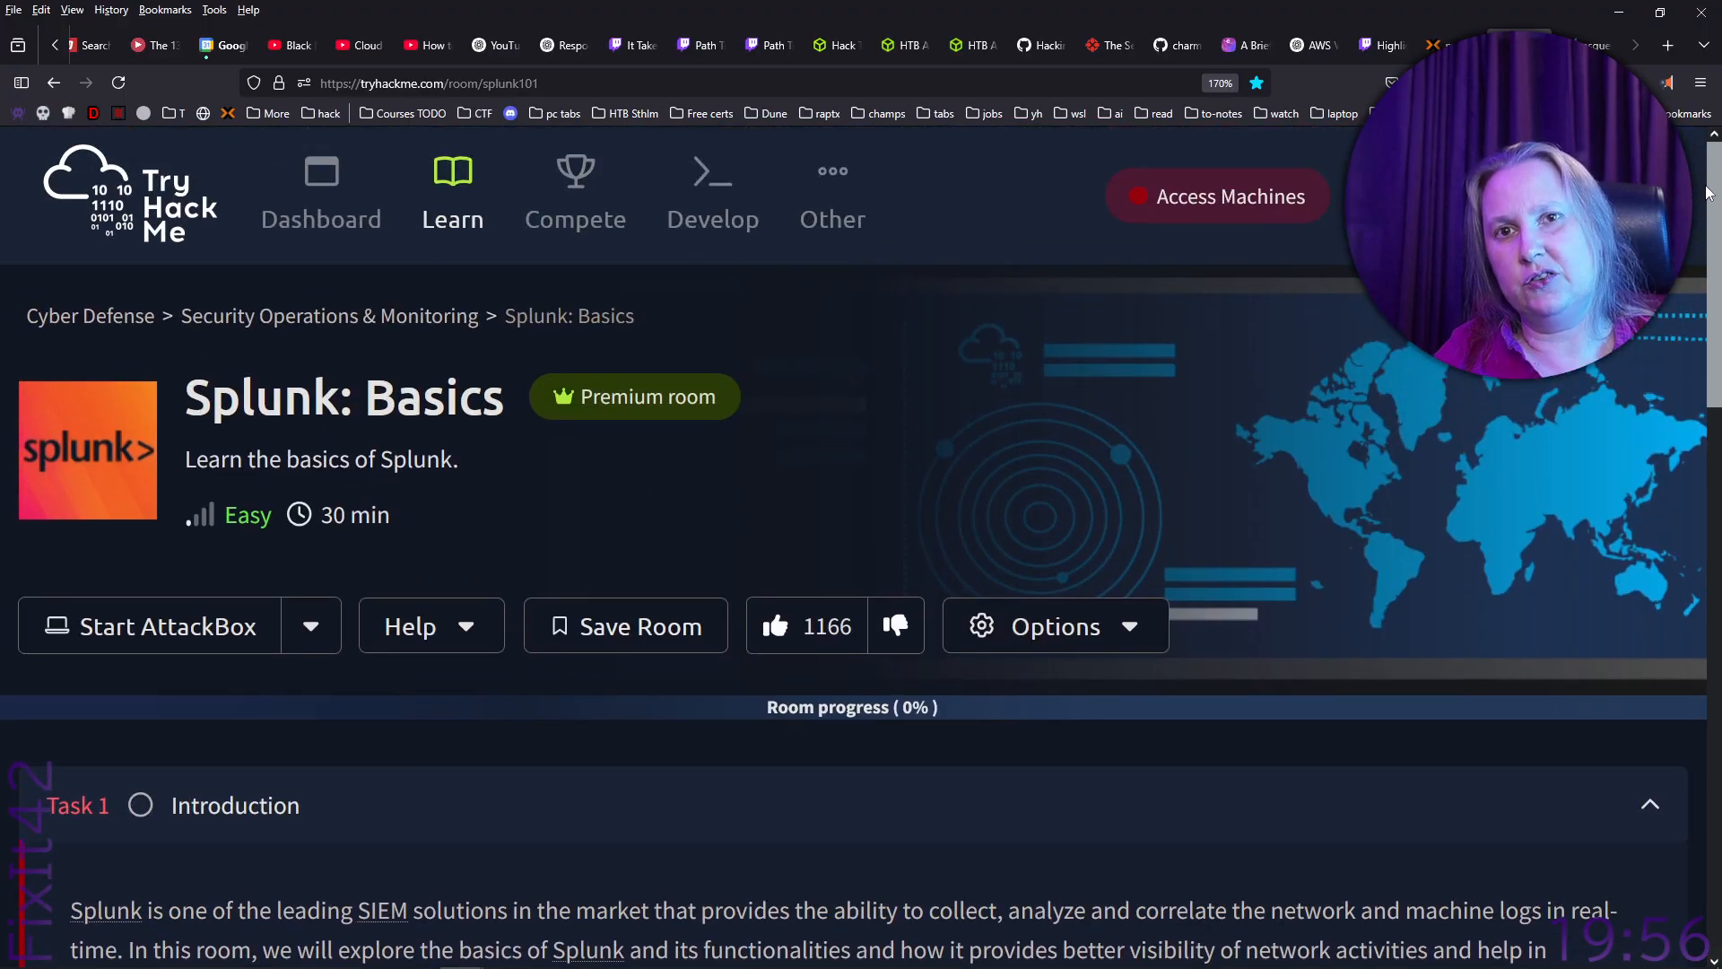
Read the Task 1 introduction and check the linked Introduction to SIEM room in a separate tab, closing that tab again.
scroll(1049, 790, down, 1)
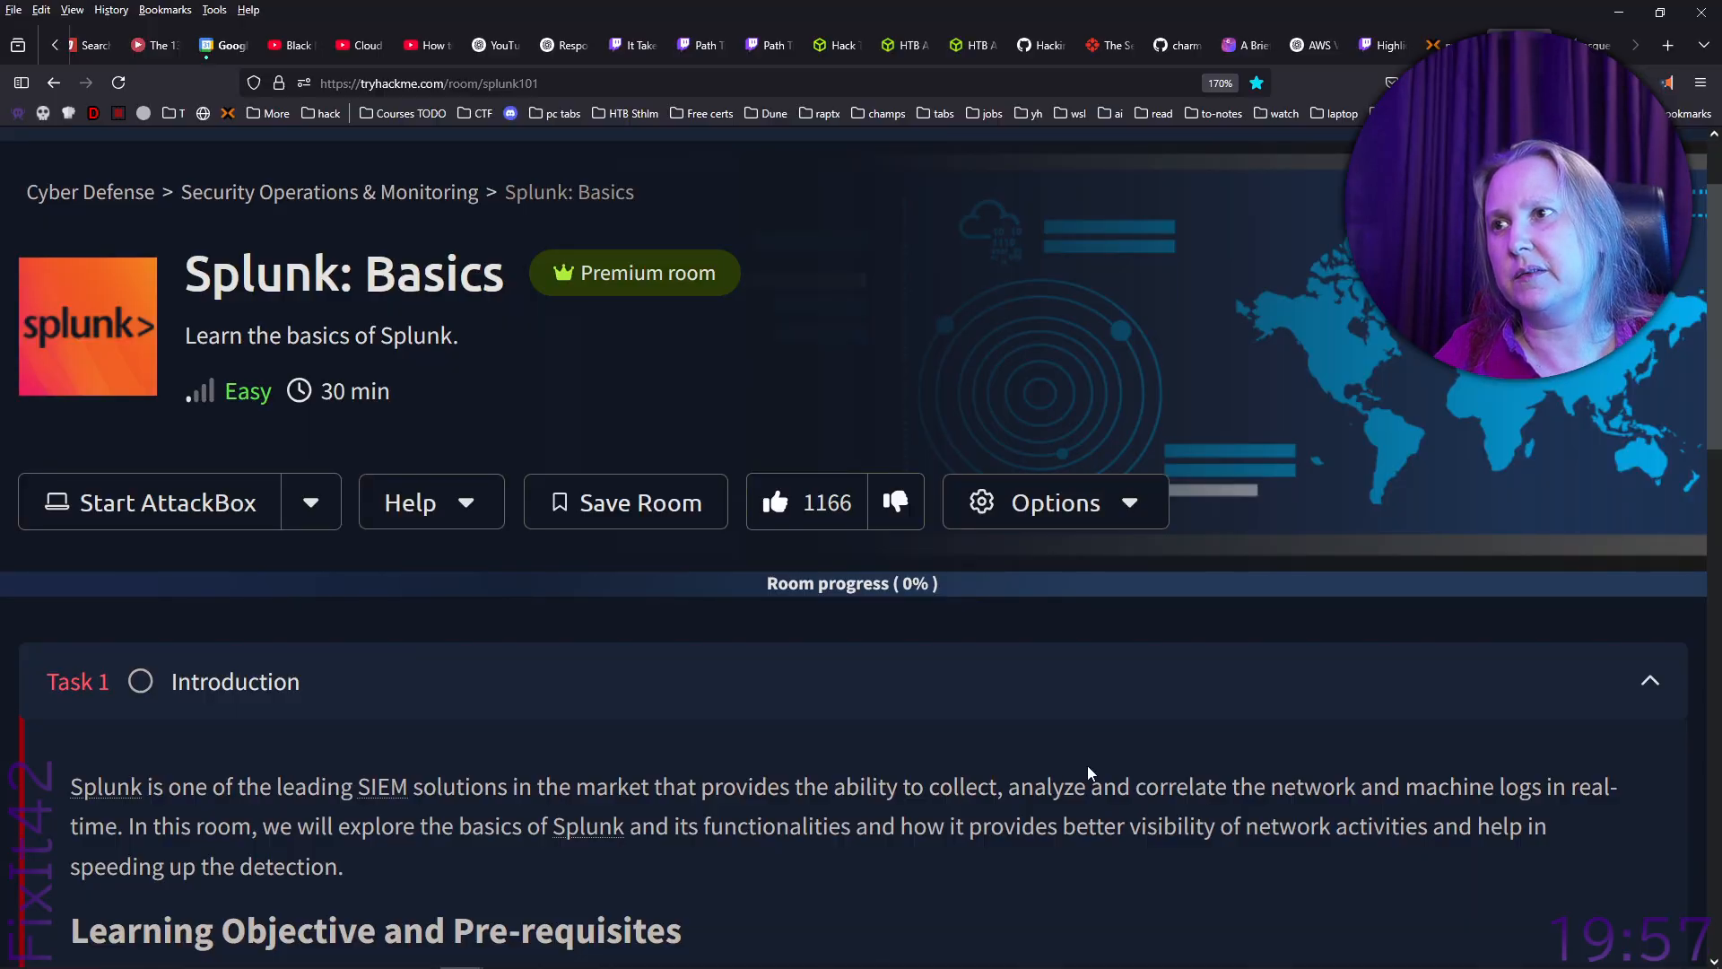
scroll(1087, 767, down, 1)
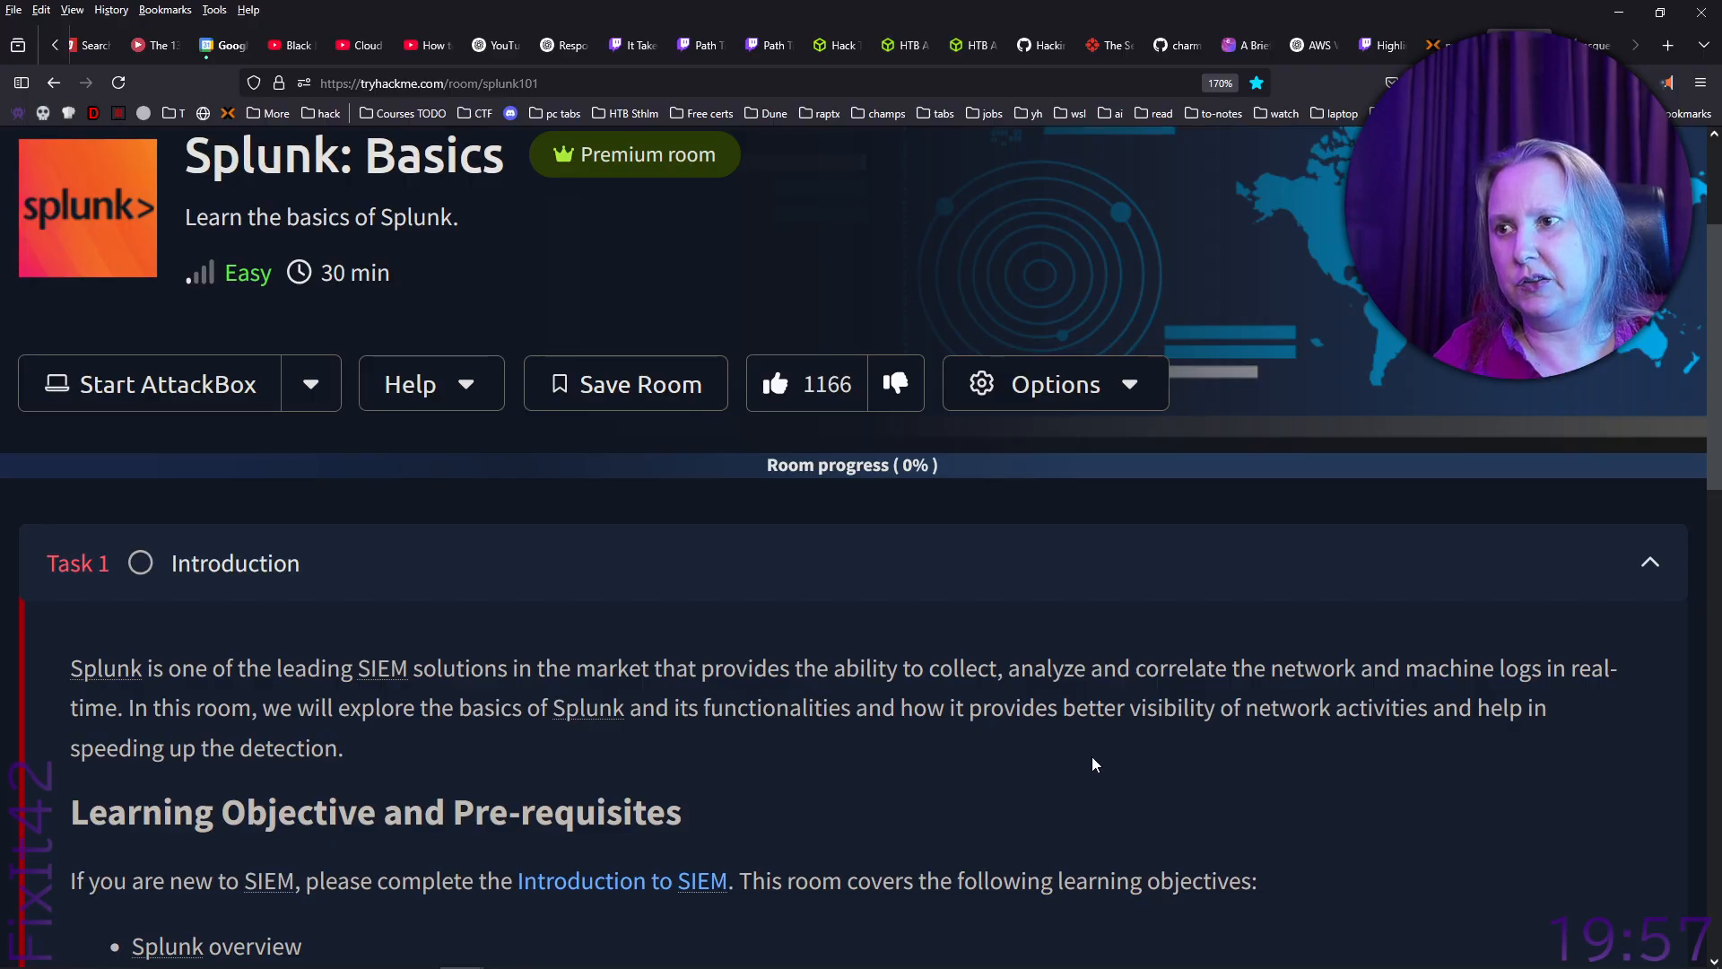
scroll(1093, 763, down, 3)
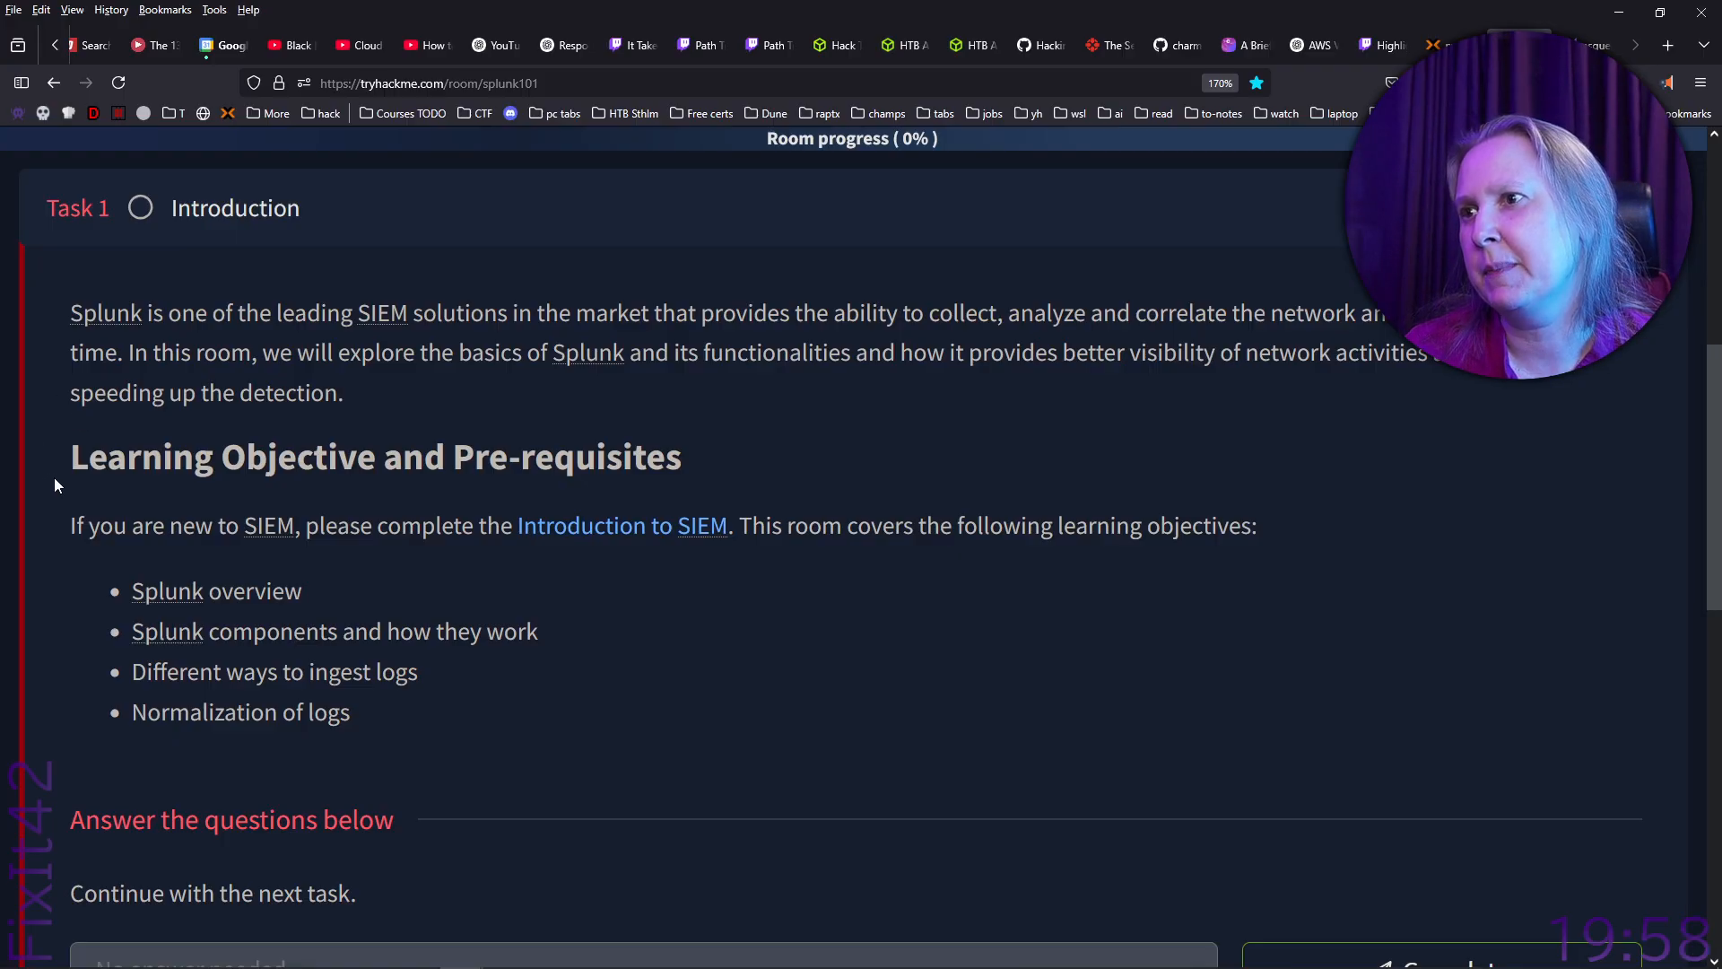
scroll(61, 482, down, 2)
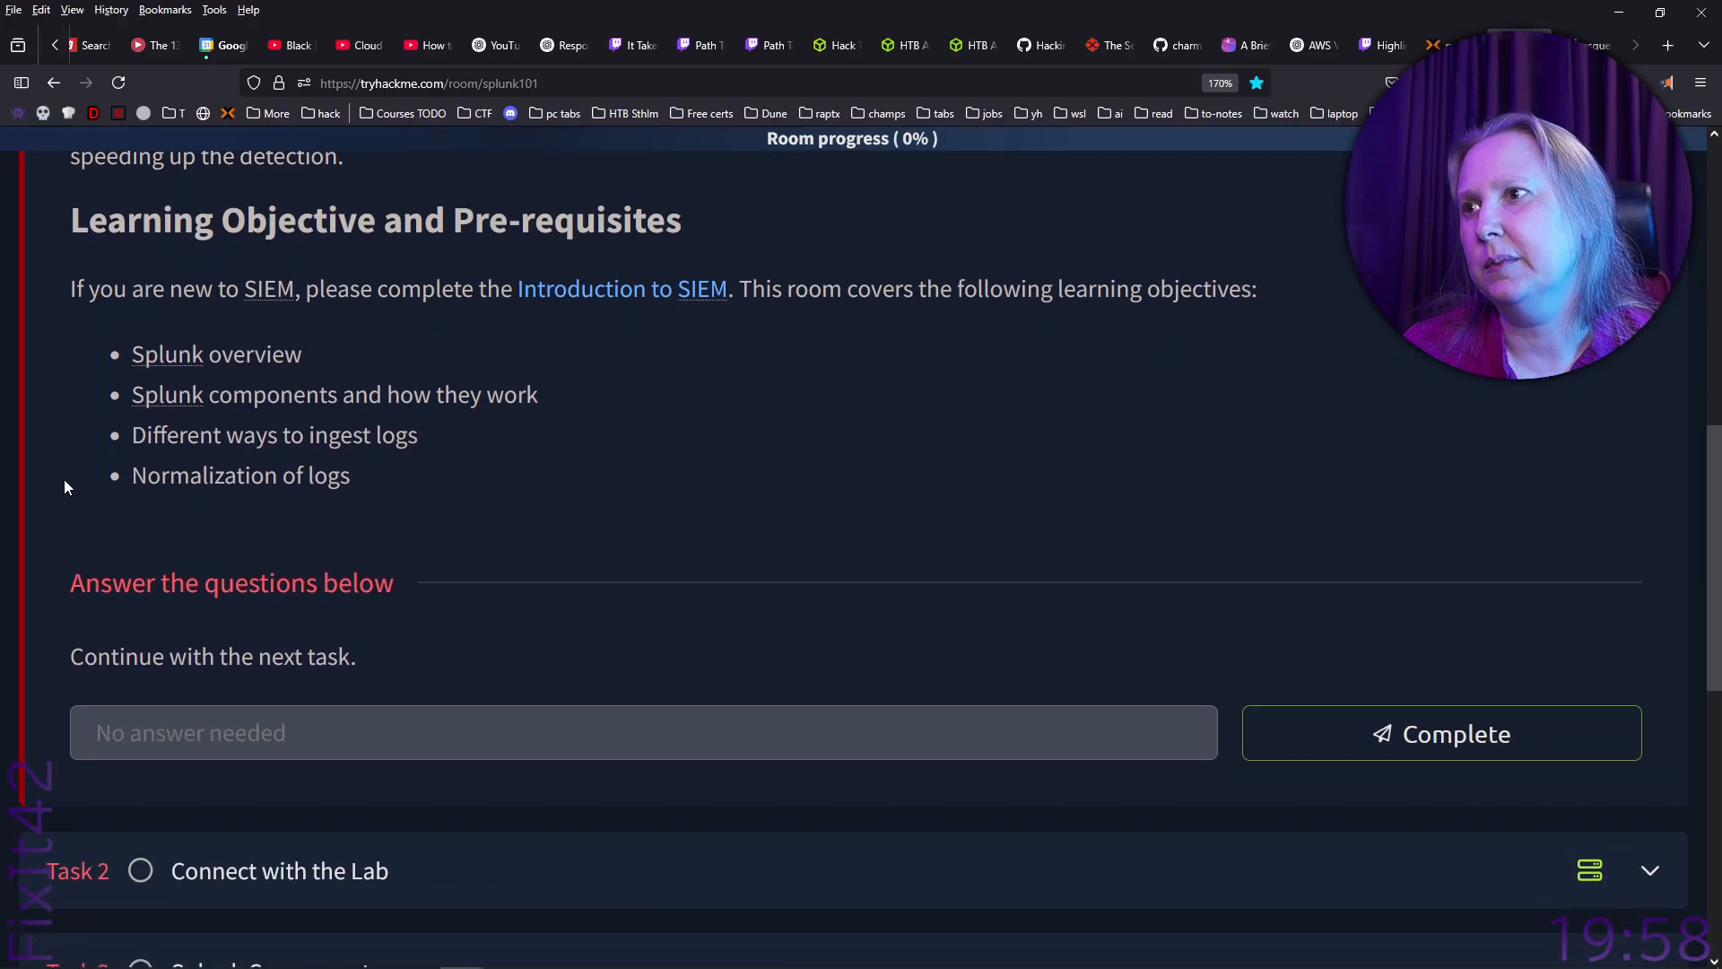
middle_click(693, 298)
key(ctrl+Tab)
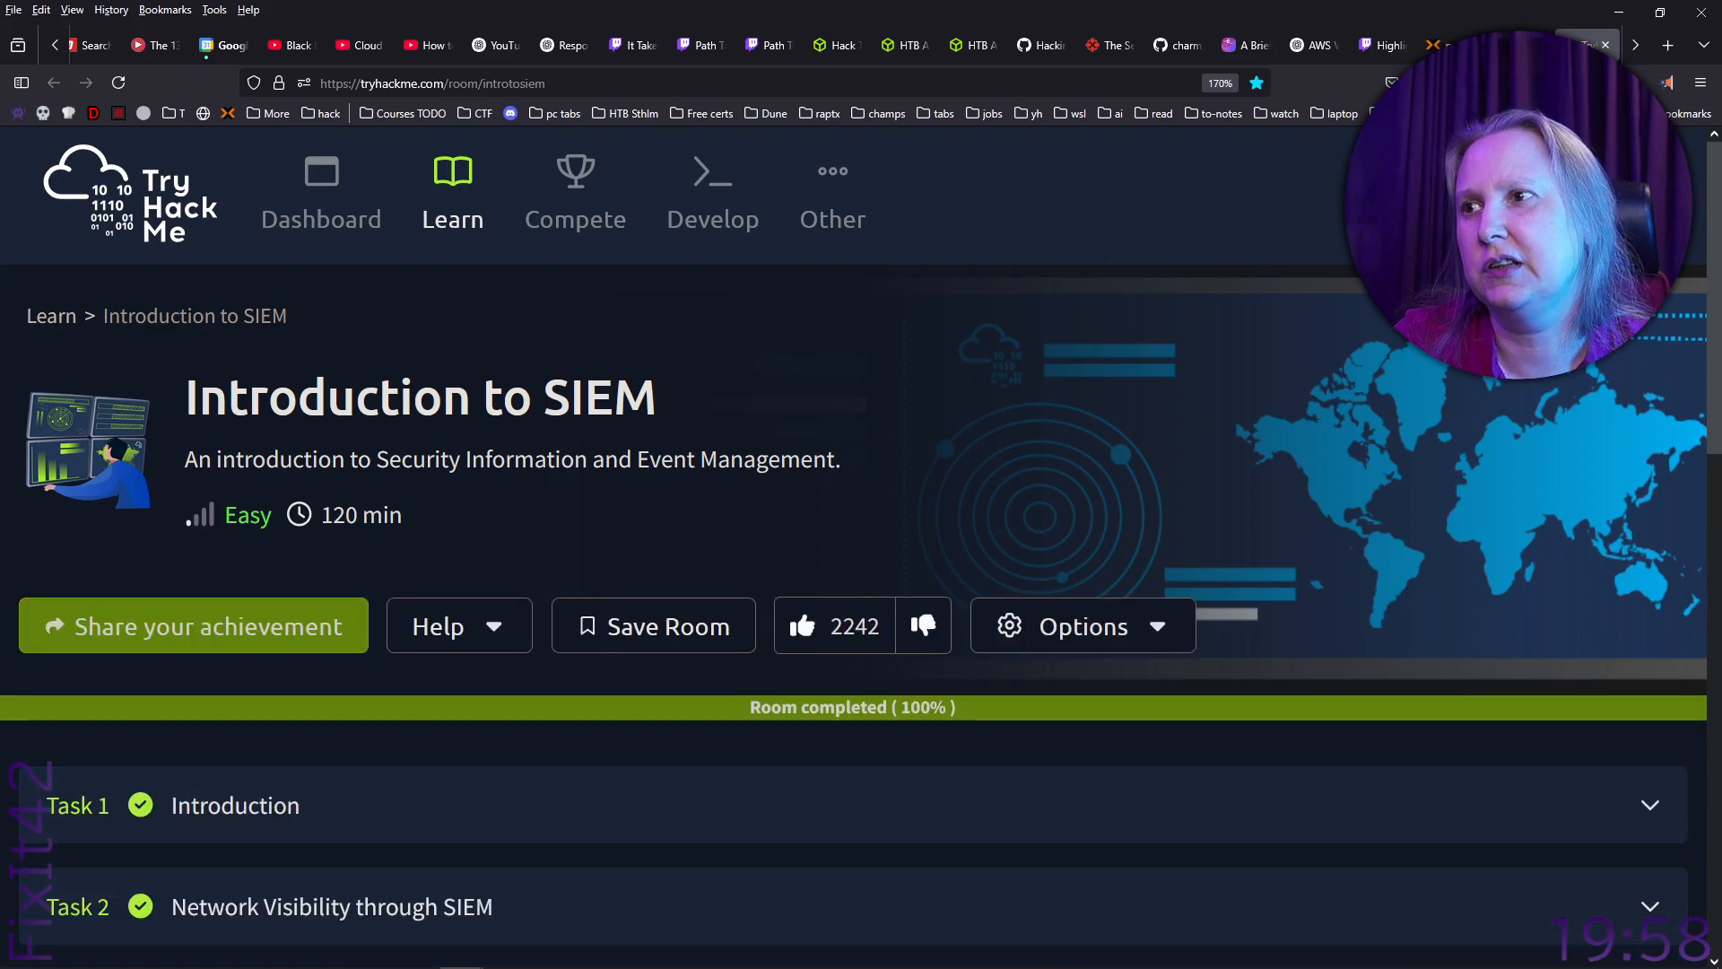
click(1606, 45)
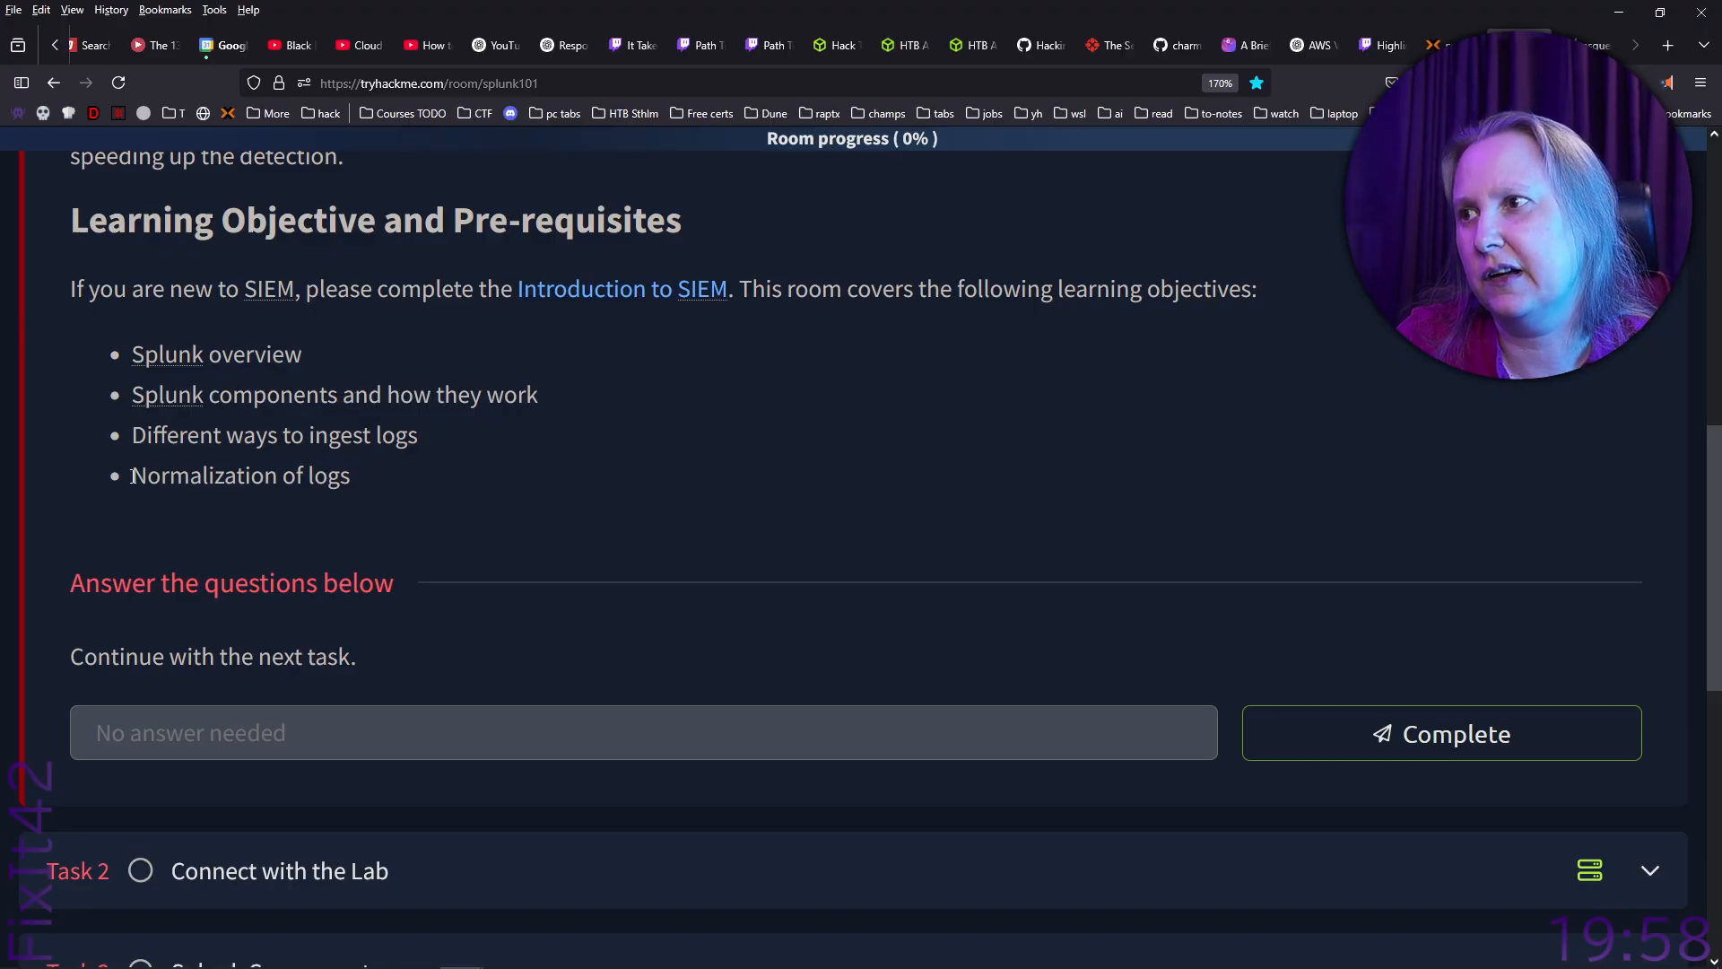
Mark the Task 1 Introduction as complete and start the lab machine for Task 2.
scroll(418, 485, down, 1)
scroll(420, 493, down, 2)
click(1378, 378)
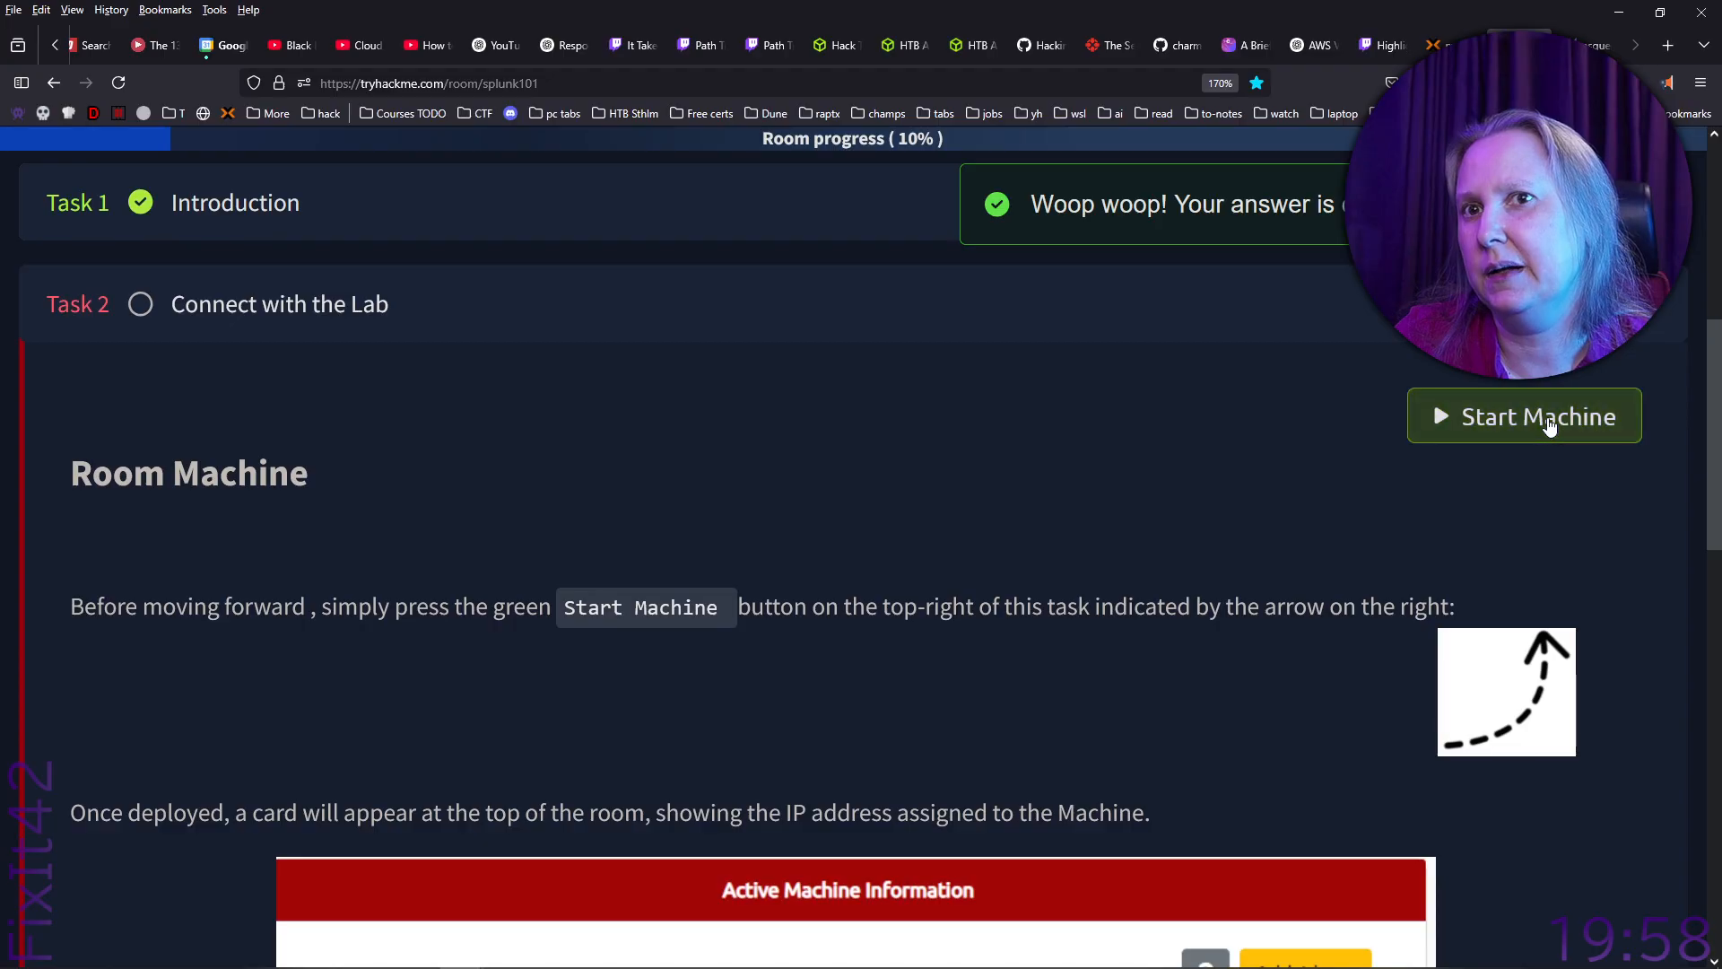
click(1549, 423)
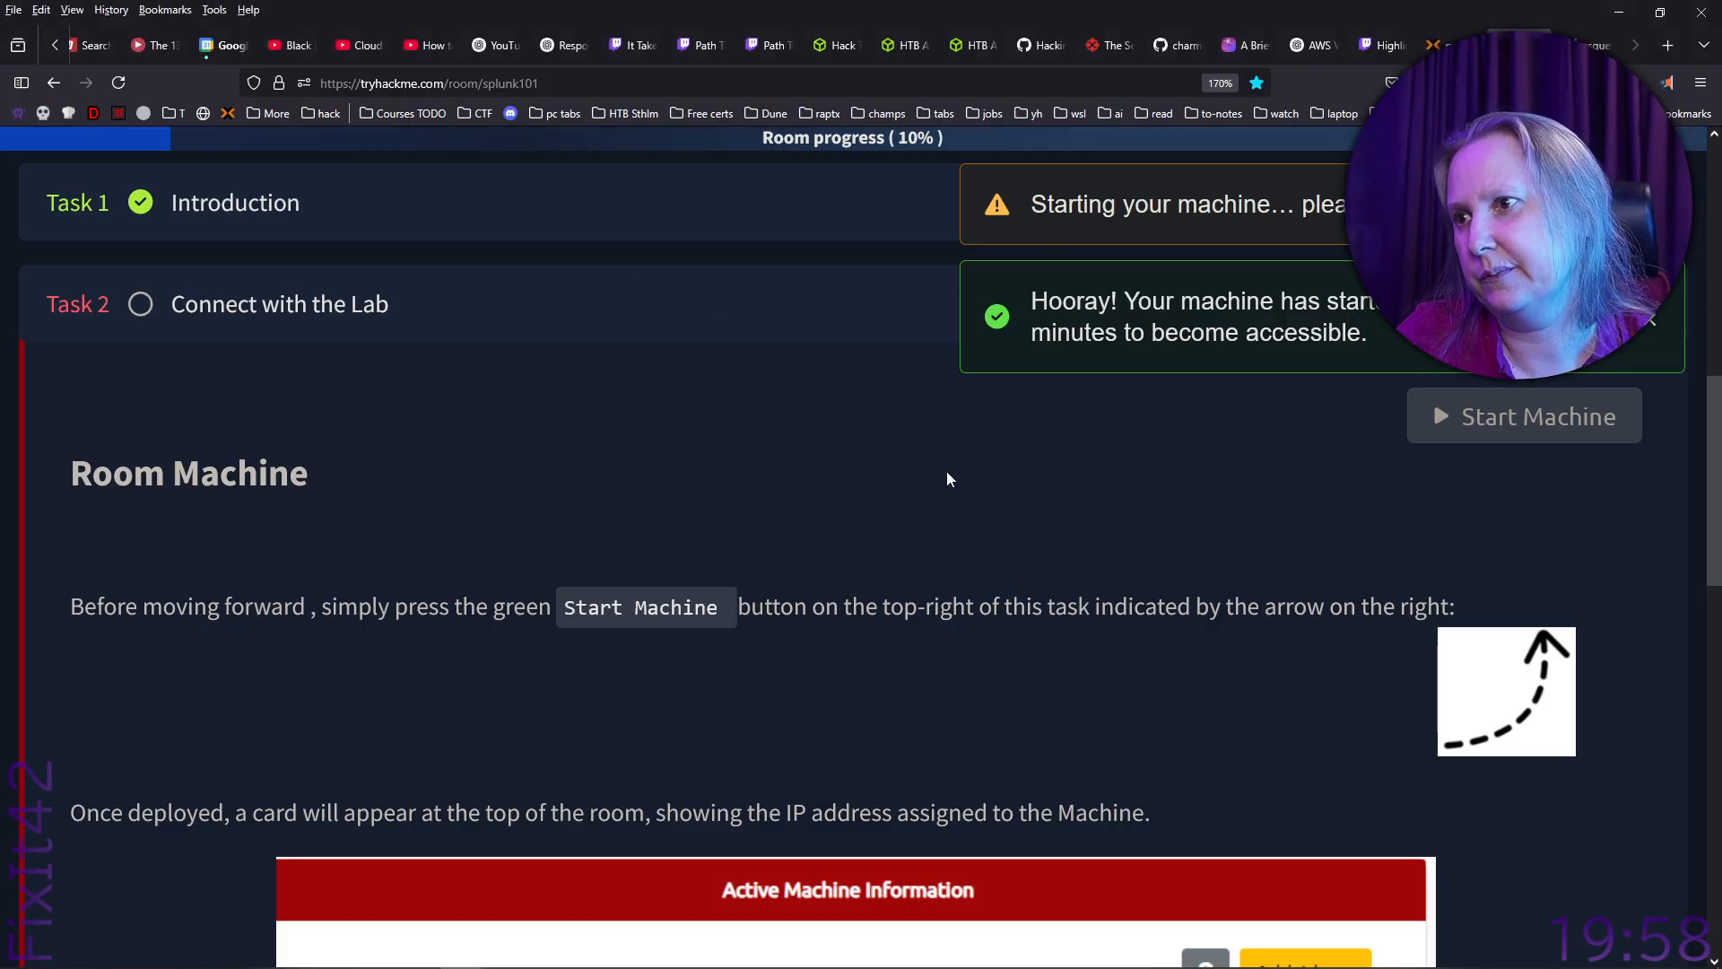
Mark the "Connect with the Lab" task as complete after its connection instructions.
scroll(947, 468, down, 2)
scroll(949, 474, down, 5)
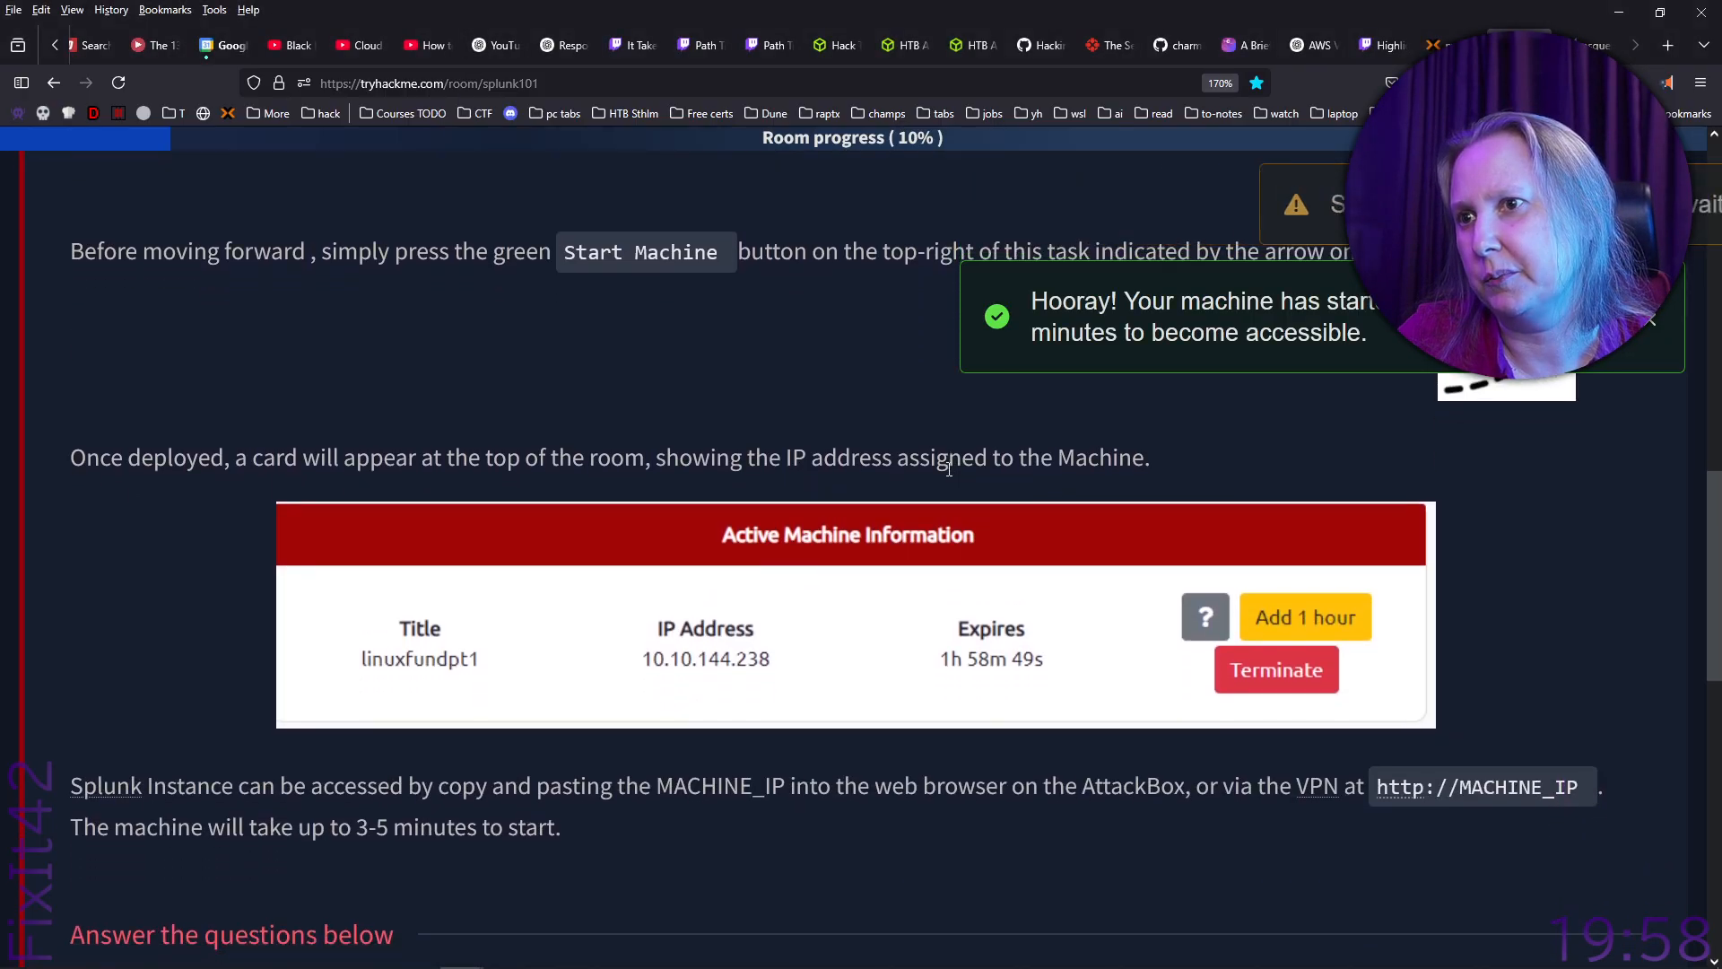
scroll(949, 473, down, 1)
scroll(949, 474, down, 3)
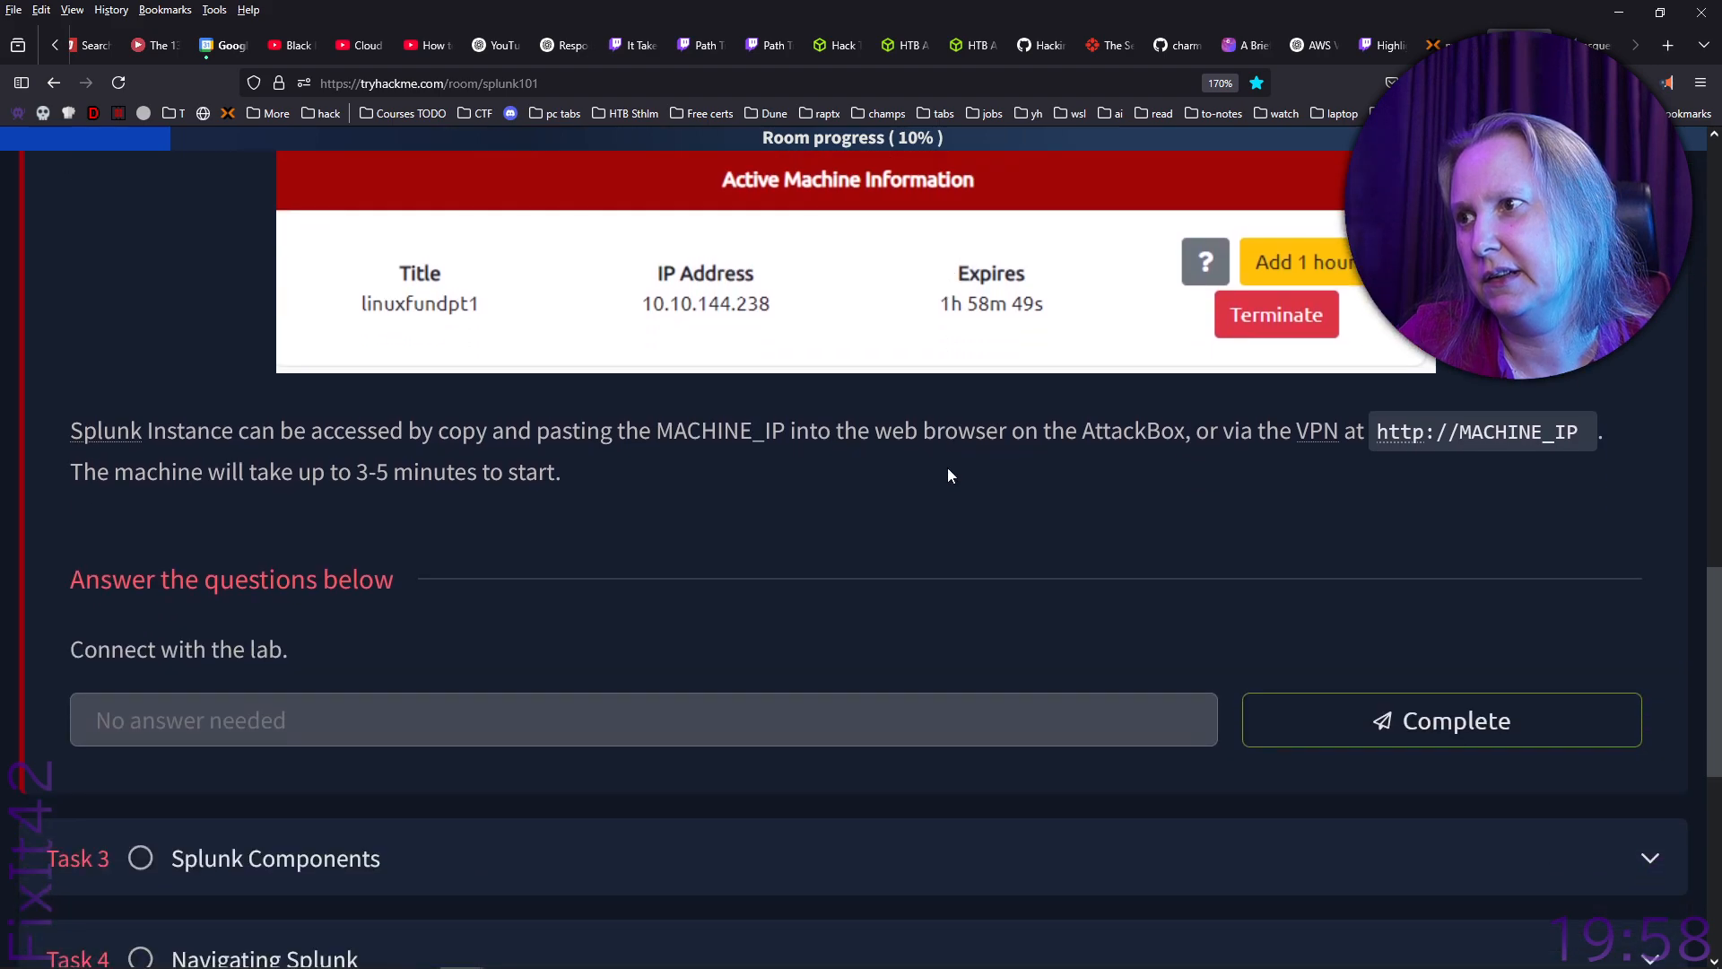
scroll(949, 473, down, 2)
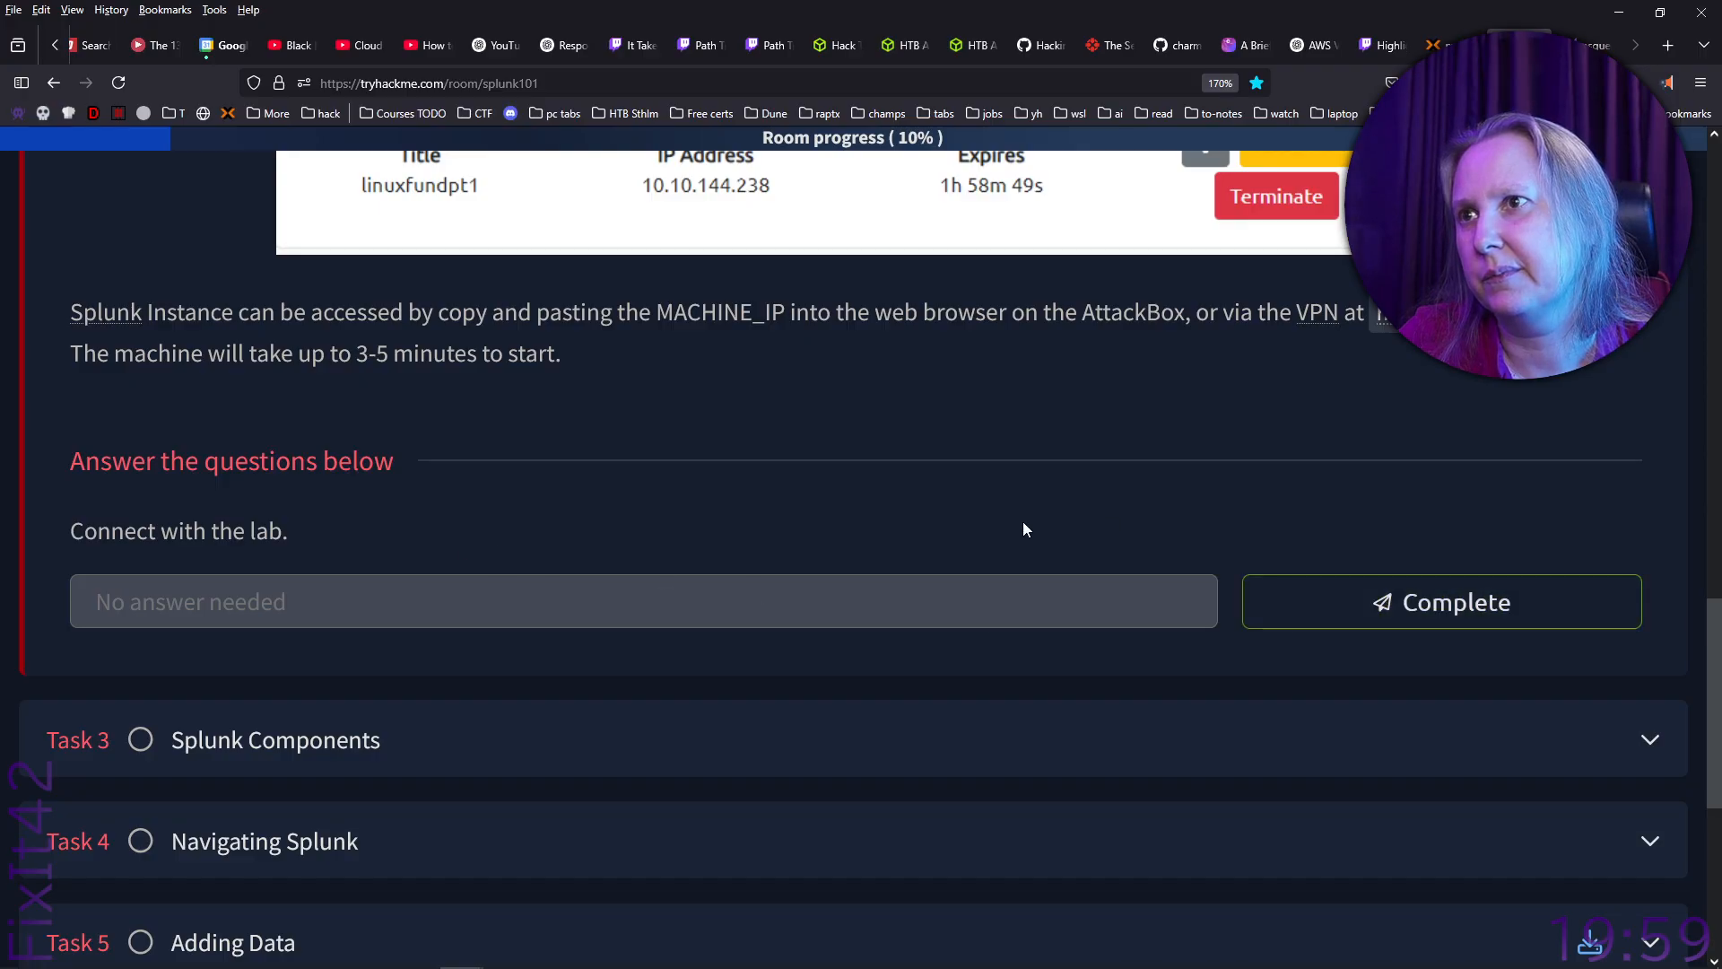
scroll(1025, 530, up, 4)
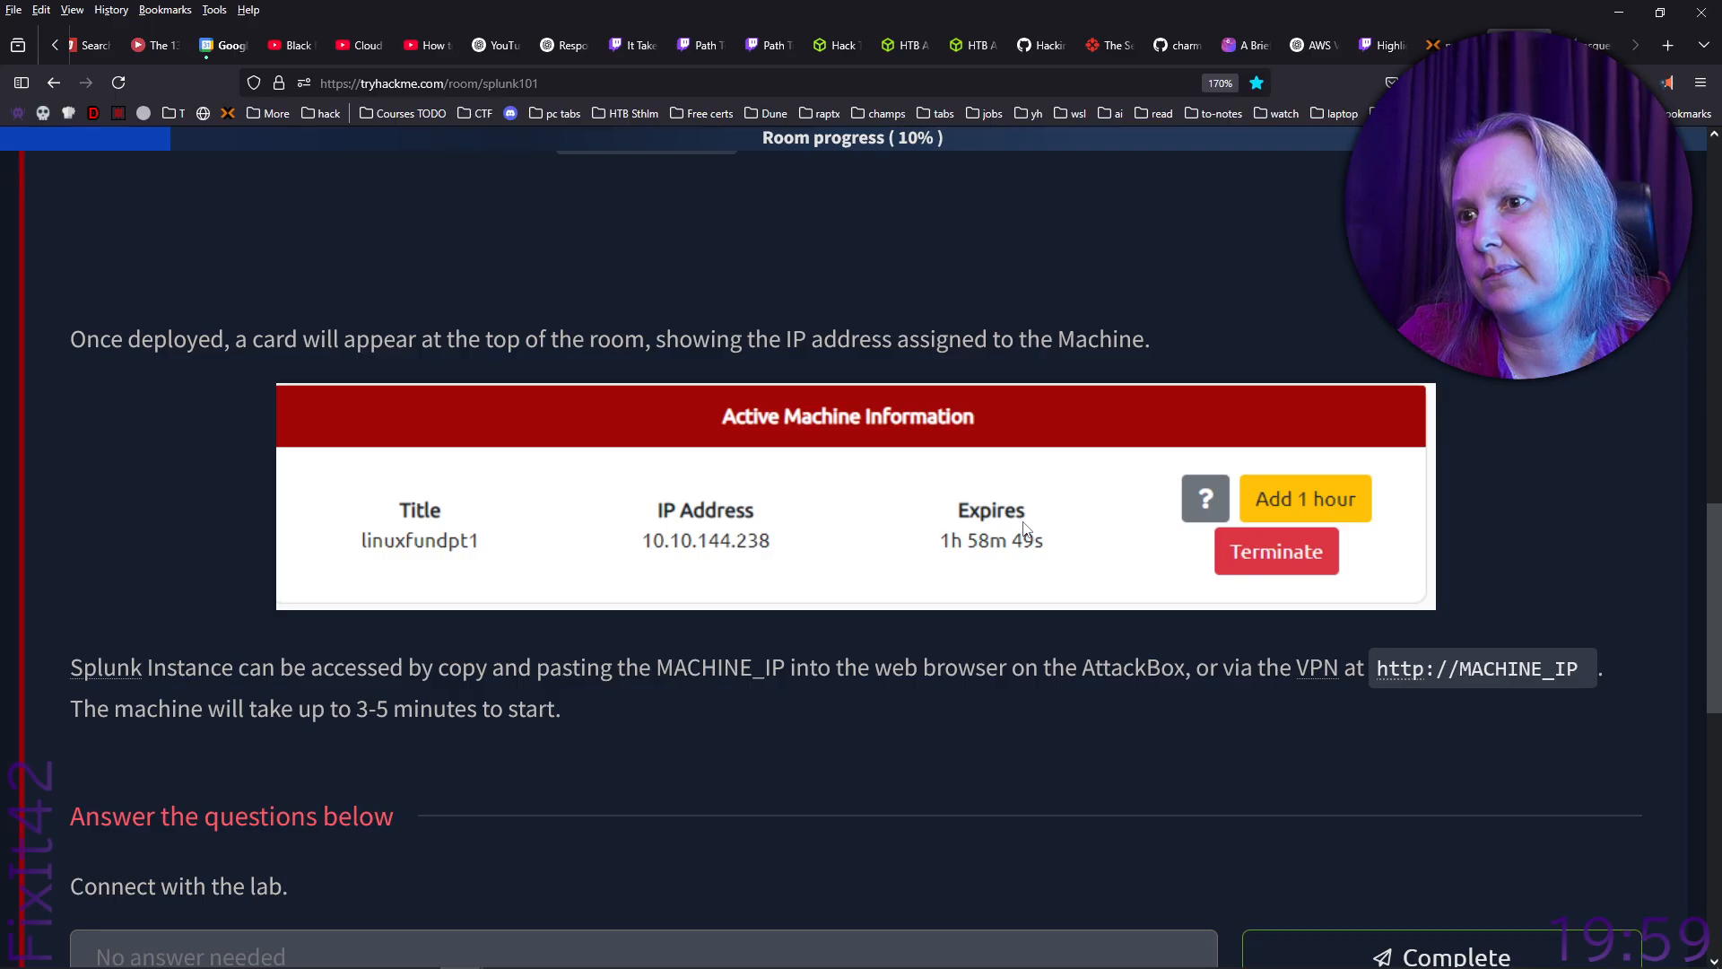
scroll(1025, 529, down, 3)
click(1370, 743)
Open Task 3, Splunk Components, and read its Splunk Forwarder and Splunk Indexer sections.
scroll(605, 623, down, 4)
click(600, 510)
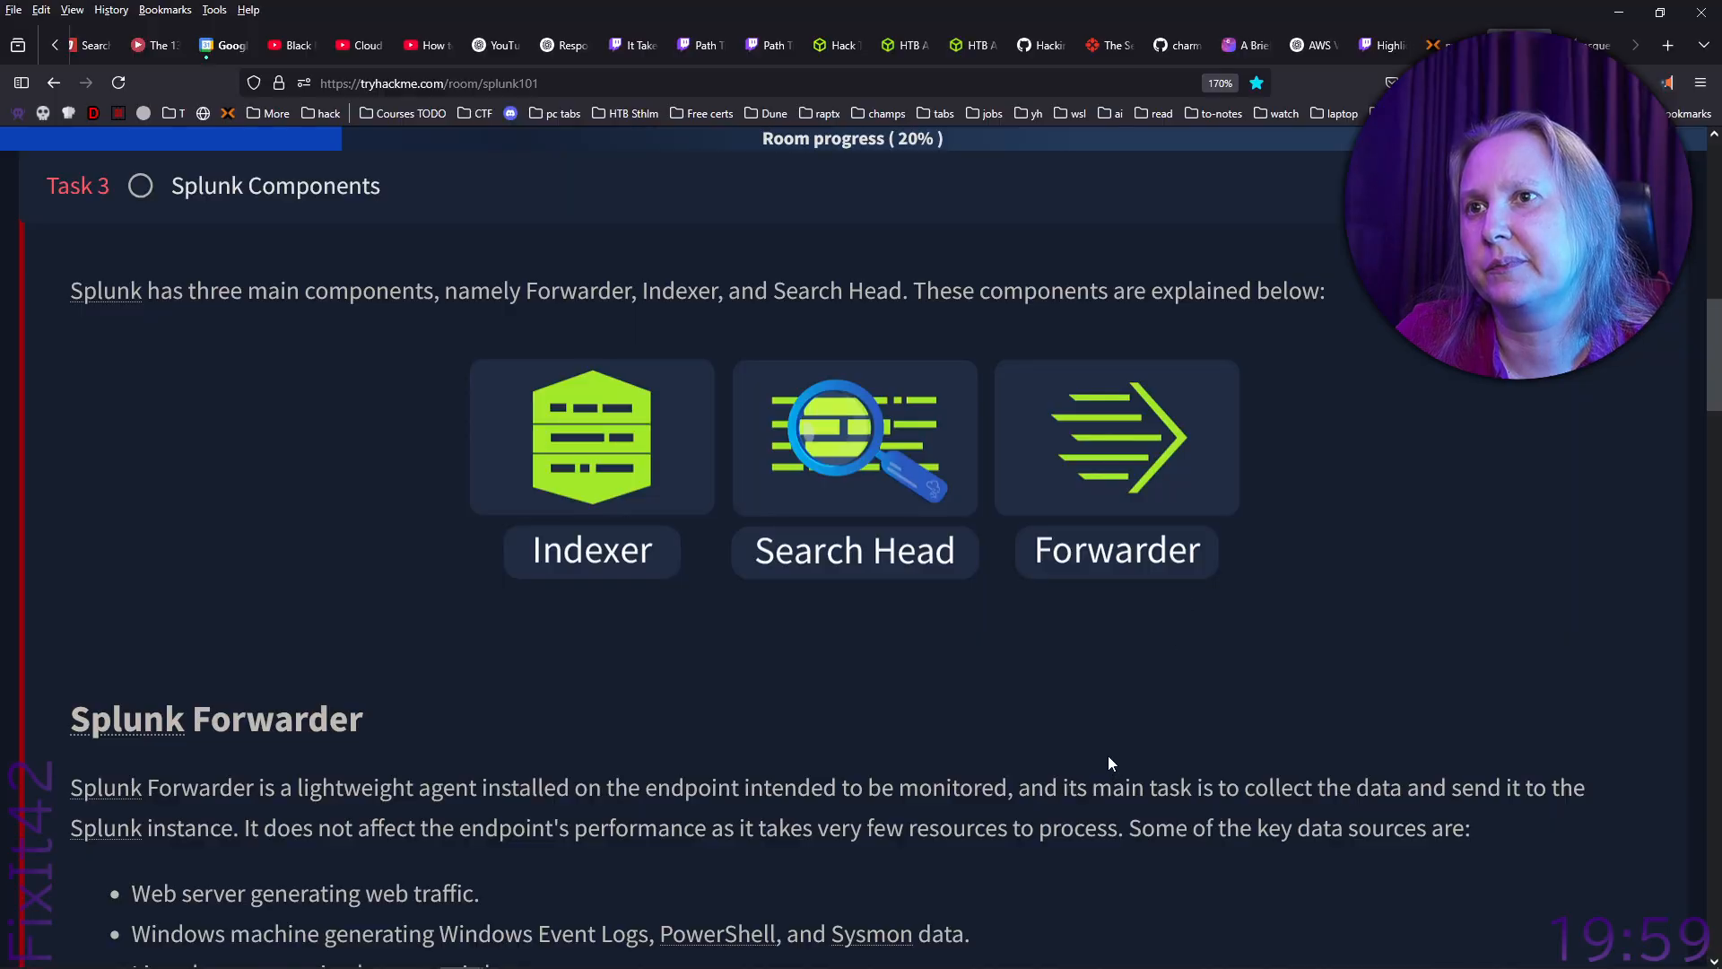
scroll(1110, 758, down, 5)
scroll(433, 640, up, 2)
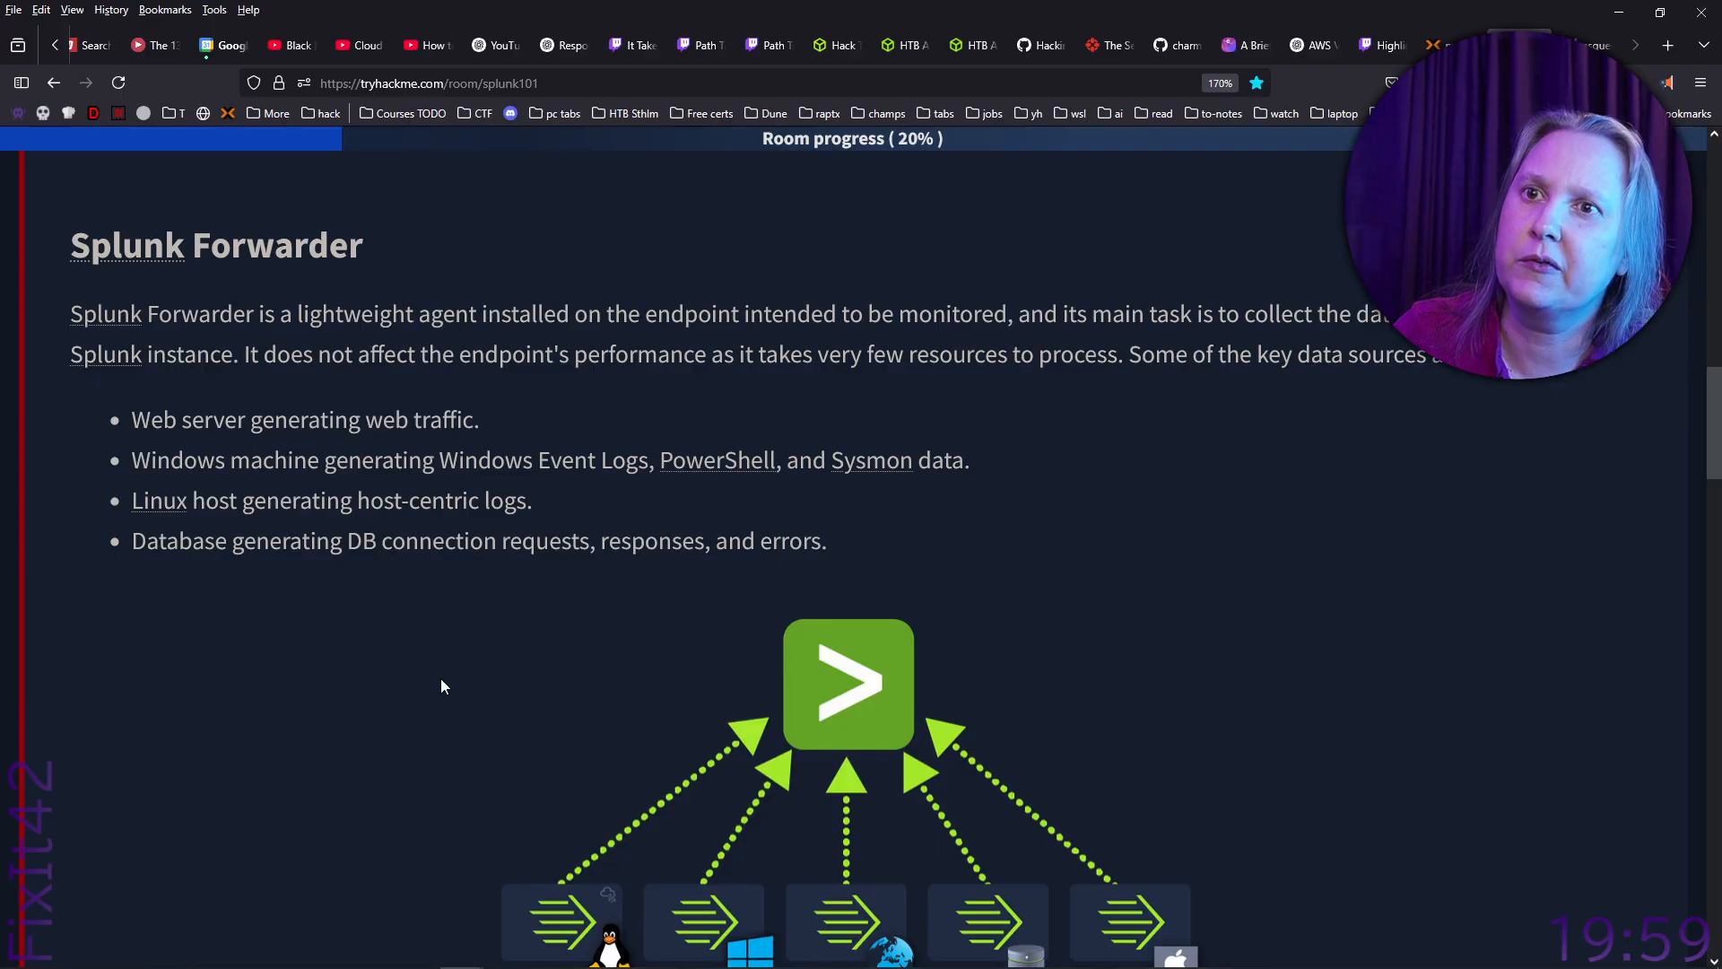
scroll(440, 686, down, 3)
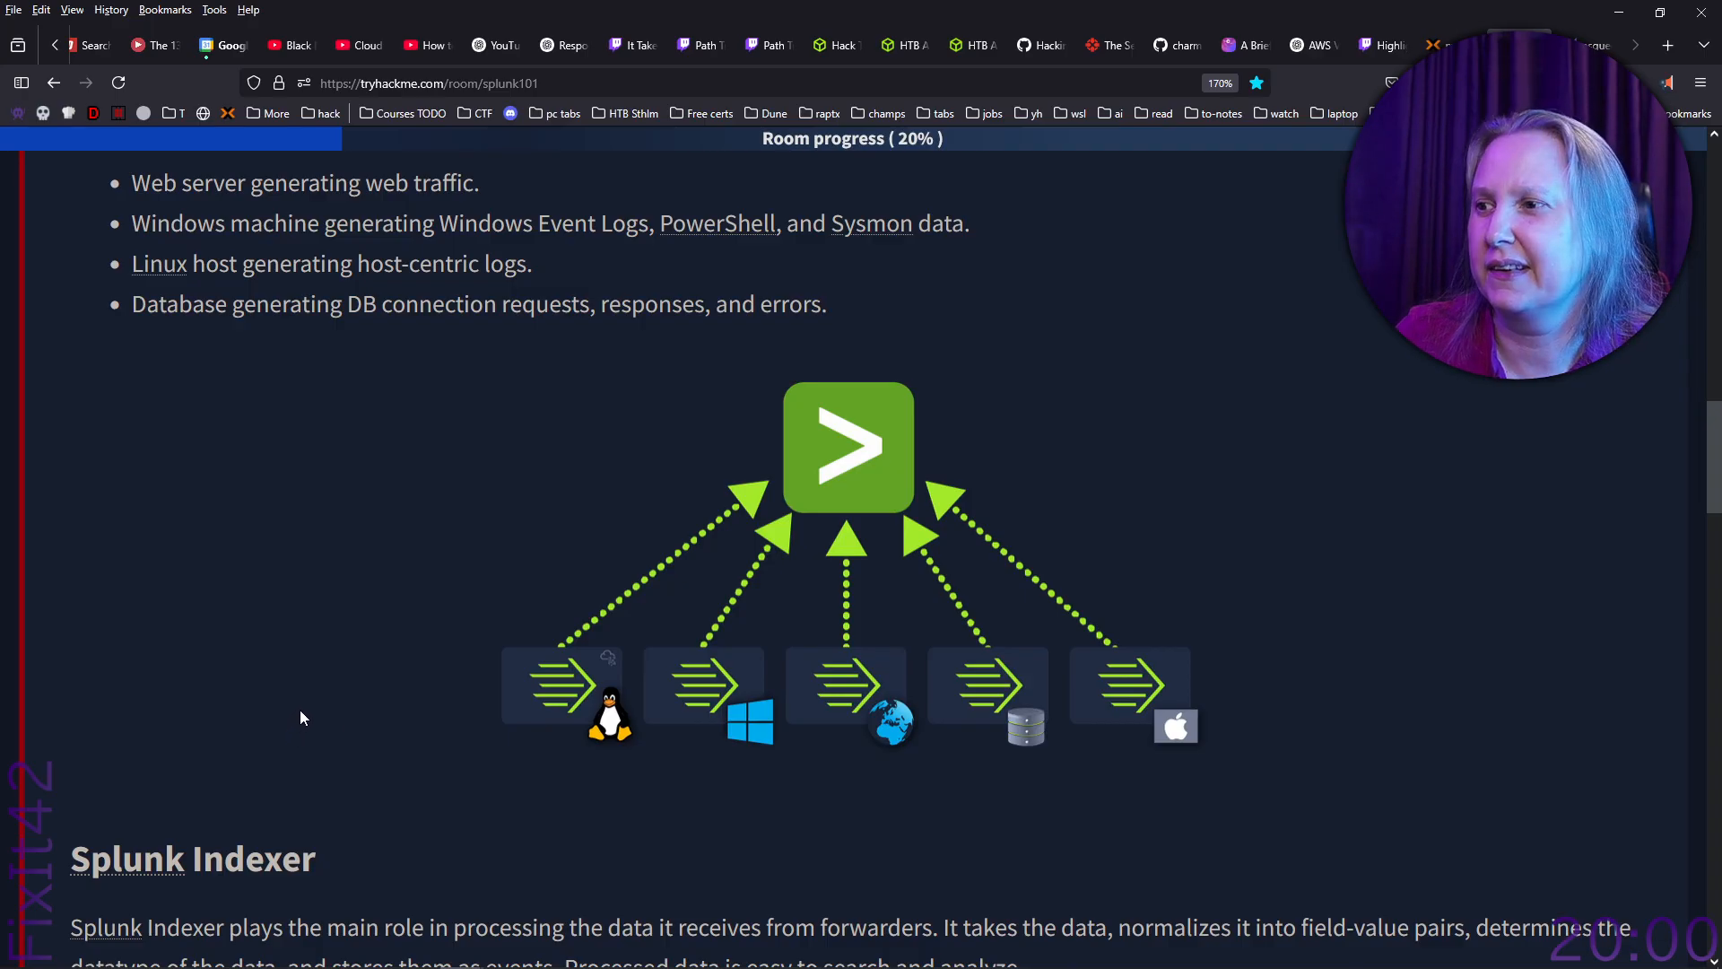
scroll(300, 713, down, 6)
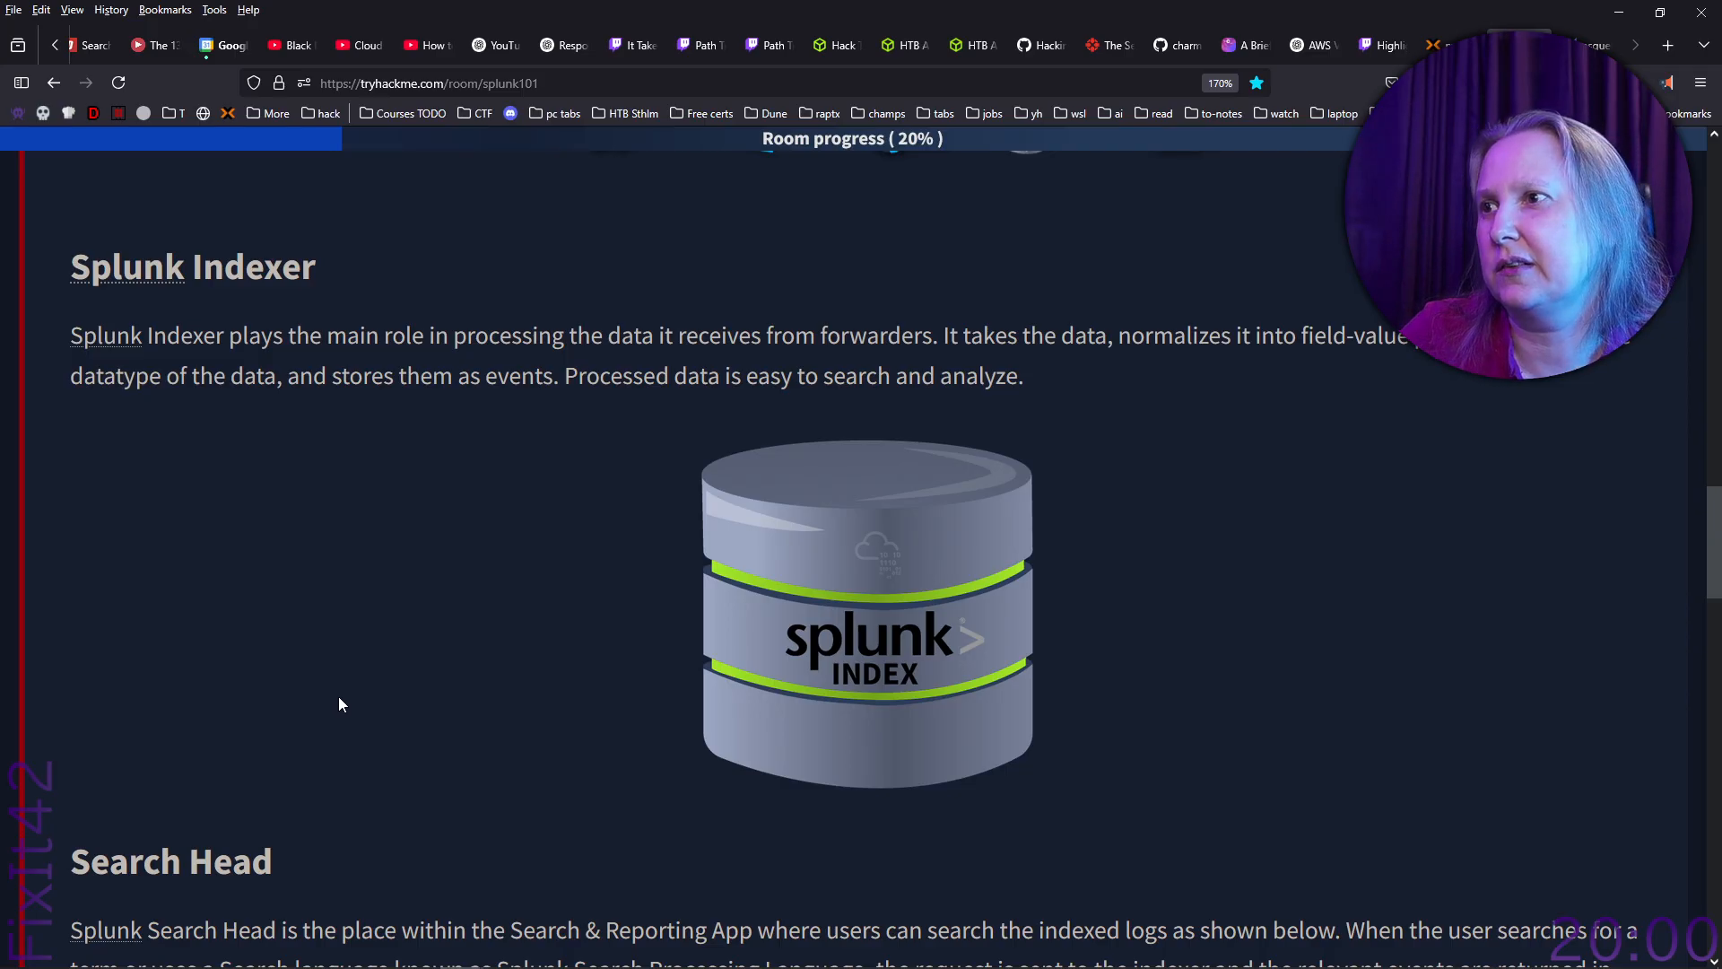
scroll(339, 704, down, 2)
scroll(339, 704, up, 2)
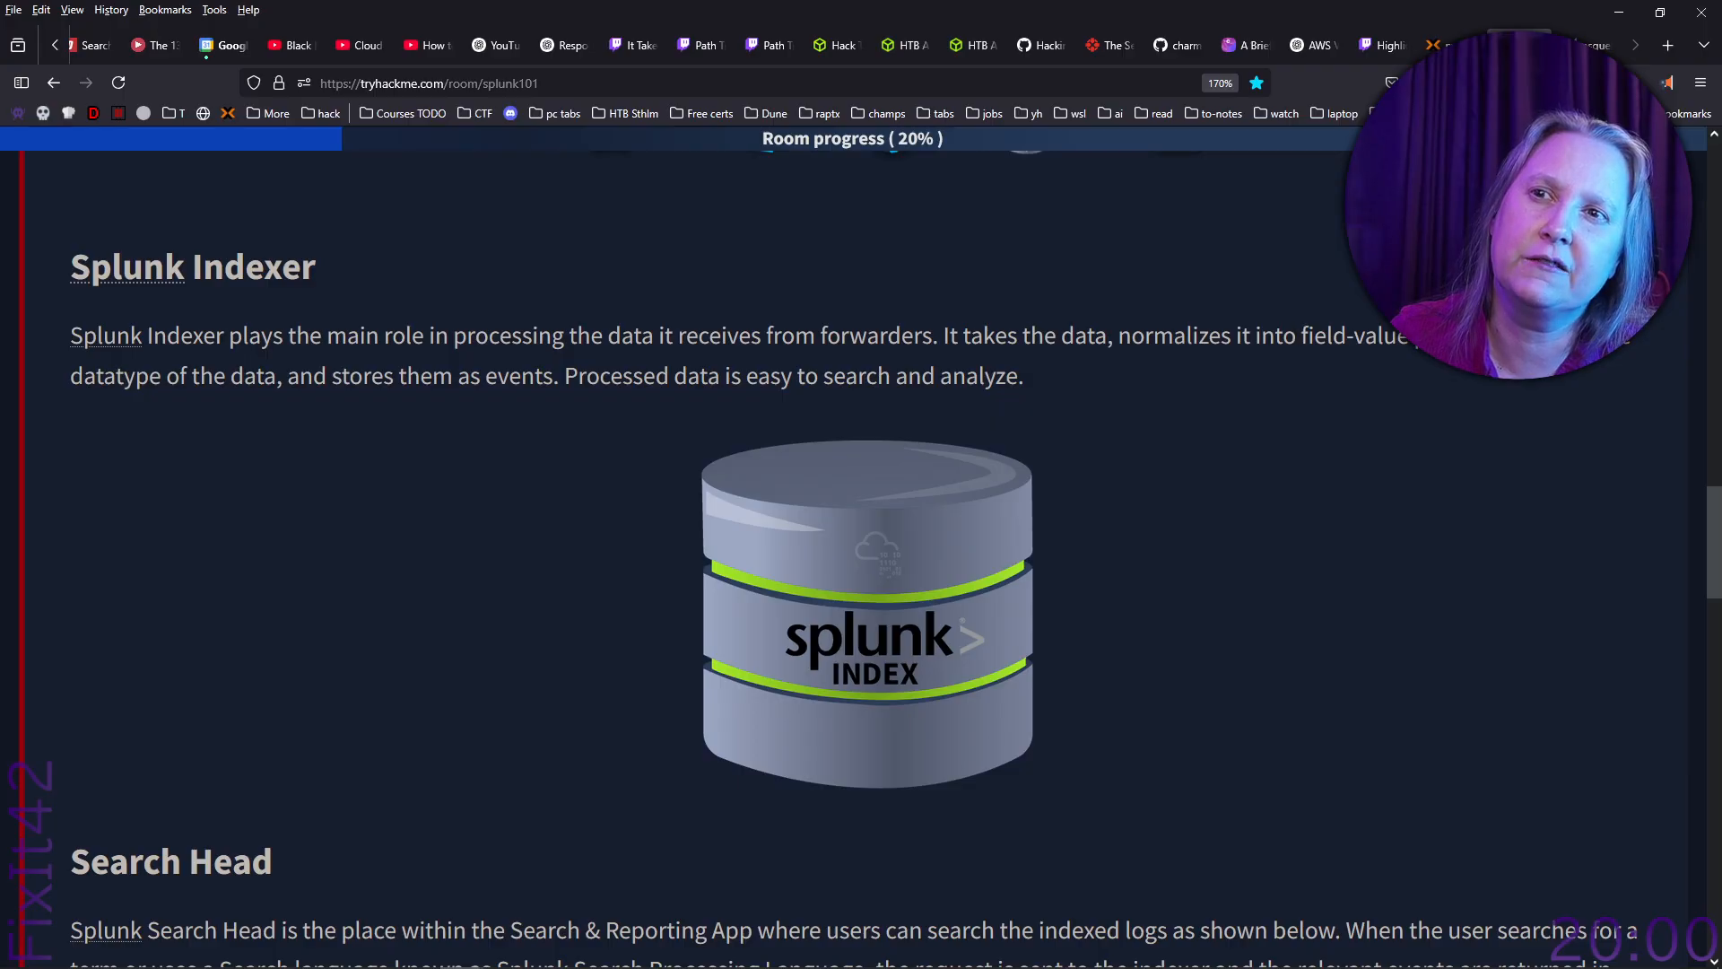
Examine the Splunk Indexer paragraph, highlighting the passages on field-value pairs, the datatype and storing data as events.
drag(1452, 335, 1294, 336)
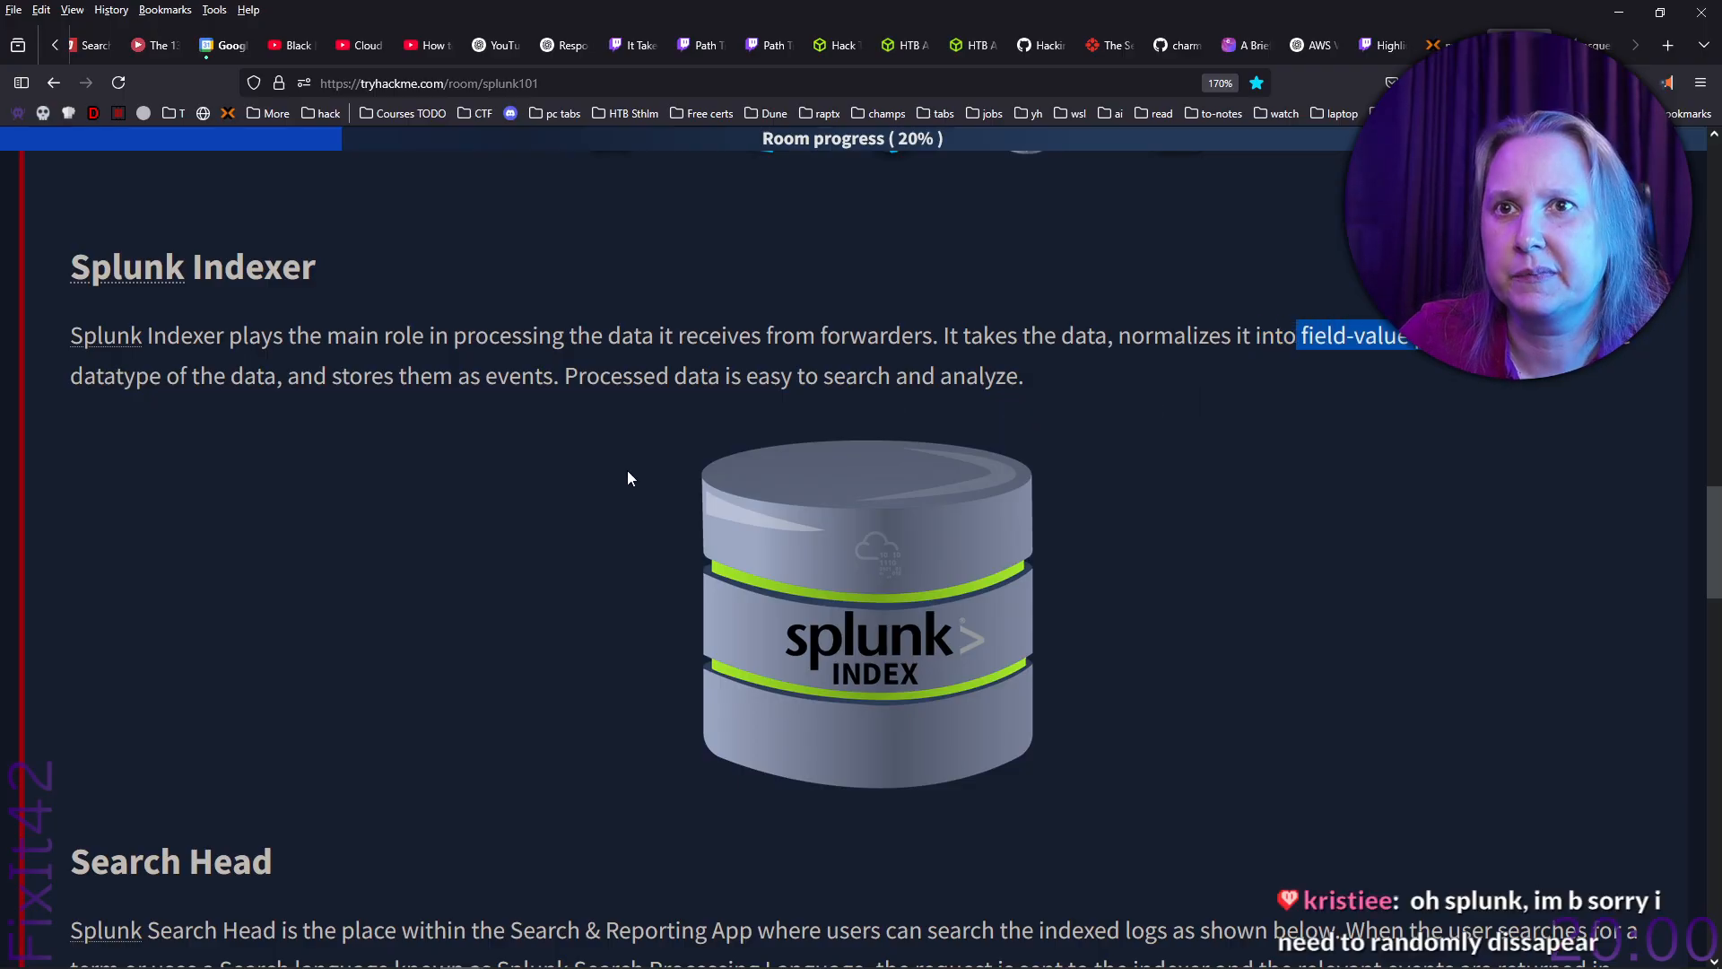
click(97, 387)
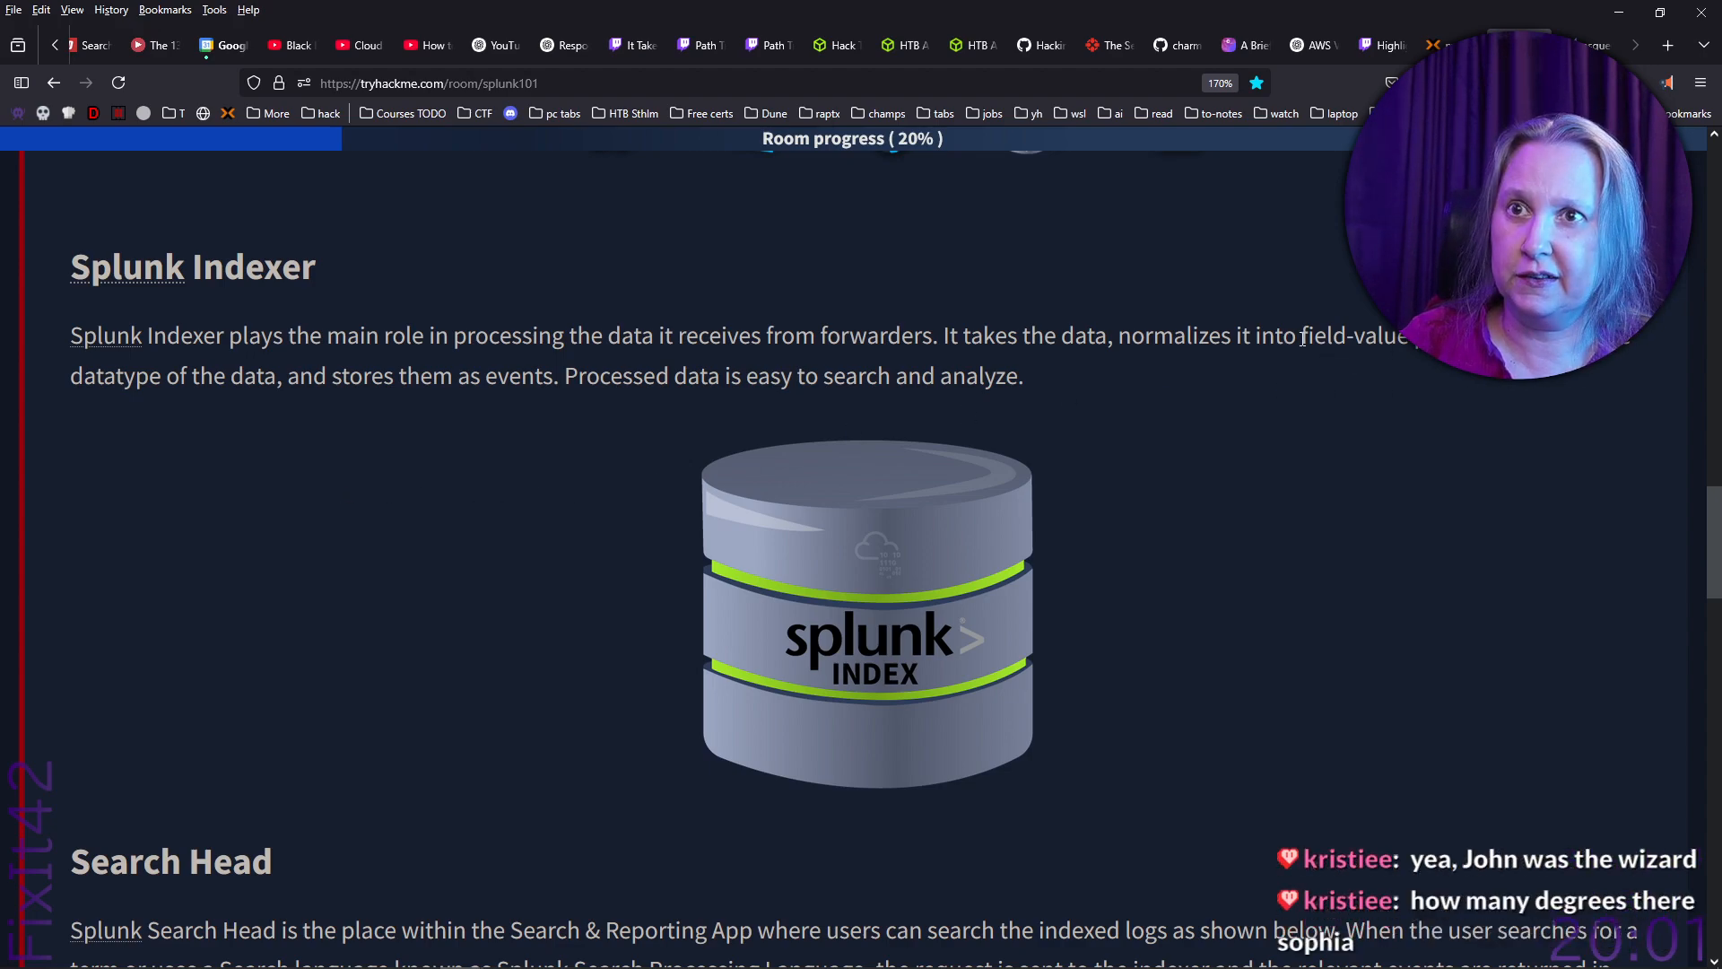
drag(1301, 337, 1421, 338)
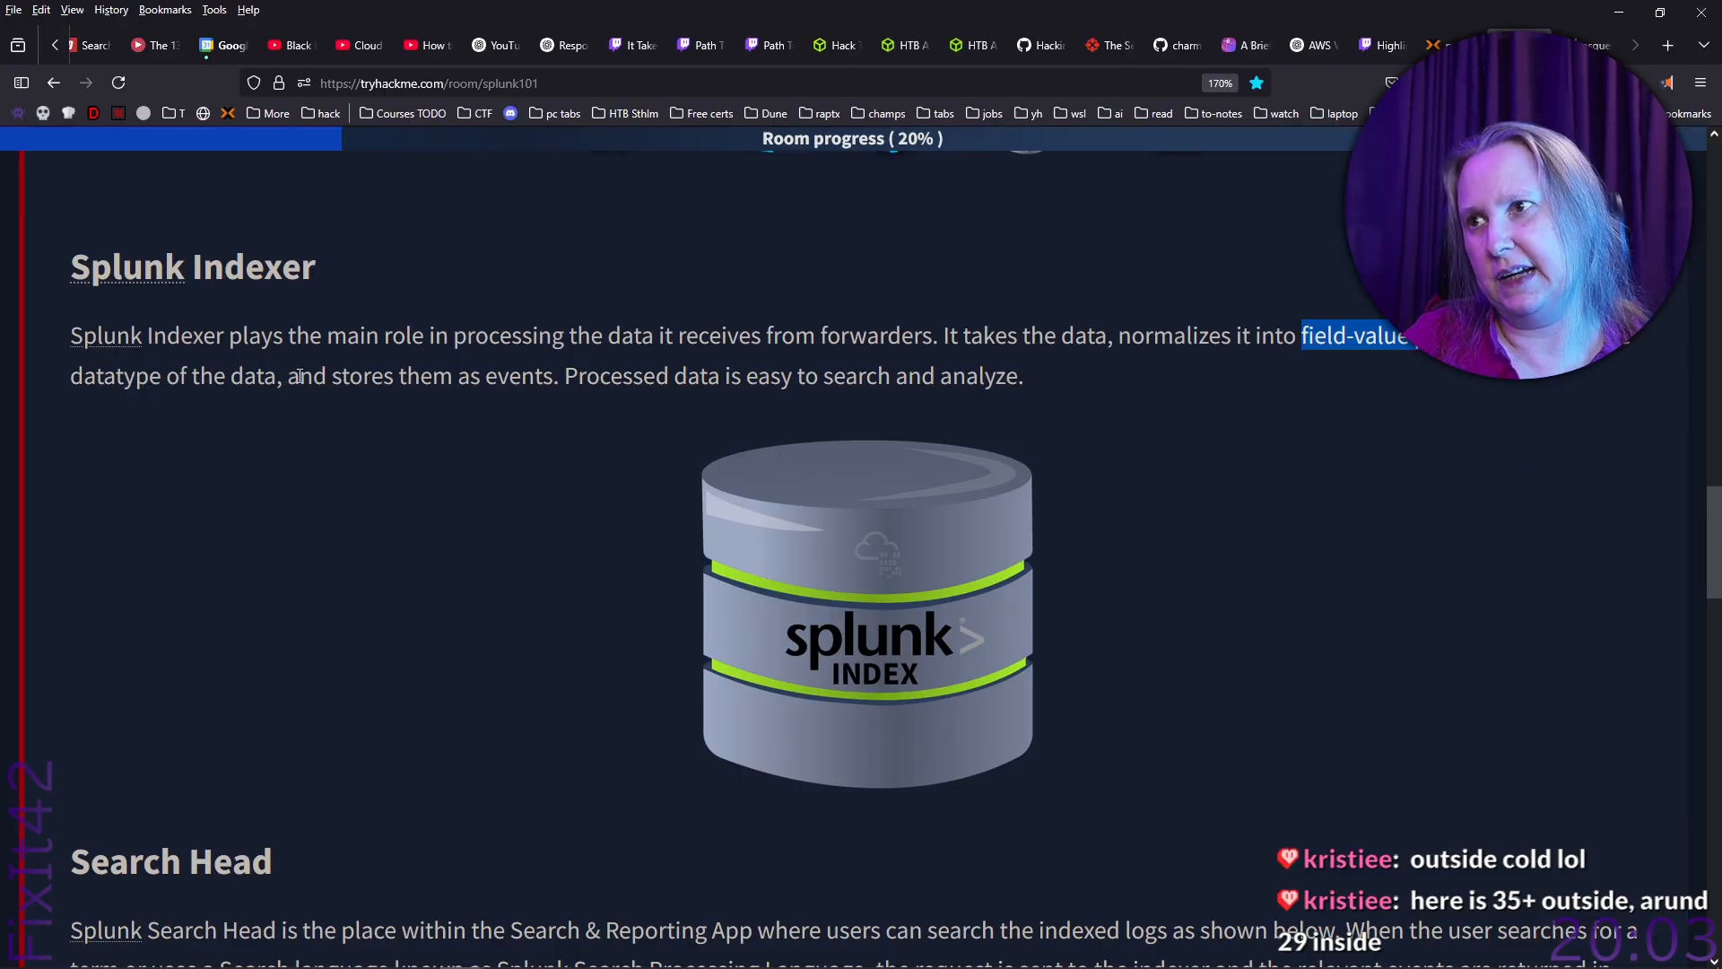
drag(562, 377, 462, 381)
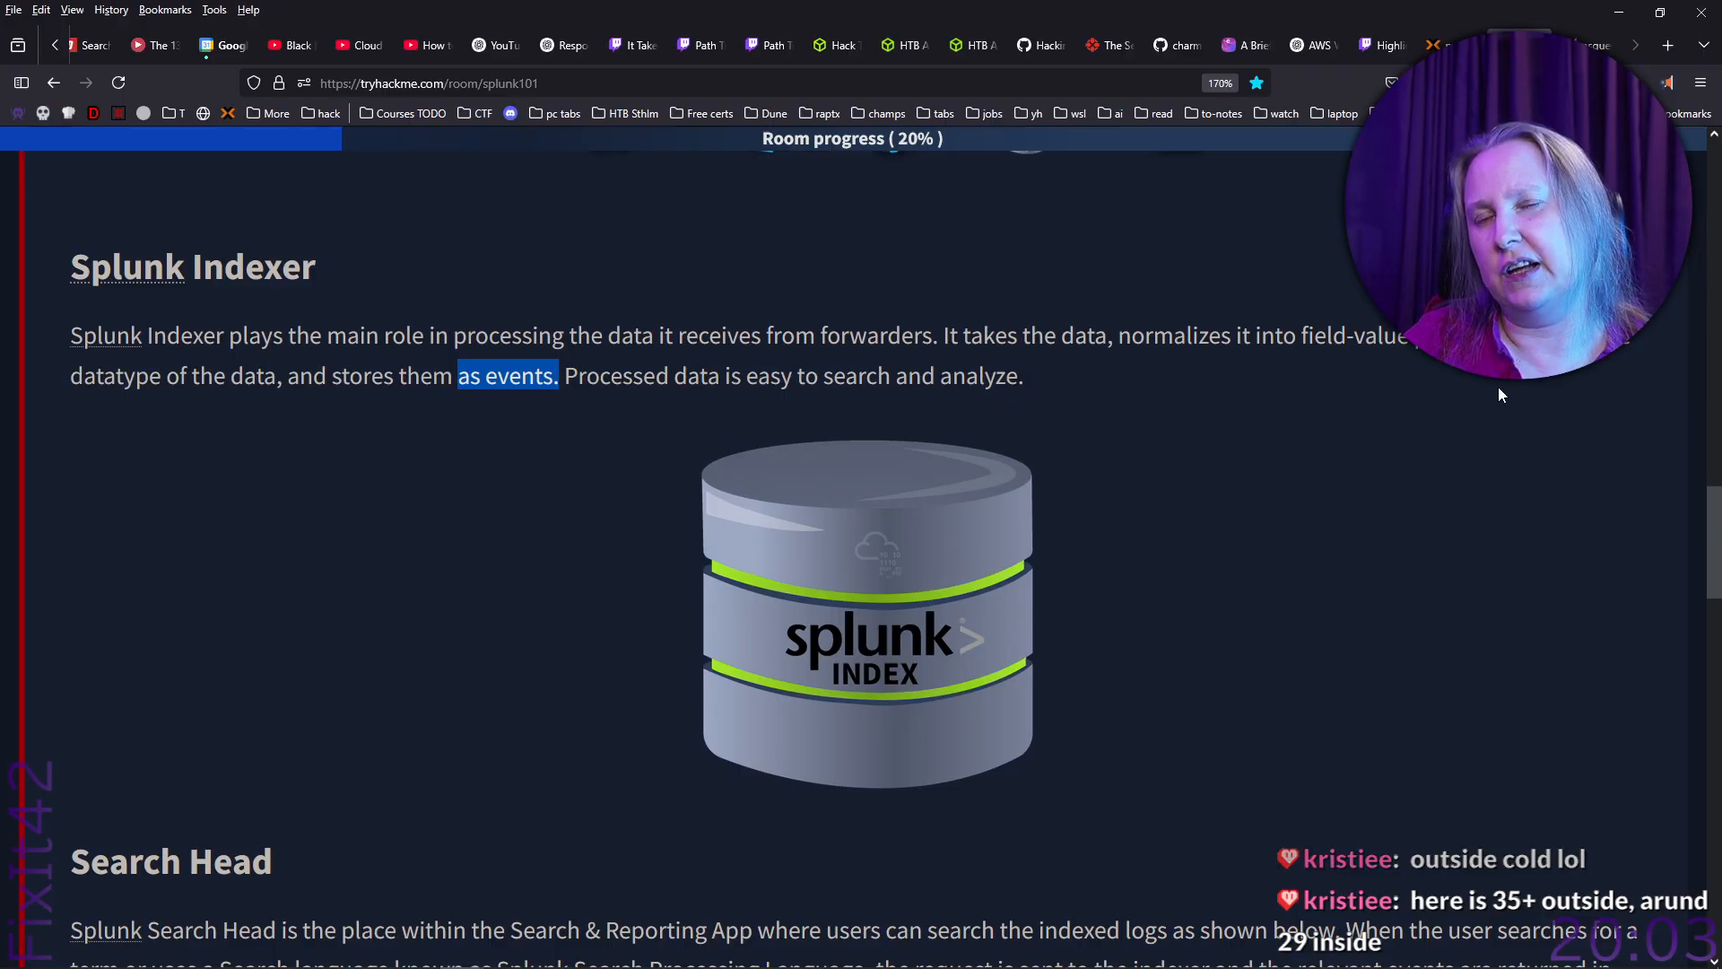
drag(1298, 338, 1417, 338)
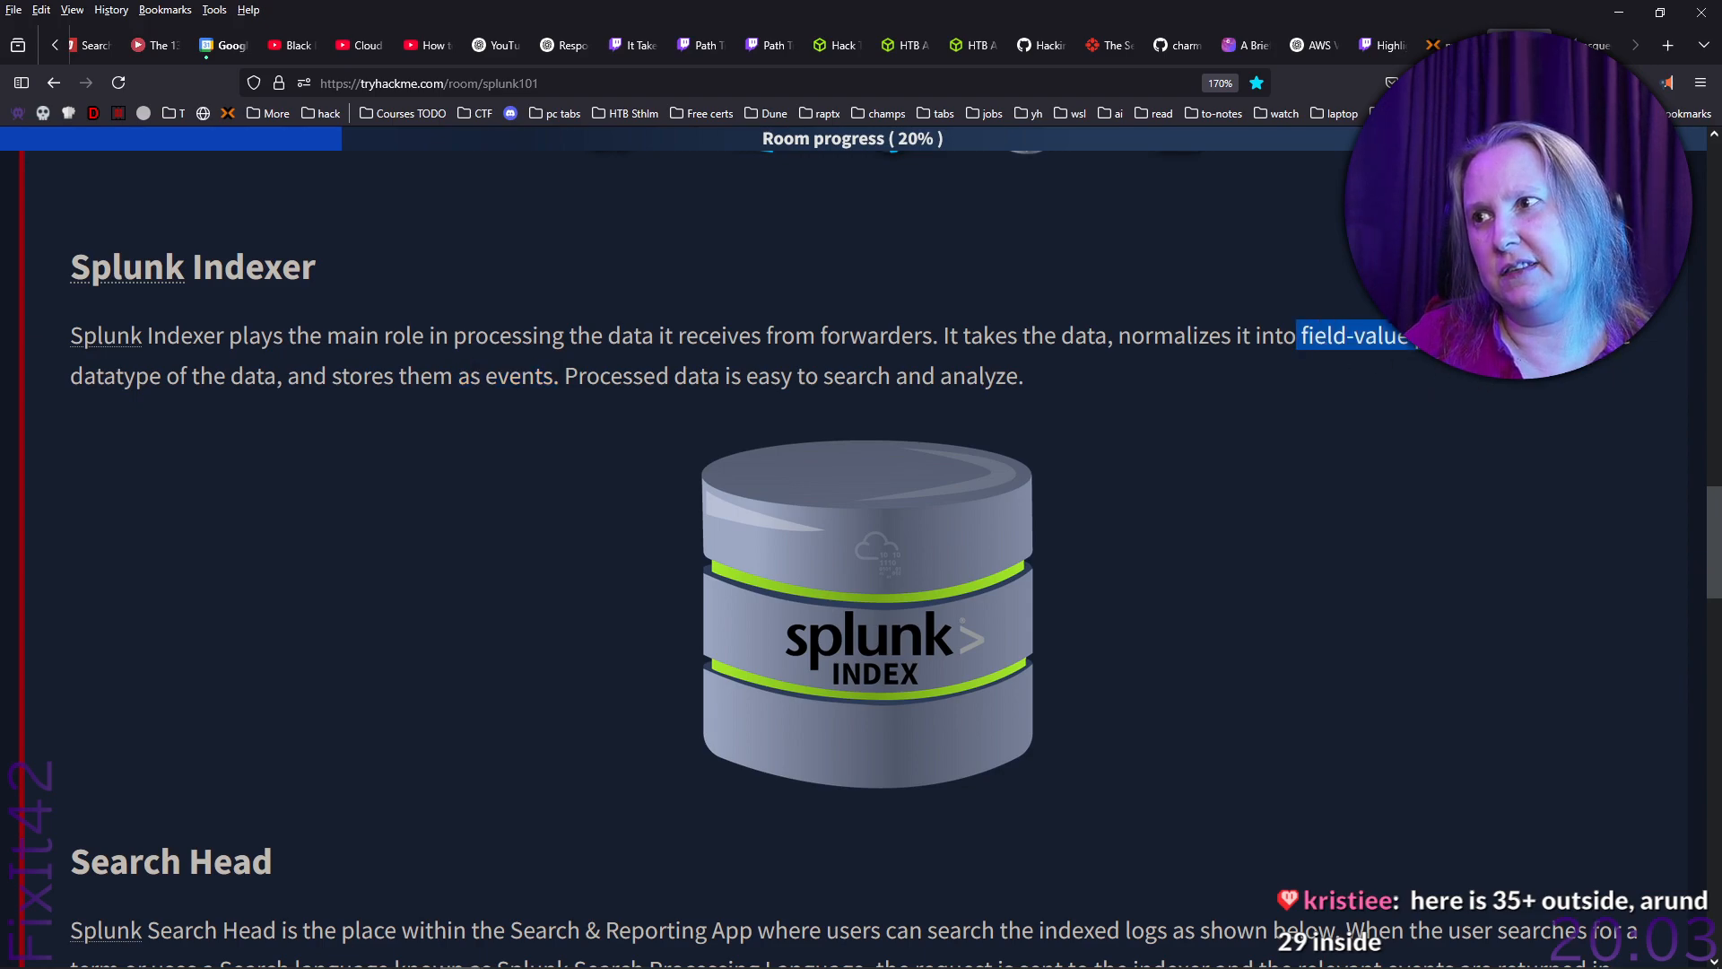
drag(96, 377, 162, 381)
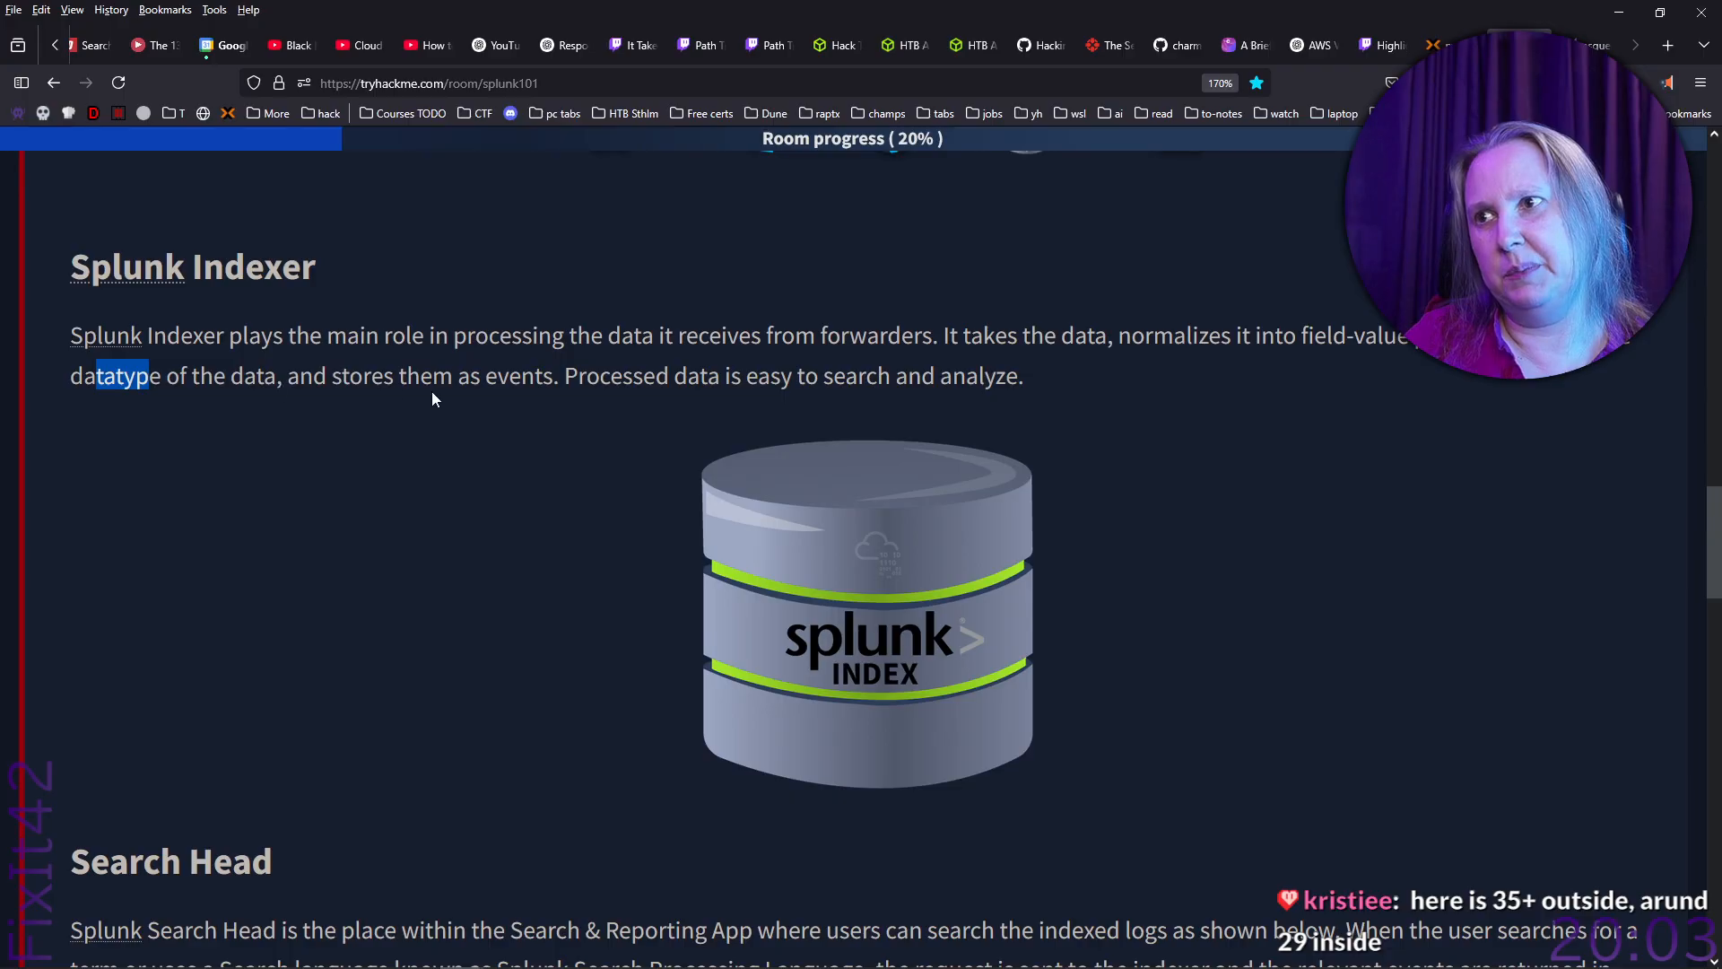
drag(313, 378, 609, 432)
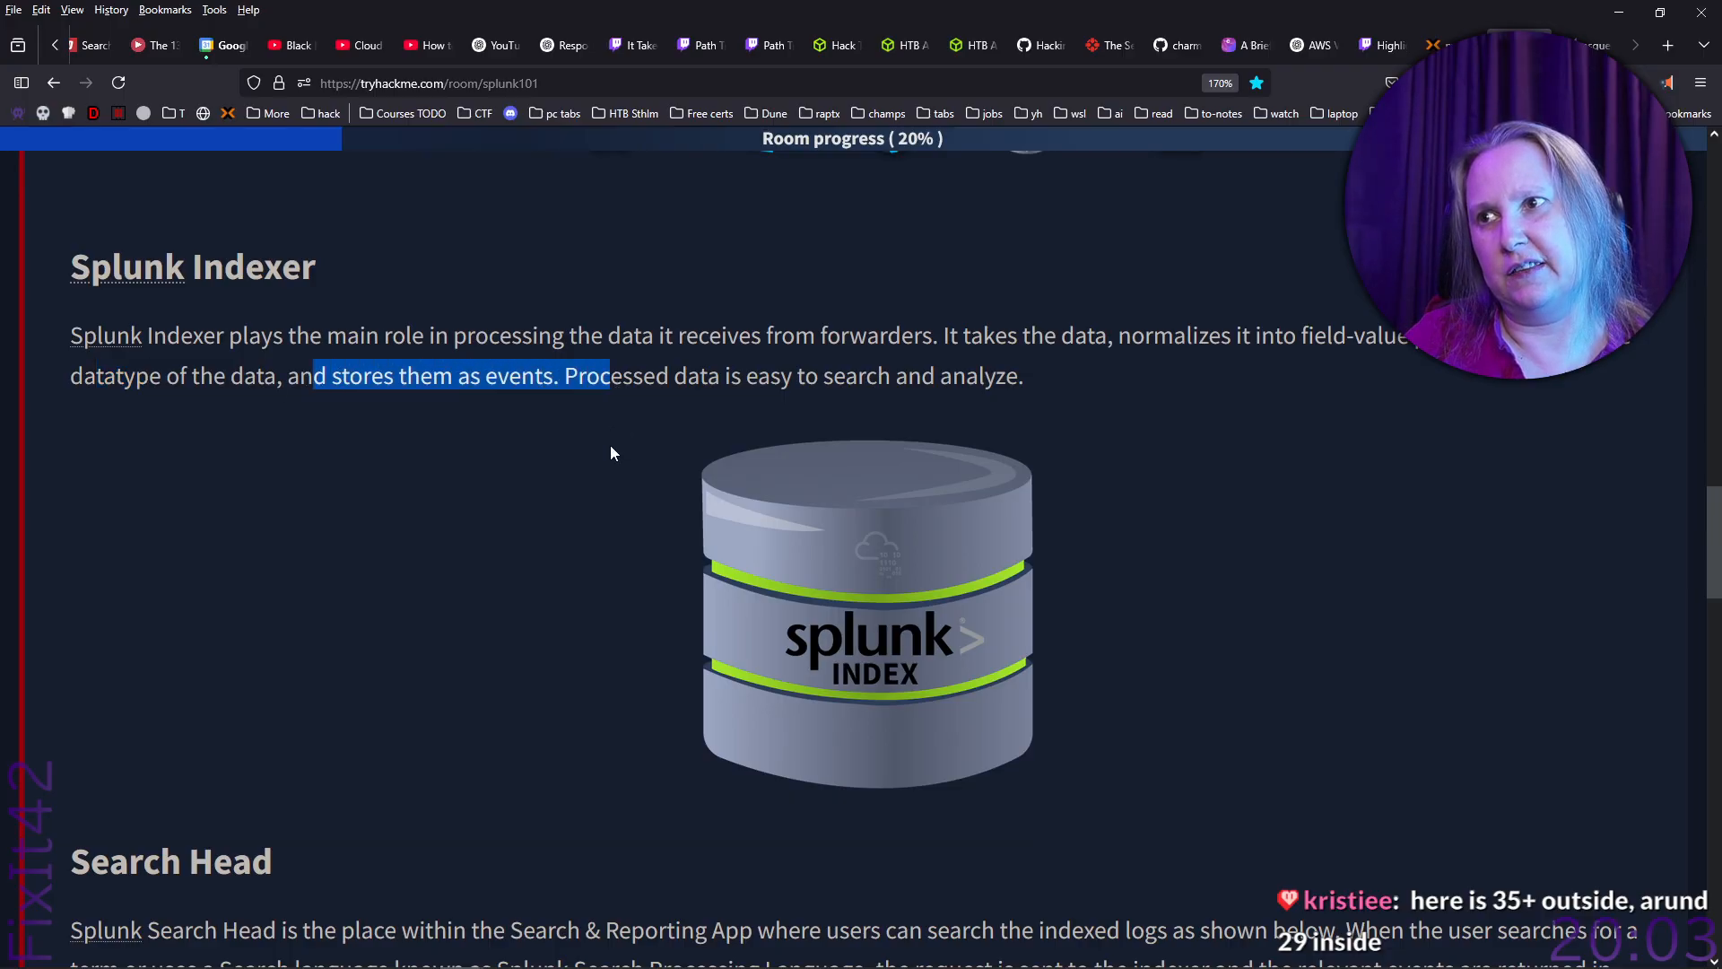
click(590, 430)
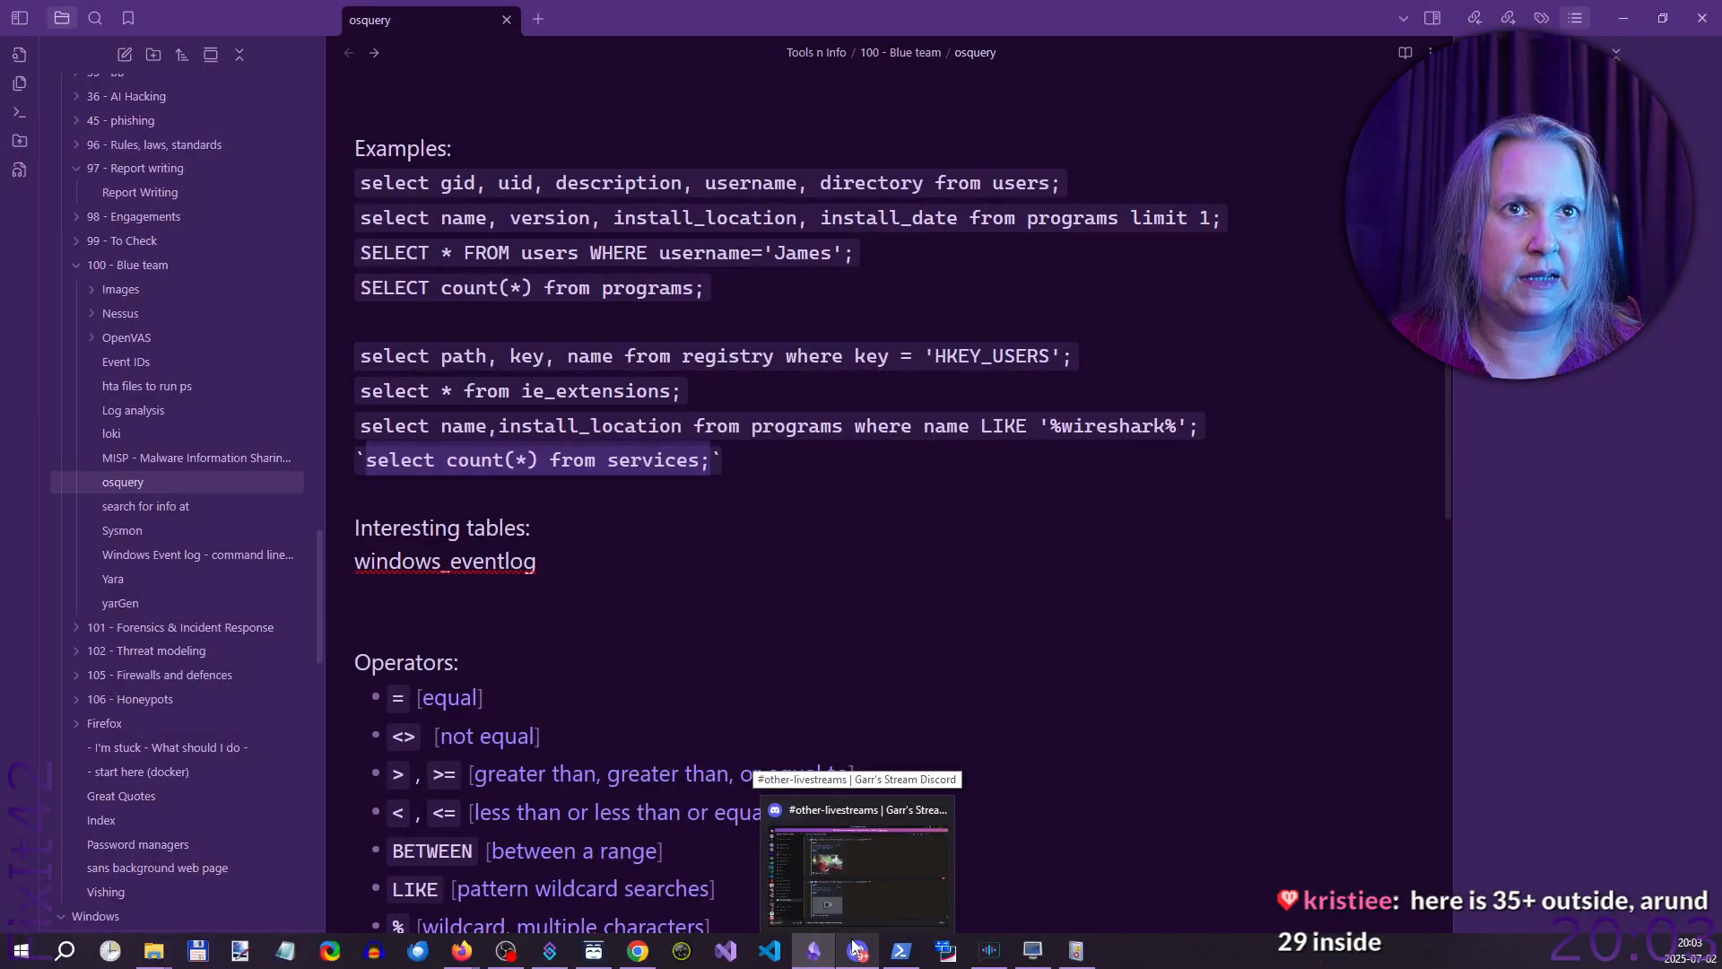
Switch to the Obsidian notes and create a note titled "Splunk" in the "100 - Blue team" folder.
right_click(132, 269)
click(178, 286)
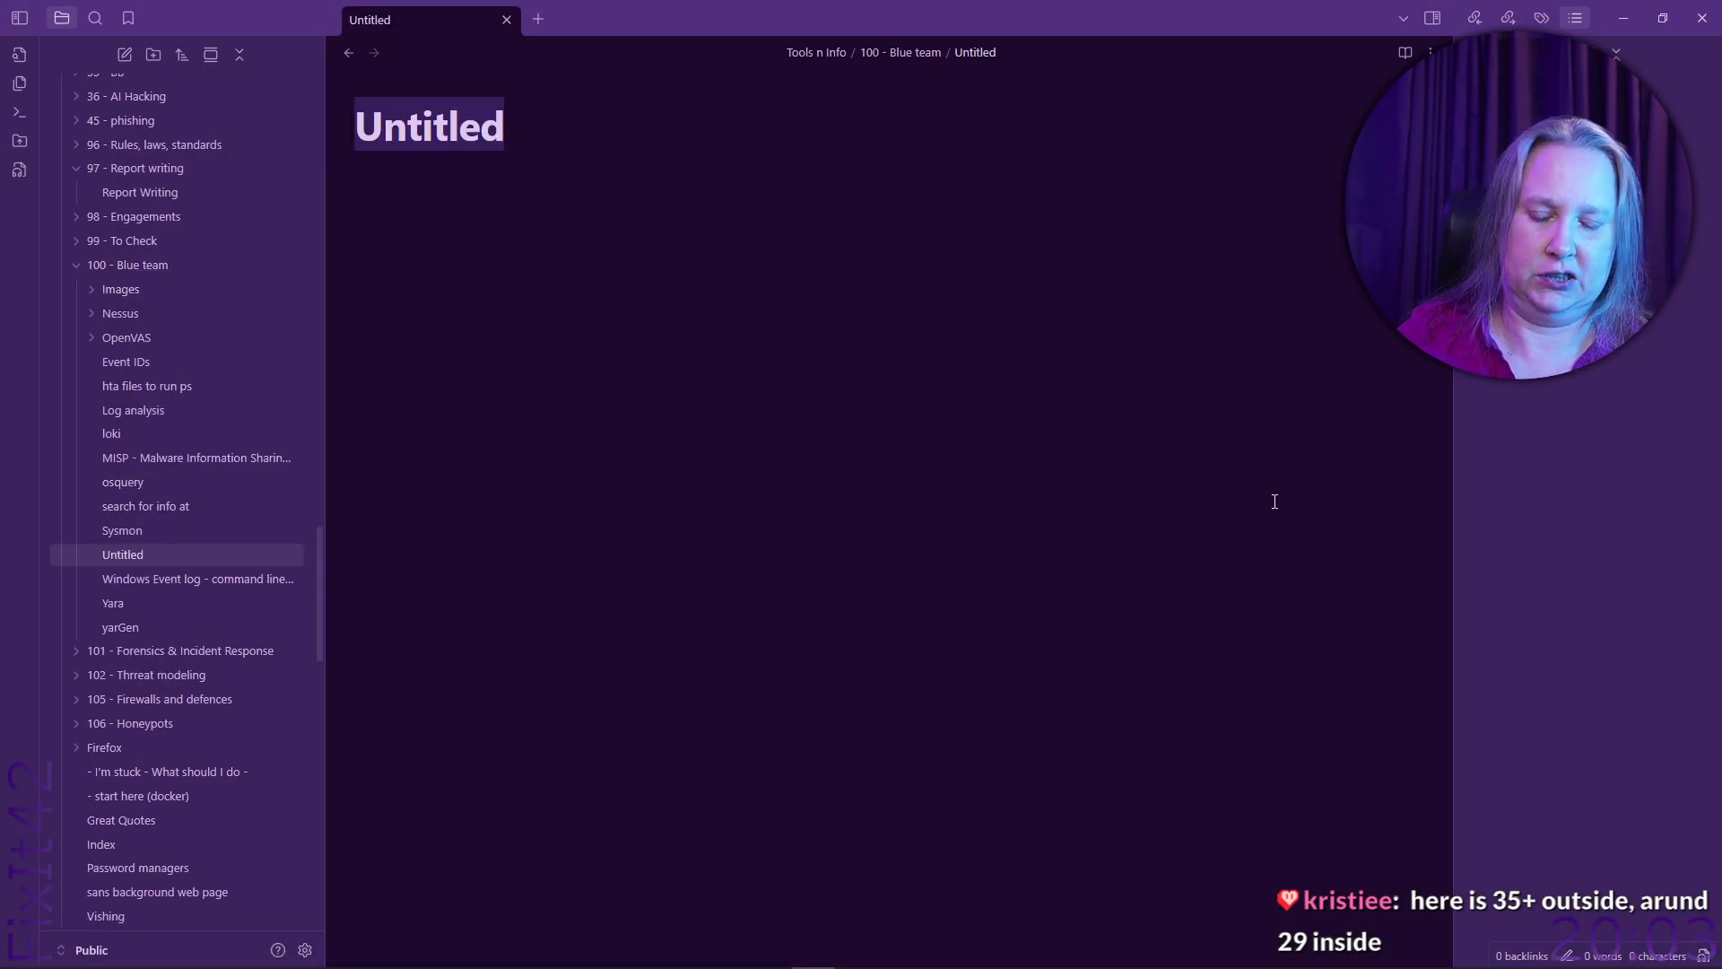
text(Spl)
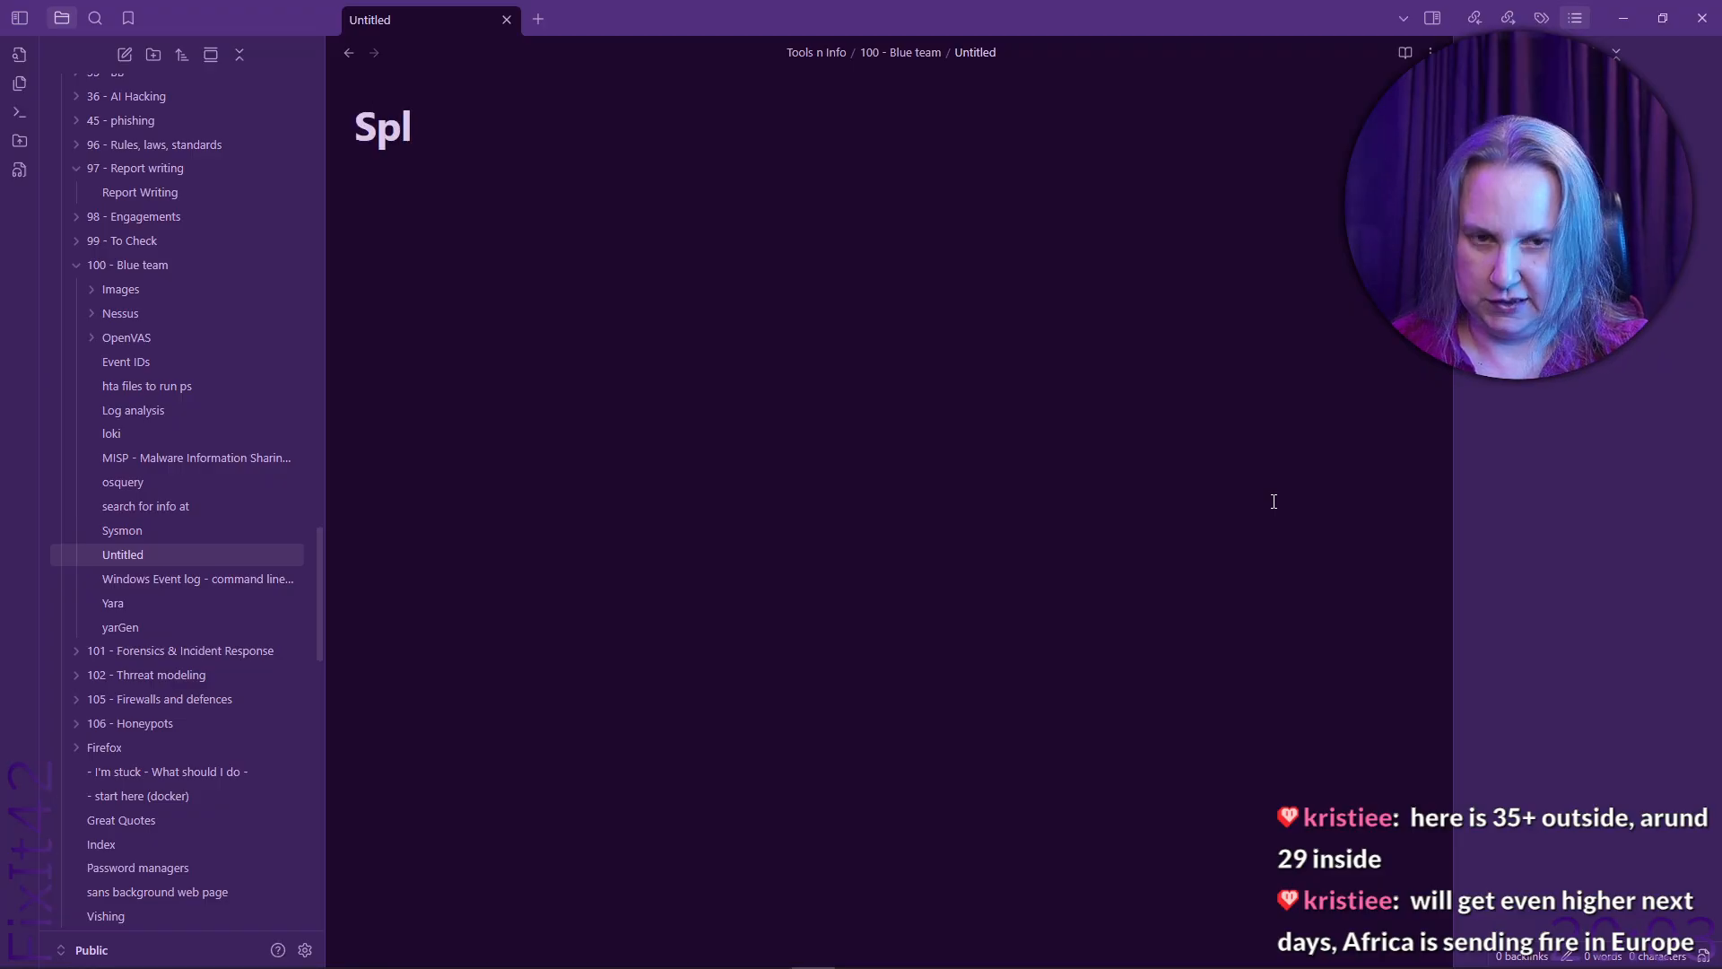
text(unk)
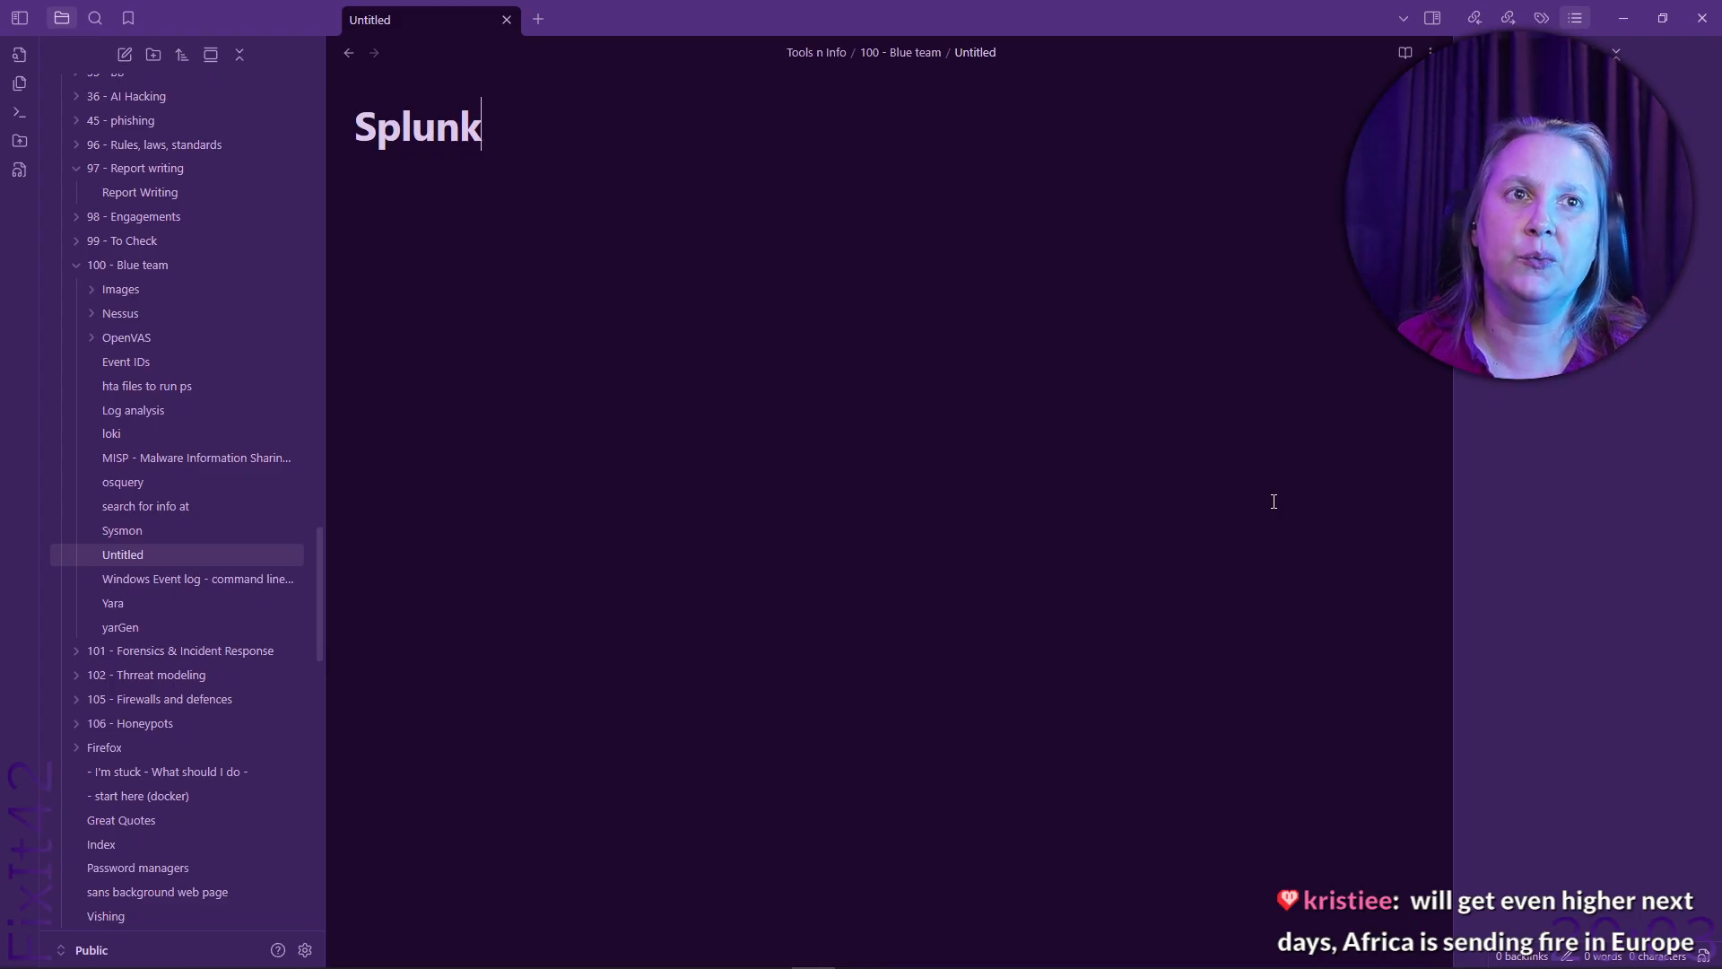
key(Return)
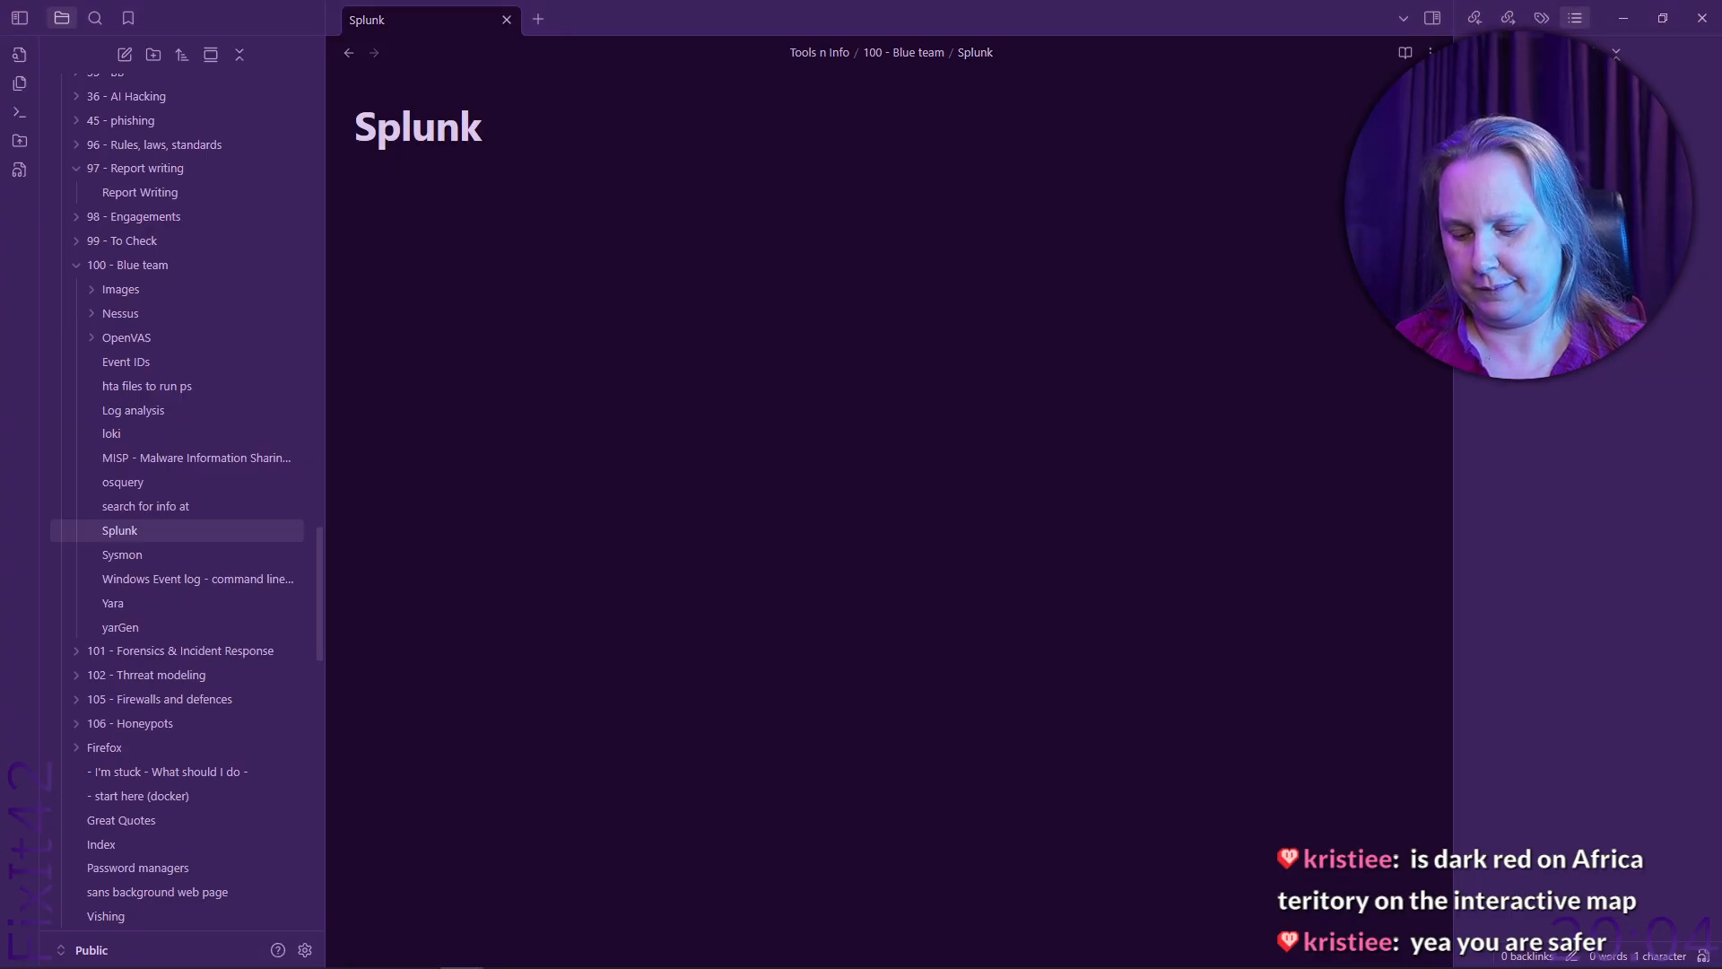
Add "three main components, namely Forwarder, Indexer, and Search Head" to the note and split it into two paragraphs after "components", dropping that comma.
click(511, 224)
text(three main components, namely Forwarder, Indexer, and Search Head)
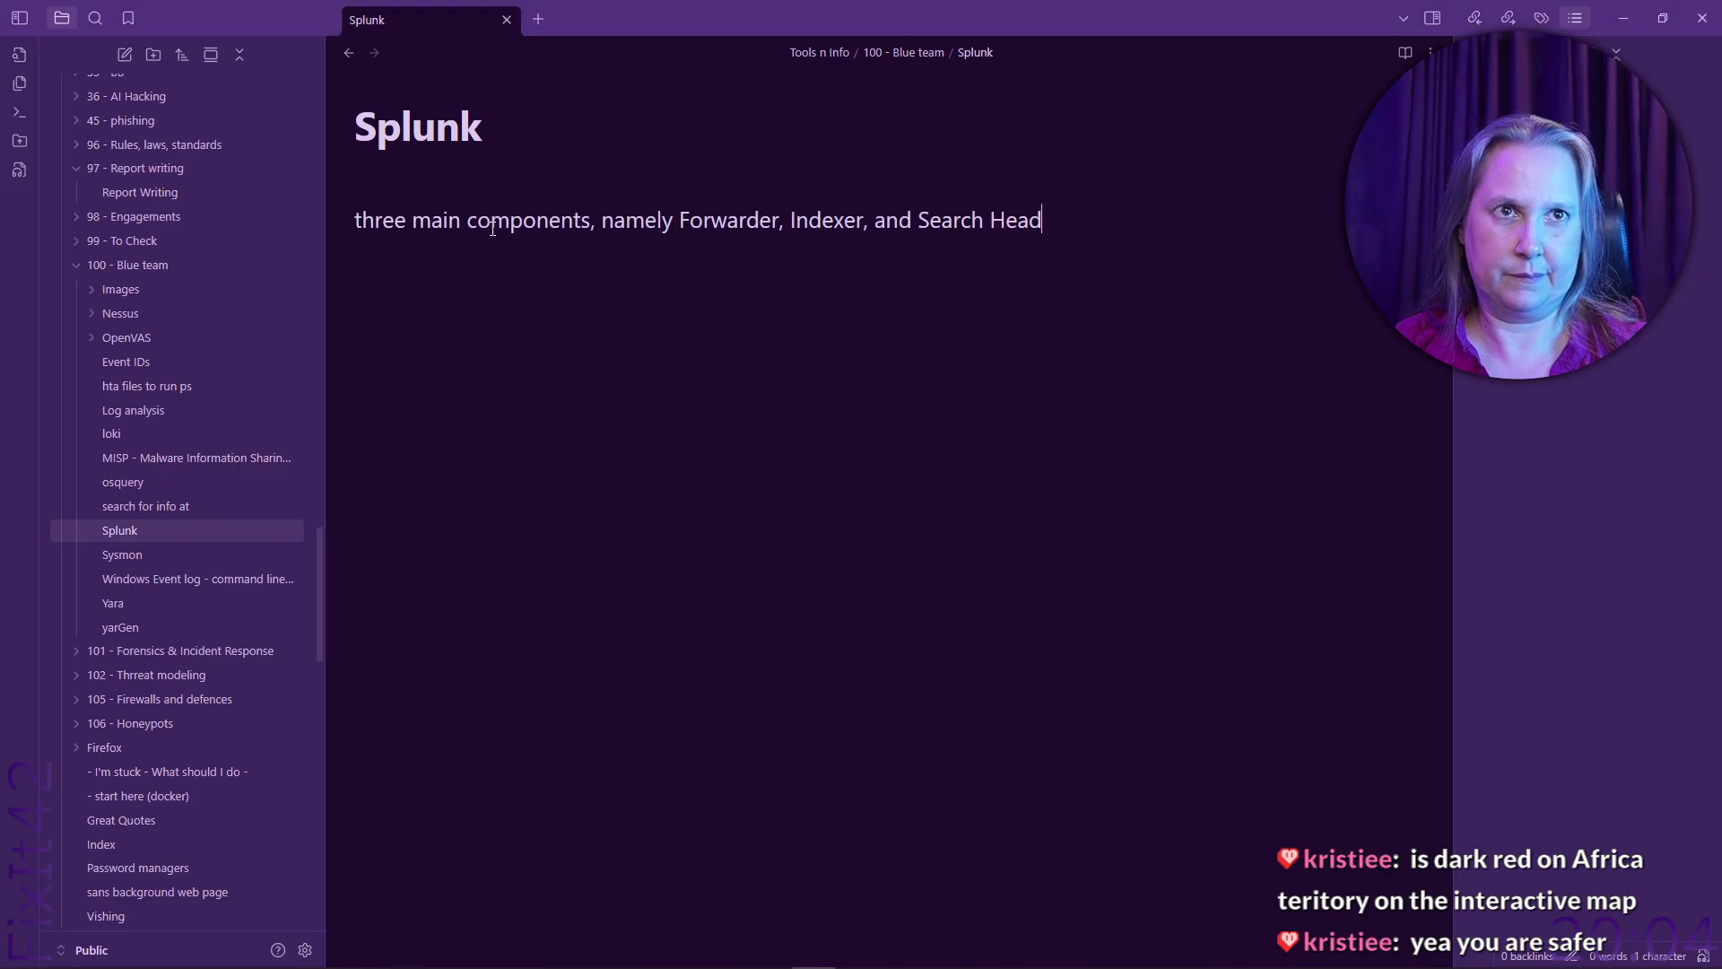
click(590, 219)
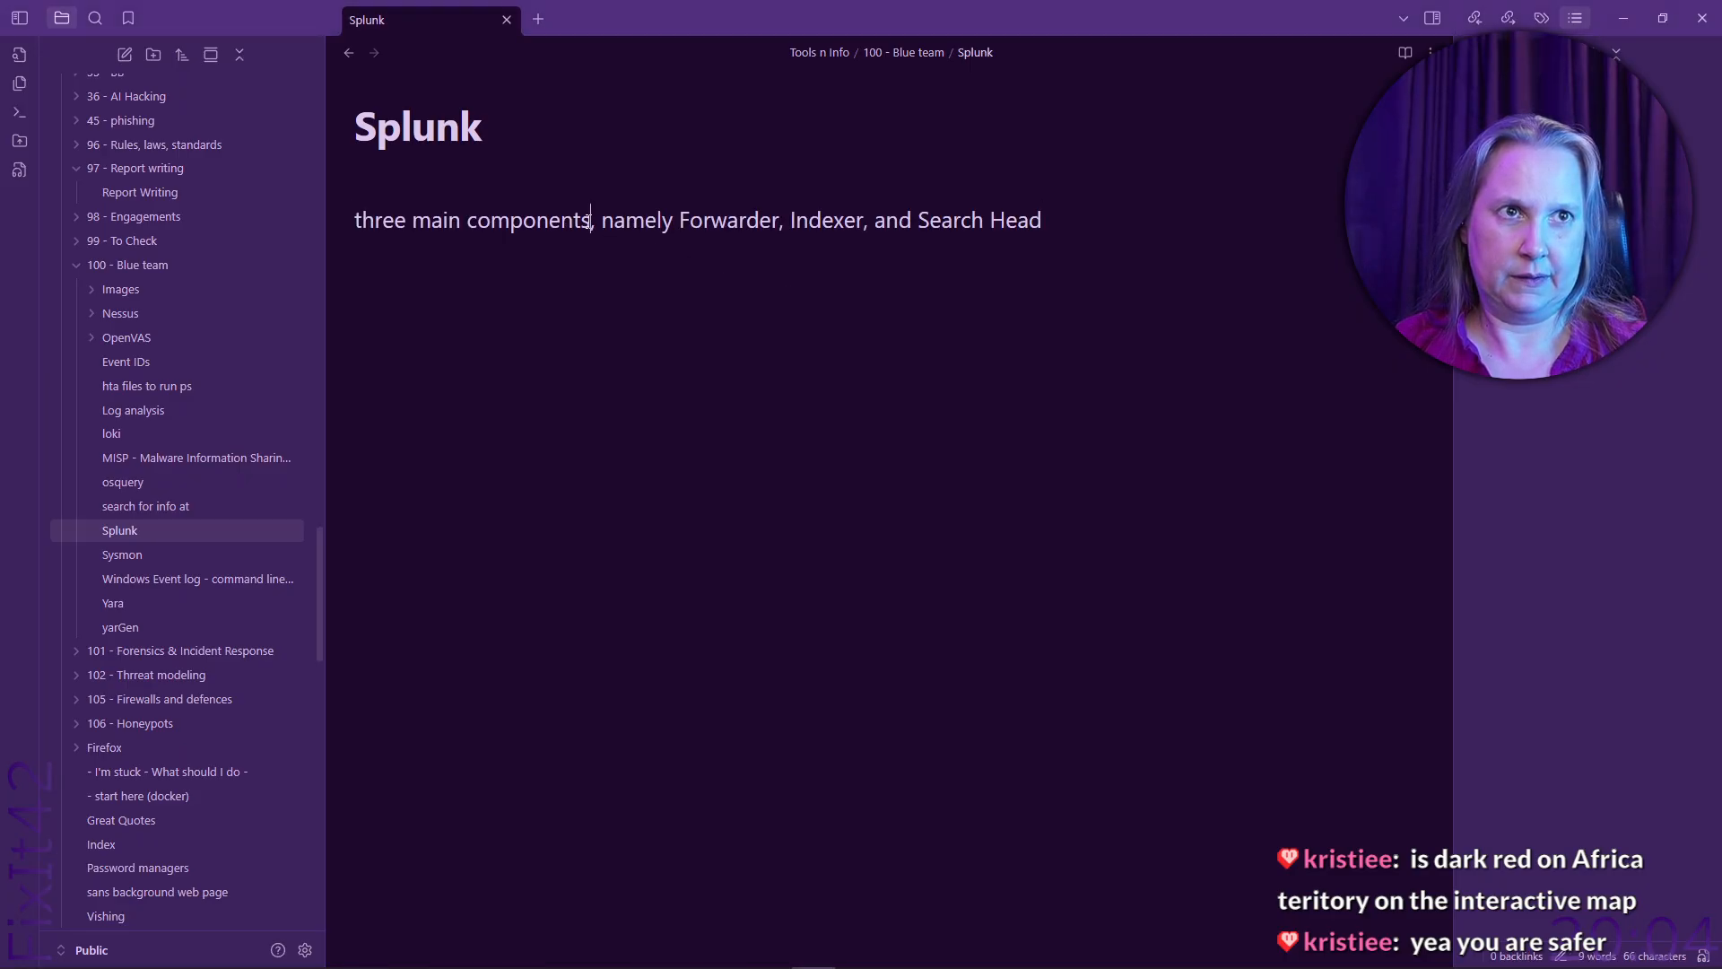
key(Delete)
key(Delete)
key(Return)
key(Return)
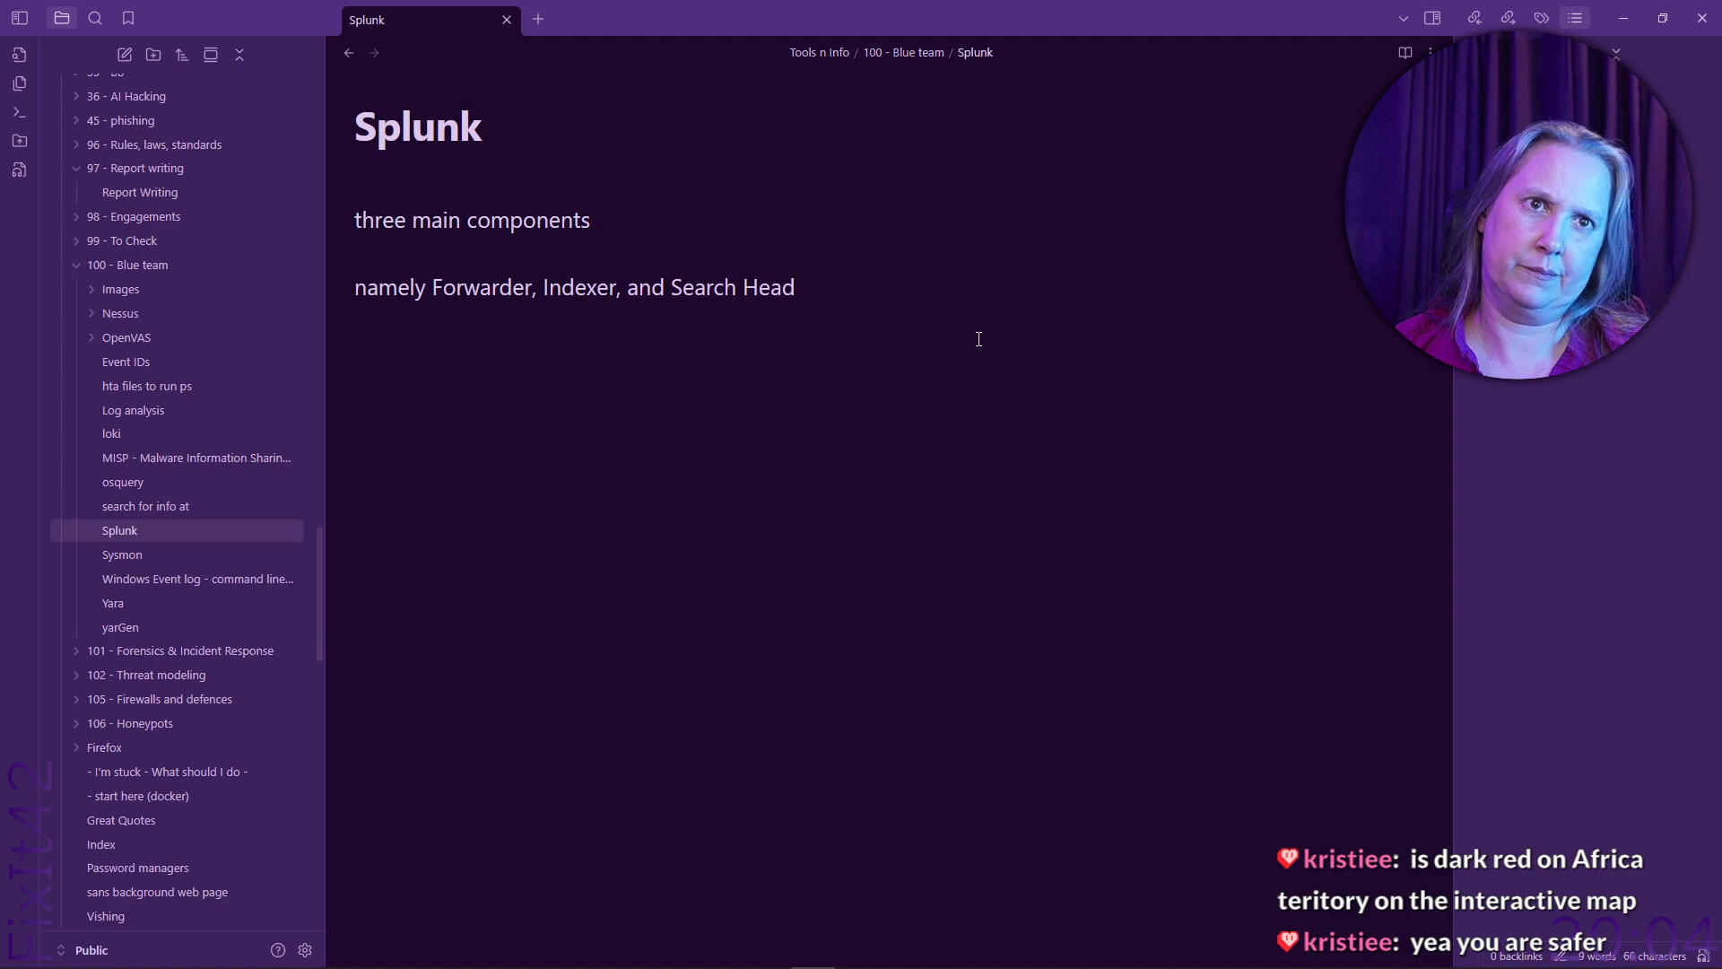
Remove "namely" from the component list, add "- client" after "Forwarder" and move the remaining components below a blank line.
key(ctrl+Right)
key(ctrl+Right)
key(ctrl+Left)
key(ctrl+Left)
key(ctrl+Left)
key(ctrl+shift+Right)
key(Delete)
key(Delete)
key(ctrl+Right)
text(- cli)
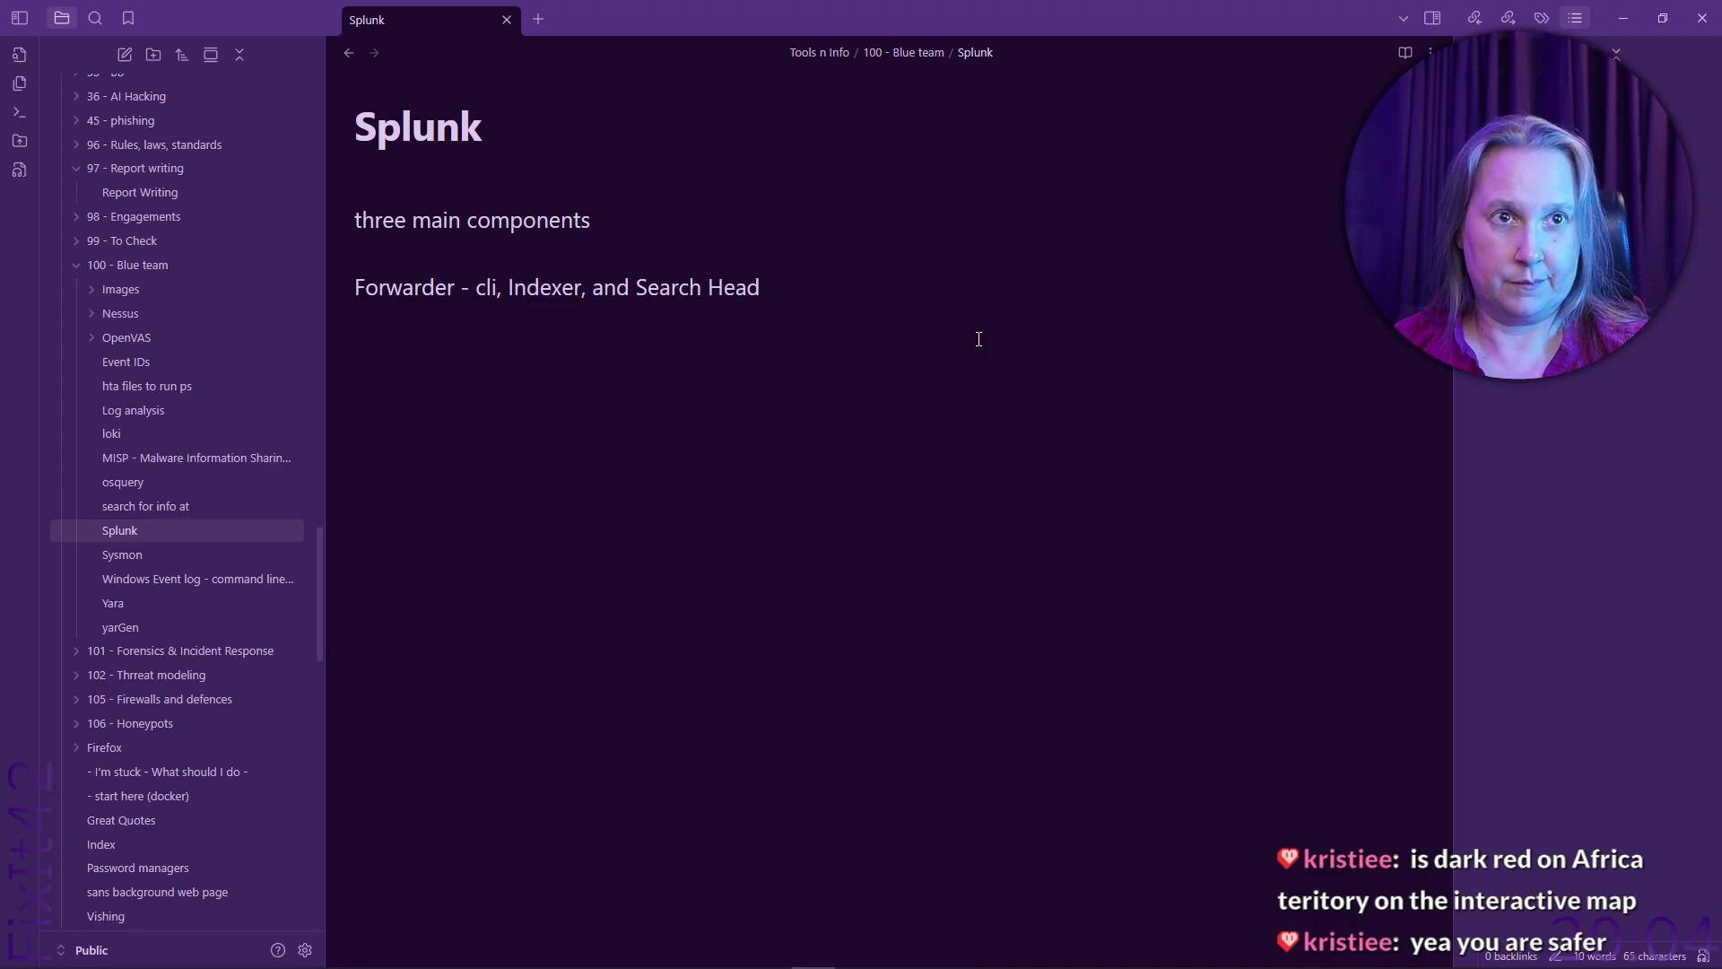
text(ent)
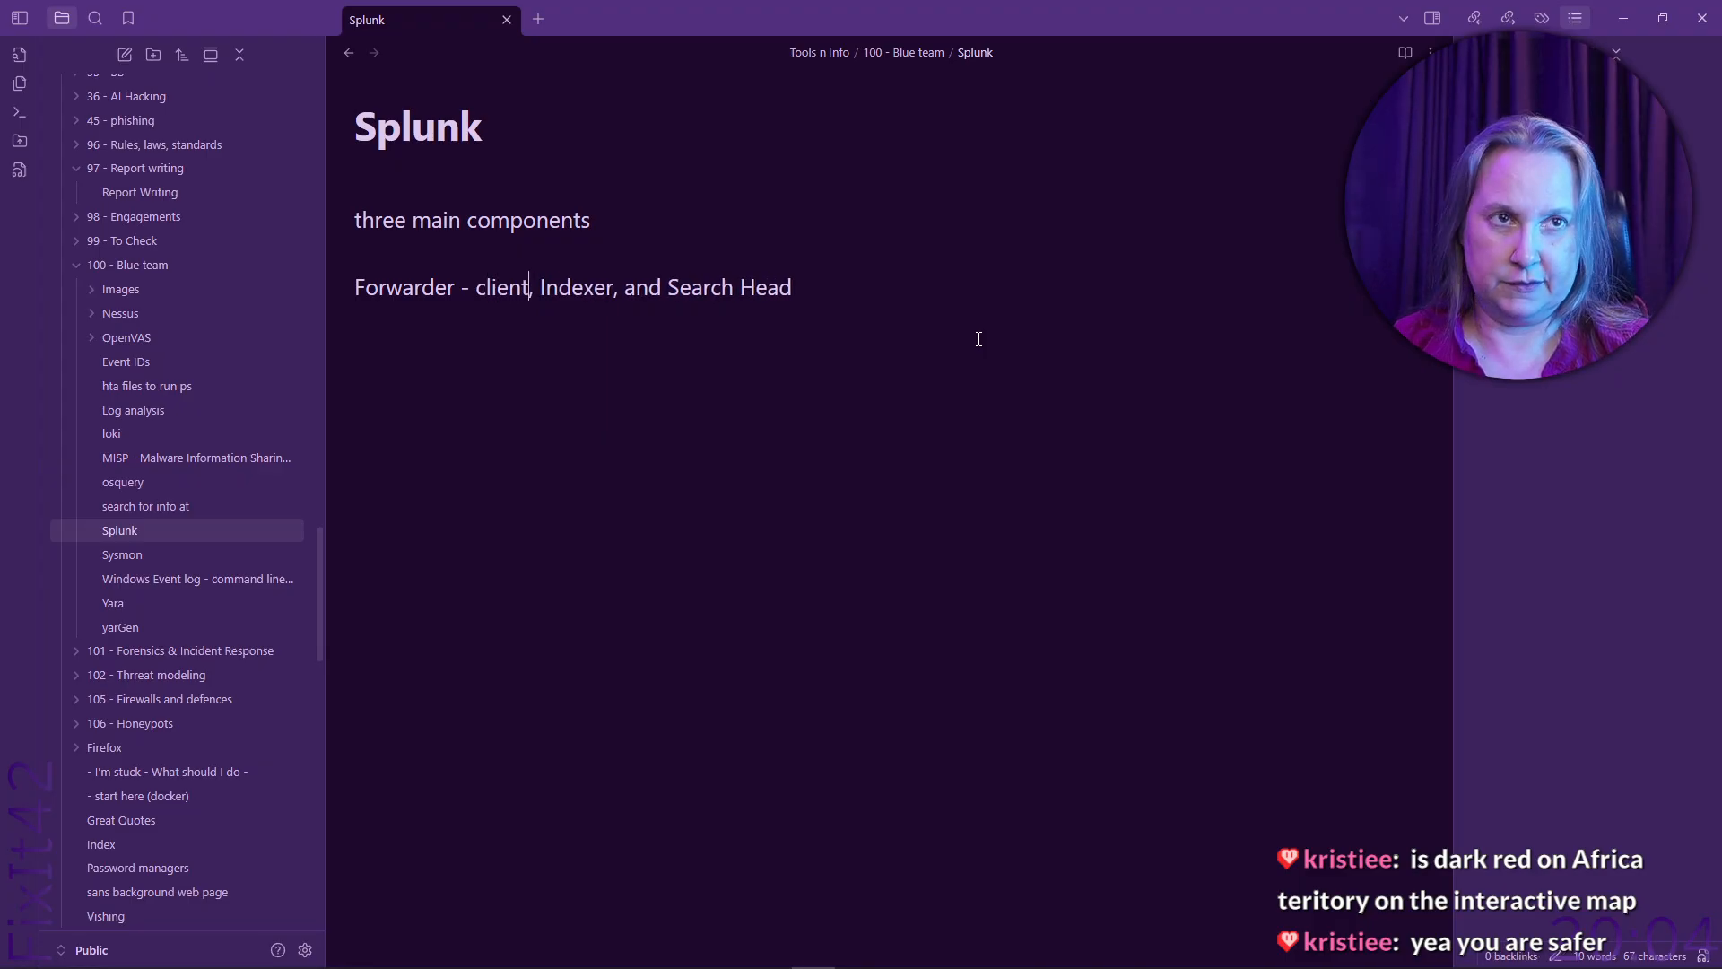
key(Return)
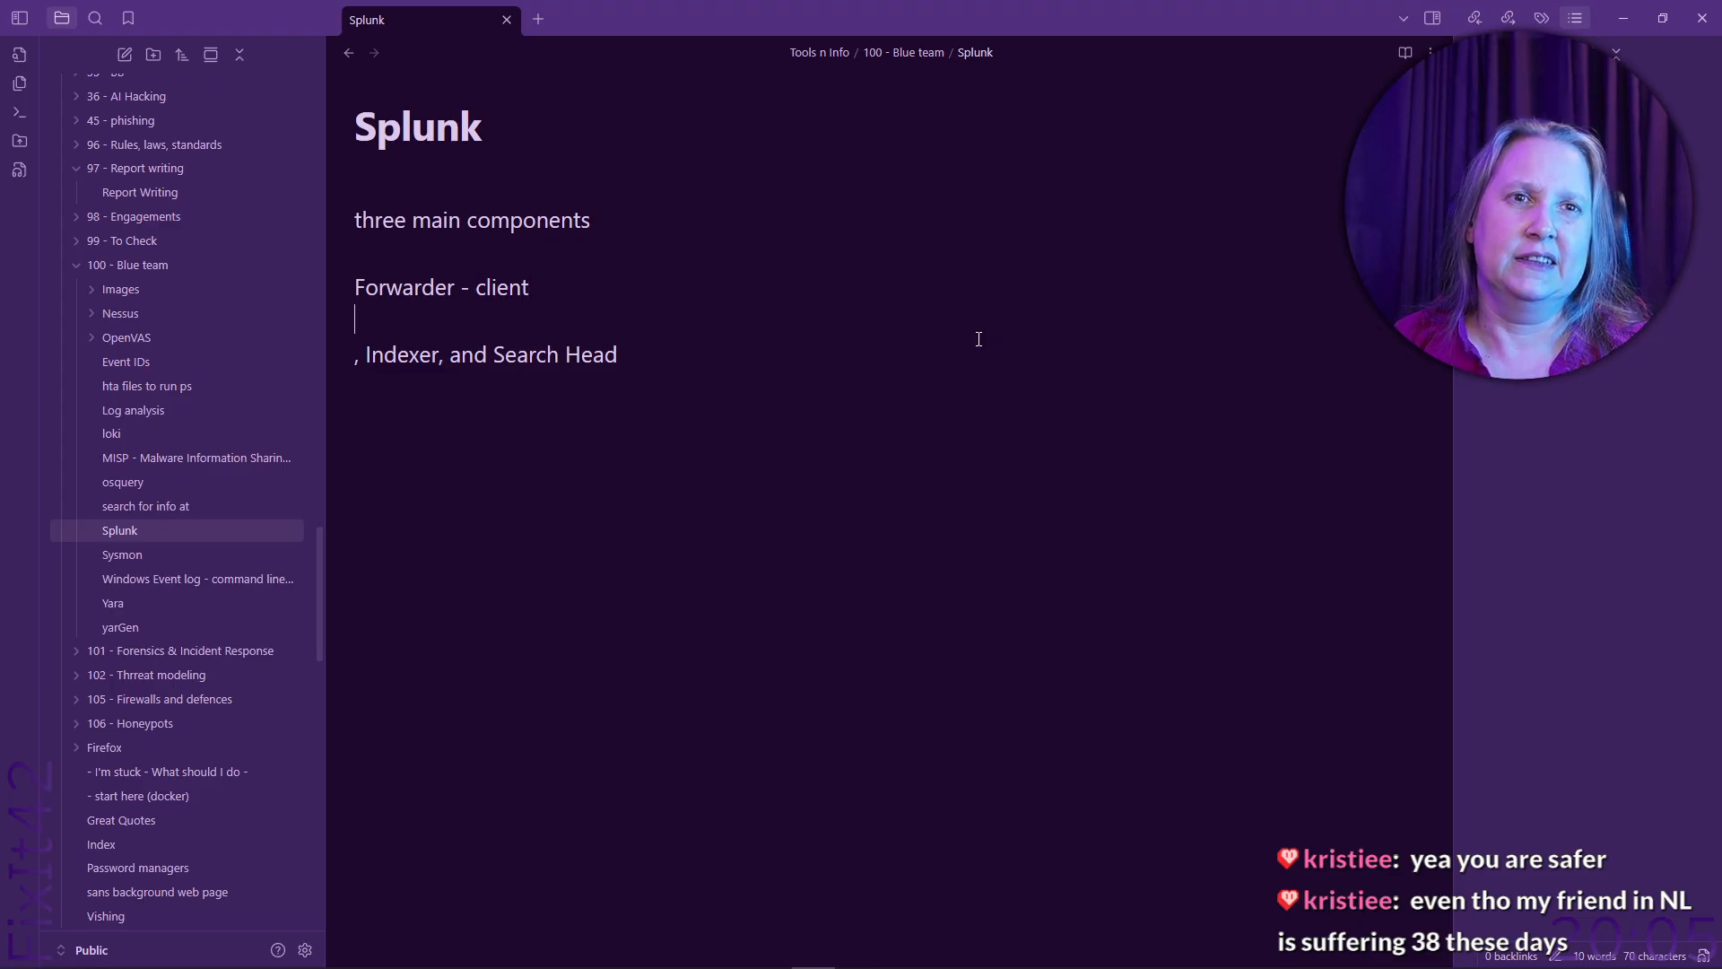
Put "Indexer" and "Search Head" on separate lines with a blank line between them, removing the commas and "and".
key(Delete)
key(Delete)
key(ctrl+Right)
key(ctrl+Right)
key(Left)
key(Return)
key(Delete)
key(Delete)
key(Delete)
key(Delete)
key(Delete)
key(Delete)
key(Return)
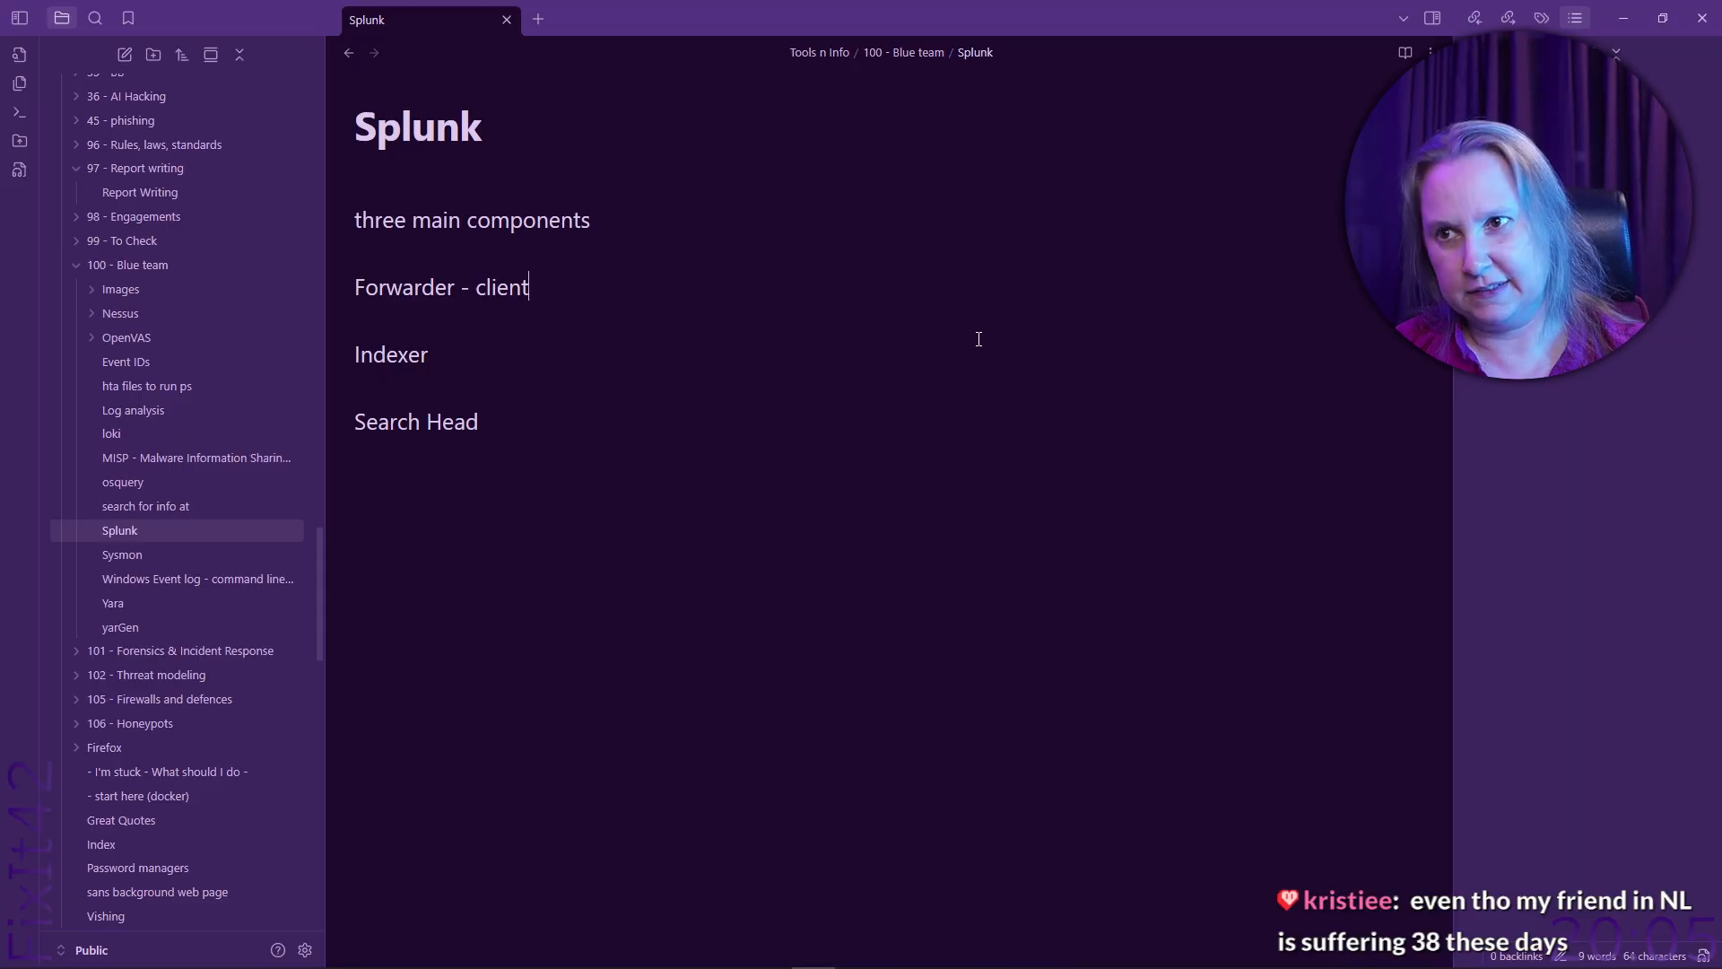
Review the Splunk Forwarder section of the TryHackMe room and list "agent/client" and "low resource need" as bullets under Forwarder in the Obsidian note.
key(alt+Tab)
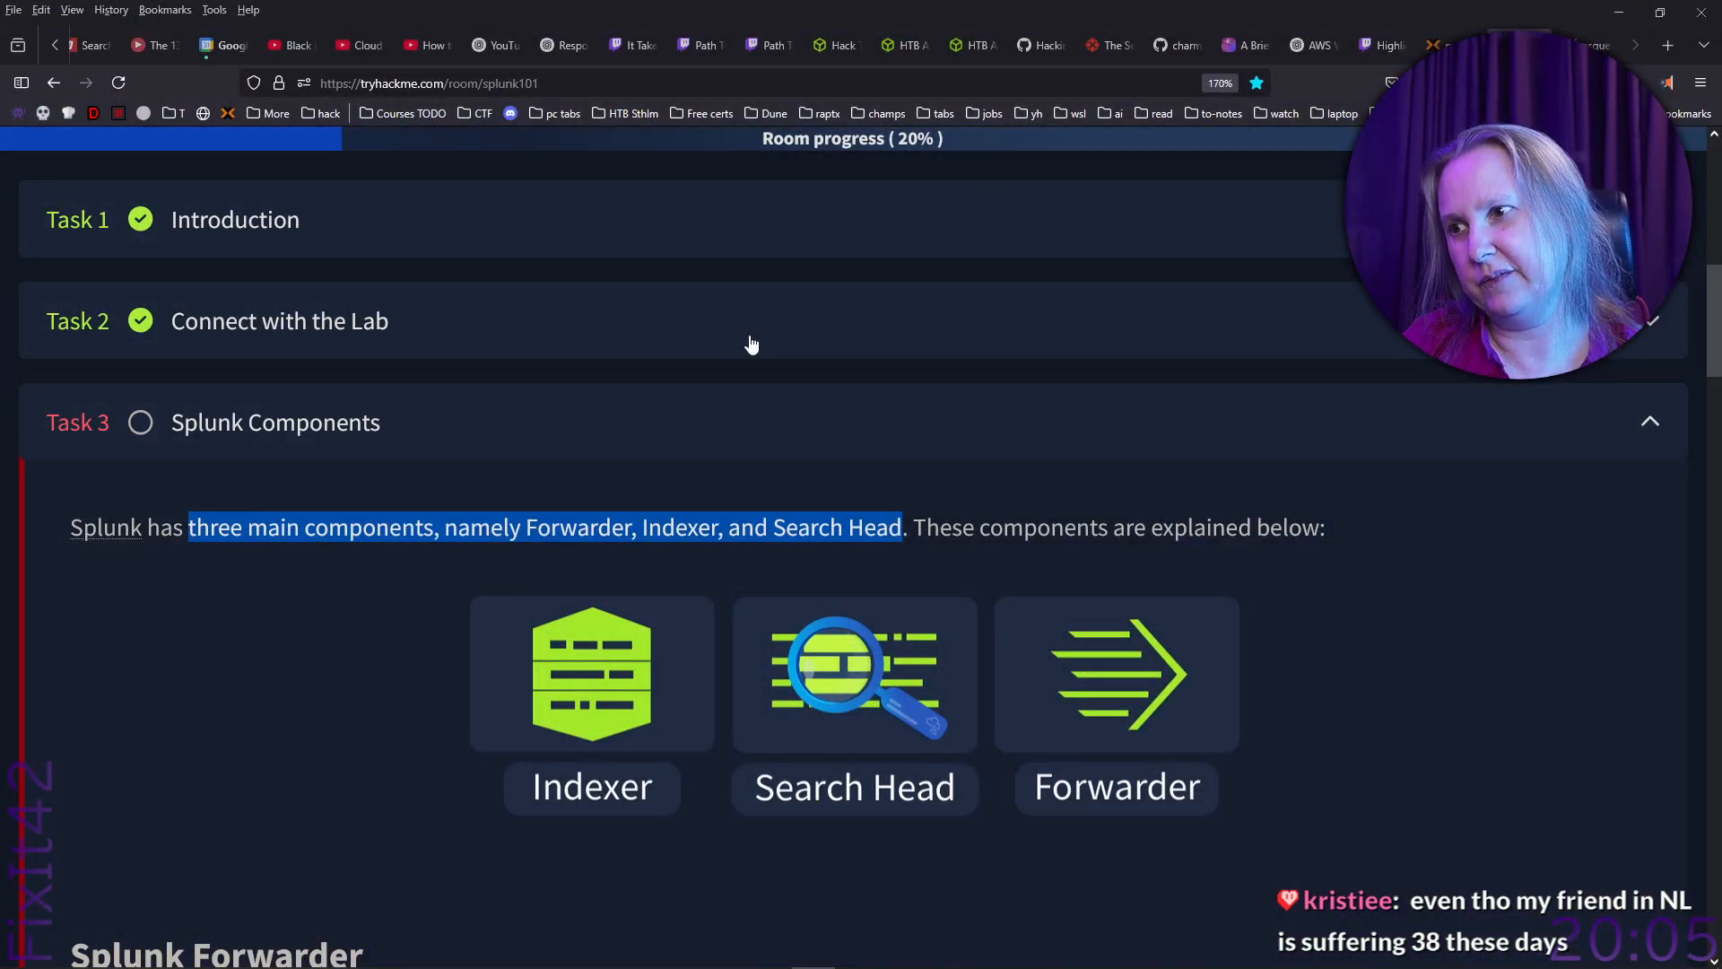
click(267, 563)
scroll(267, 563, down, 1)
scroll(269, 565, down, 3)
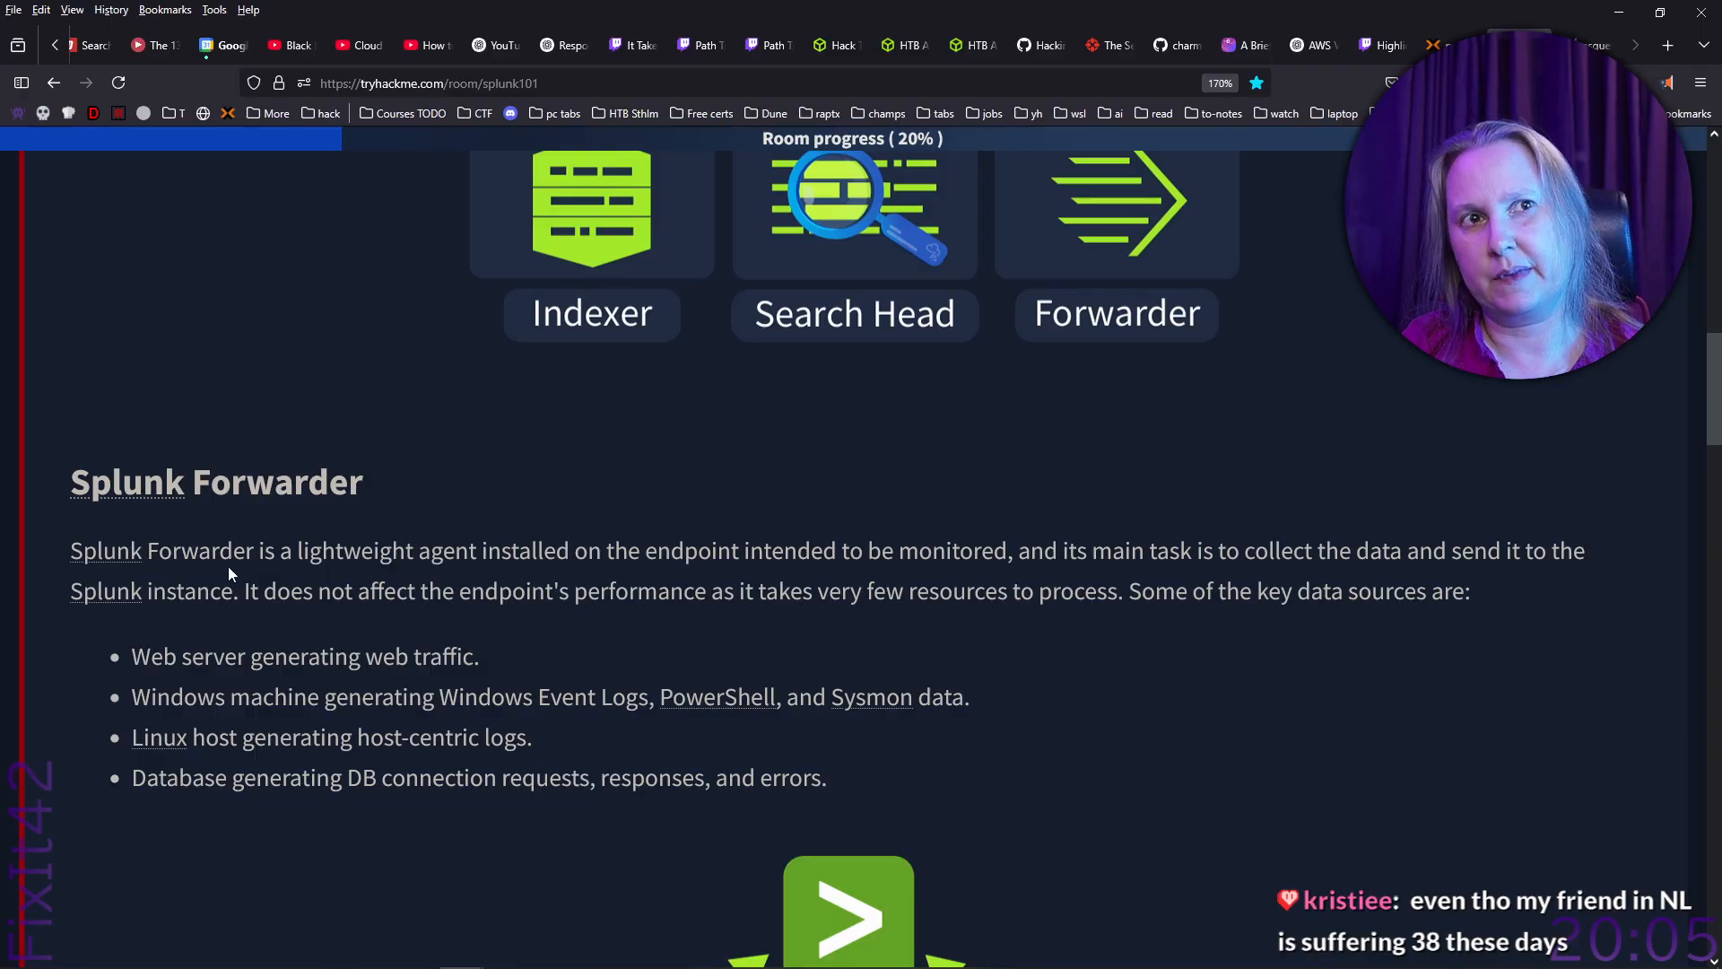
scroll(230, 570, down, 1)
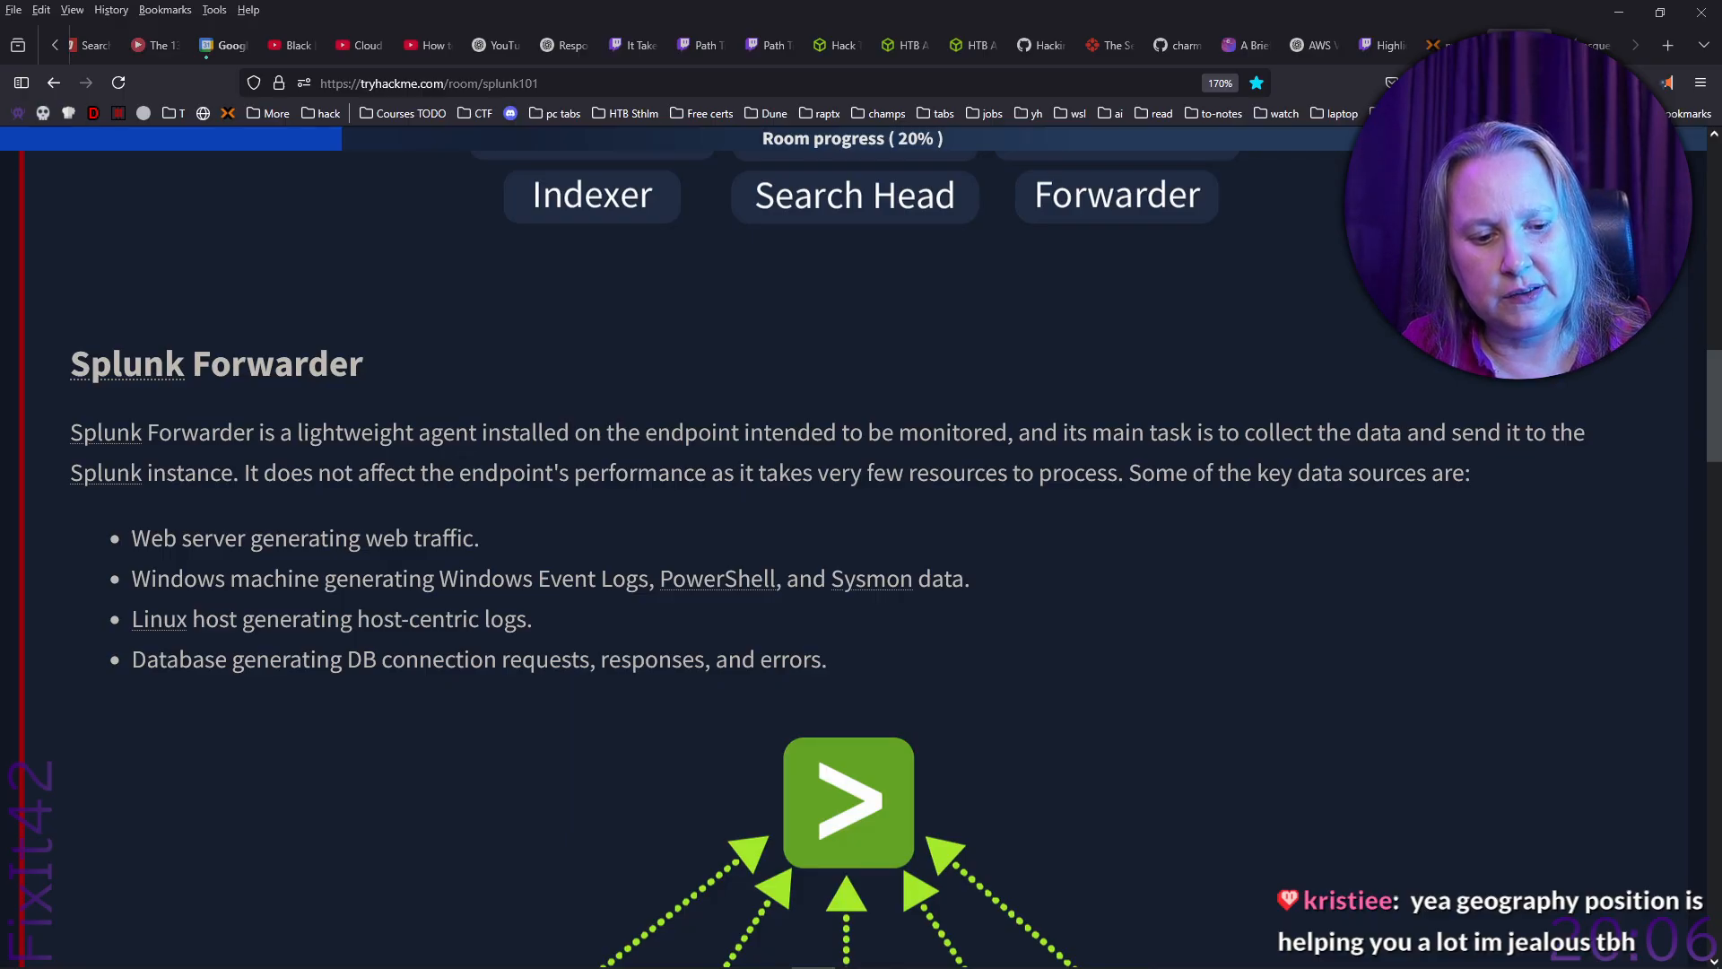
key(alt+Tab)
click(456, 291)
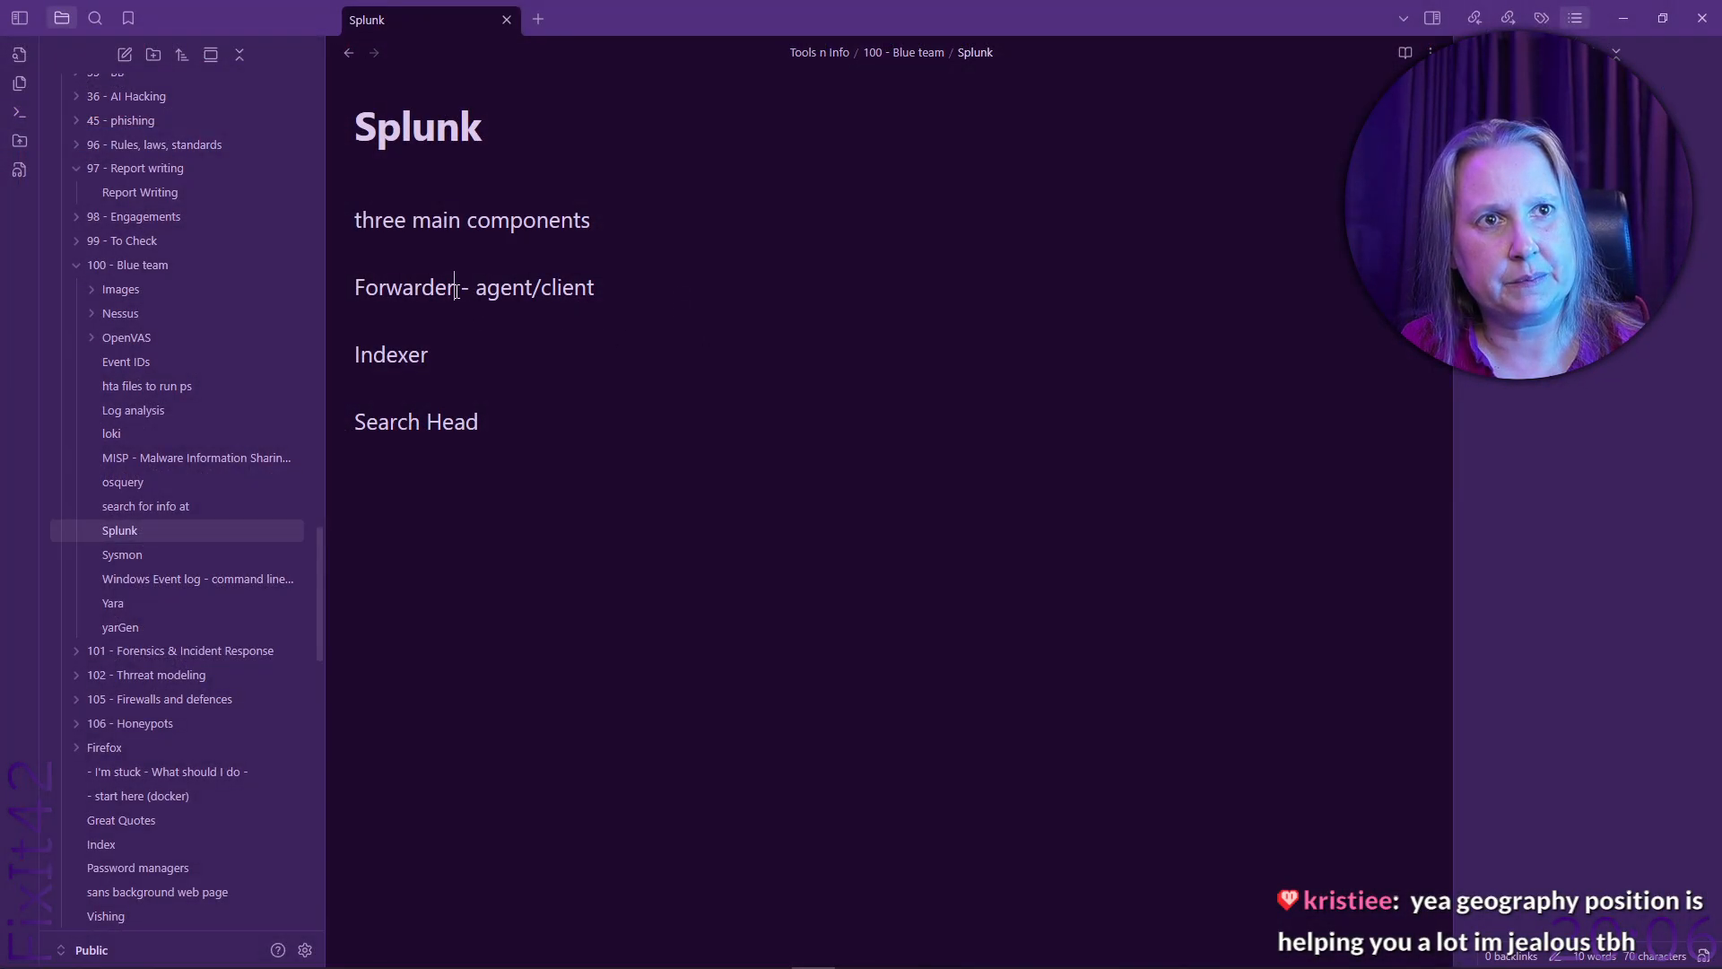
key(Return)
key(Return)
text(low resource need)
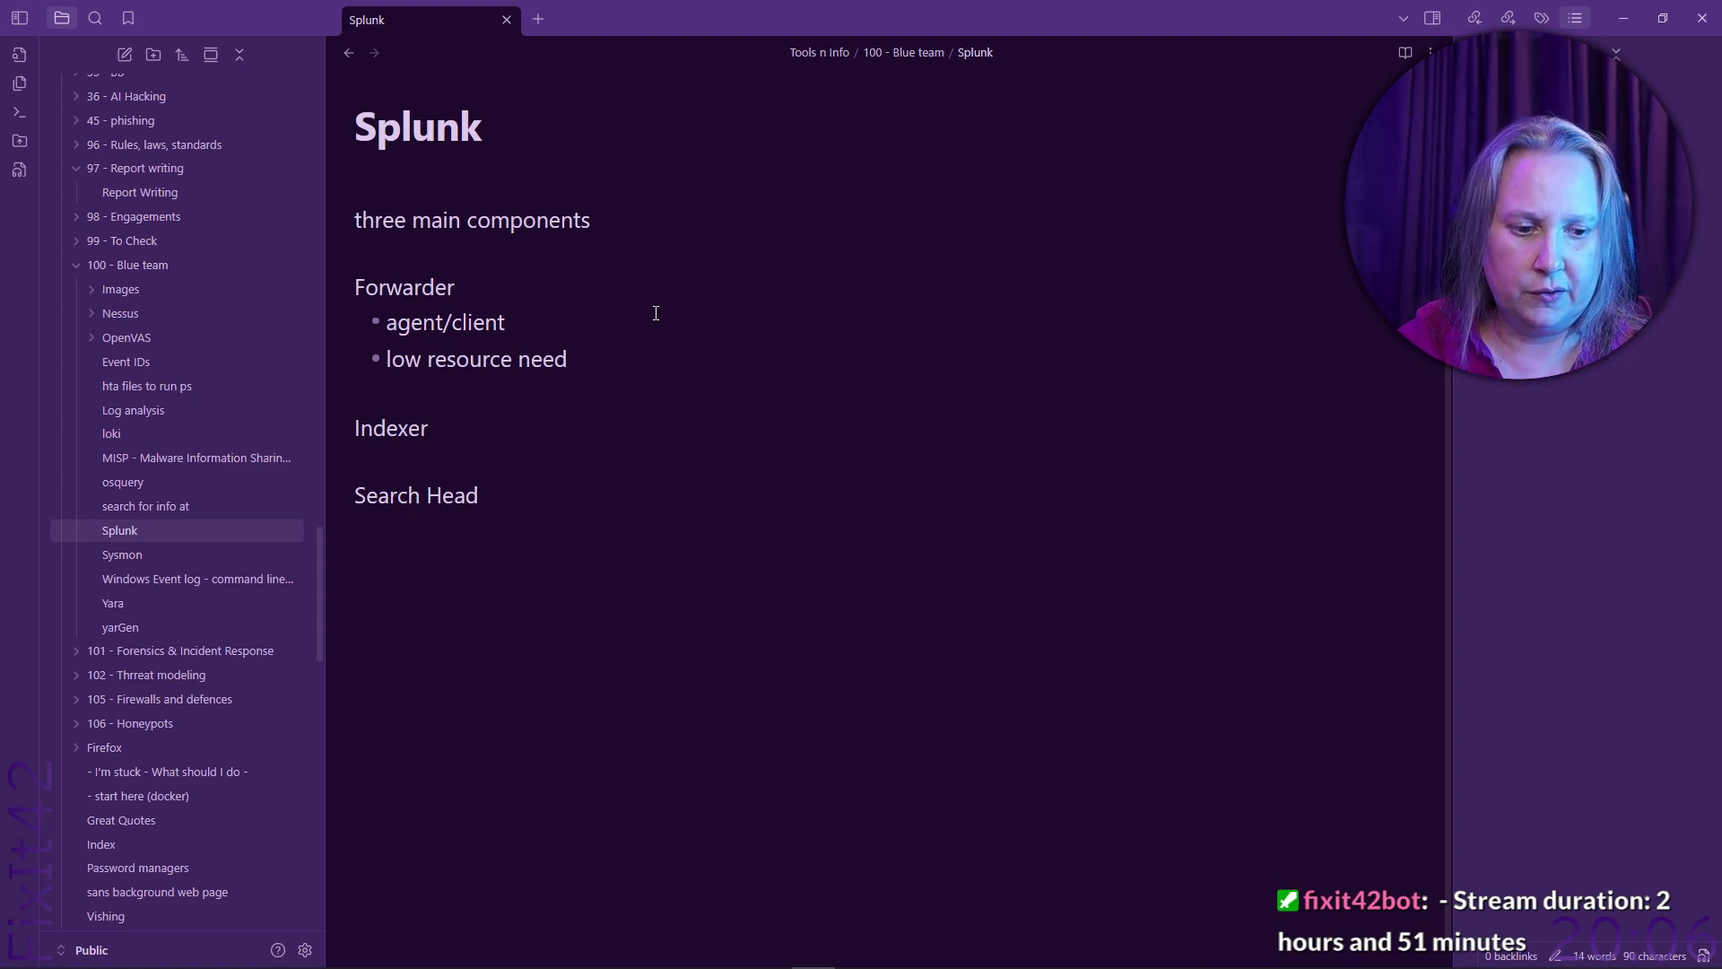
Copy the Splunk Indexer passage from "processing the data" through "stores them as events" in the room into the note under Indexer.
key(alt+Tab)
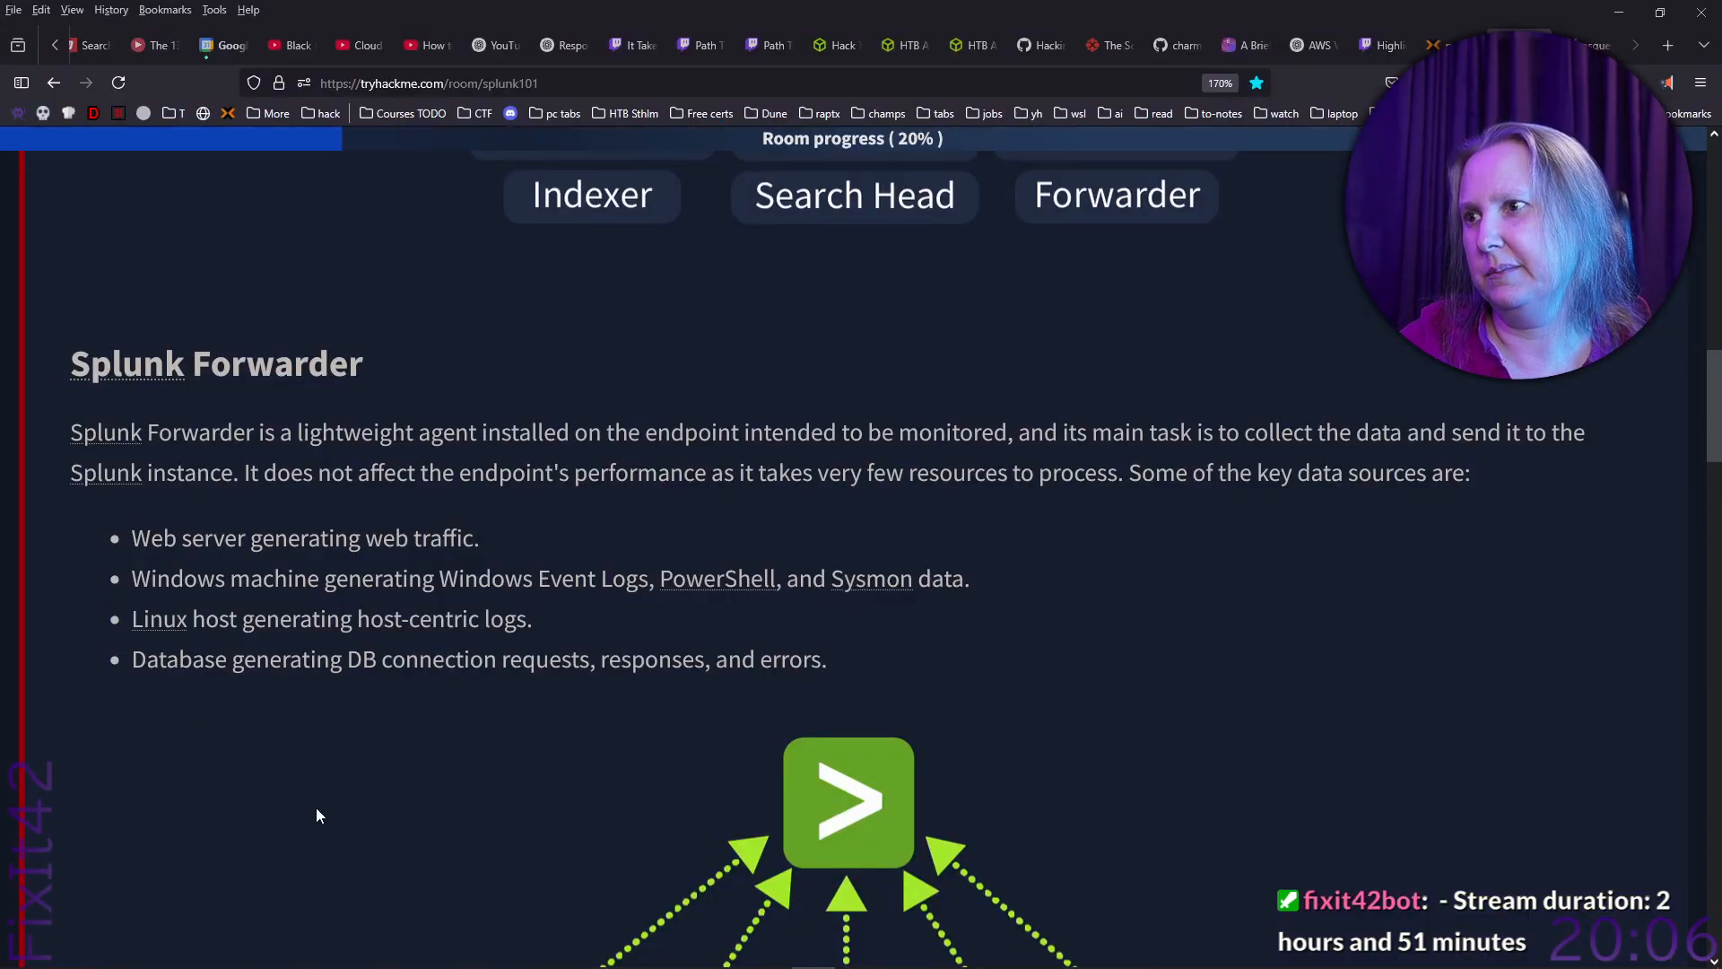
scroll(374, 793, down, 5)
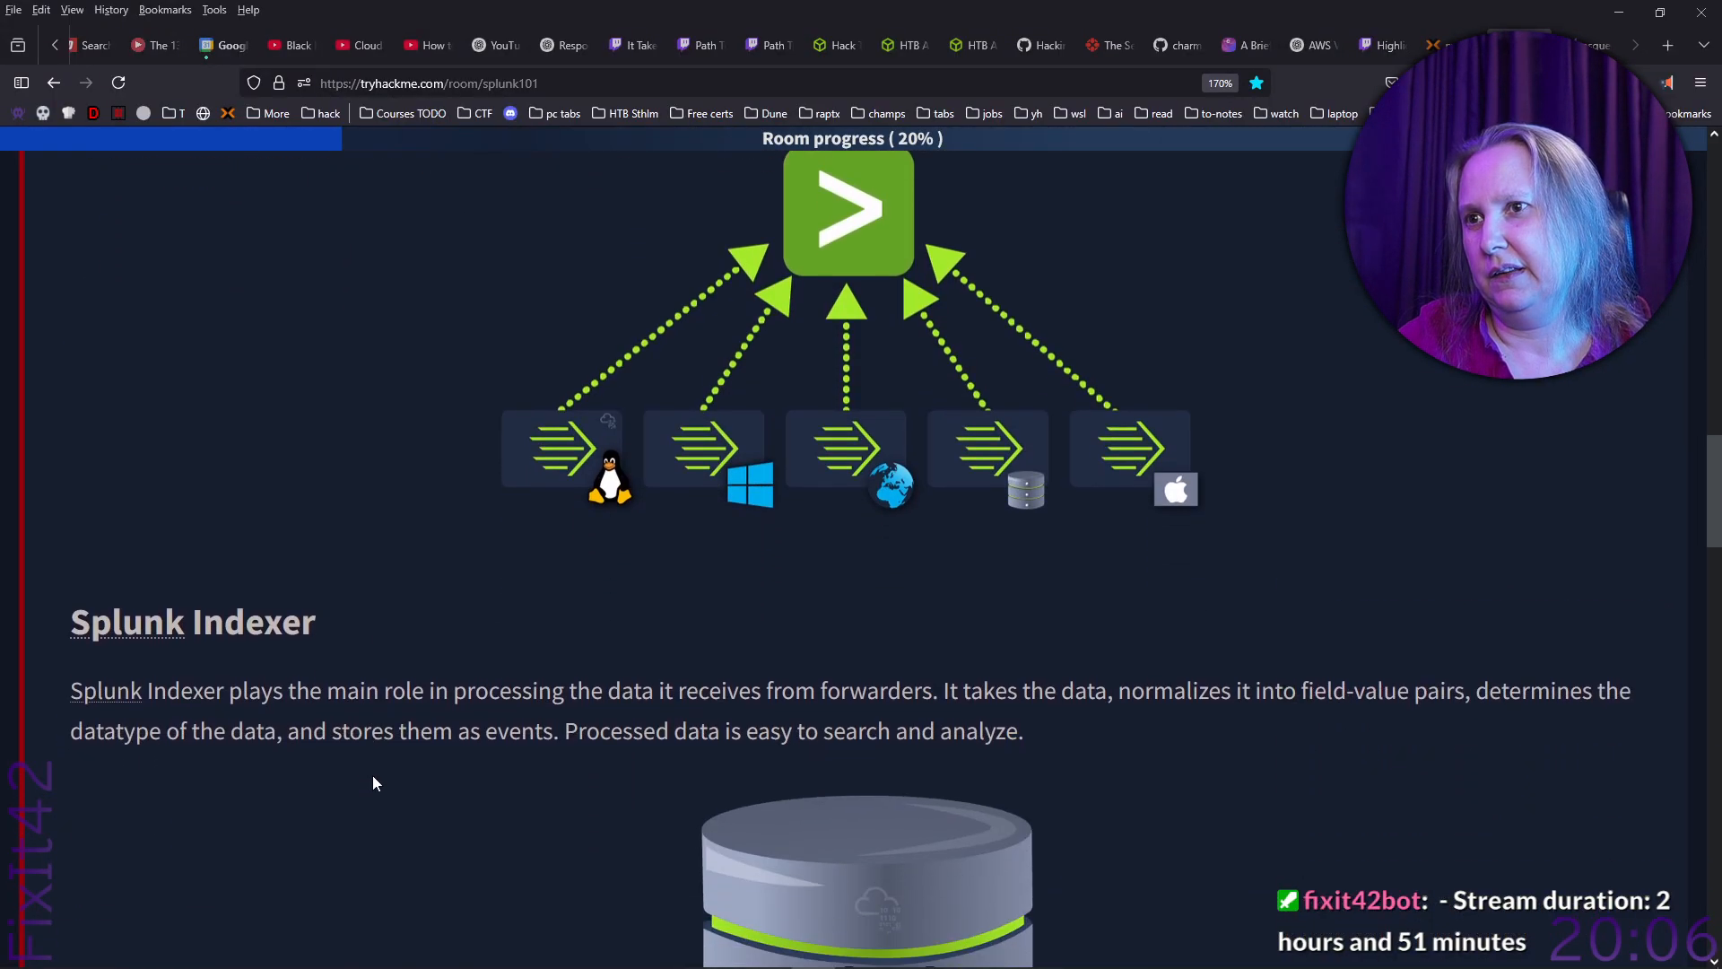
scroll(371, 777, down, 3)
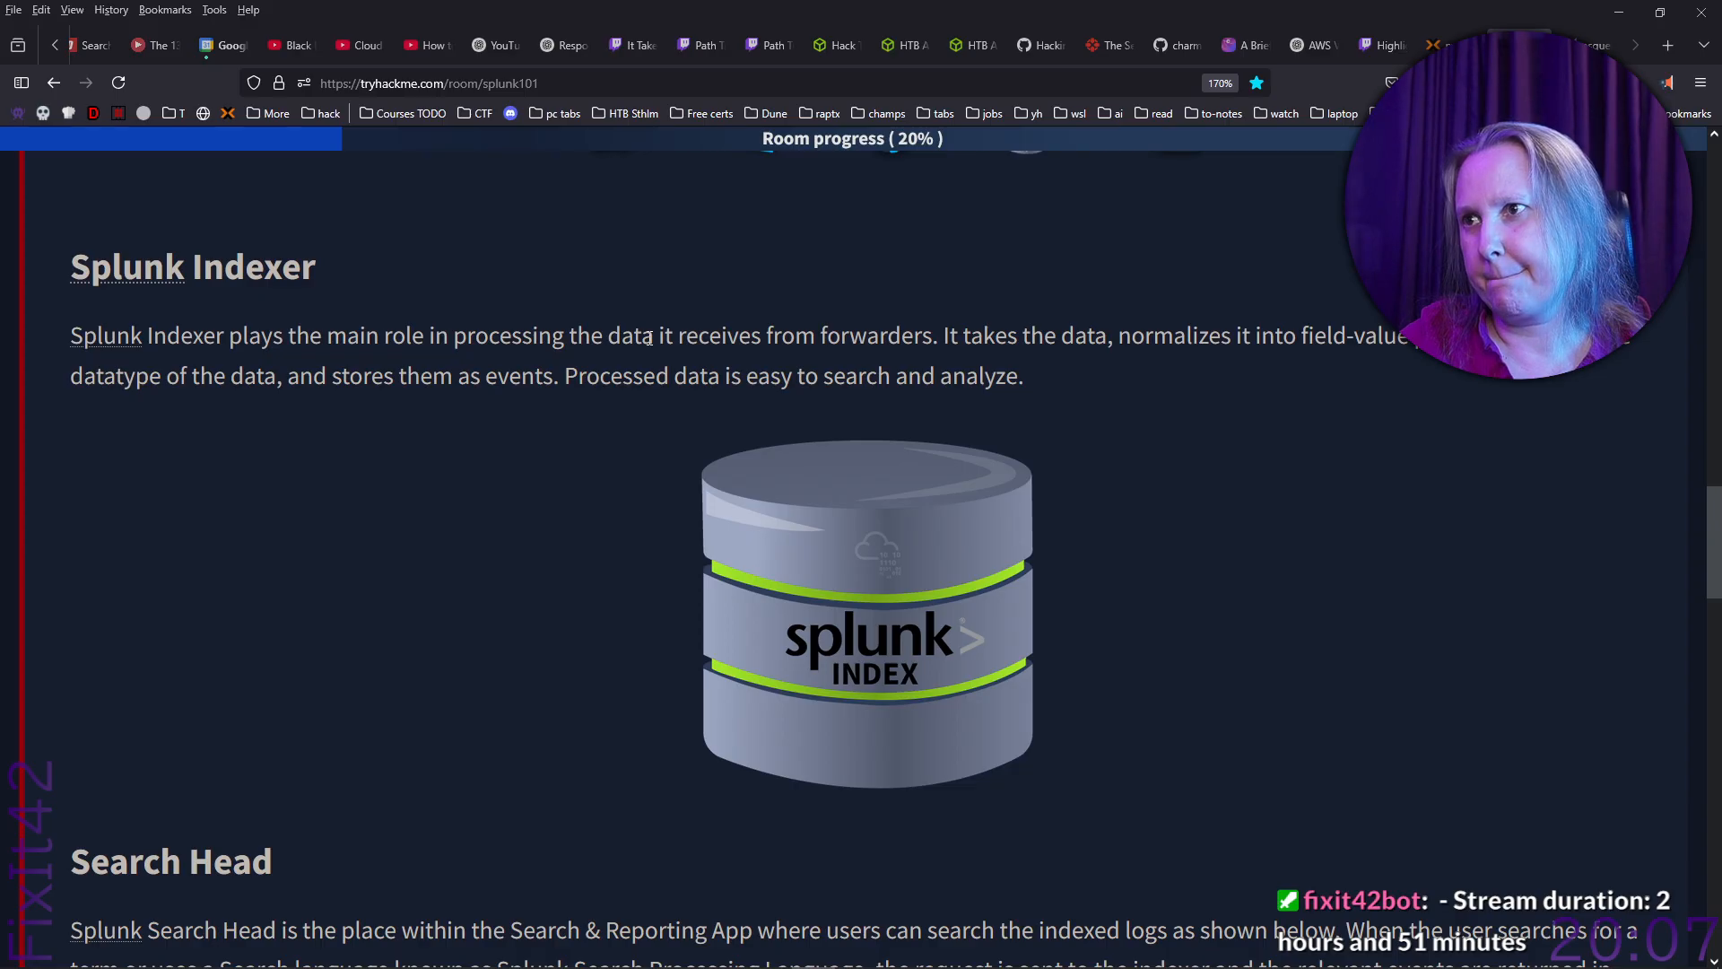
drag(454, 335, 551, 389)
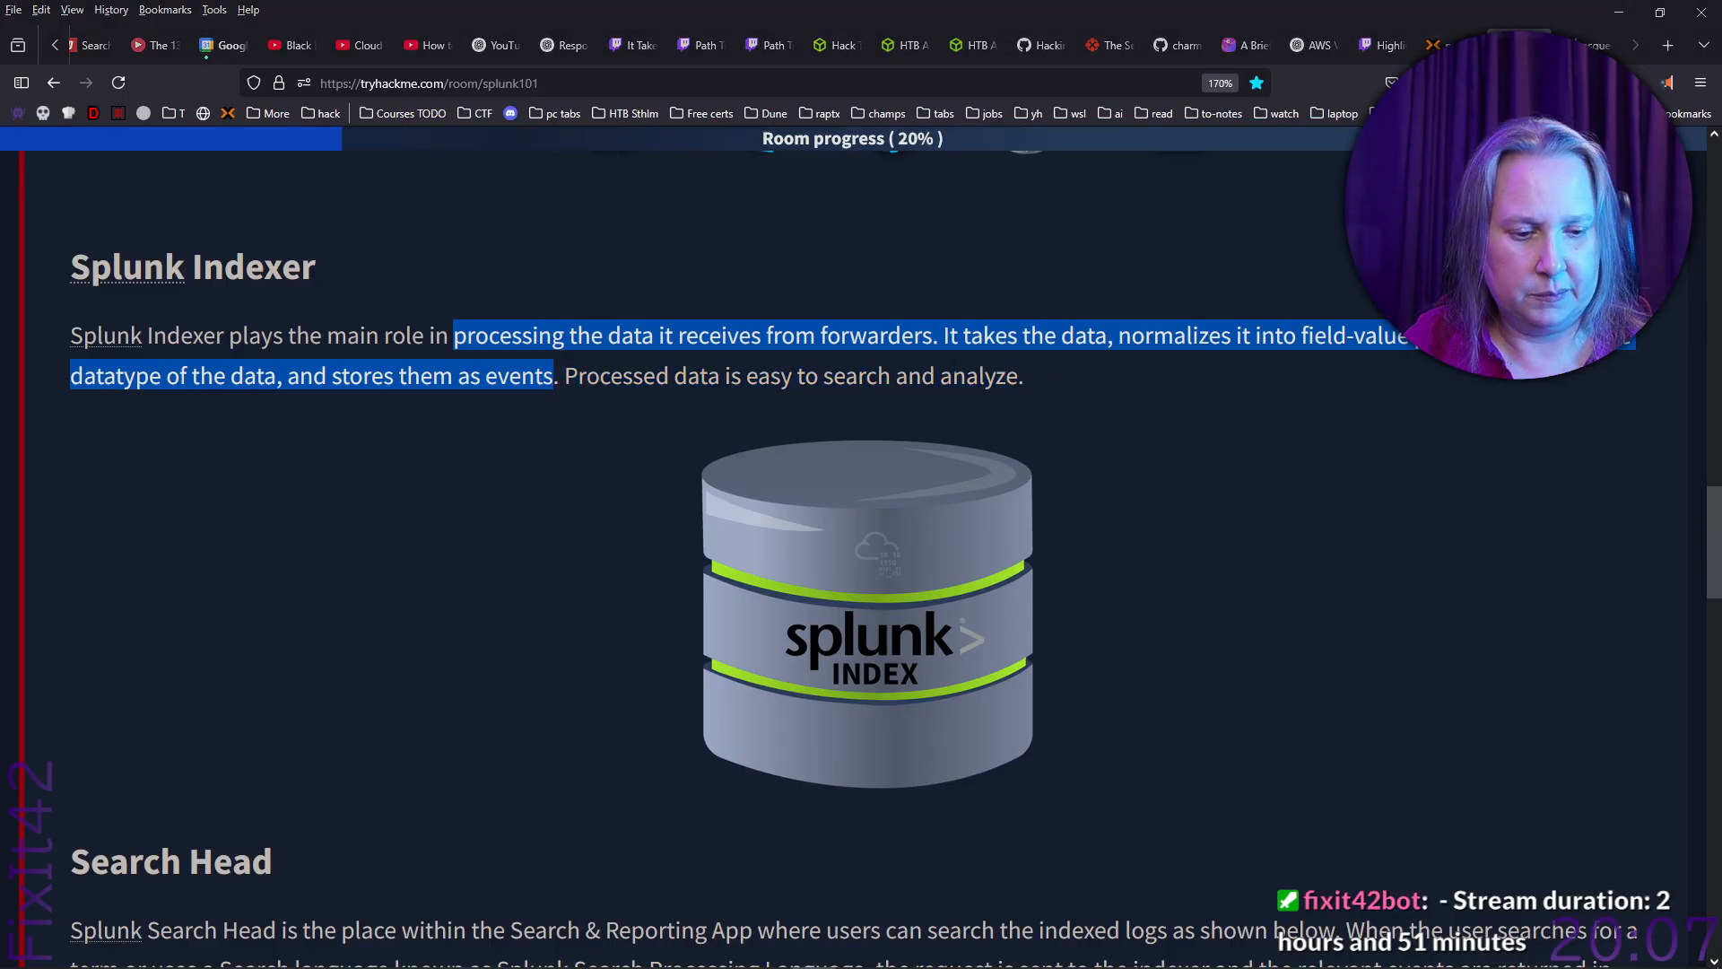
key(ctrl+c)
key(alt+Tab)
key(ctrl+v)
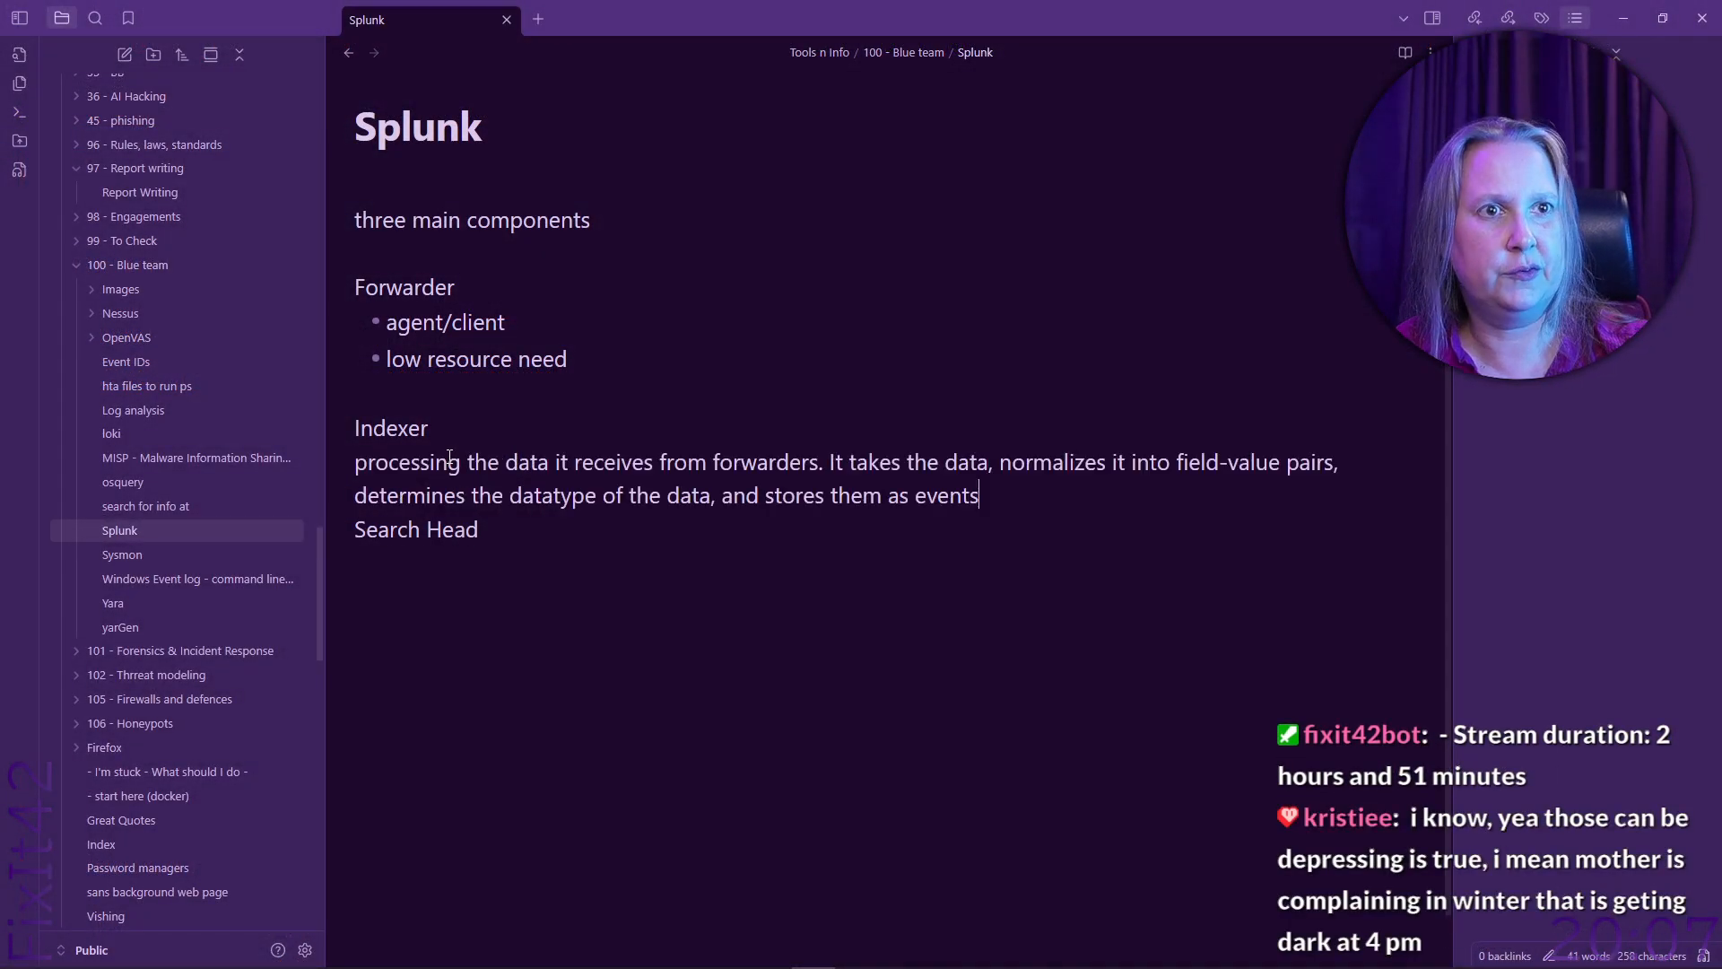
Turn the pasted Indexer text into a bullet, split it after "processing the data" and leave a blank line above Search Head.
key(Return)
key(Up)
key(Up)
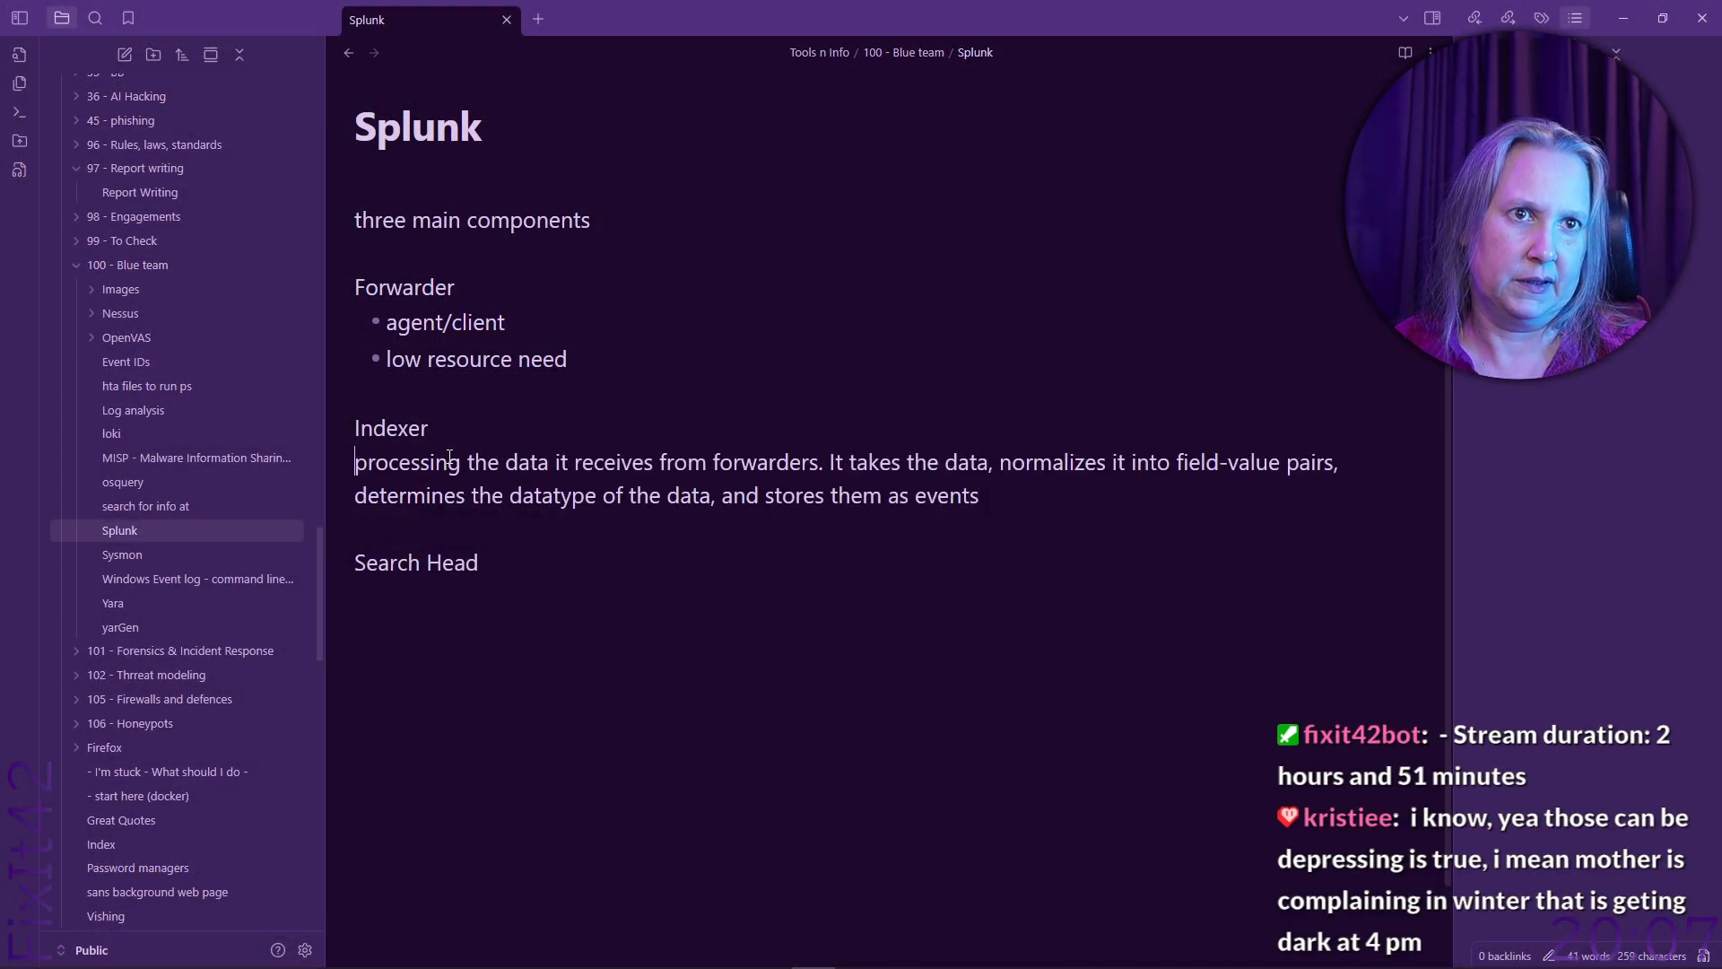
text(-)
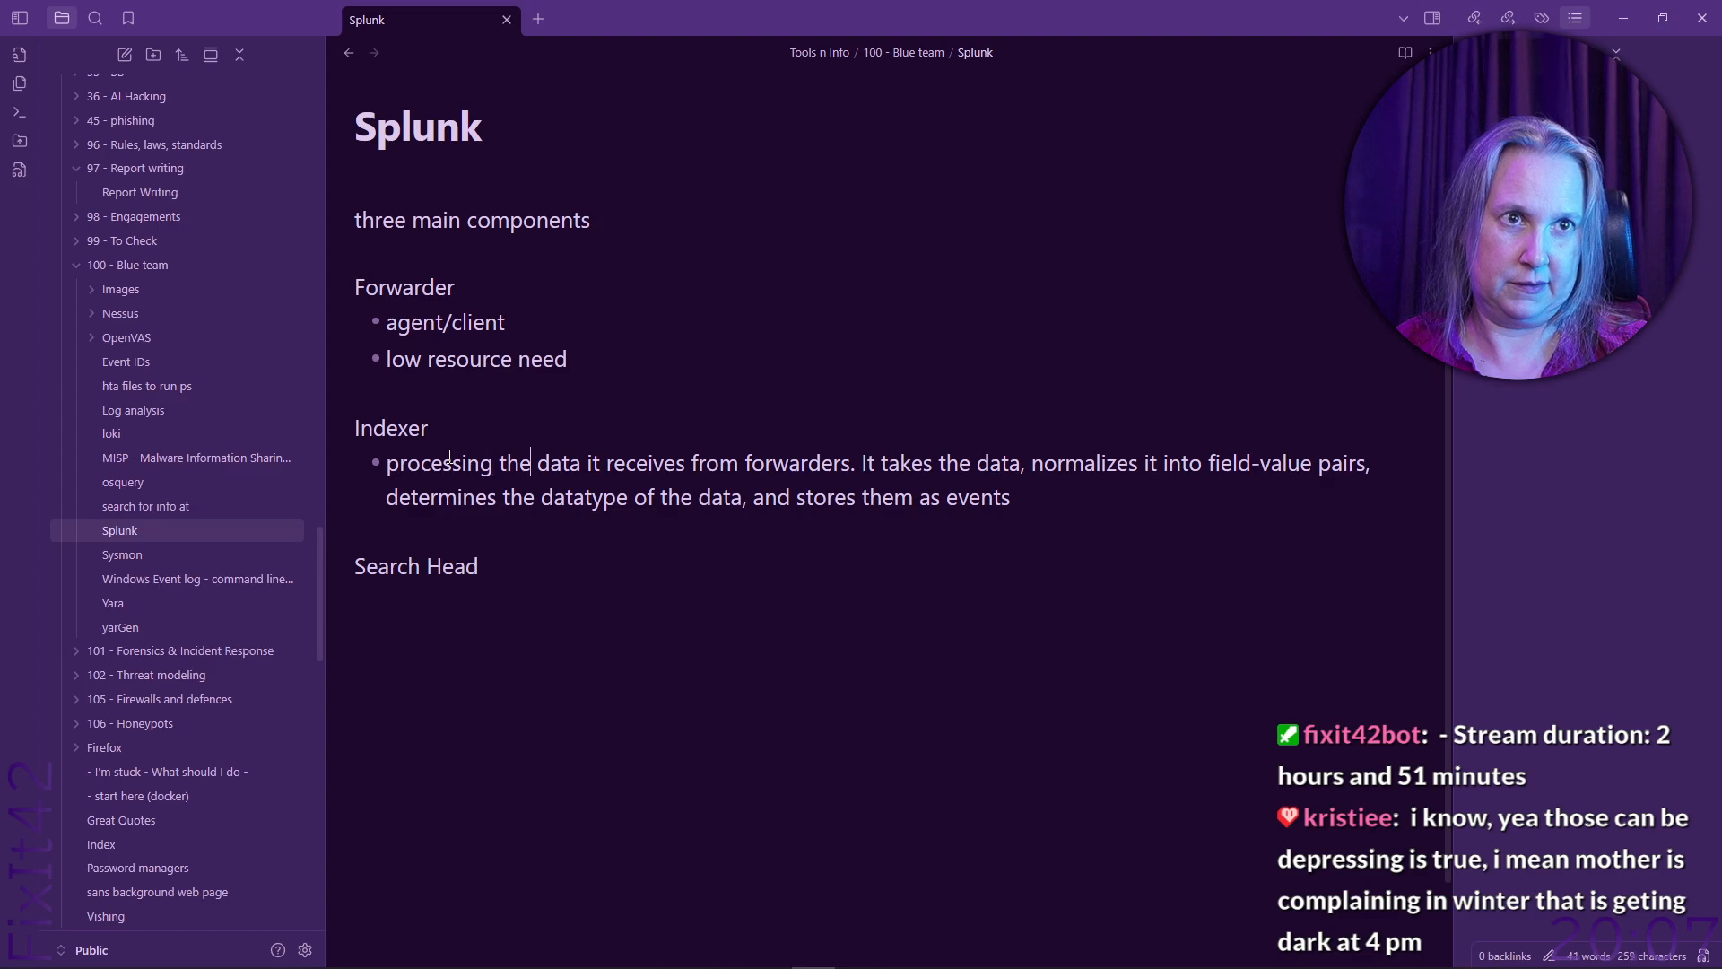
key(Return)
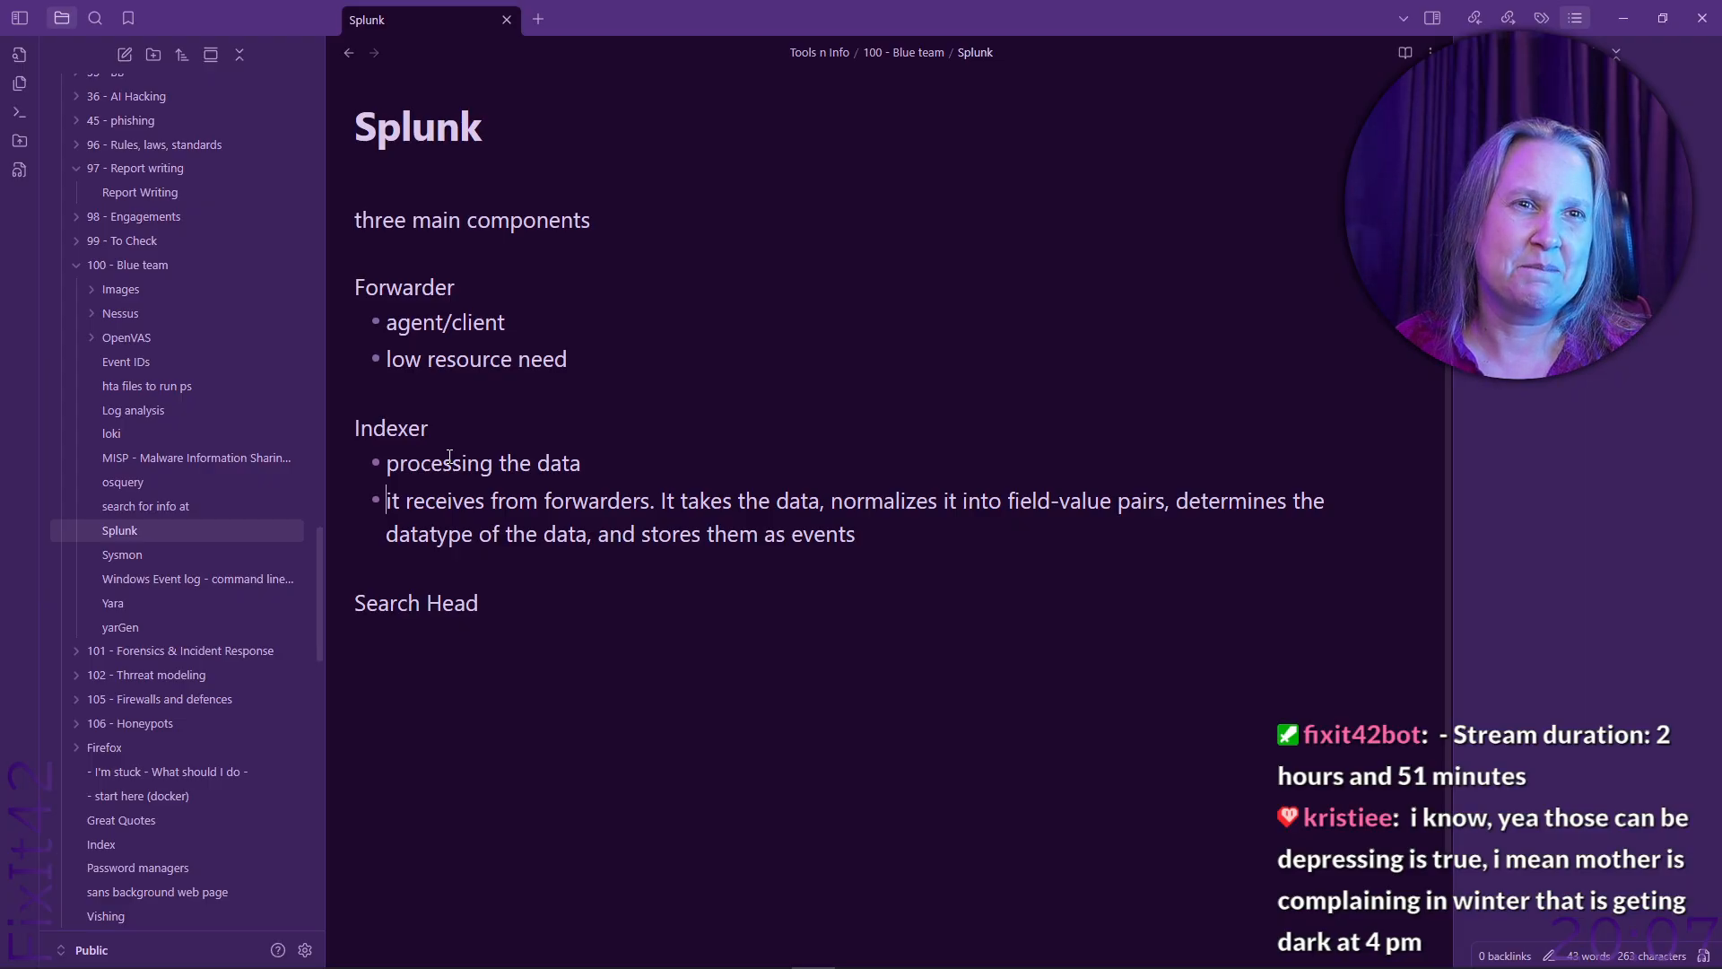
Delete "it receives from forwarders. It takes the data," from the start of the second Indexer bullet.
key(ctrl+shift+Right)
key(ctrl+shift+Right)
key(ctrl+shift+Right)
key(ctrl+shift+Right)
key(ctrl+shift+Right)
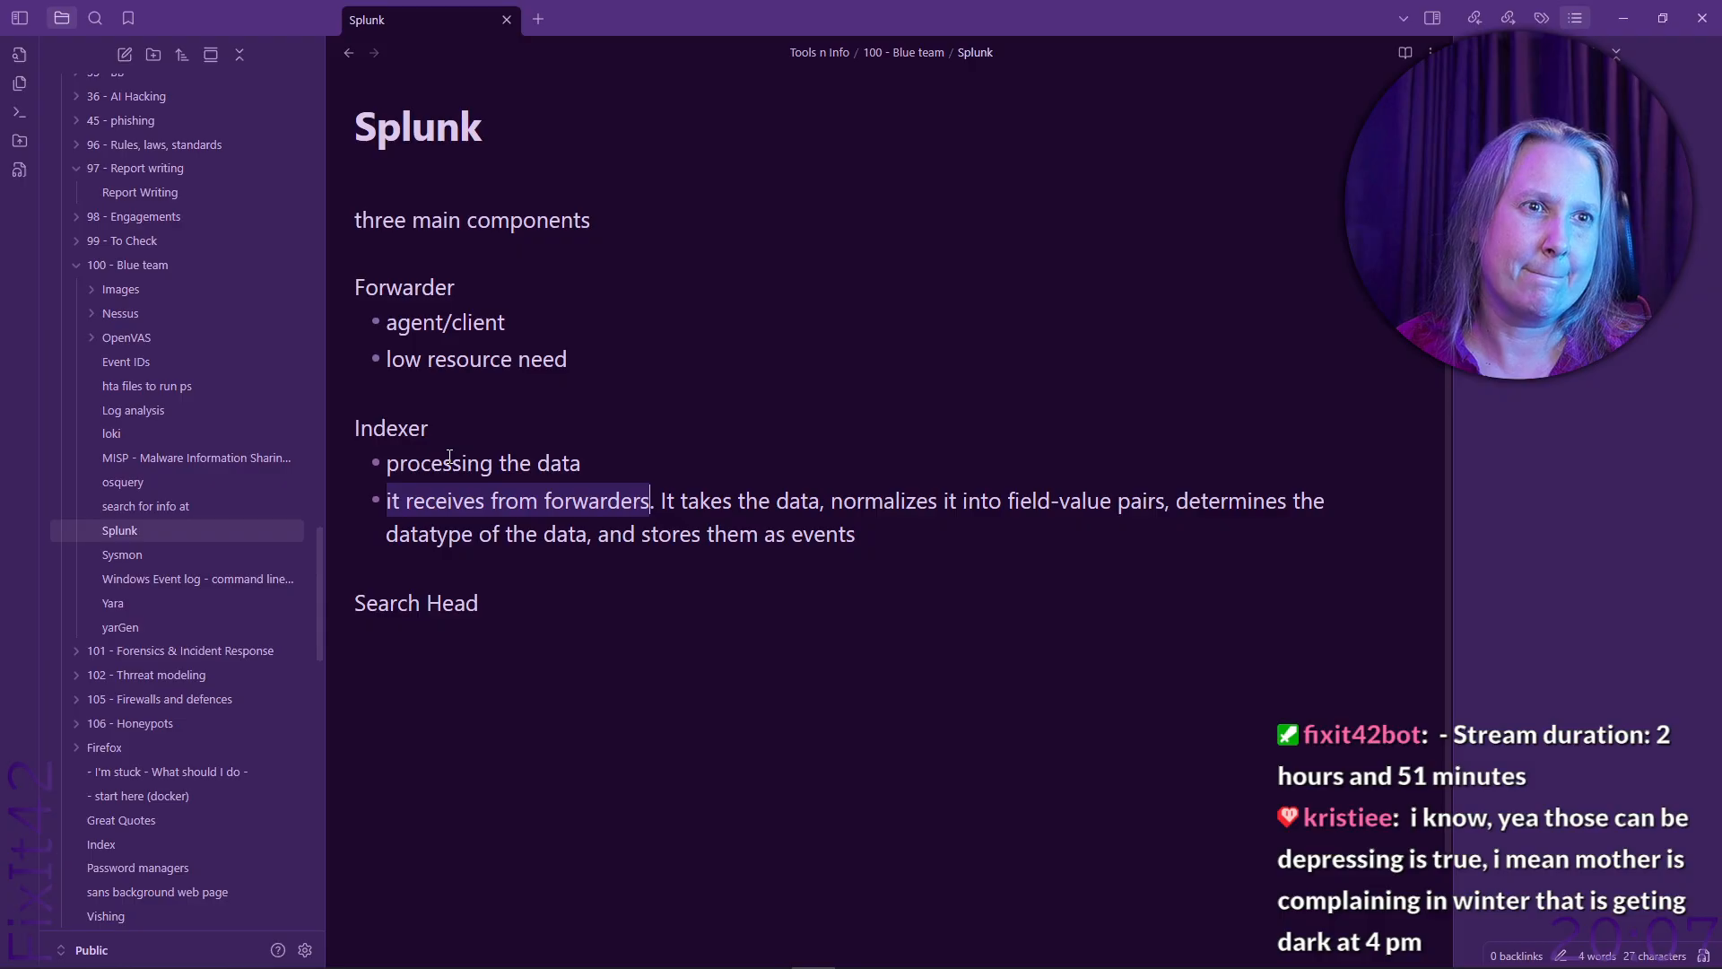
key(ctrl+shift+Right)
key(ctrl+shift+Right)
key(ctrl+shift+Right)
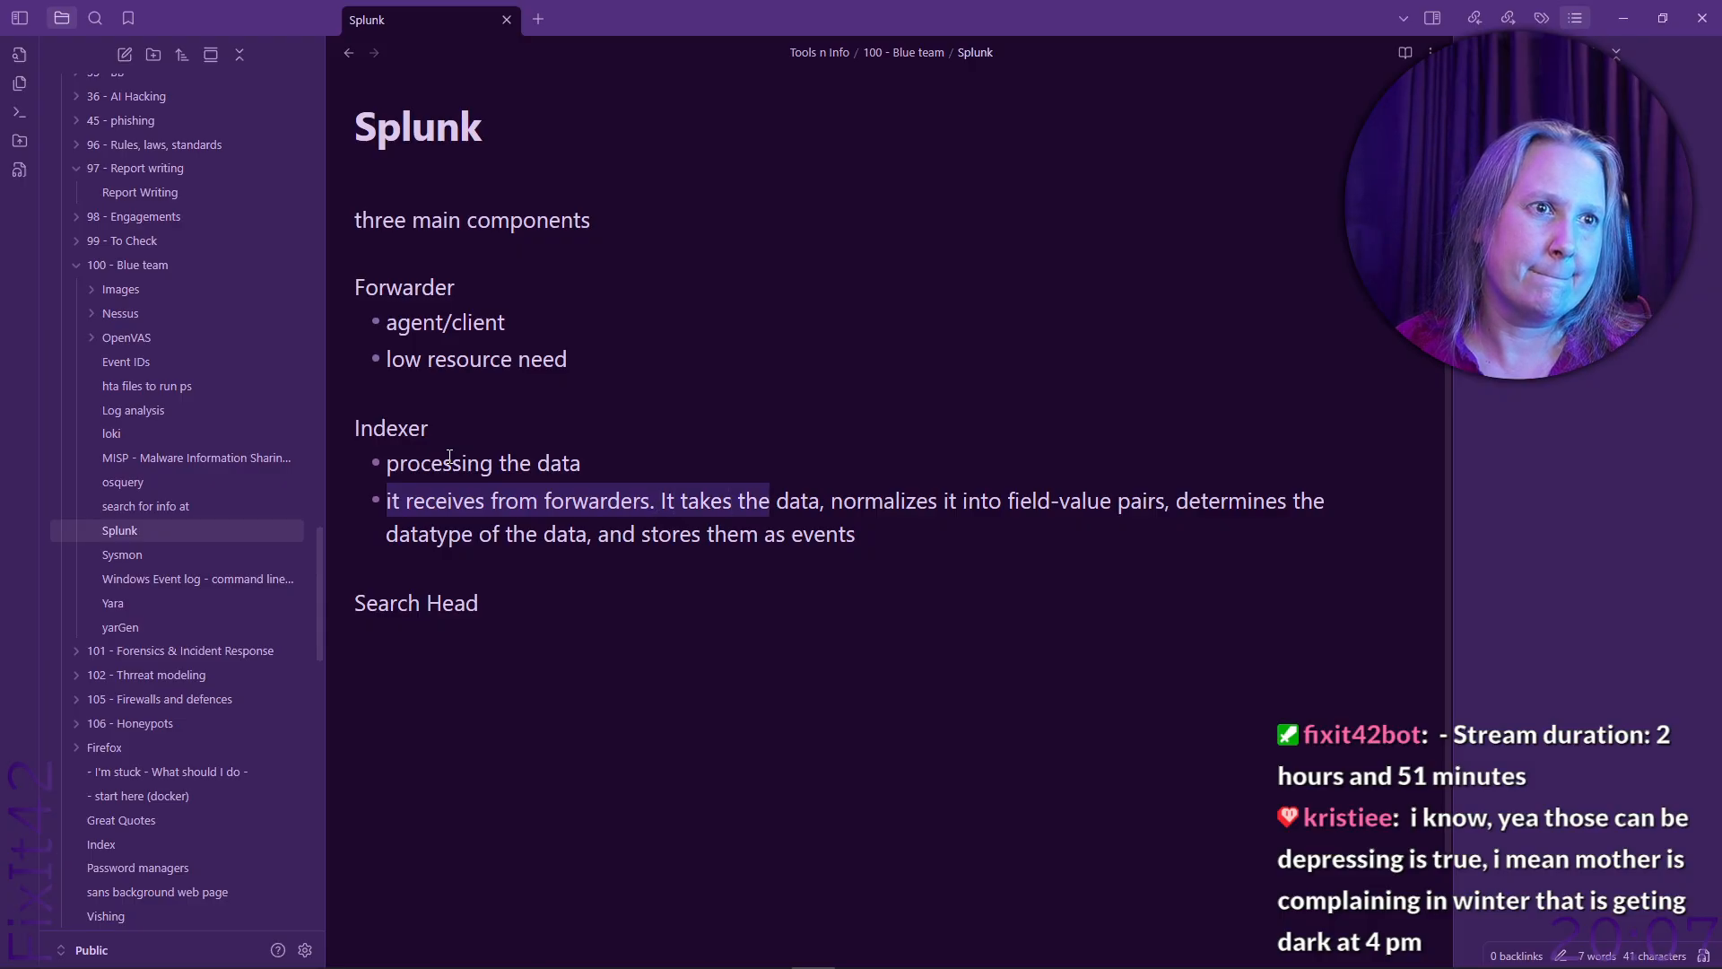
key(ctrl+shift+Right)
key(ctrl+shift+Right)
key(shift+Right)
key(BackSpace)
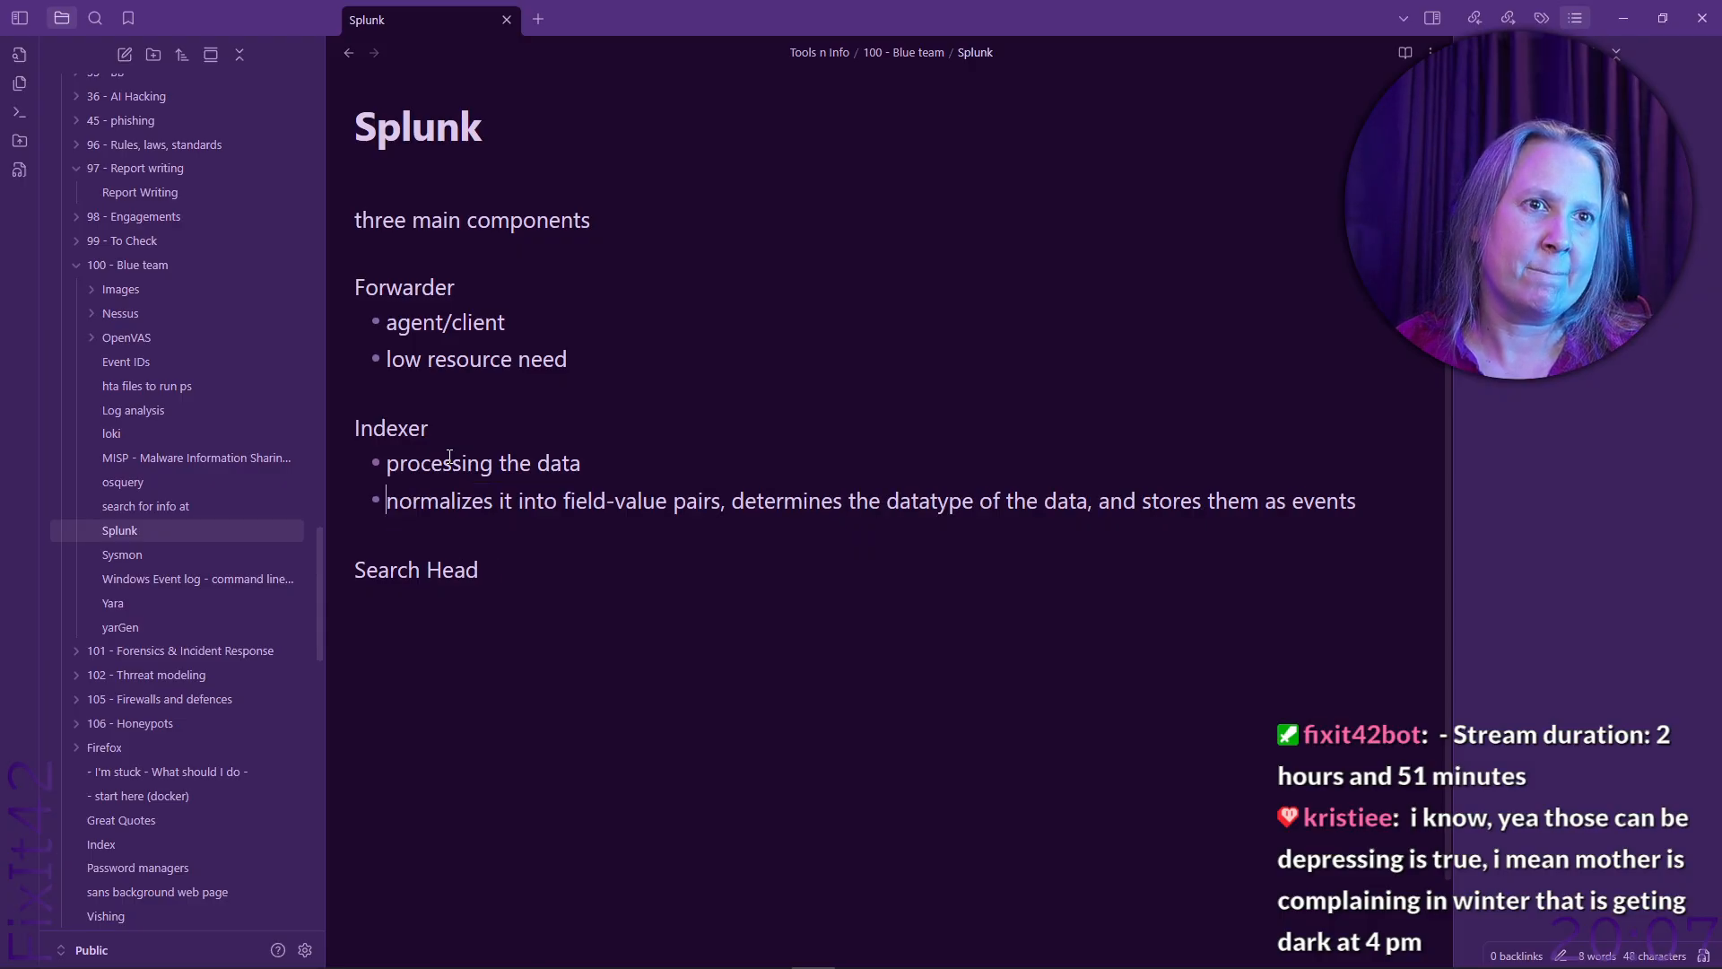
Replace "it" with "data" after "normalizes" in the second Indexer bullet.
key(ctrl+Right)
text(data)
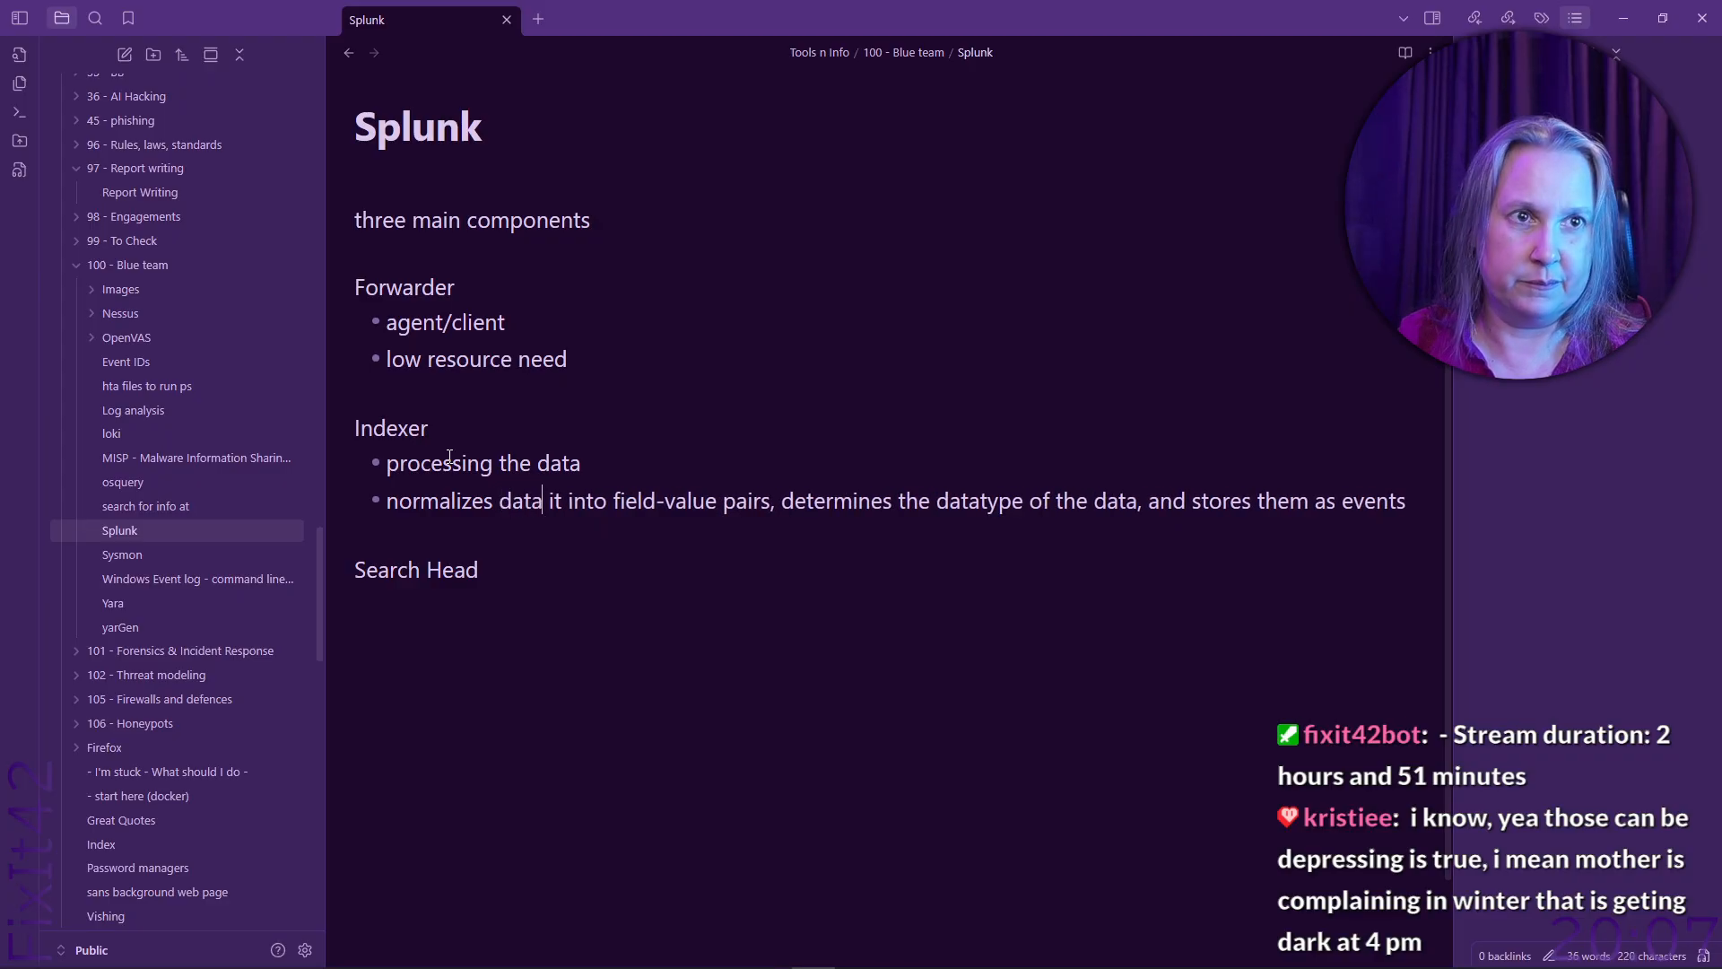
key(Delete)
key(Delete)
key(Delete)
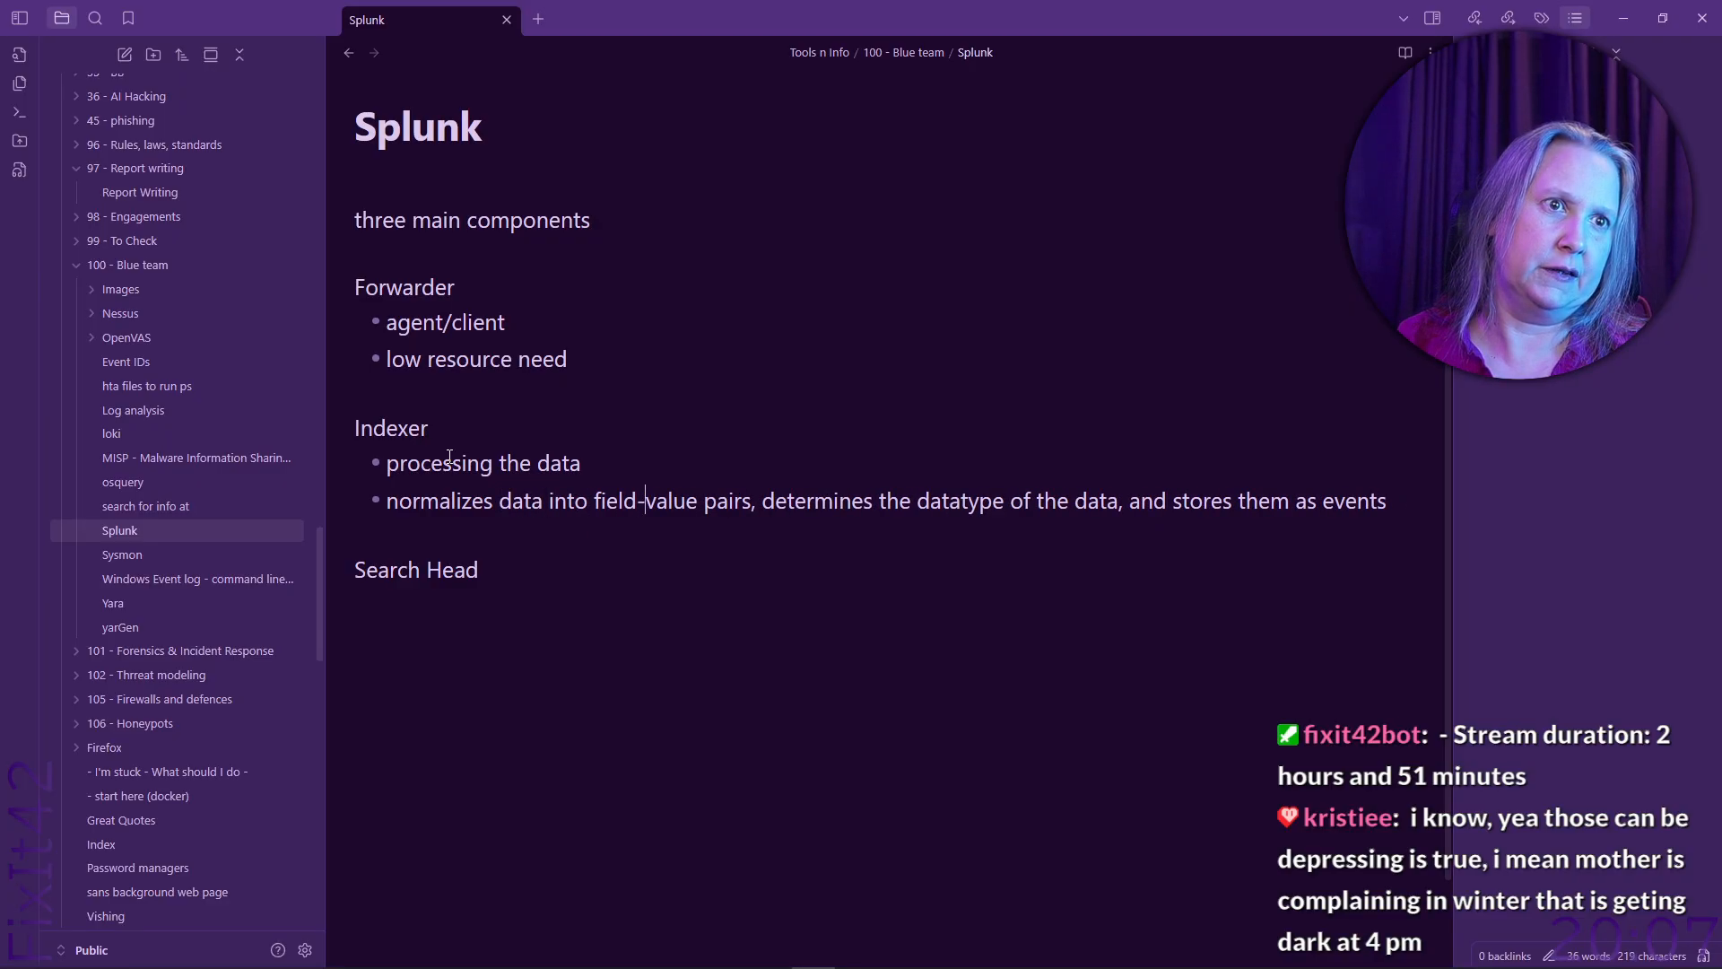
Split the second Indexer bullet into separate bullets after "field-value pairs" and after "datatype", removing the comma after "pairs".
key(Return)
key(Delete)
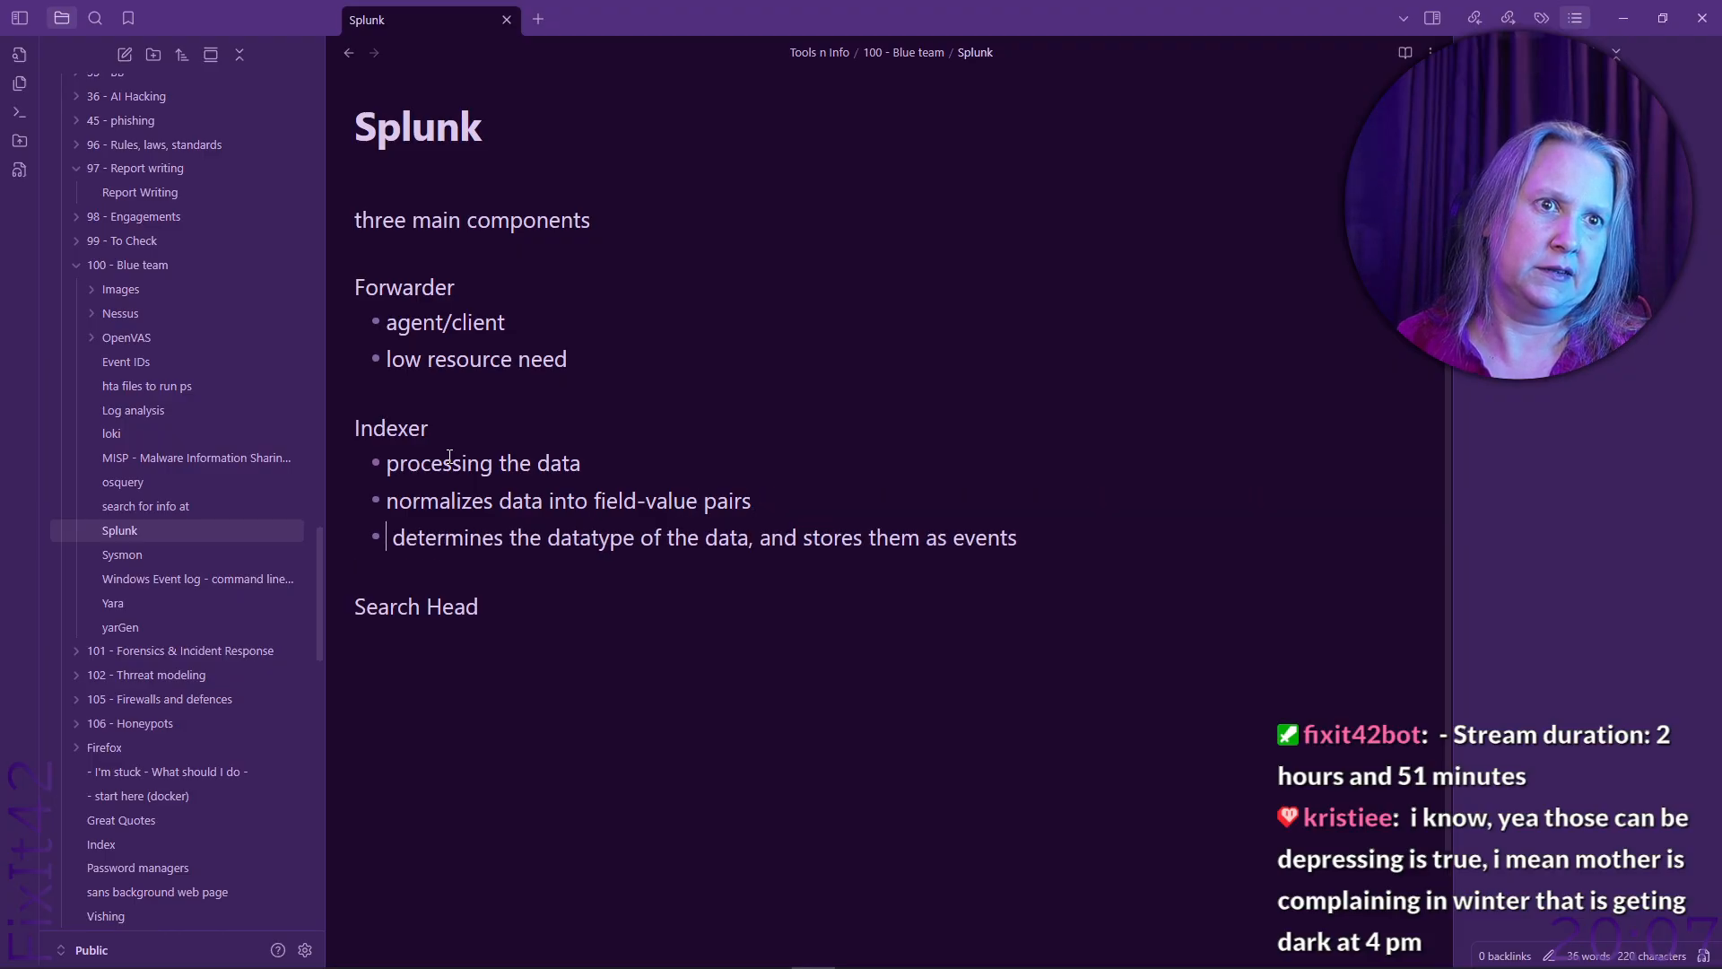
key(Delete)
key(Right)
key(Right)
key(Right)
key(Right)
key(Right)
key(Right)
key(Right)
key(Right)
key(Right)
key(Right)
key(Right)
key(Right)
key(Right)
key(Right)
key(Right)
key(Right)
key(Right)
key(Right)
key(Right)
key(Right)
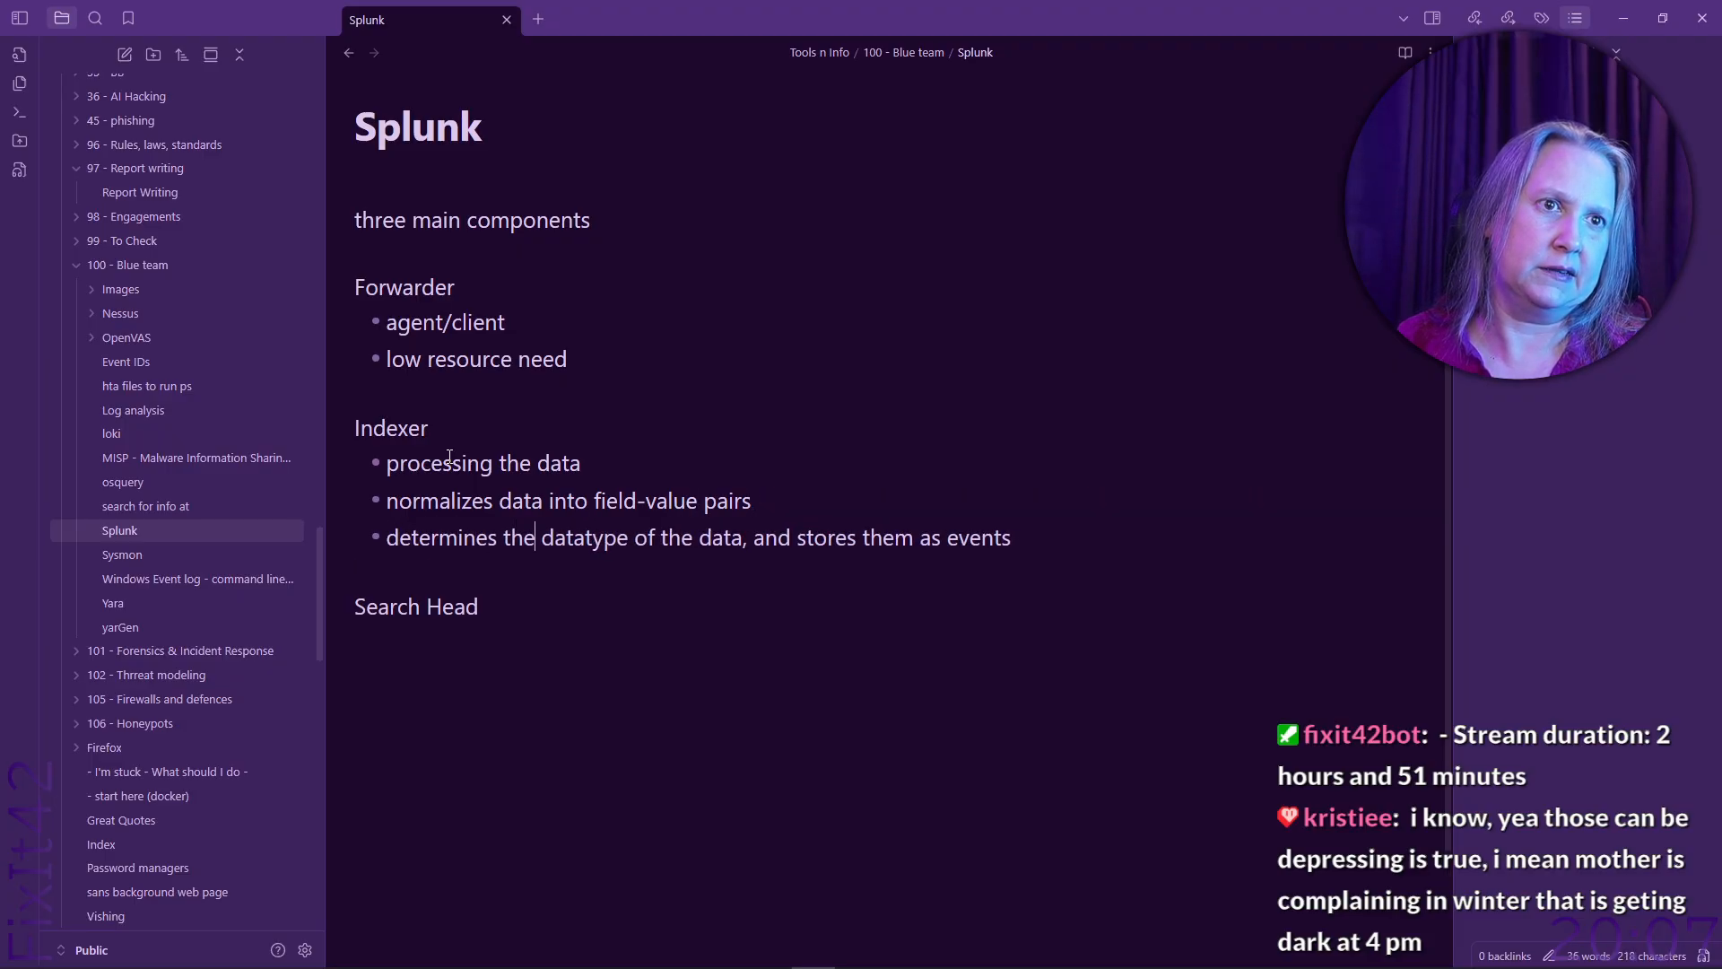
key(Right)
key(Right)
key(Right)
key(Return)
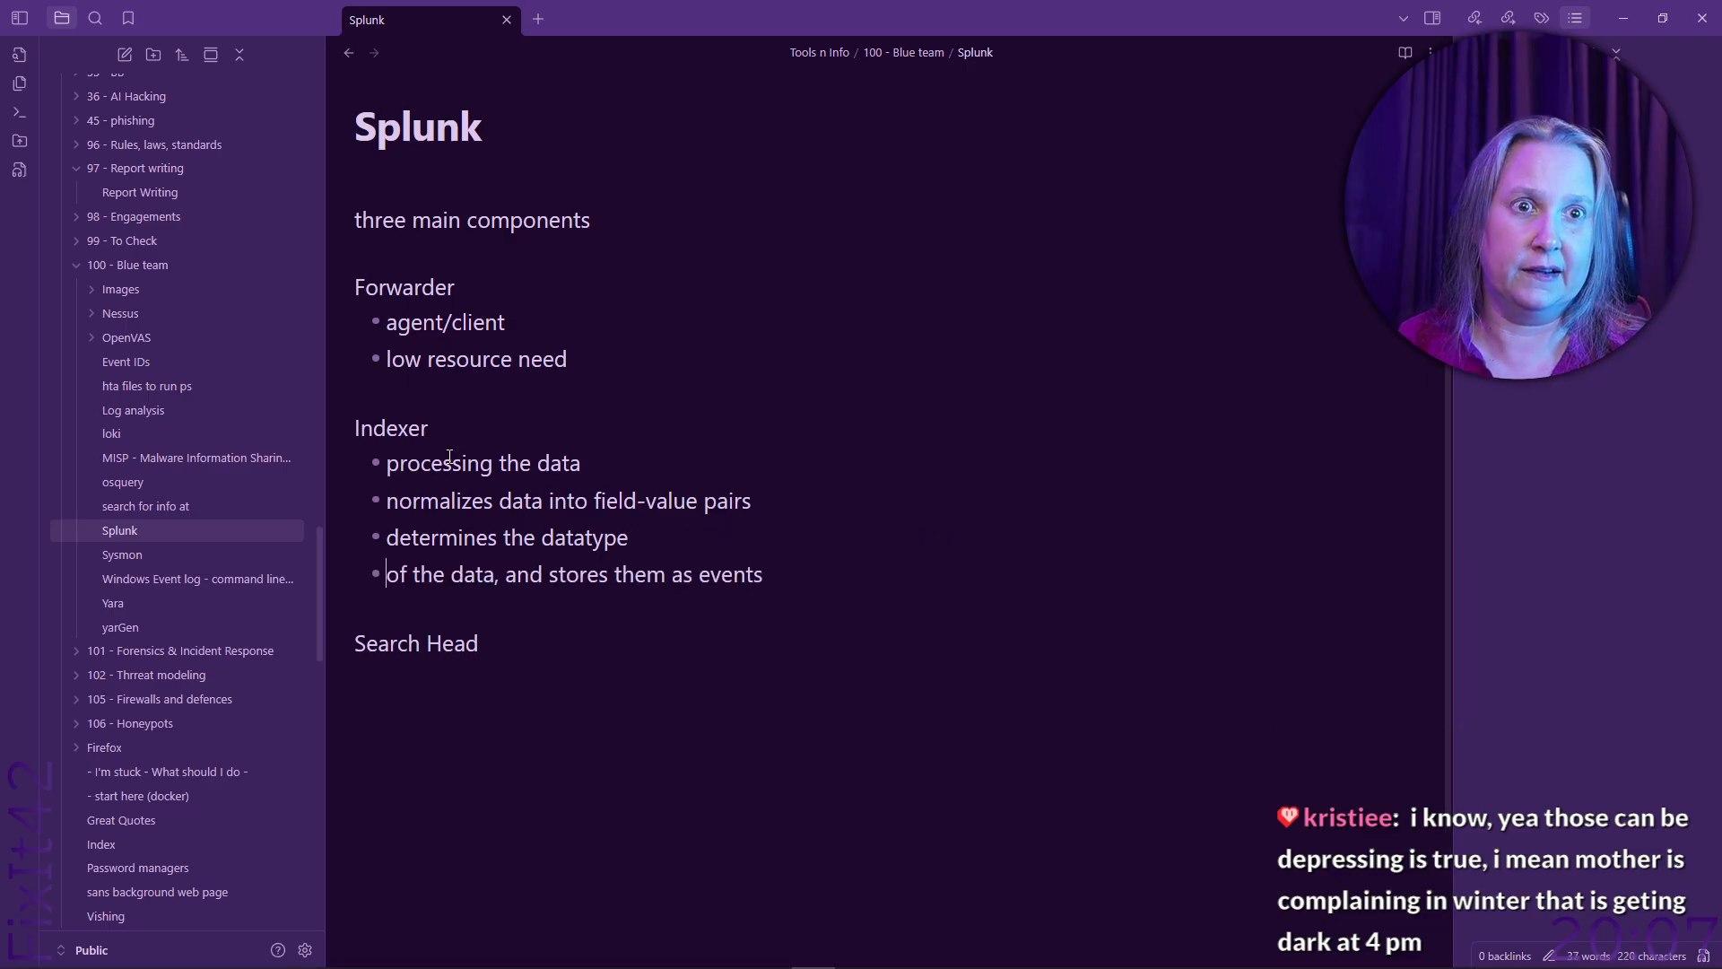
Shorten the last Indexer bullet to "stores as events" by deleting "of the data, and" and "them", and add a line after it.
key(ctrl+shift+Right)
key(ctrl+shift+Right)
key(ctrl+shift+Right)
key(ctrl+shift+Right)
key(ctrl+shift+Right)
key(ctrl+shift+Right)
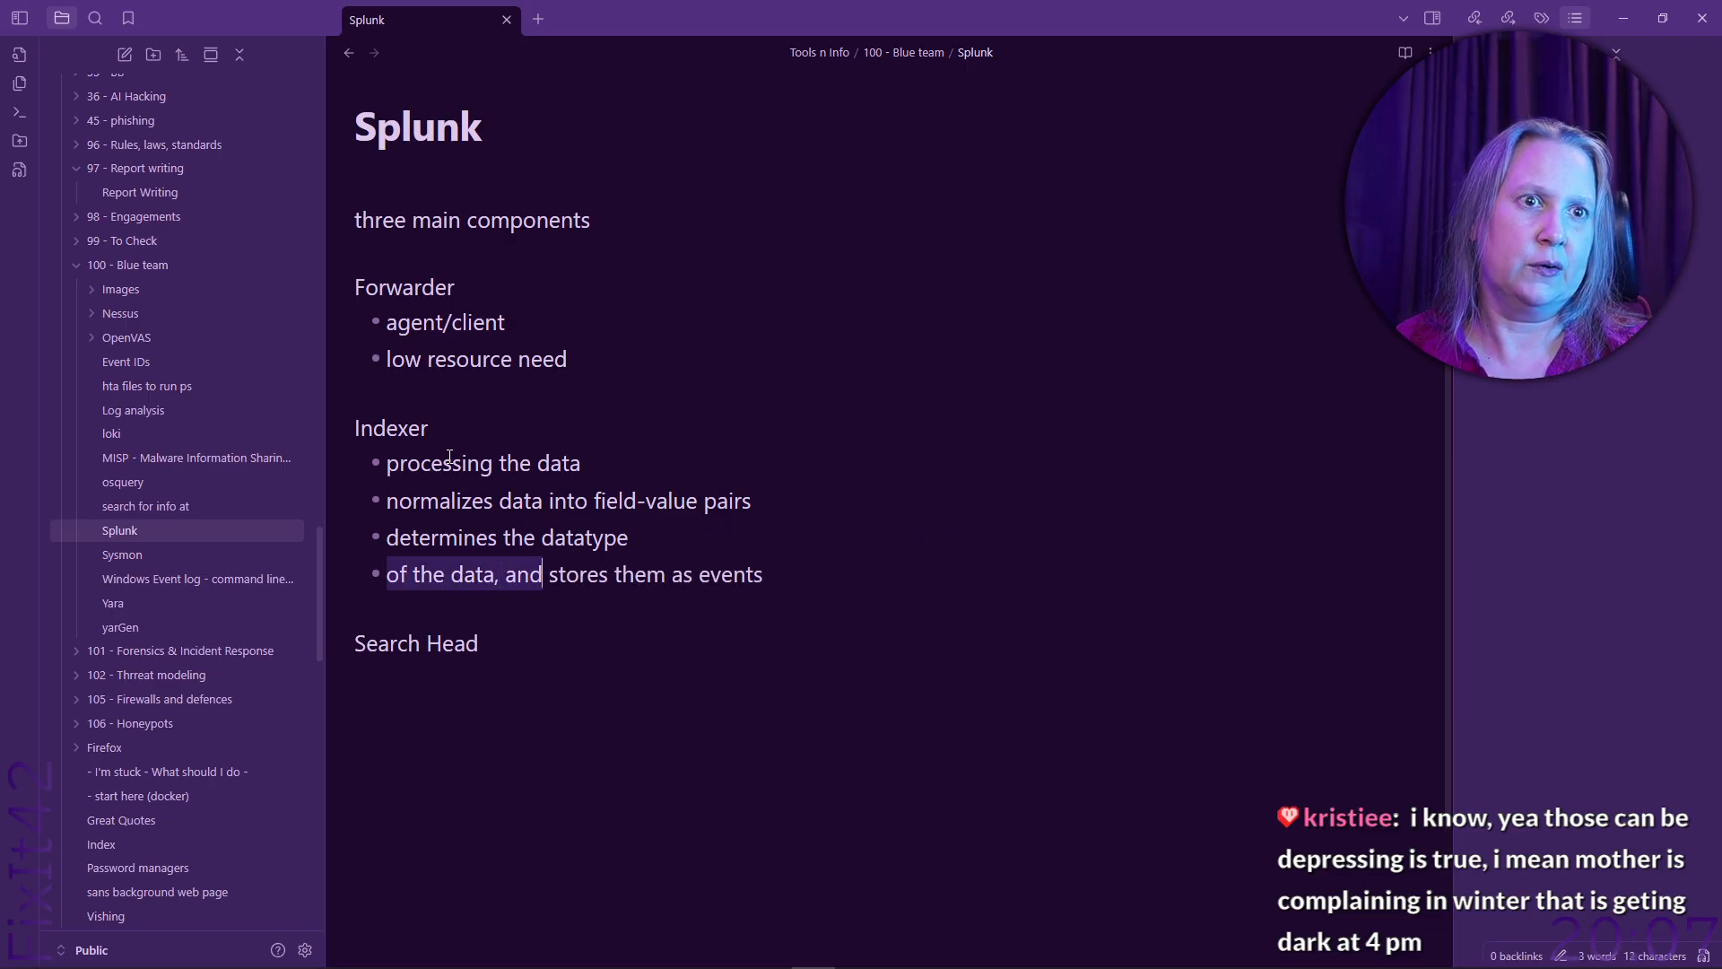
key(ctrl+shift+Left)
key(BackSpace)
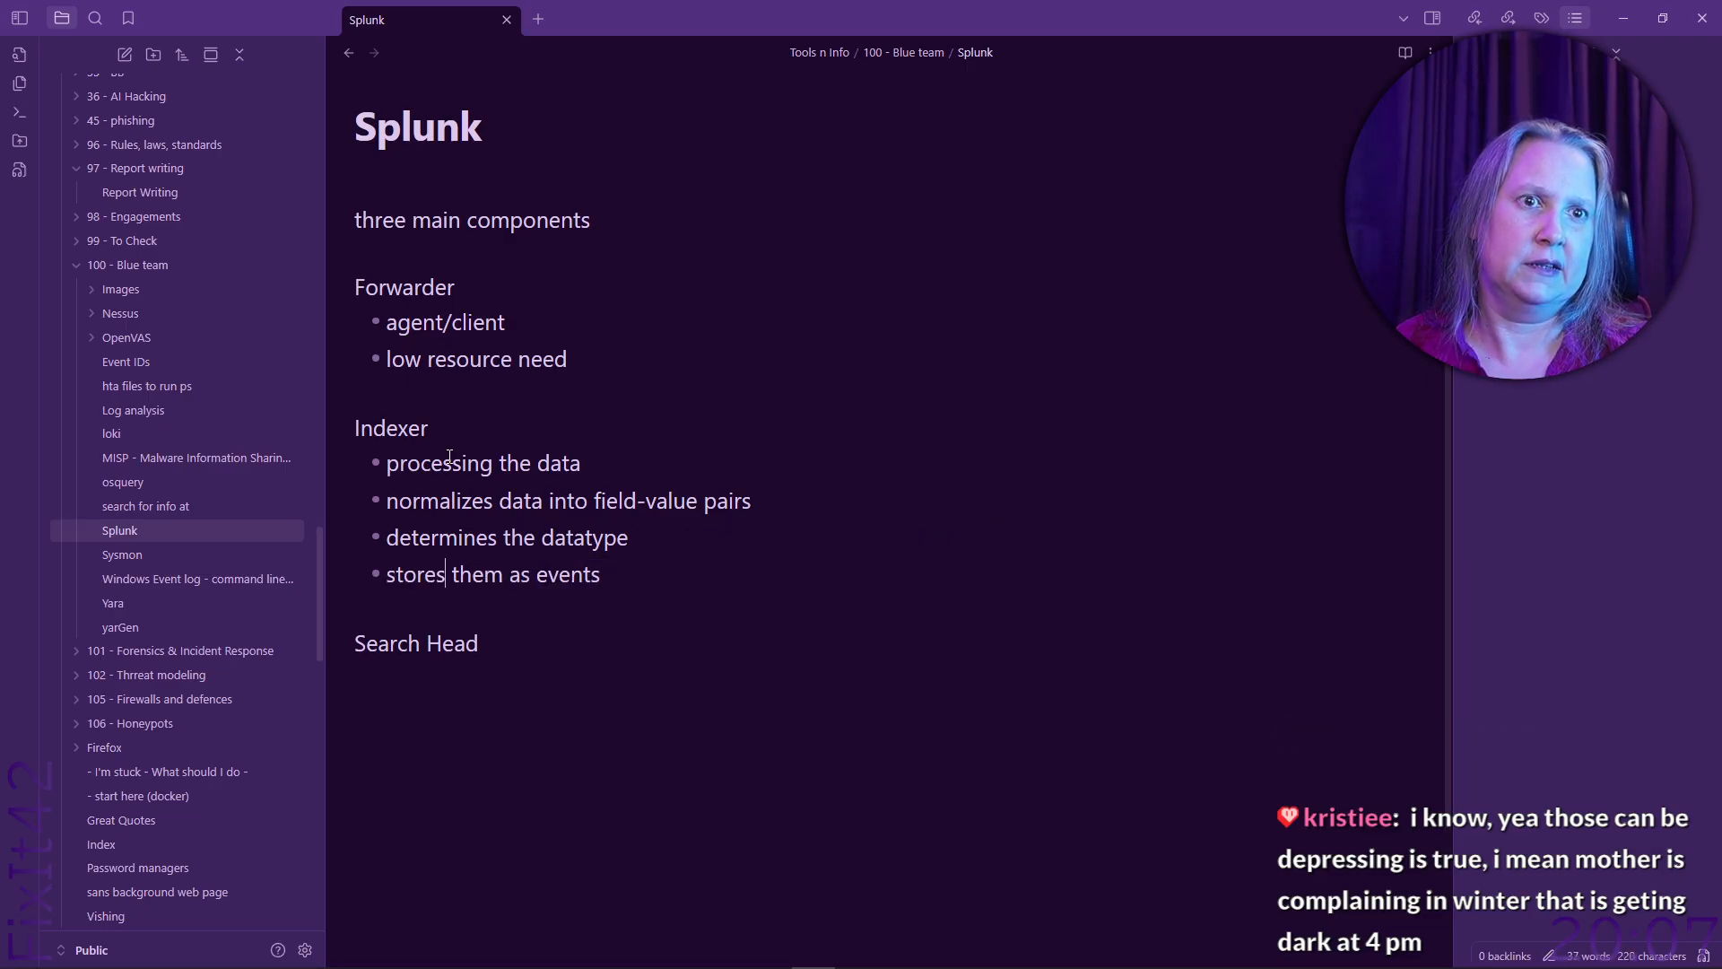
key(ctrl+Right)
key(ctrl+shift+Right)
key(BackSpace)
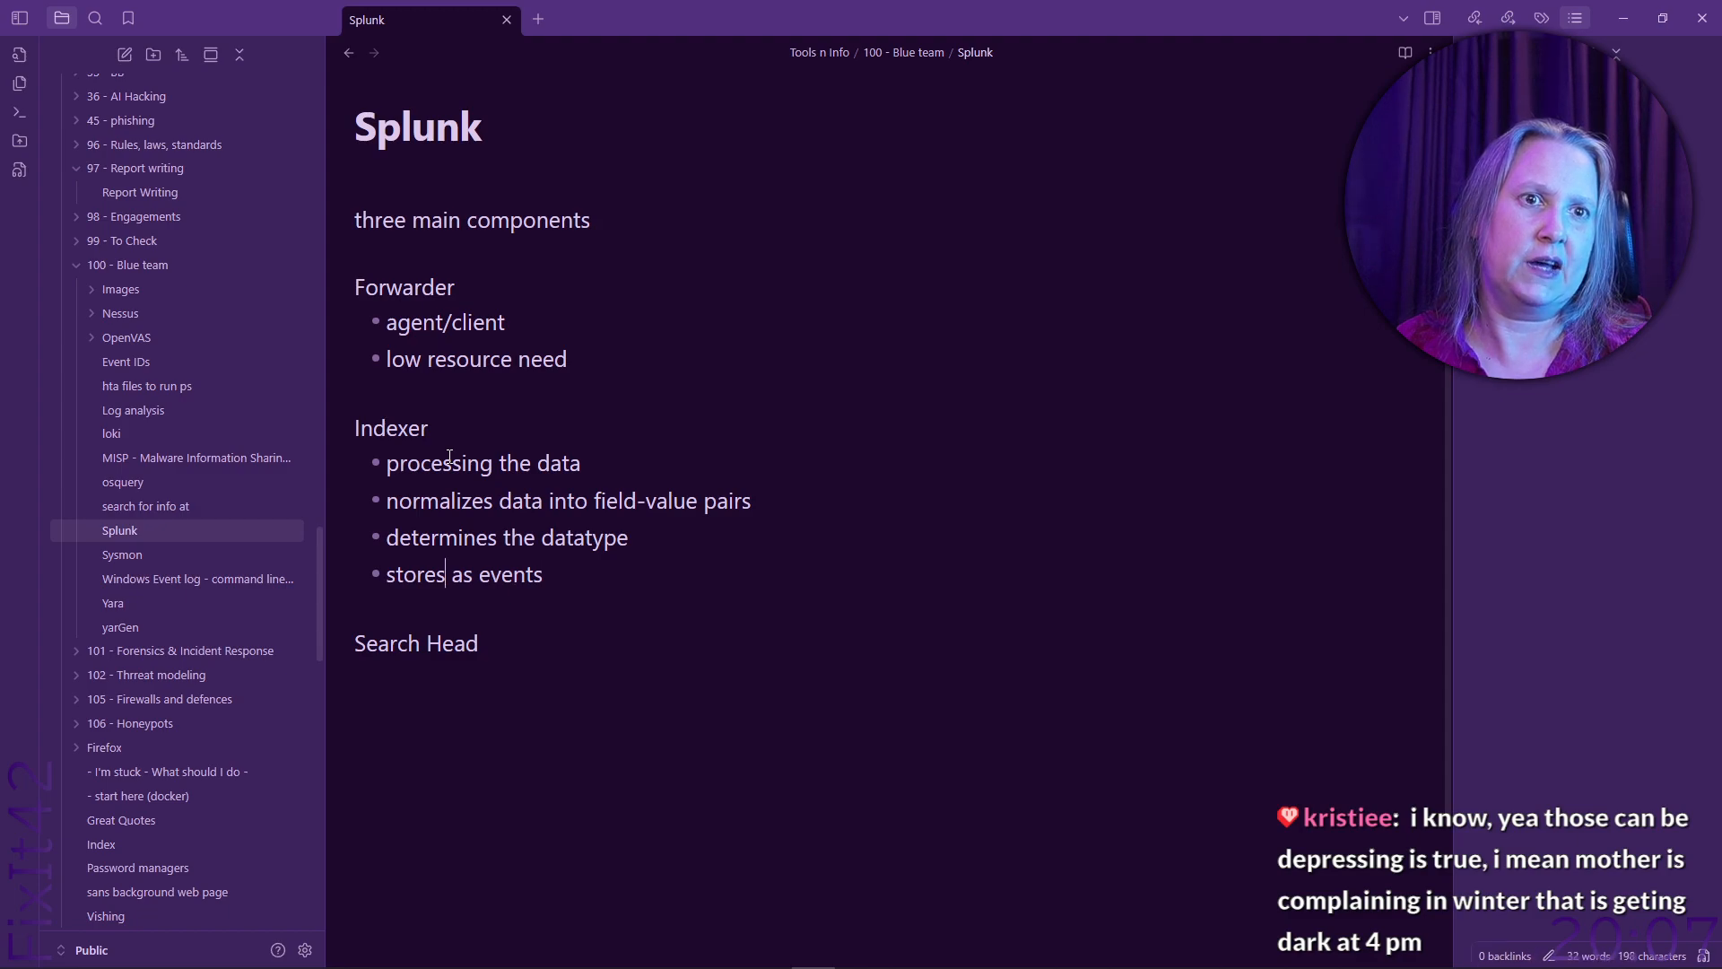
key(End)
key(Return)
Using the room's Search Head section, add bullets "in Search & Reporting App" and "Search language known as Splunk Search Processing Language" under Search Head in the note.
key(alt+Tab)
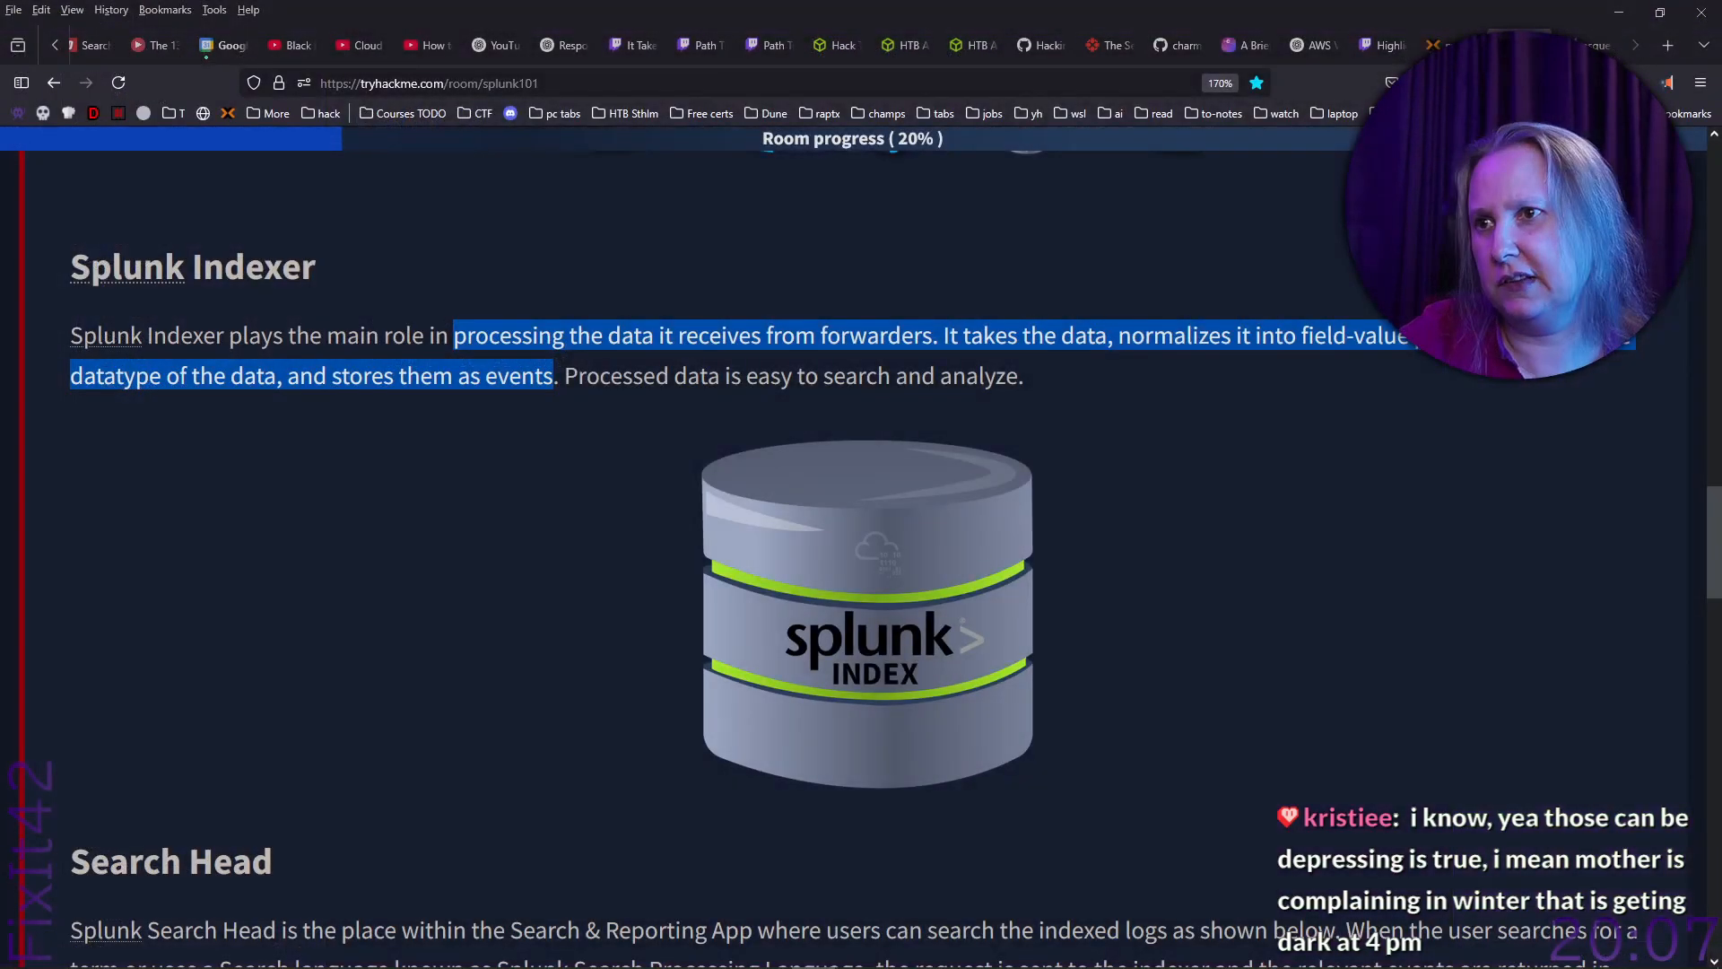
click(463, 560)
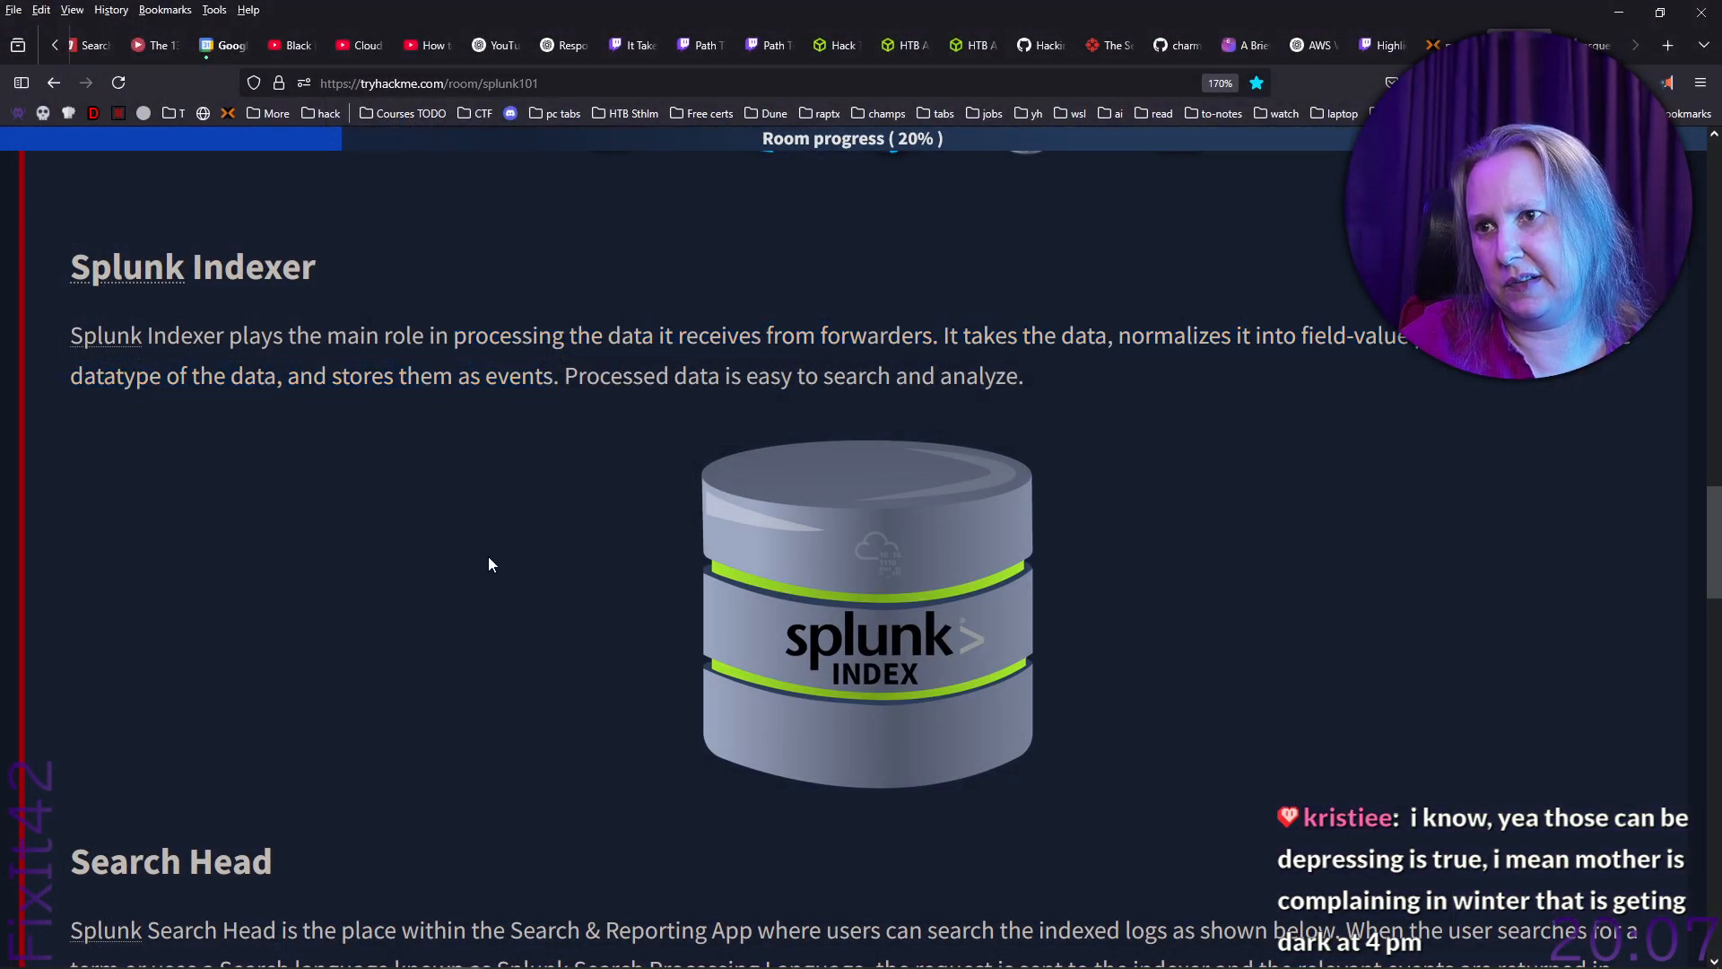
scroll(515, 544, down, 3)
scroll(528, 544, down, 4)
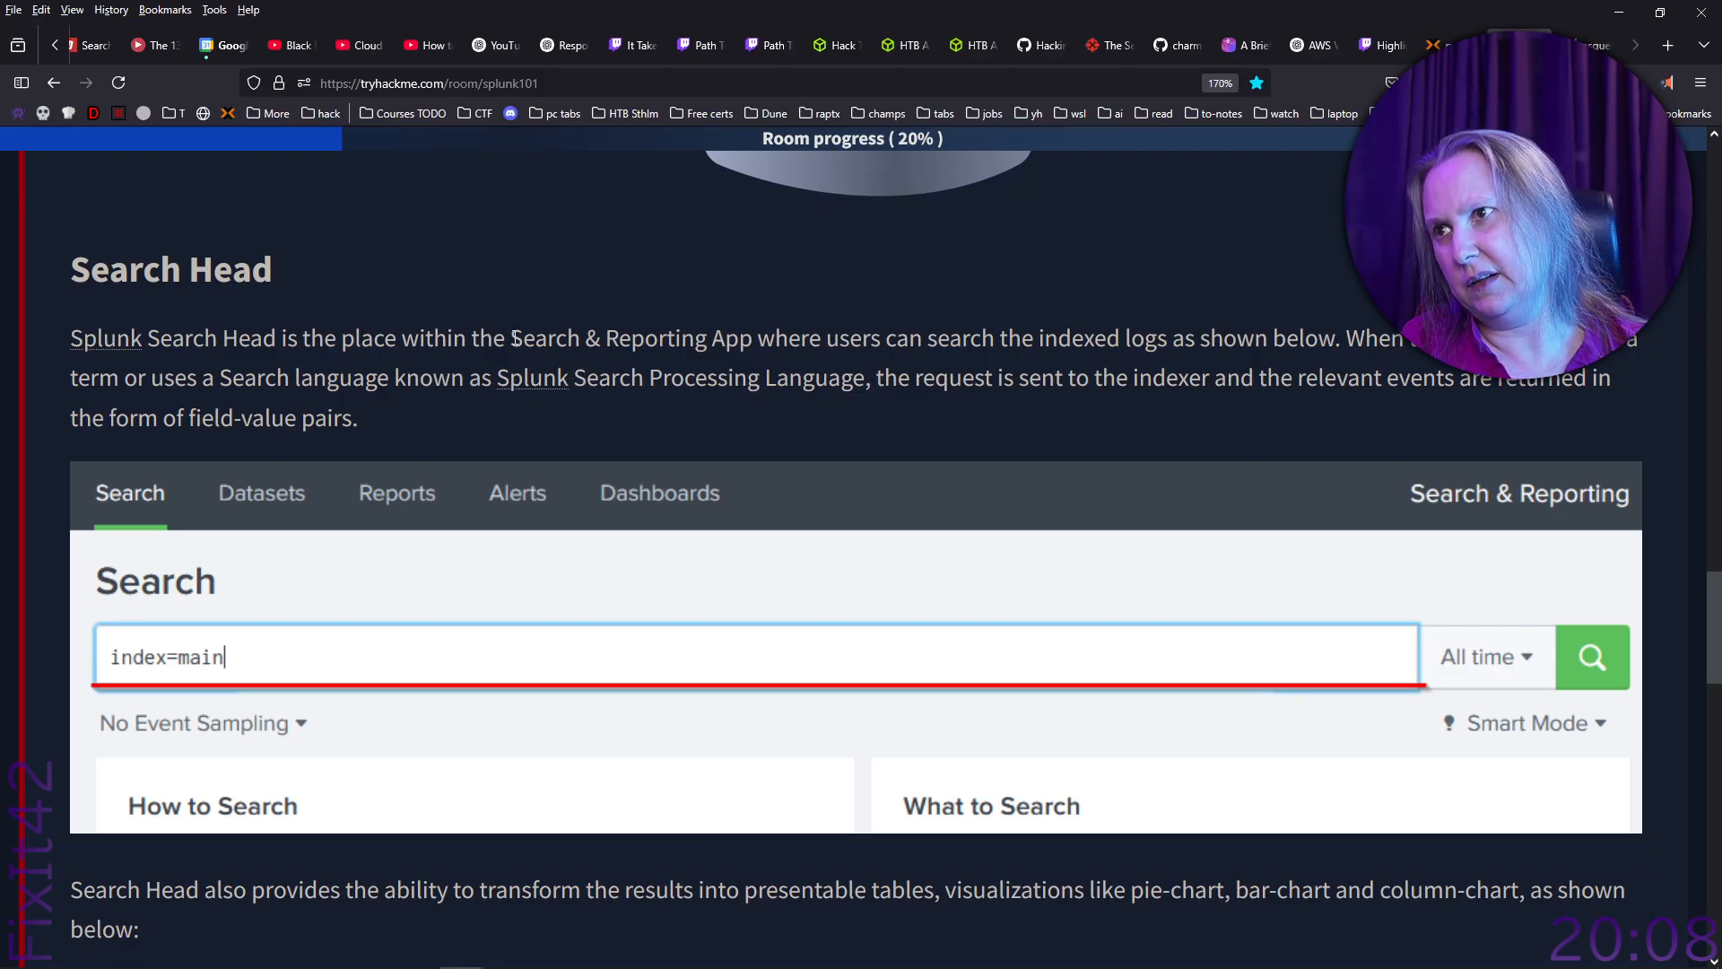
drag(510, 339, 755, 339)
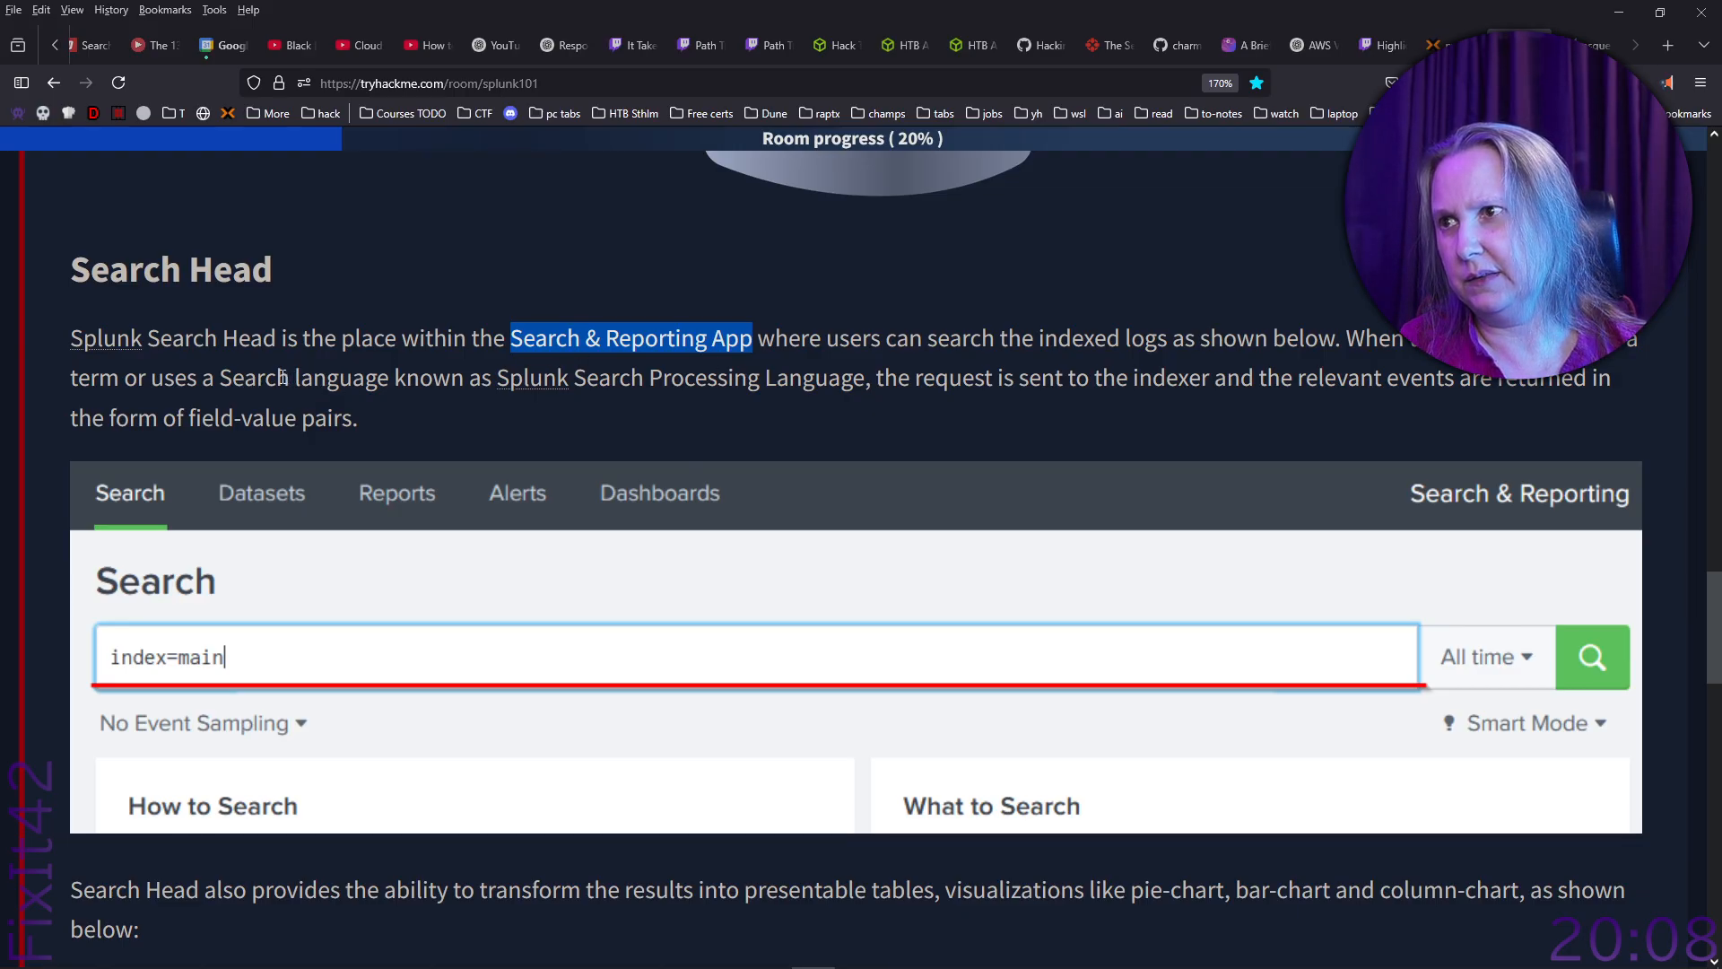
drag(220, 377, 867, 378)
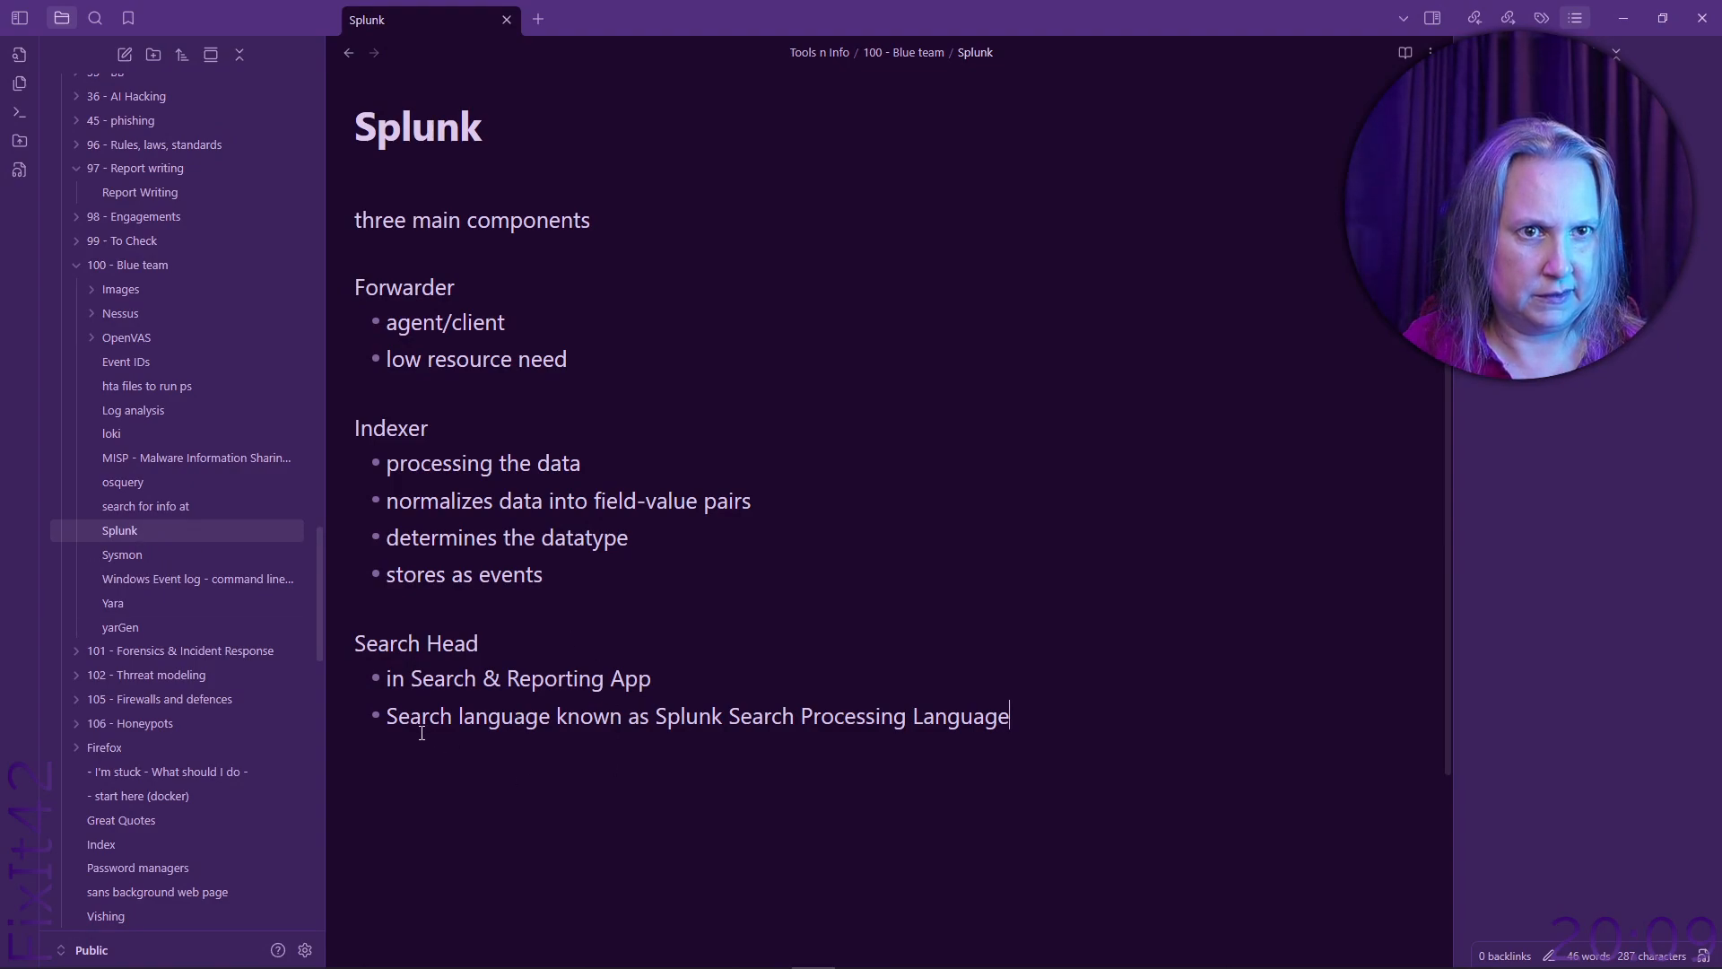
Replace "Search language known as" with "uses" in the second Search Head bullet and start a new bullet below it.
drag(386, 716, 652, 728)
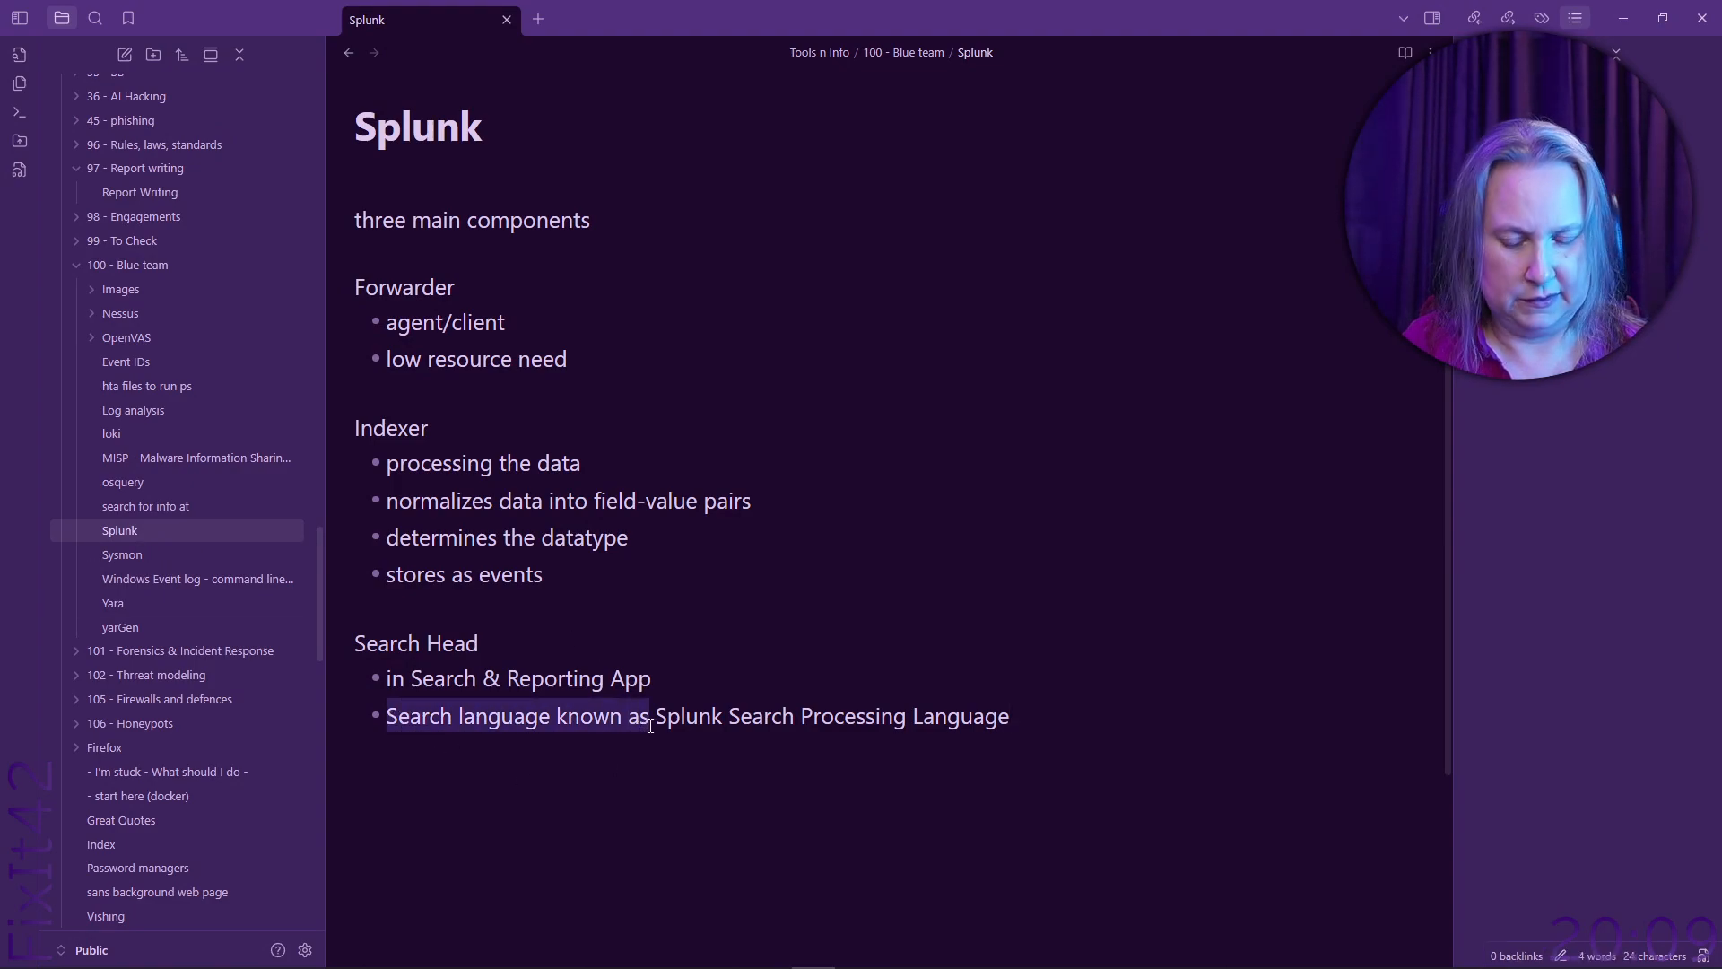
text(uses)
key(End)
key(Return)
Copy "request is sent to the indexer" from the room's Search Head section into the note as the third Search Head bullet.
key(alt+Tab)
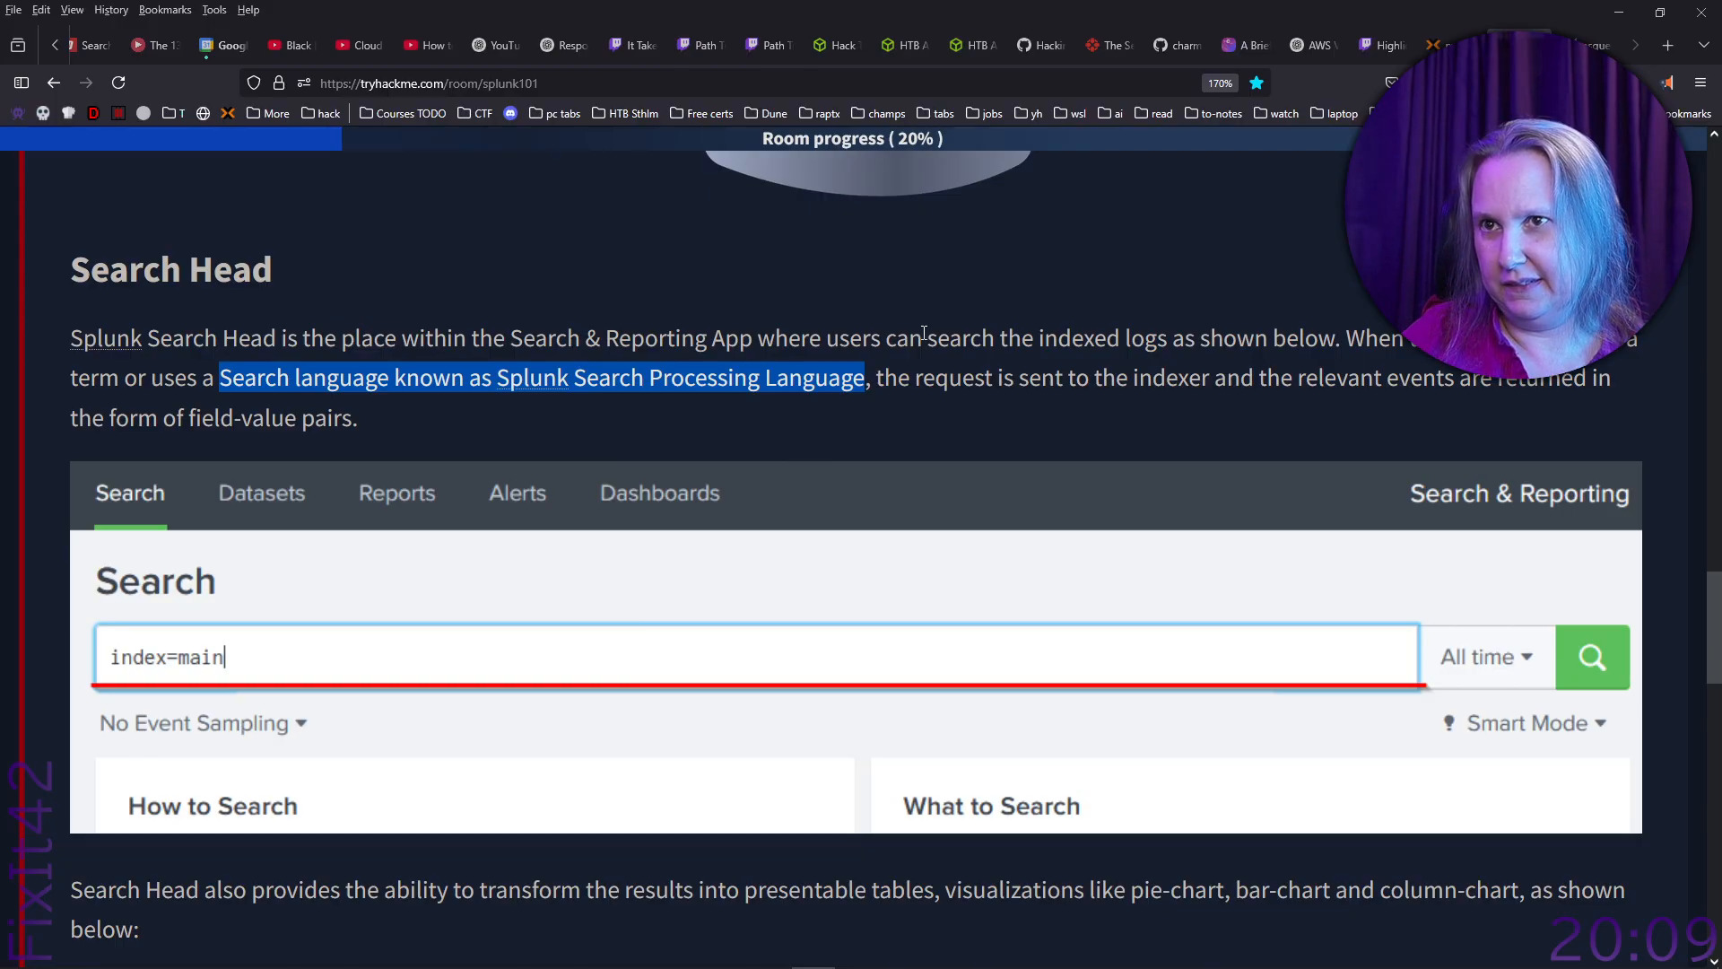
click(946, 386)
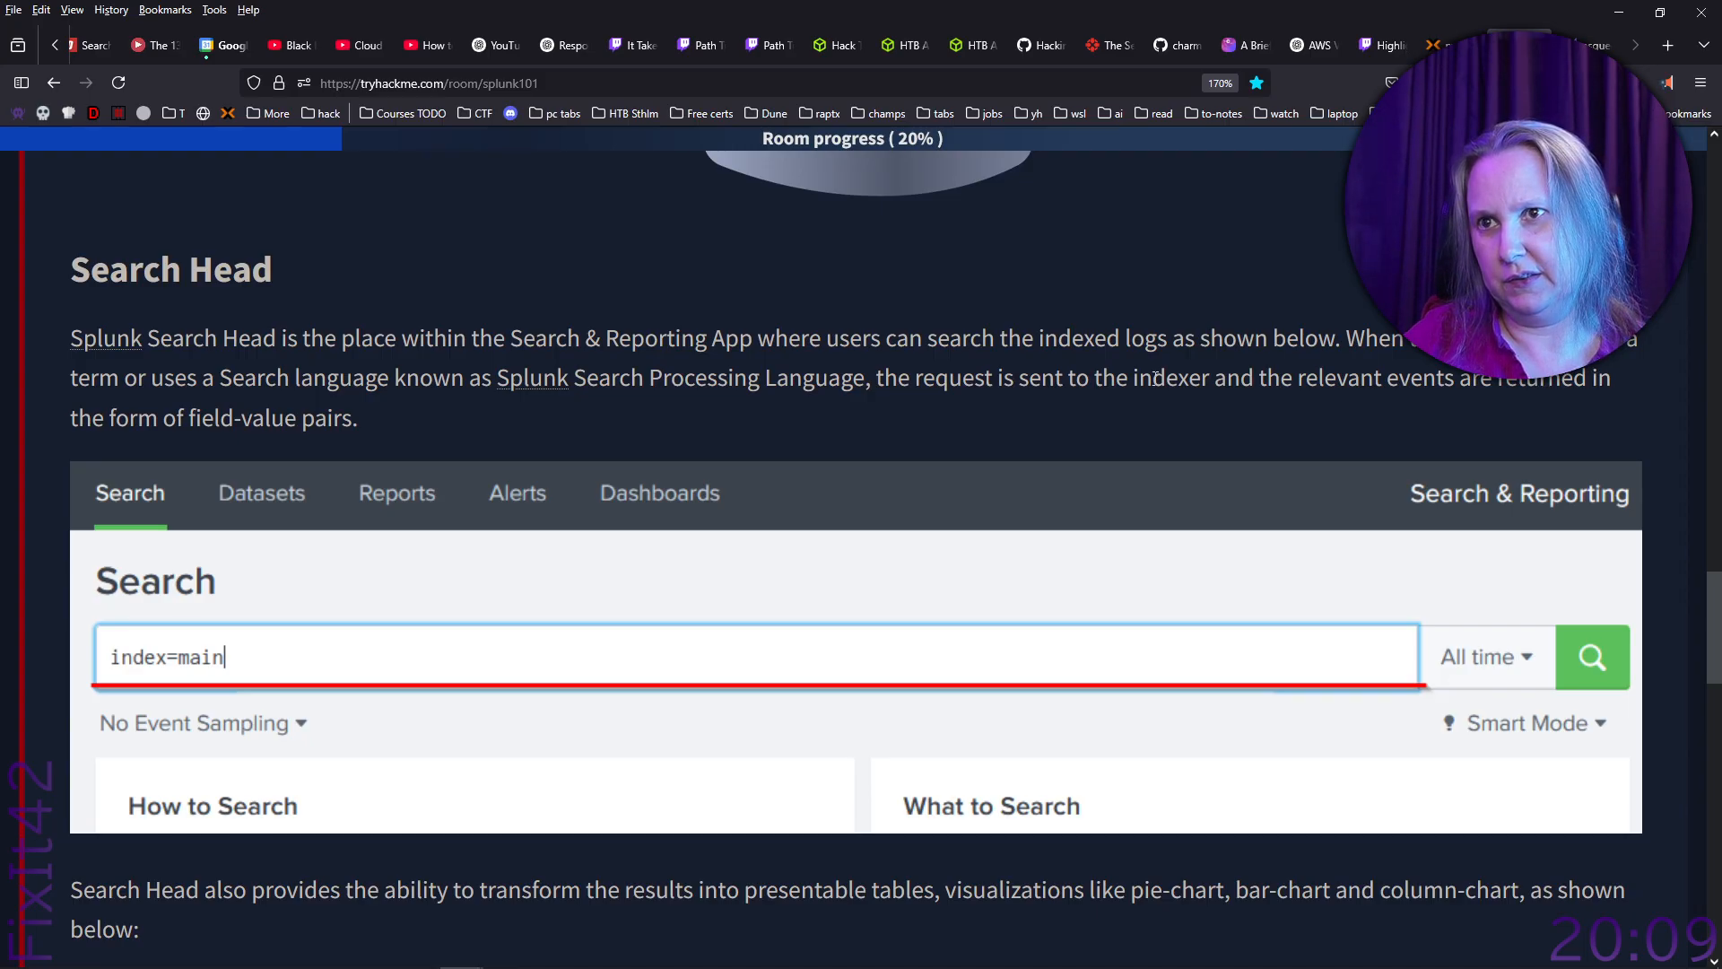
drag(1178, 377, 1227, 378)
scroll(1205, 482, up, 10)
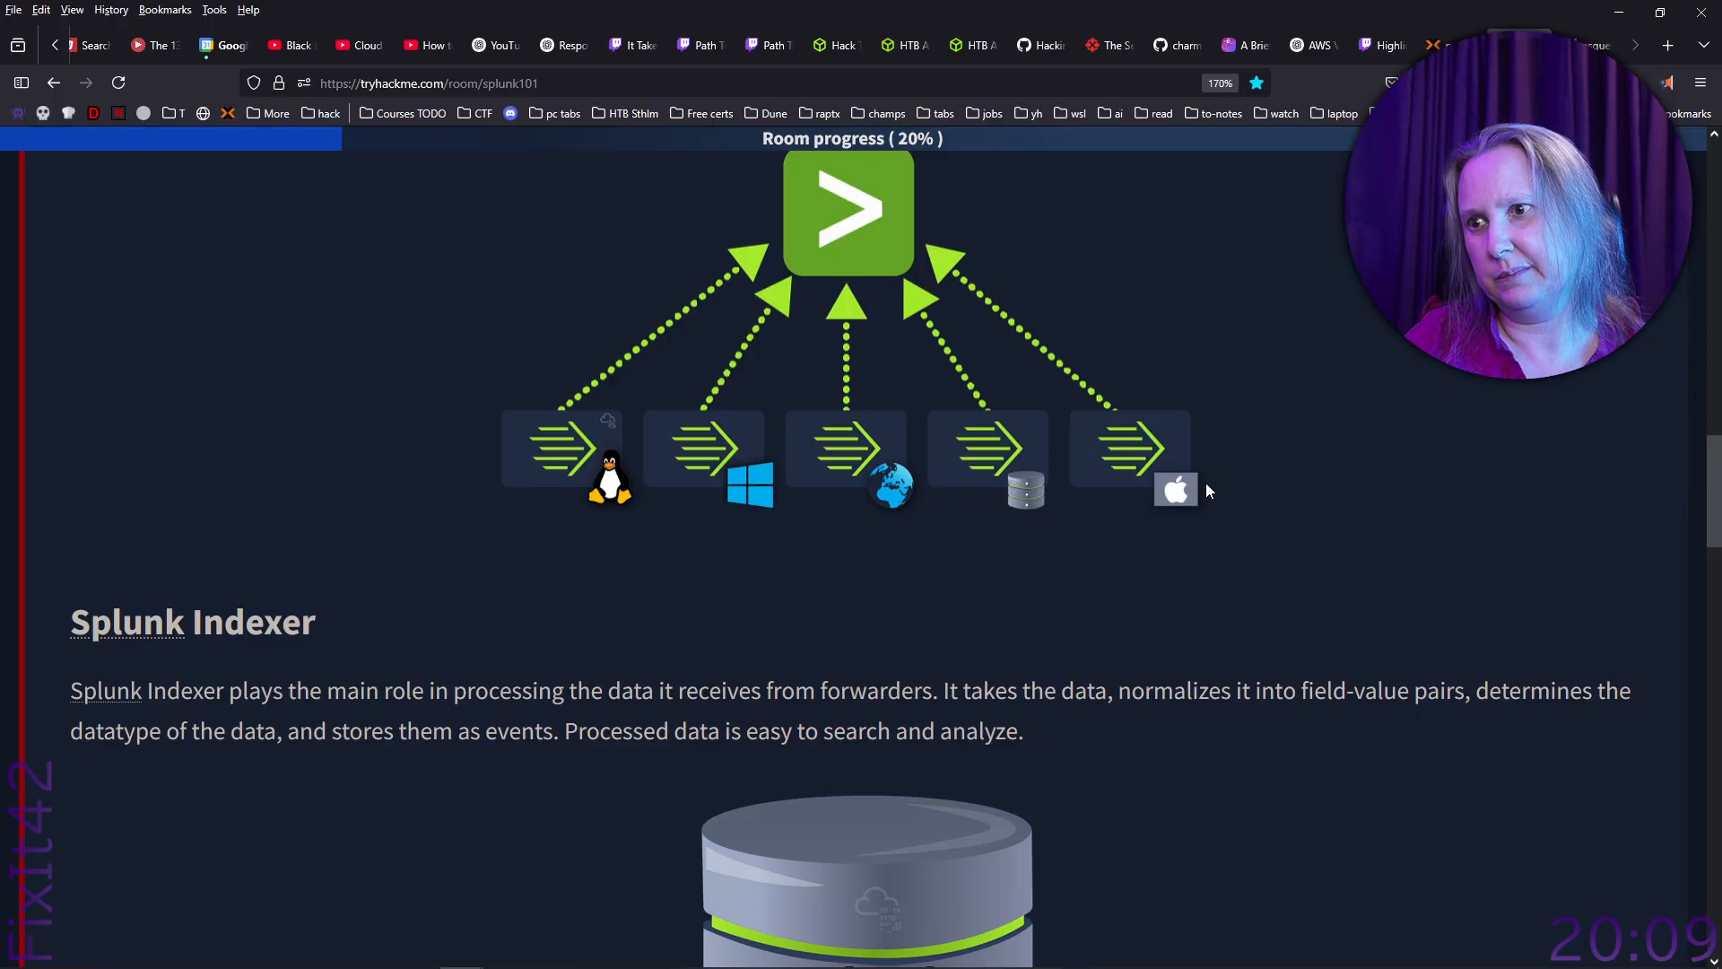
scroll(1206, 482, down, 4)
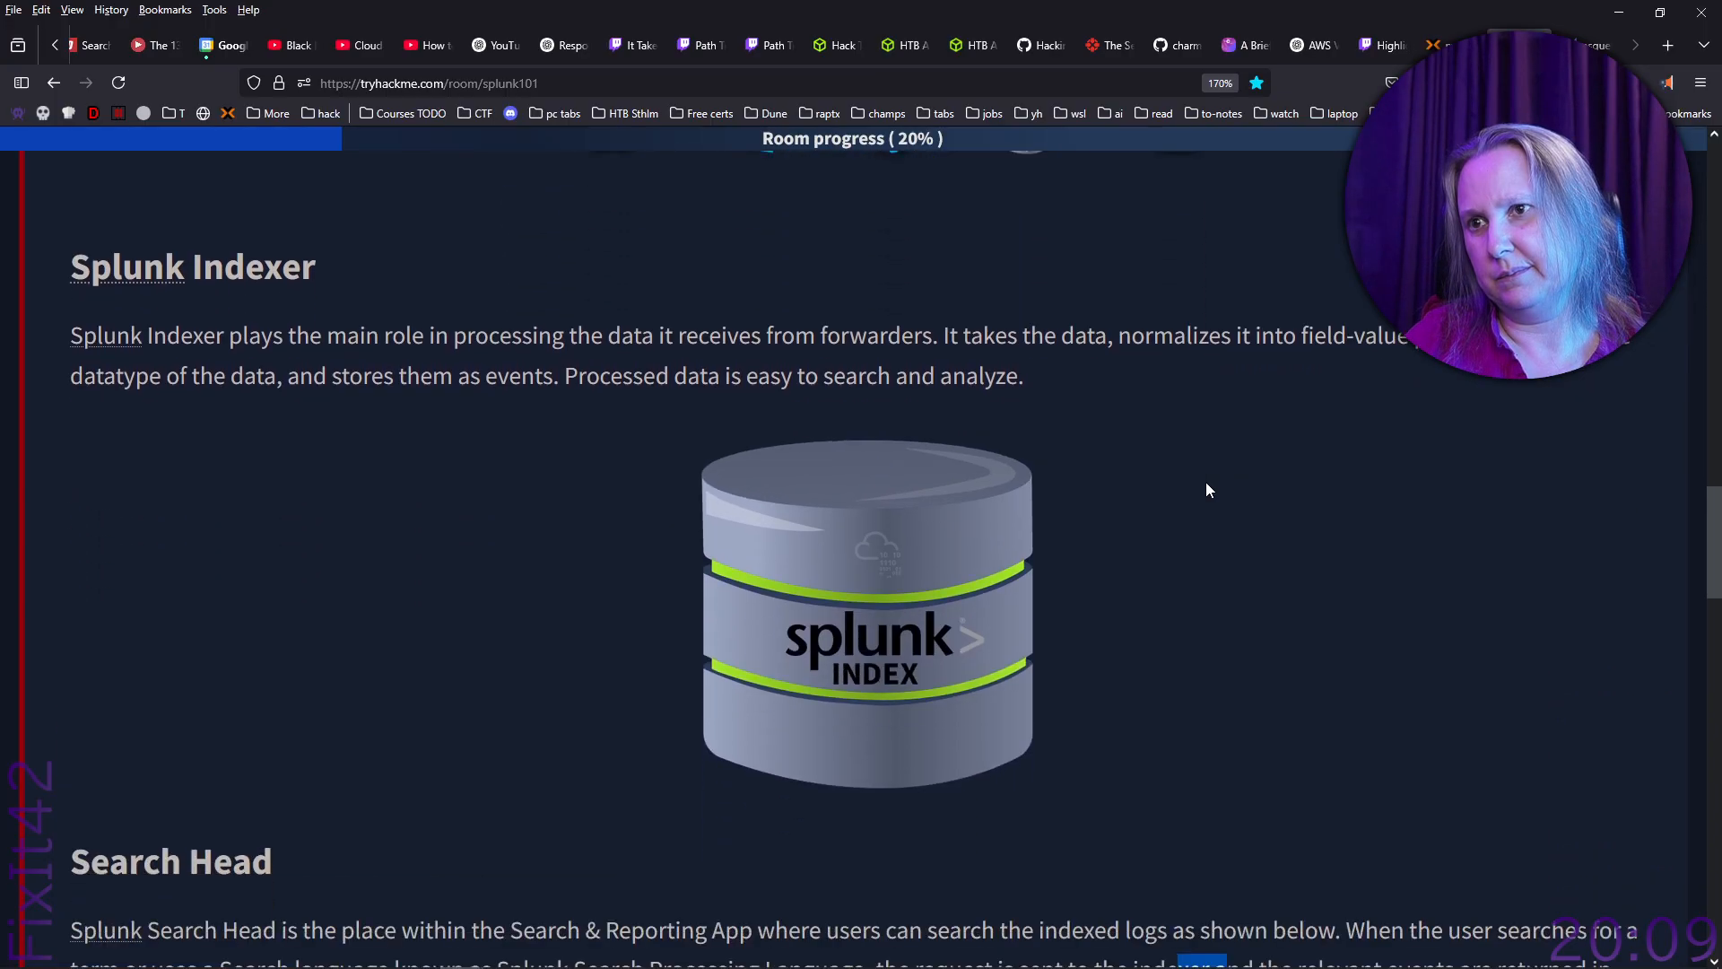
scroll(1205, 490, down, 4)
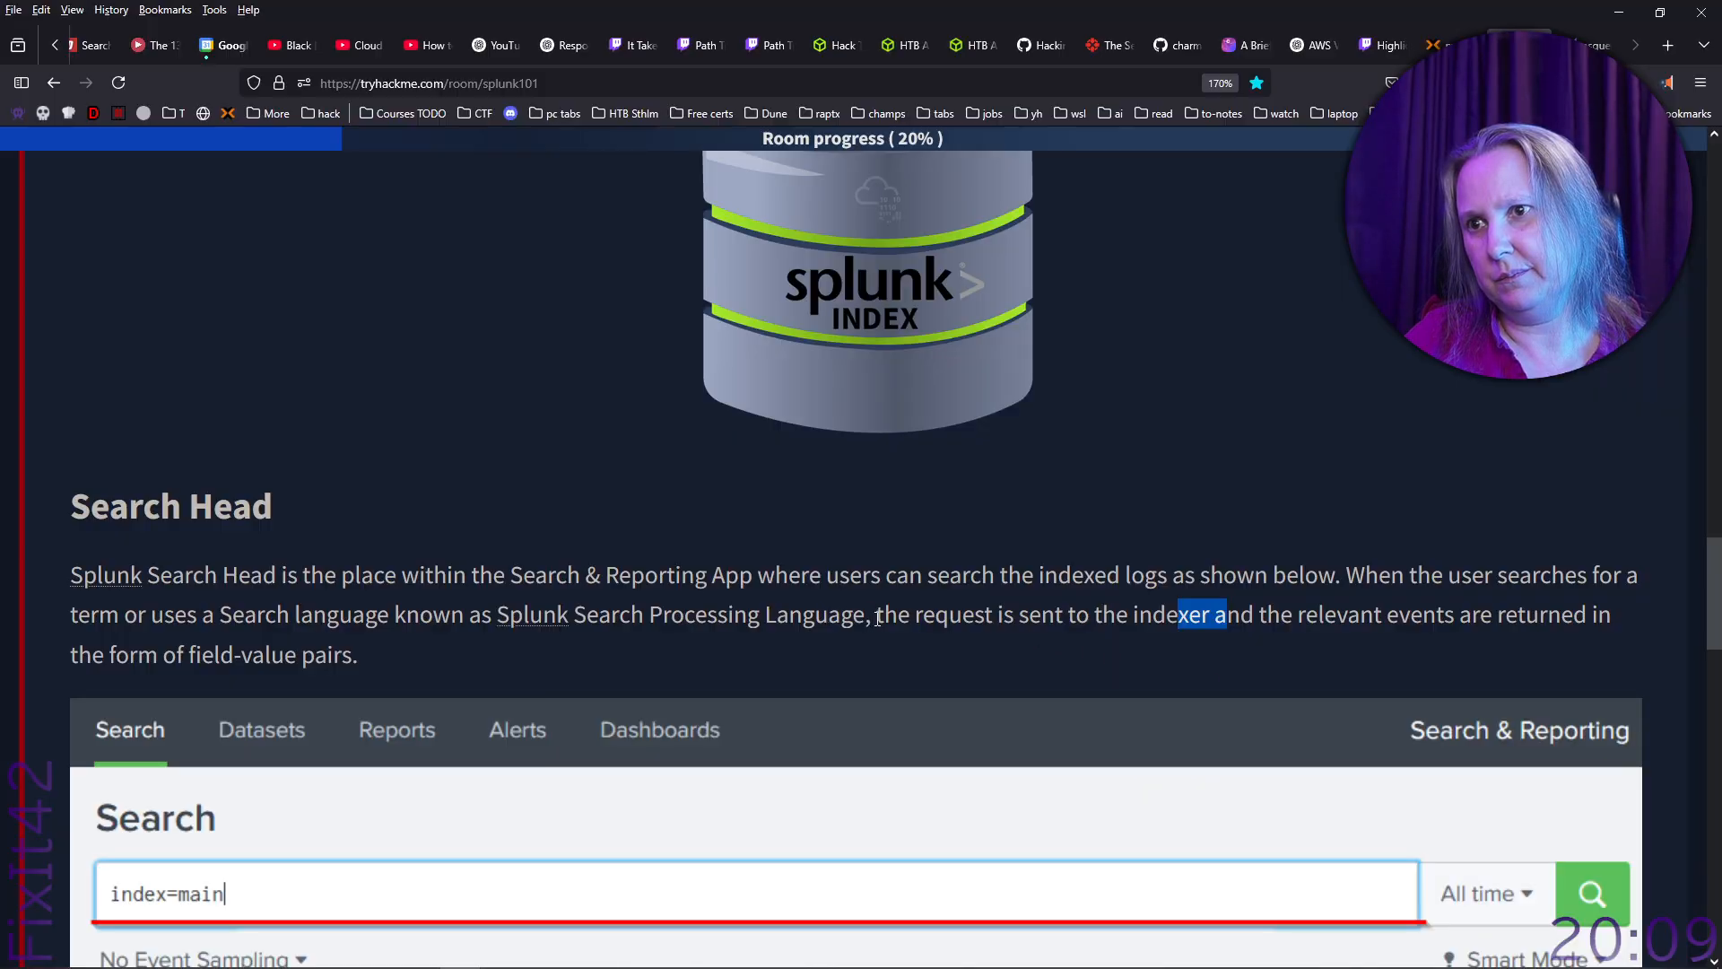
drag(915, 615, 1210, 617)
key(ctrl+c)
scroll(1192, 502, up, 5)
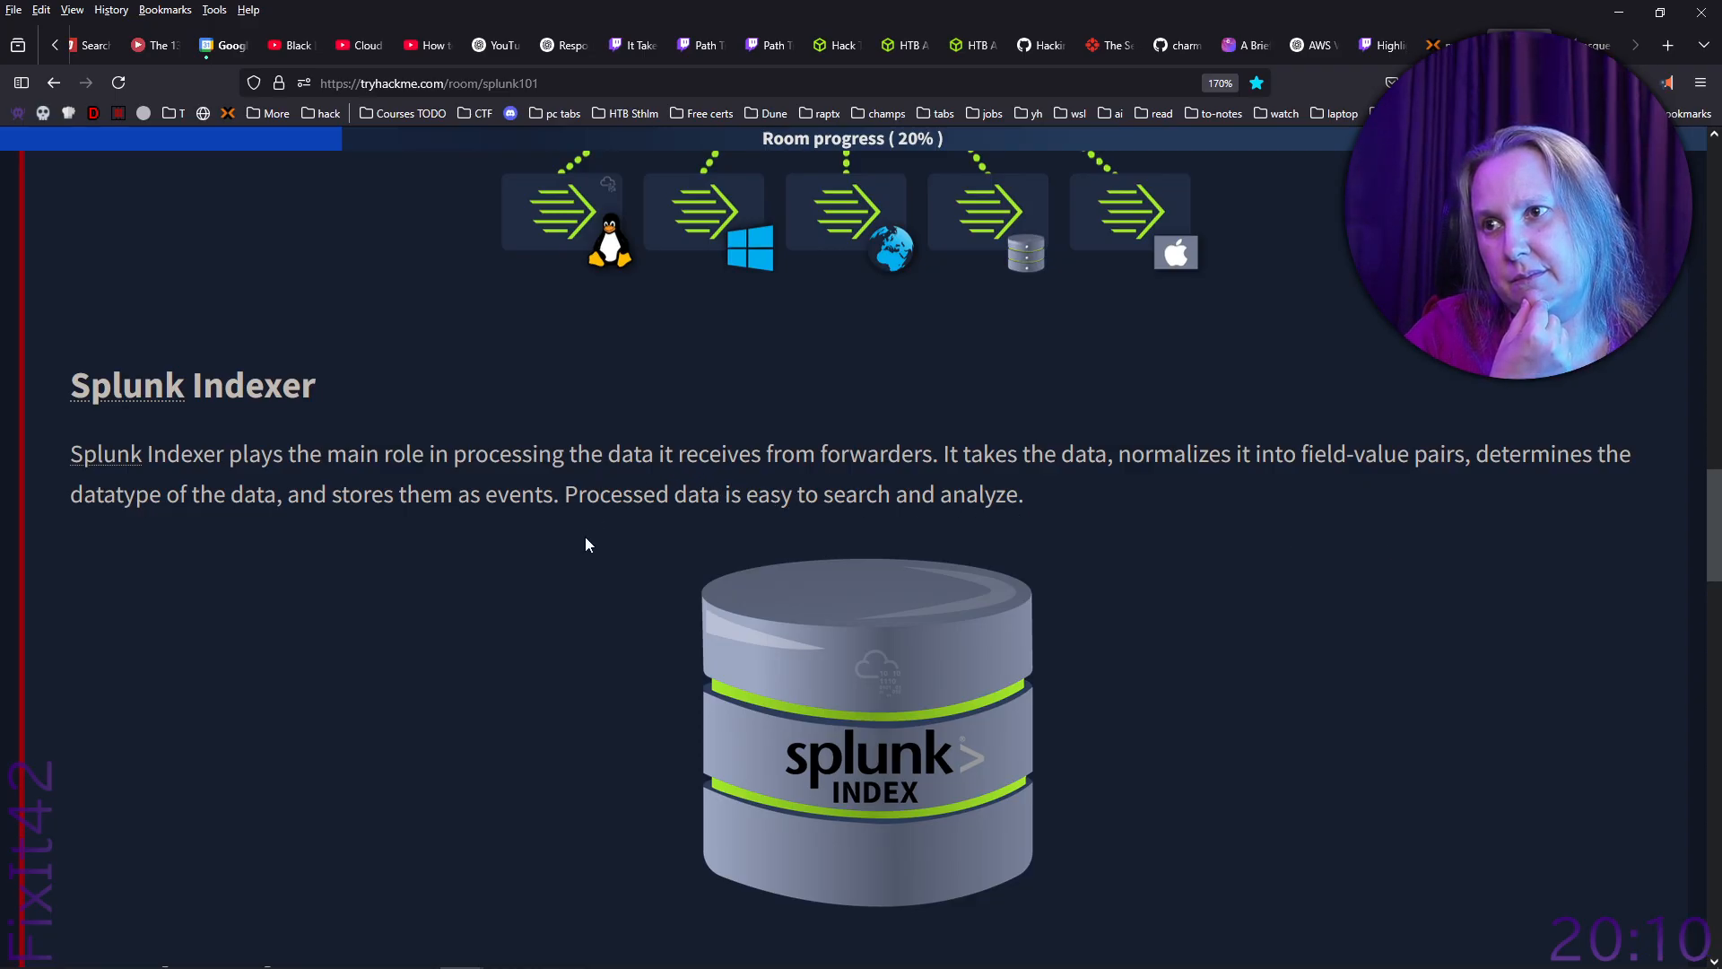
scroll(585, 538, down, 5)
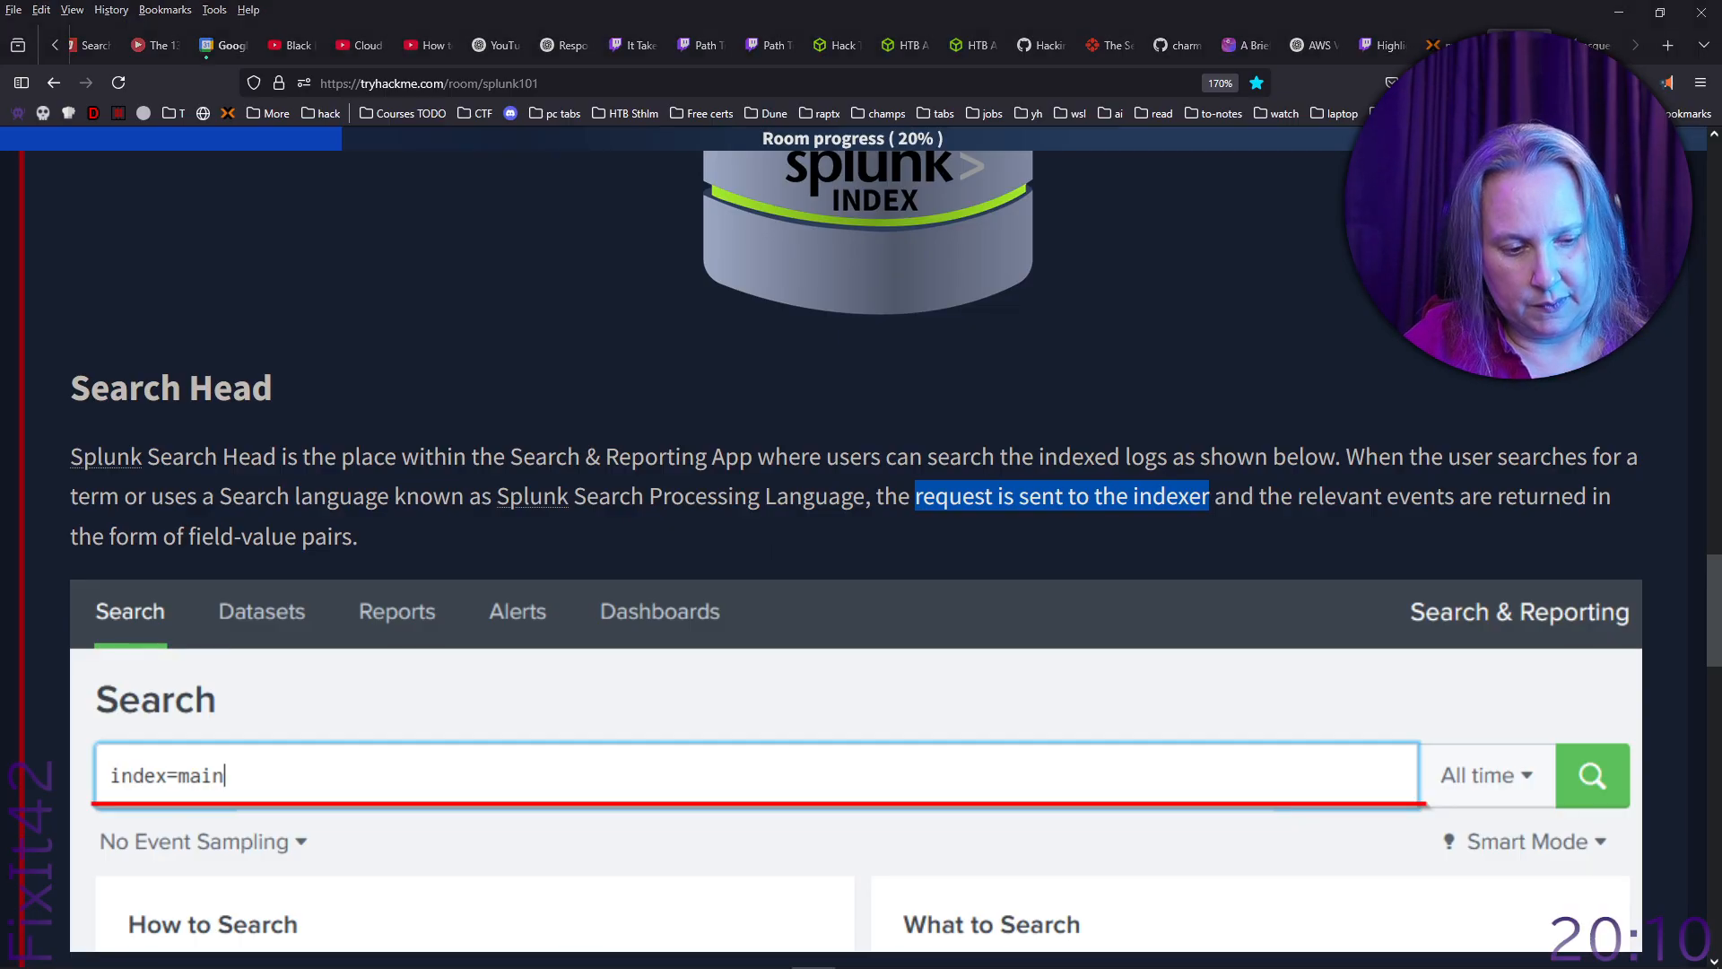
key(alt+Tab)
key(ctrl+v)
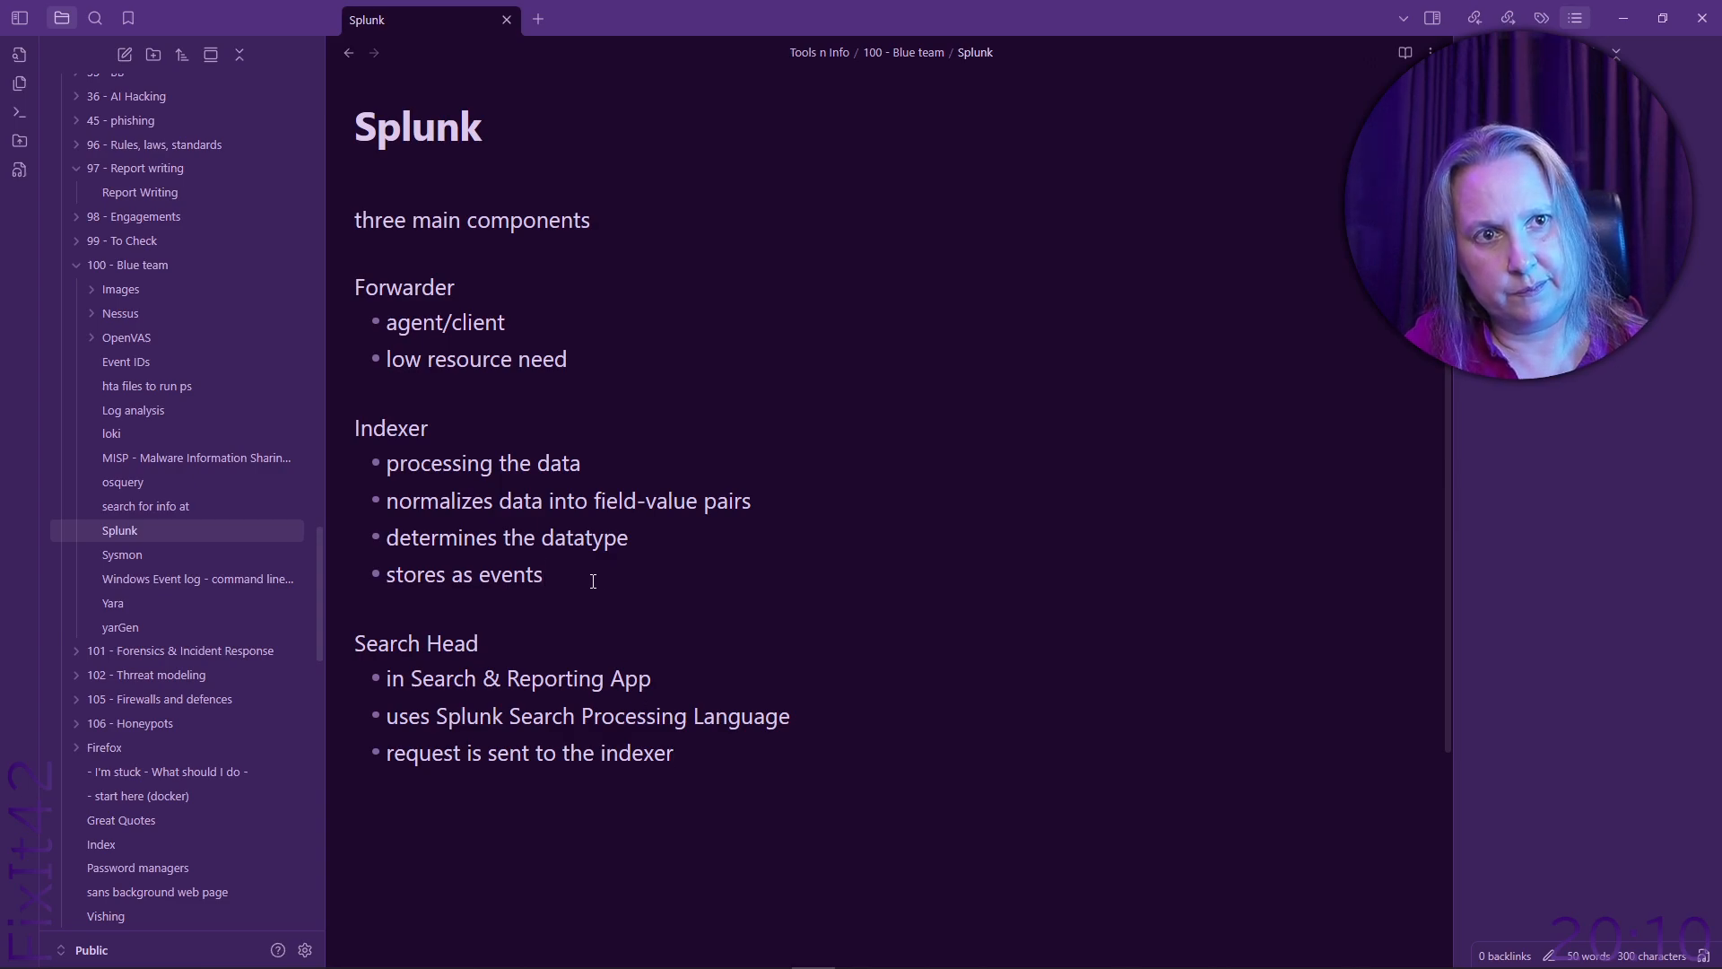
Add the bullet "responds to searches.." below "stores as events" in the note's Indexer list.
key(Return)
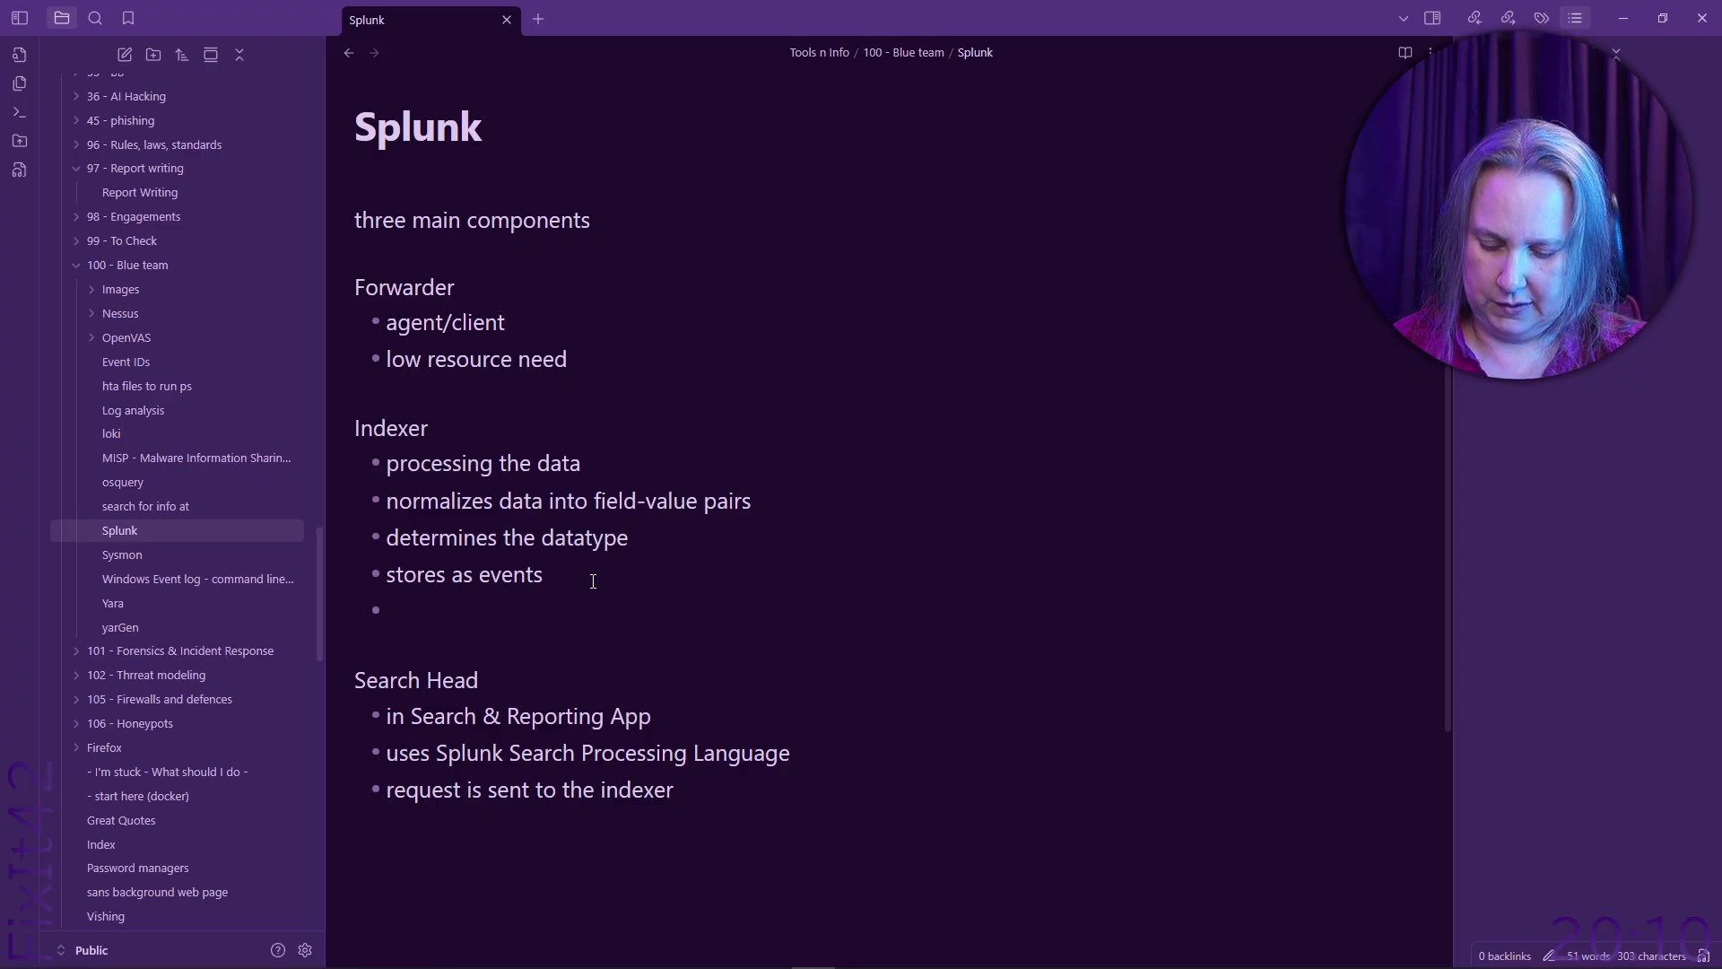
text(respon)
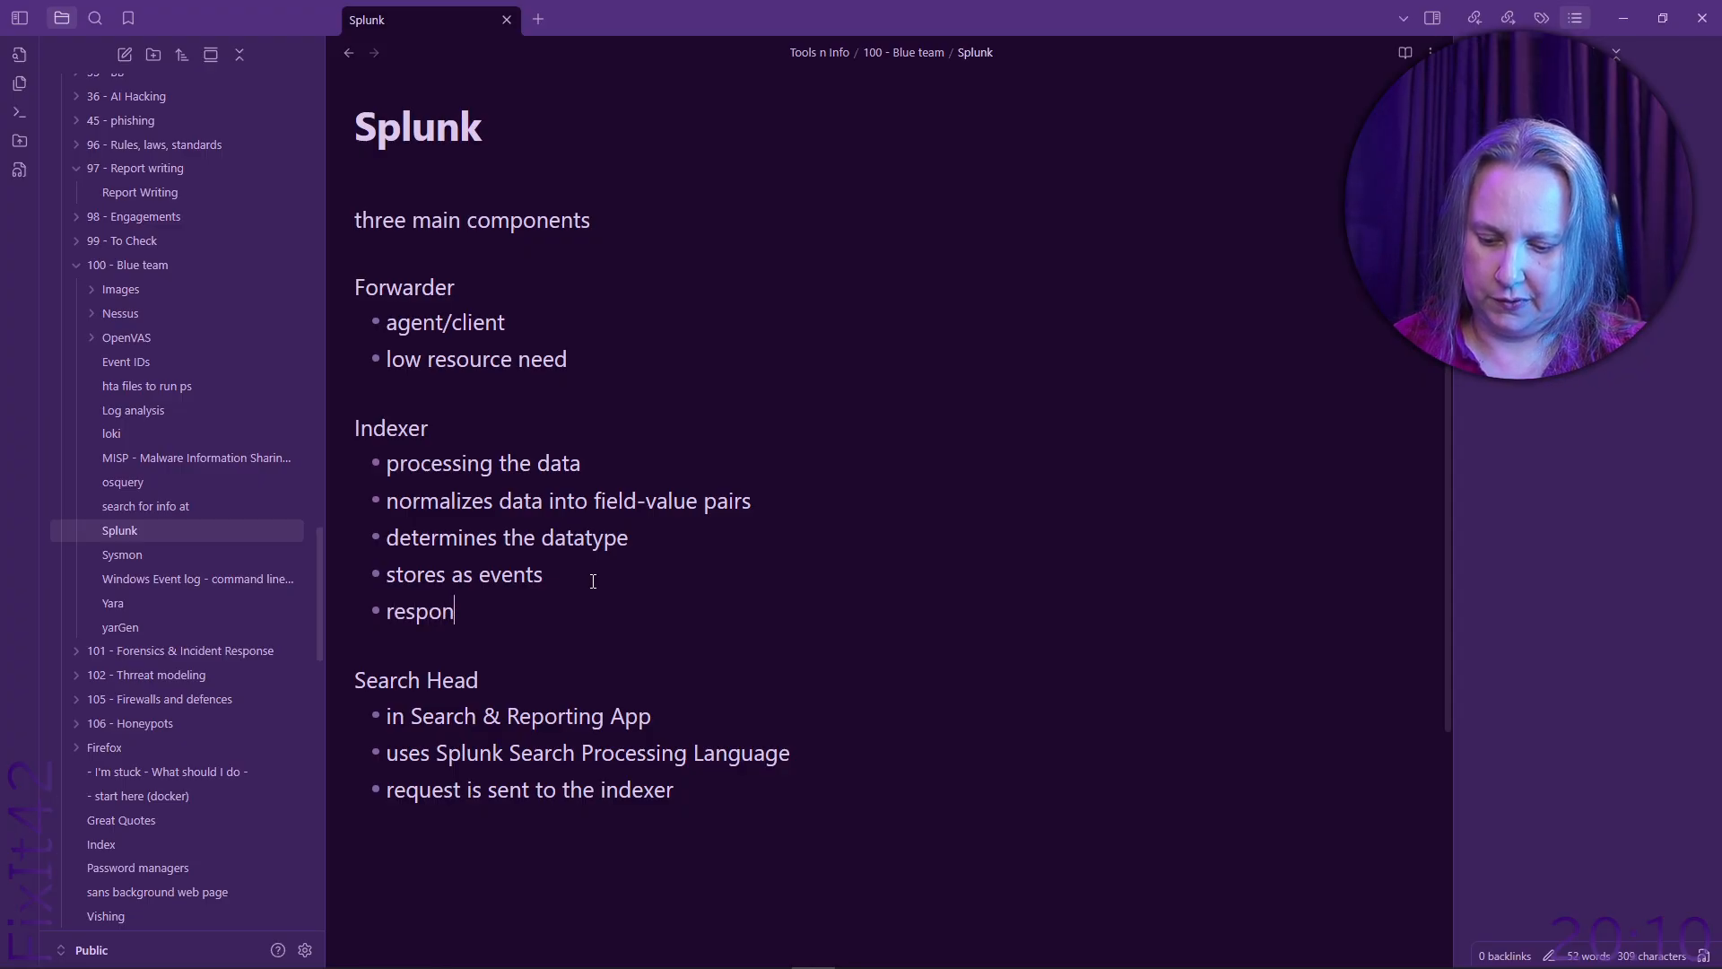
text(ds to )
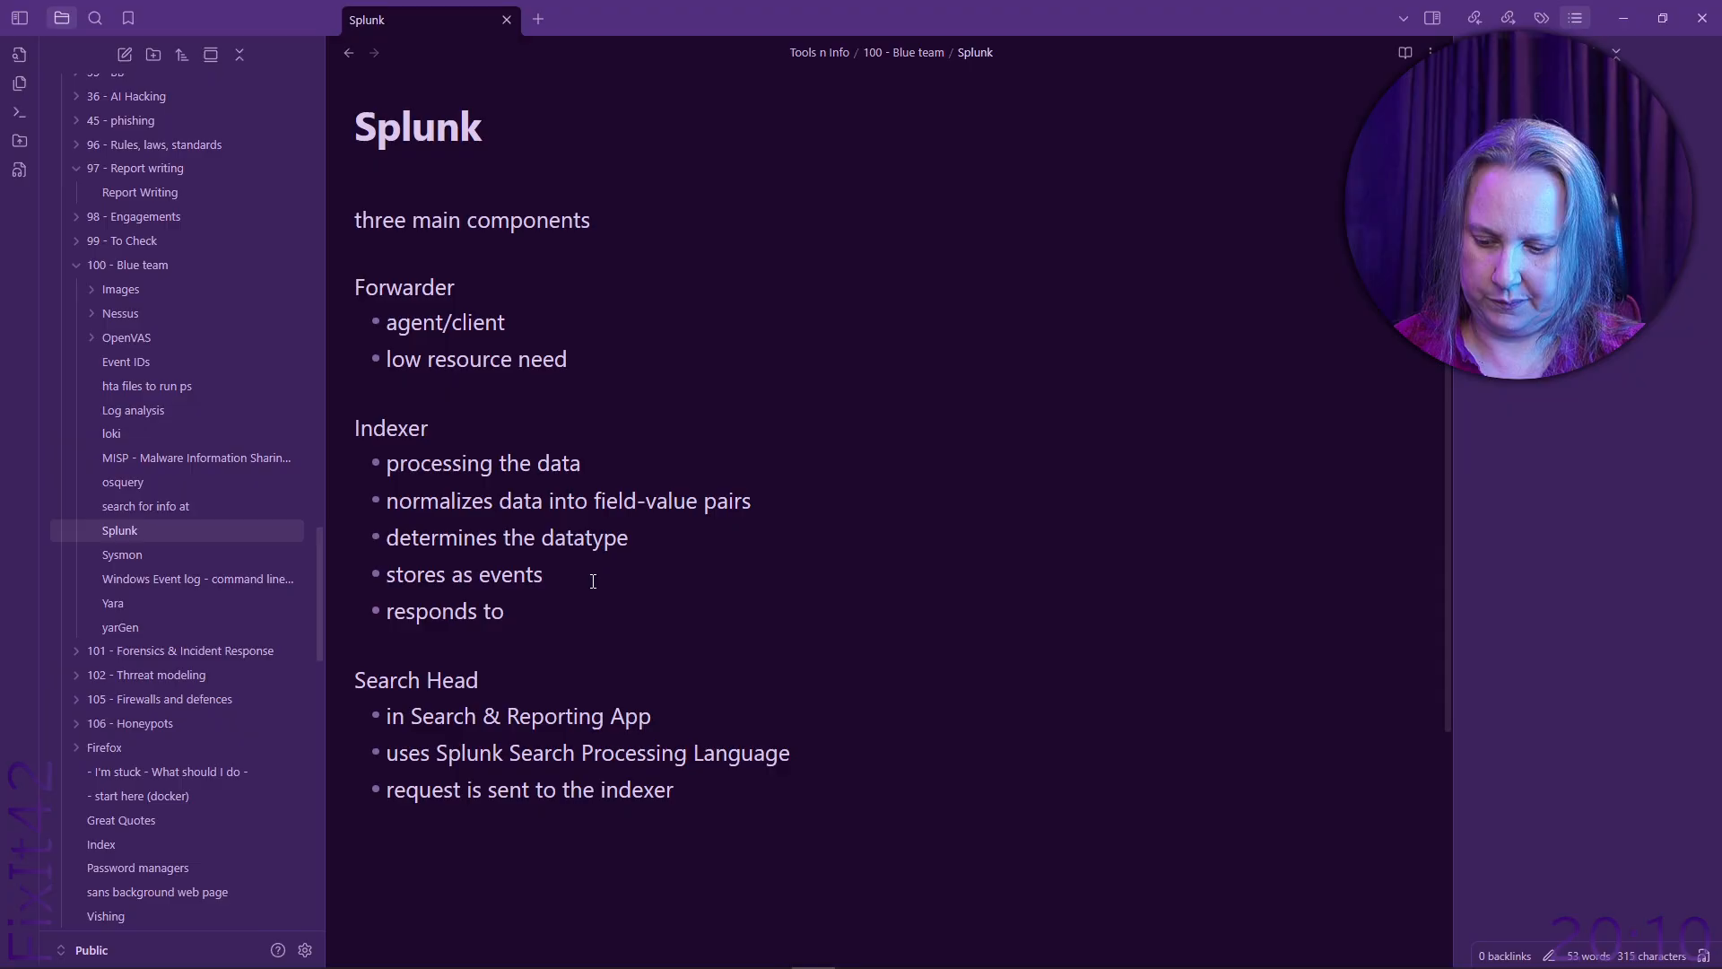
text(search)
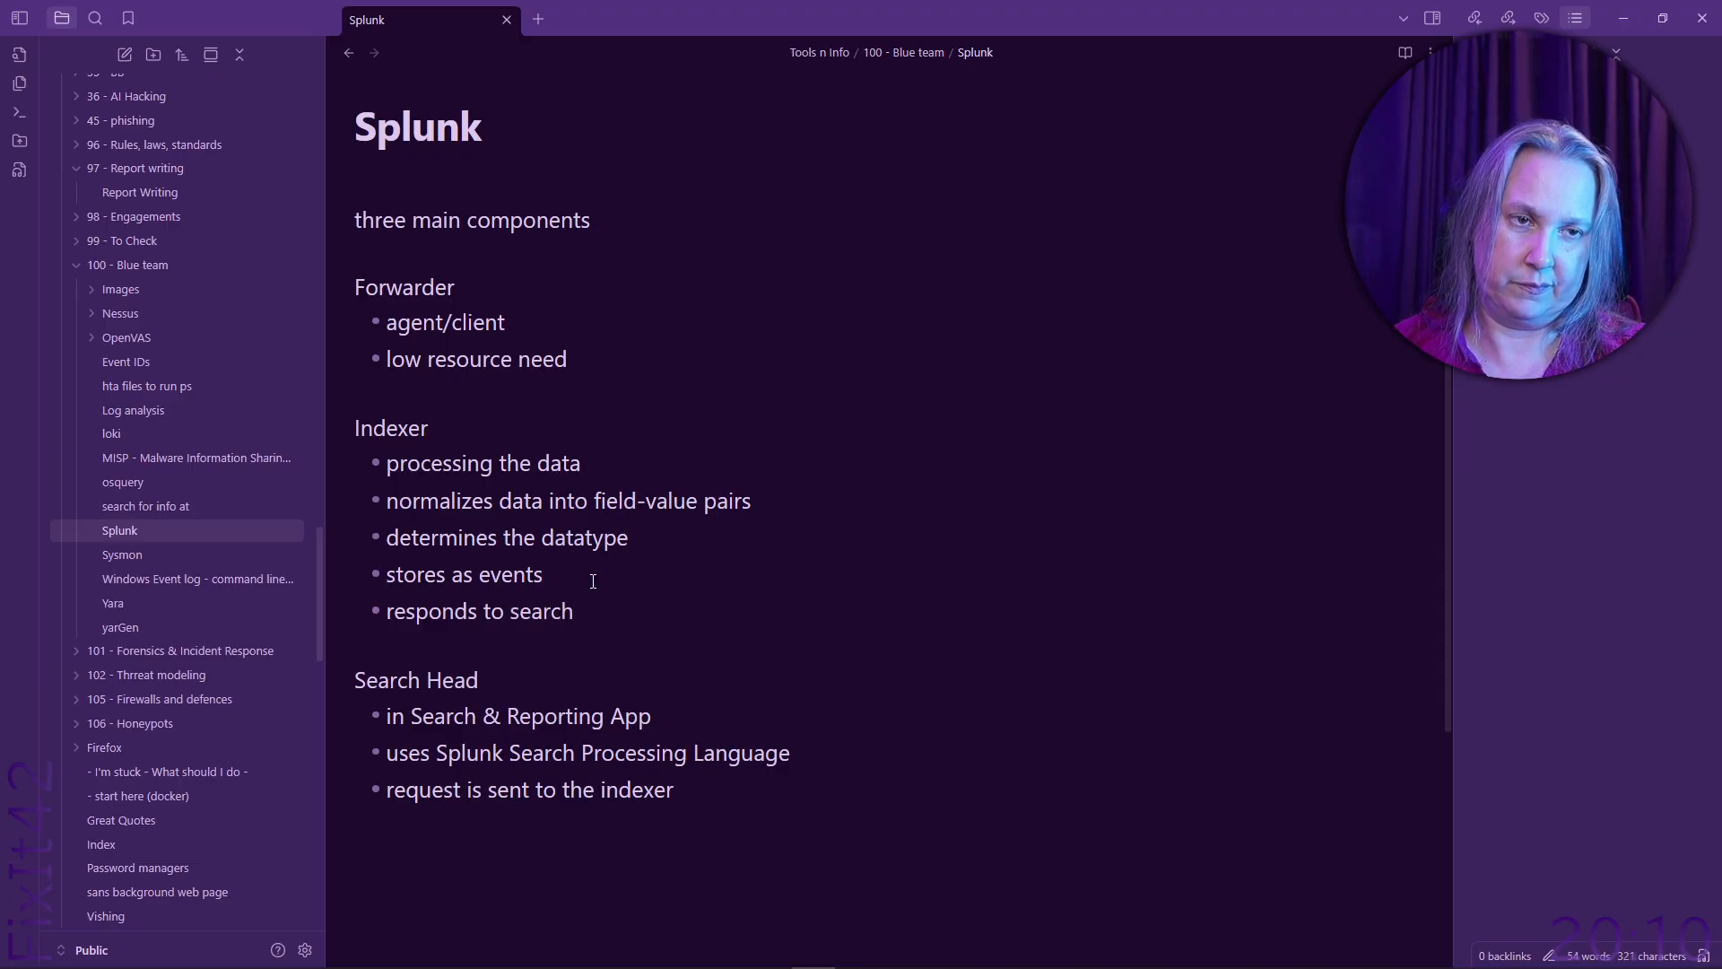
text(es..)
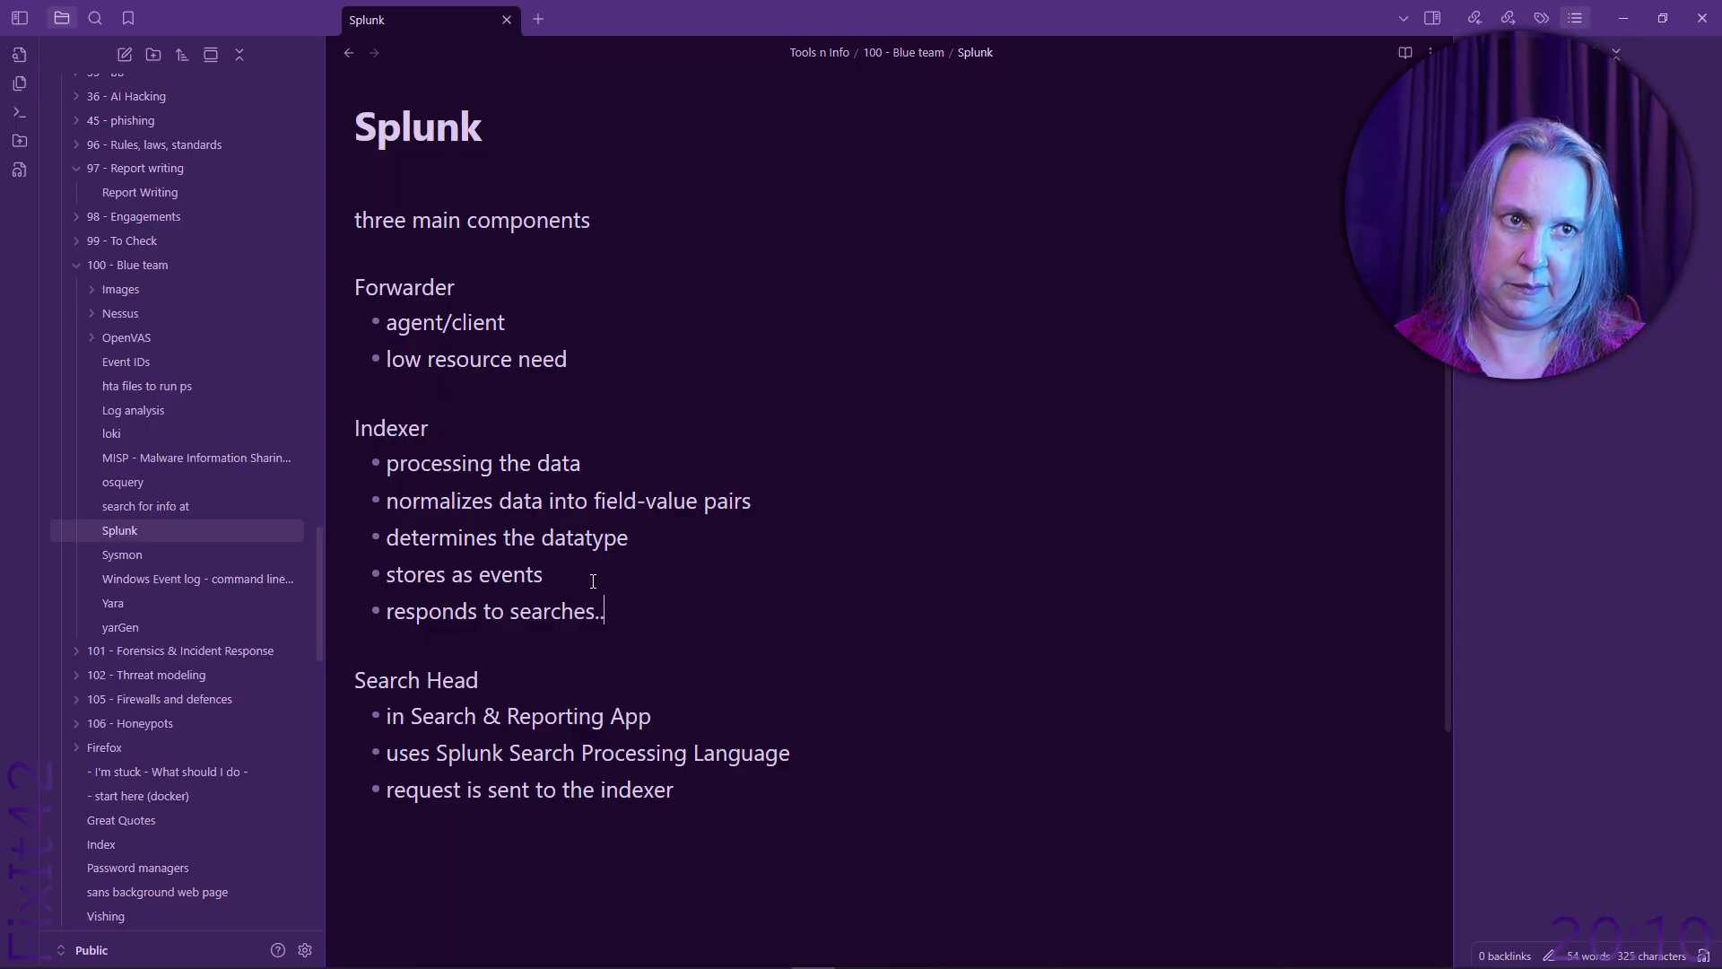
Read the rest of the room's Search Head section, covering how search results are returned and turned into tables and charts.
key(alt+Tab)
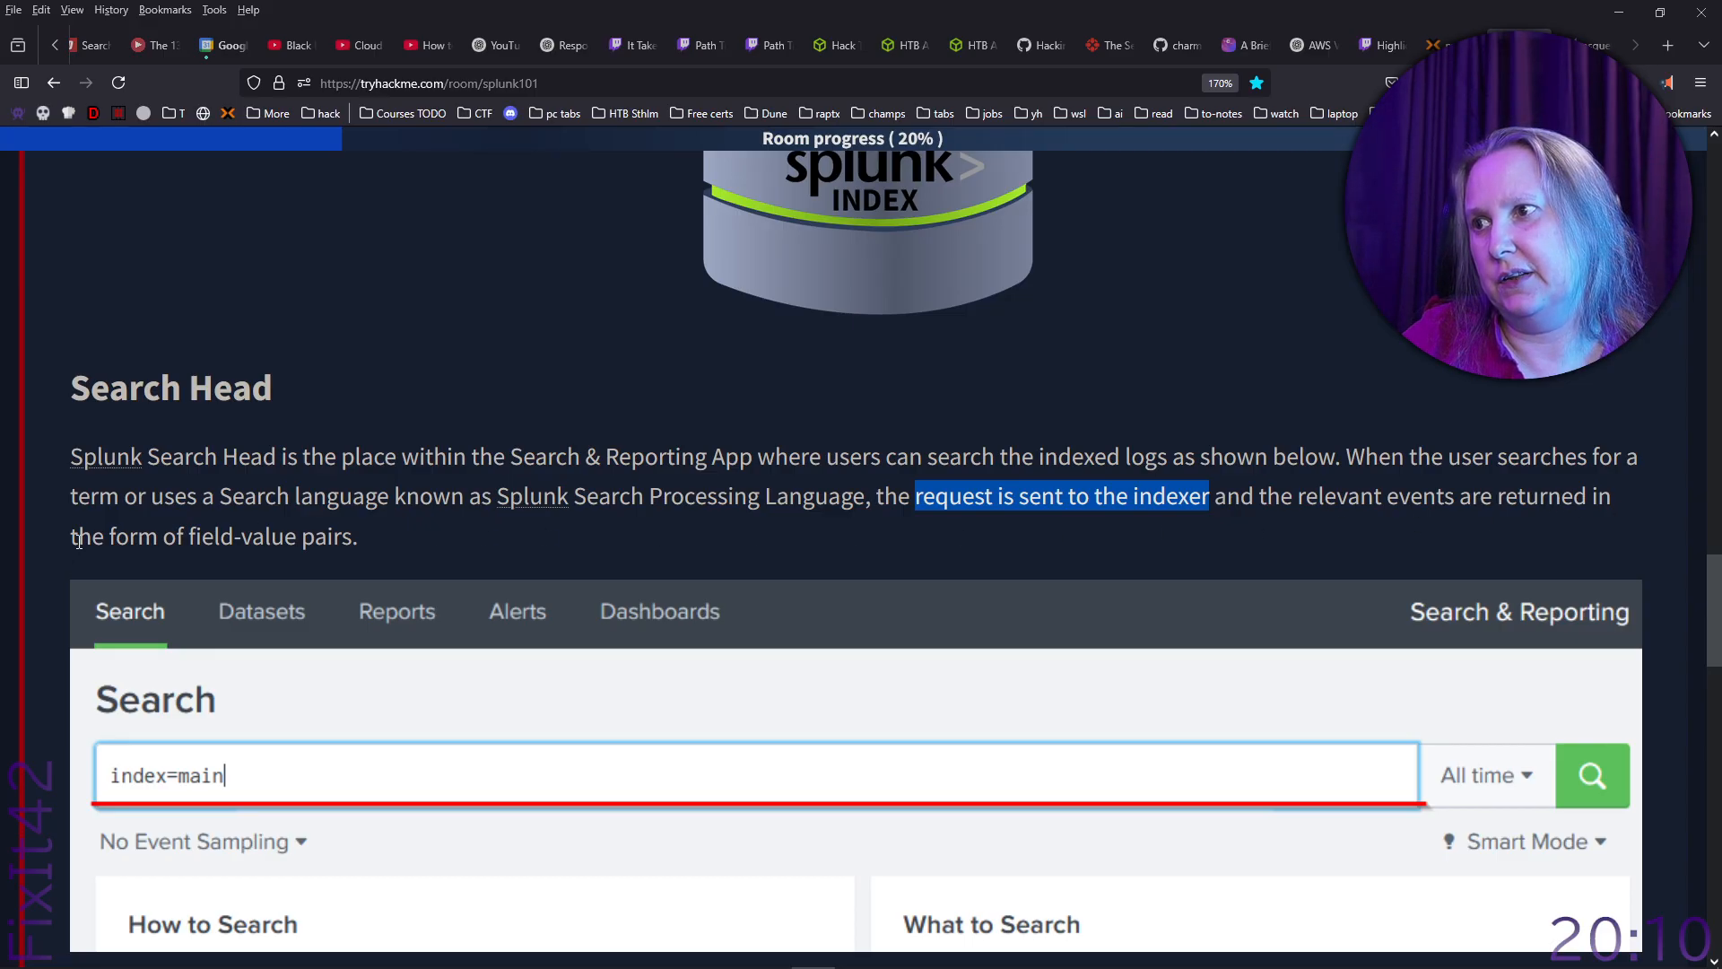
scroll(358, 541, down, 2)
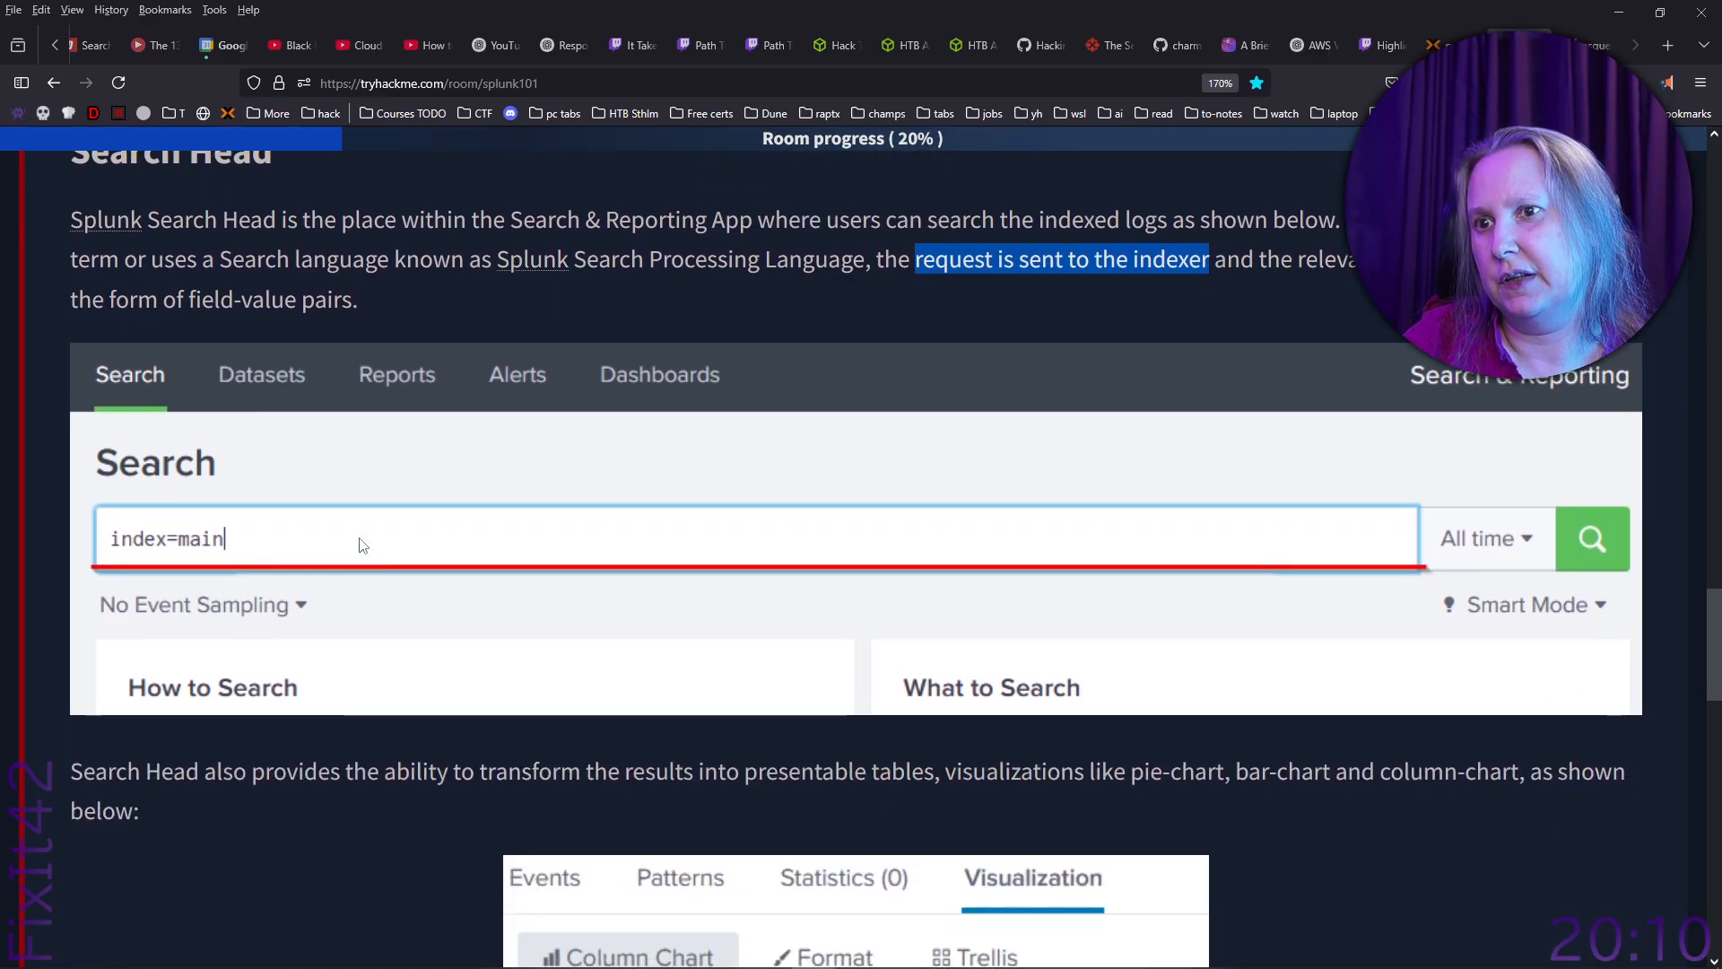
scroll(361, 539, down, 2)
scroll(362, 536, up, 4)
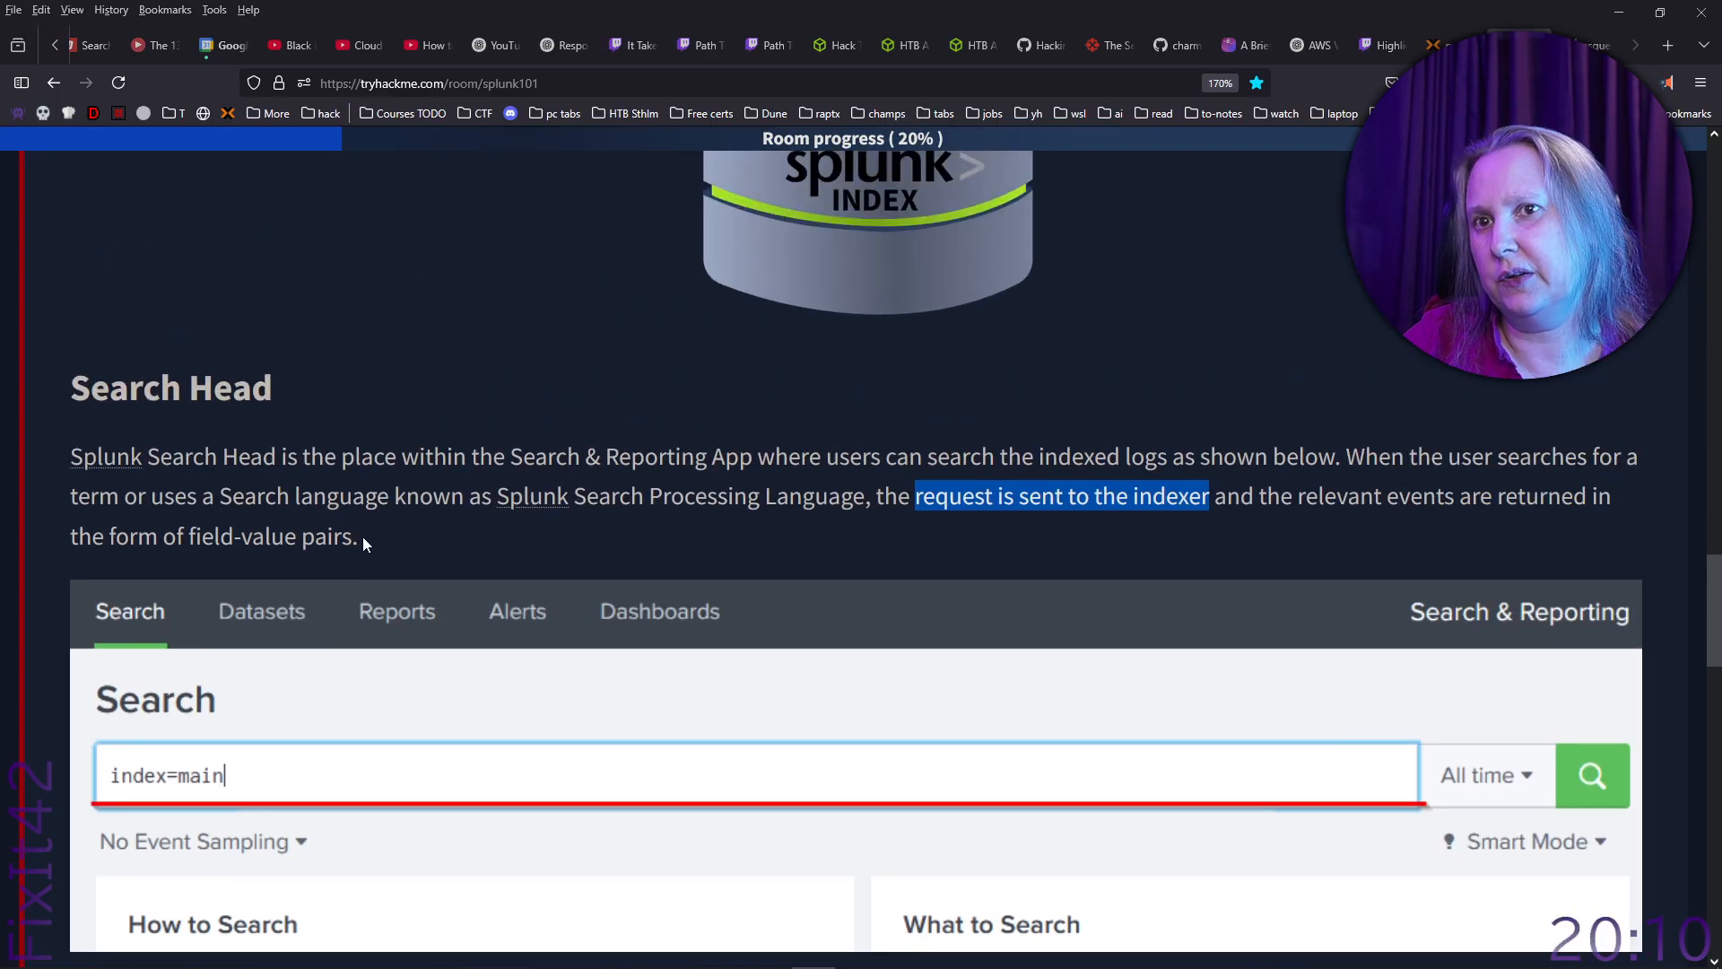
drag(183, 539, 359, 538)
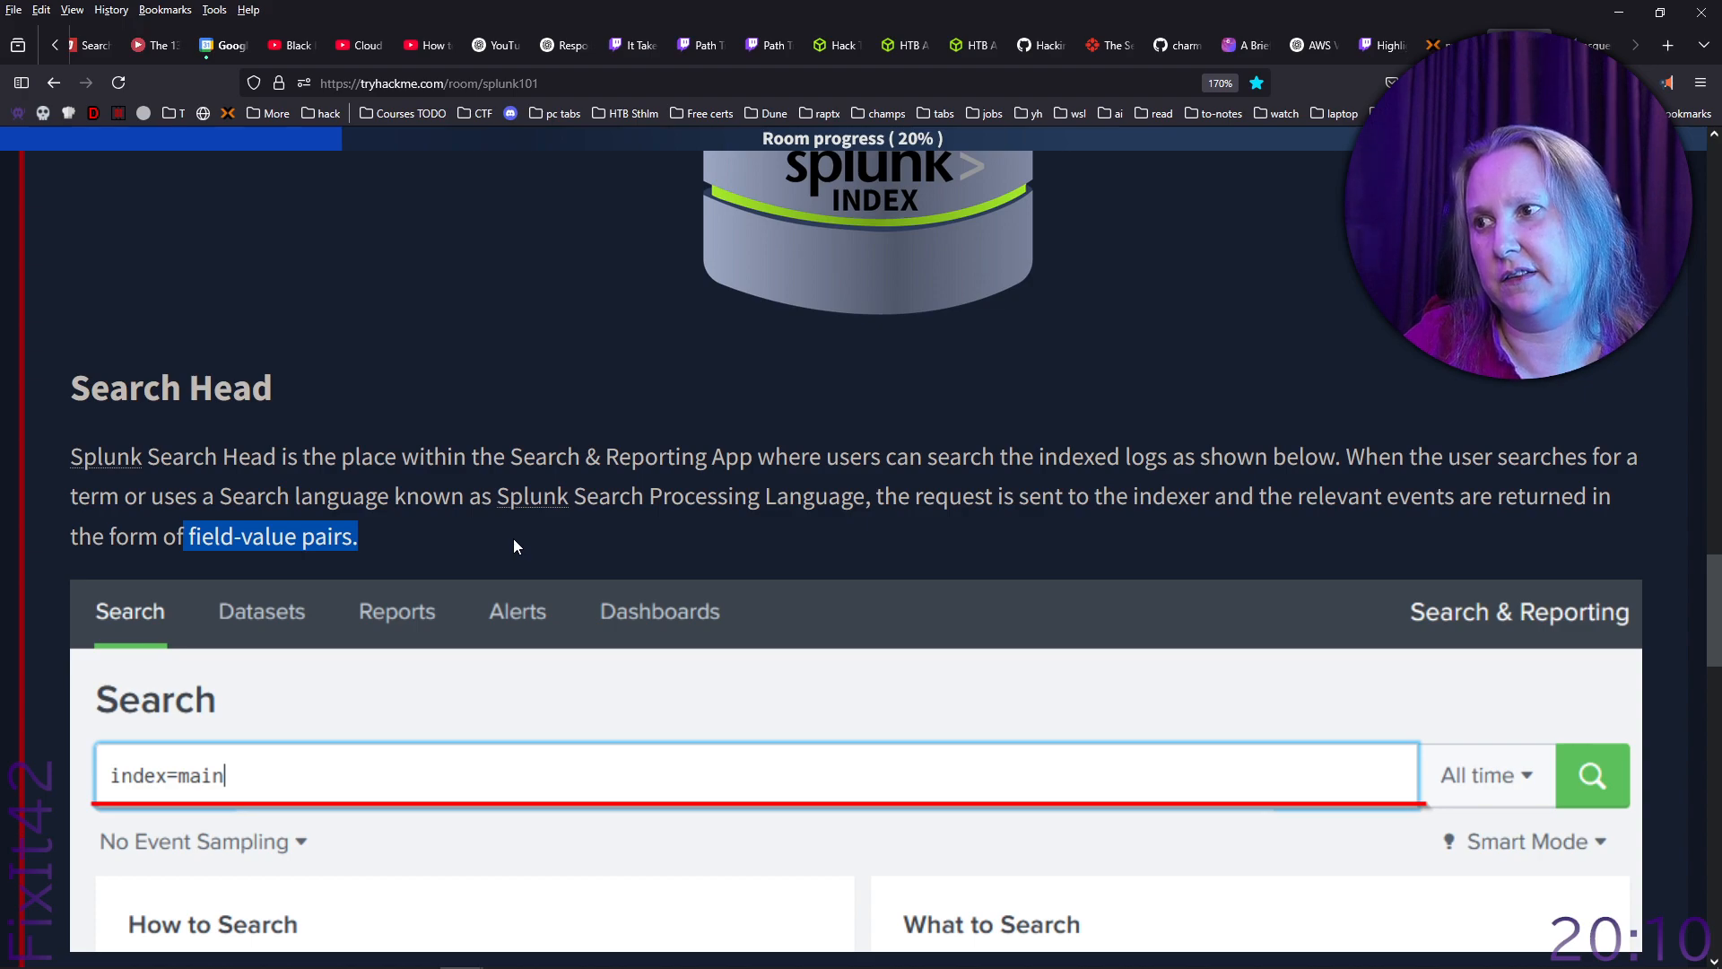
scroll(514, 541, down, 4)
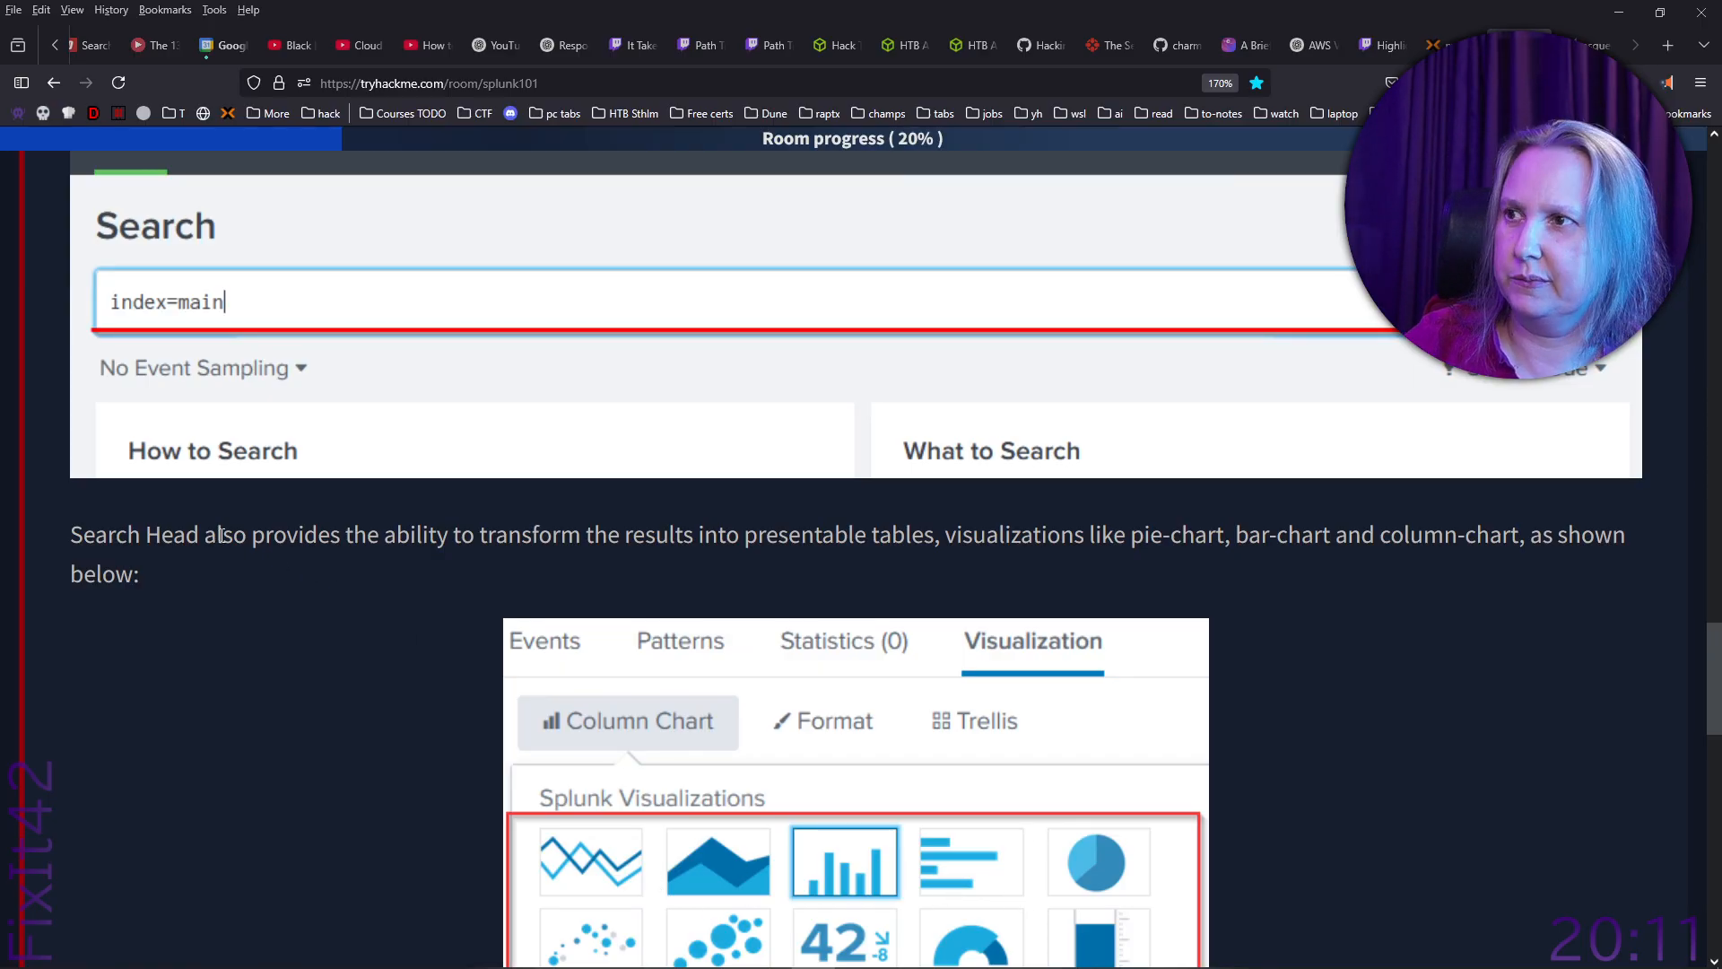
scroll(219, 534, down, 3)
scroll(218, 534, up, 3)
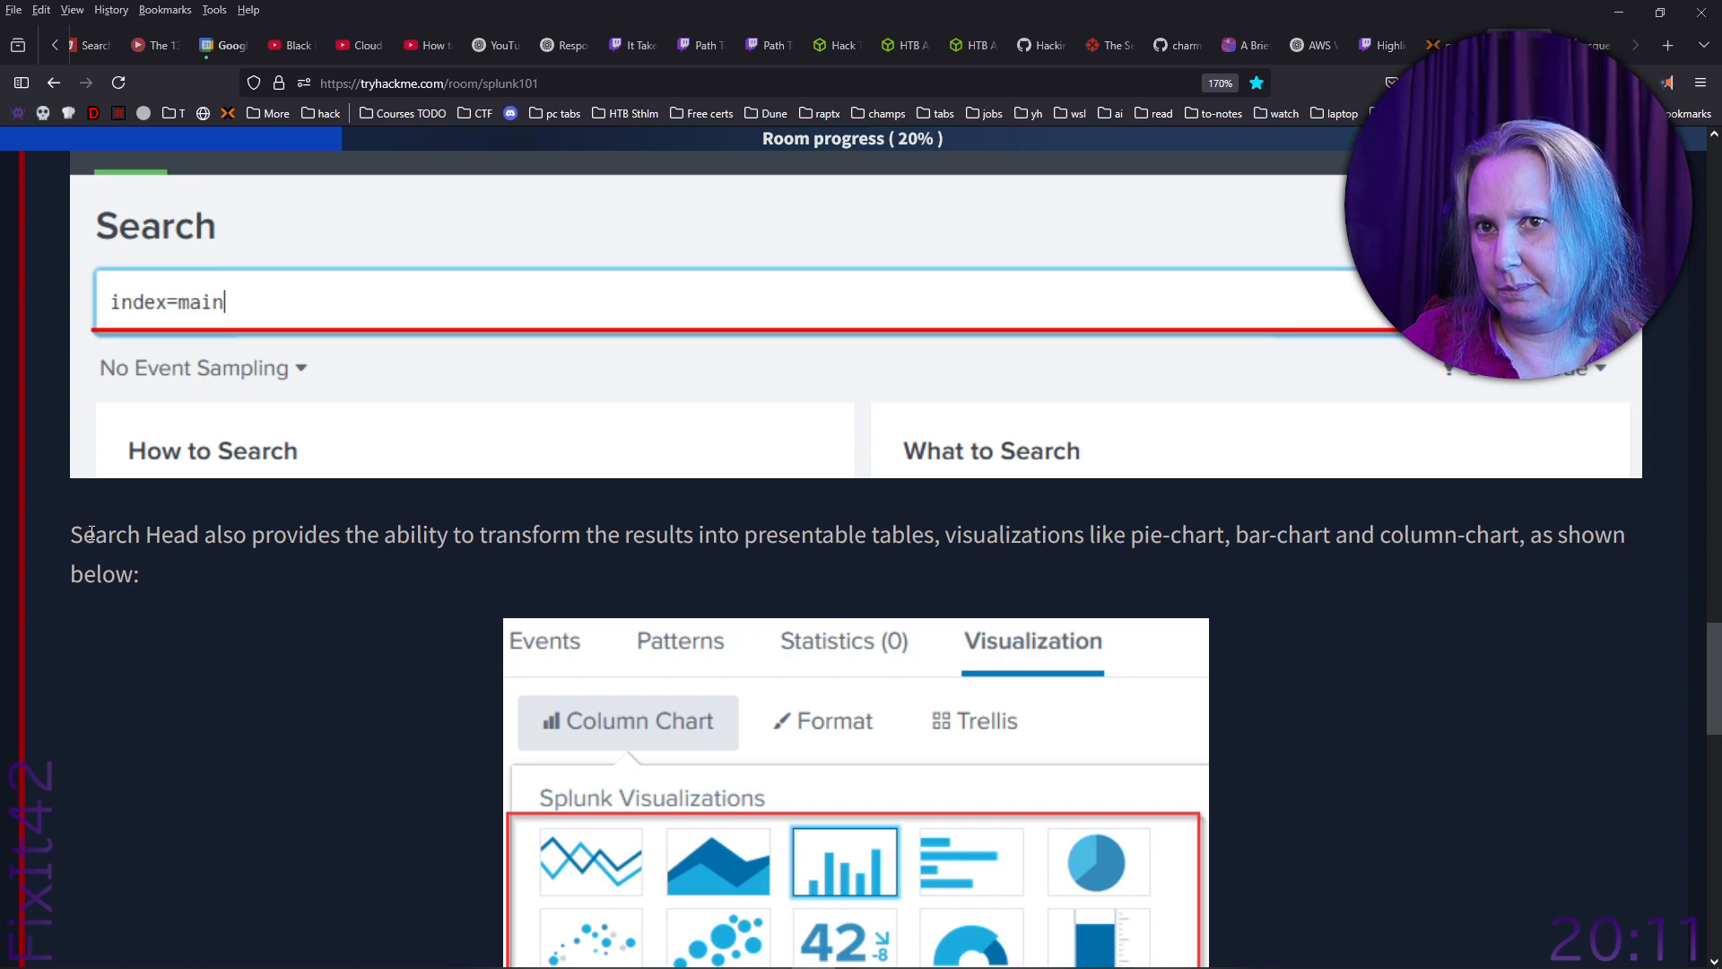
scroll(91, 533, down, 6)
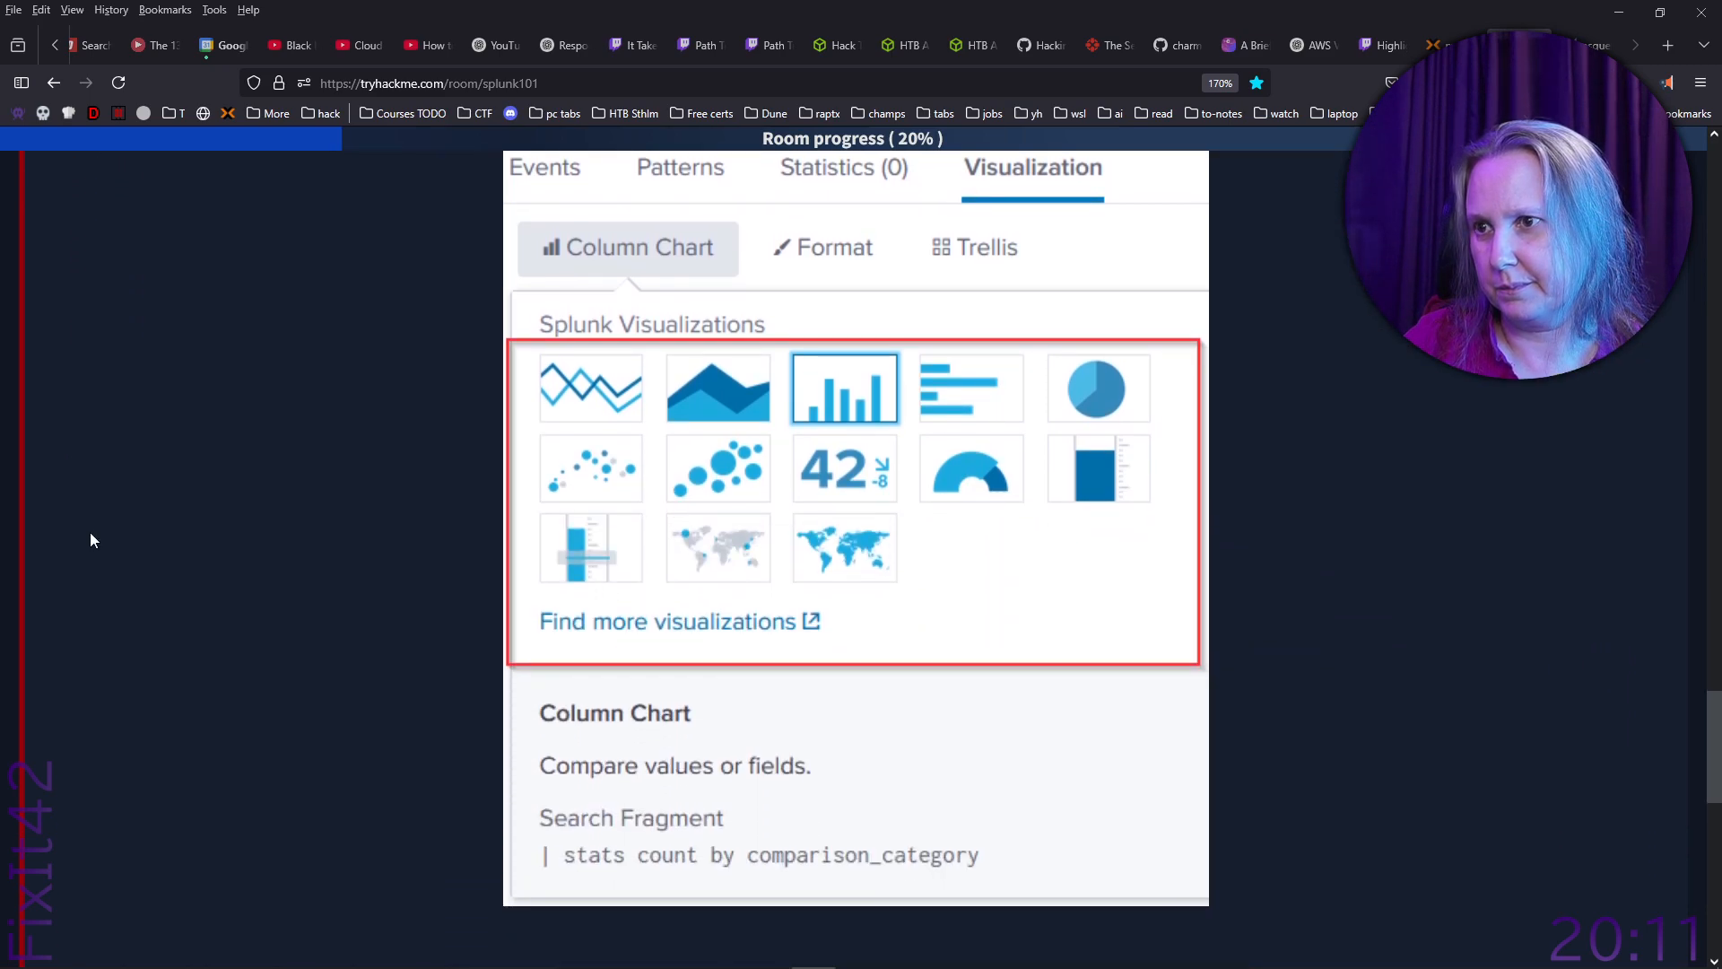
Answer the question about which component collects and sends data over the Splunk instance with "forwarder" and submit it.
scroll(91, 539, down, 3)
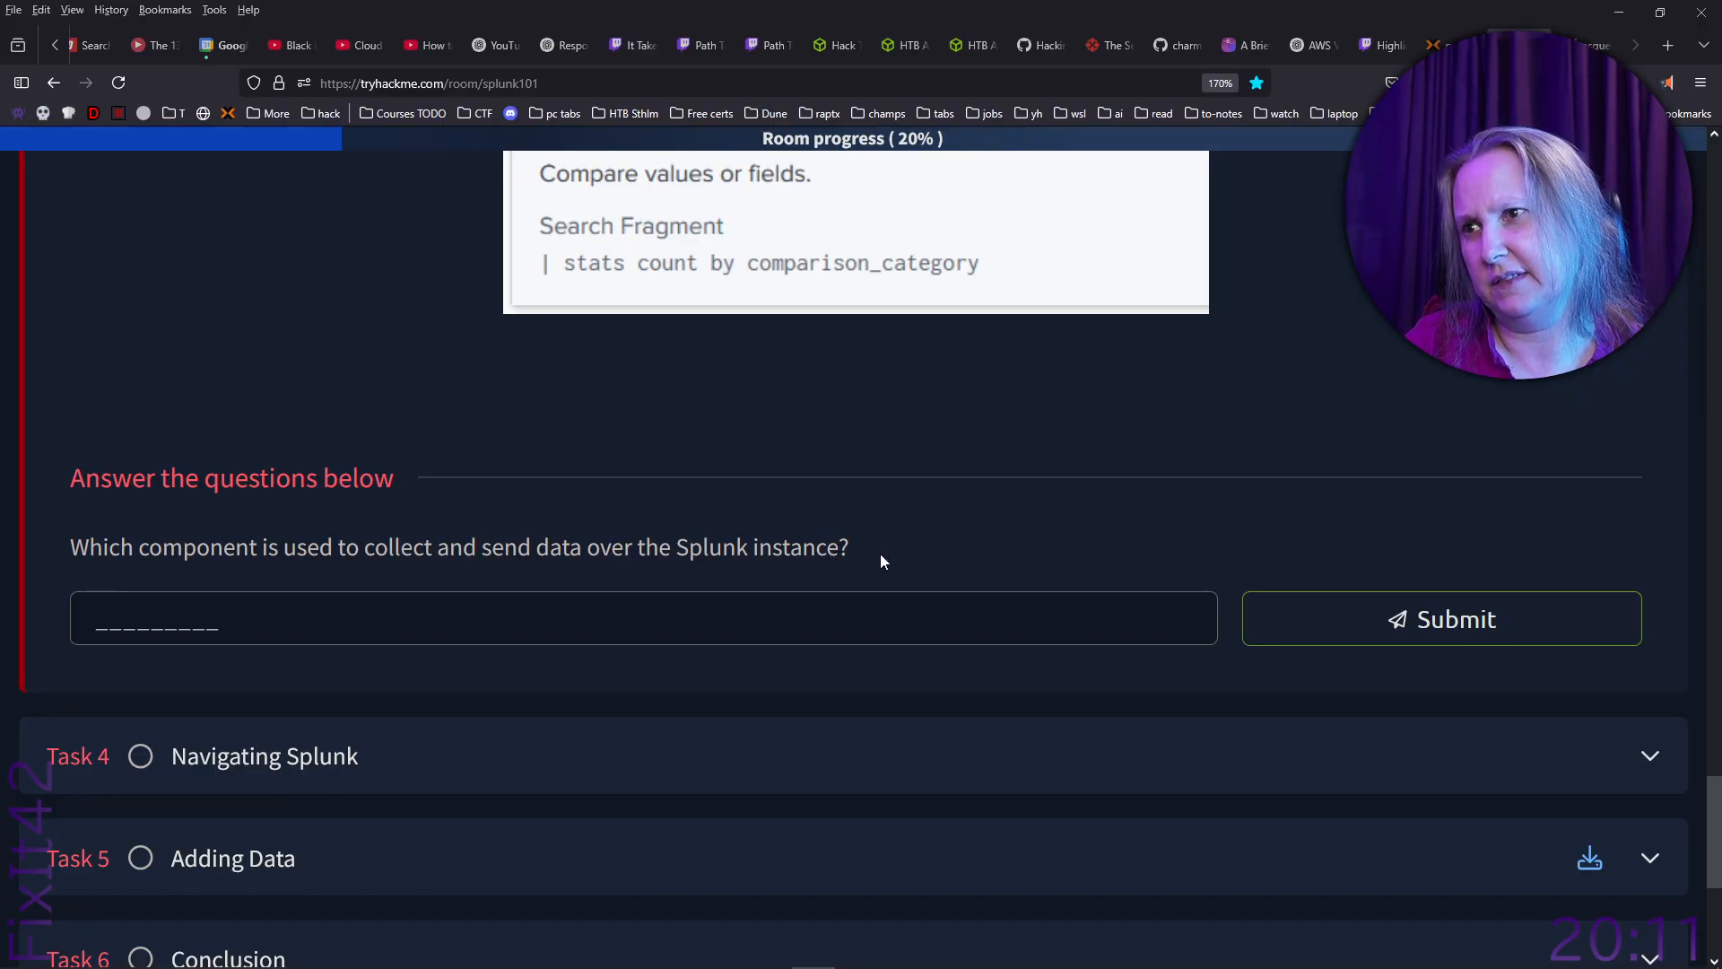
click(375, 621)
text(f)
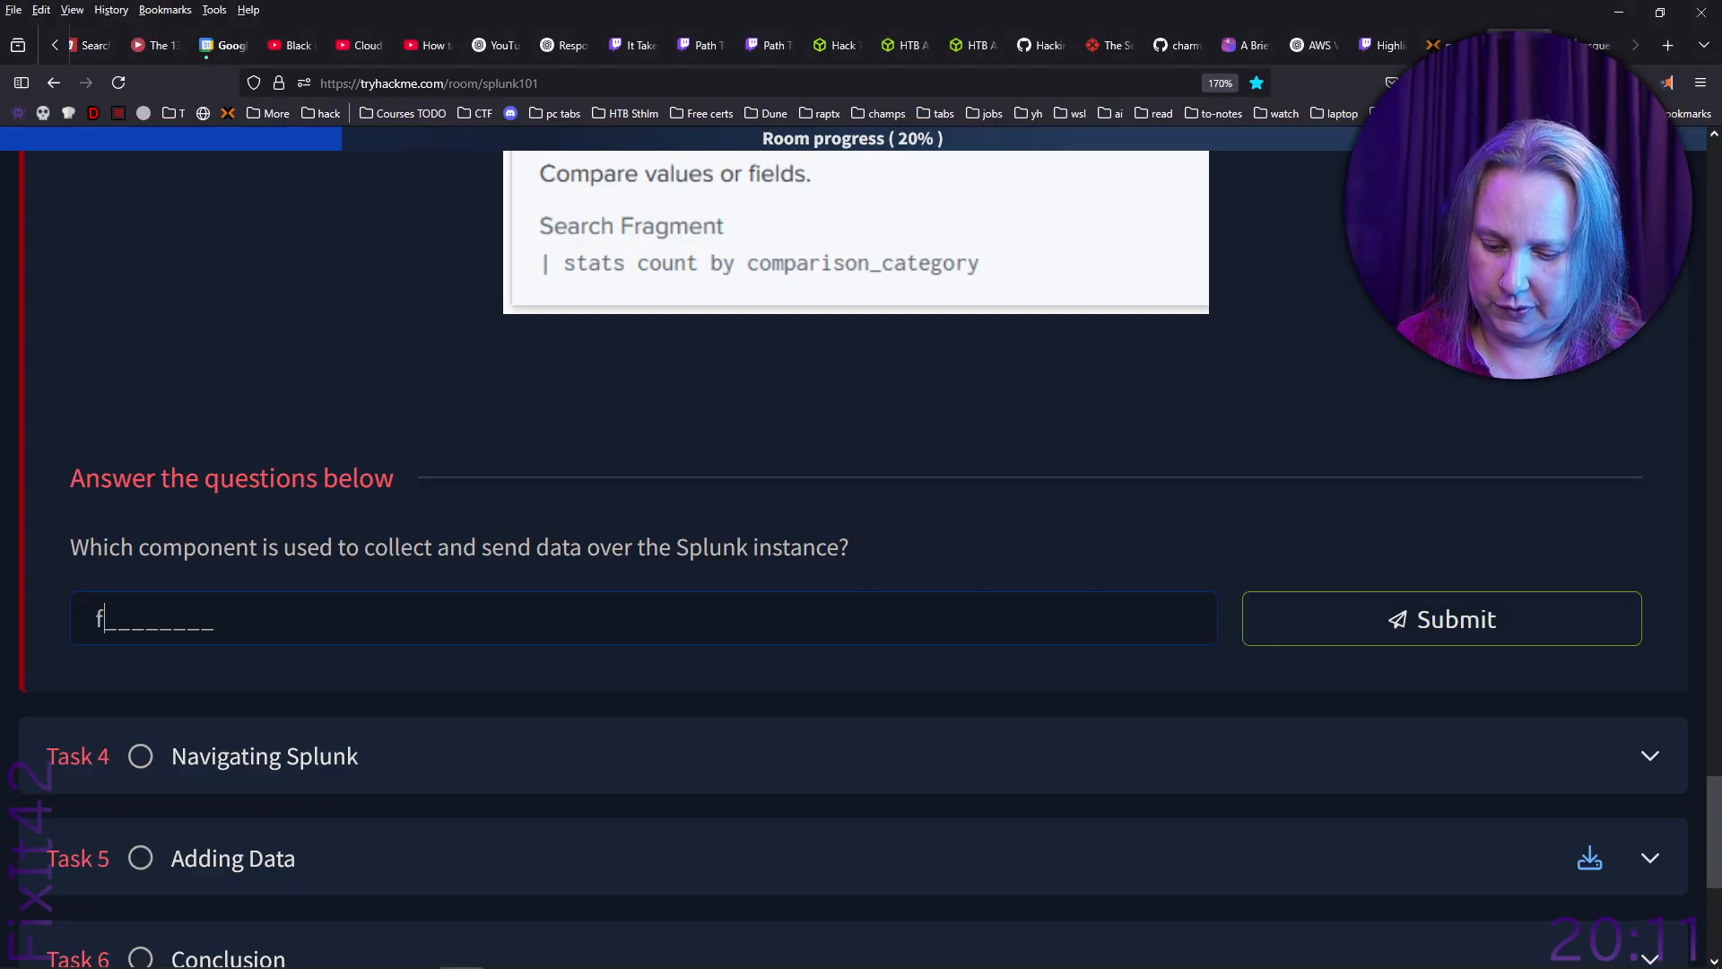
text(orwarder)
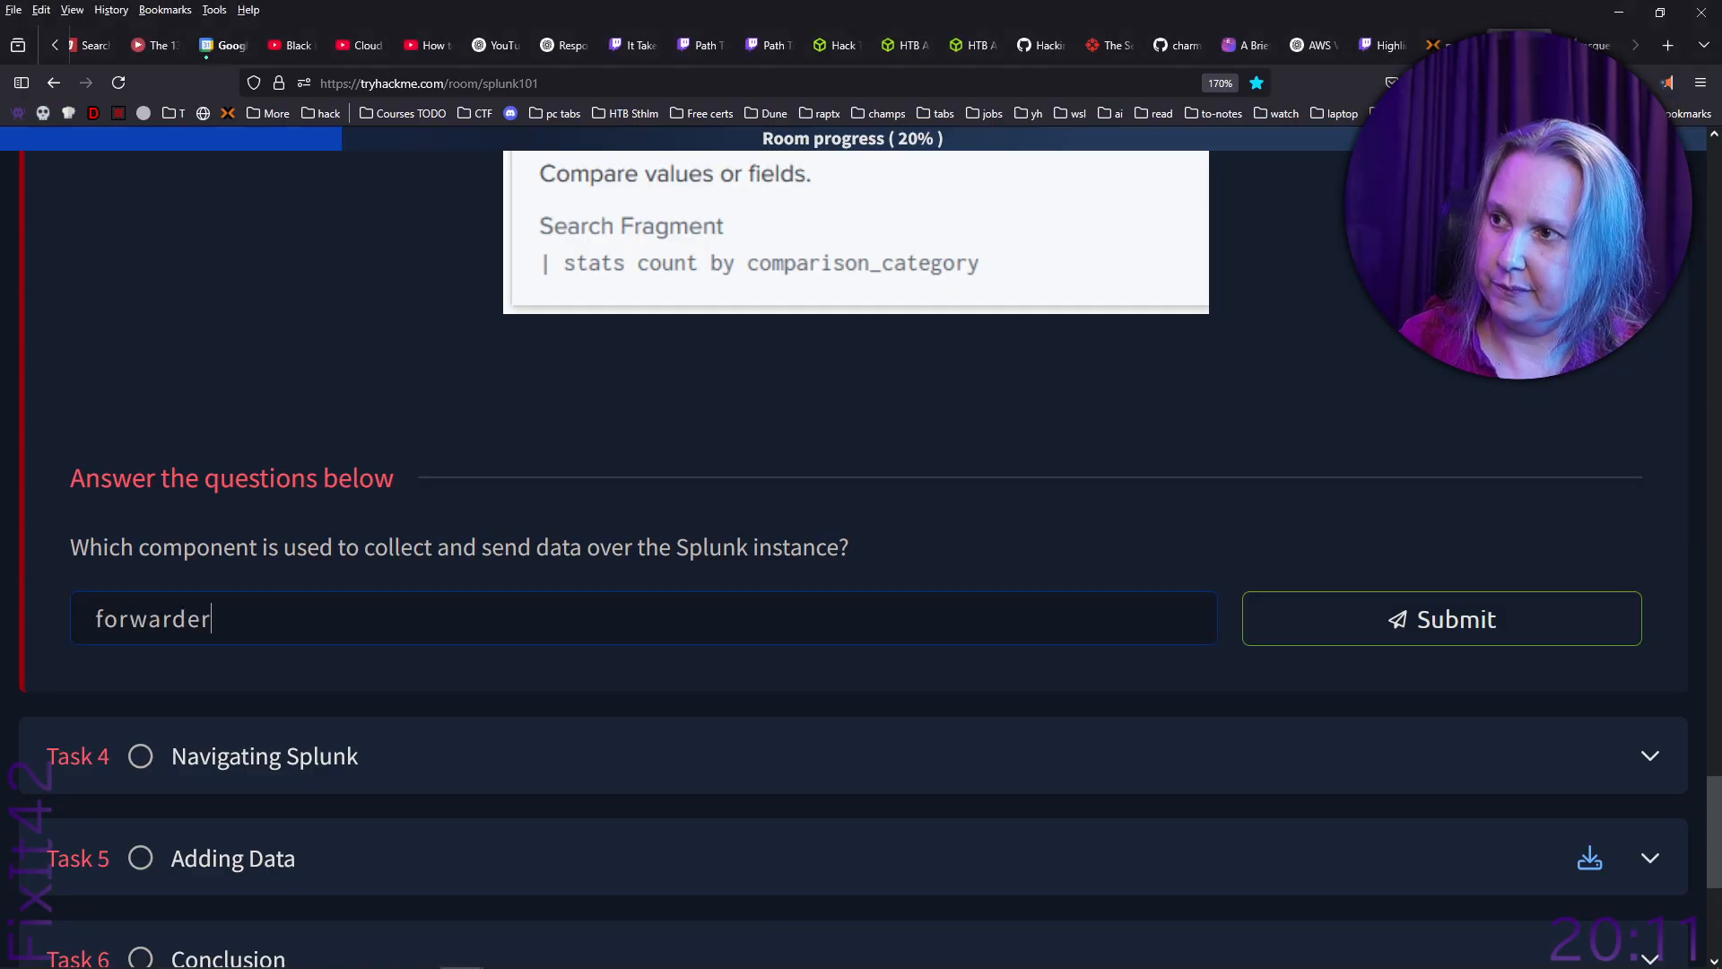
key(Return)
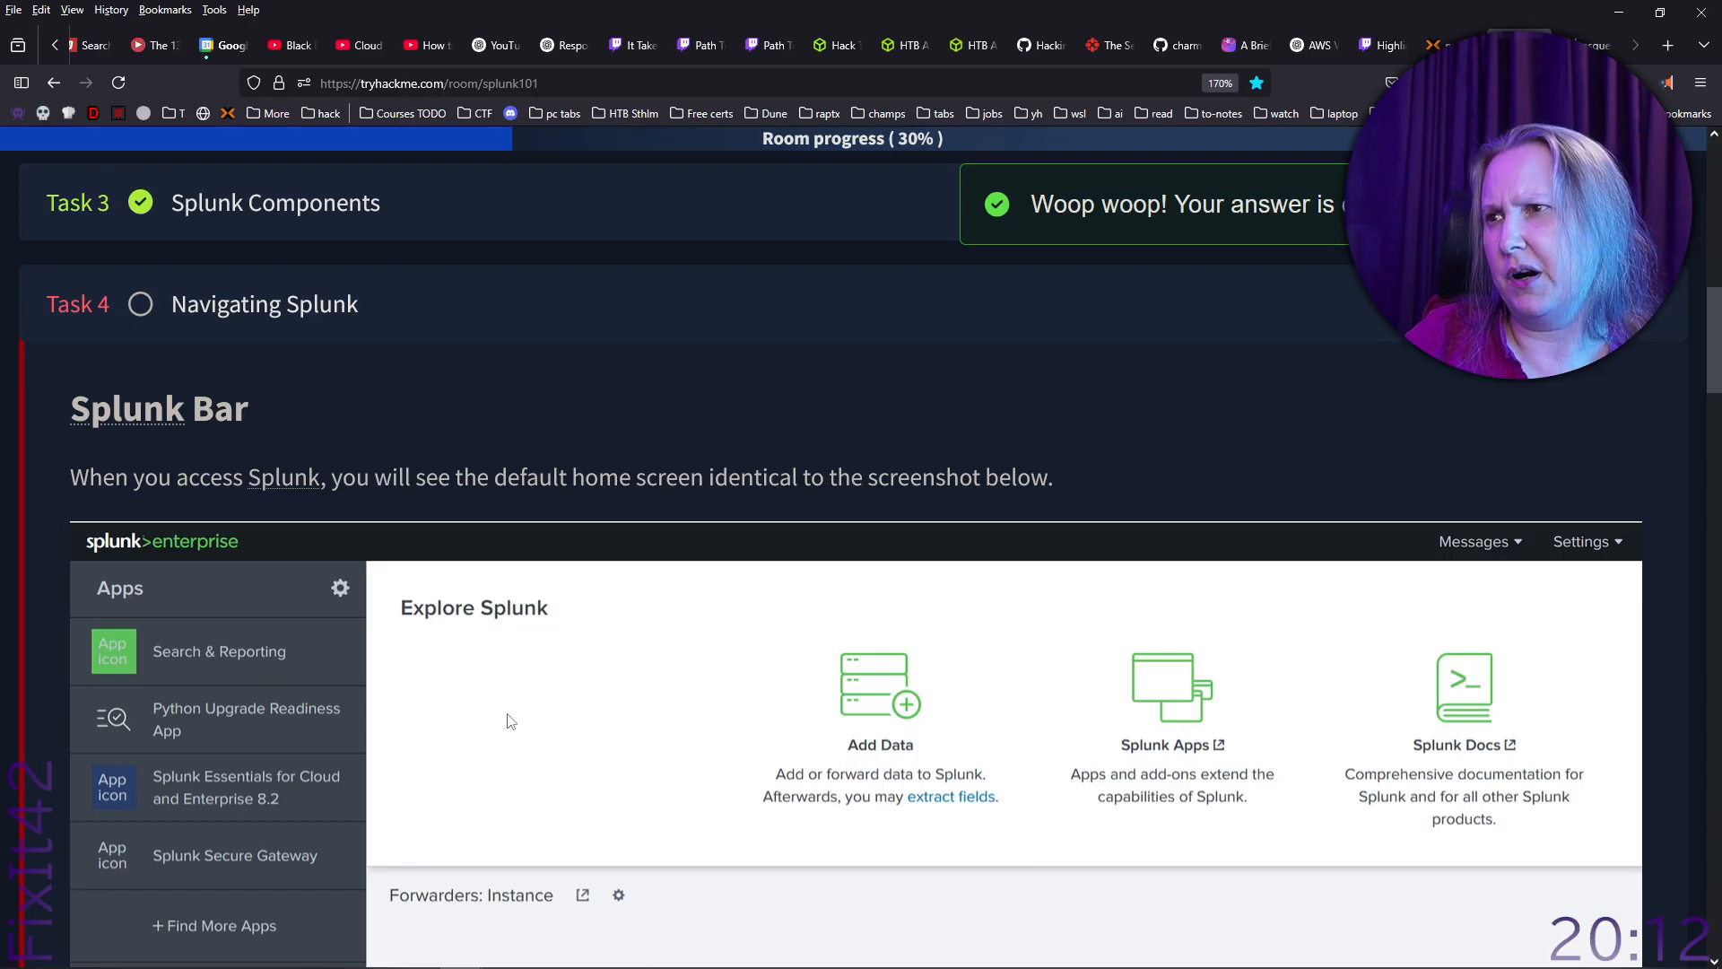
scroll(478, 732, down, 2)
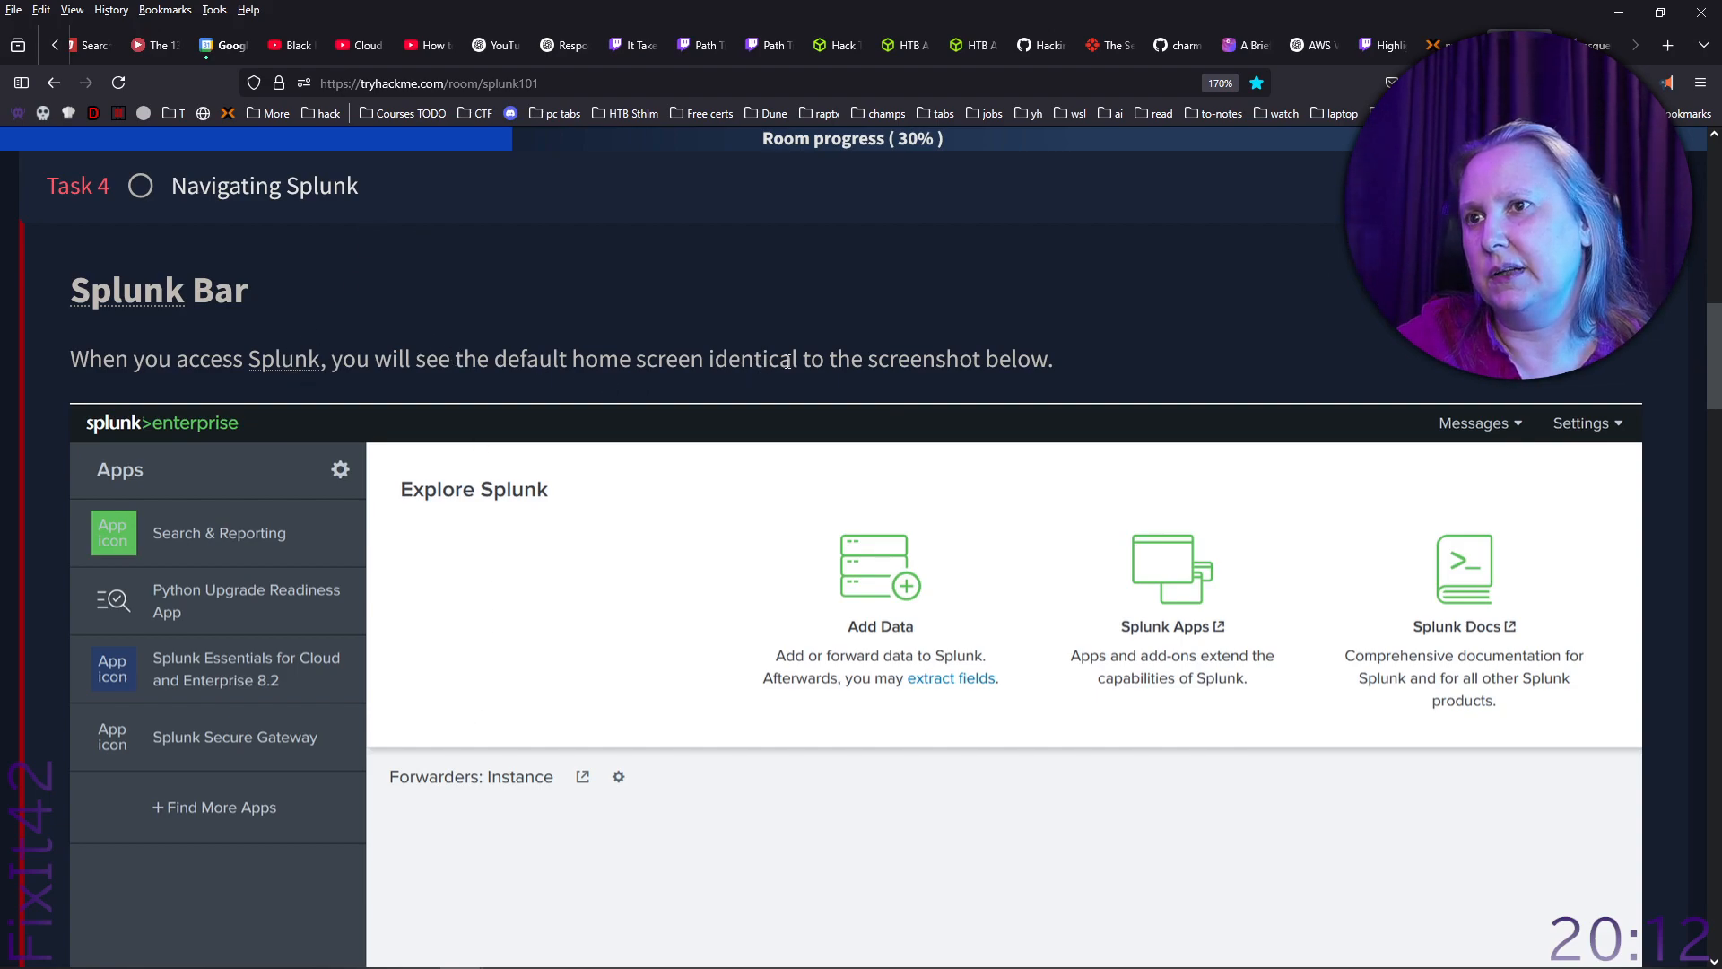
scroll(809, 359, up, 5)
scroll(809, 359, up, 1)
click(544, 450)
scroll(558, 445, down, 5)
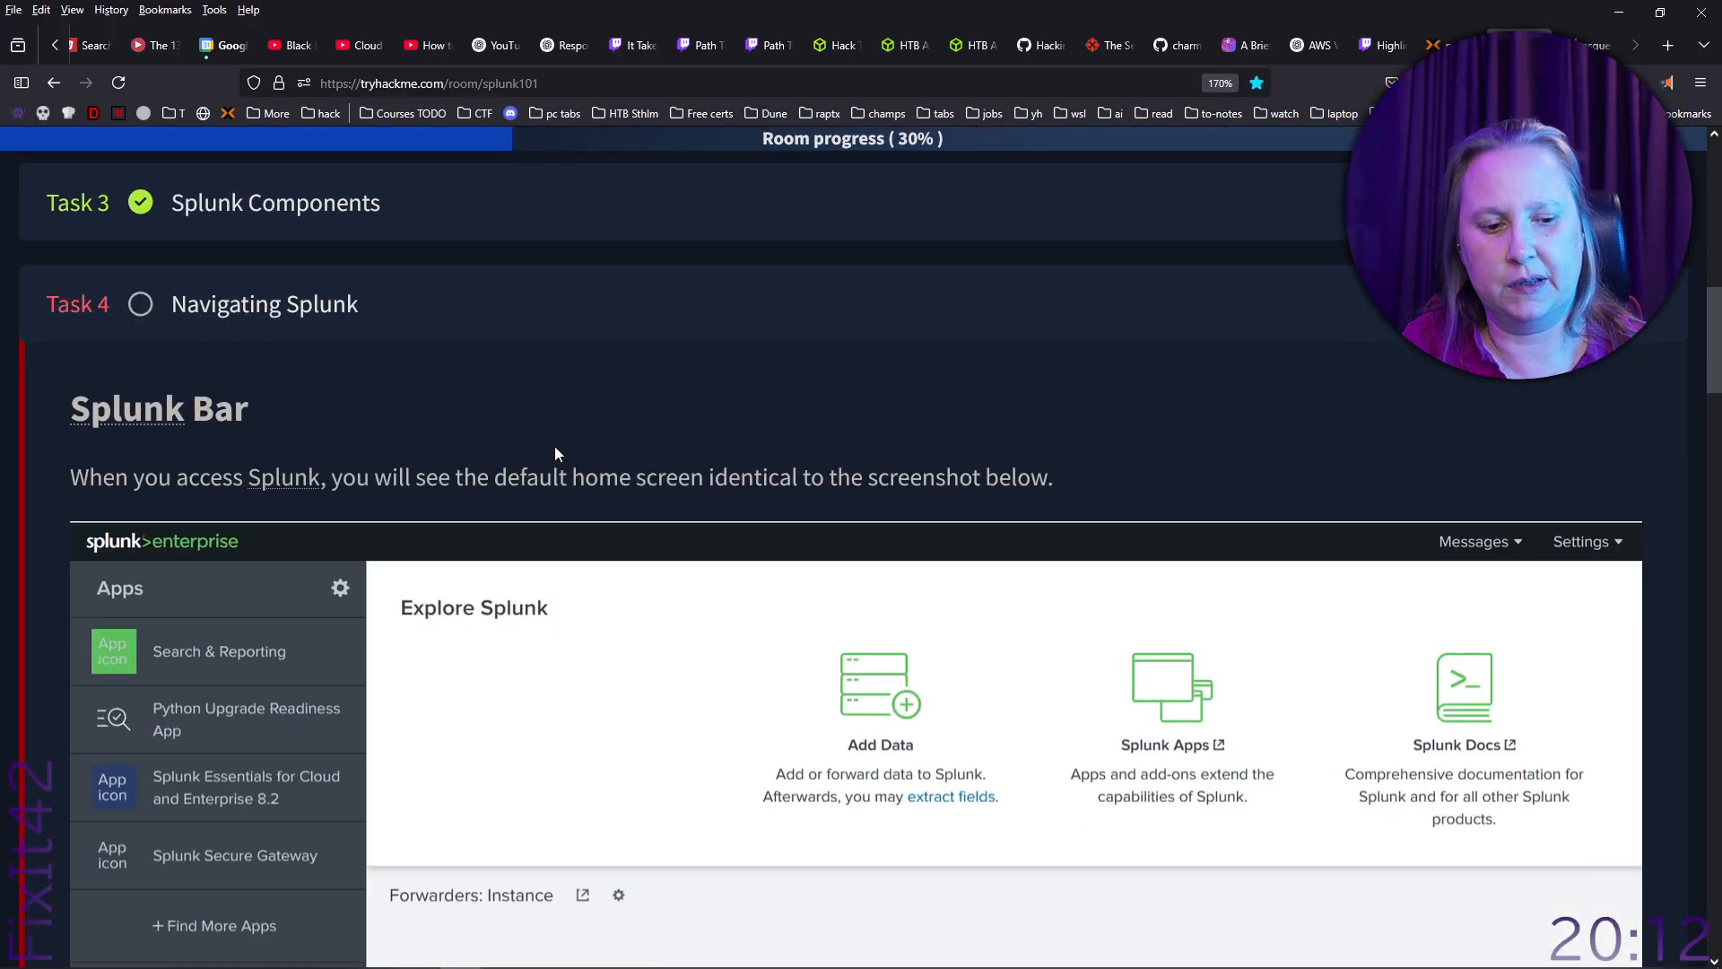
key(alt+Tab)
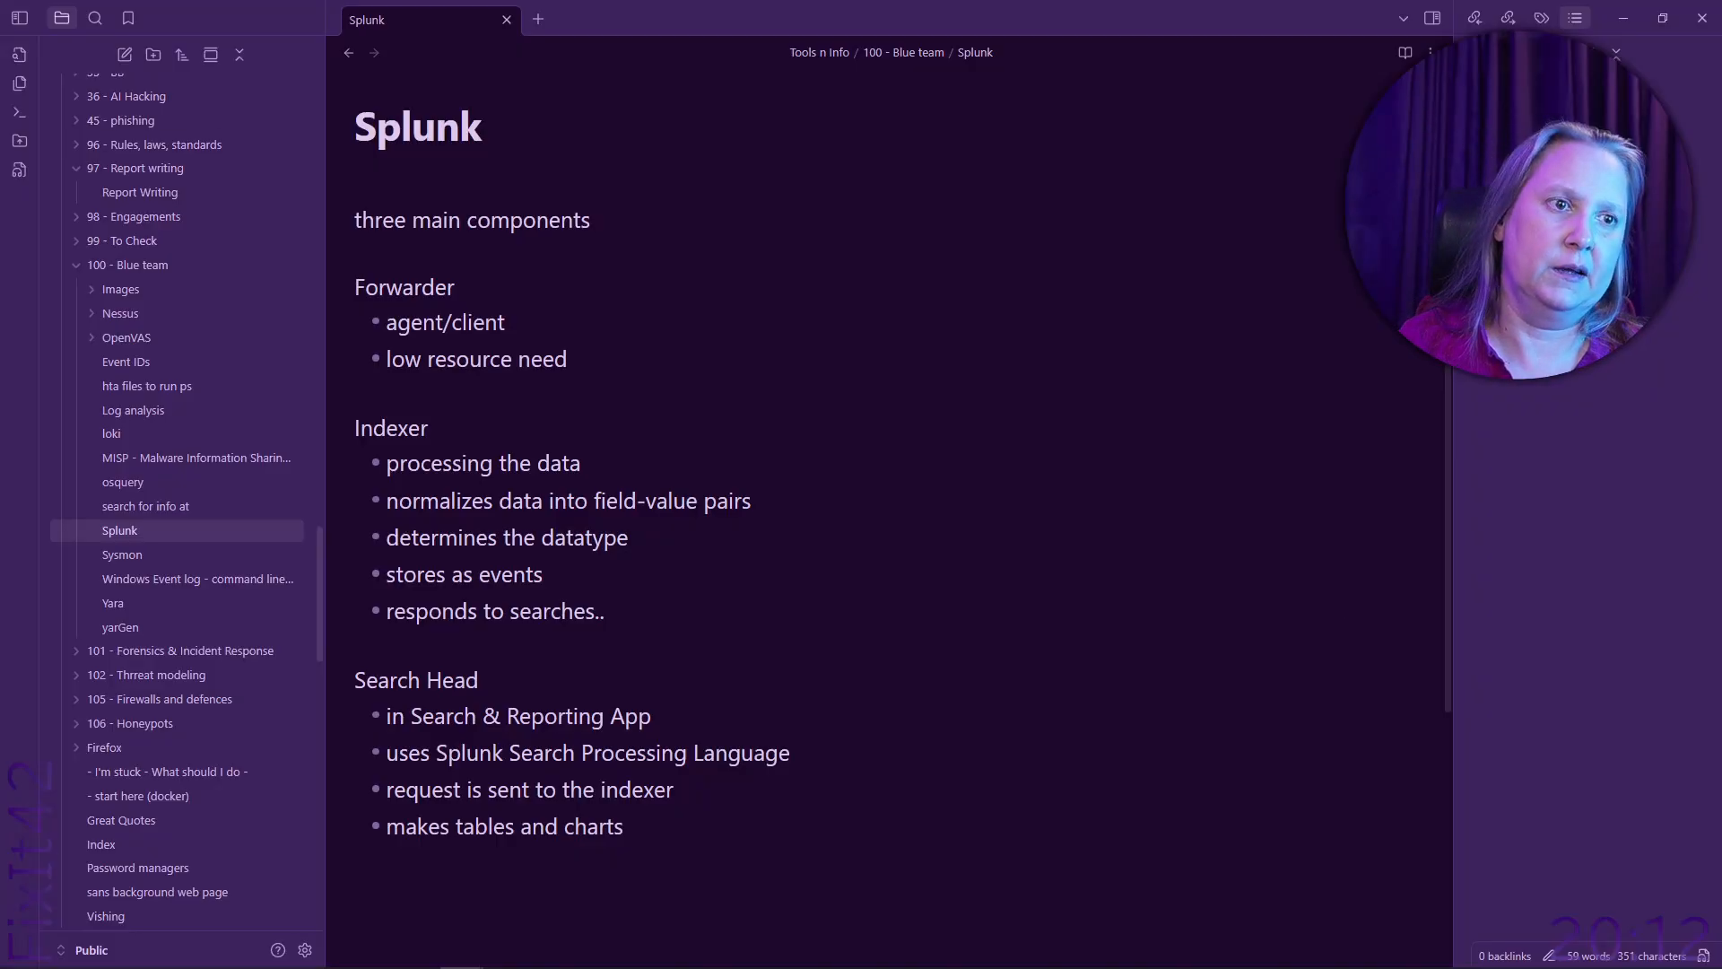
Switch to the Kali virtual machine, launch Firefox there and select its Sysinternals Suite window.
click(1032, 950)
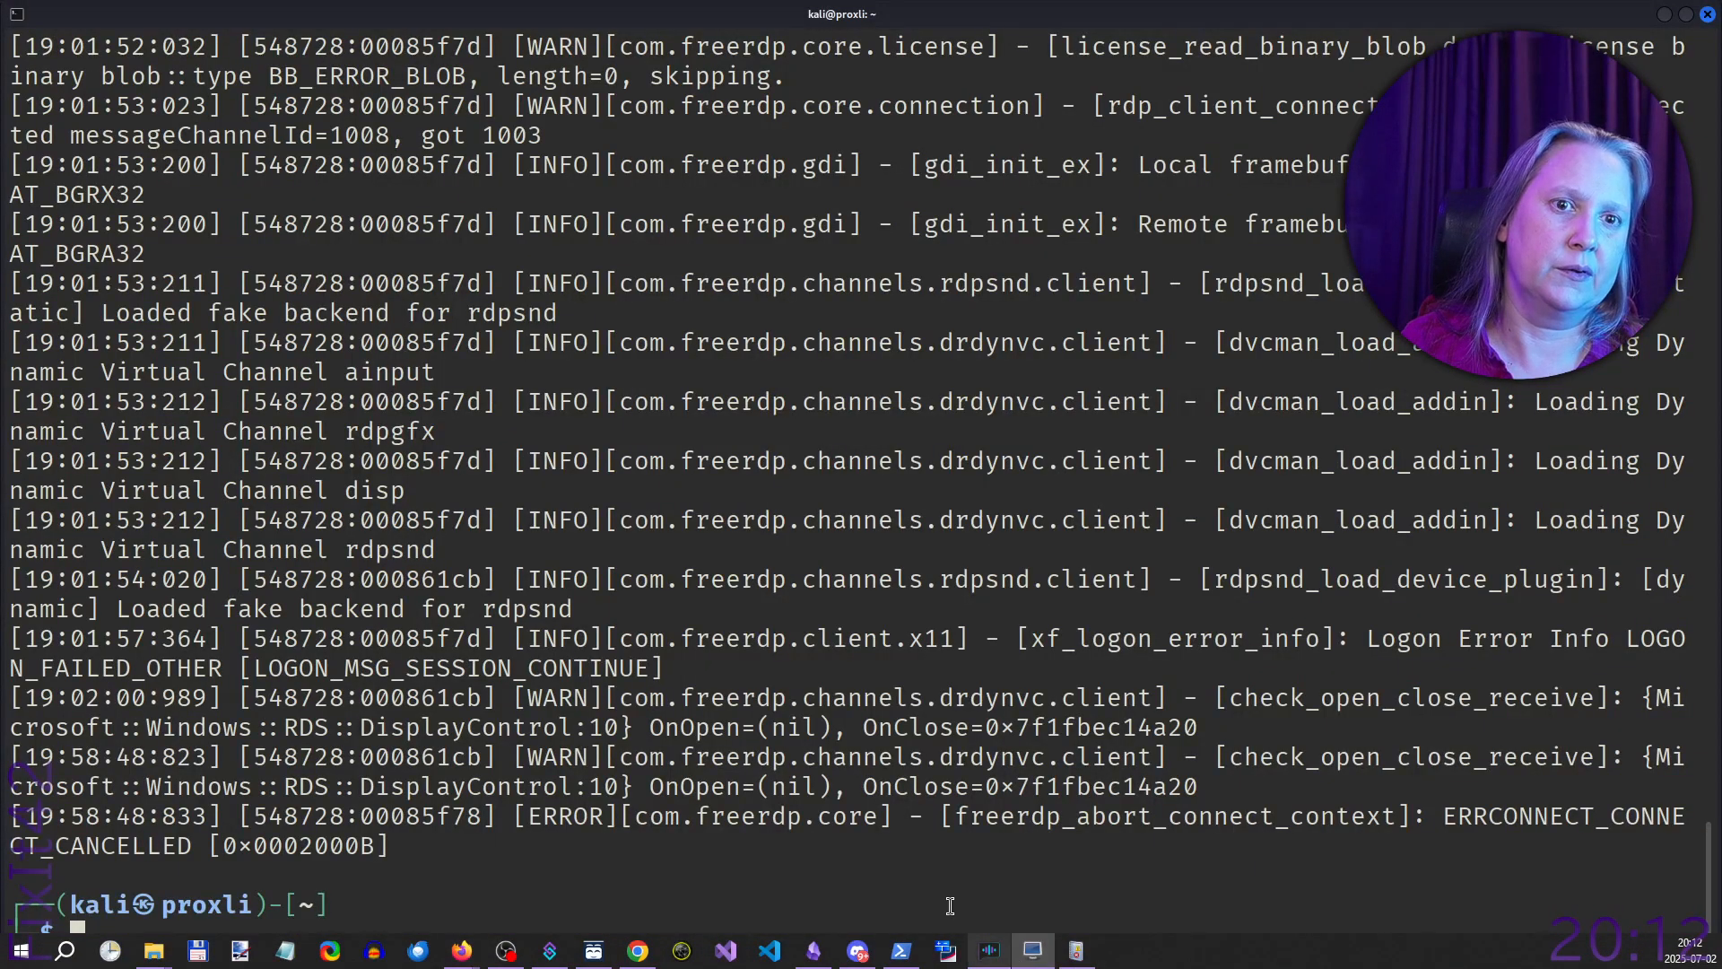
scroll(388, 210, up, 3)
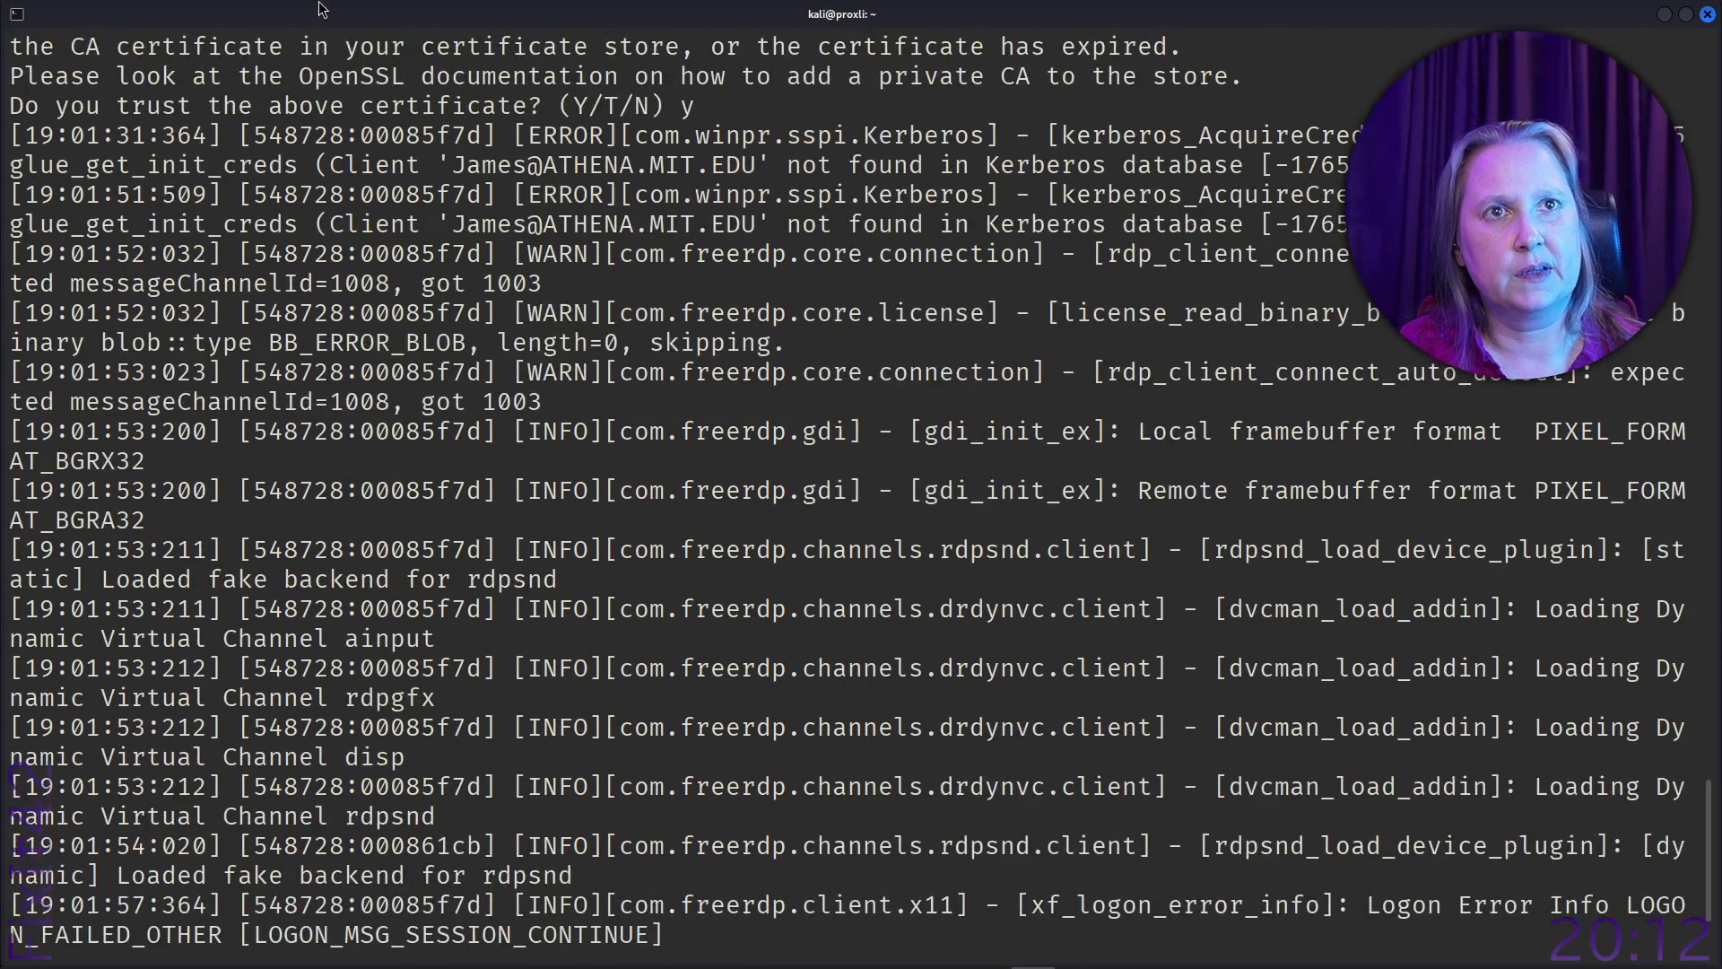
scroll(355, 742, down, 3)
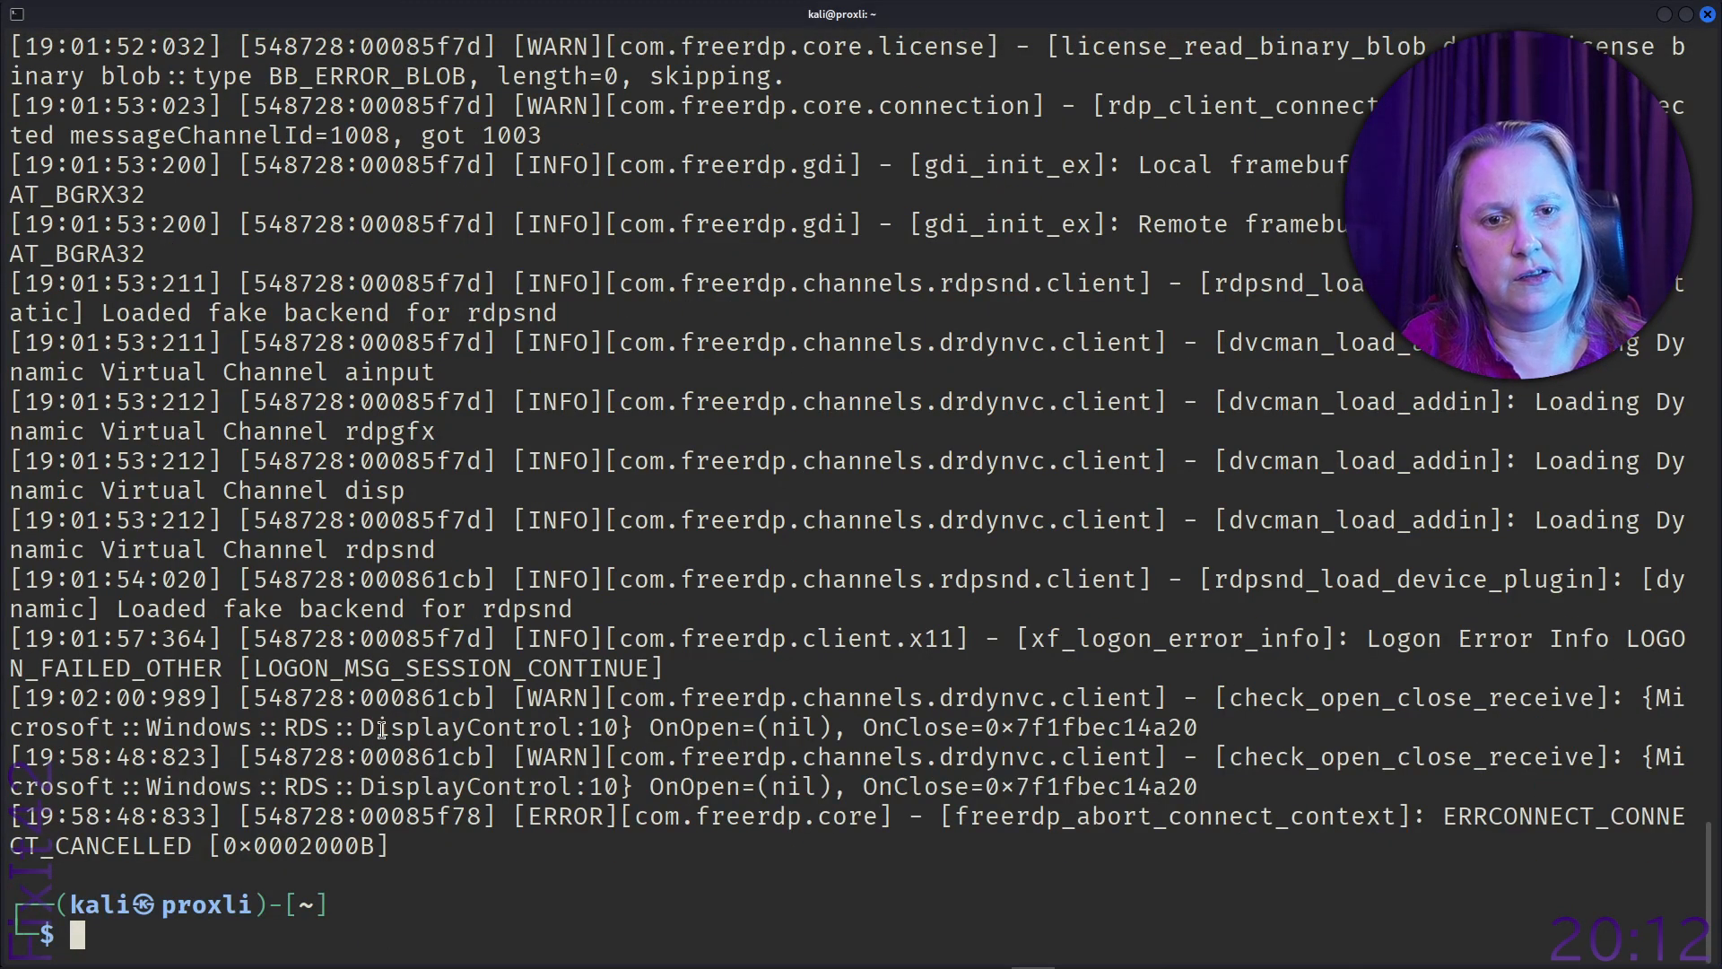
key(Up)
mouse_move(352, 3)
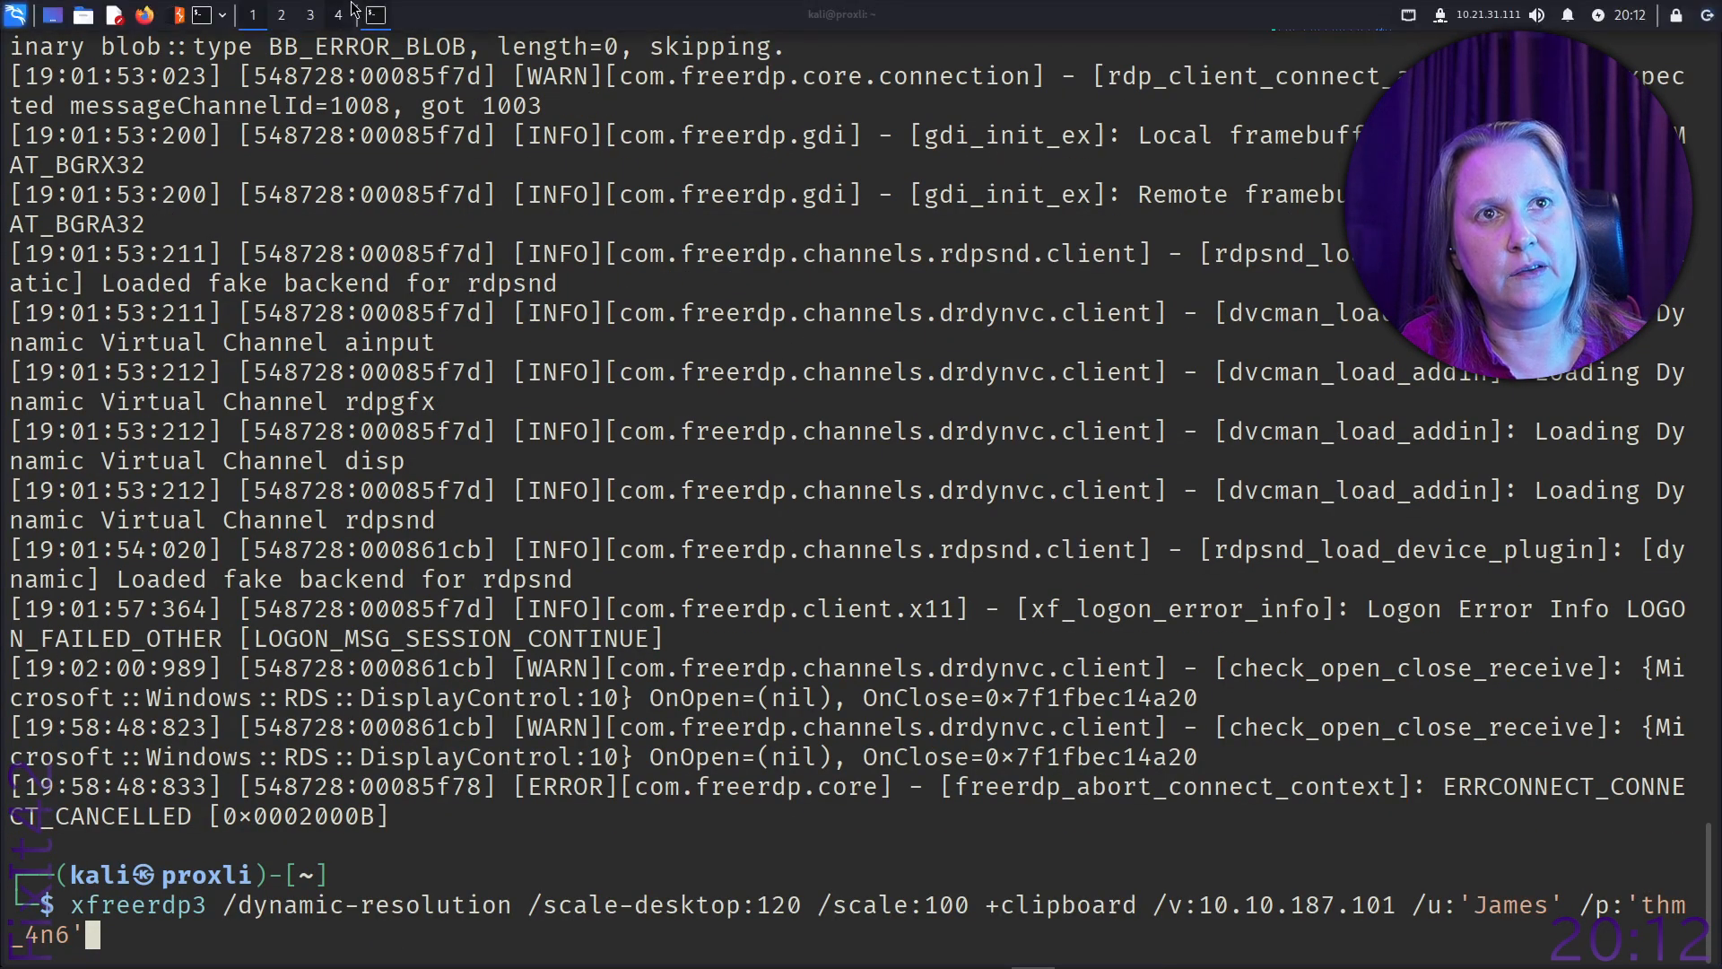
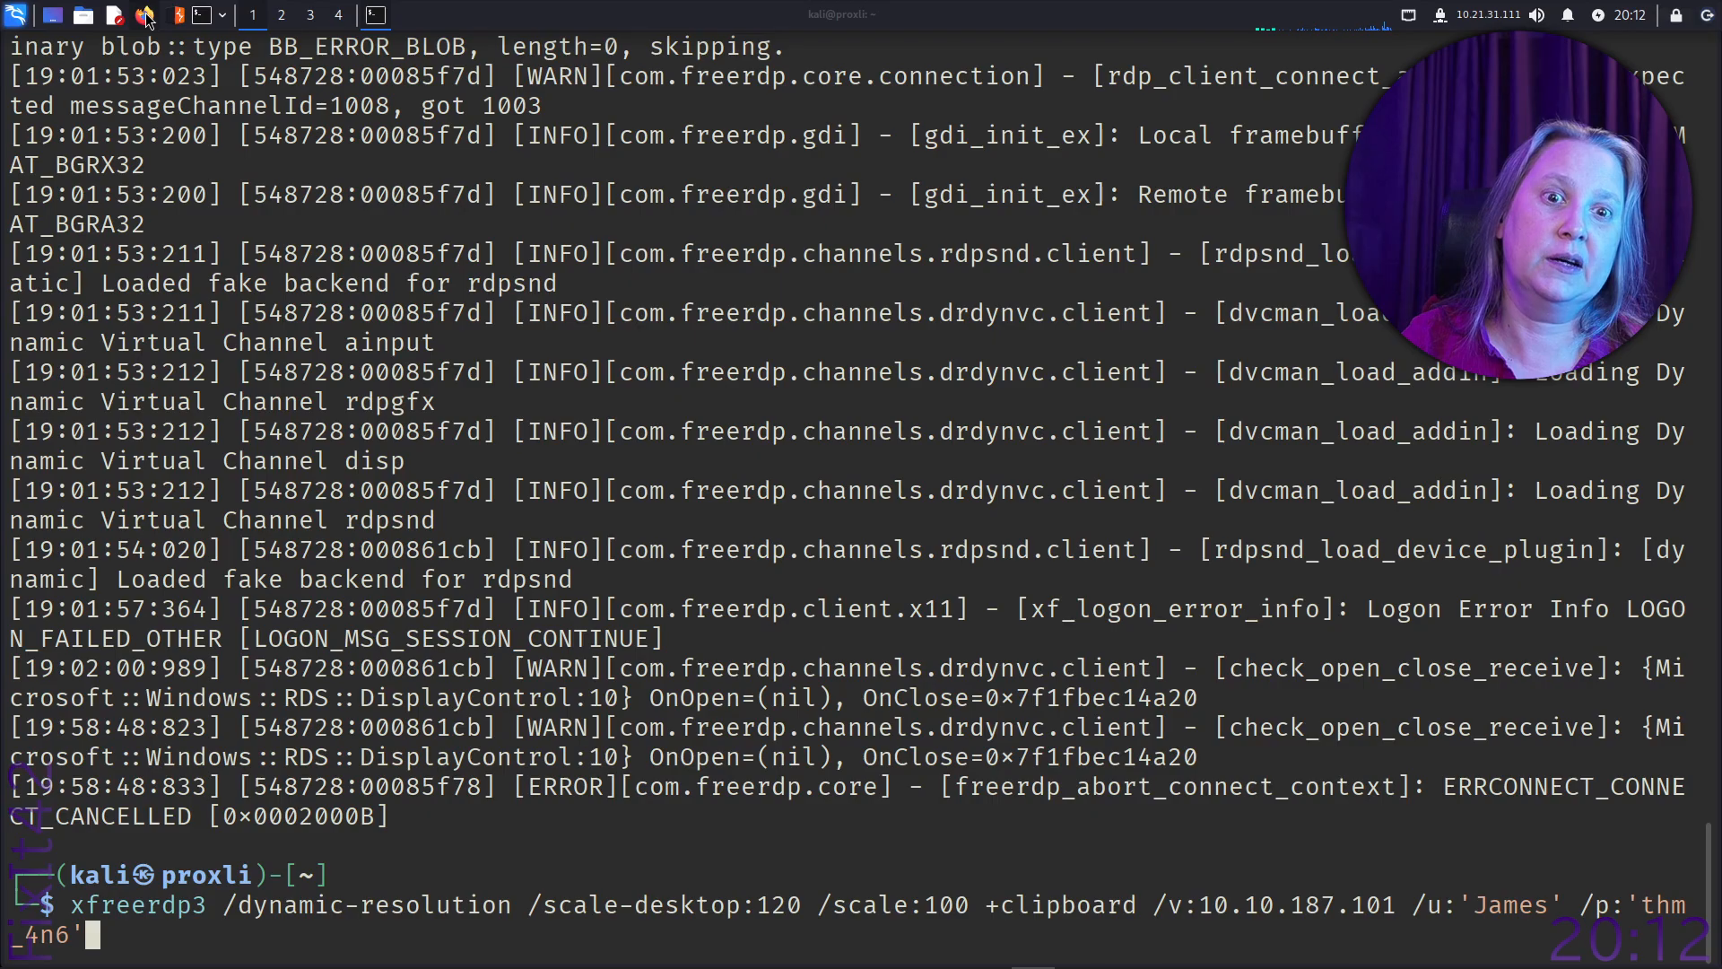
click(145, 17)
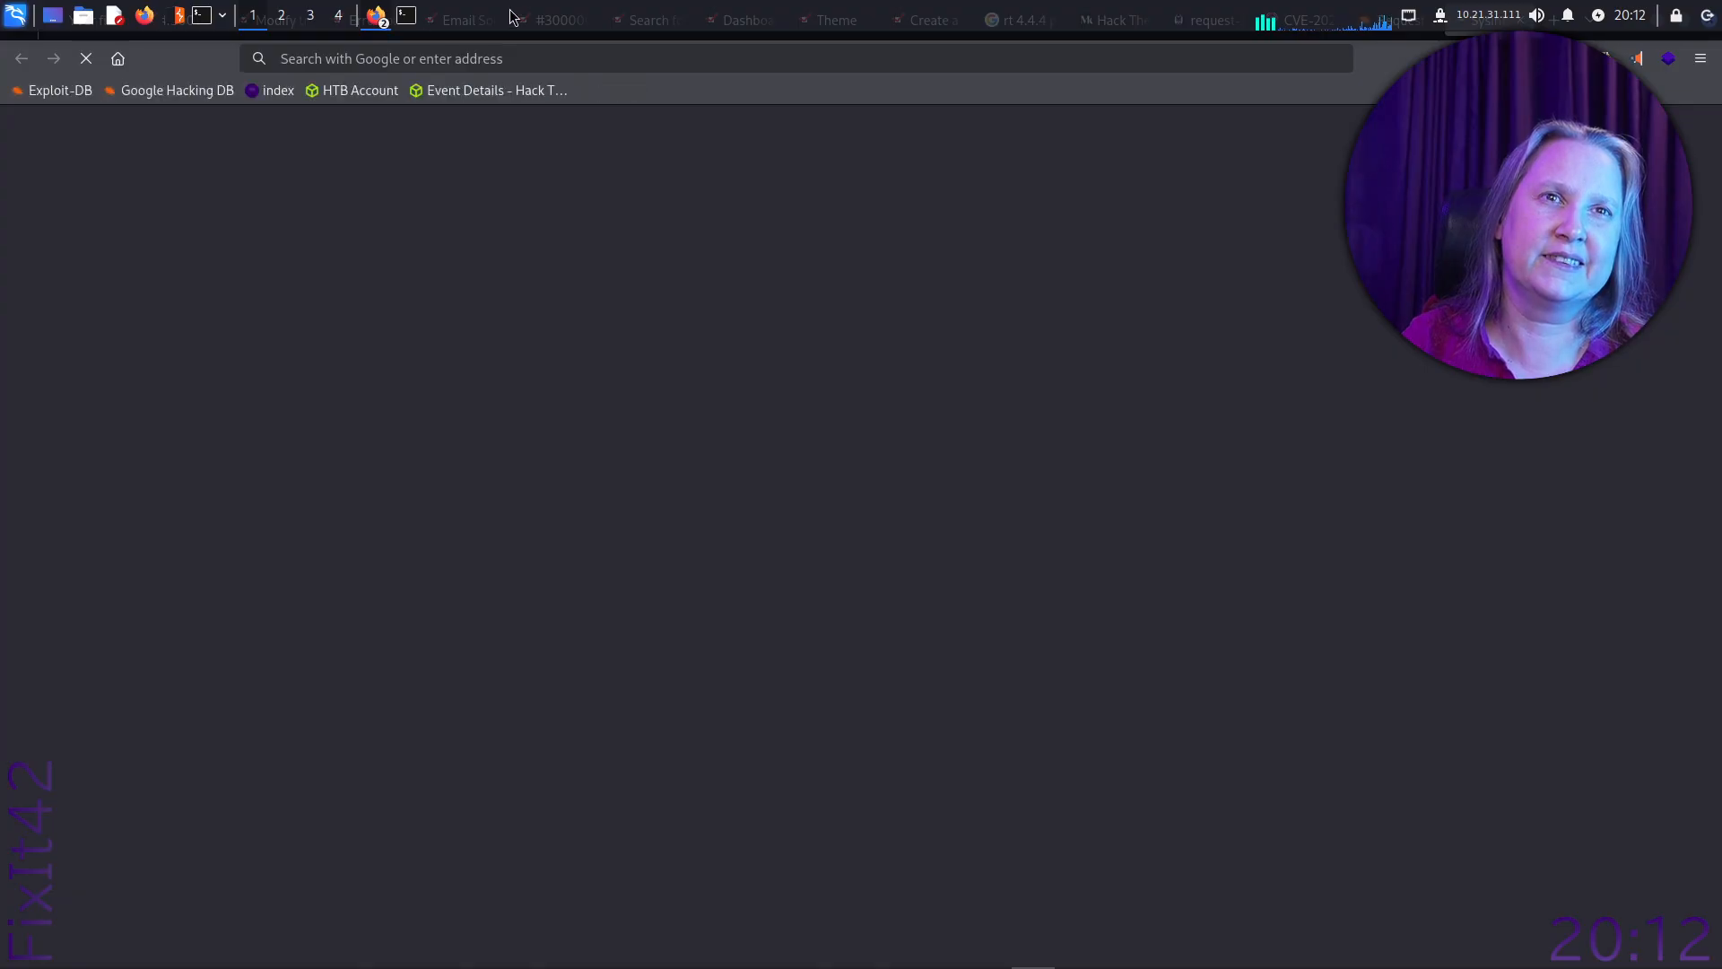
click(382, 20)
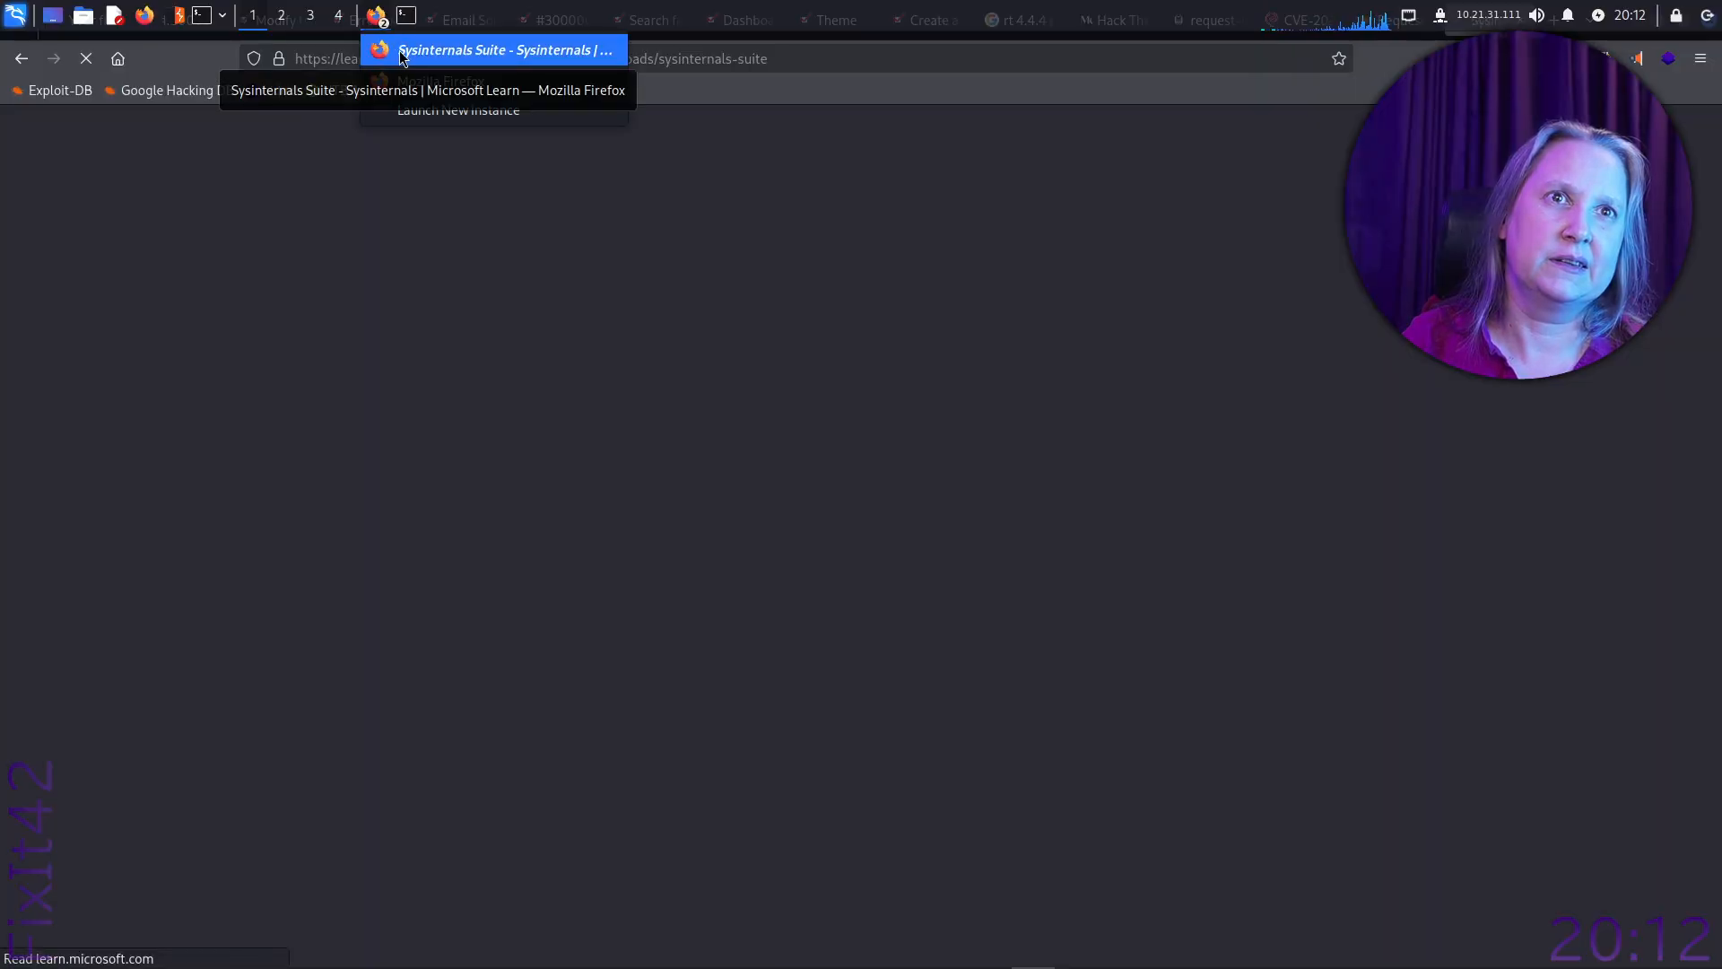
click(399, 49)
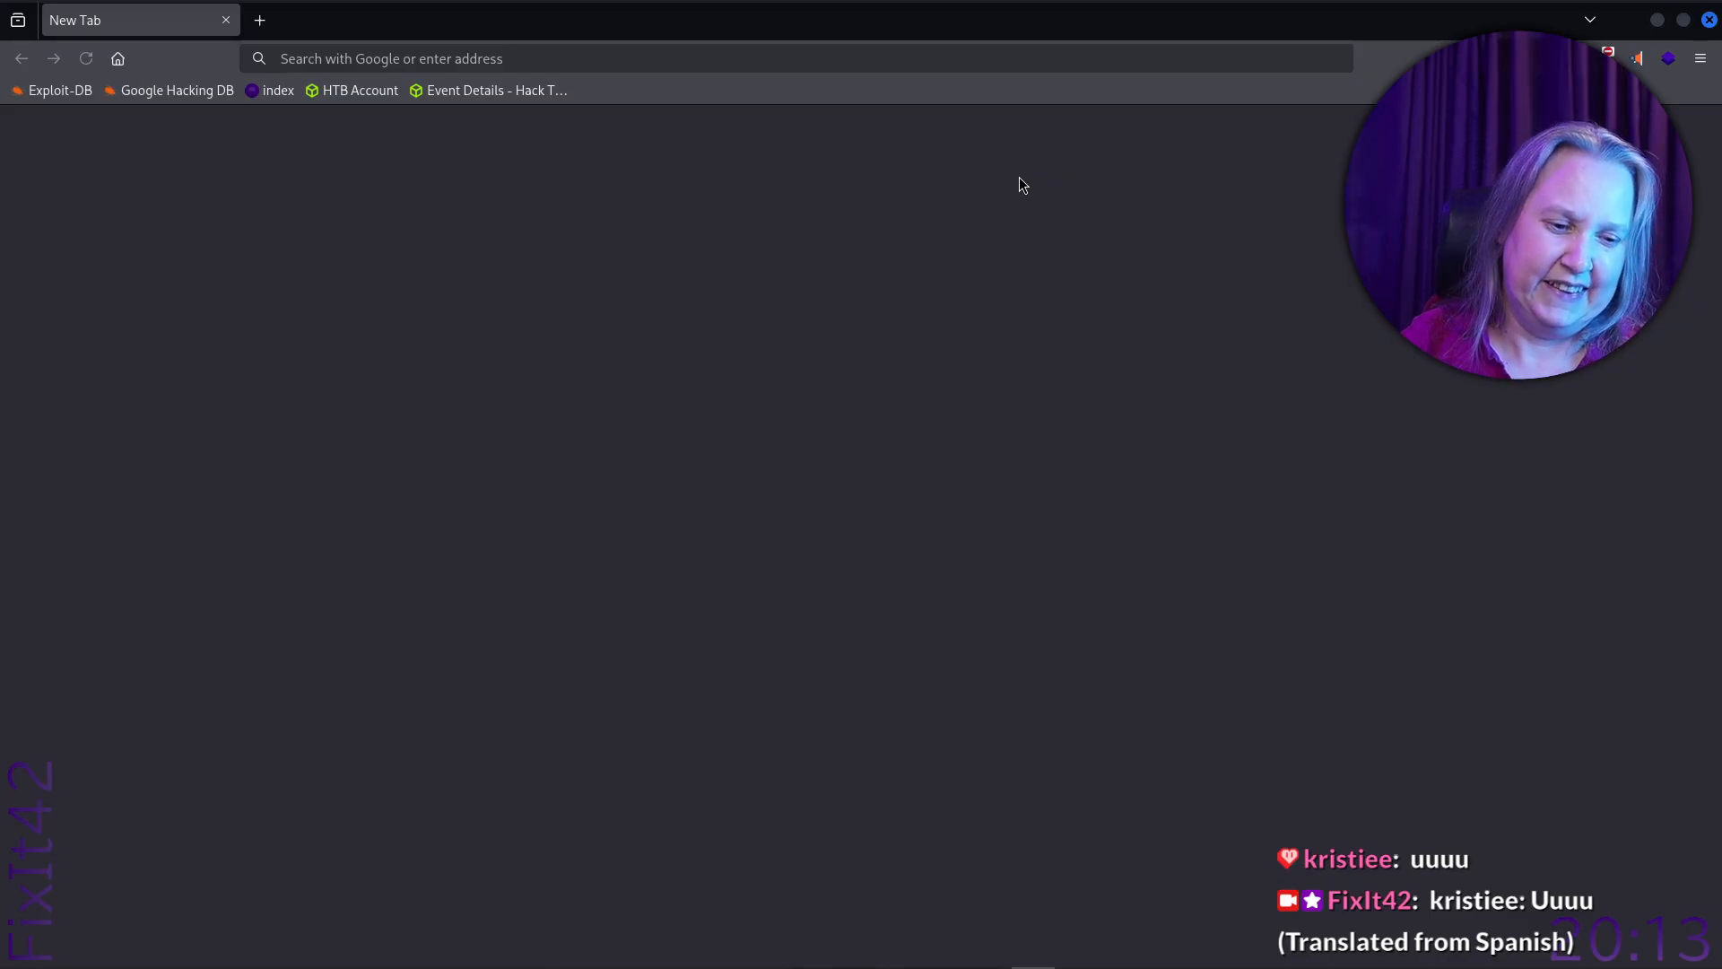
Open the Splunk instance at 10.10.90.171 in the Kali browser and check the room's picture of the default home screen.
key(alt+Tab)
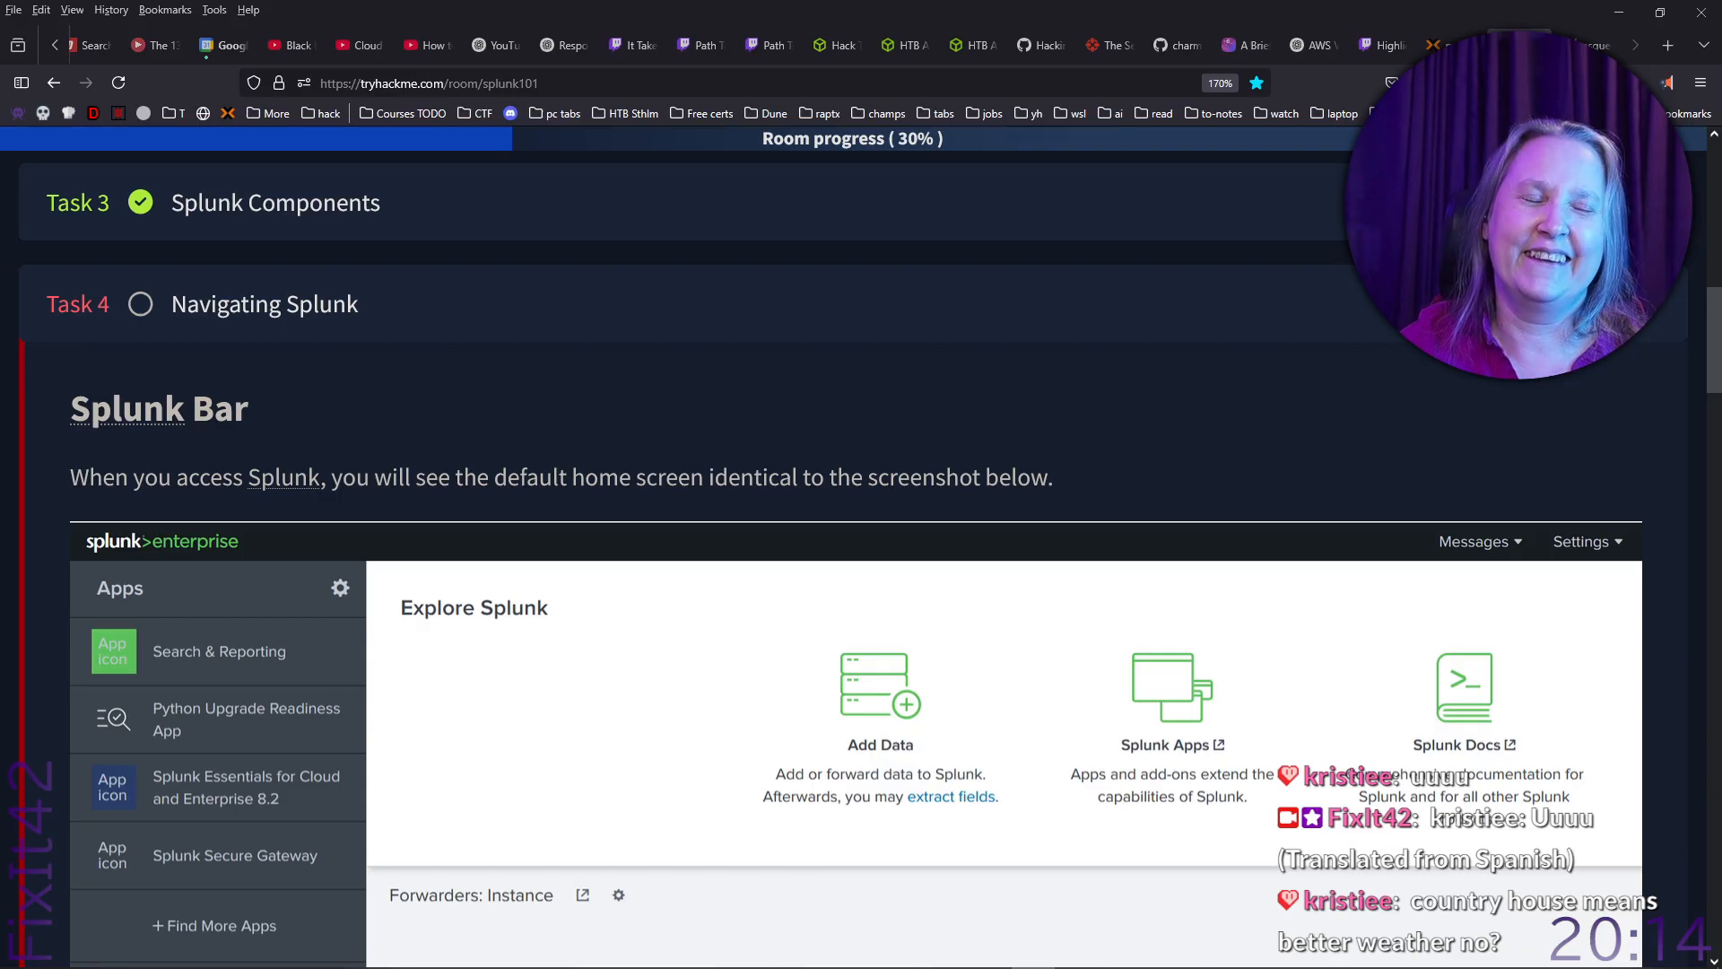
key(ctrl+n)
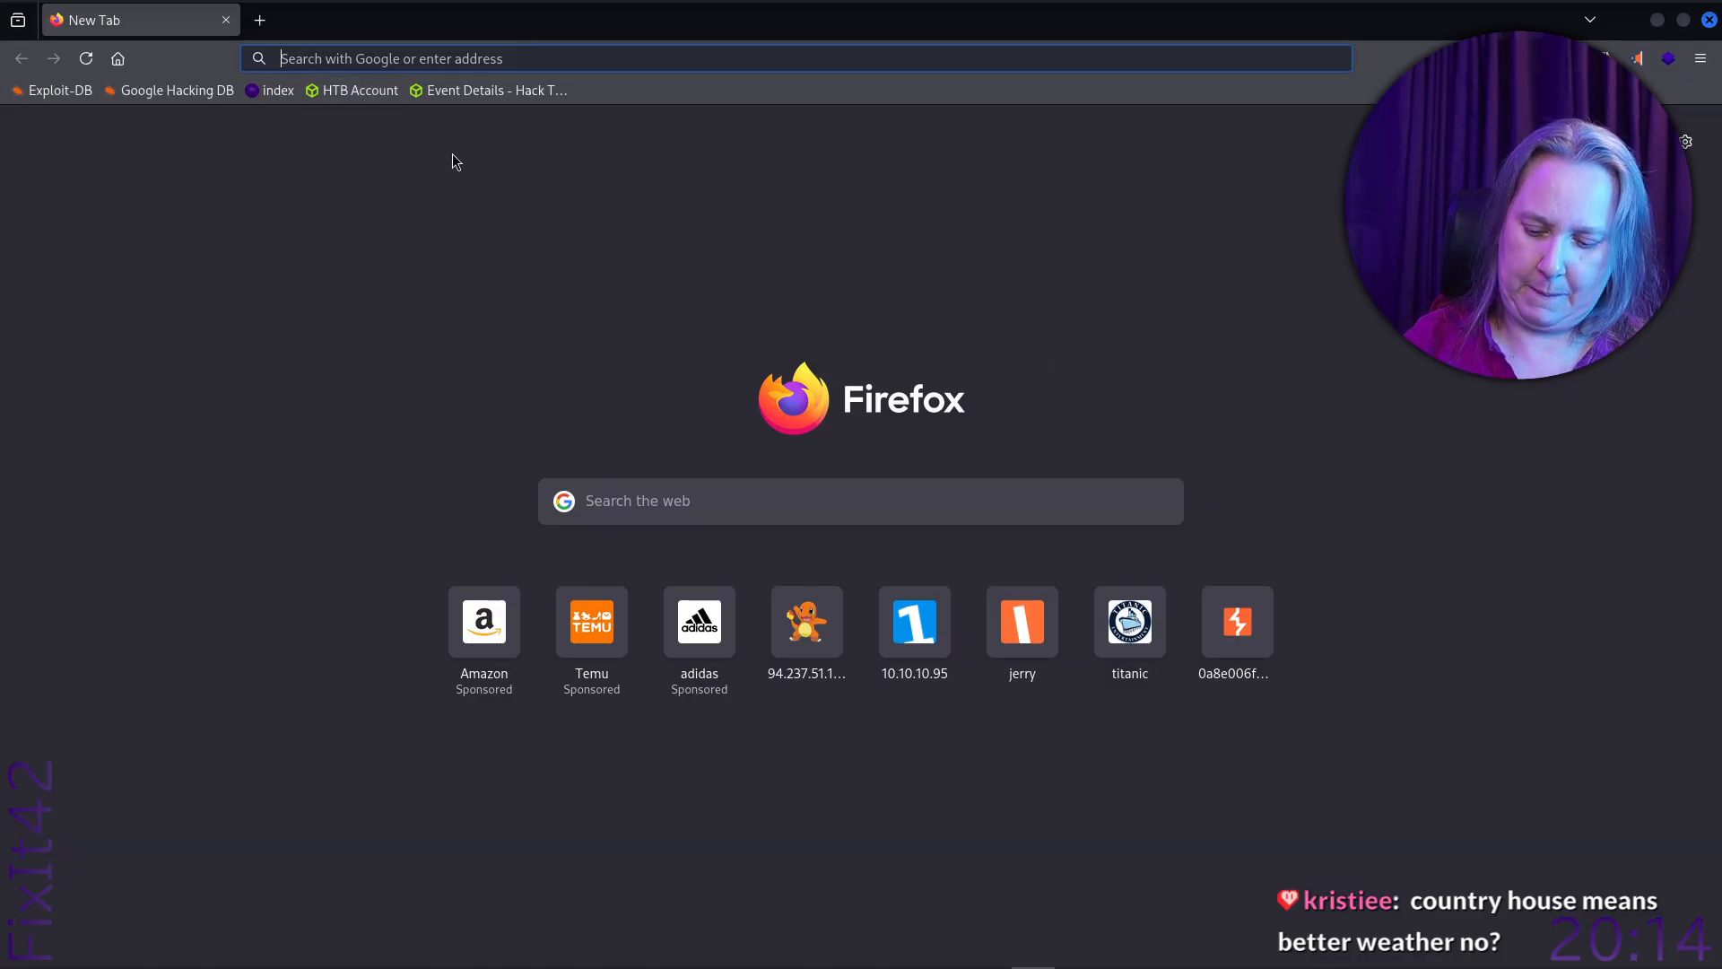
text(10.10.90.171)
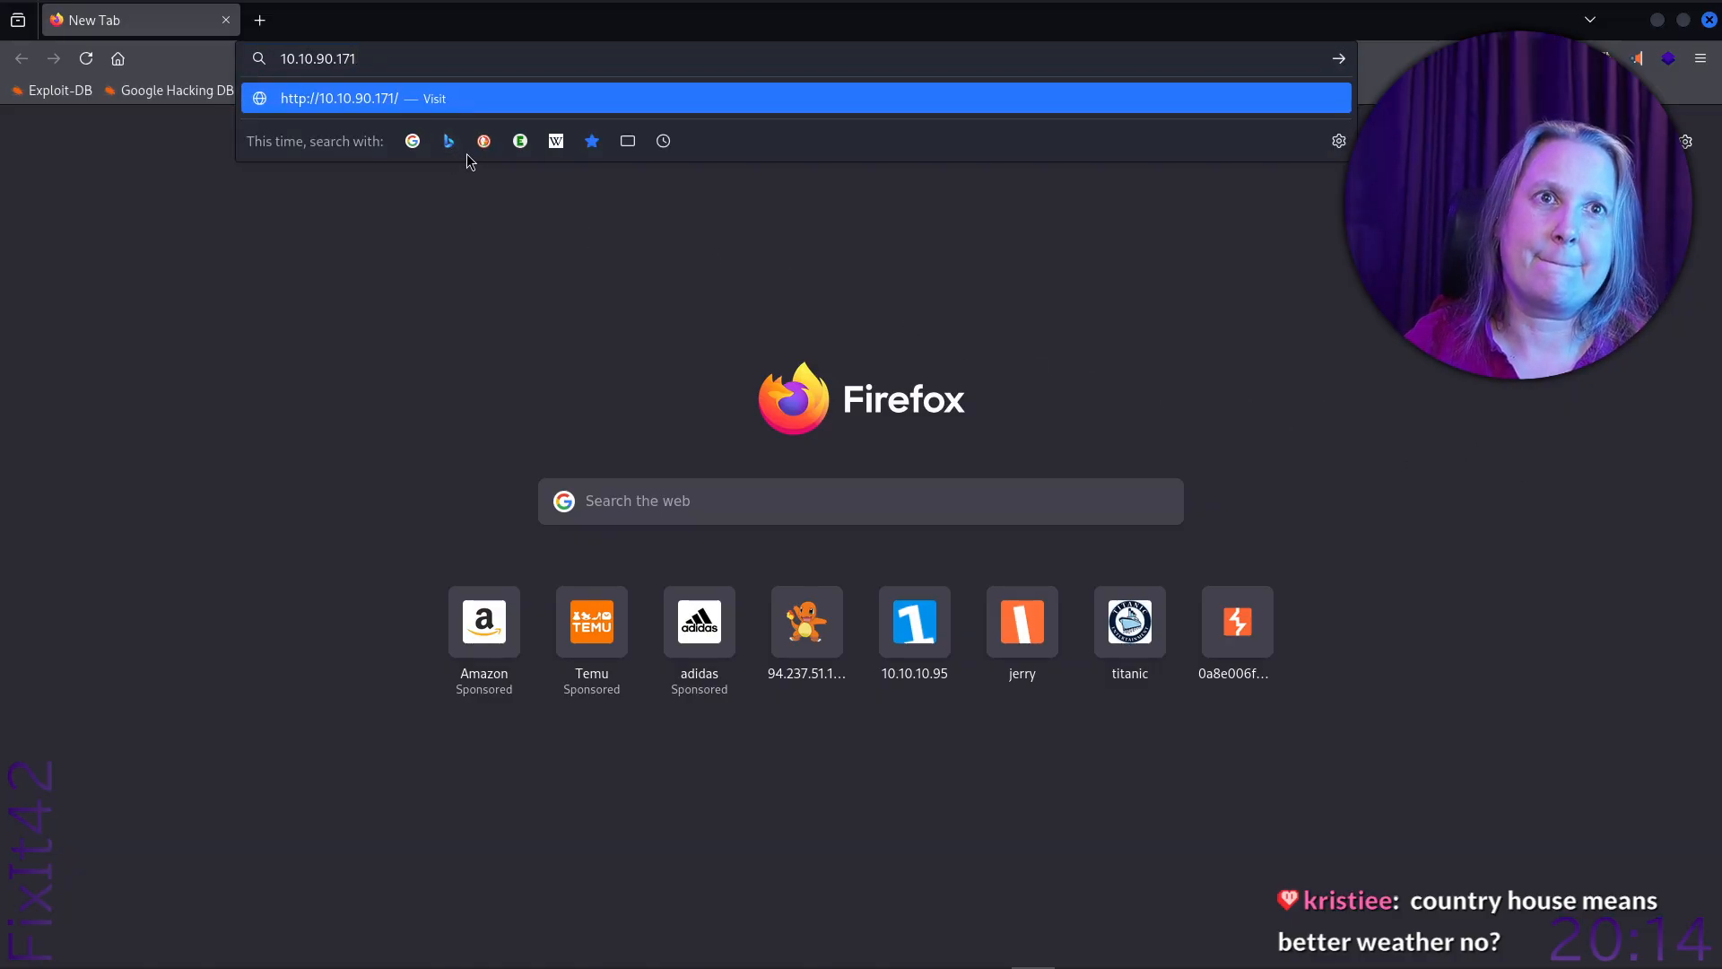
key(Return)
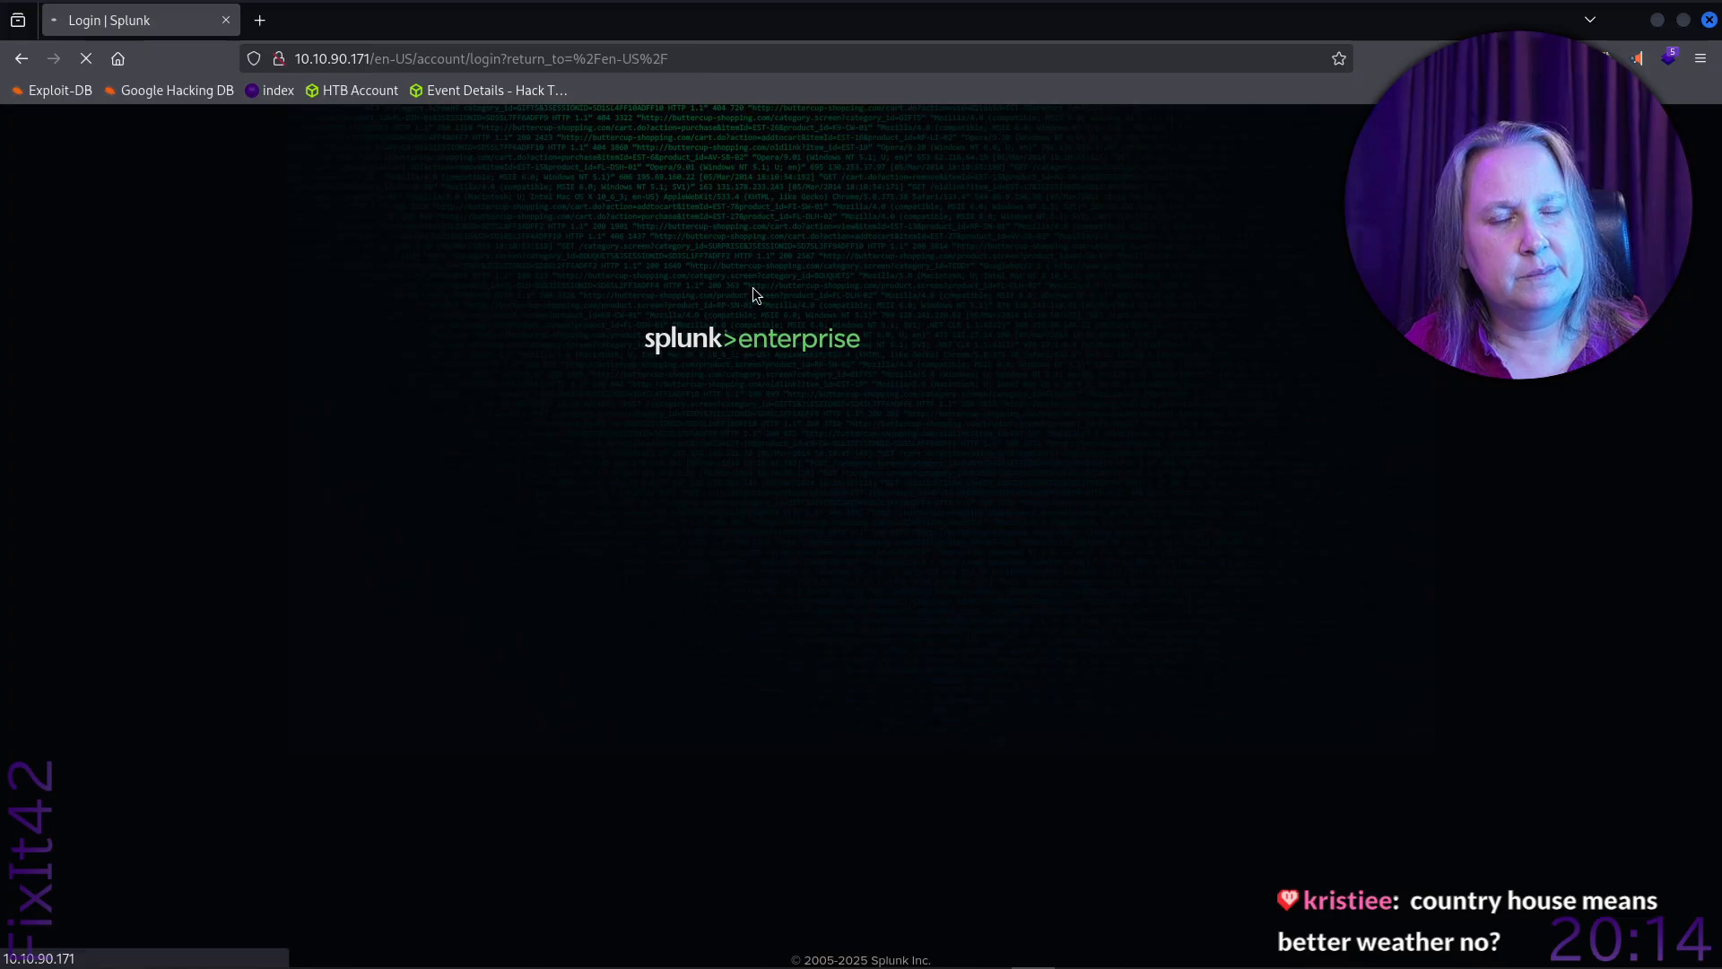
key(alt+Tab)
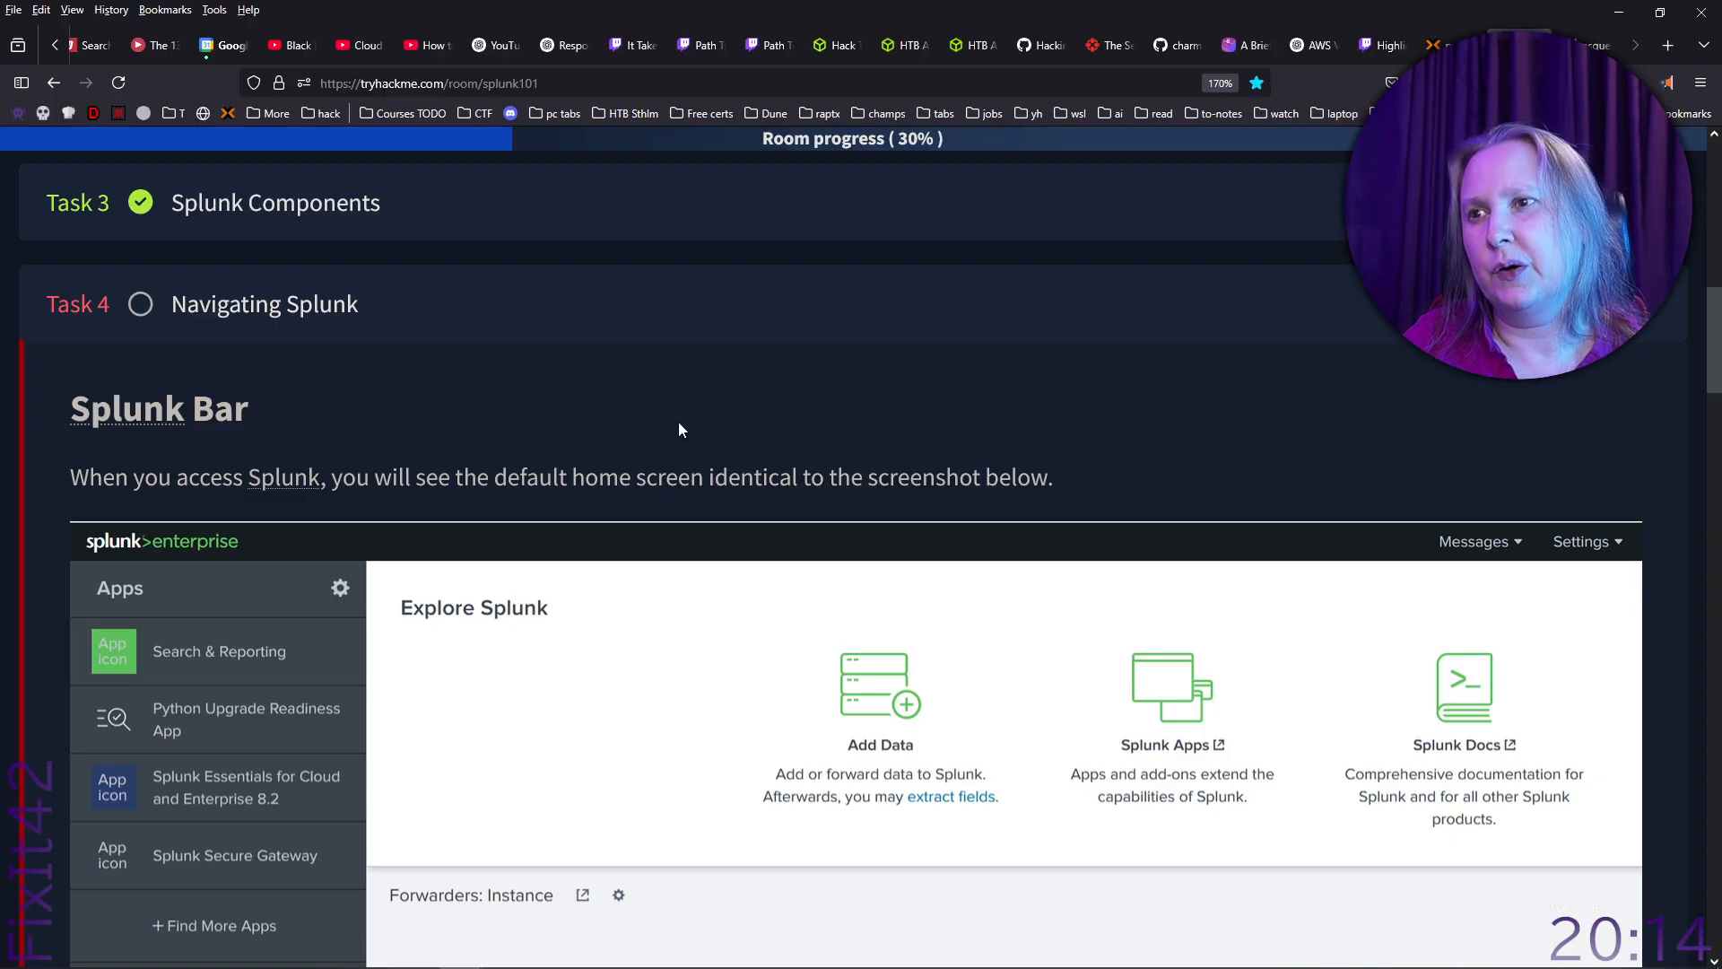
scroll(685, 422, down, 3)
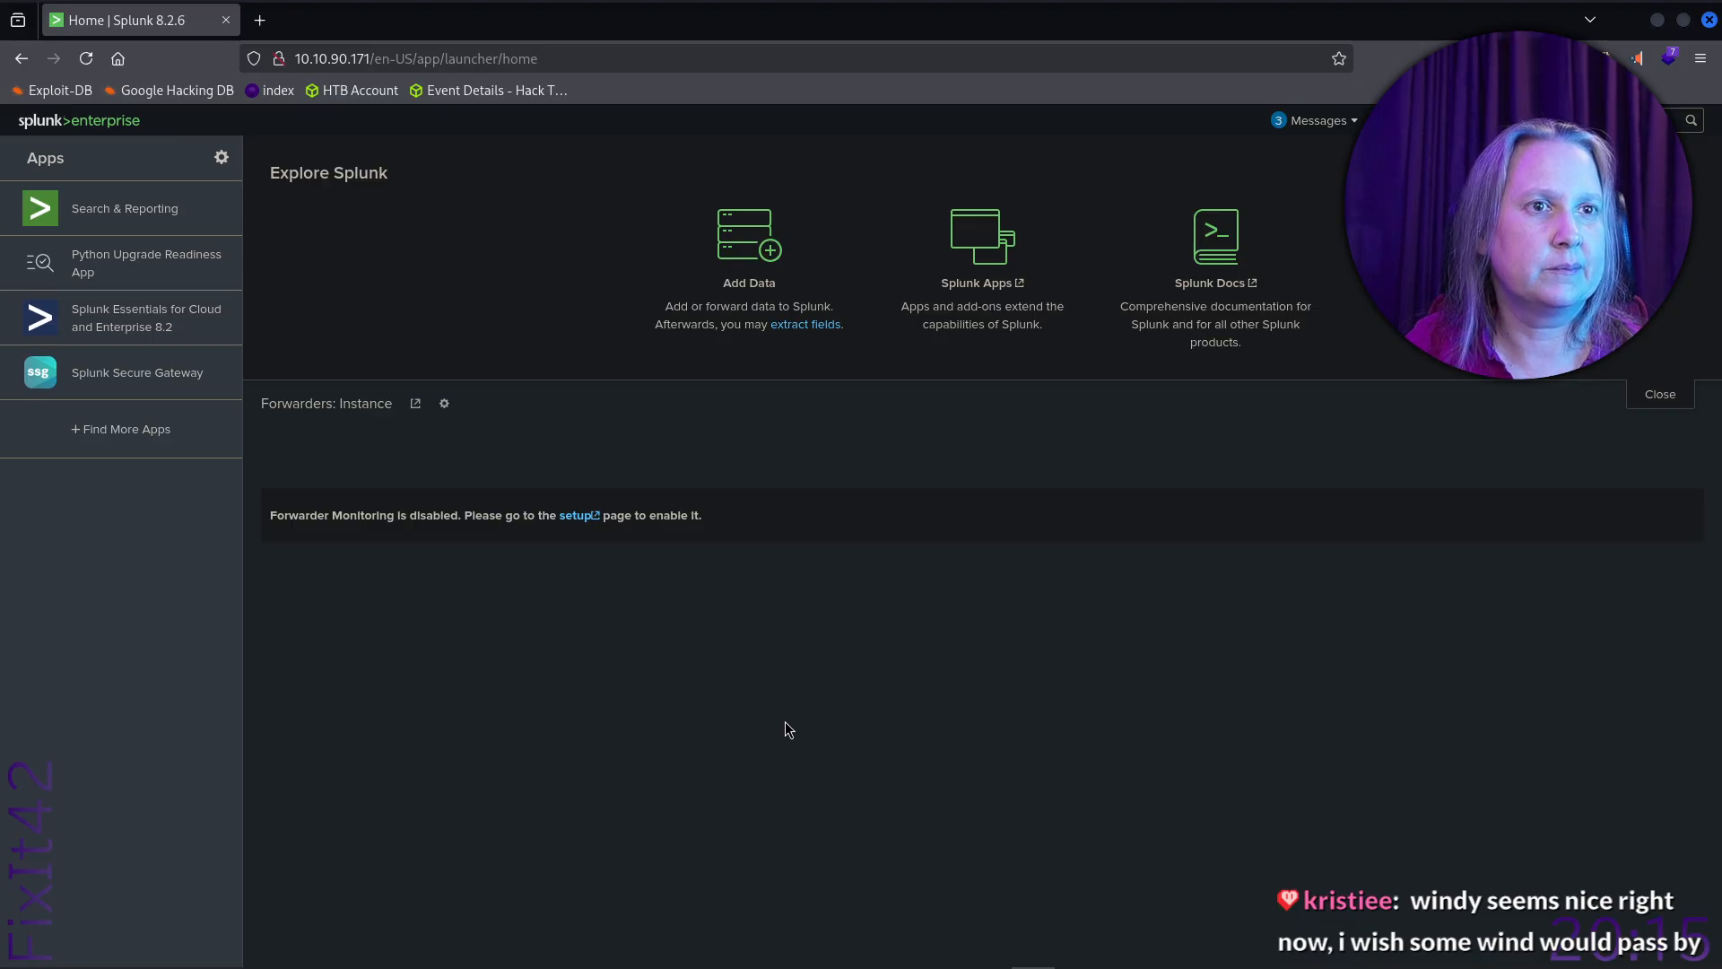
Enlarge the Splunk home page in the Kali browser to 160% zoom.
key(ctrl+plus)
key(ctrl+plus)
key(ctrl+plus)
key(ctrl+plus)
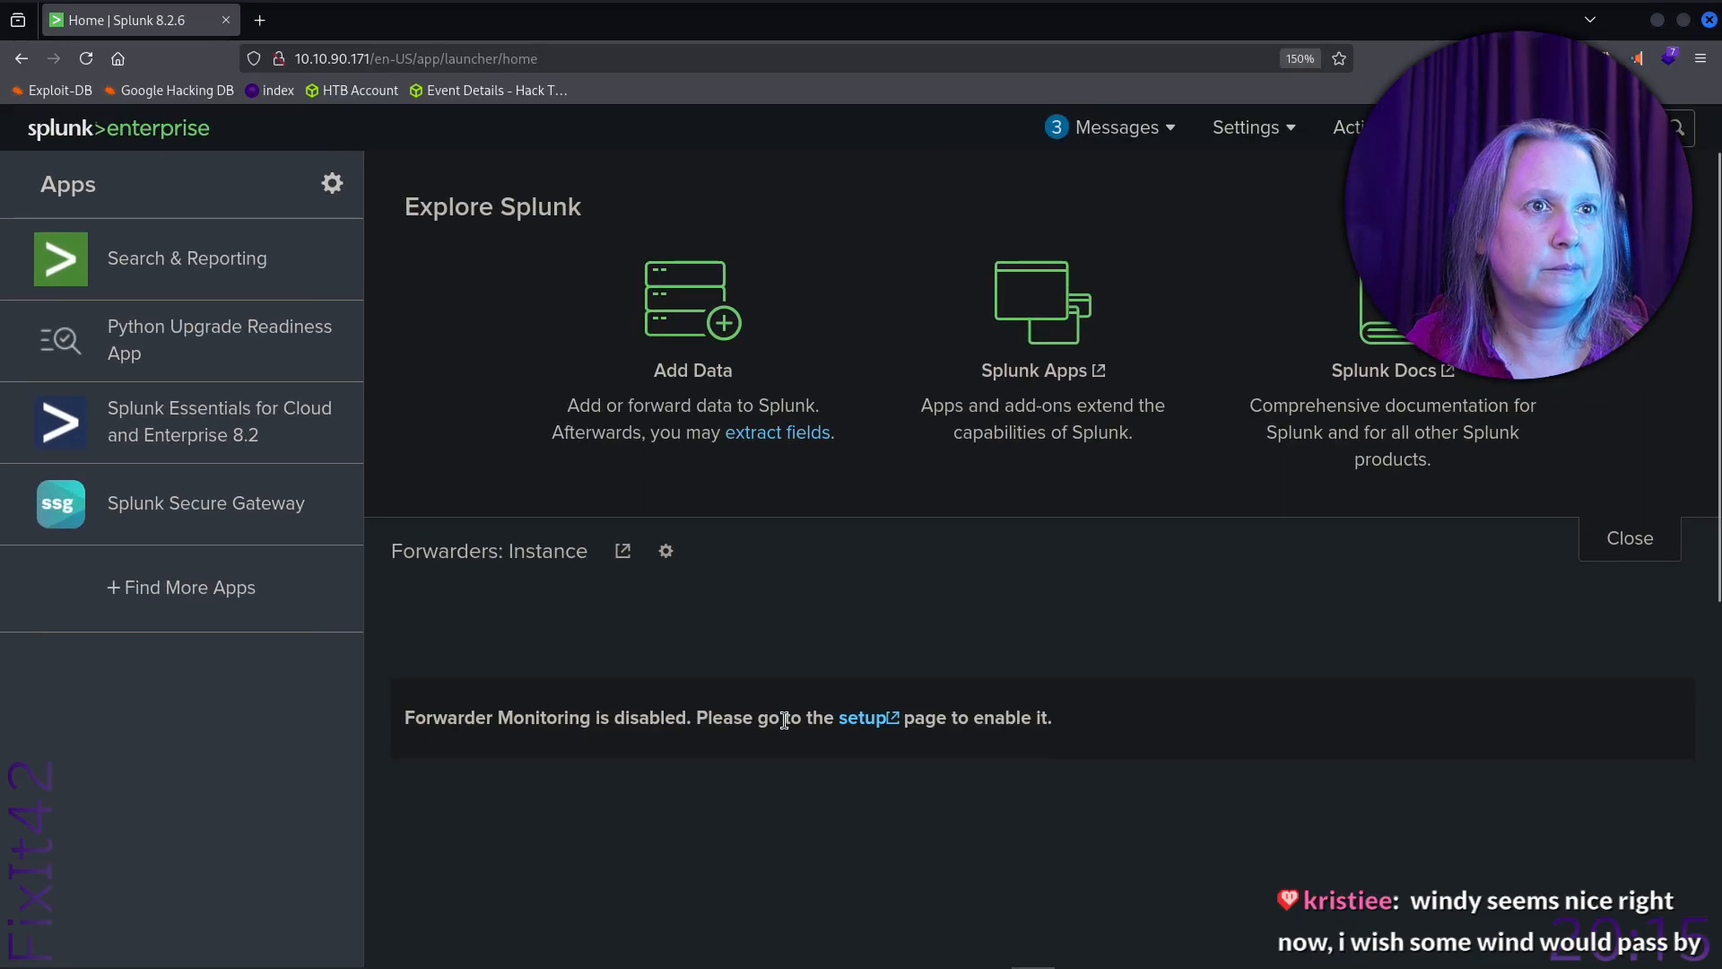
key(ctrl+plus)
key(ctrl+plus)
key(ctrl+plus)
key(ctrl+minus)
key(ctrl+minus)
key(ctrl+minus)
key(ctrl+minus)
key(ctrl+minus)
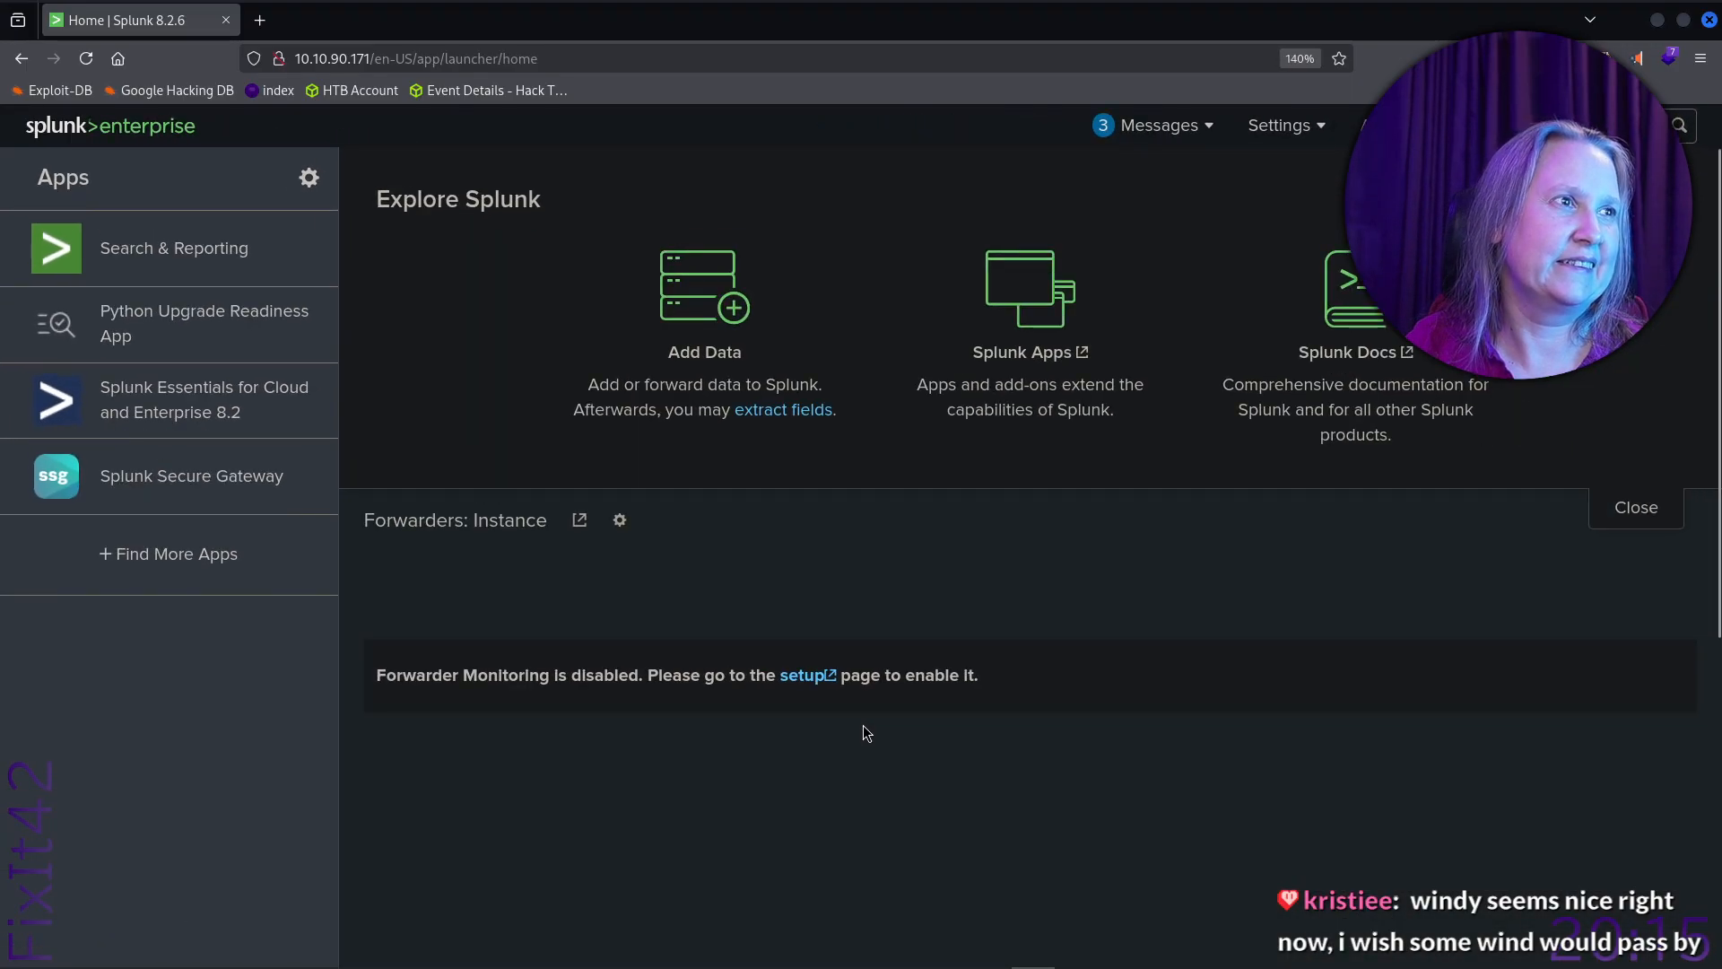
key(ctrl+plus)
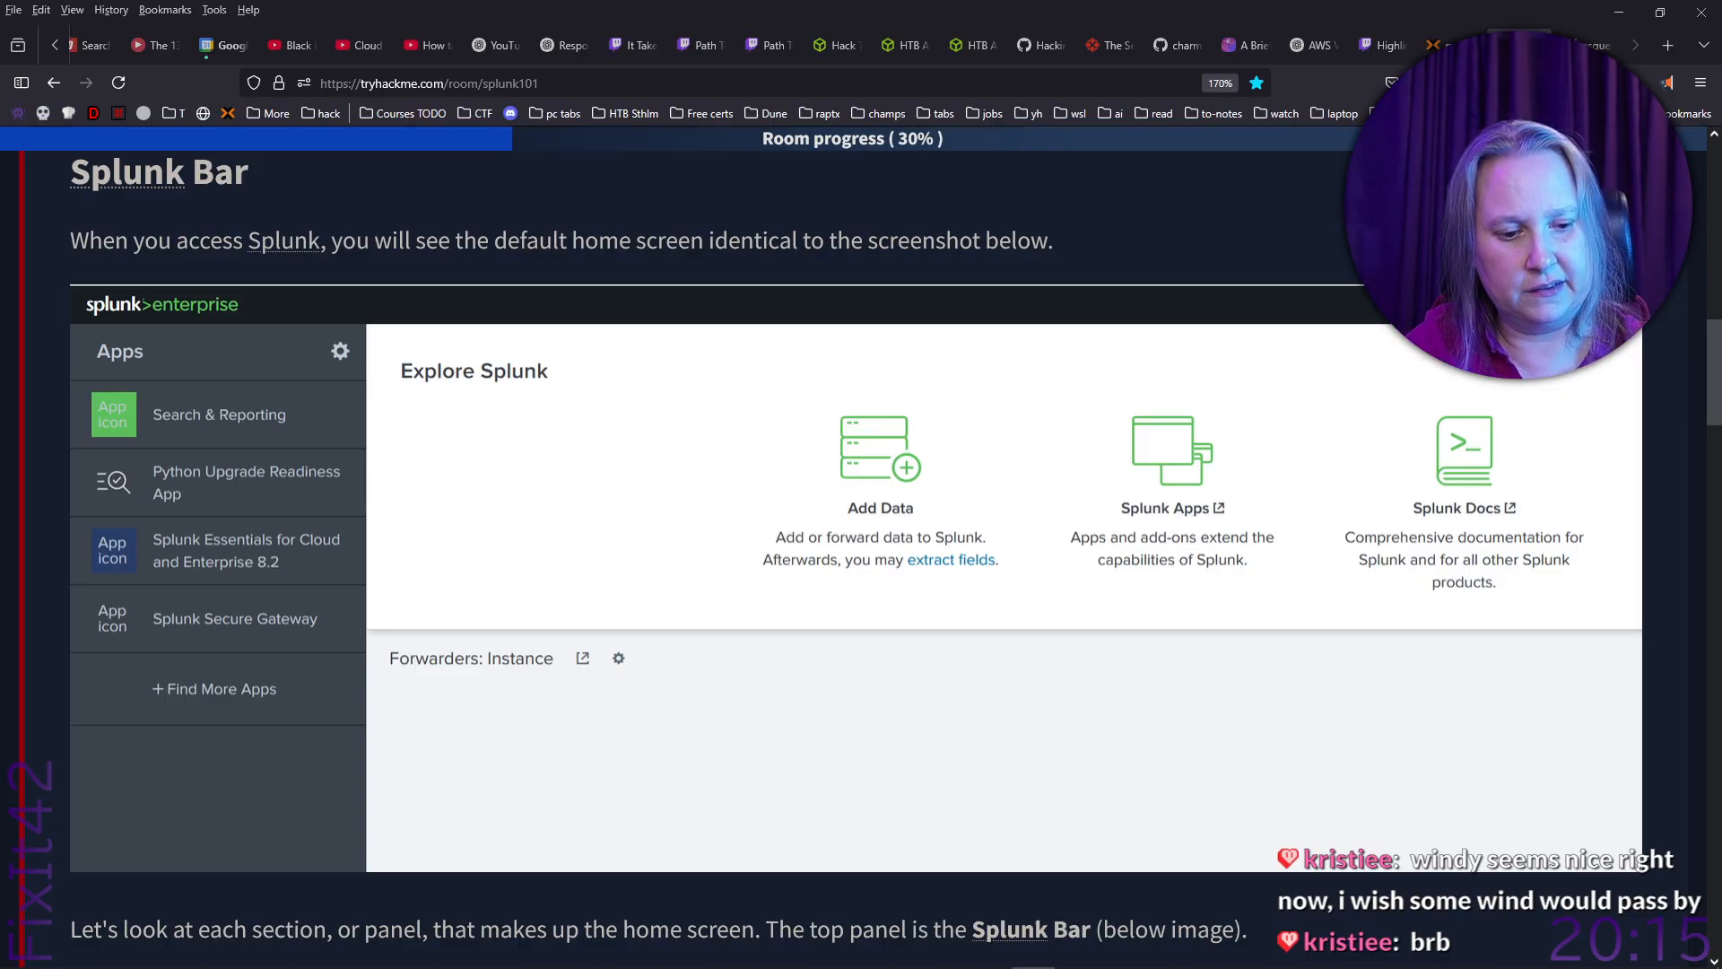
Read the room's Splunk Bar section and view the Messages list on the live Splunk home page.
key(alt+Tab)
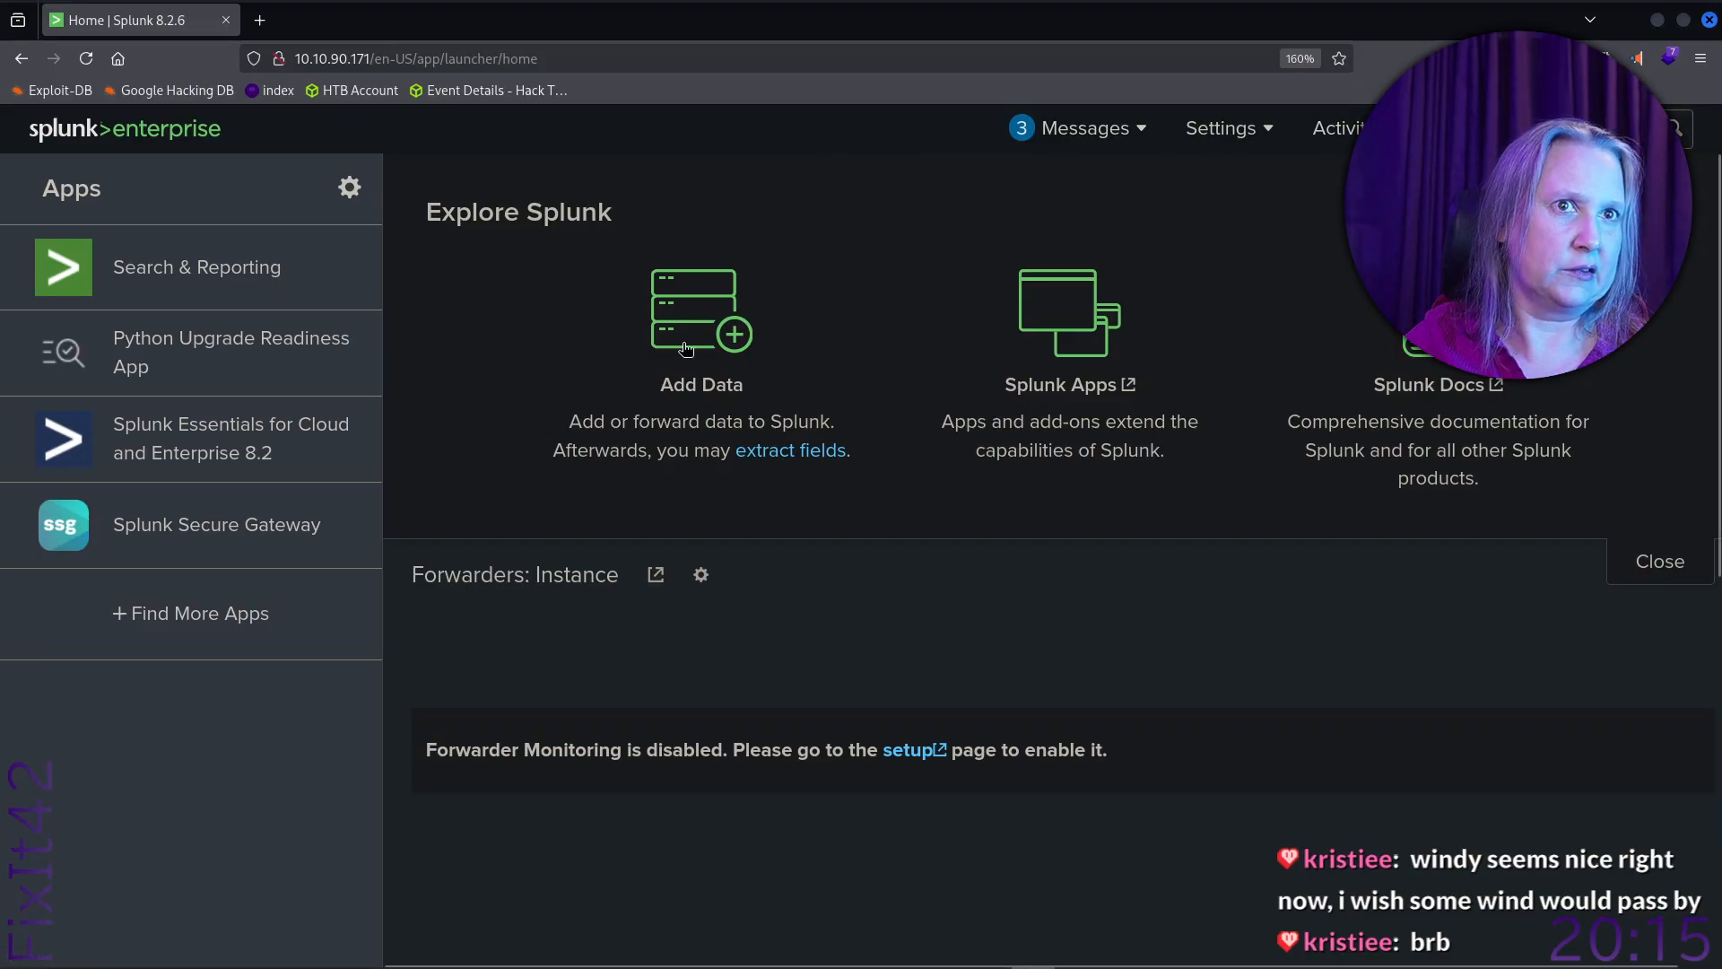
key(alt+Tab)
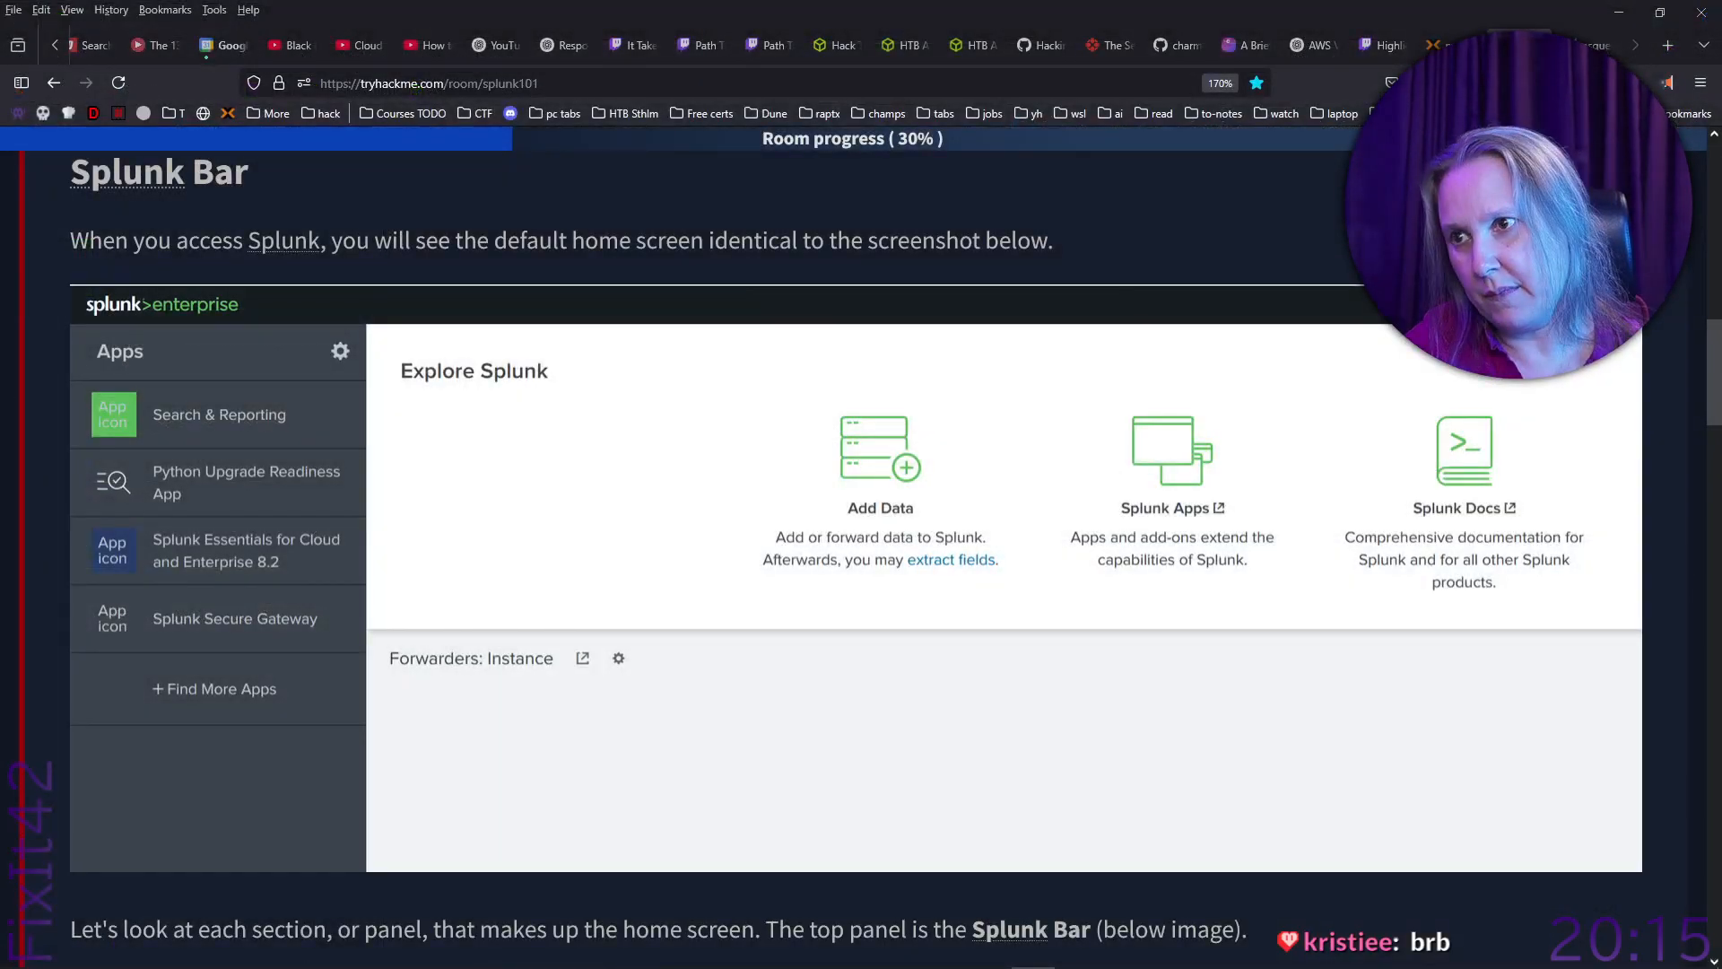
scroll(1067, 518, down, 3)
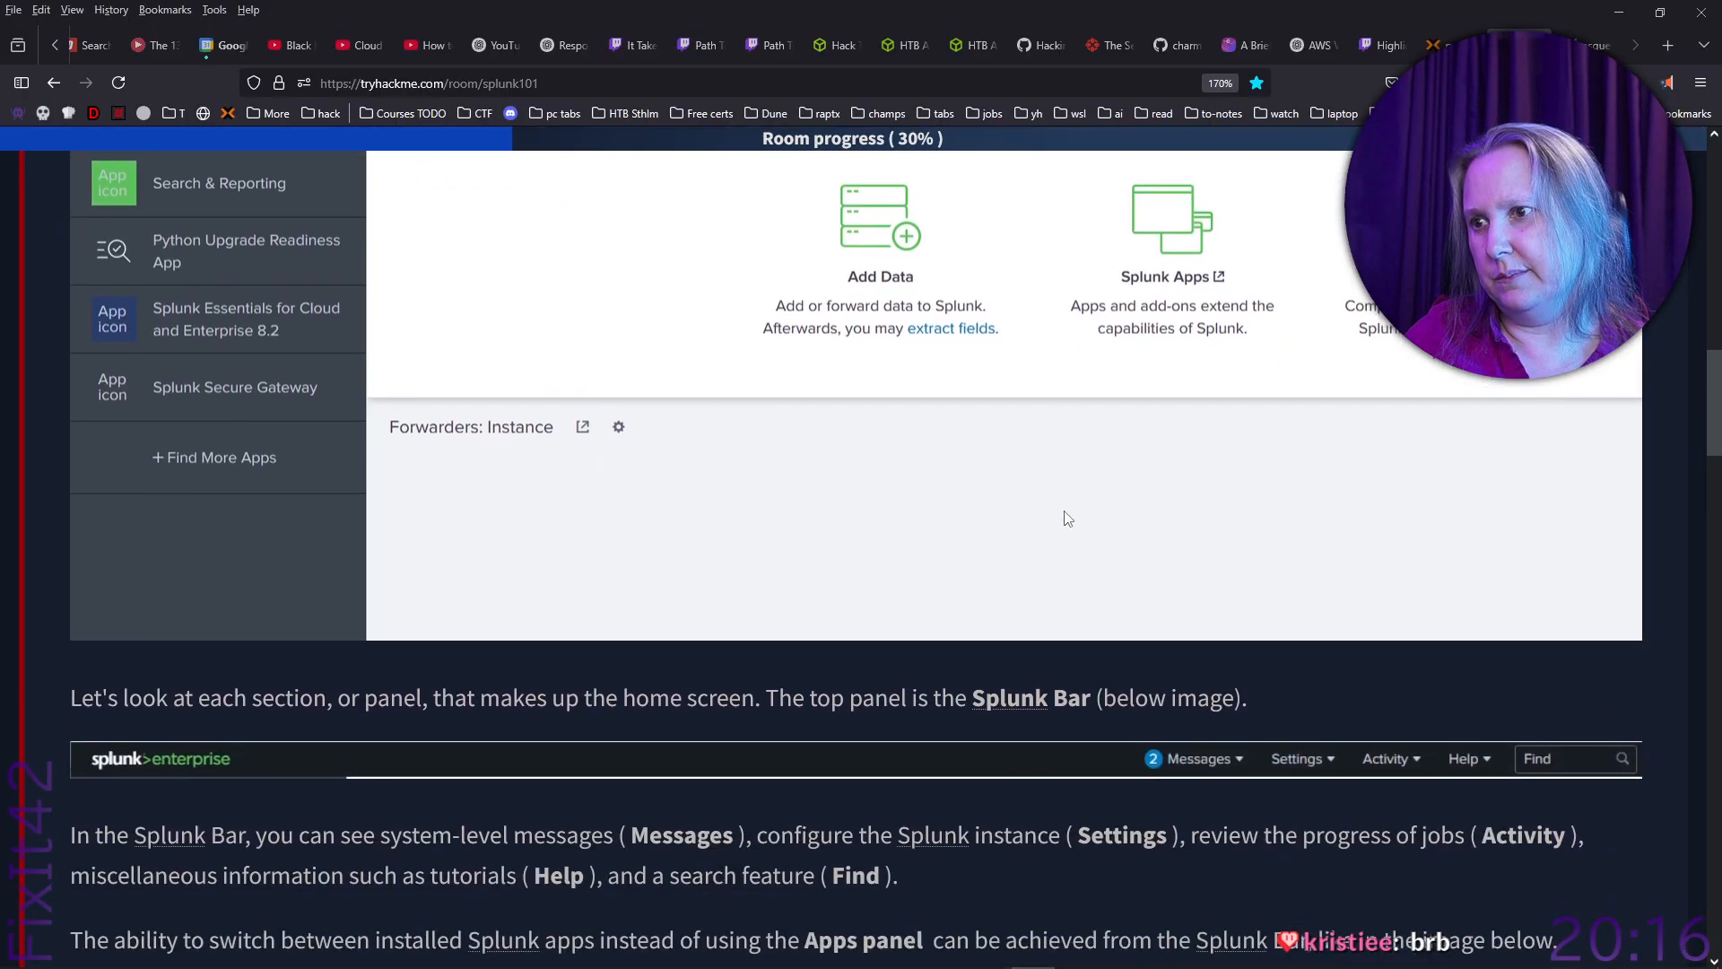
scroll(1067, 518, down, 5)
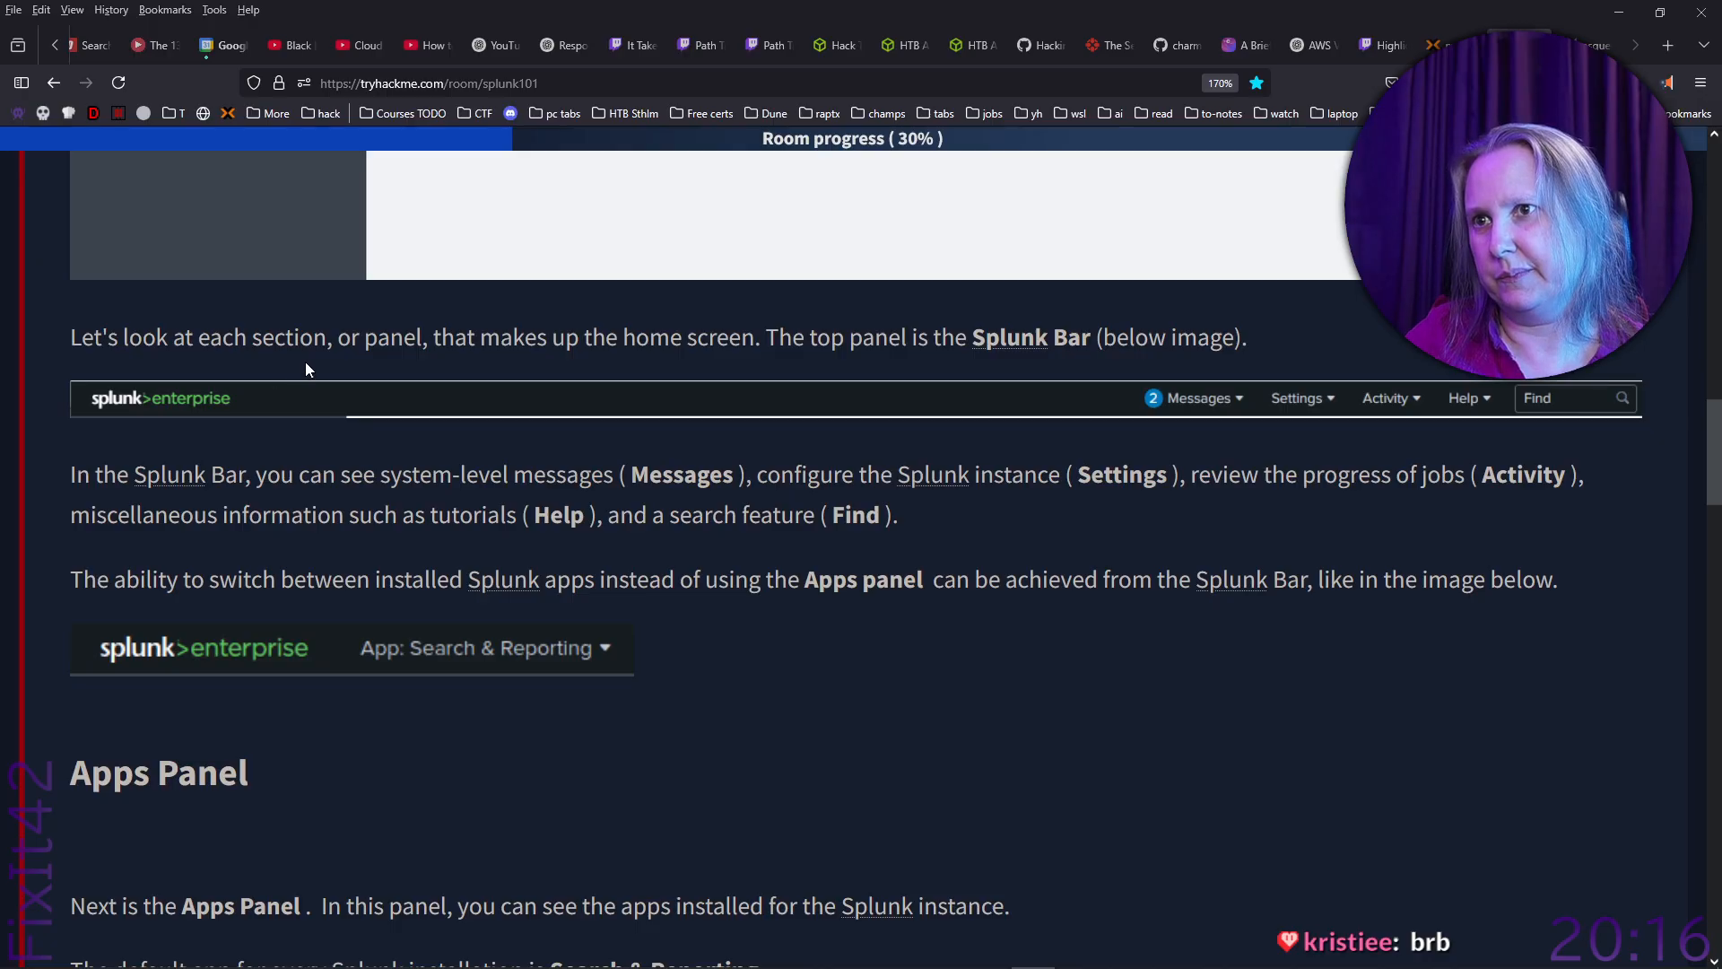
scroll(324, 353, down, 2)
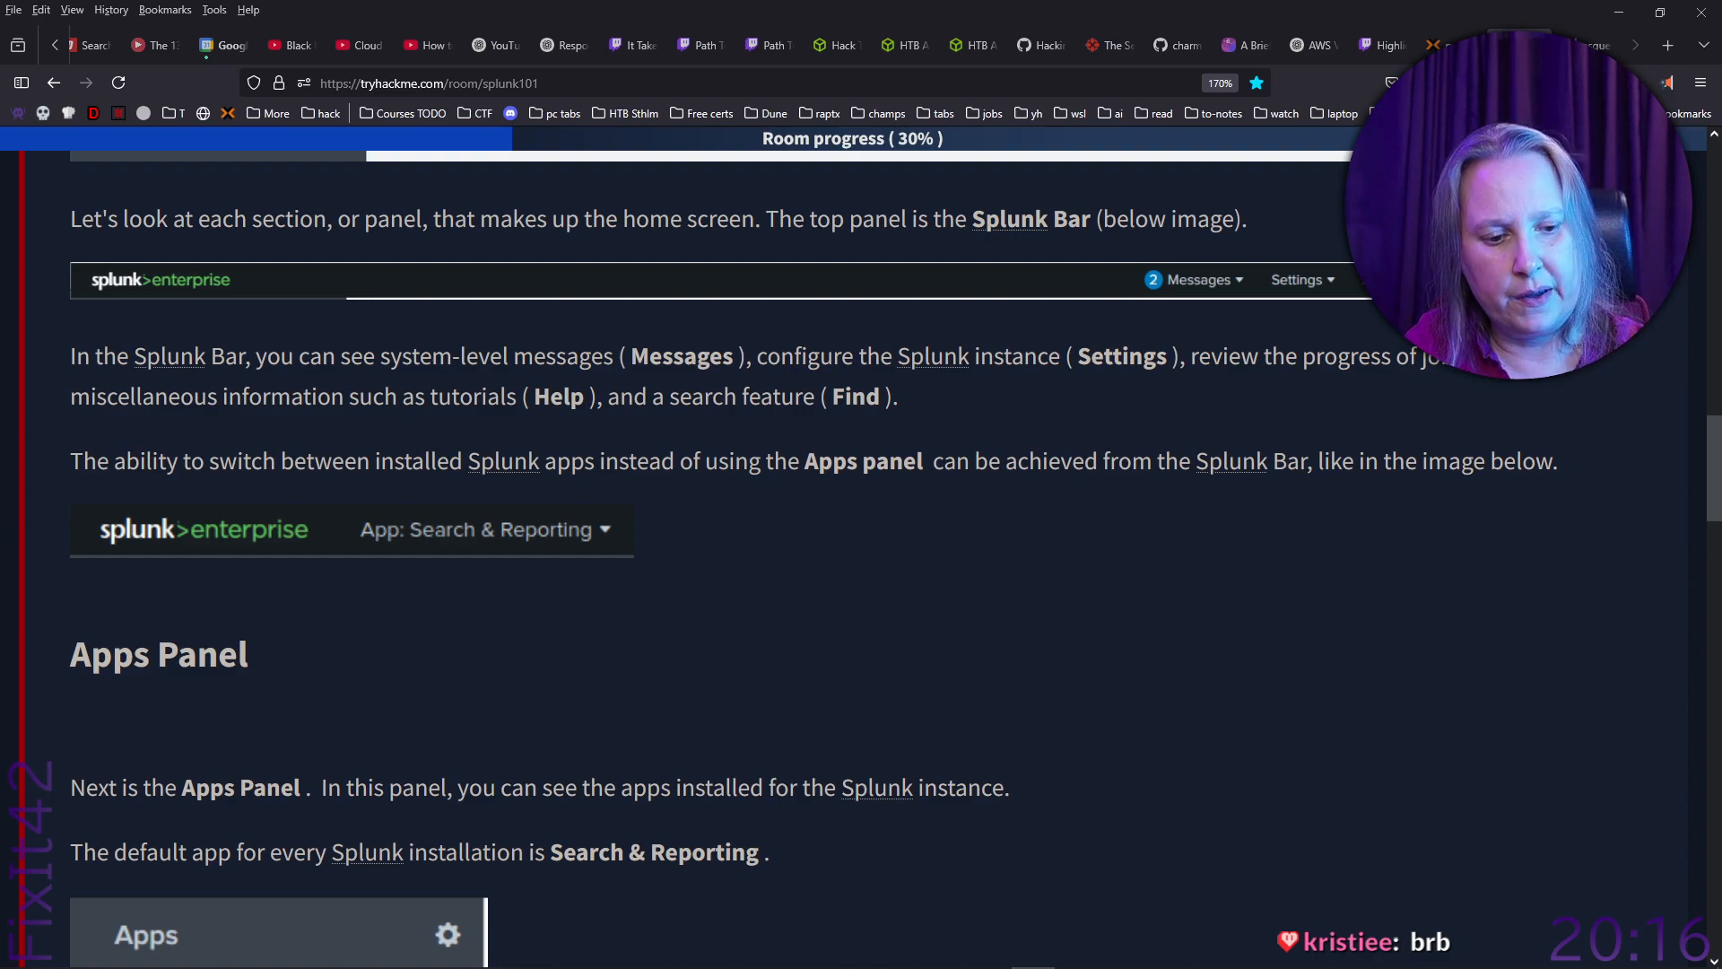
key(alt+Tab)
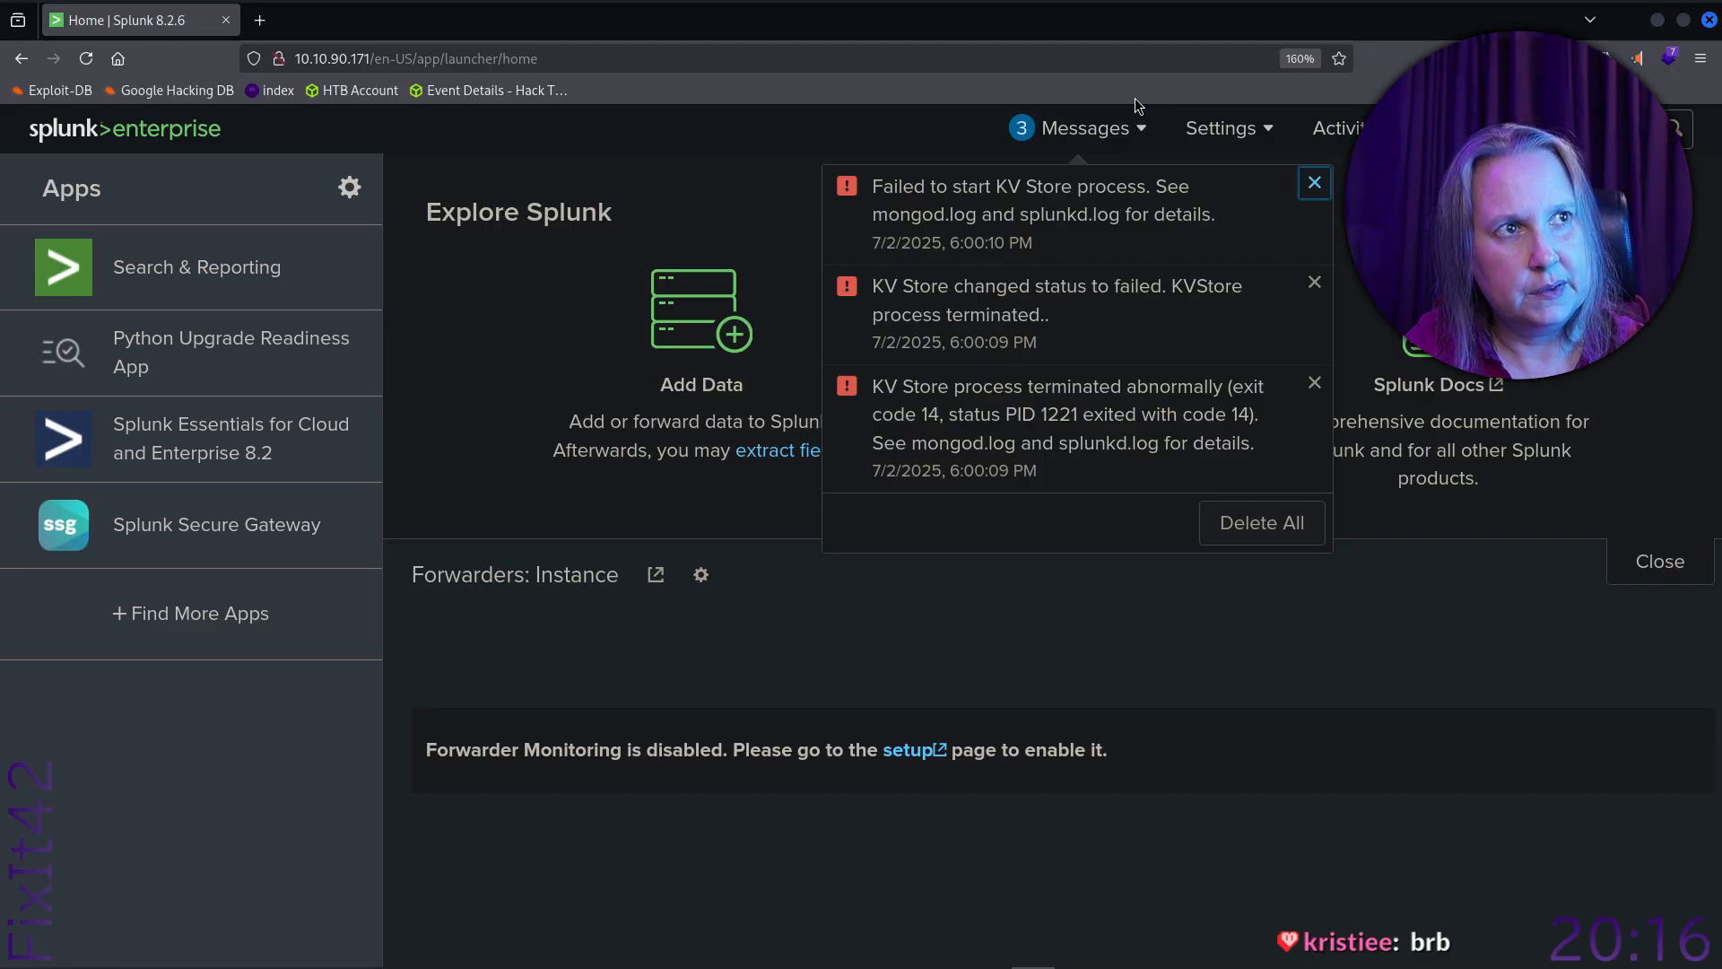
key(alt+Tab)
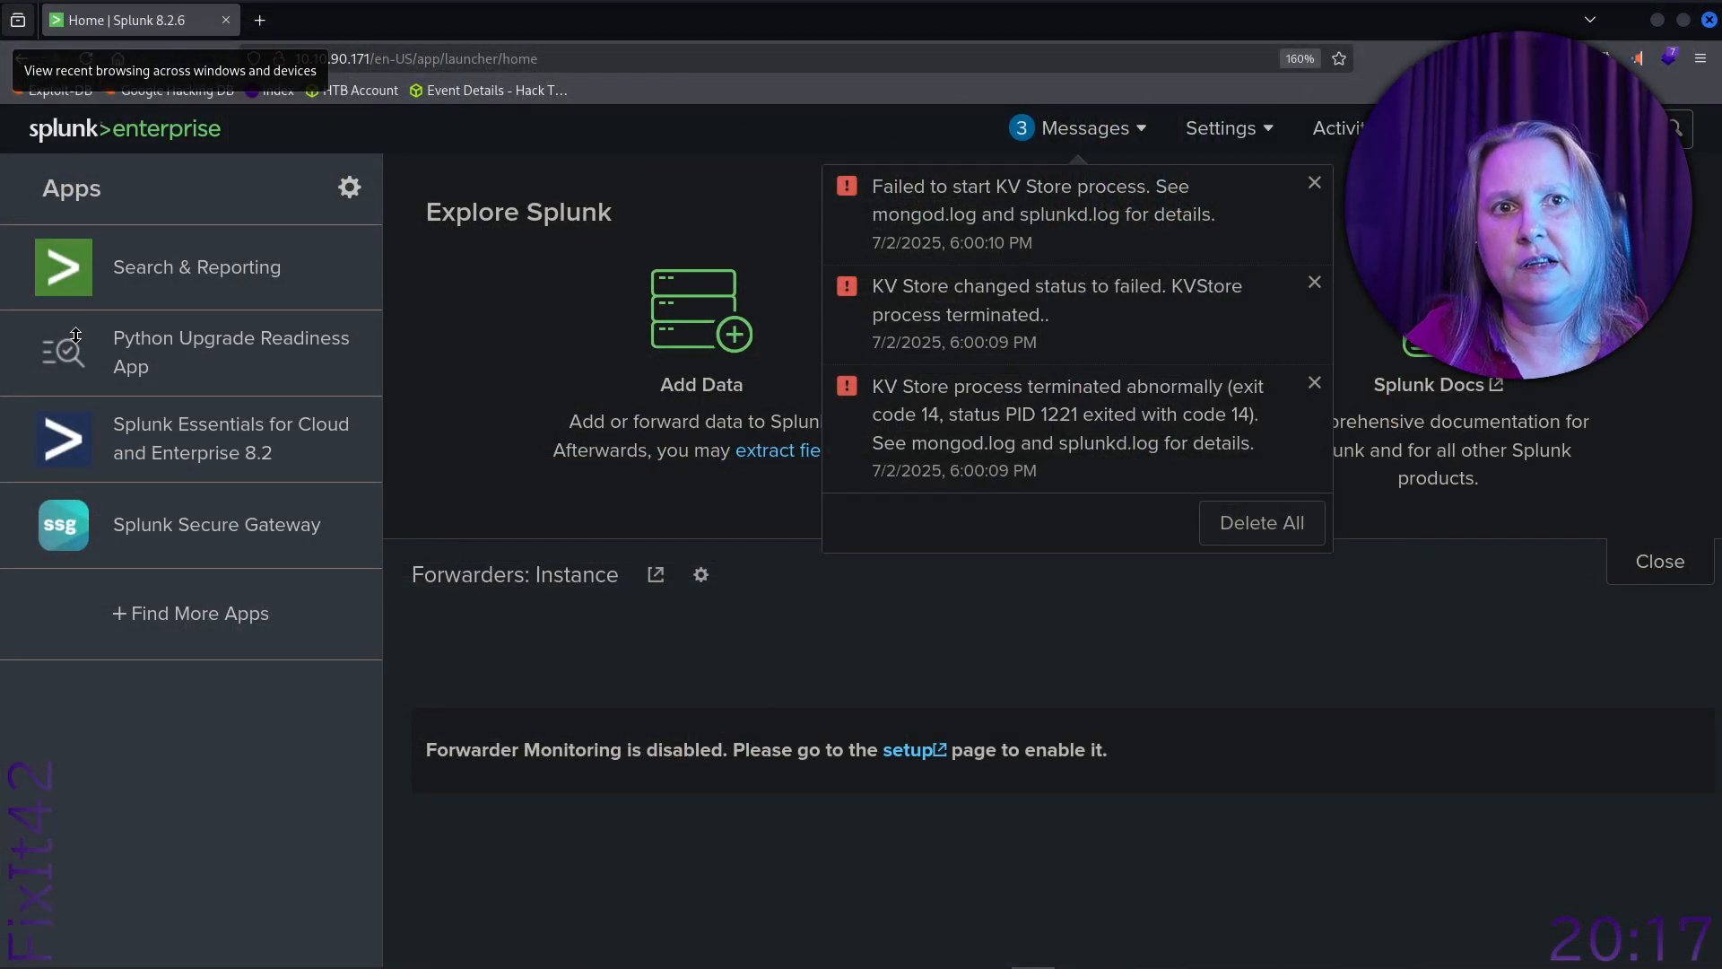
Open the Search & Reporting app in Splunk and view the app switcher list in the Splunk Bar.
click(296, 269)
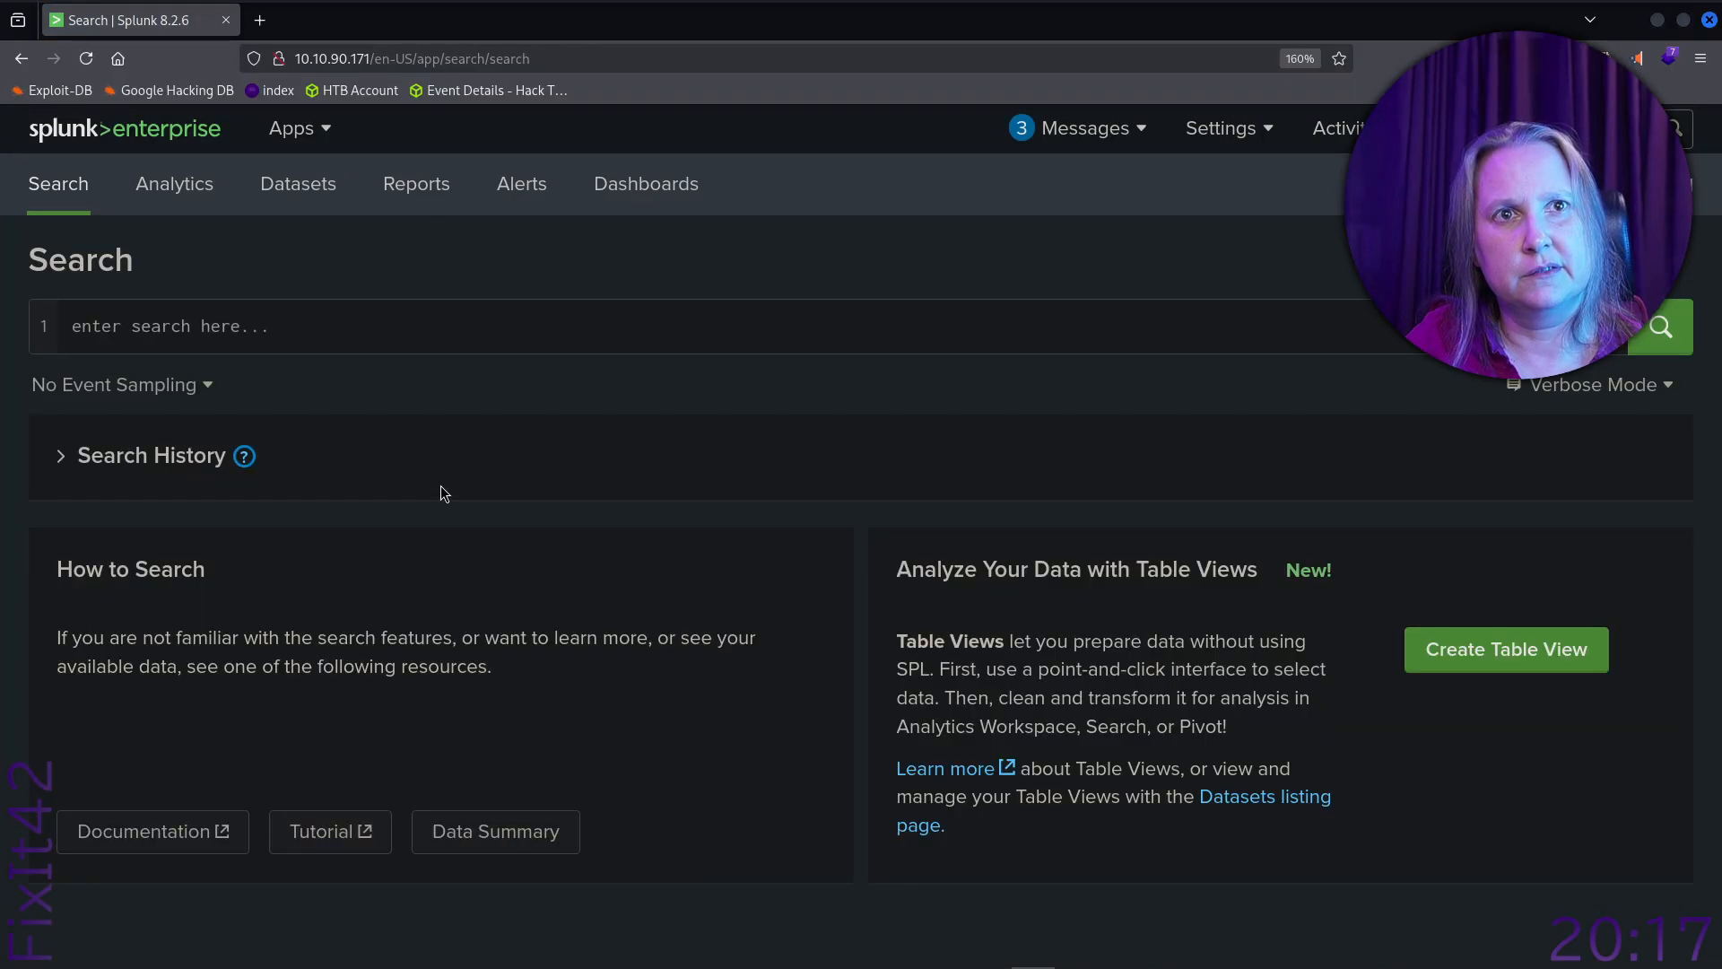
click(321, 135)
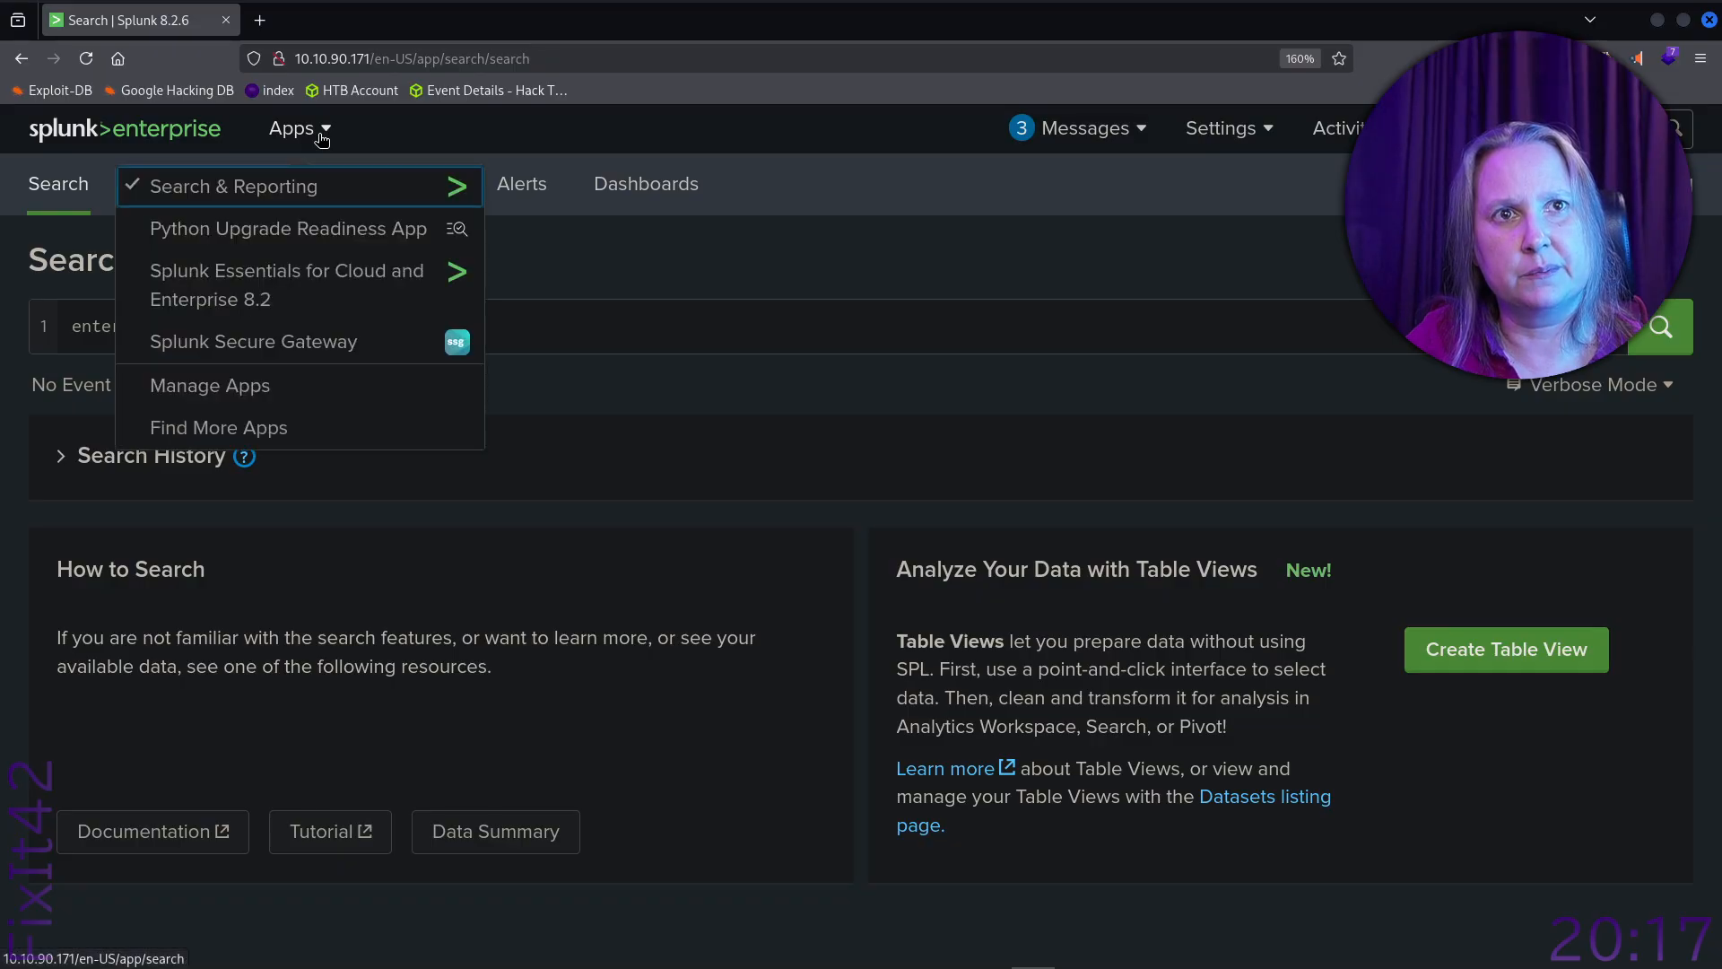
click(321, 134)
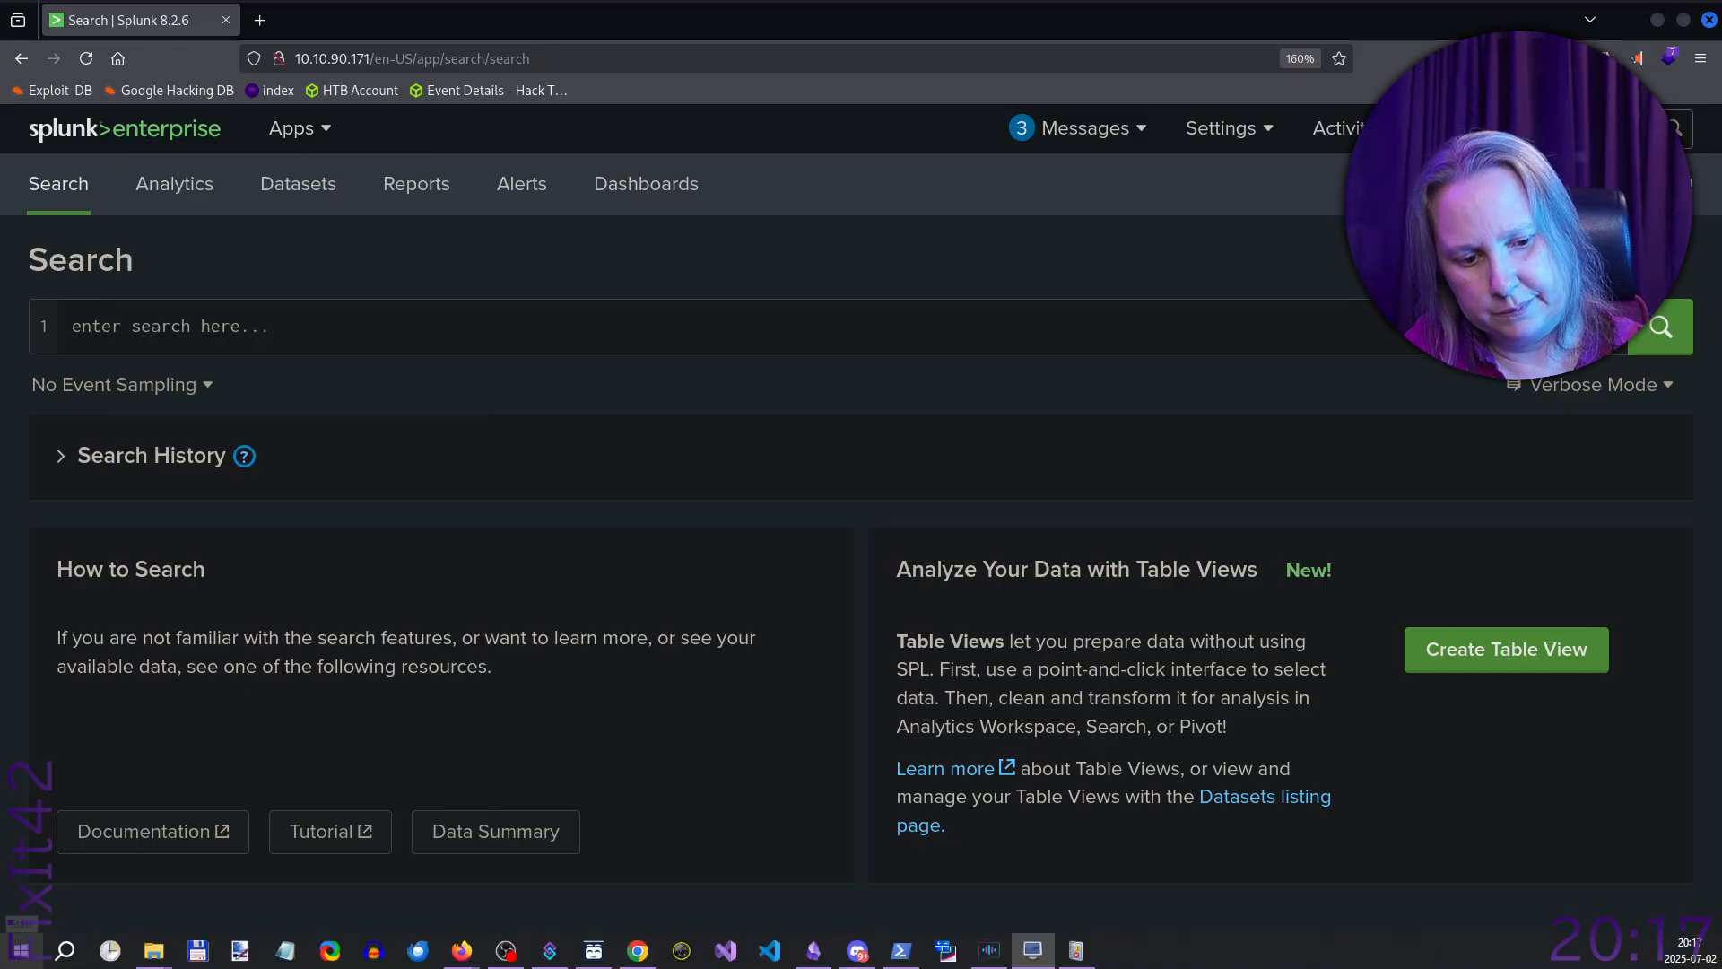
Read the room's Apps Panel section and have the Explore Splunk paragraph read aloud.
key(alt+Tab)
scroll(914, 556, down, 5)
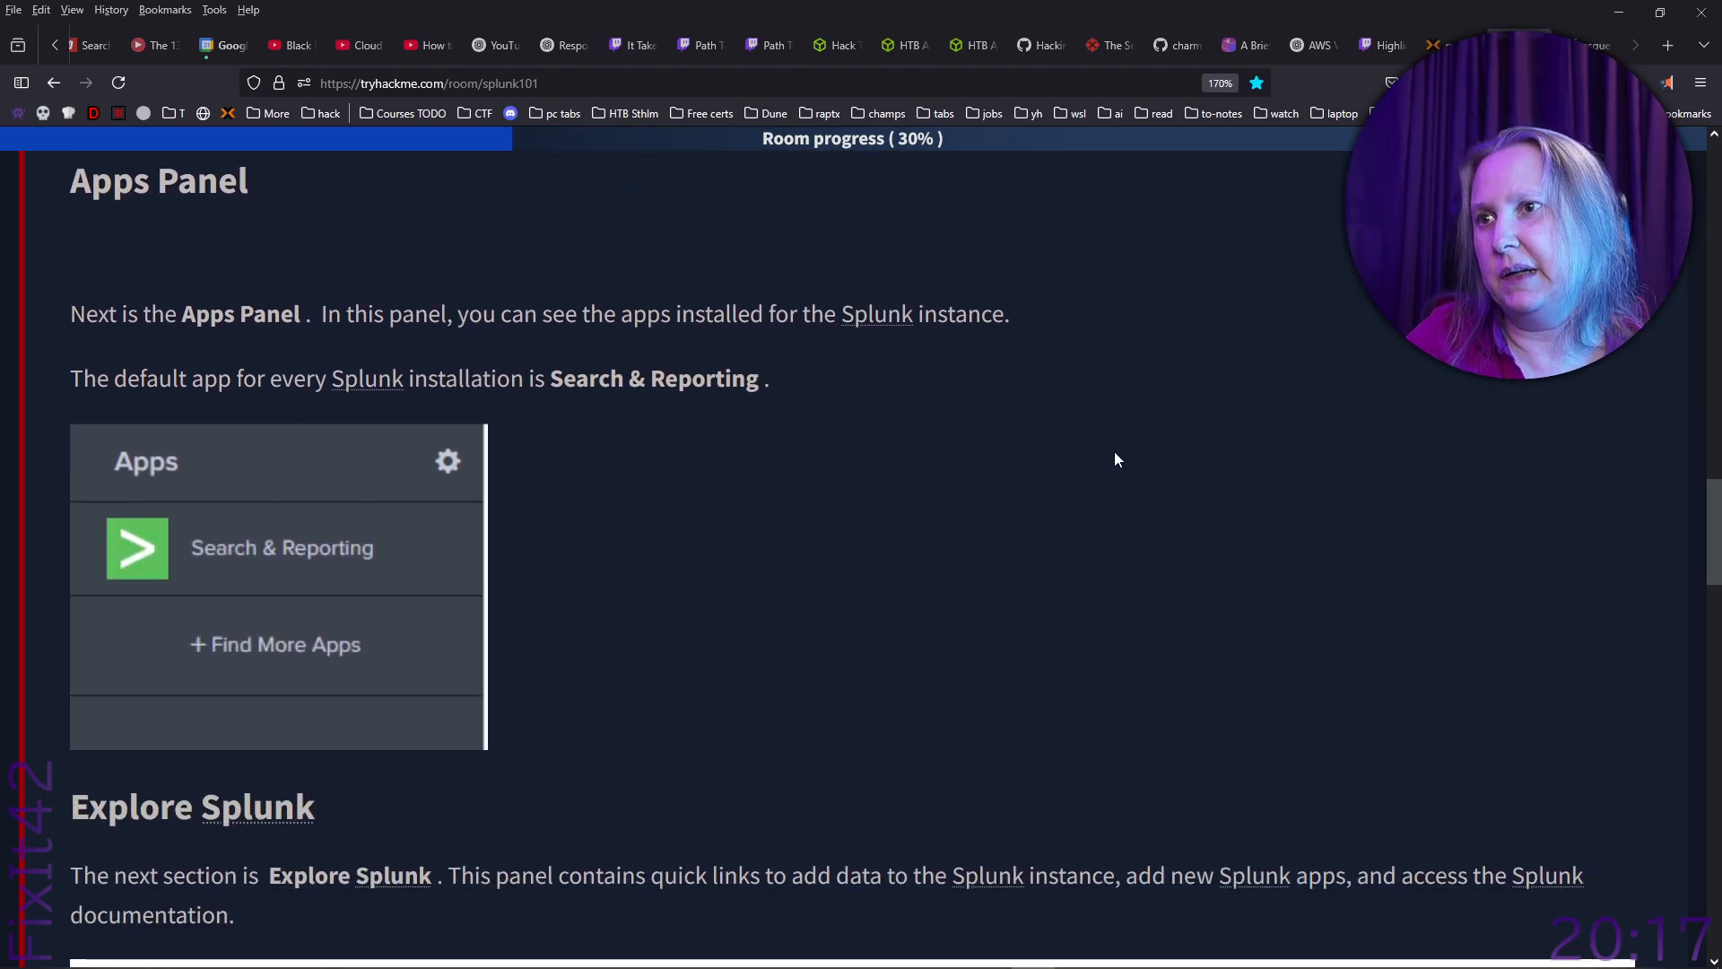
scroll(1068, 429, down, 6)
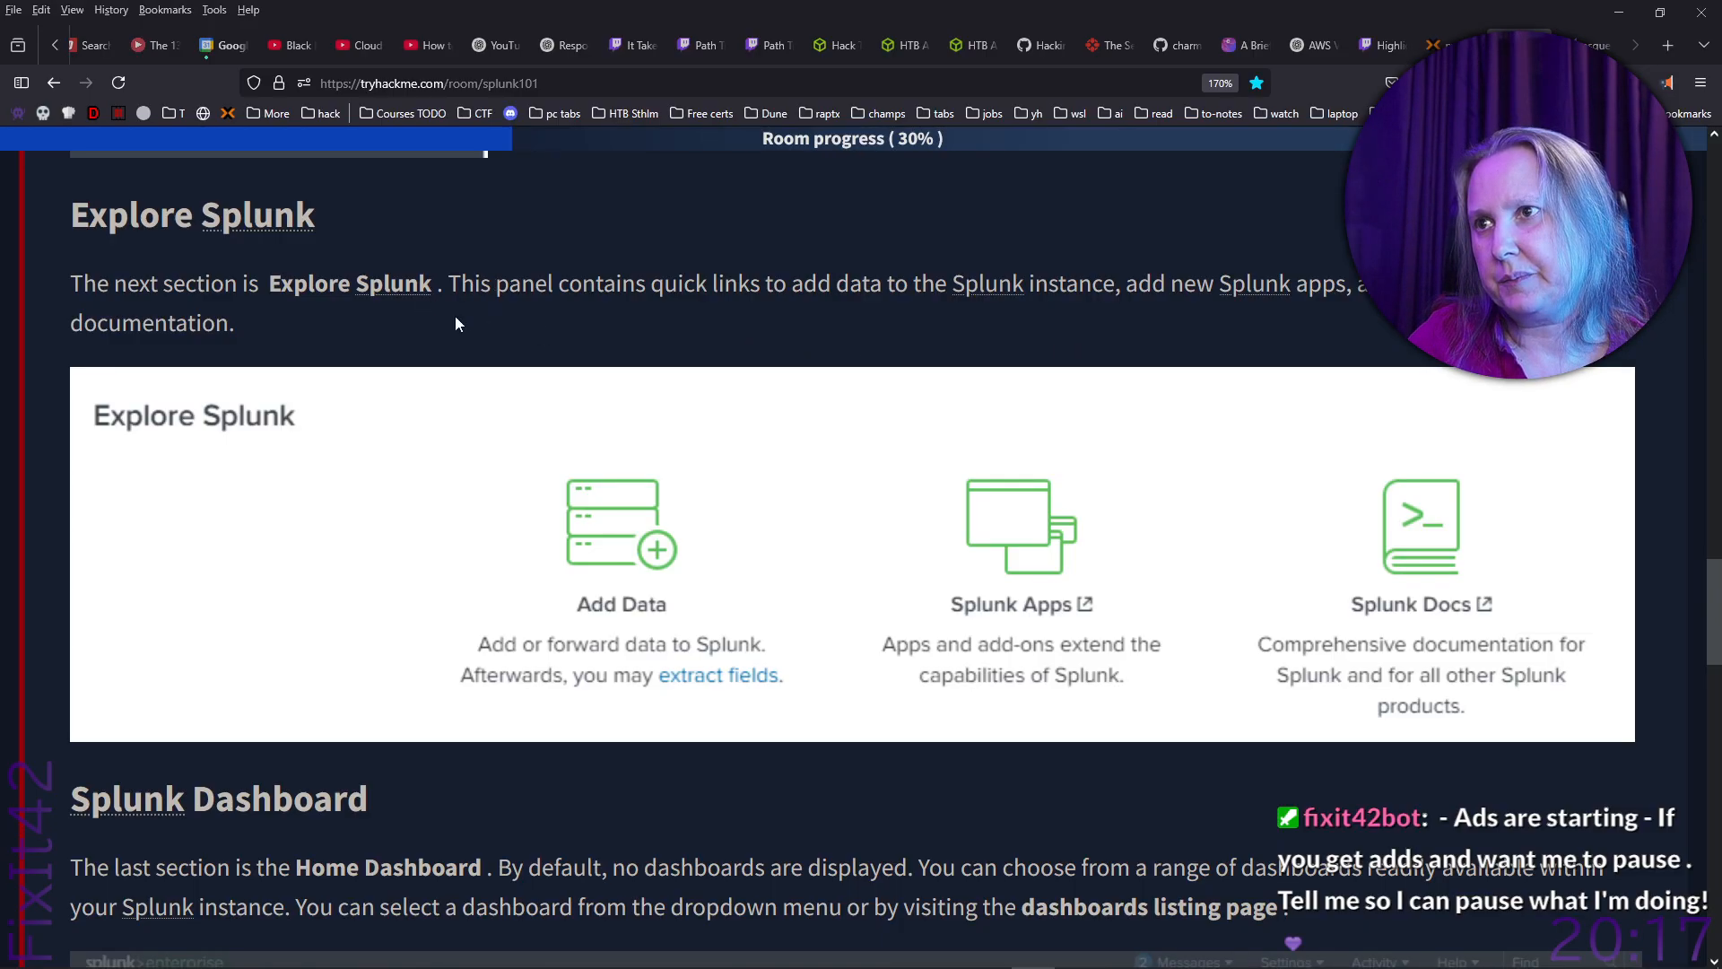
drag(276, 337, 72, 281)
right_click(97, 295)
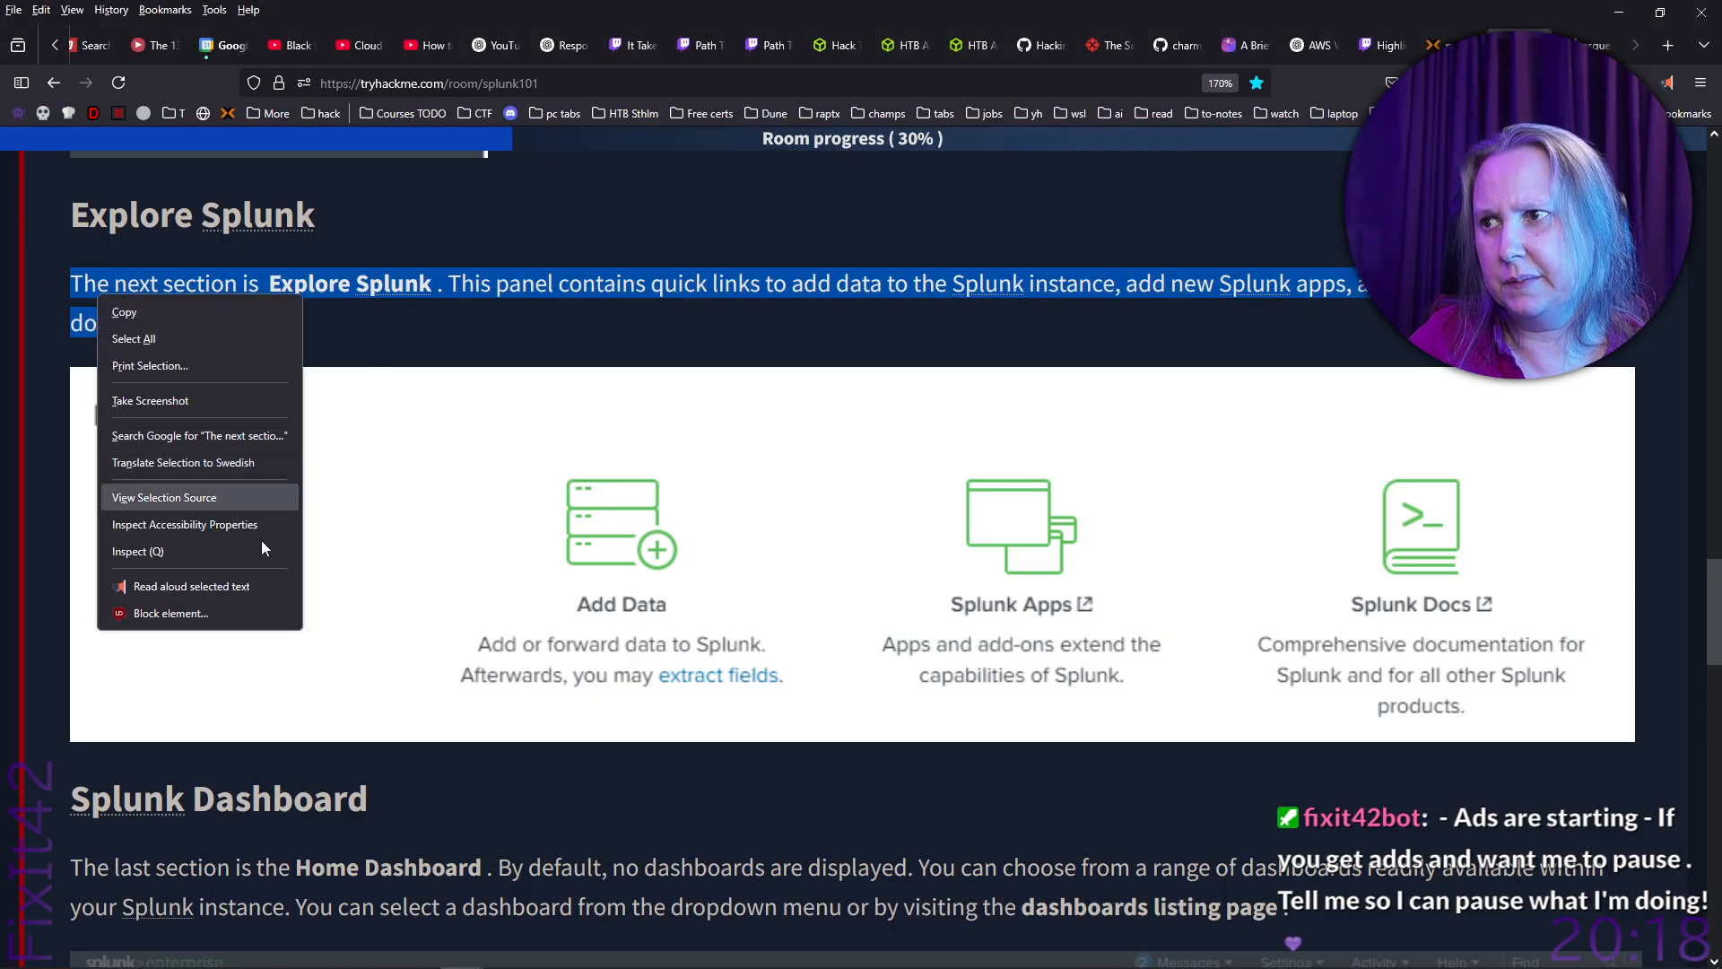
click(191, 587)
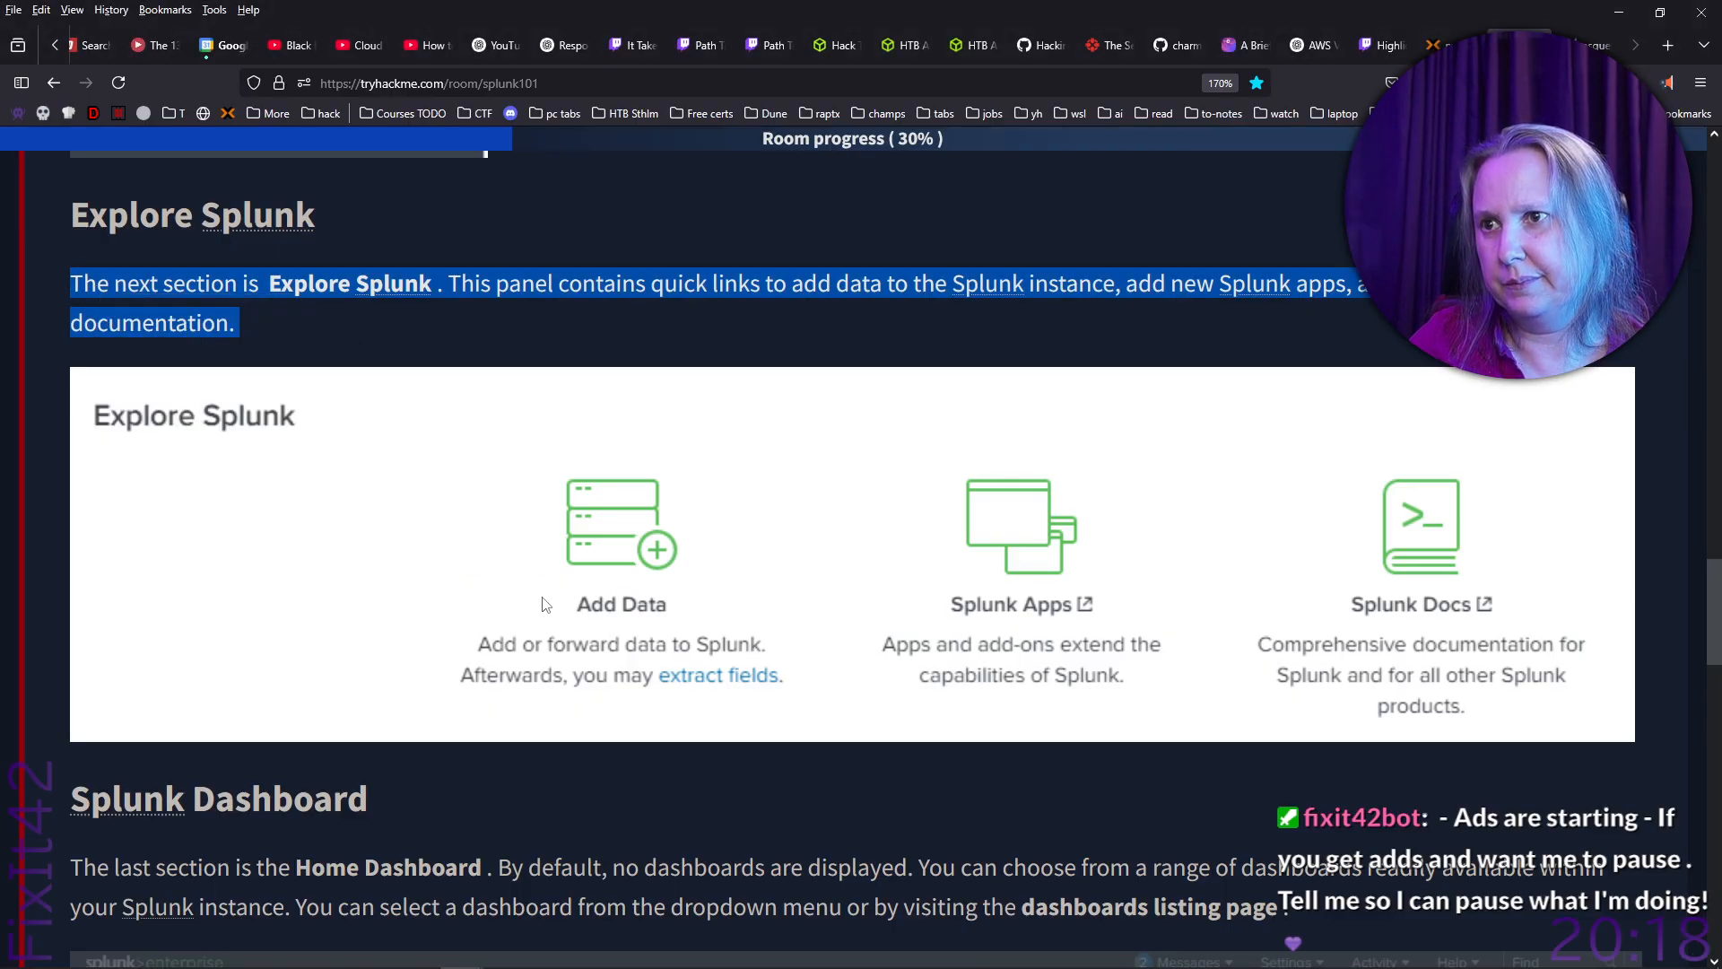
click(906, 819)
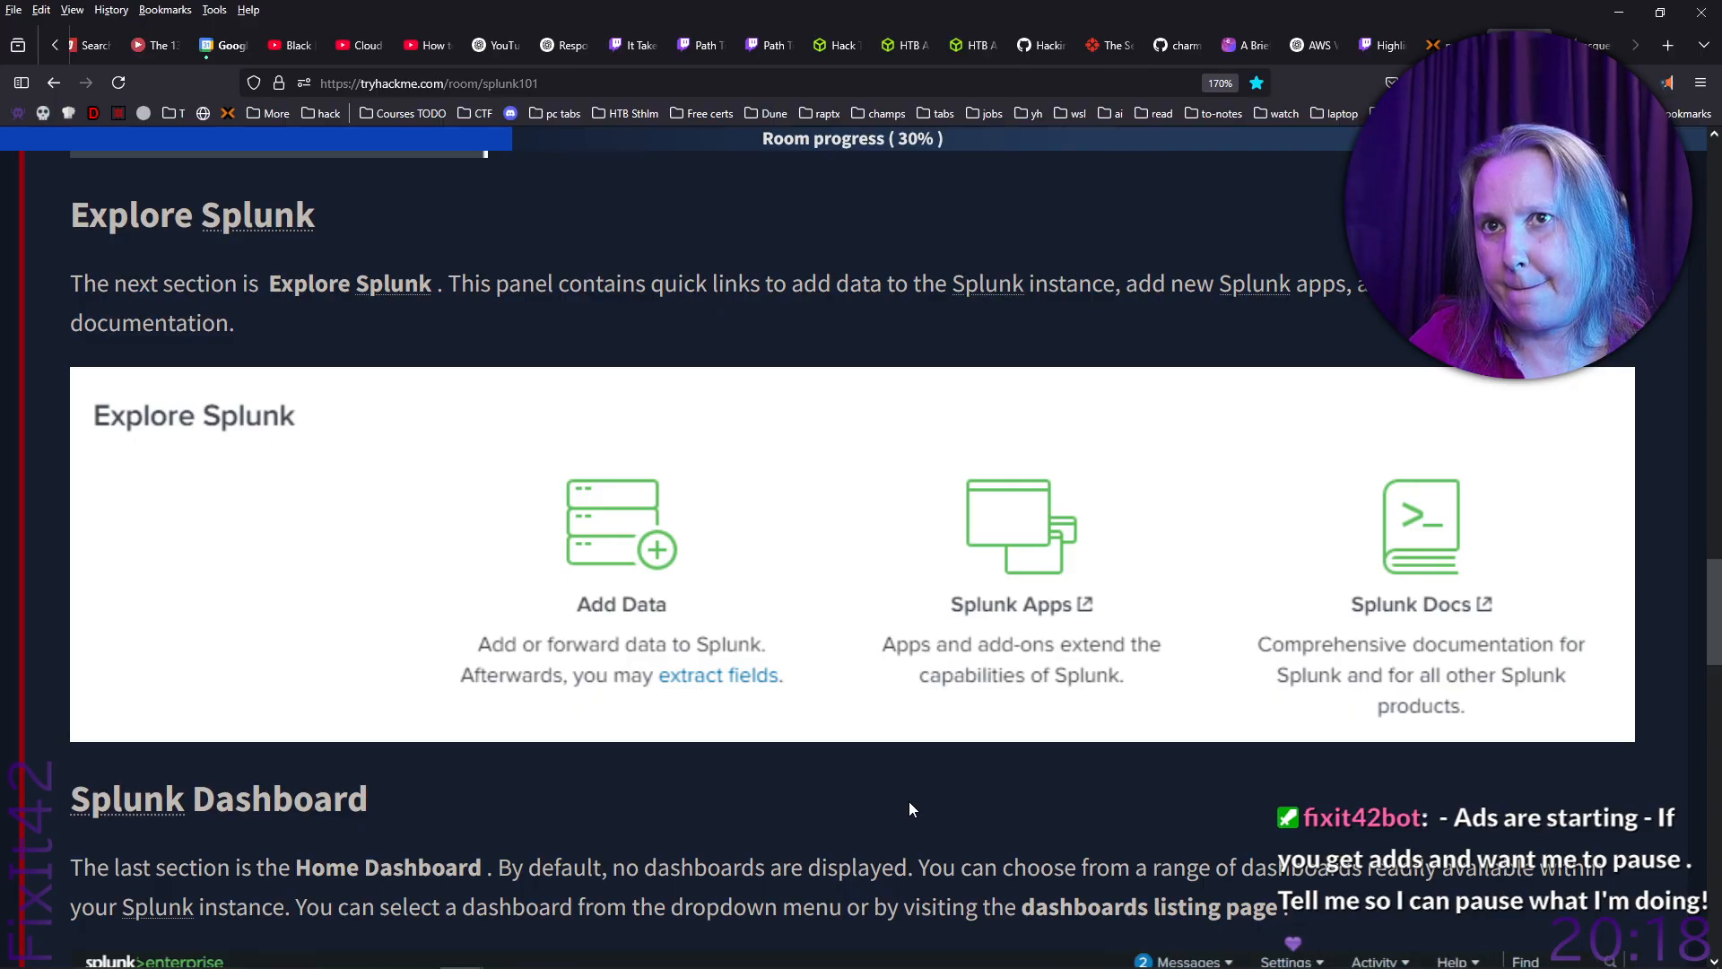
Look over the Explore Splunk and Splunk Dashboard sections, including the animation about choosing a default home dashboard.
scroll(909, 807, down, 4)
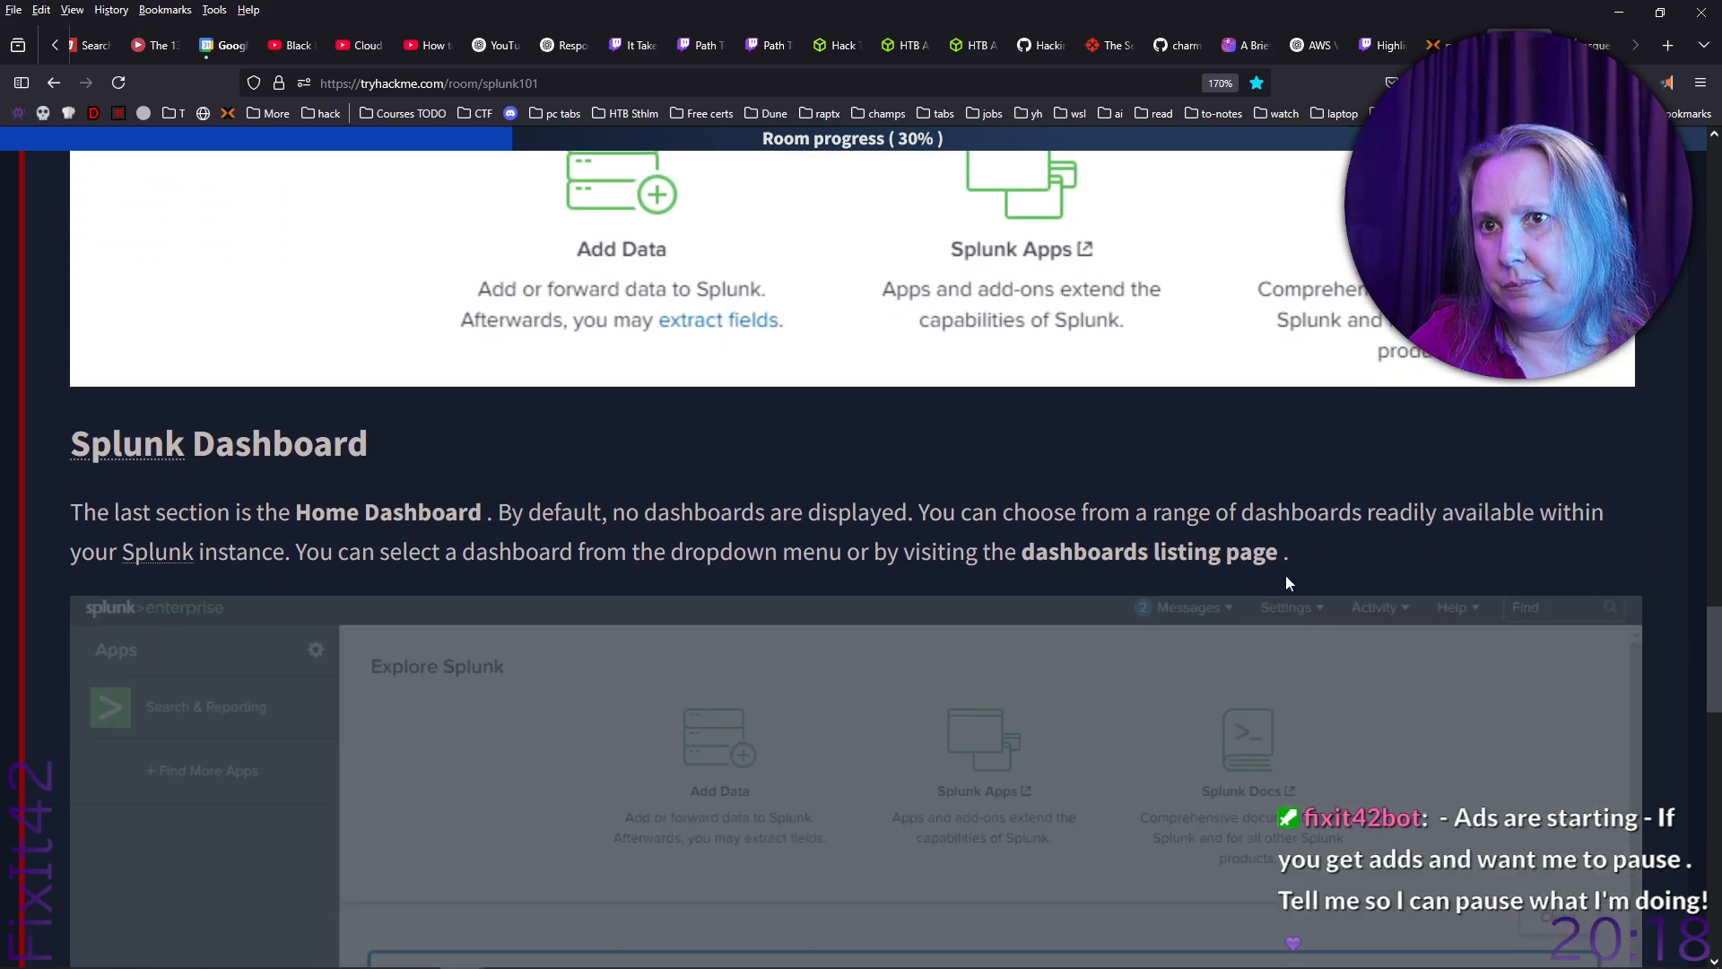
scroll(1315, 553, up, 5)
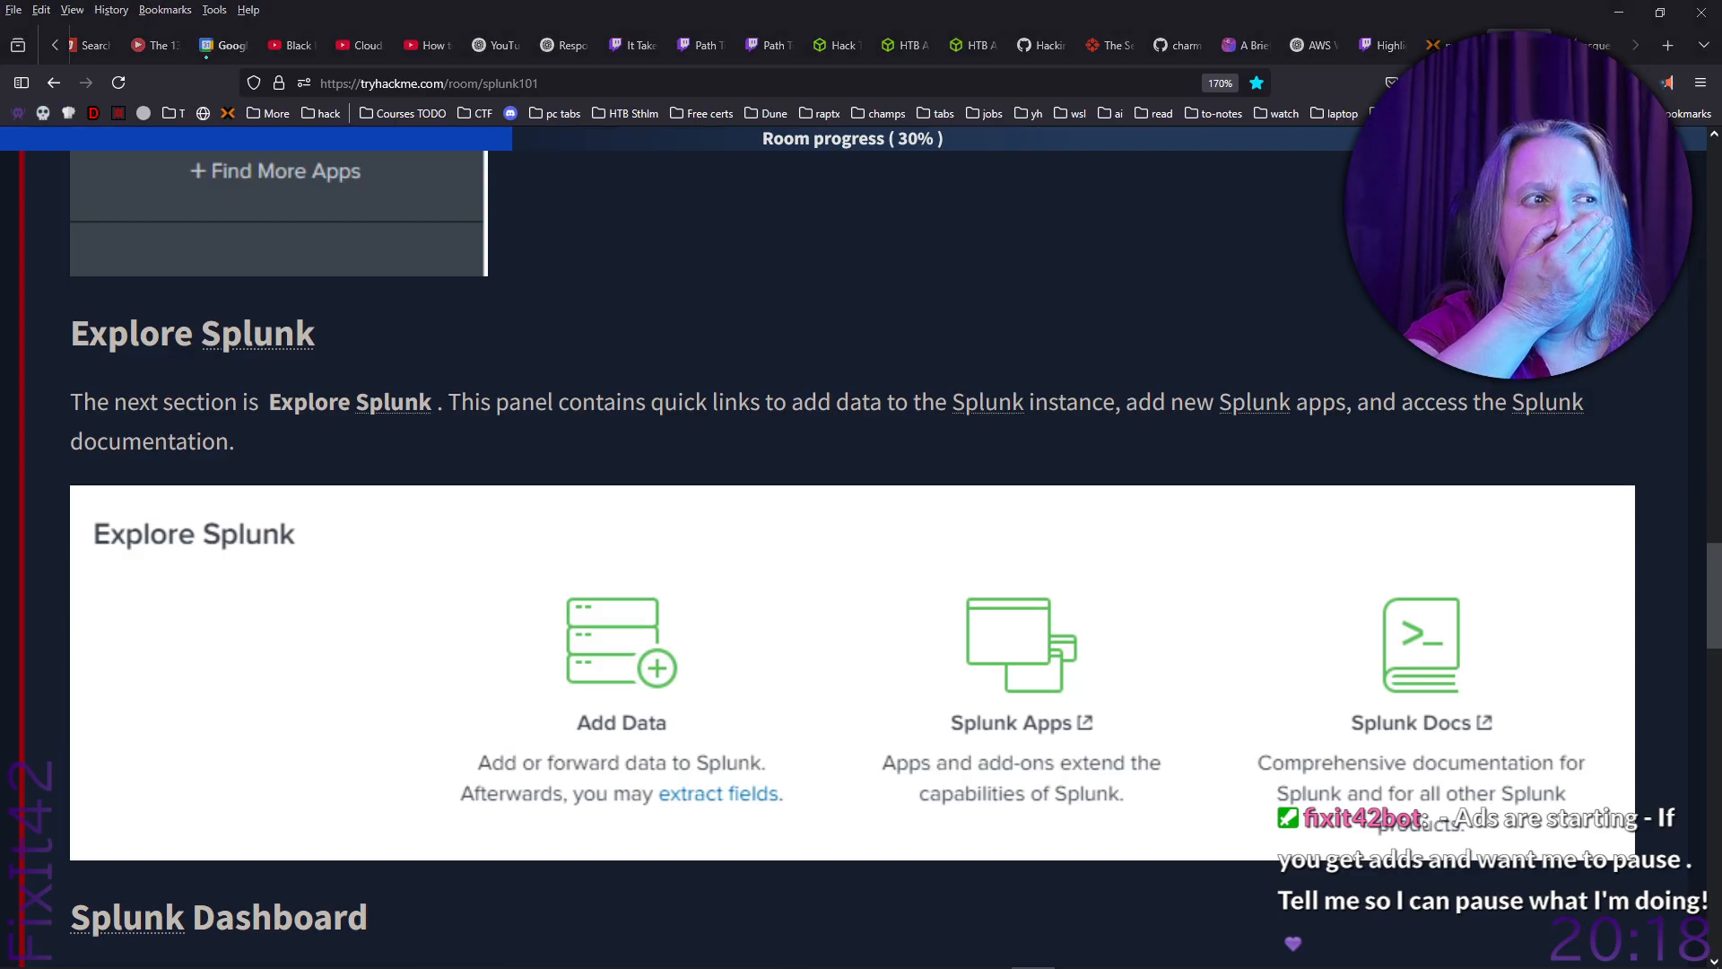
scroll(735, 385, down, 4)
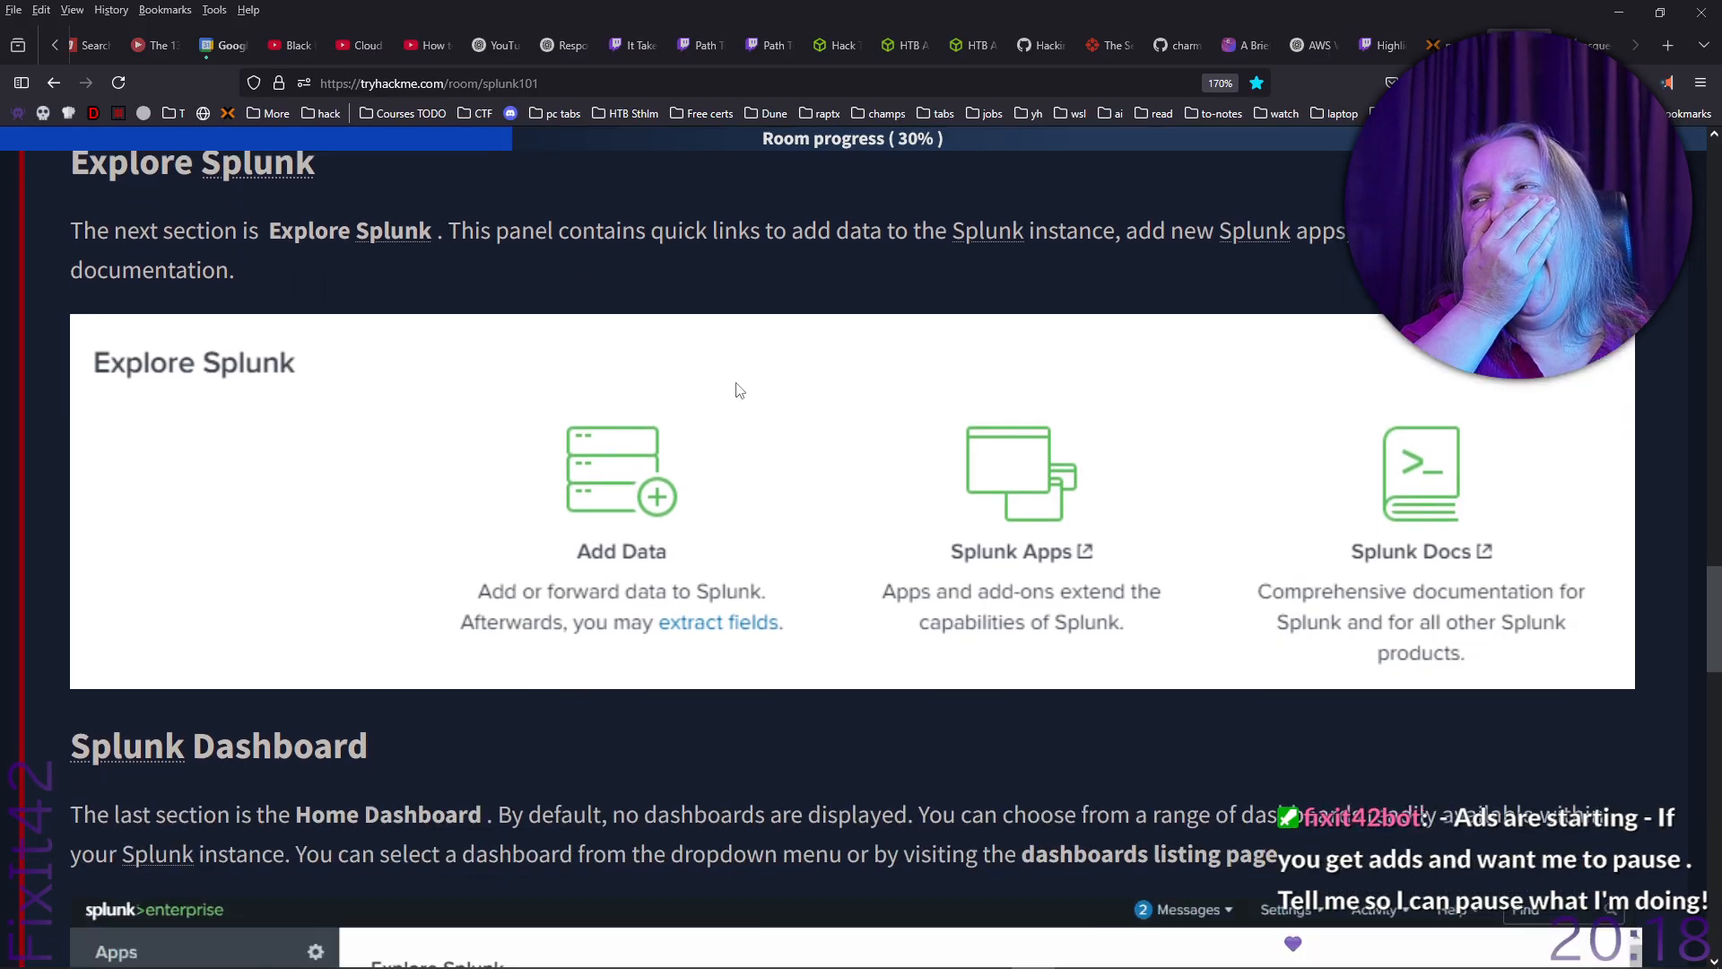
scroll(740, 384, up, 3)
scroll(740, 384, up, 1)
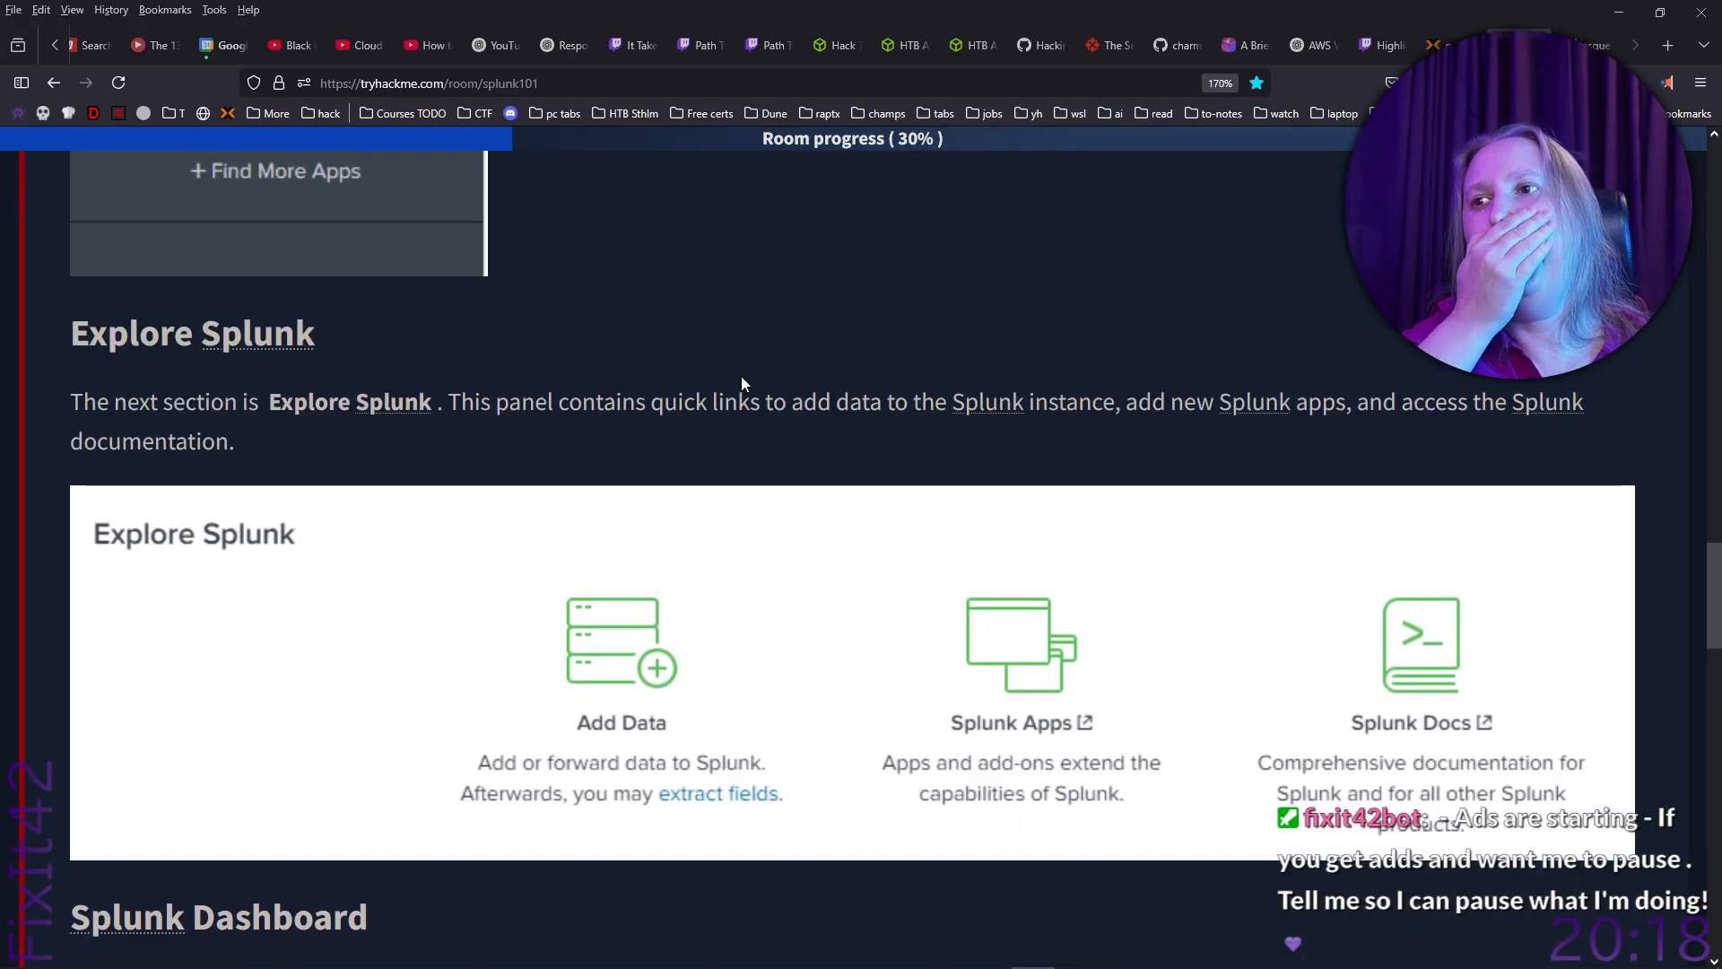
scroll(813, 363, down, 4)
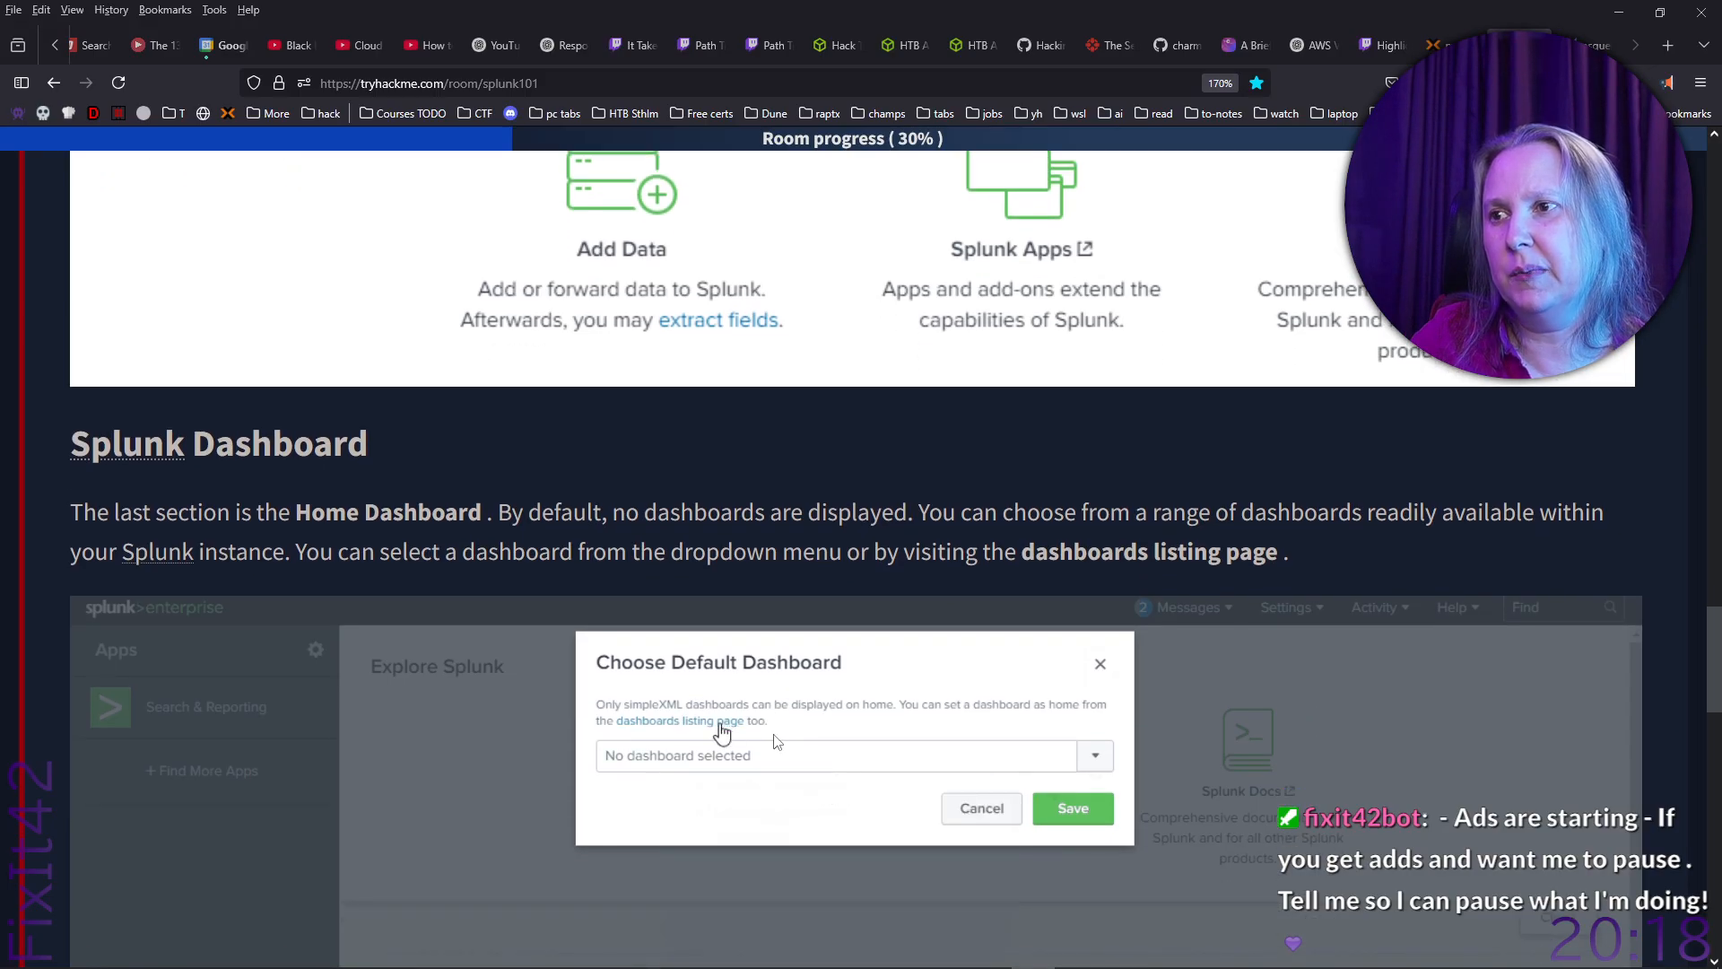
scroll(775, 743, down, 3)
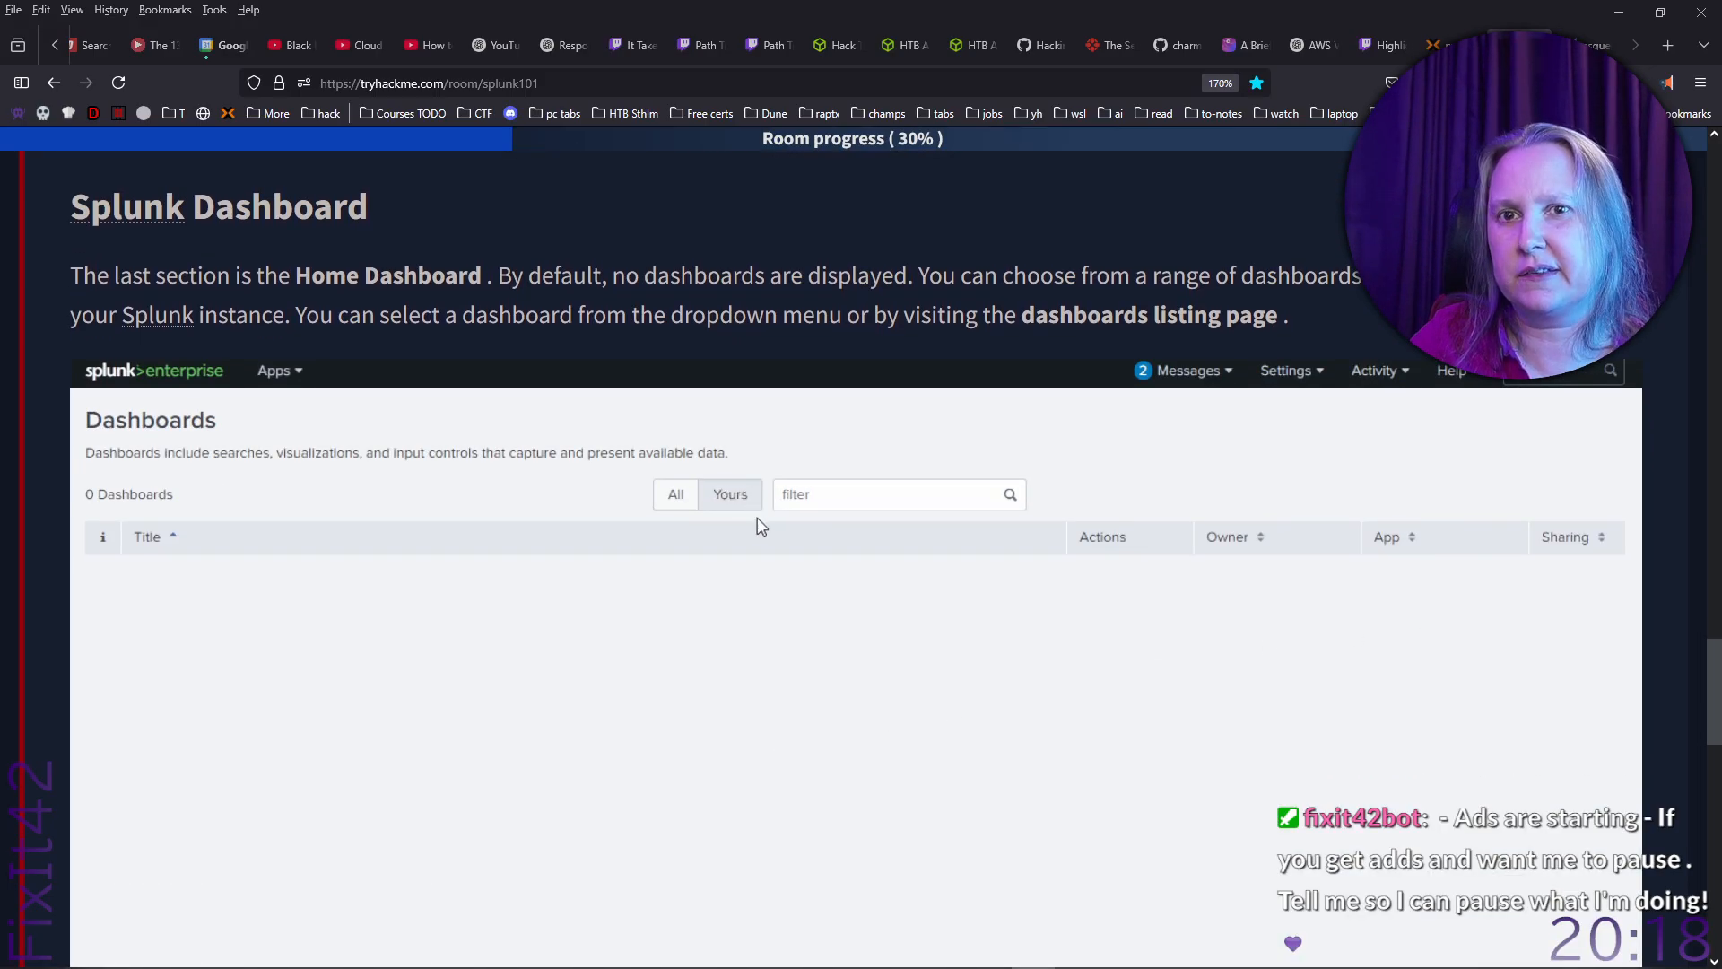
drag(1715, 673, 1717, 684)
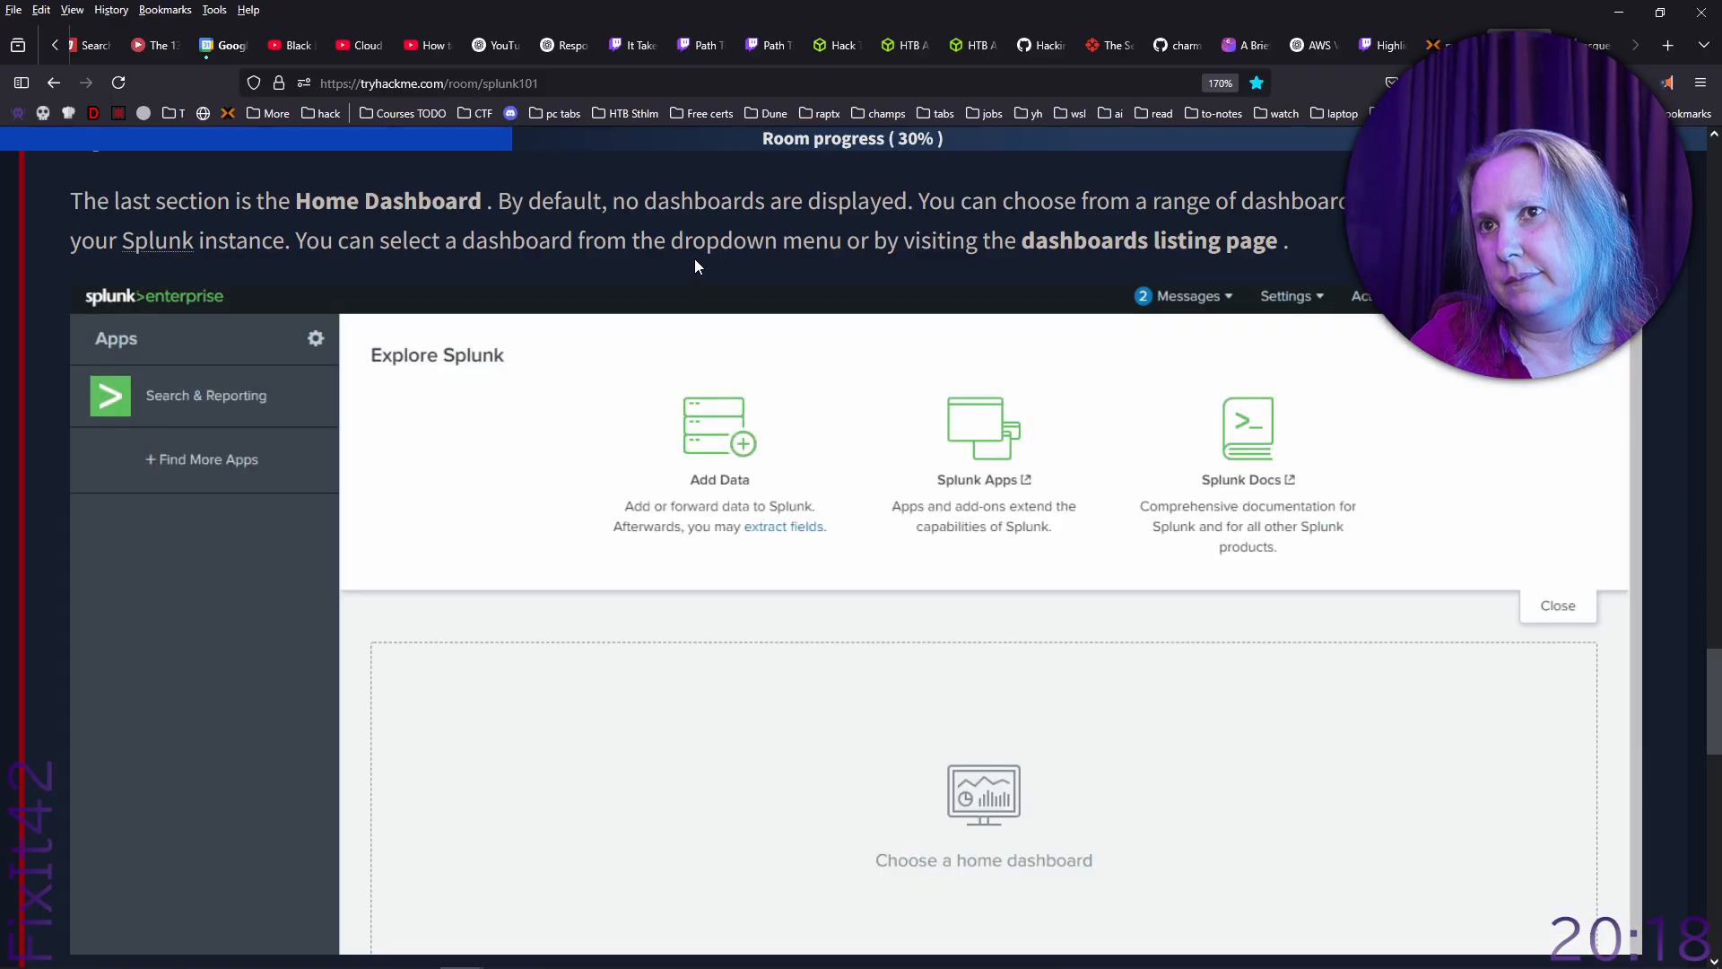
drag(1314, 251, 377, 148)
right_click(368, 228)
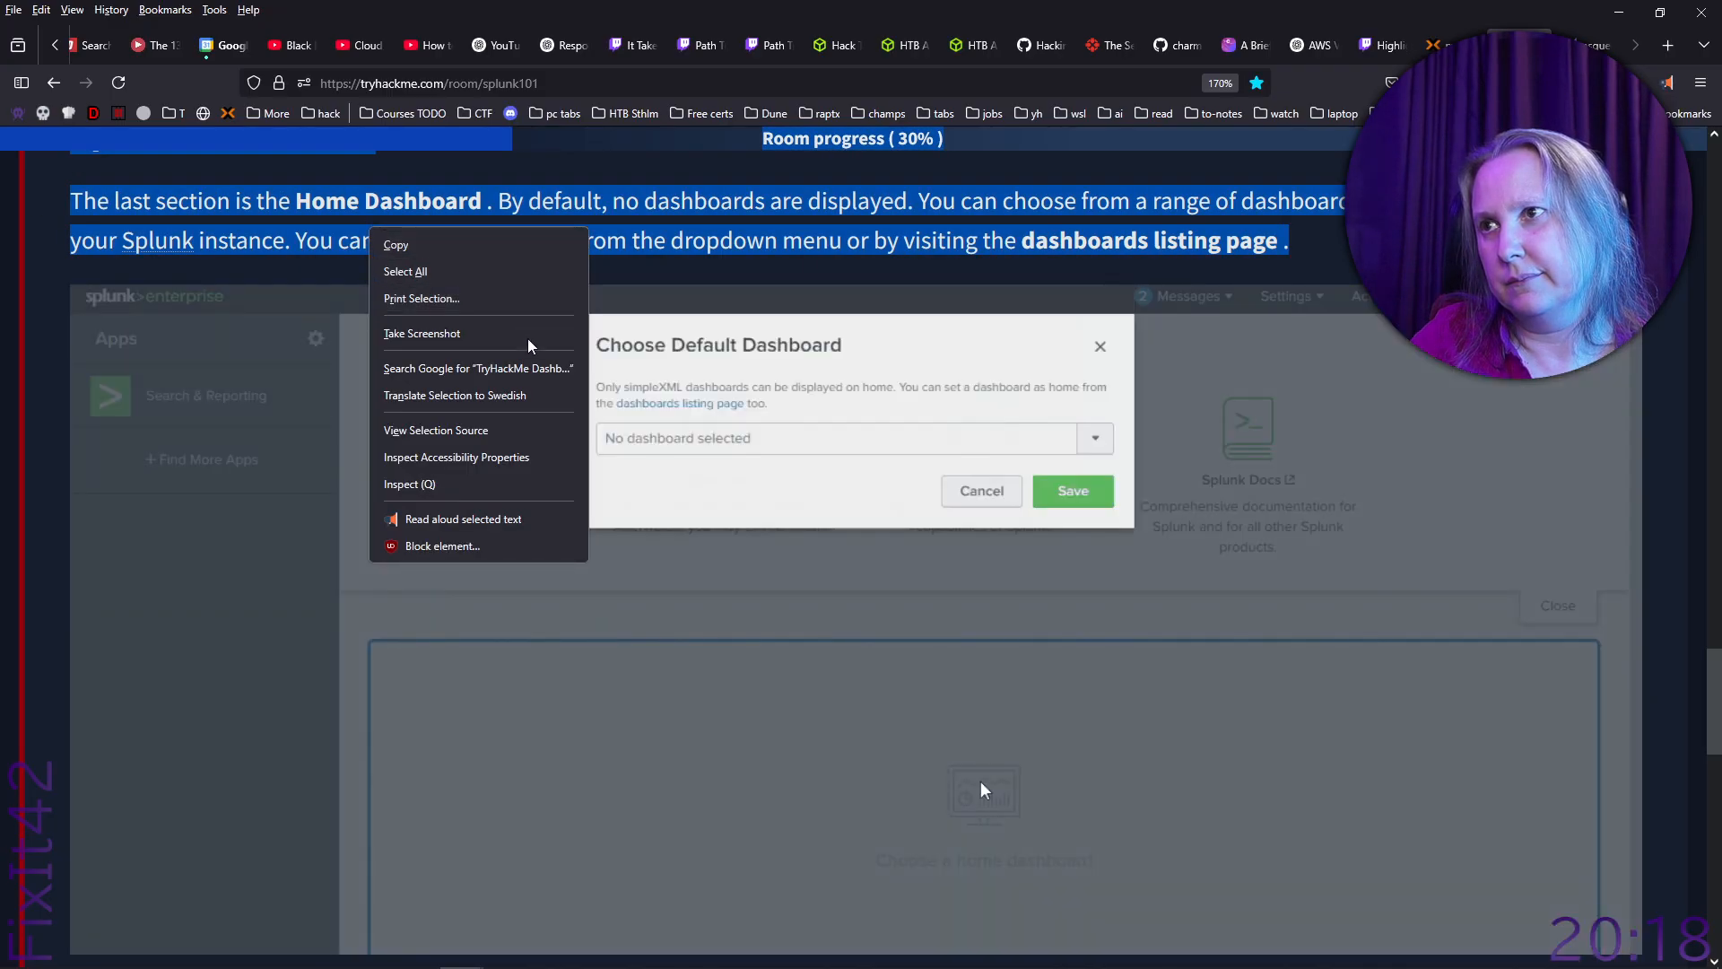
click(523, 518)
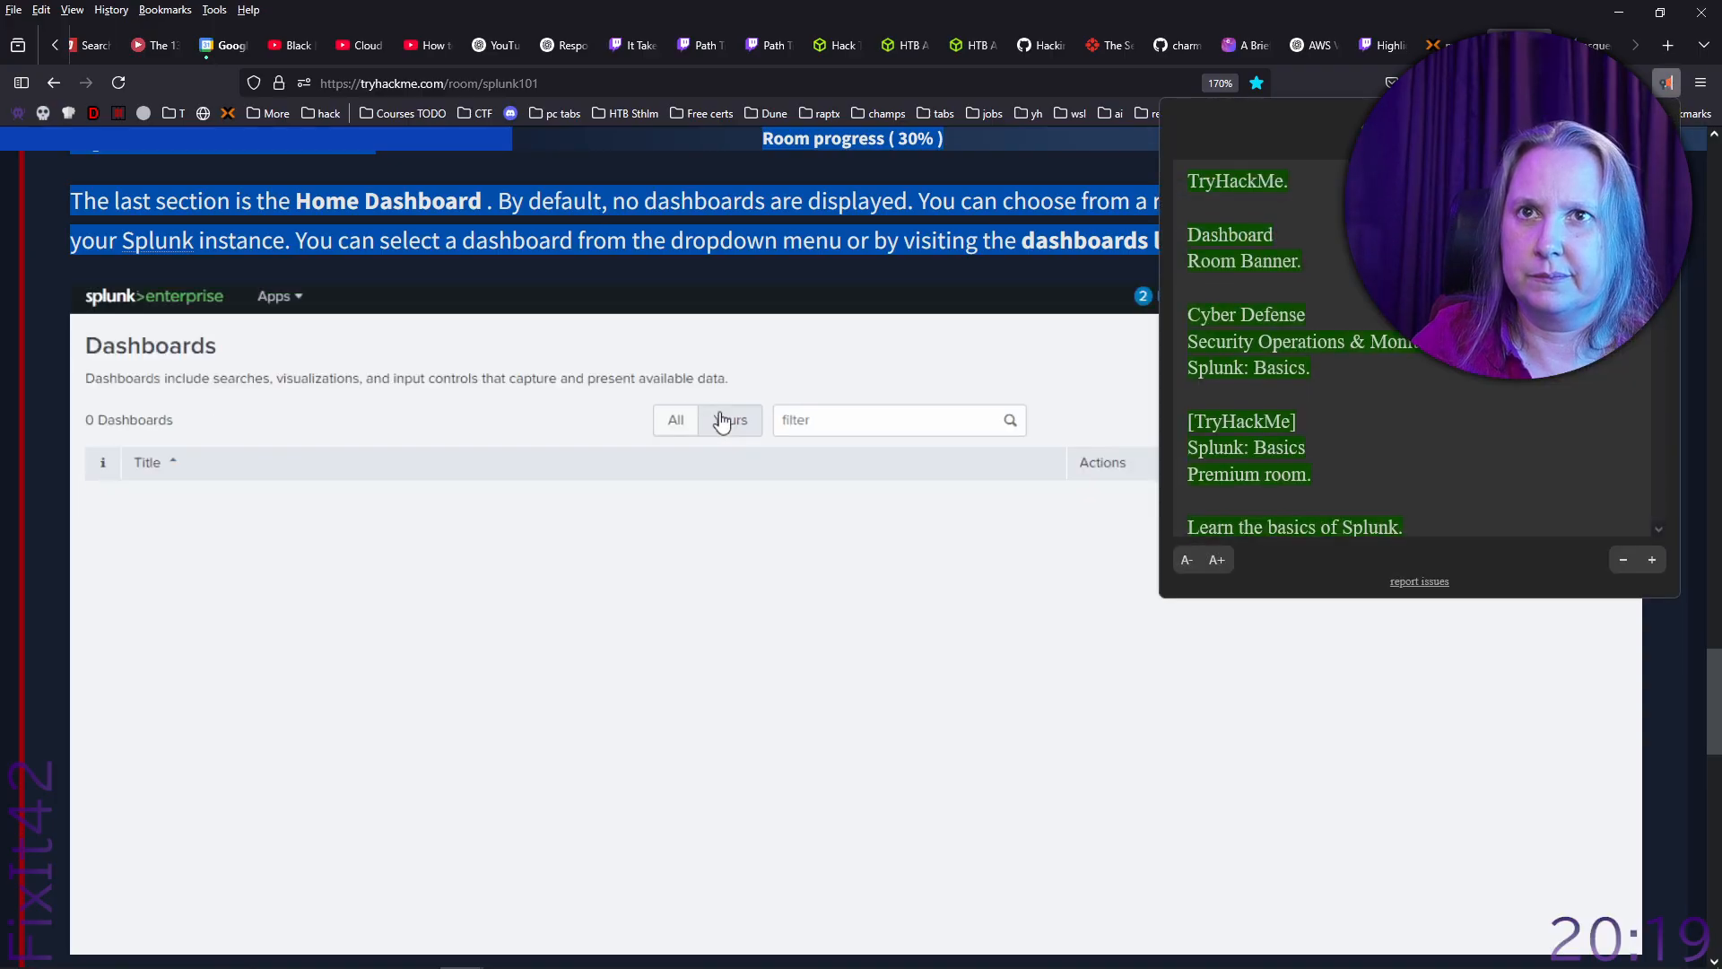
Have only the Home Dashboard paragraph of the Splunk Dashboard section read aloud.
drag(1299, 254, 74, 205)
right_click(75, 205)
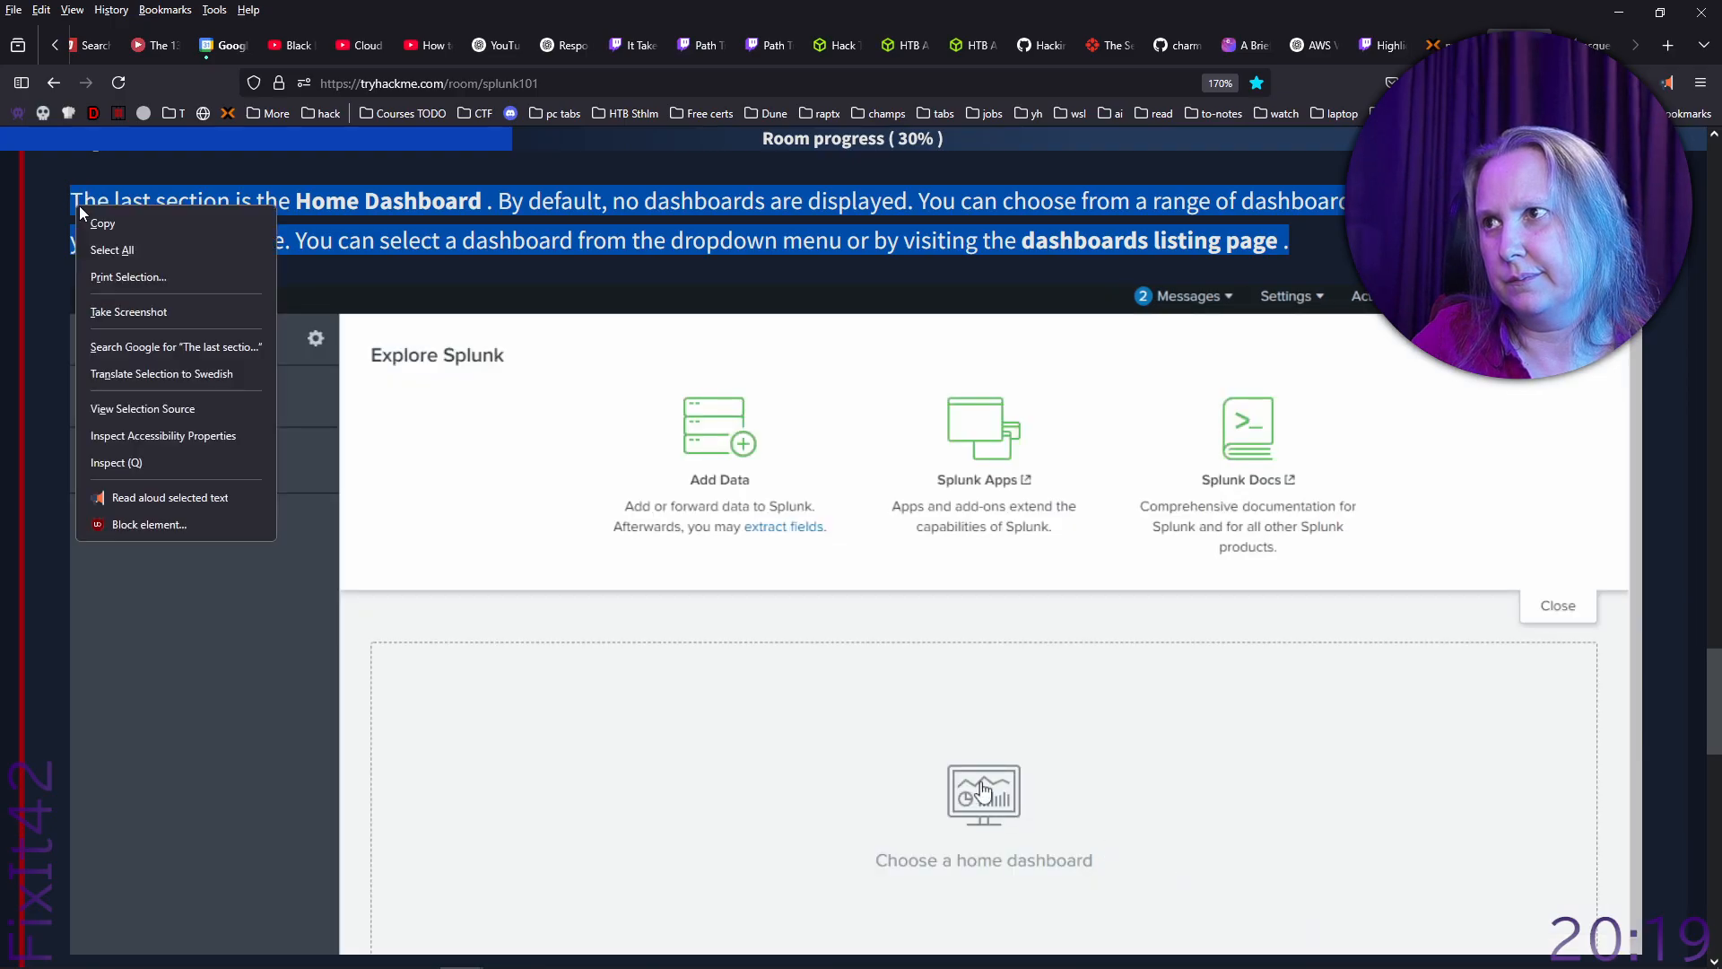
click(234, 490)
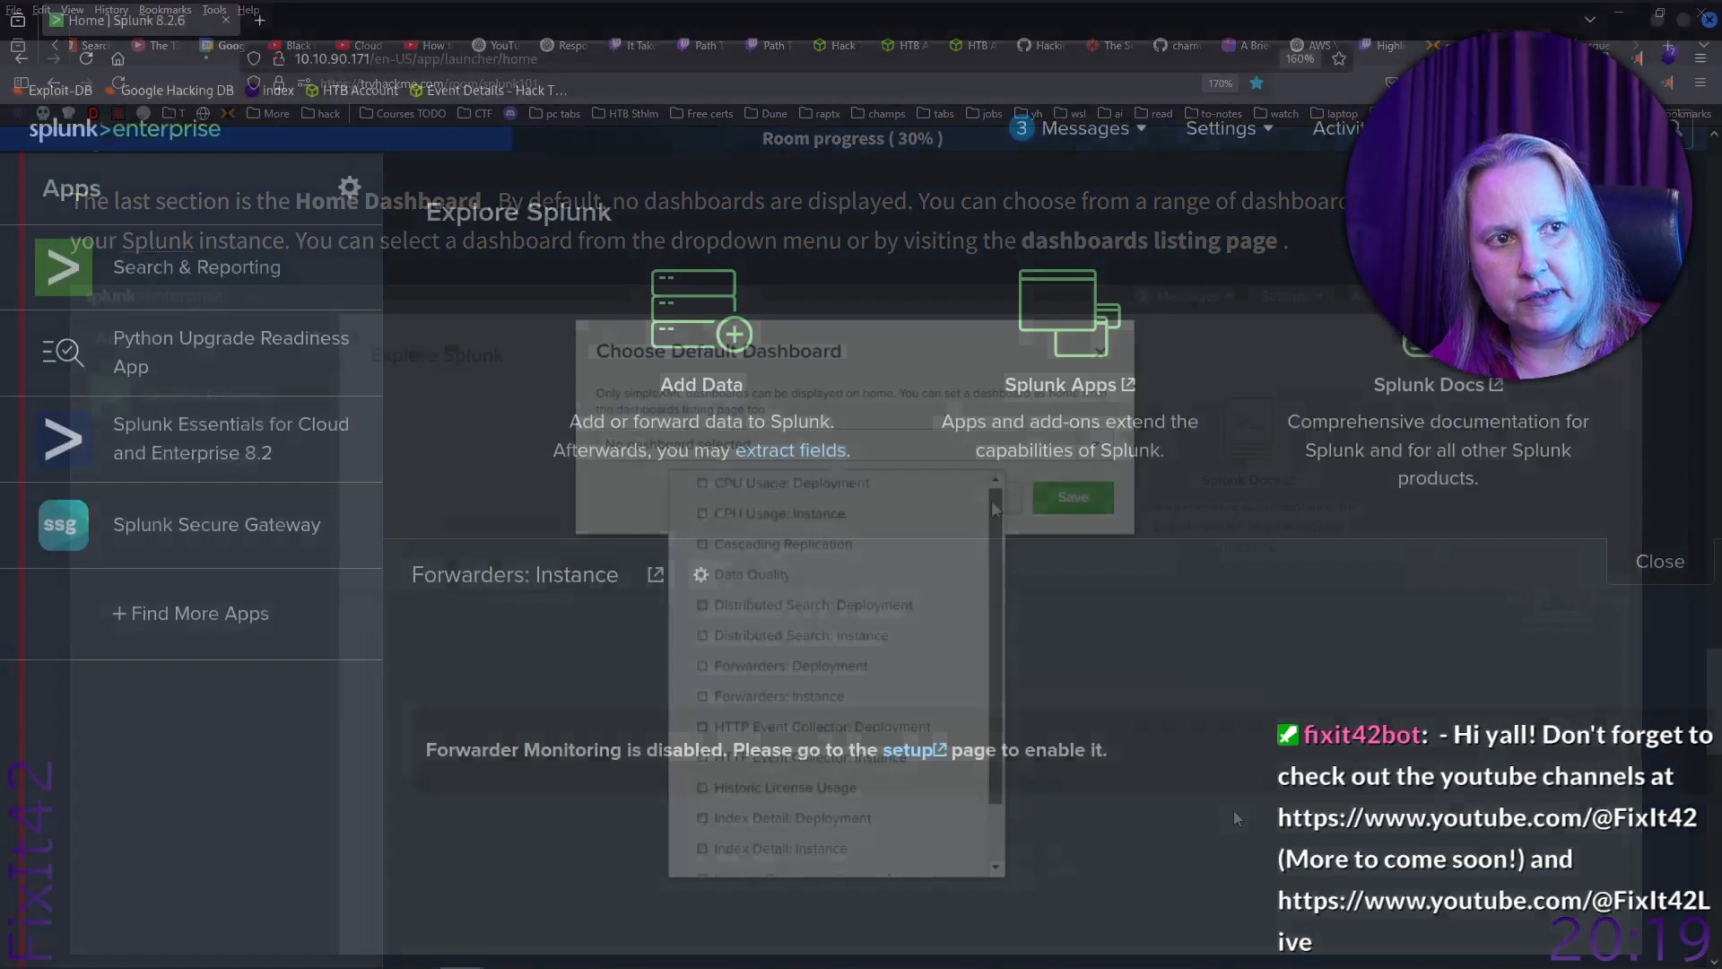
Look over the Splunk home dashboard area and the dashboards available as the default, leaving the choice dialog without saving.
scroll(1211, 888, down, 5)
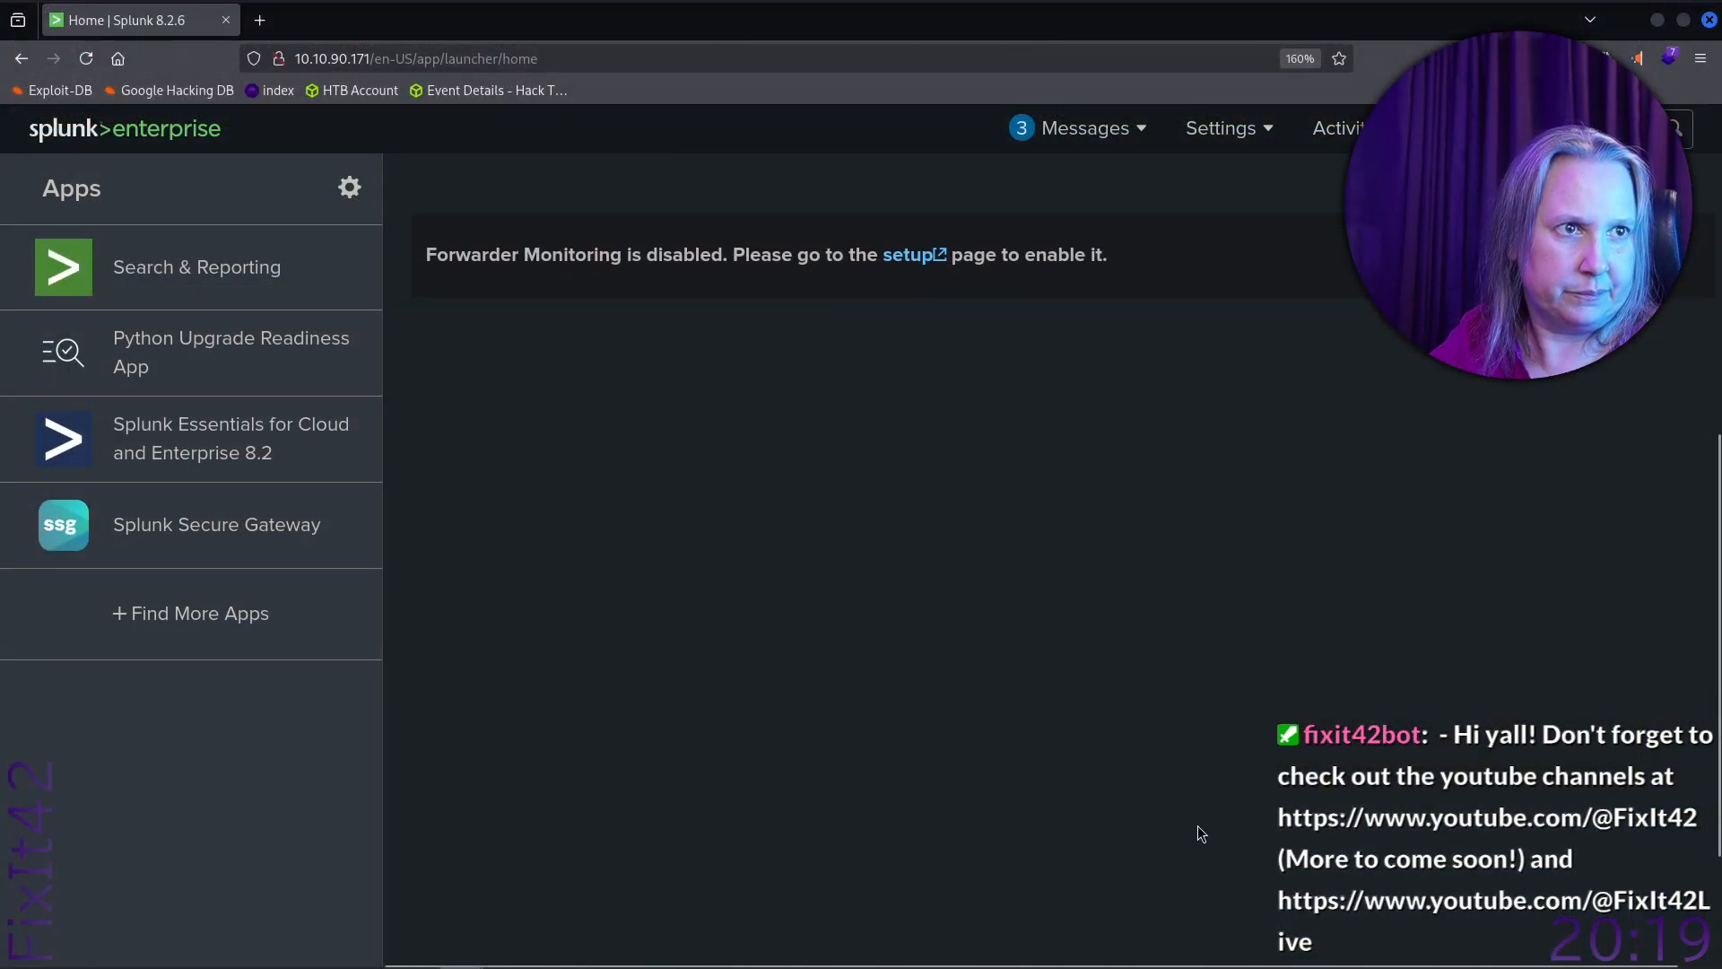
scroll(1197, 825, up, 4)
scroll(1198, 825, up, 2)
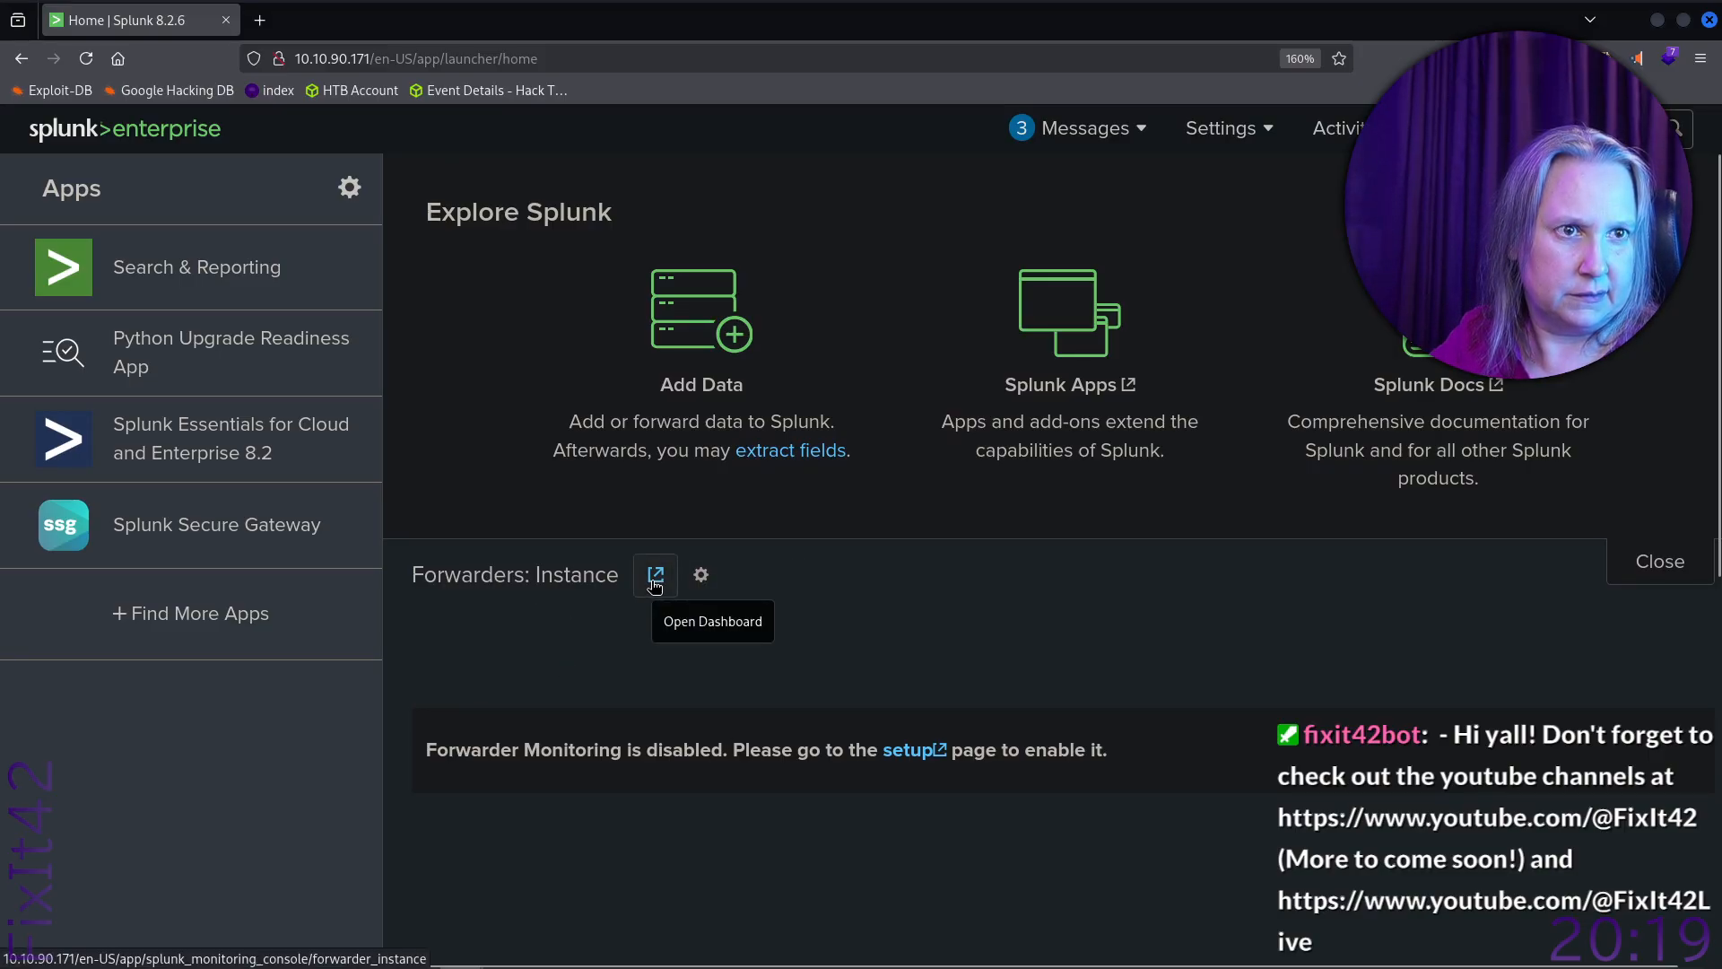
click(701, 576)
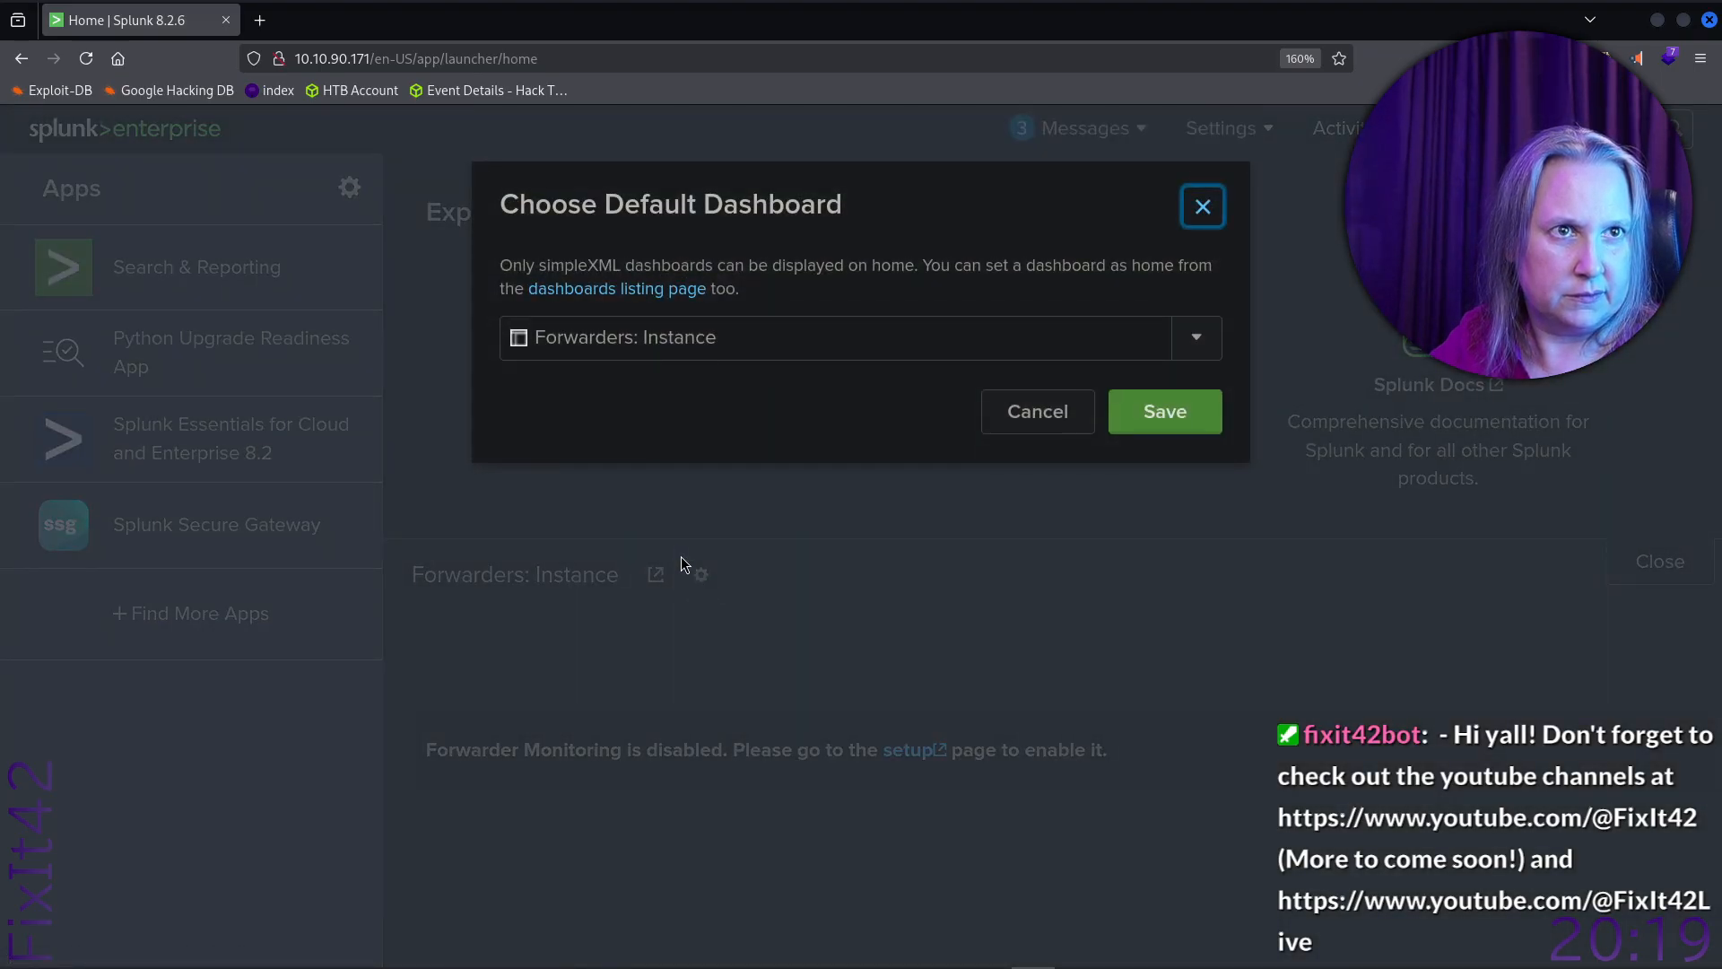
click(1197, 336)
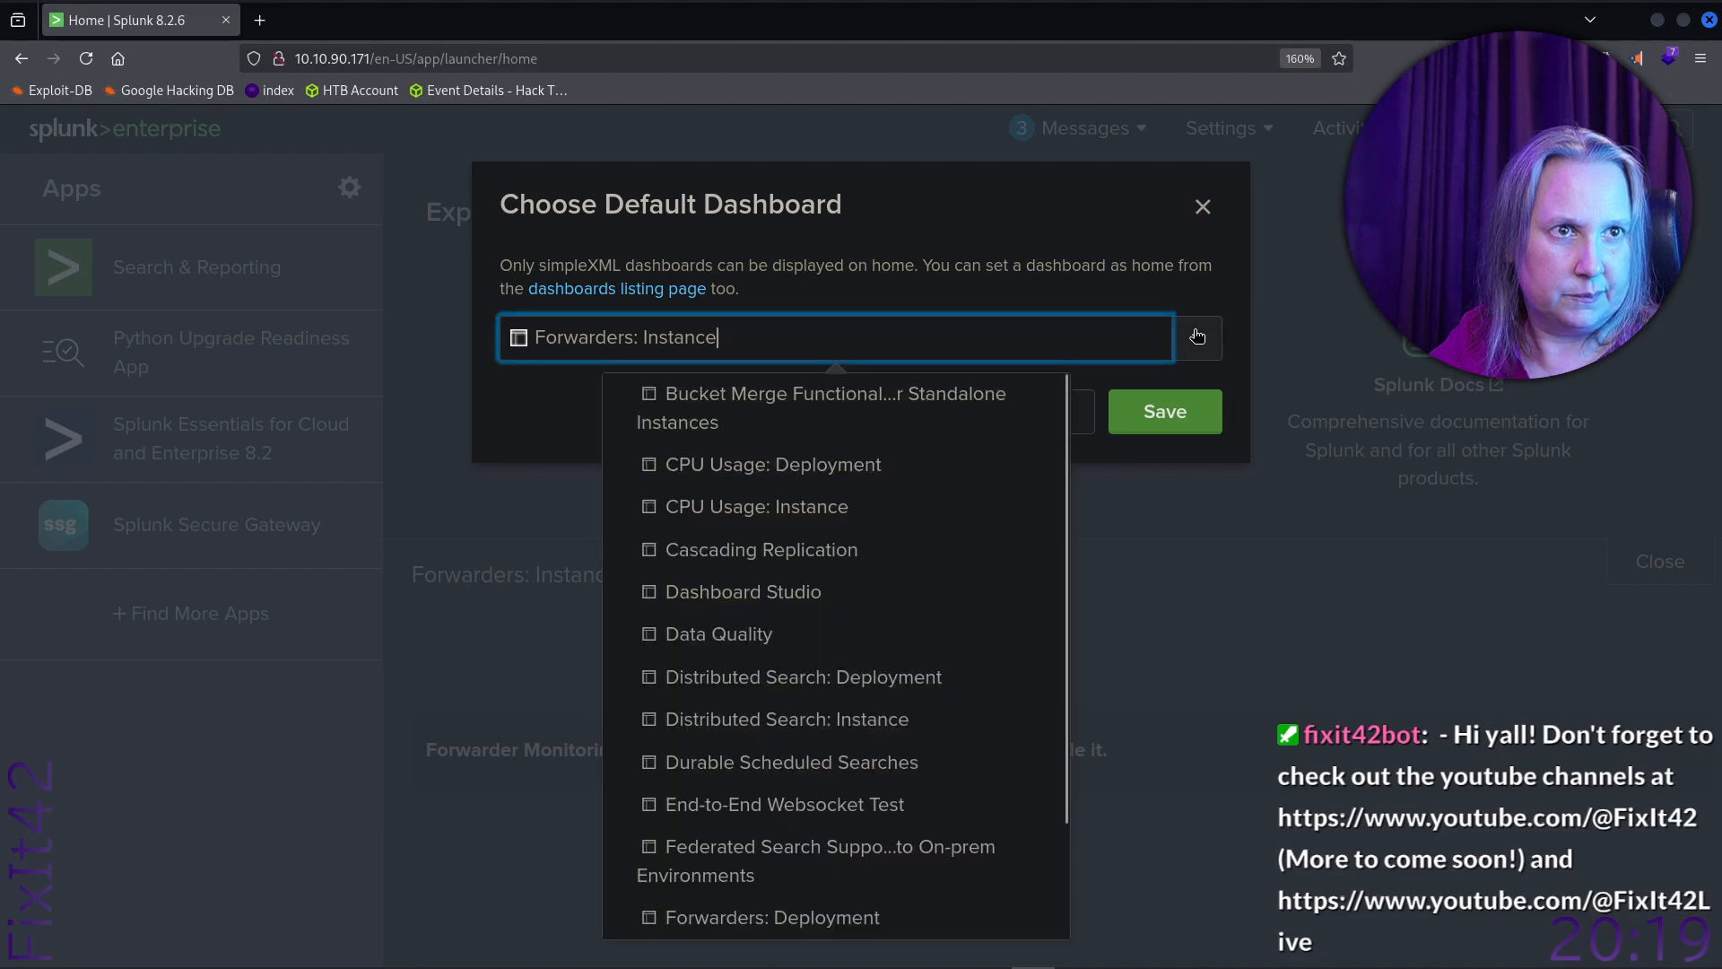
click(1204, 208)
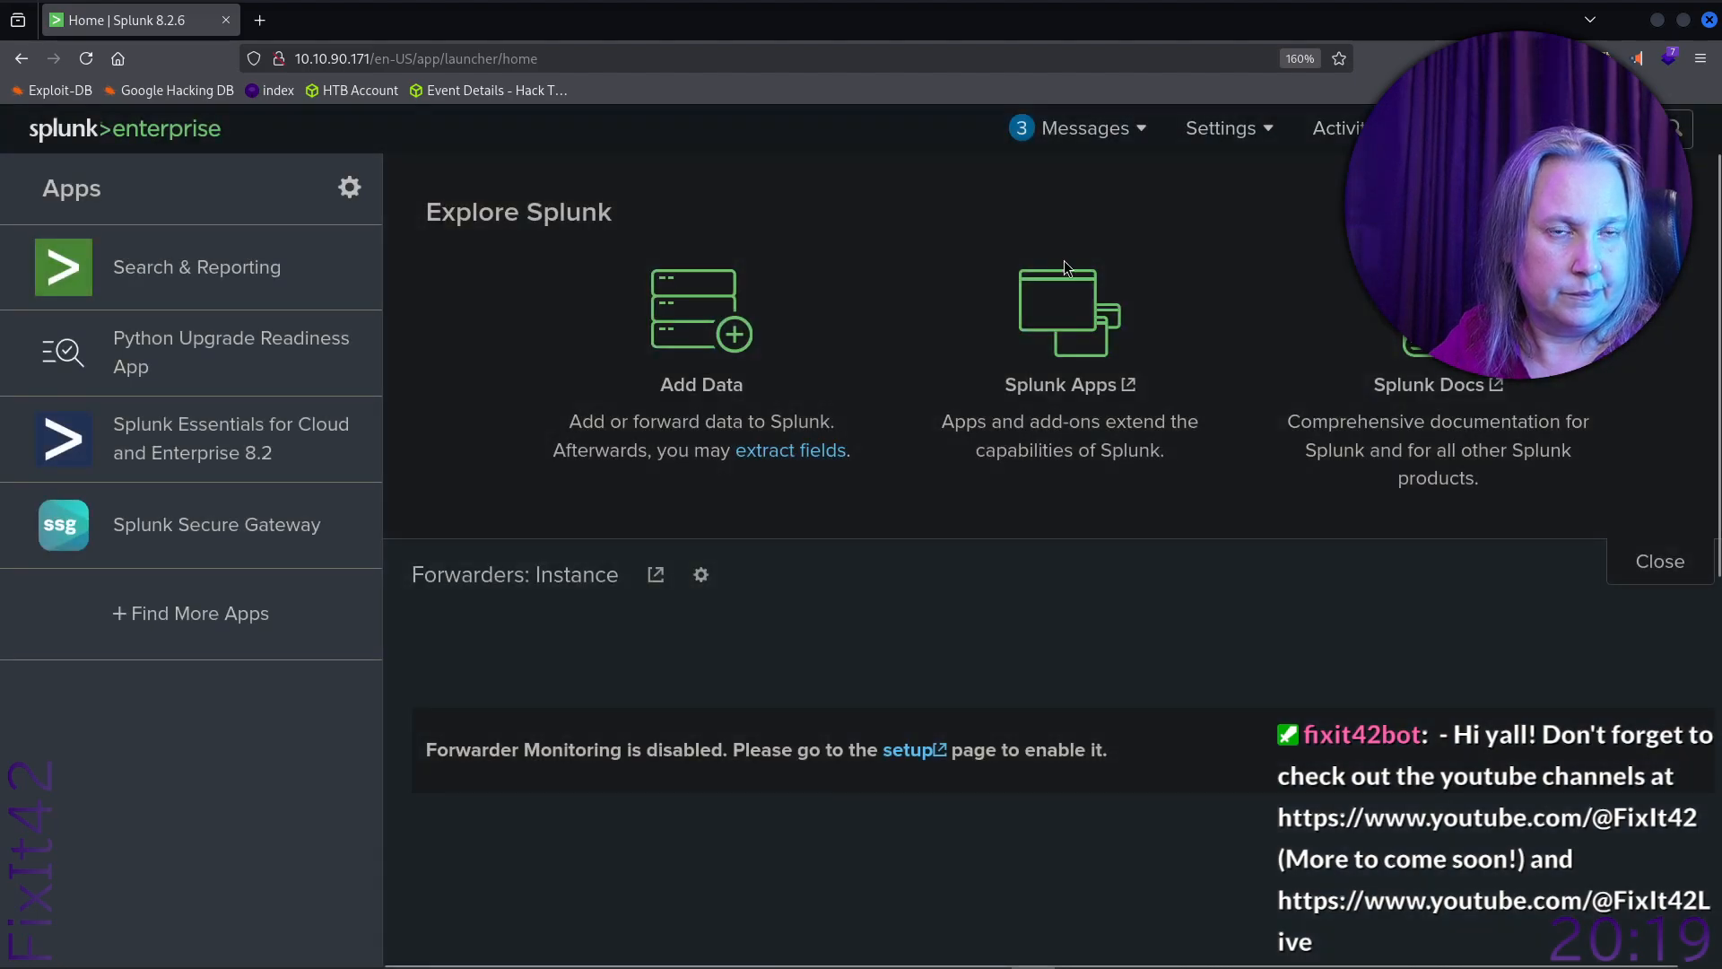
Switch to the TryHackMe room and read the end of the Navigating Splunk task, including its question about the Add Data tab.
key(alt+Tab)
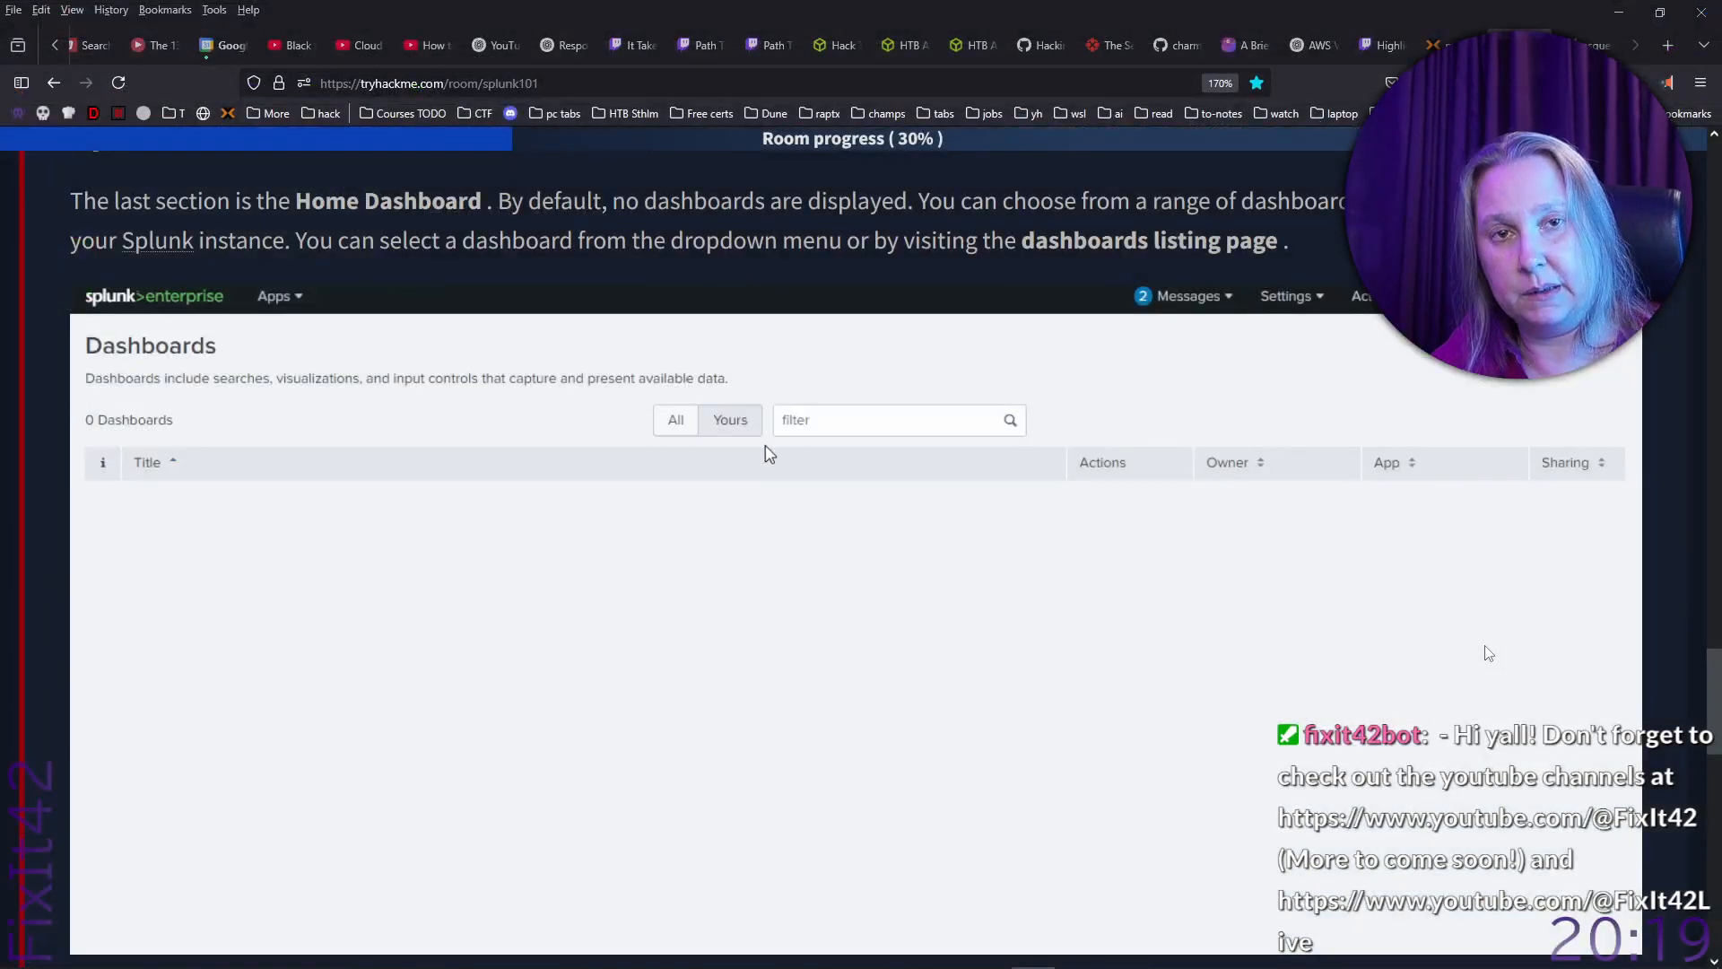
scroll(831, 569, down, 6)
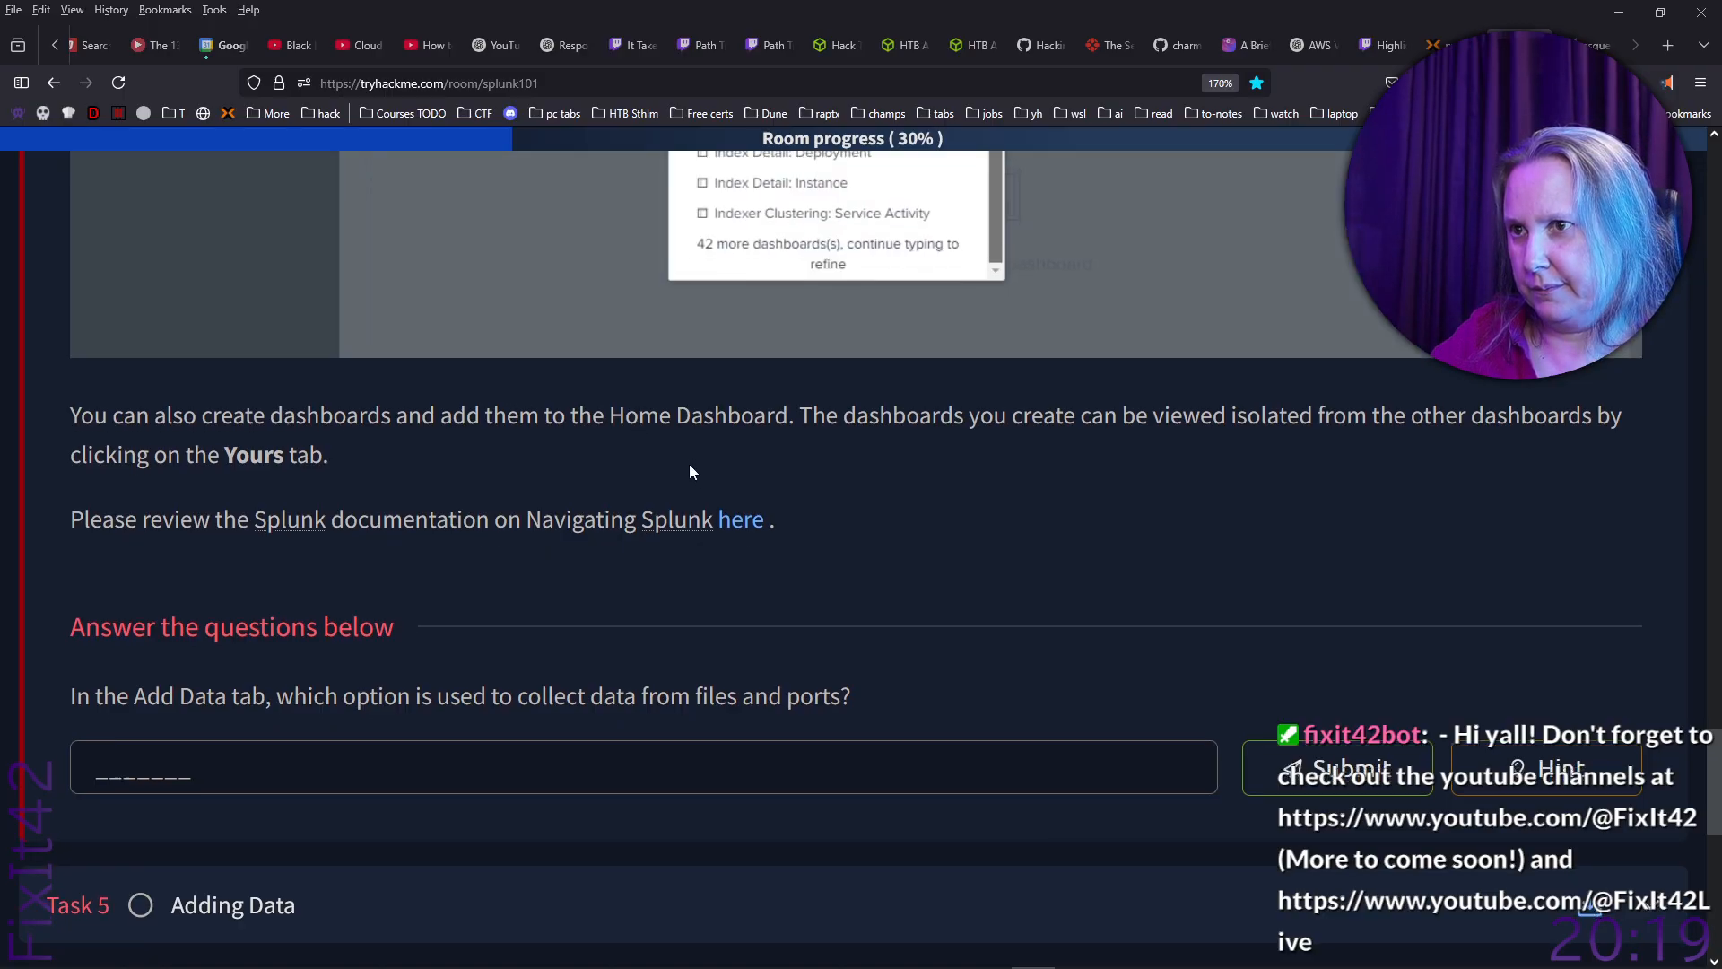
scroll(691, 468, down, 3)
scroll(691, 464, down, 2)
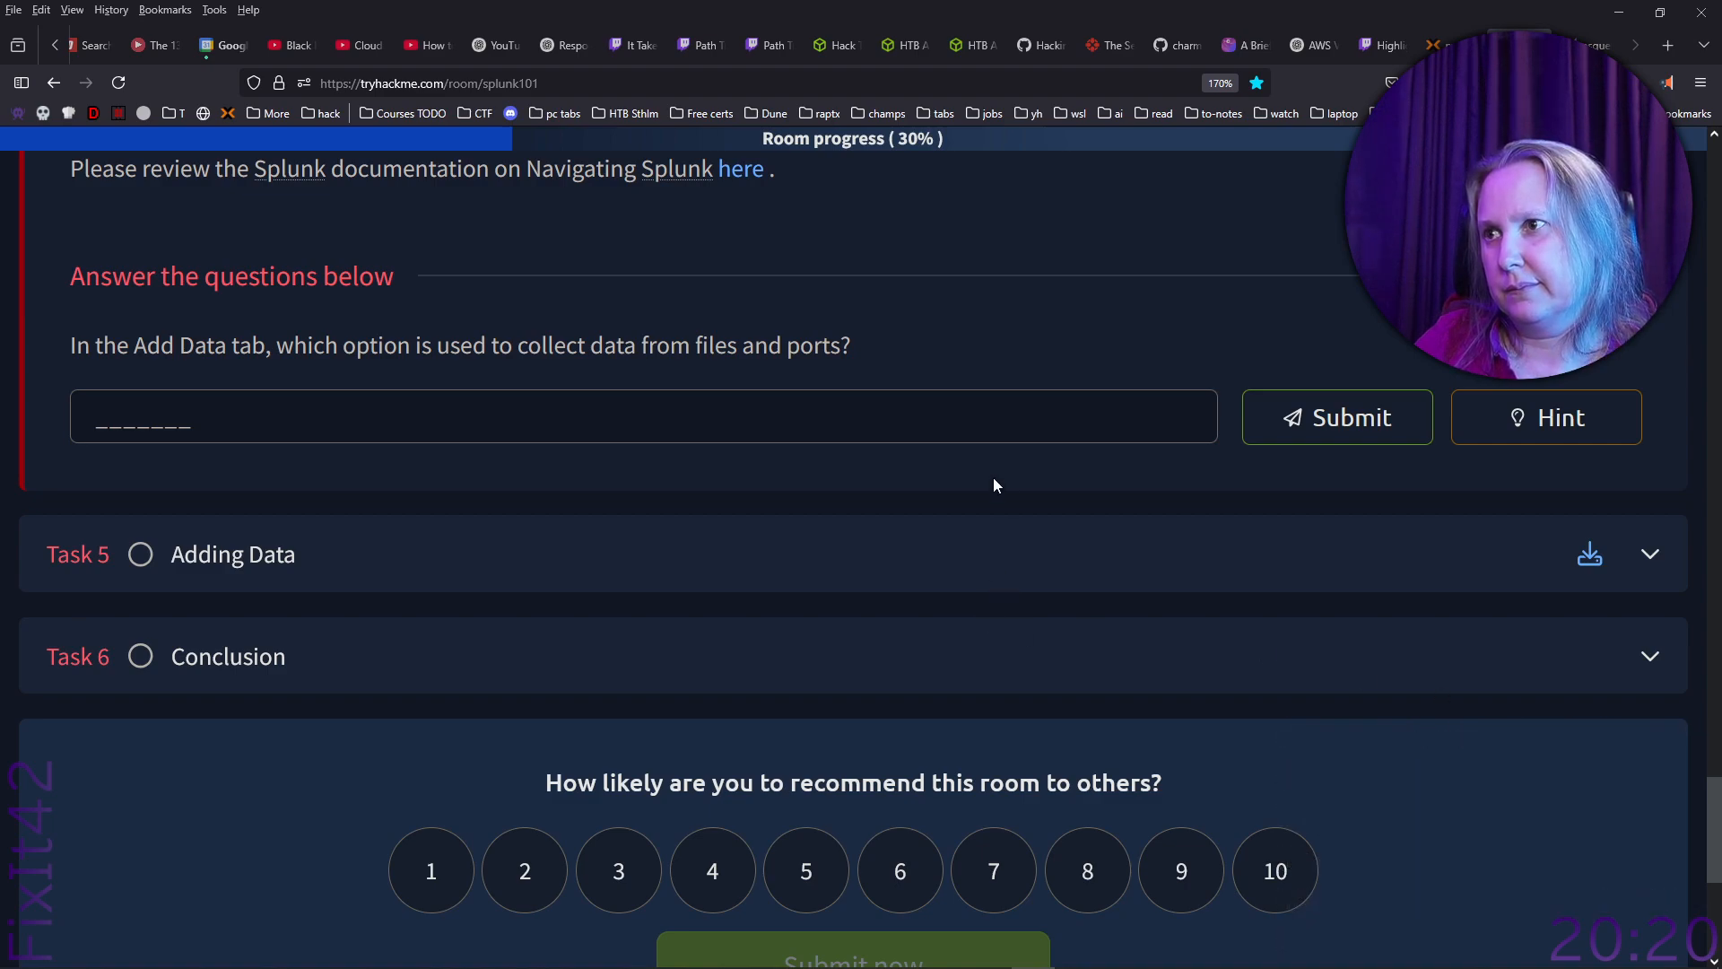
Locate Add Data in the room's home screen screenshot and open the Add Data page in the live Splunk instance.
scroll(993, 478, up, 10)
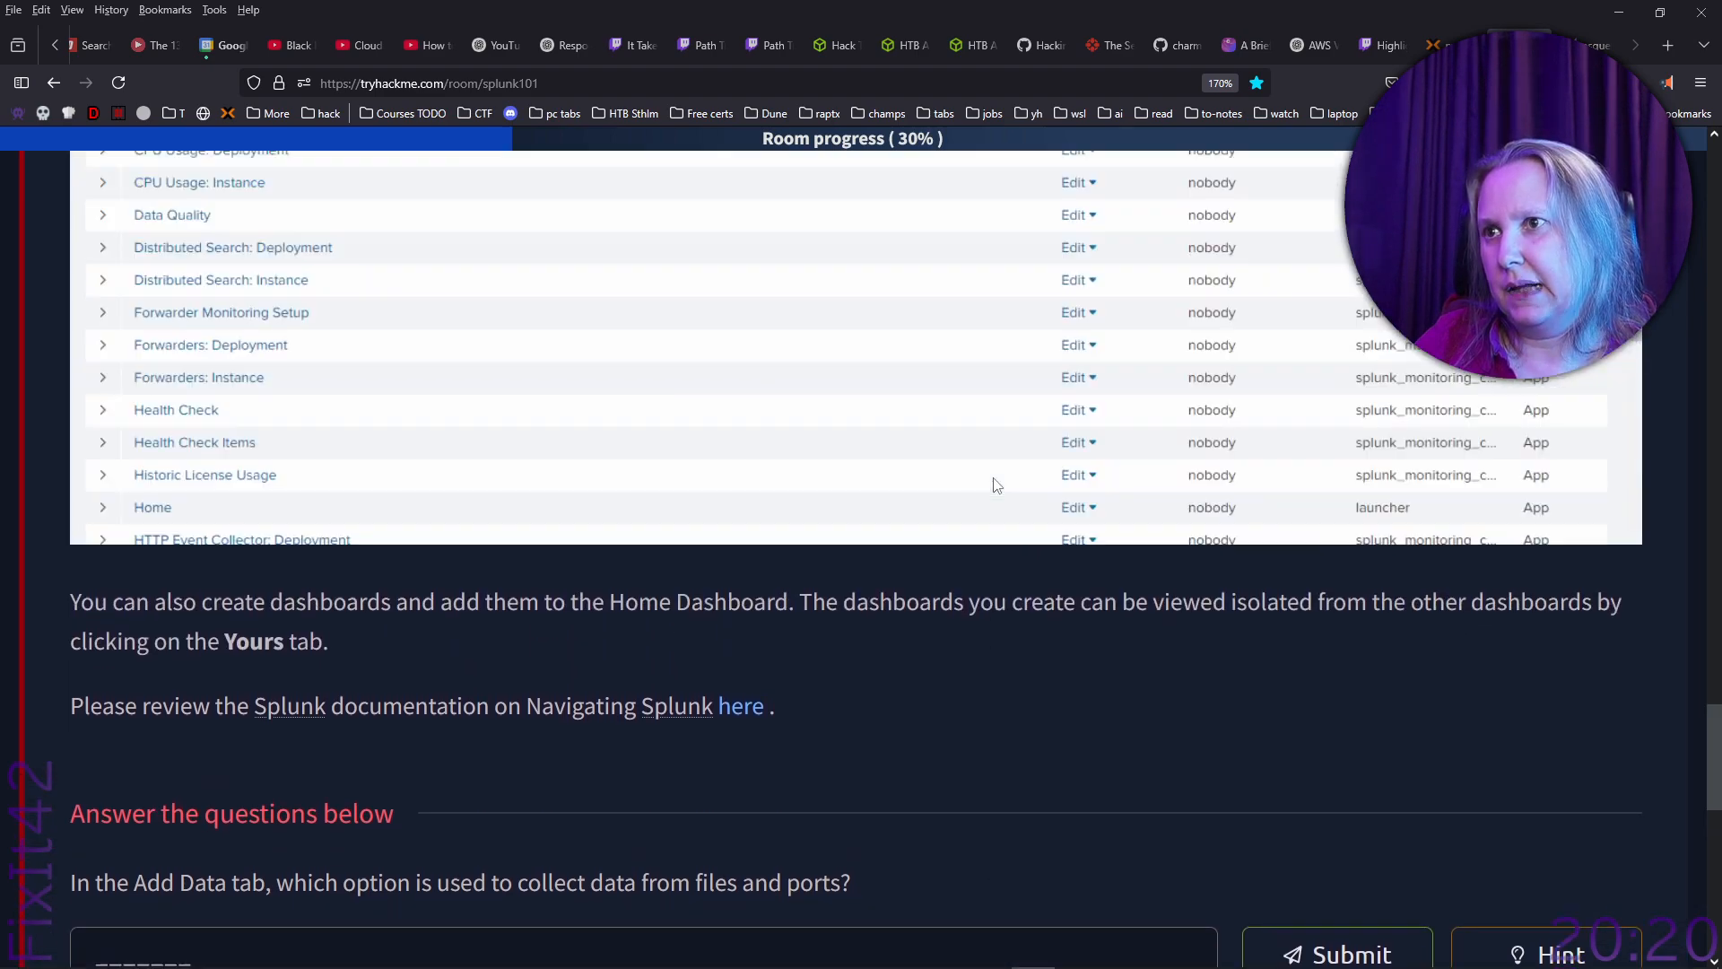
scroll(993, 485, up, 10)
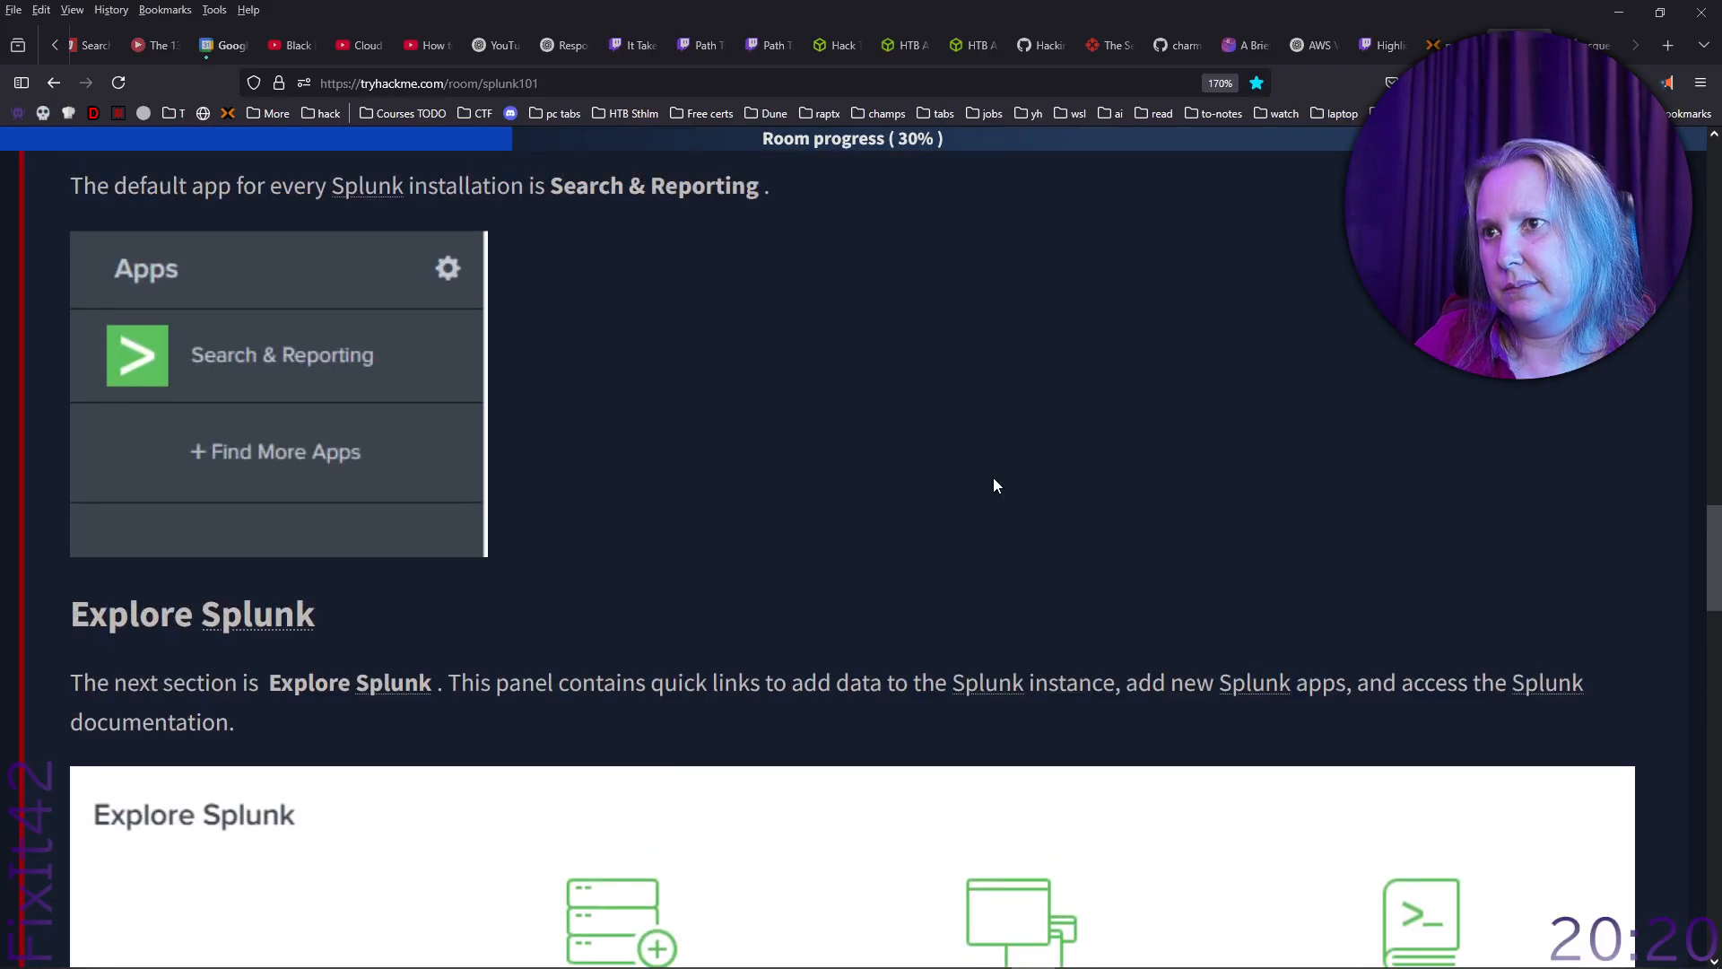
scroll(993, 485, up, 5)
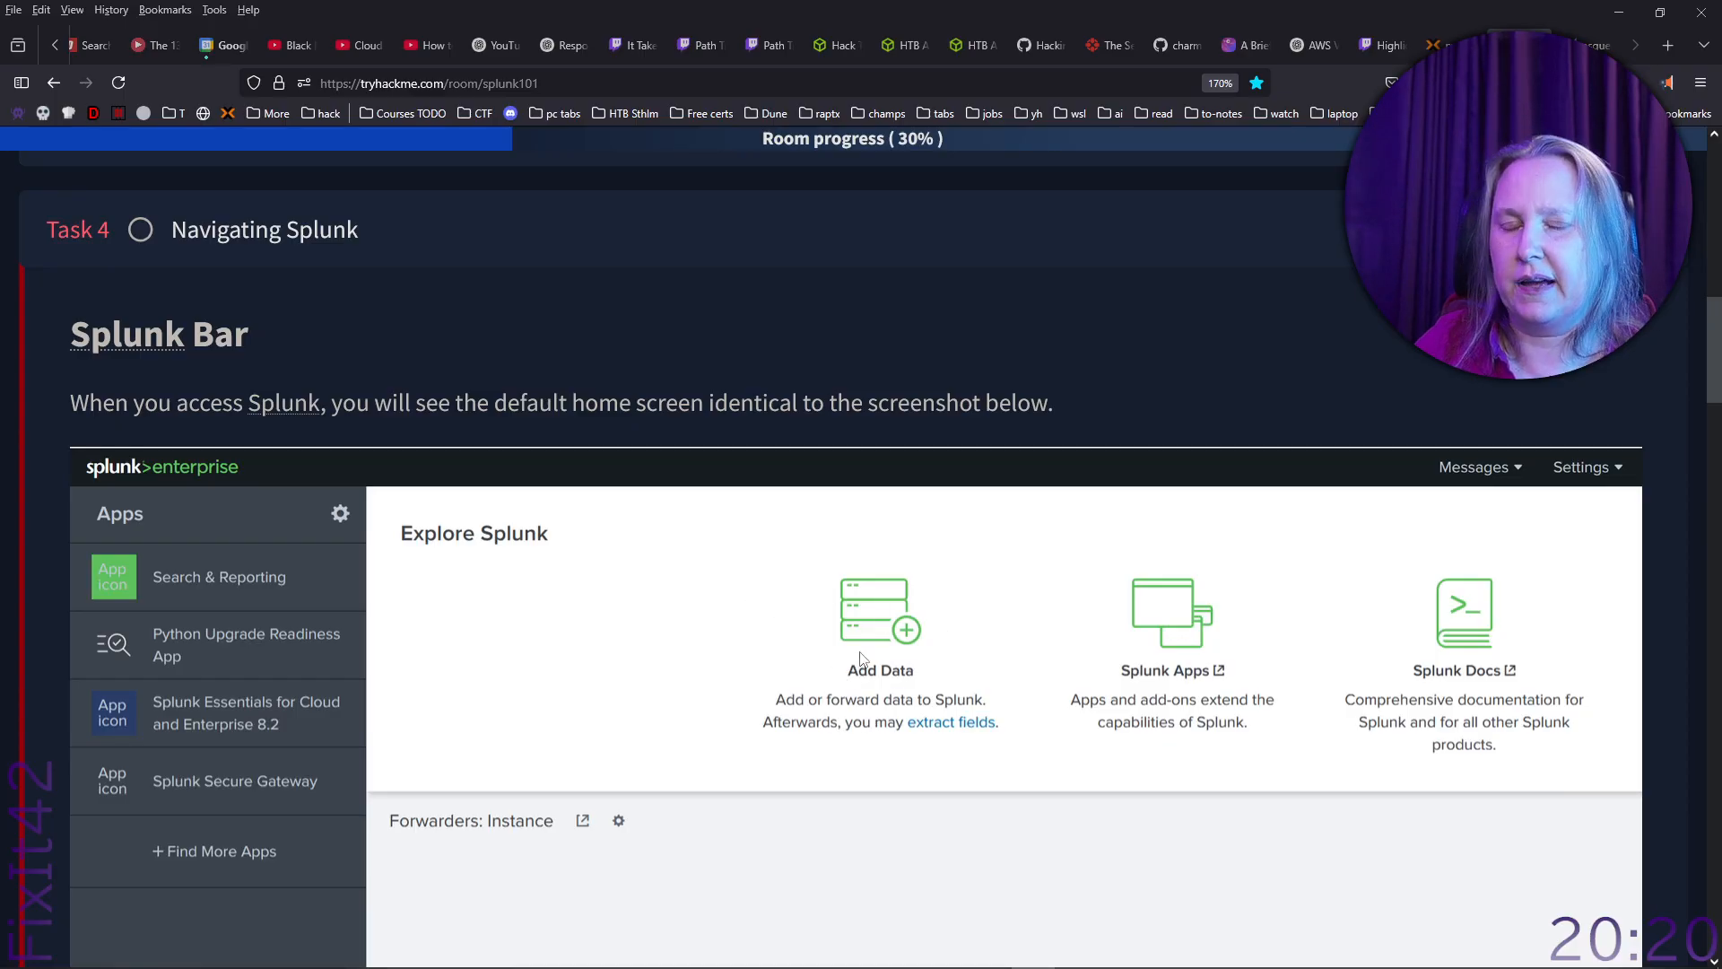
key(alt+Tab)
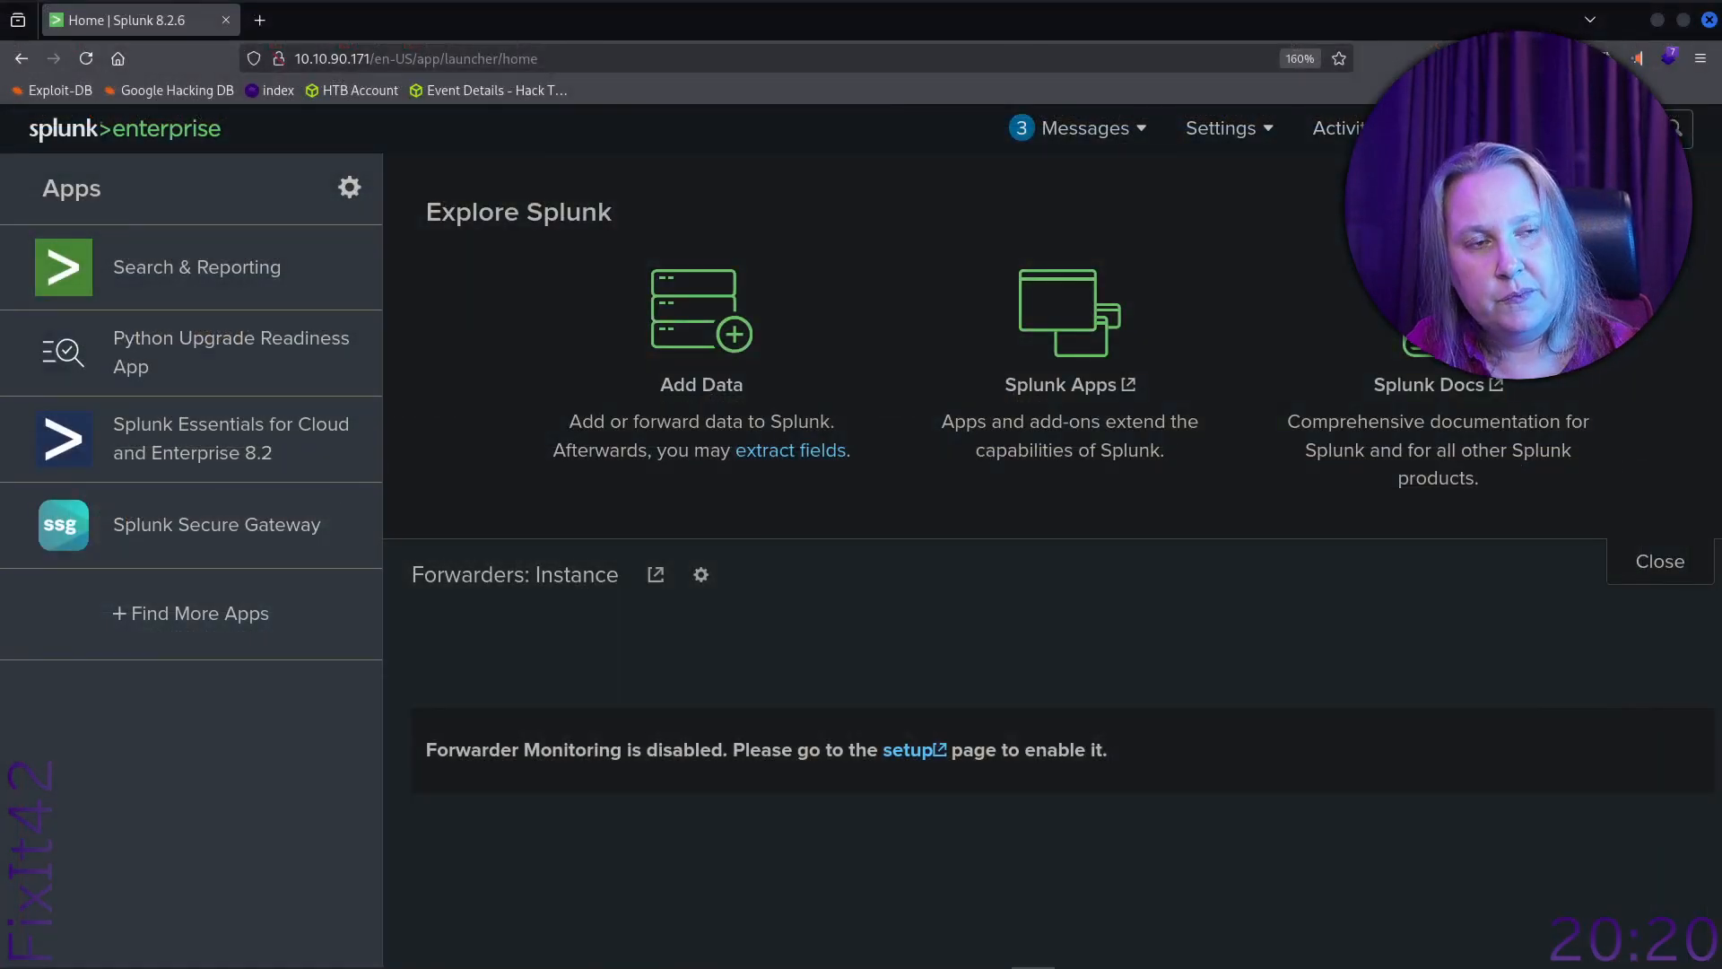
click(709, 331)
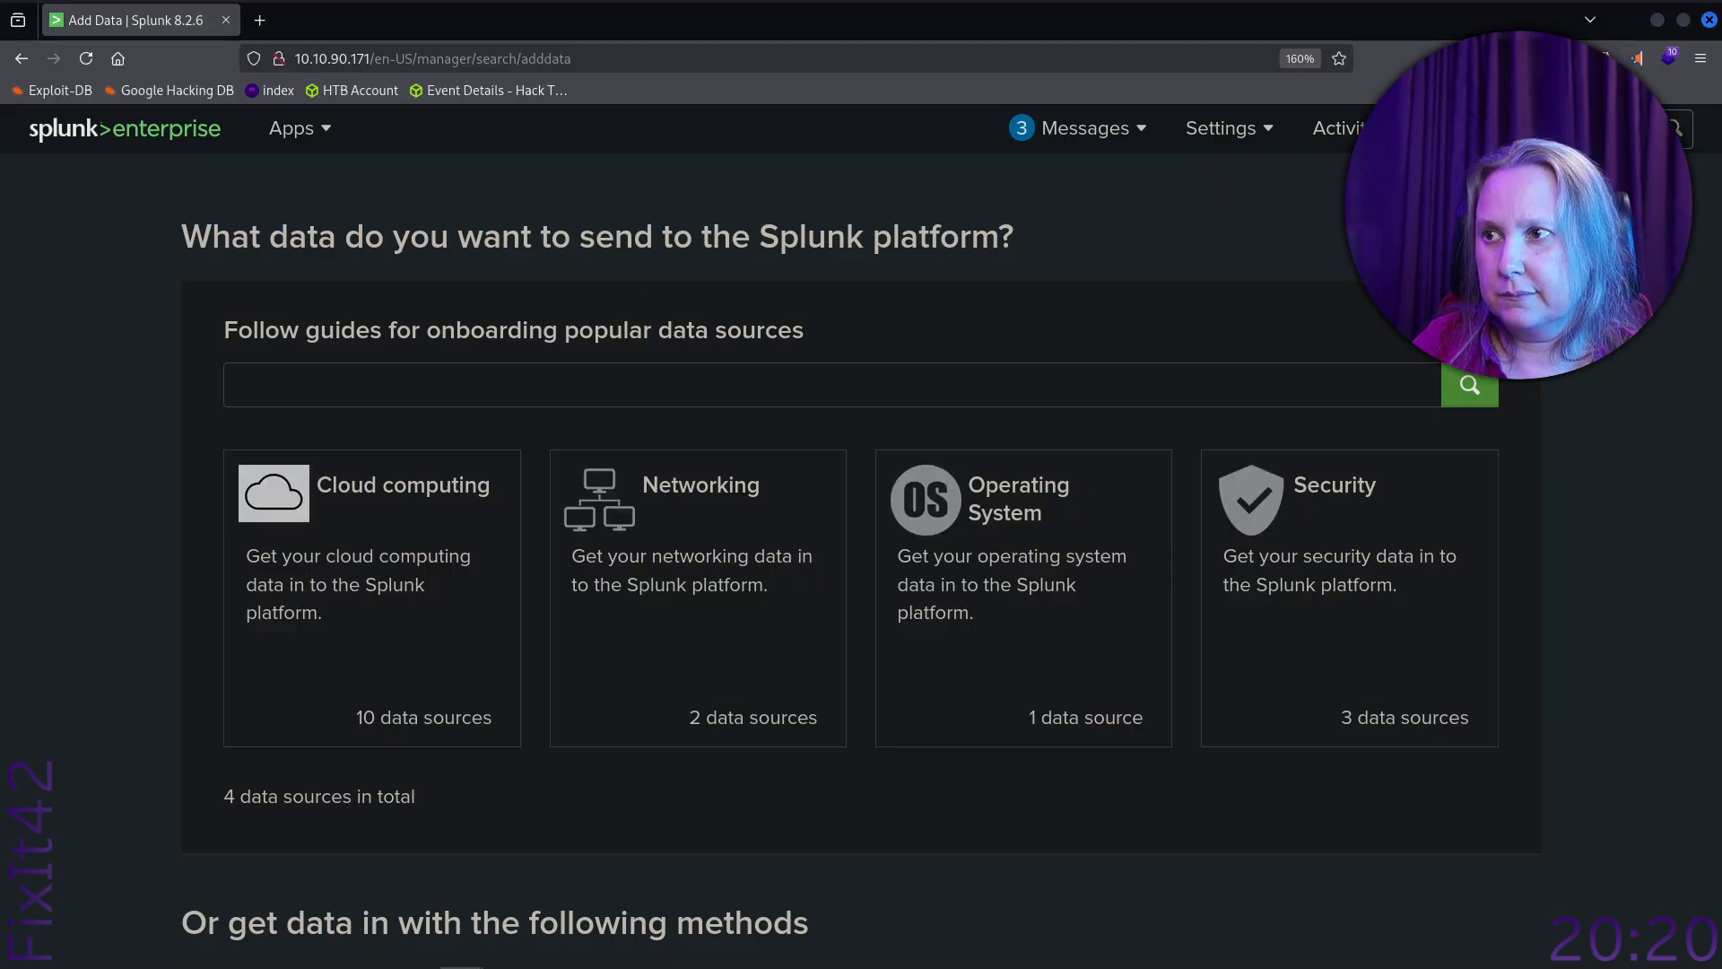
Return to the TryHackMe question, read its hint, and highlight the phrase "collect data from files and ports".
key(alt+Tab)
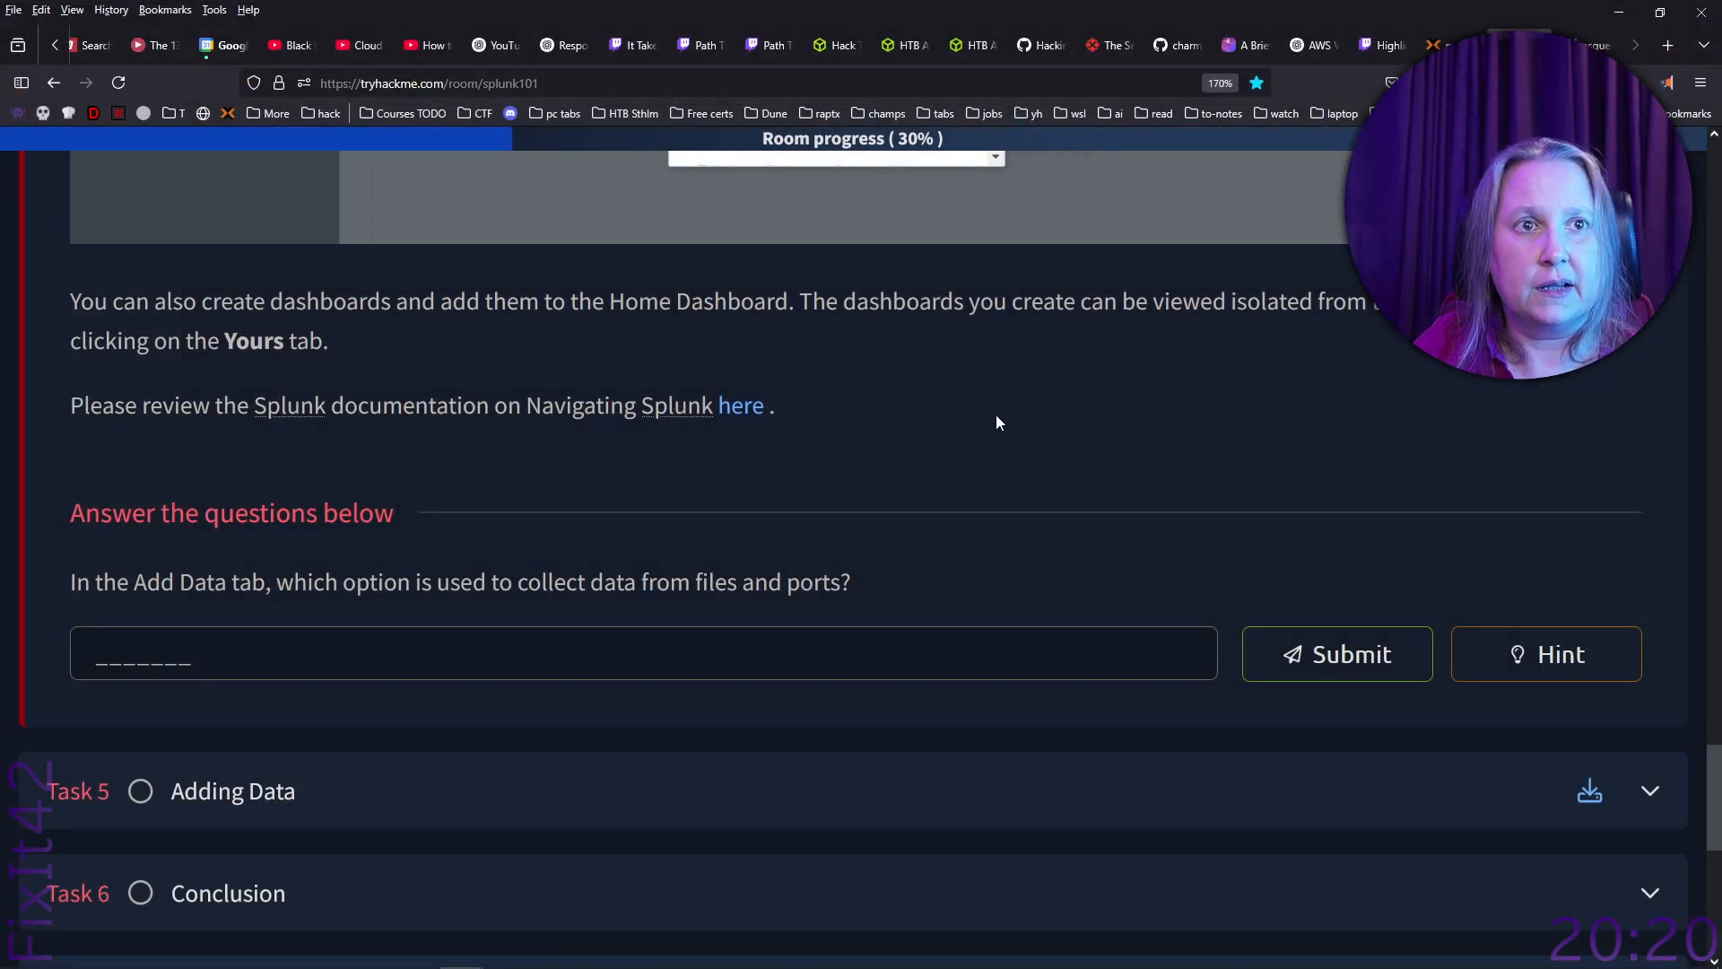
click(1541, 662)
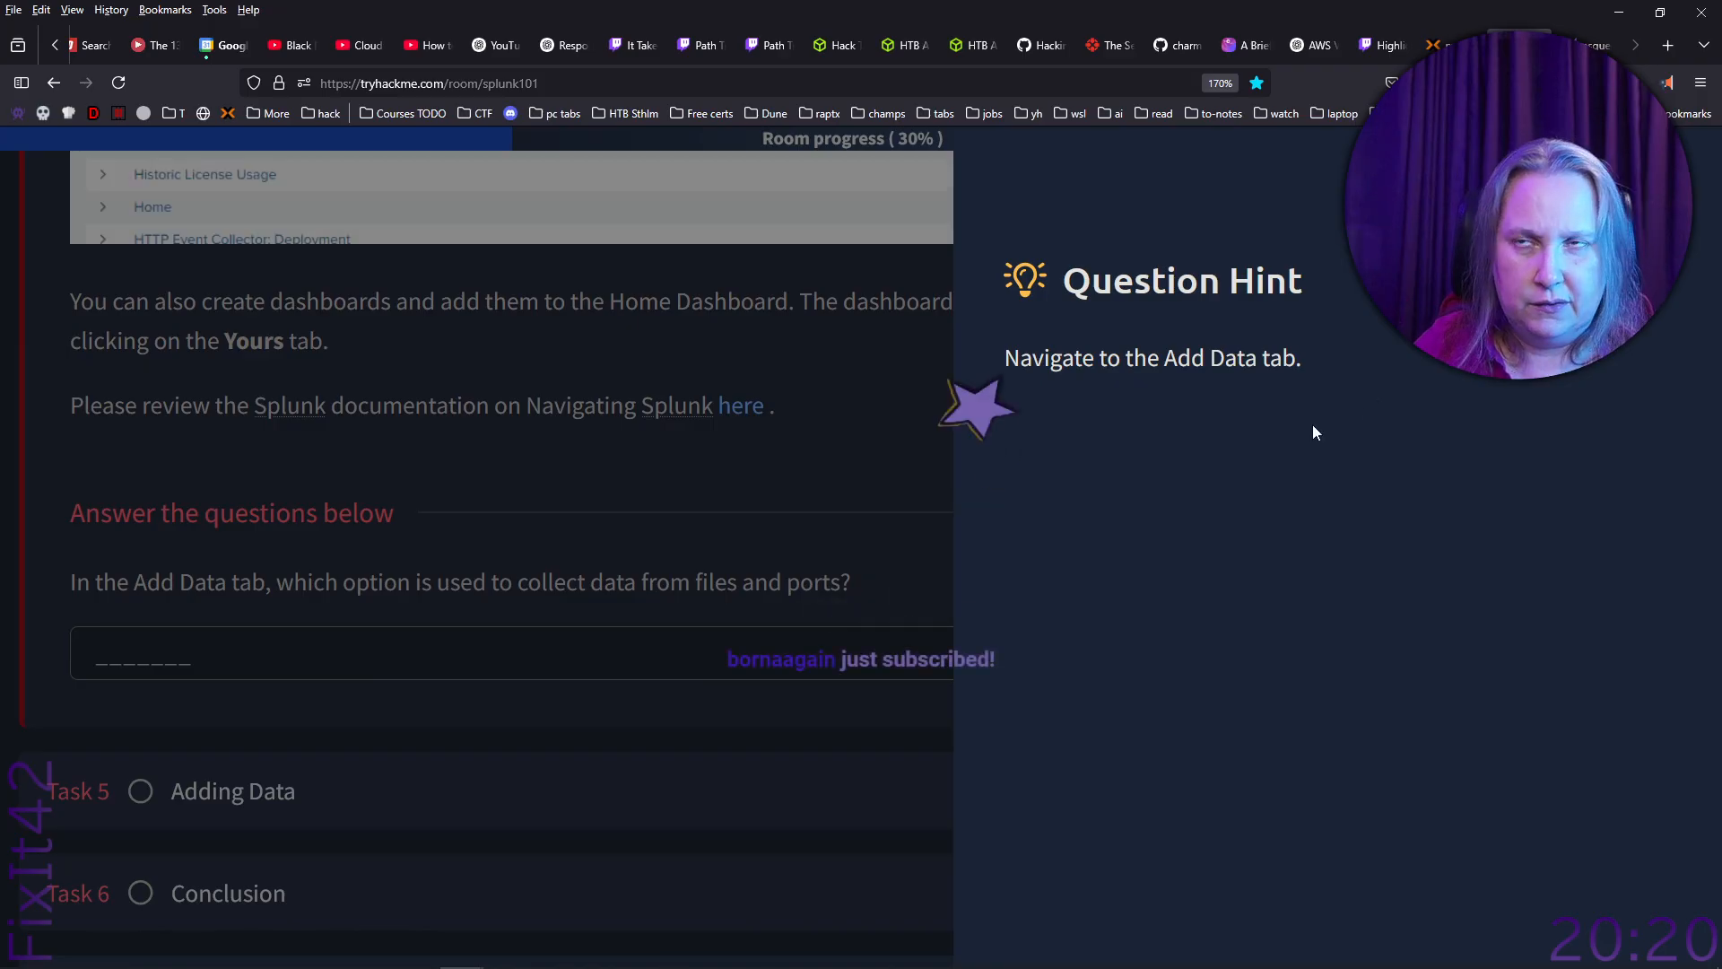
click(812, 646)
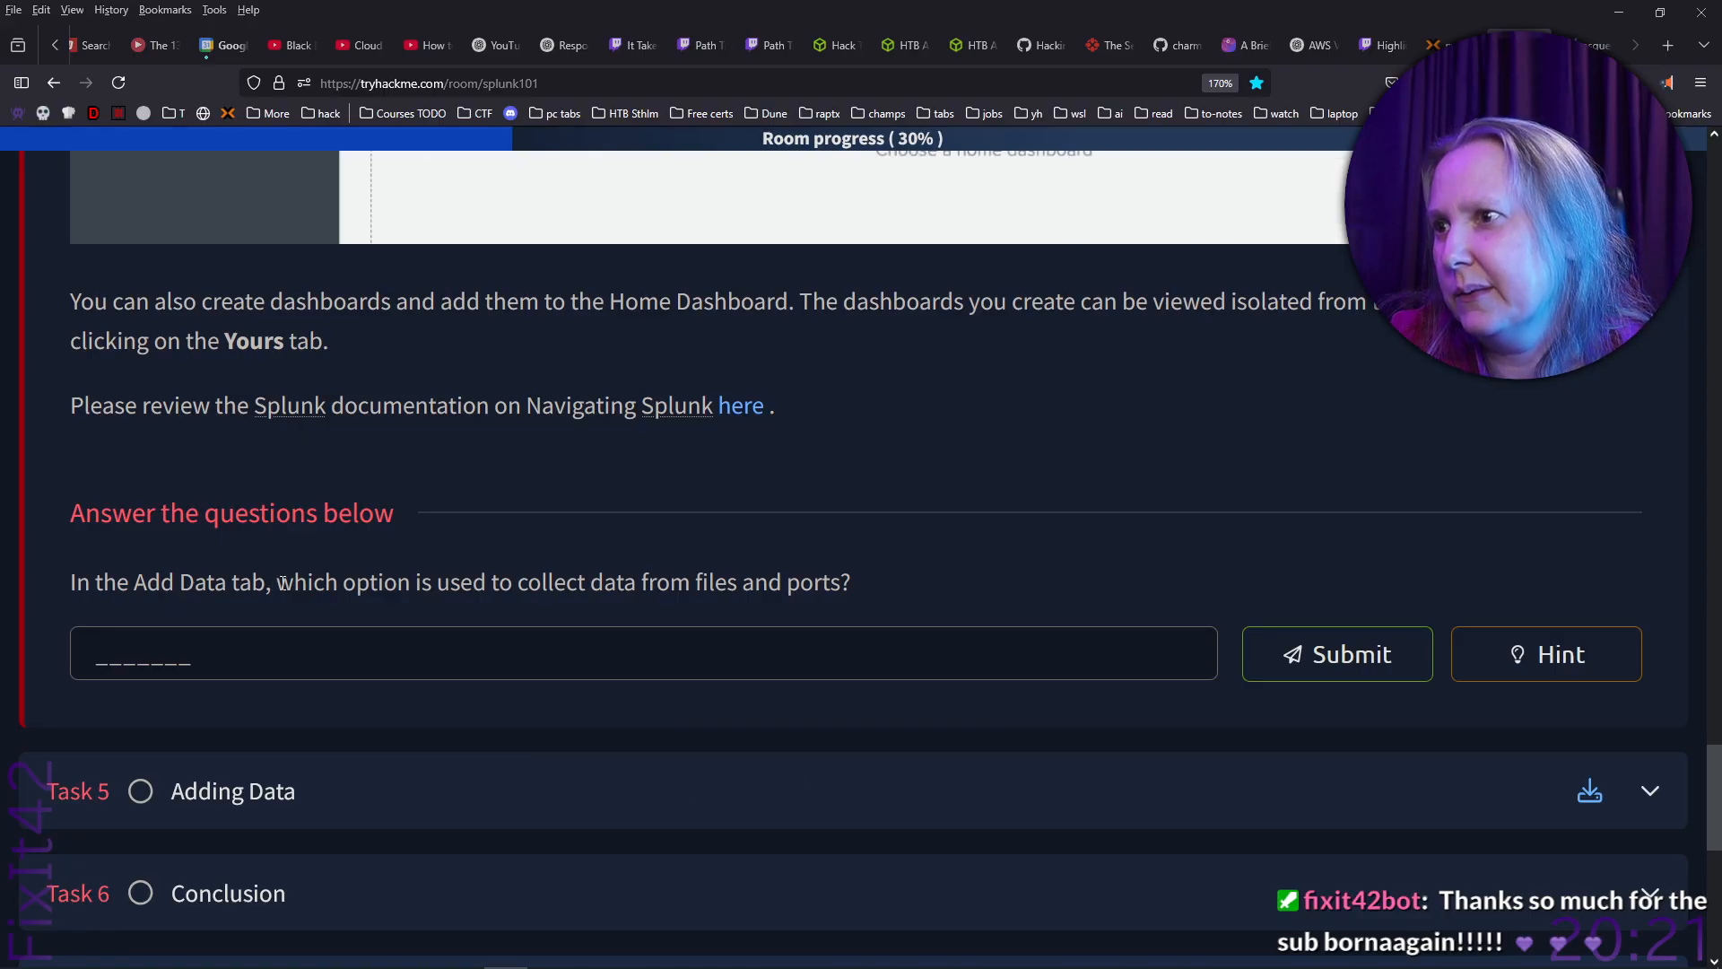
drag(511, 584, 845, 584)
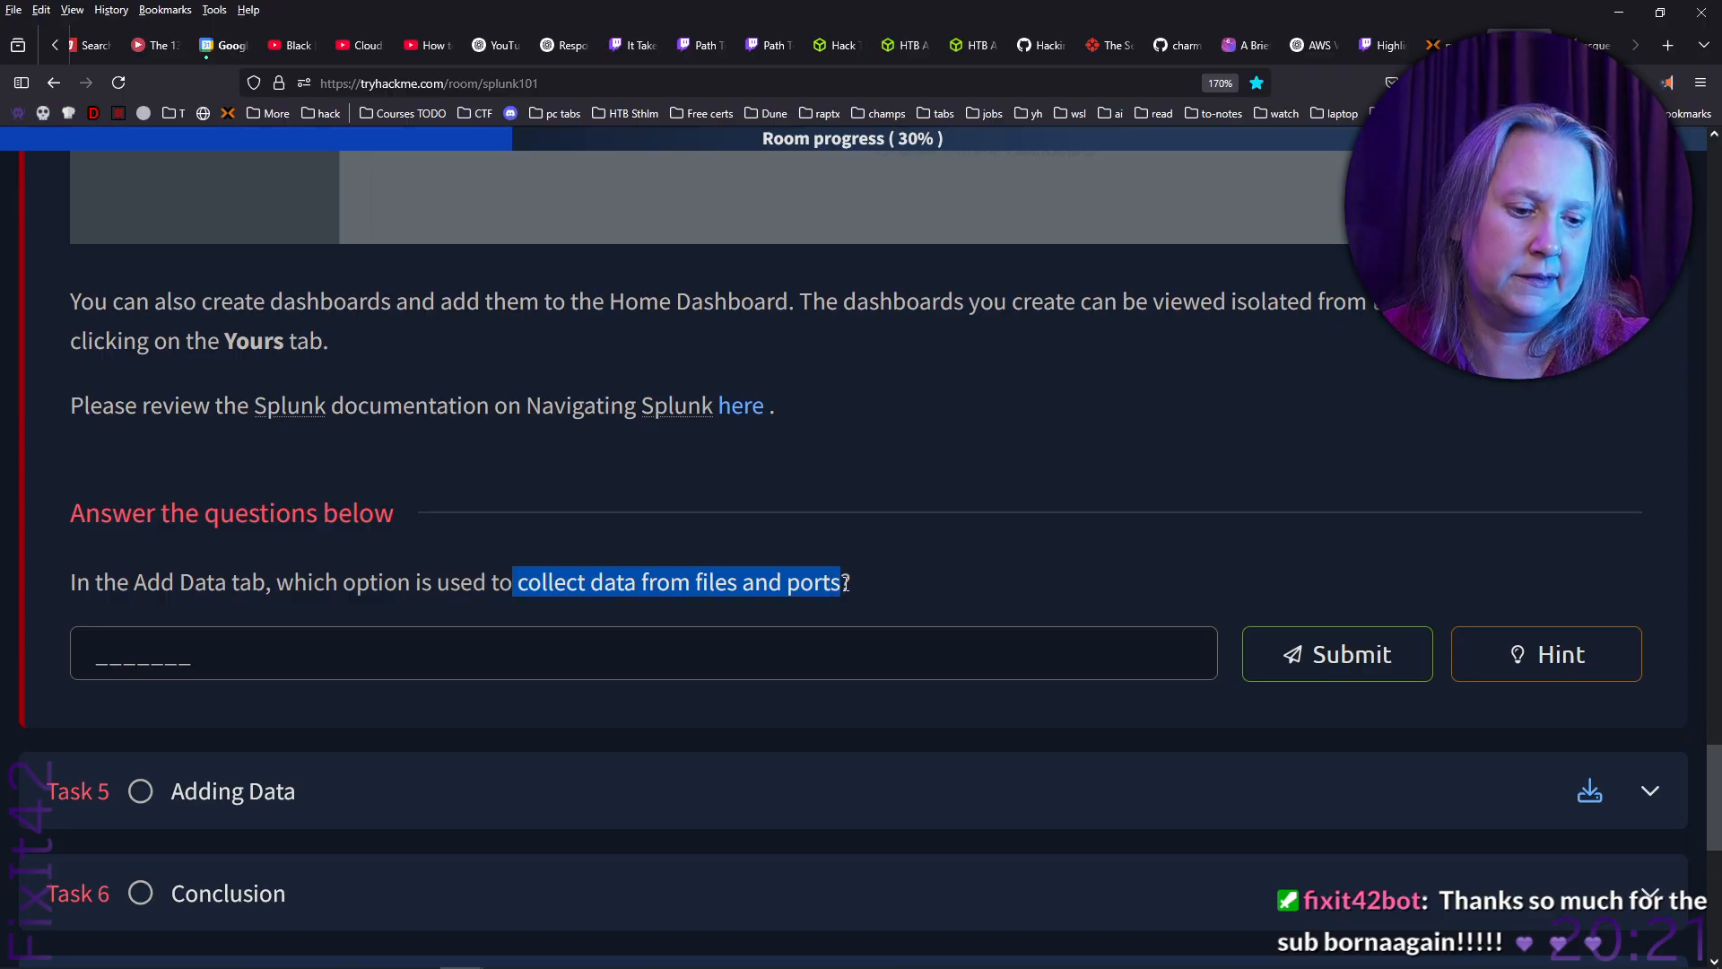
Examine the guides and data input methods on Splunk's Add Data page, including the data sources in the Networking category.
key(alt+Tab)
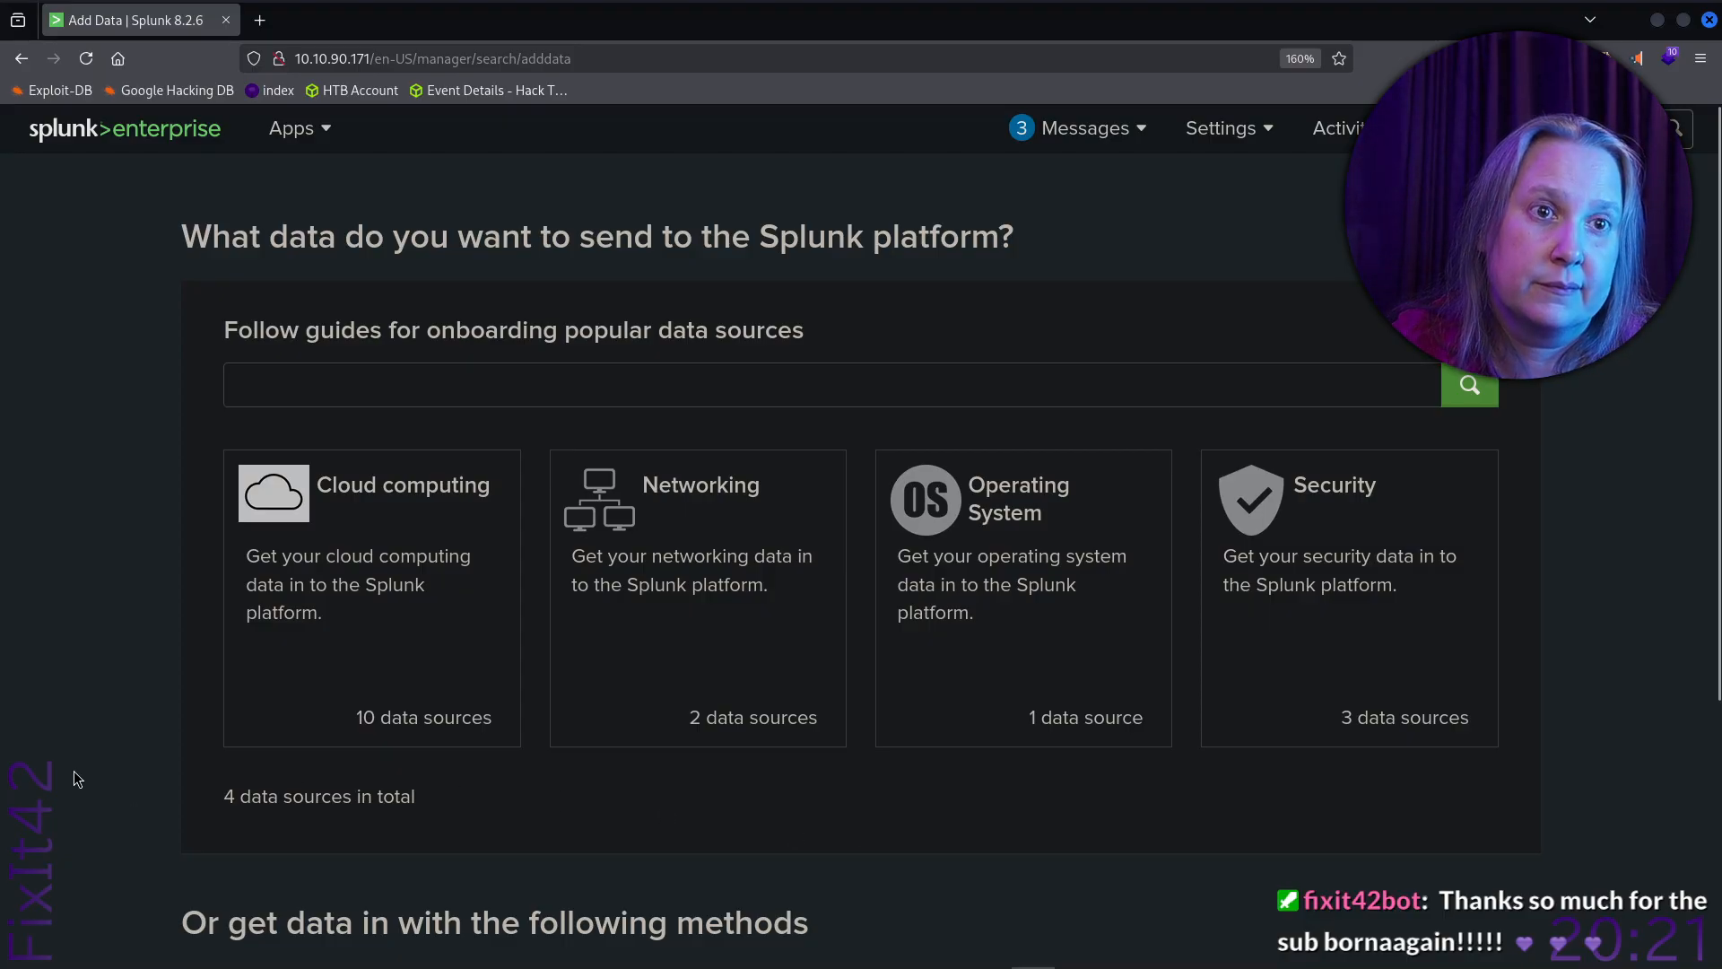
scroll(88, 778, down, 4)
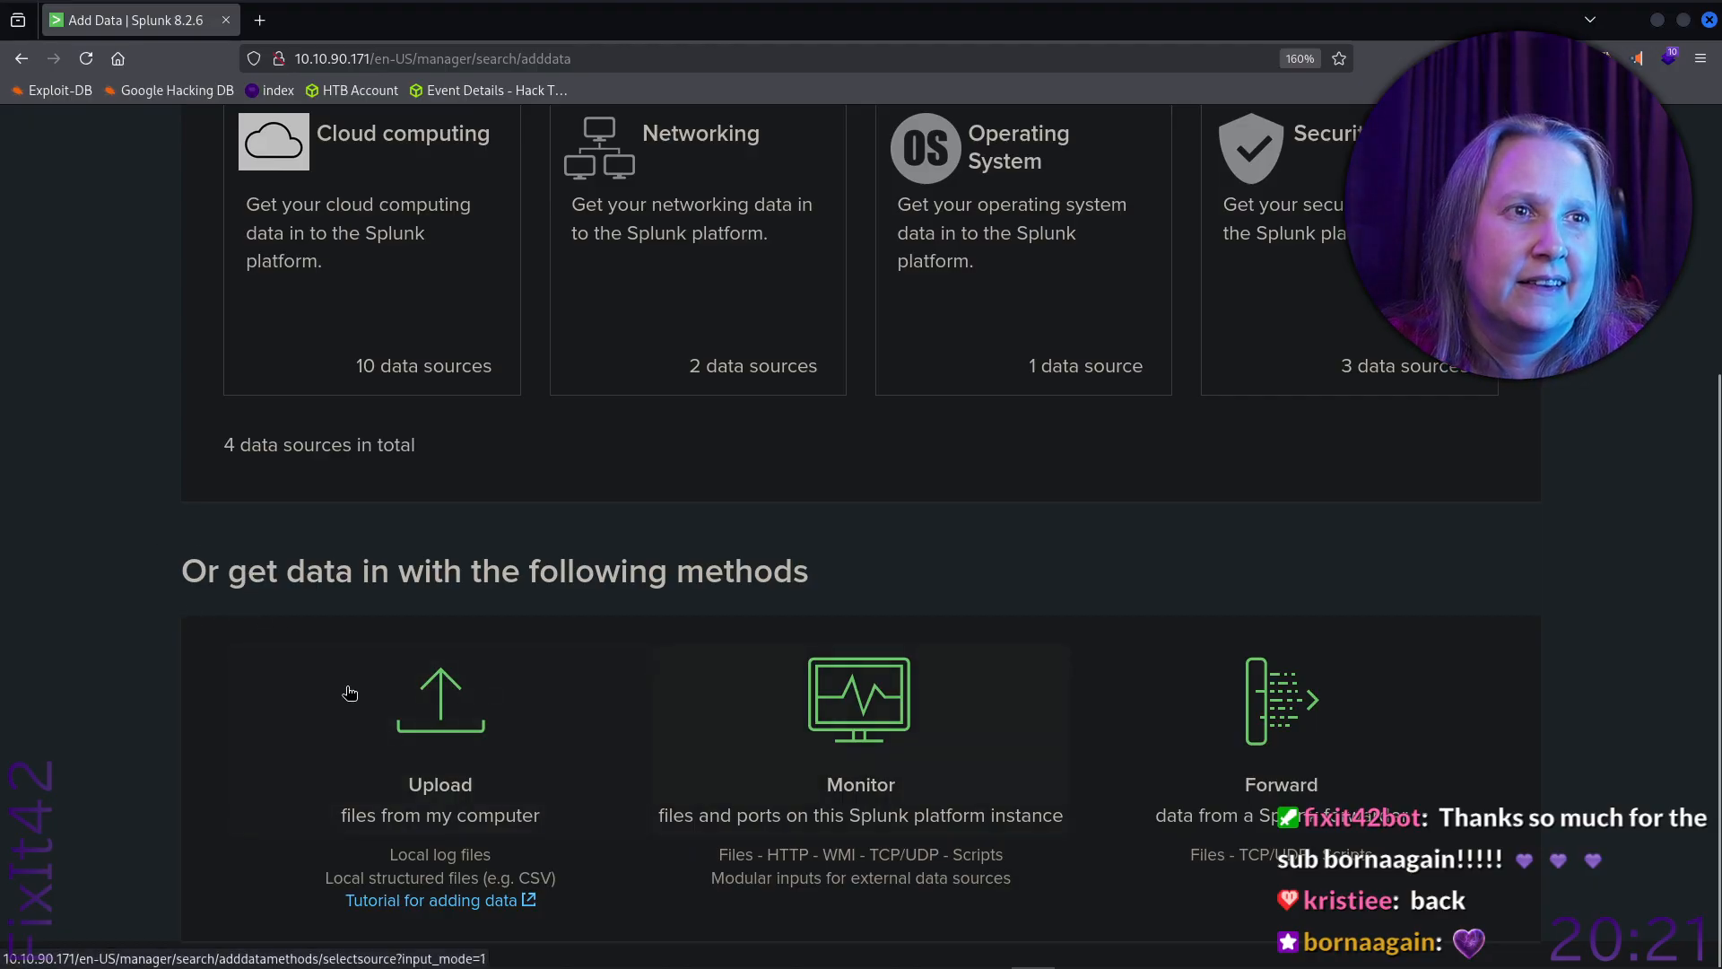
scroll(115, 678, up, 3)
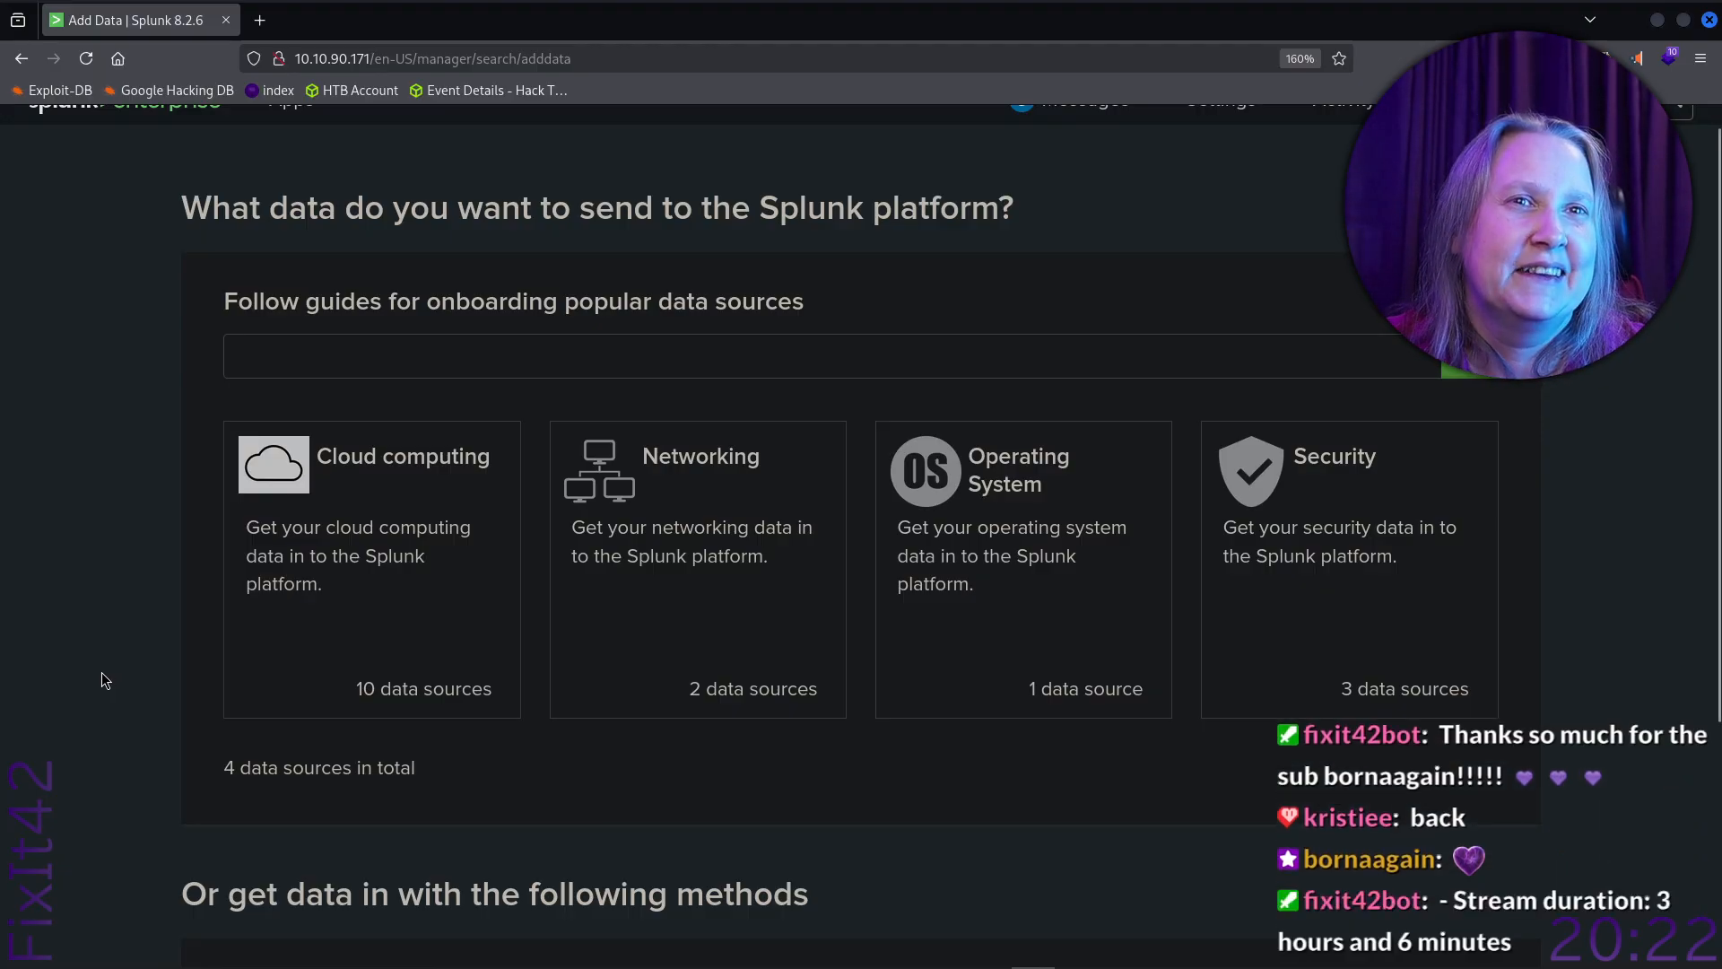
scroll(101, 680, down, 3)
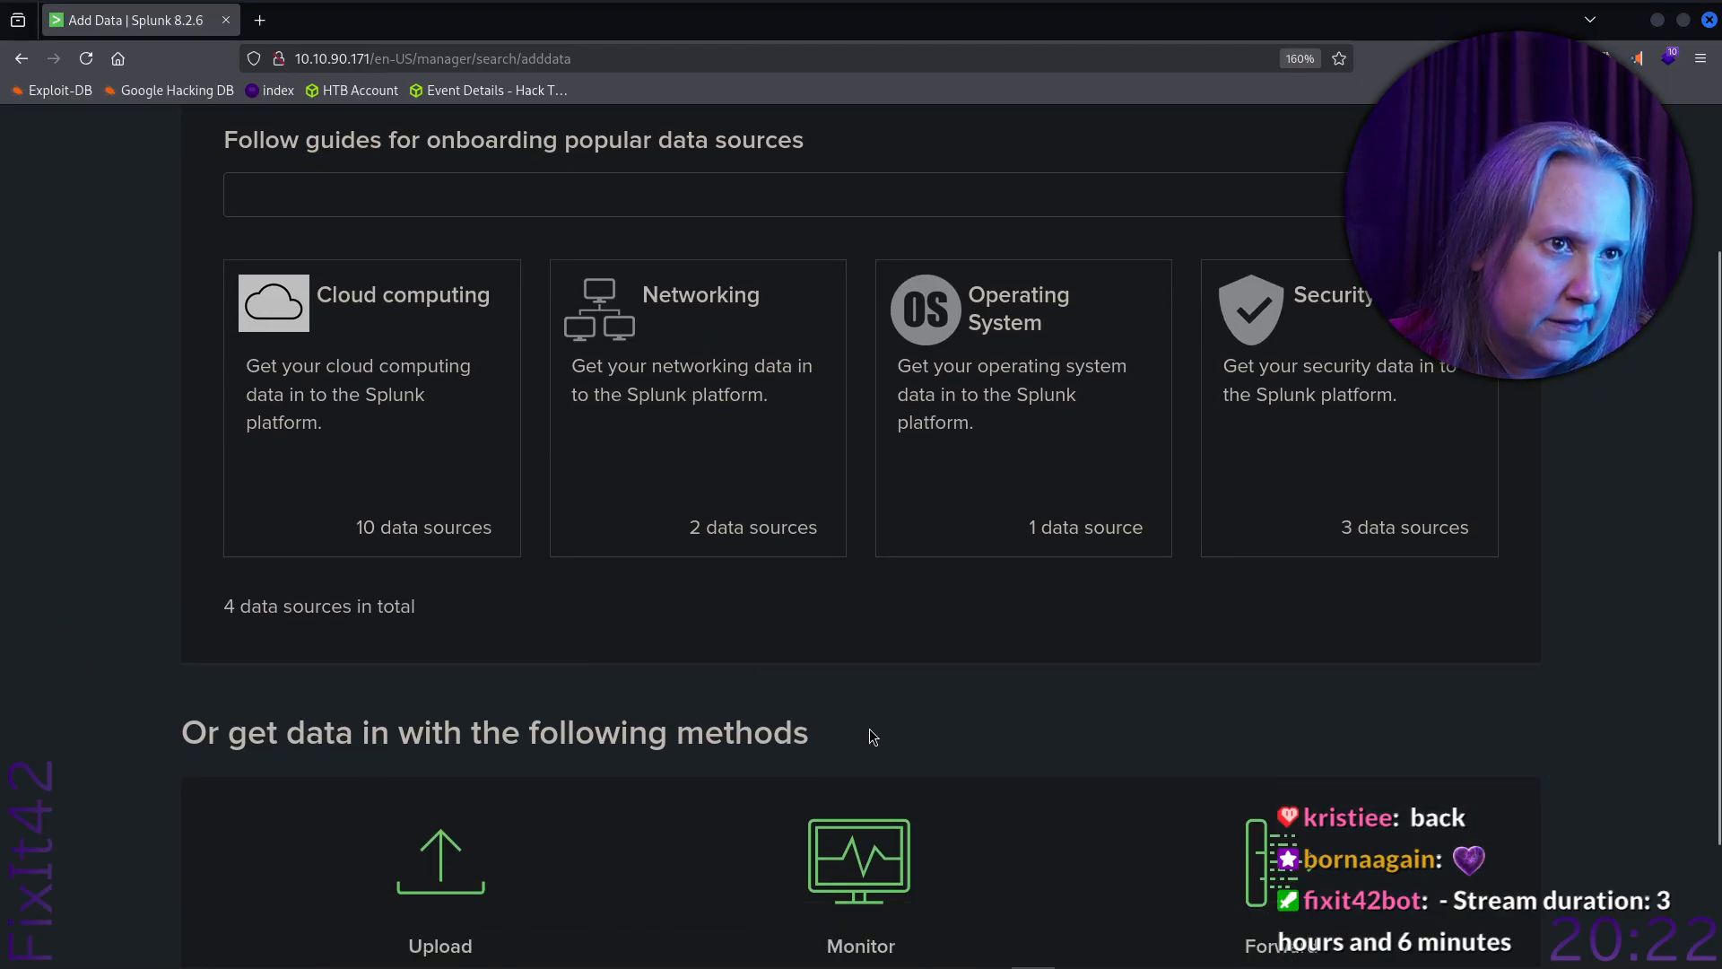
scroll(868, 729, down, 3)
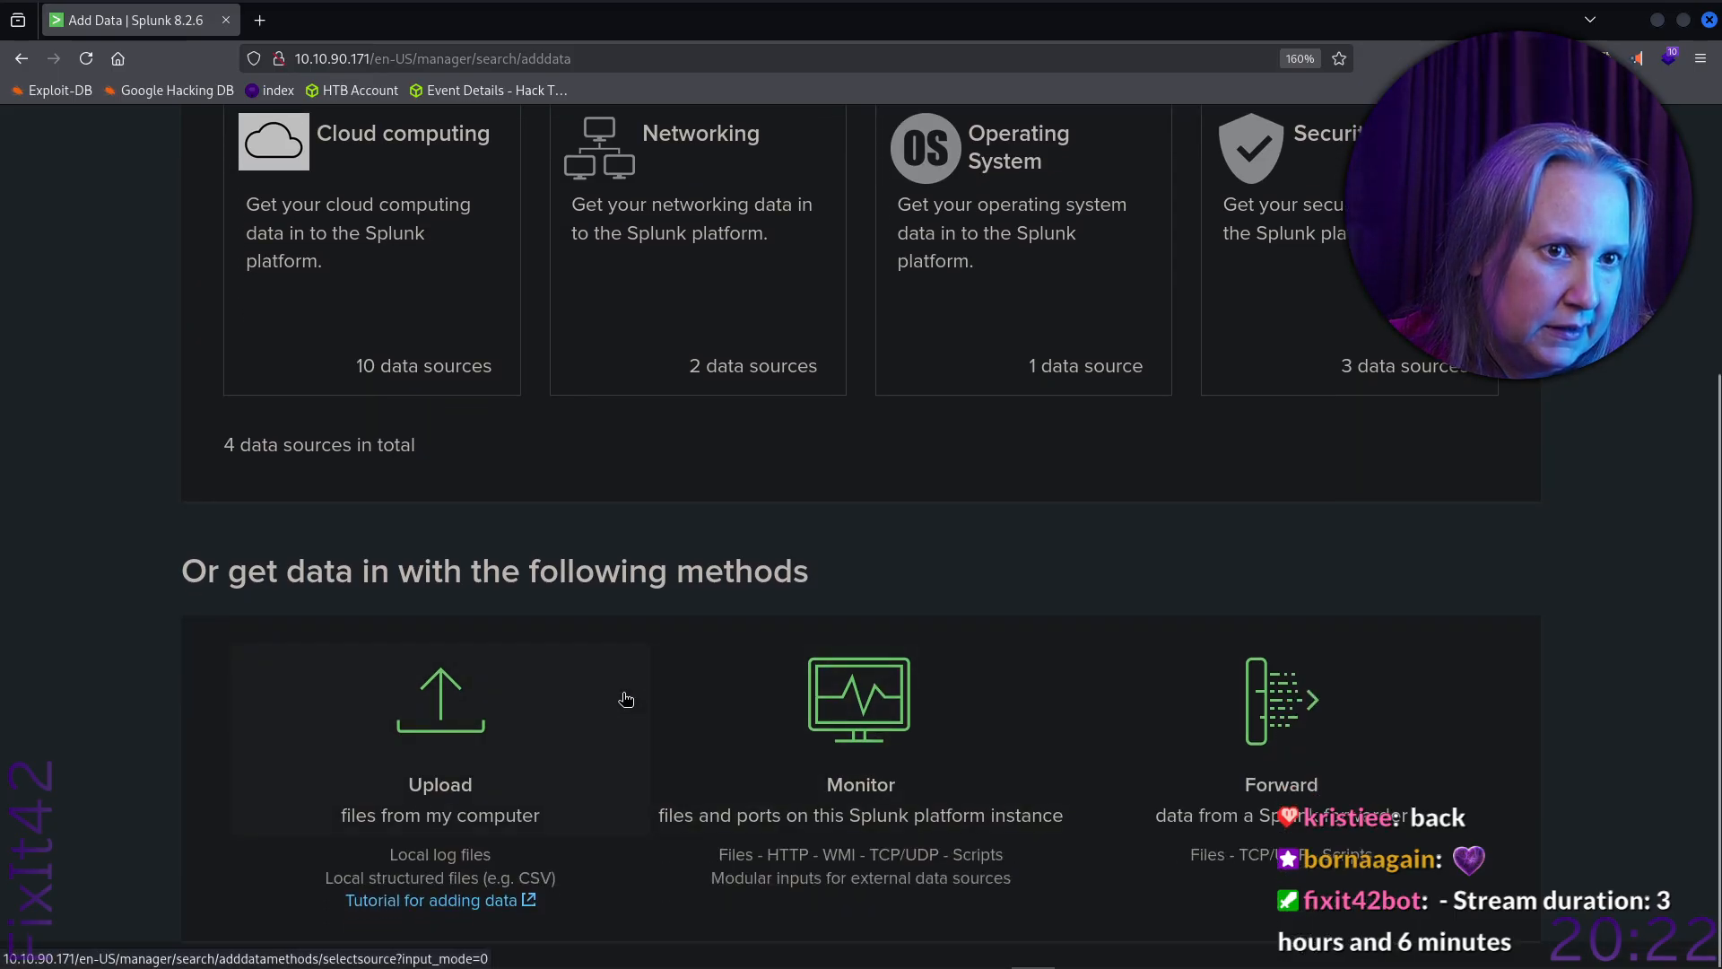
scroll(628, 698, up, 5)
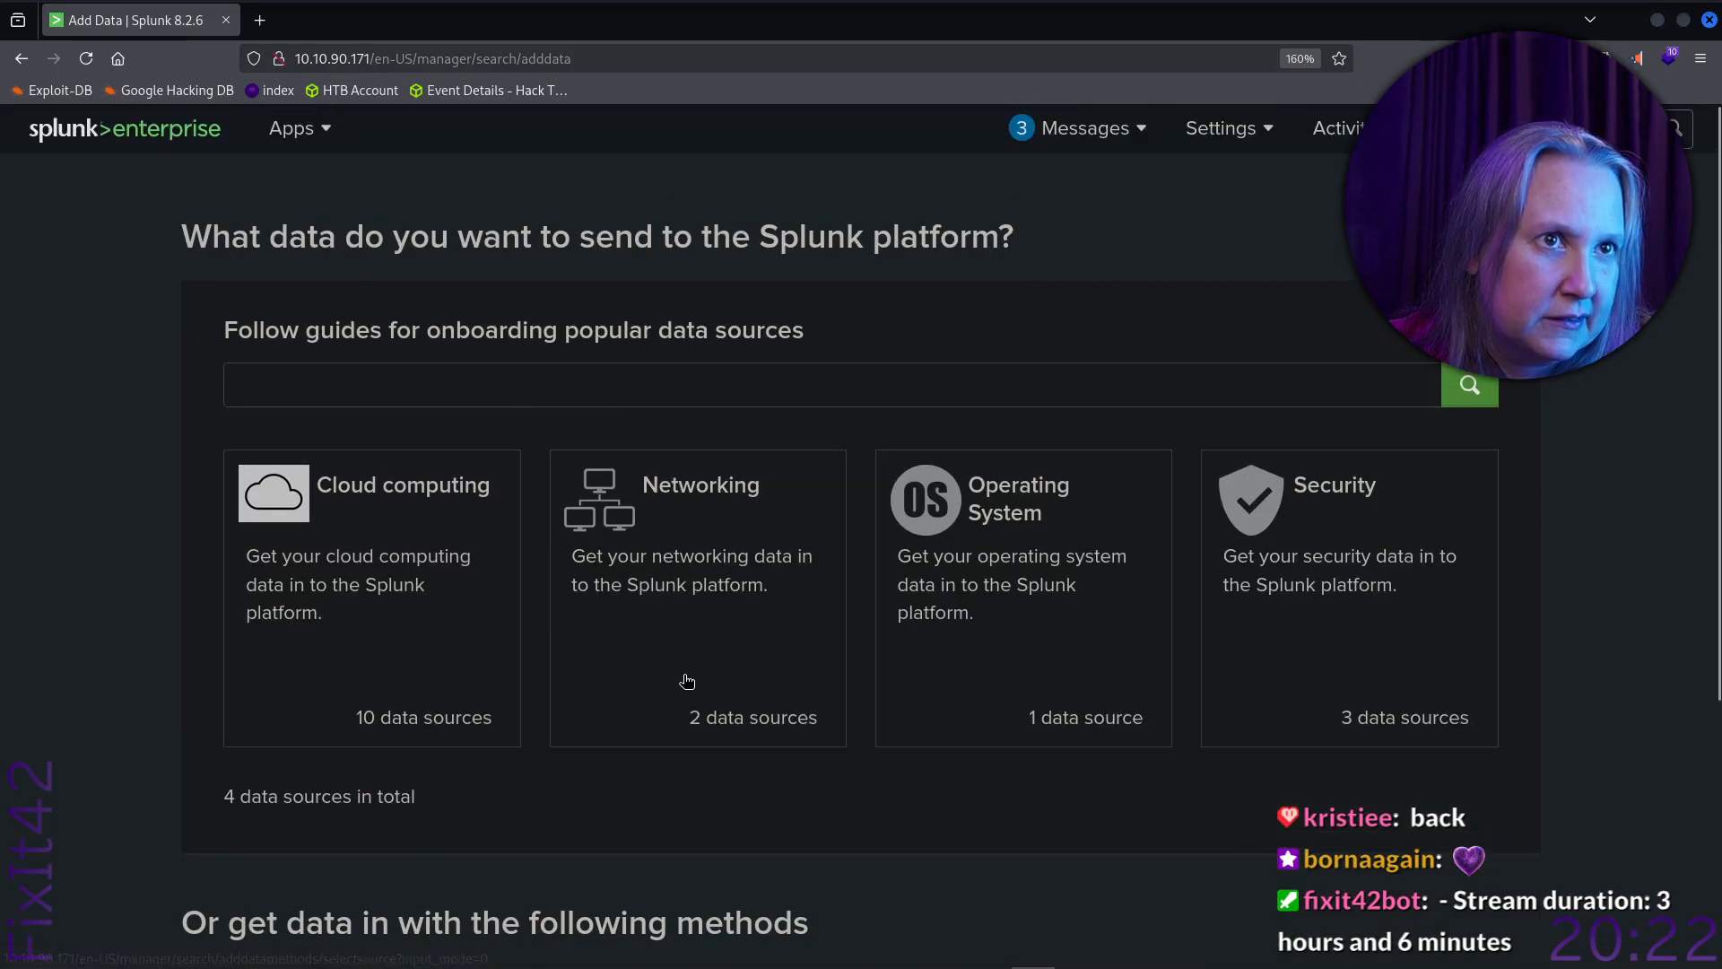
click(715, 609)
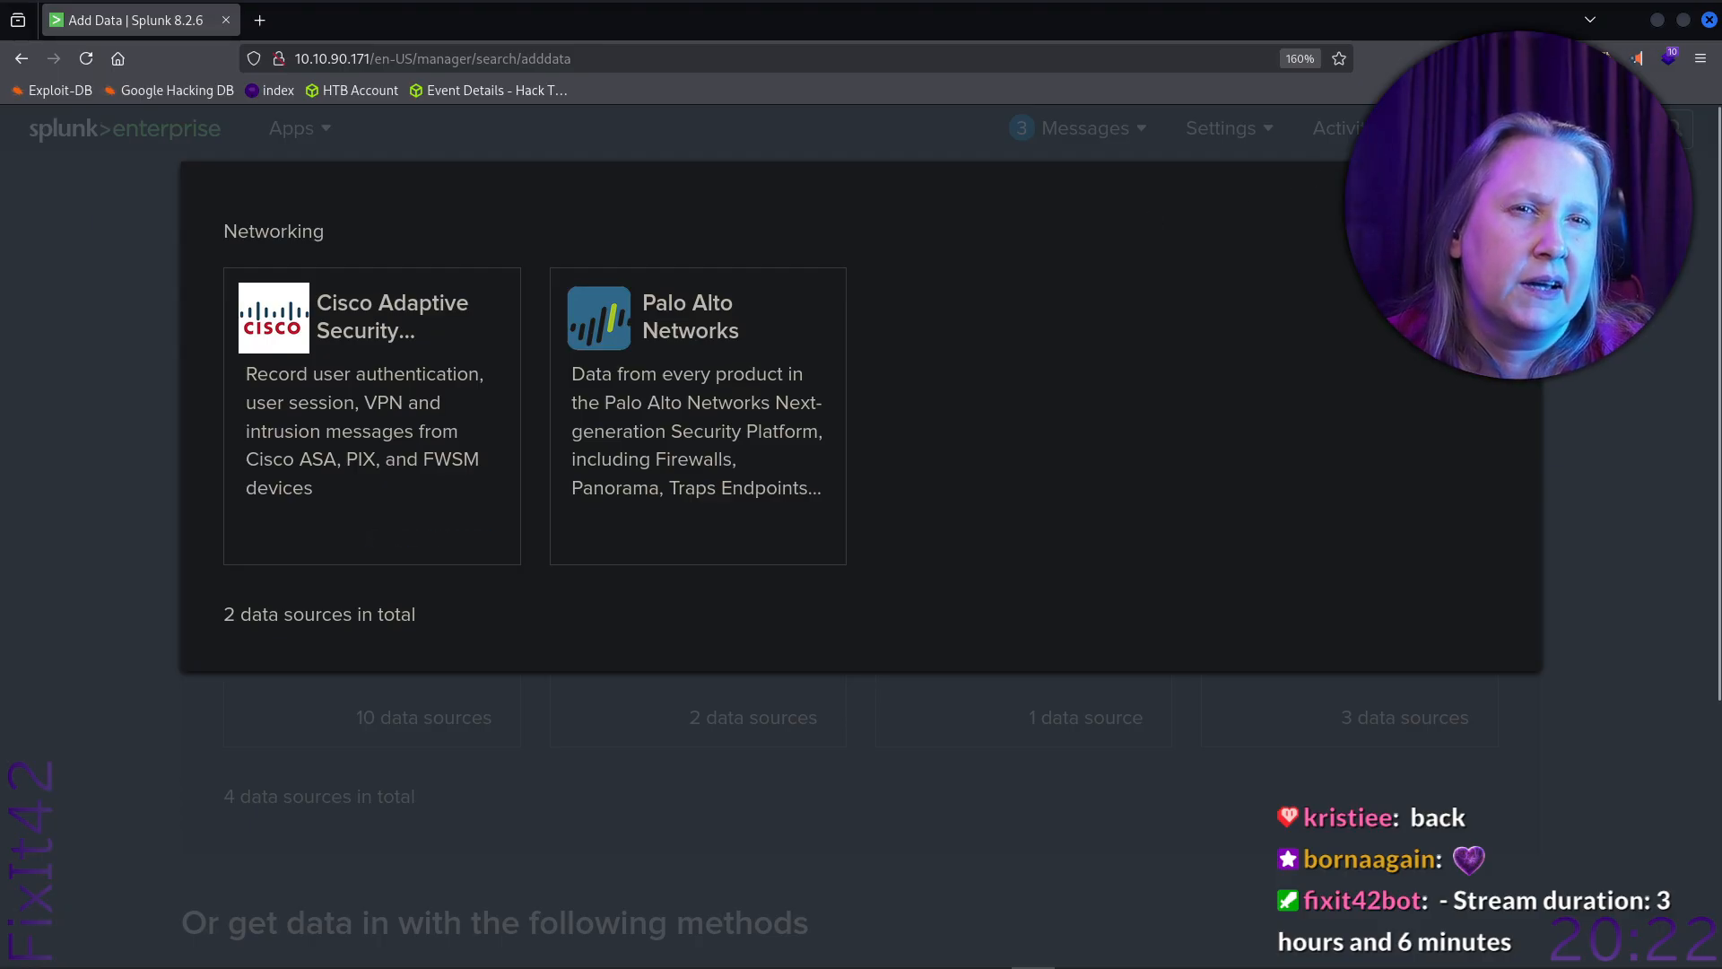
click(133, 530)
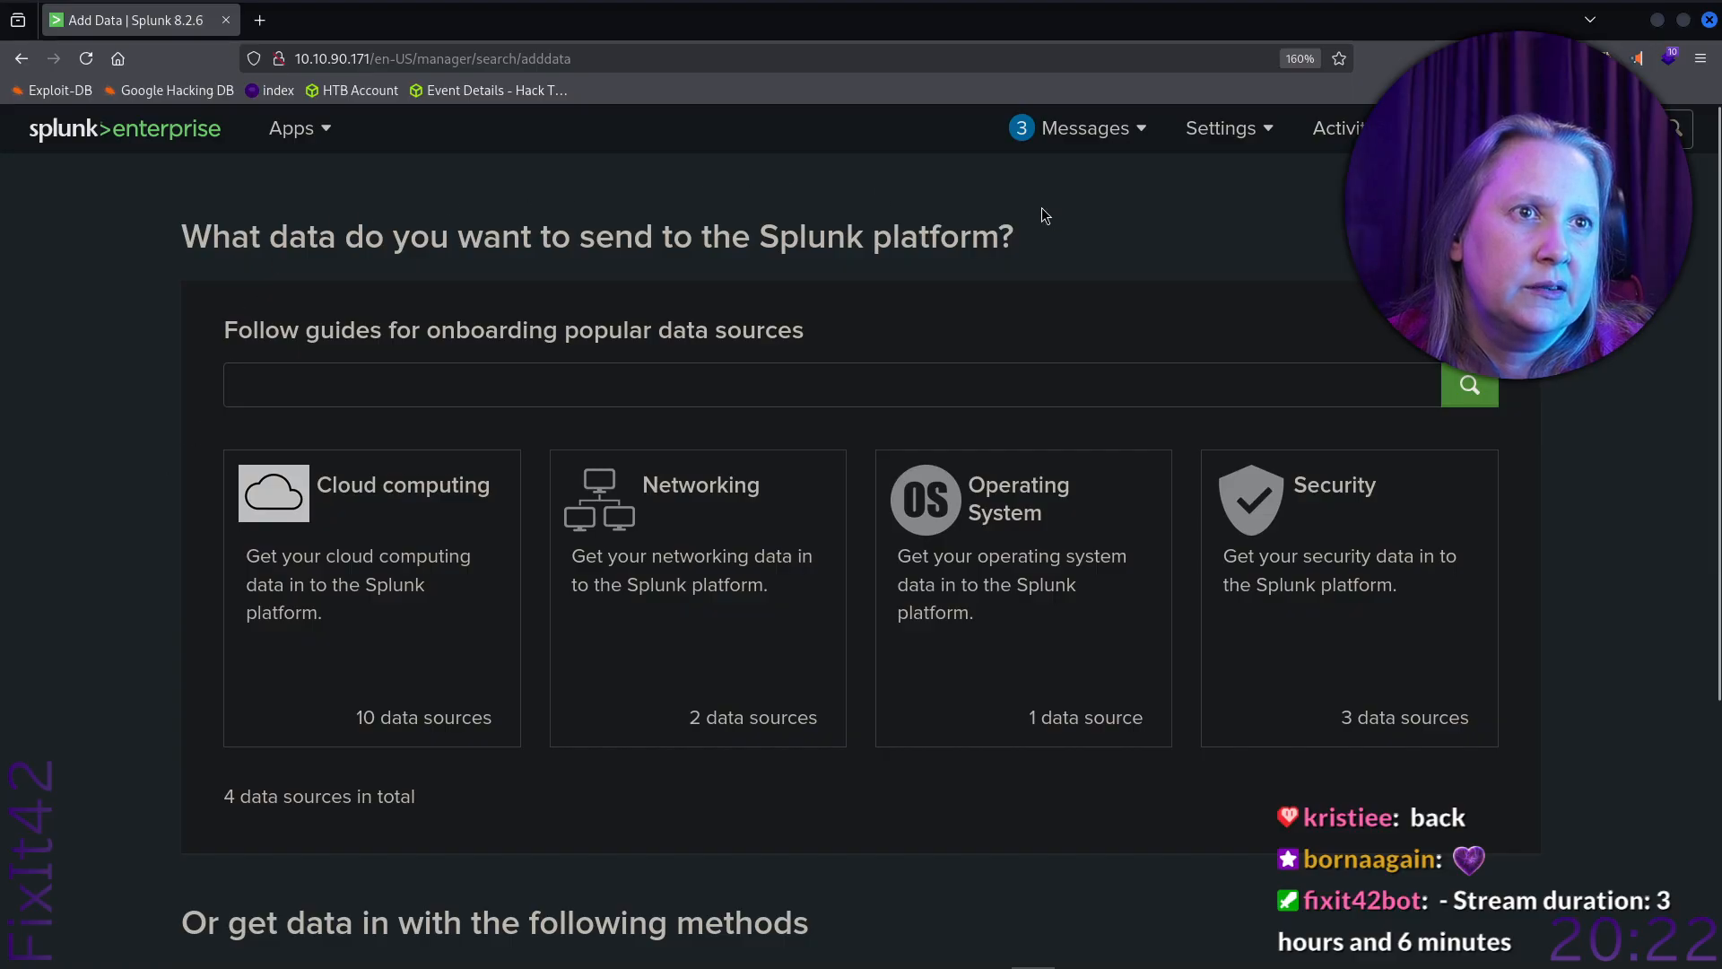
Search the data onboarding guides for "files", "ports" and "file", and clear the search.
click(405, 378)
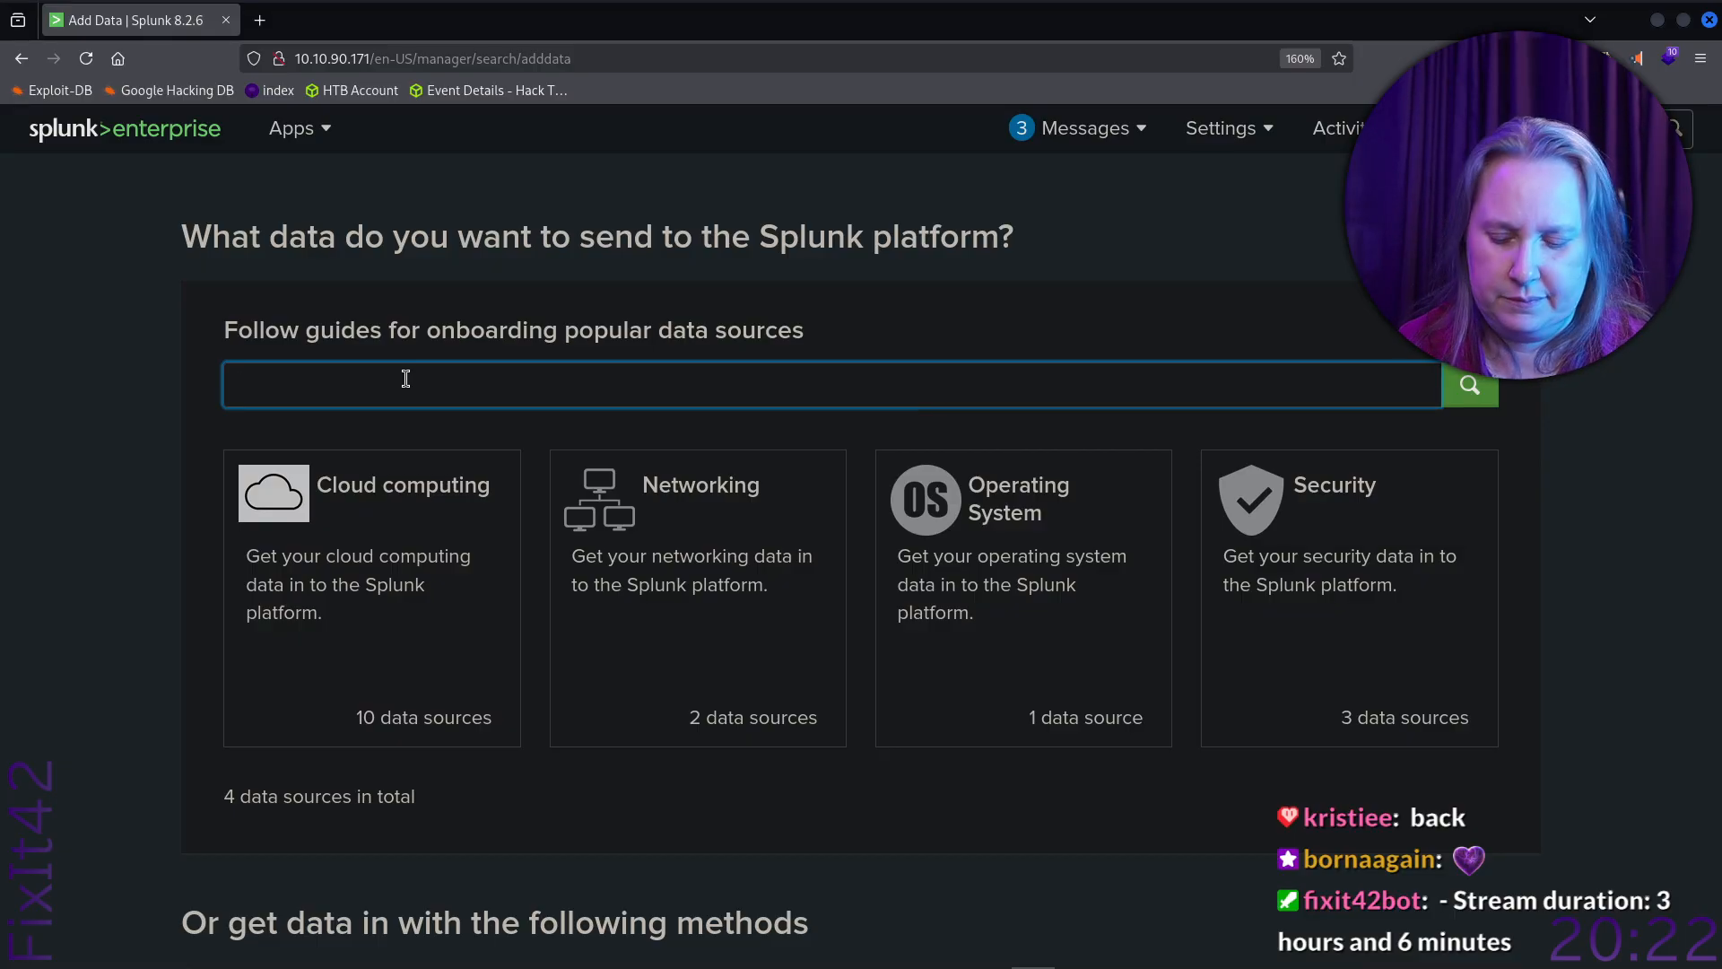
text(files)
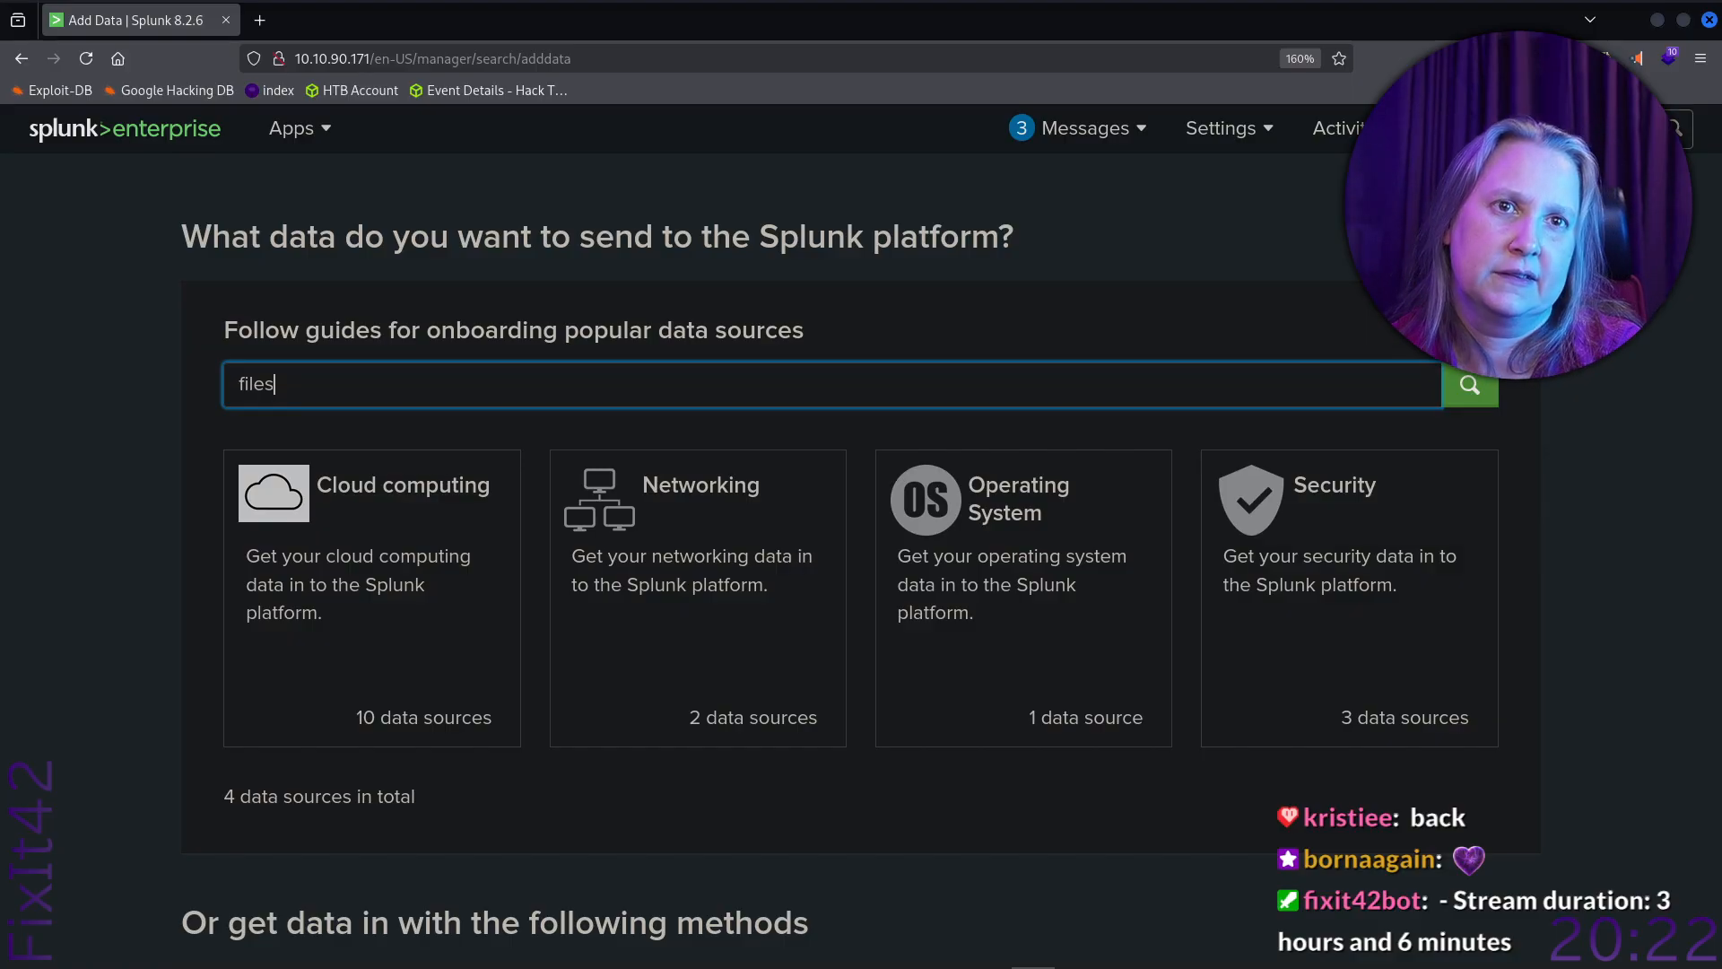
key(BackSpace)
key(BackSpace)
key(BackSpace)
key(BackSpace)
key(BackSpace)
text(ports)
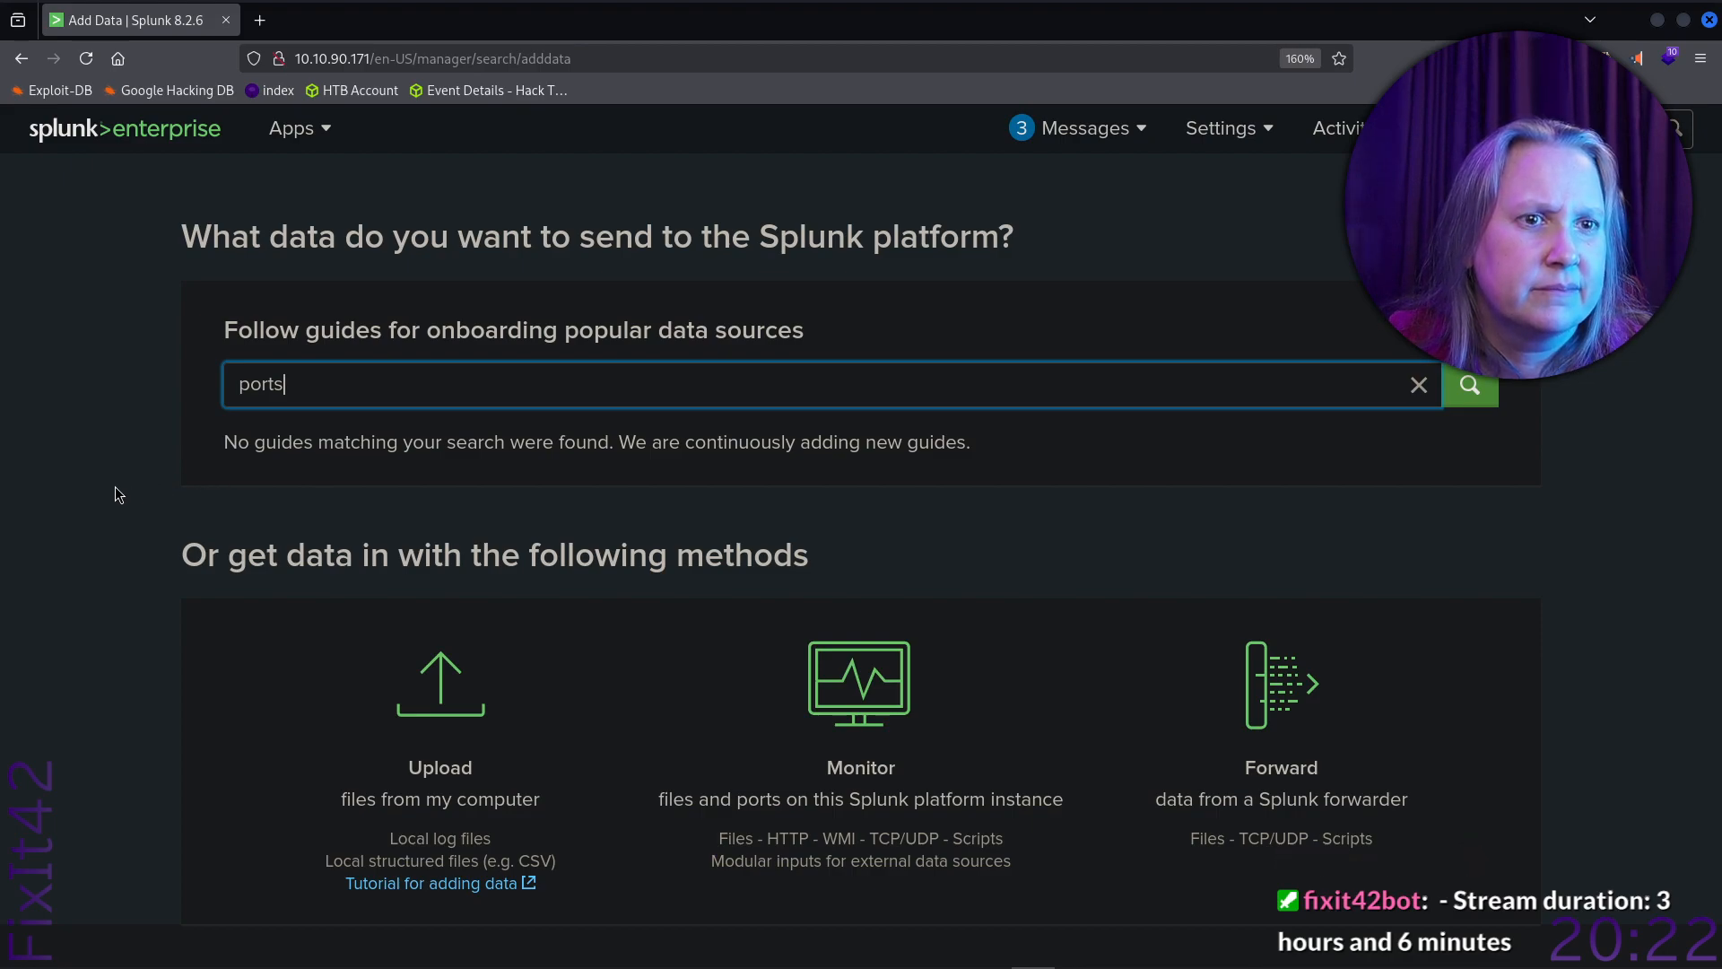
key(BackSpace)
key(BackSpace)
key(BackSpace)
key(BackSpace)
key(BackSpace)
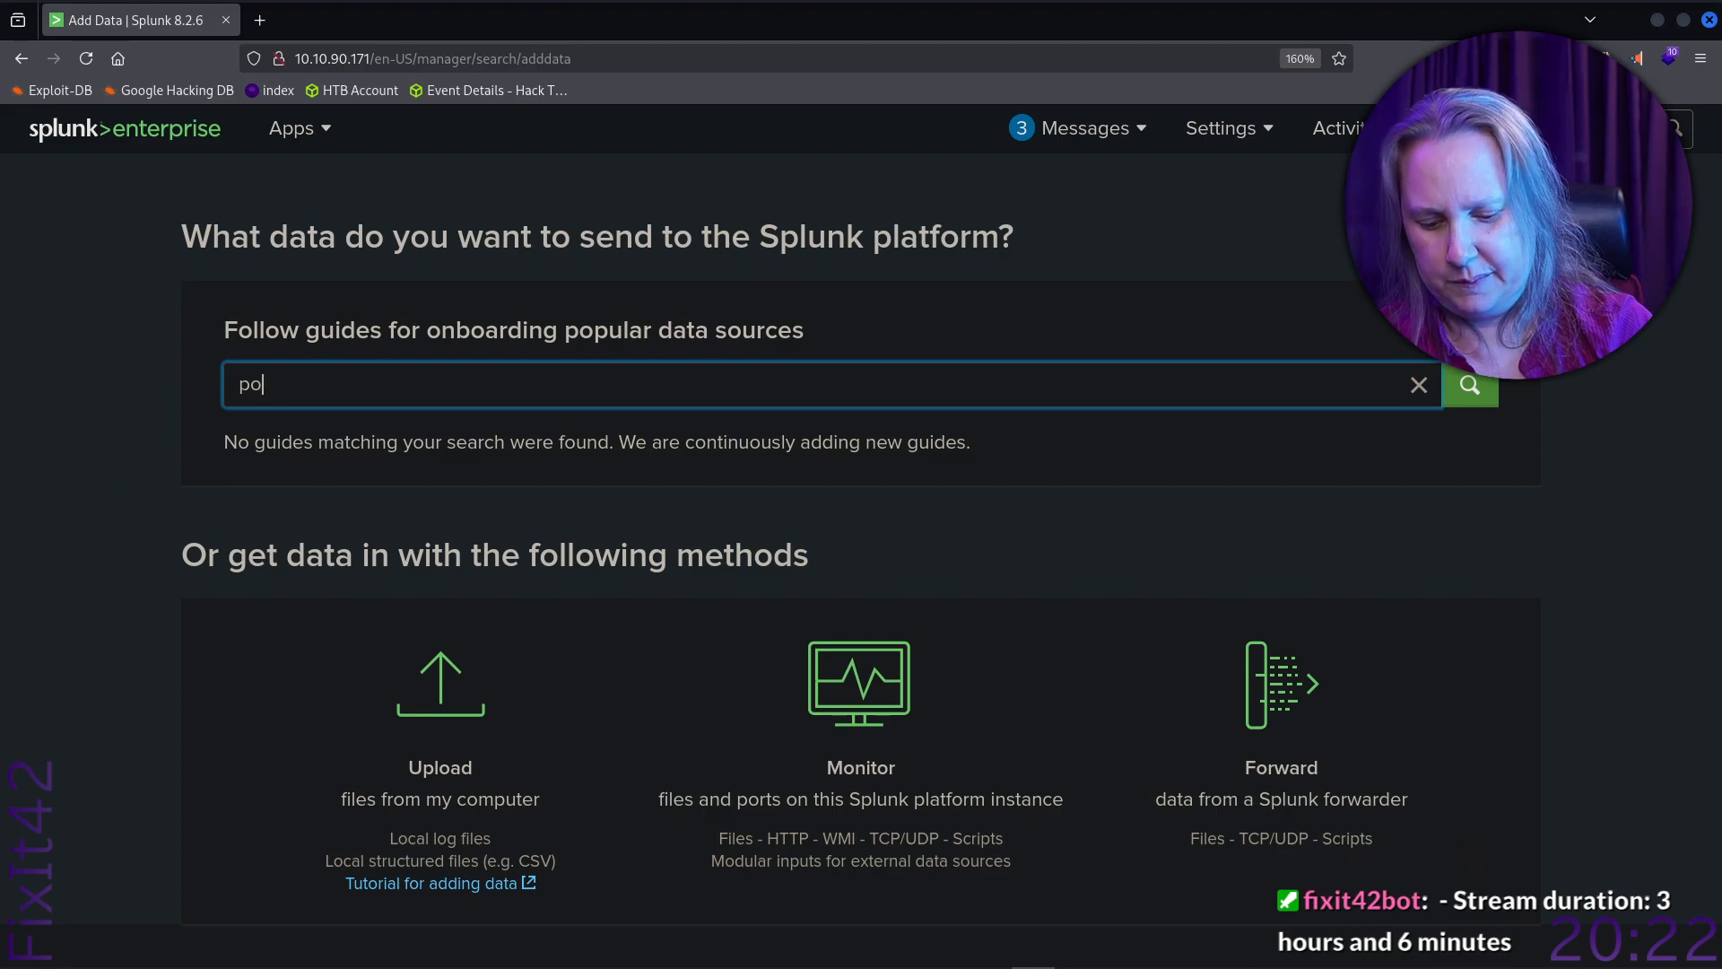
text(file)
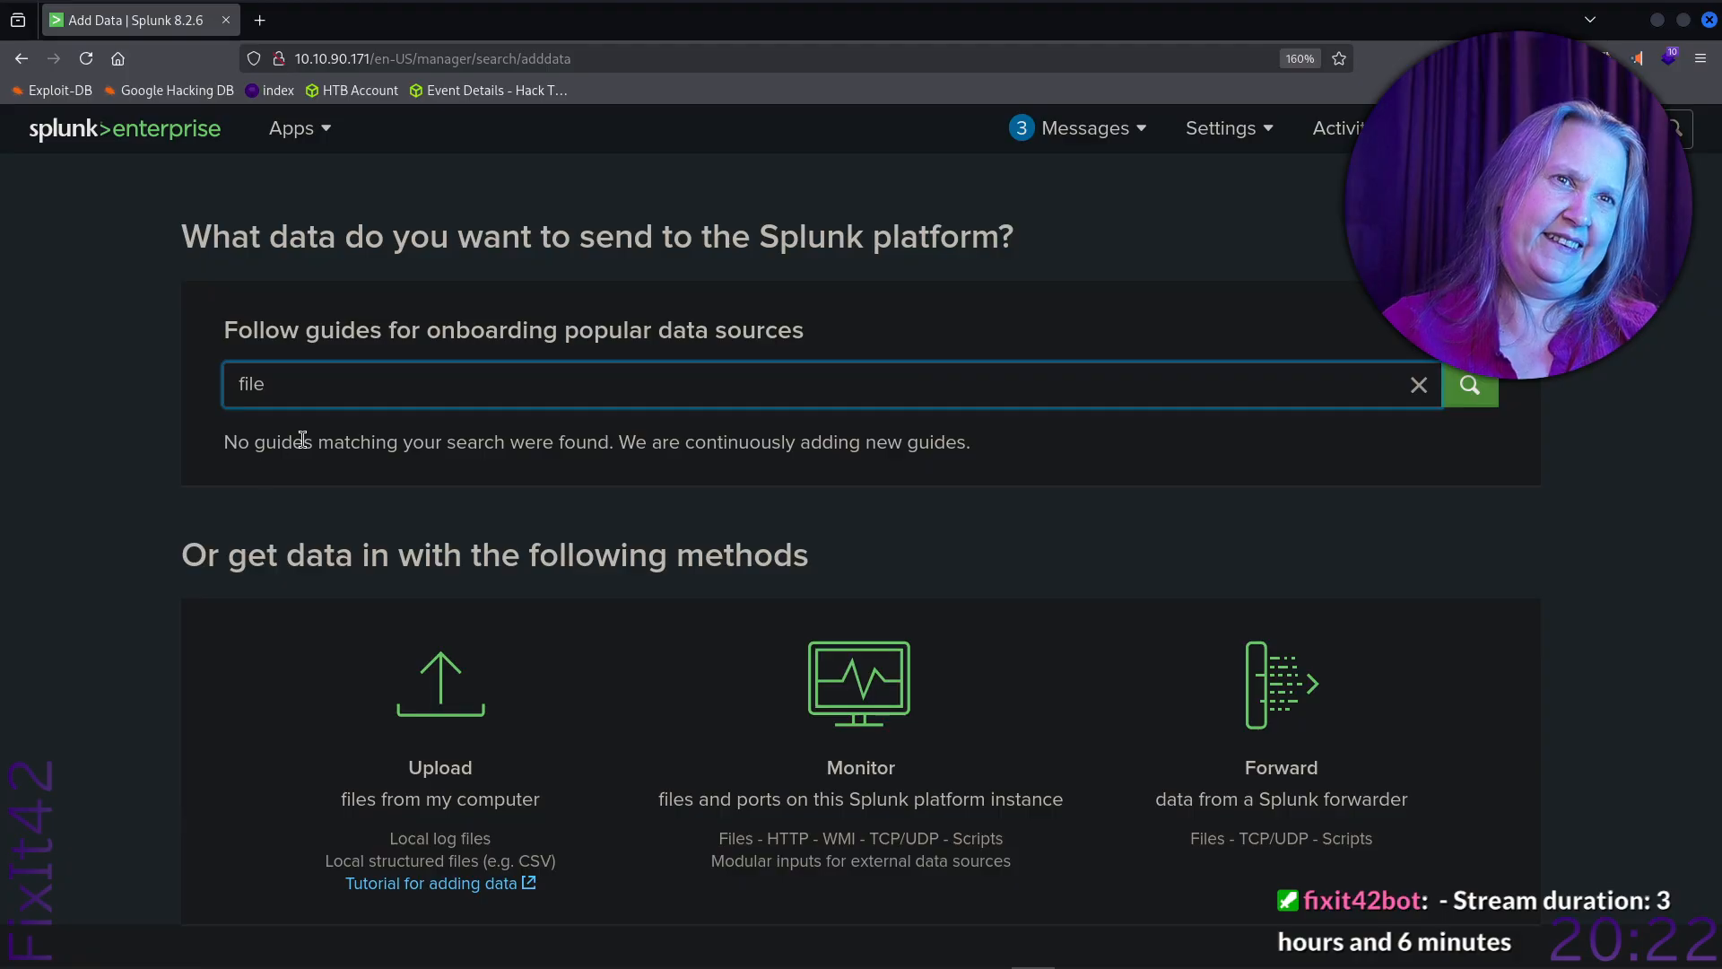
click(1426, 384)
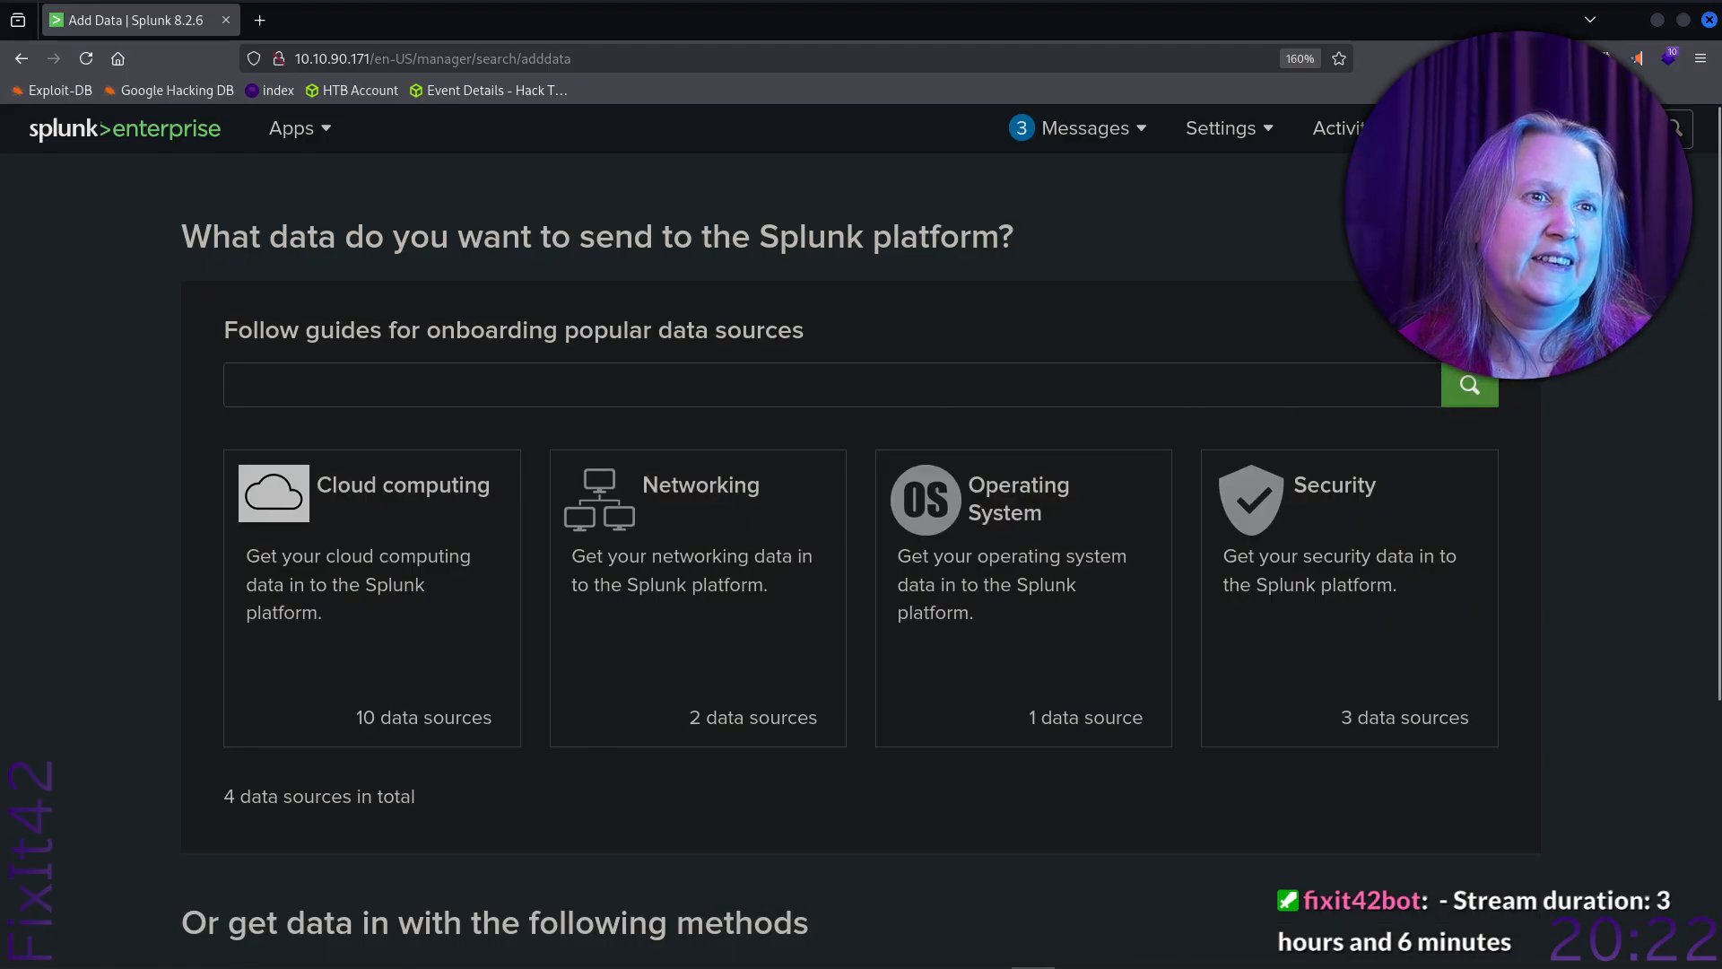
Try "network" as the answer to the TryHackMe question about collecting data from files and ports.
scroll(99, 485, down, 3)
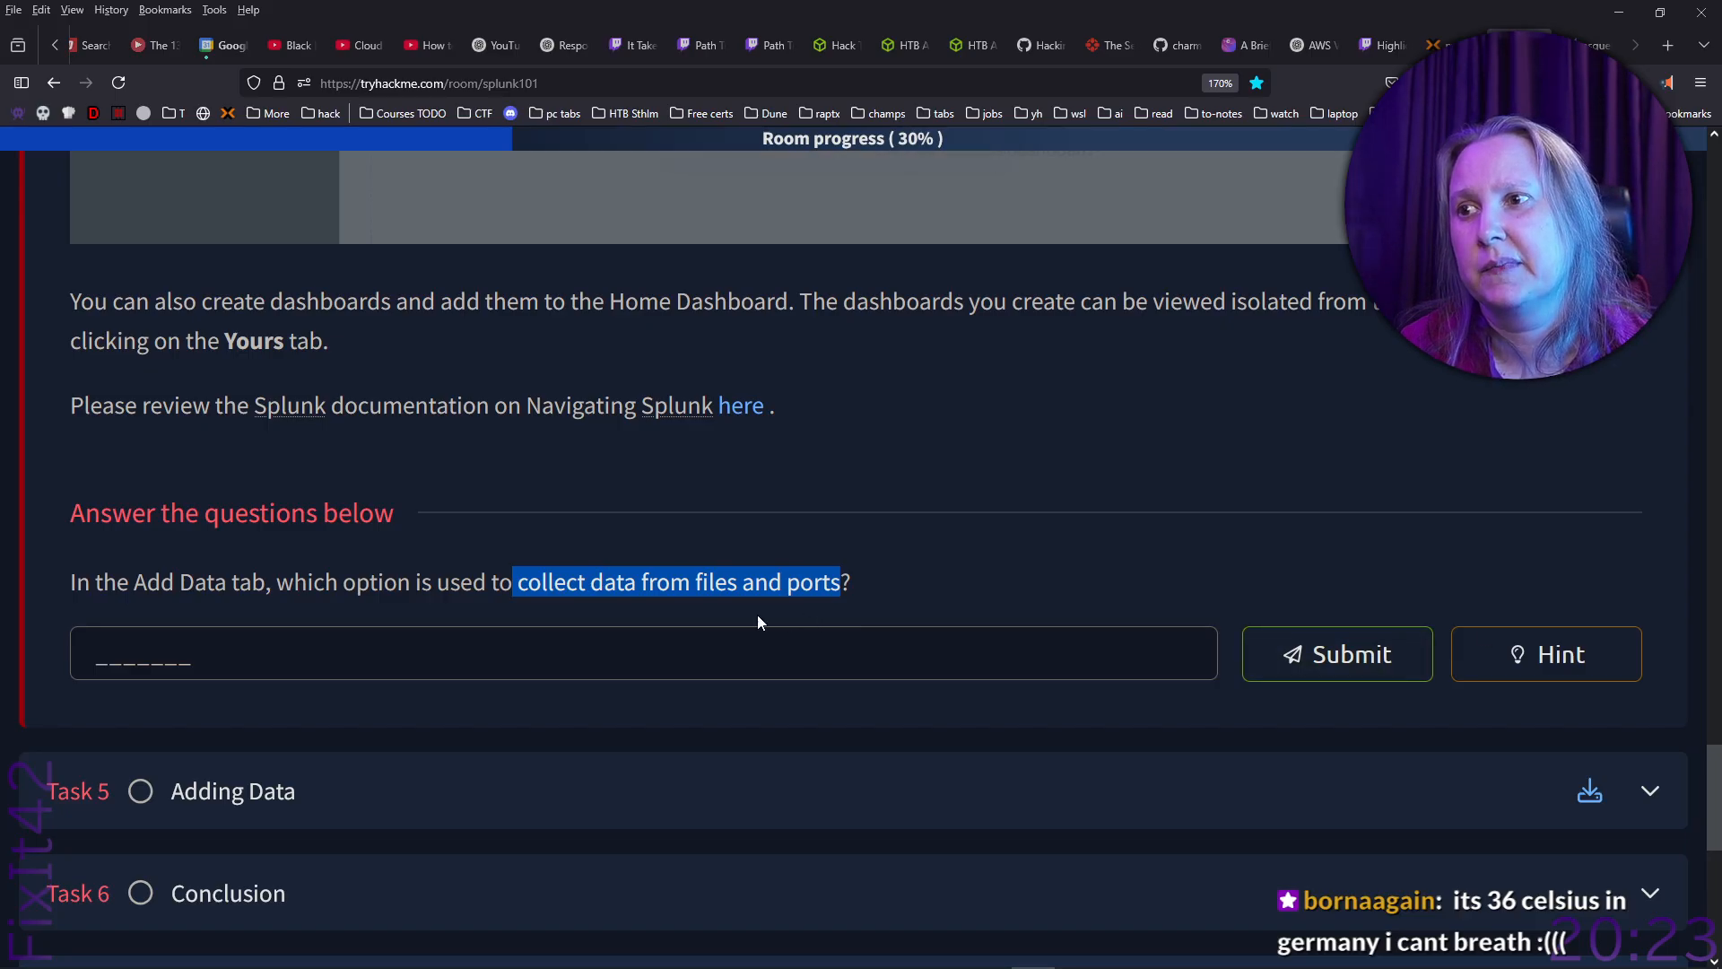
click(688, 652)
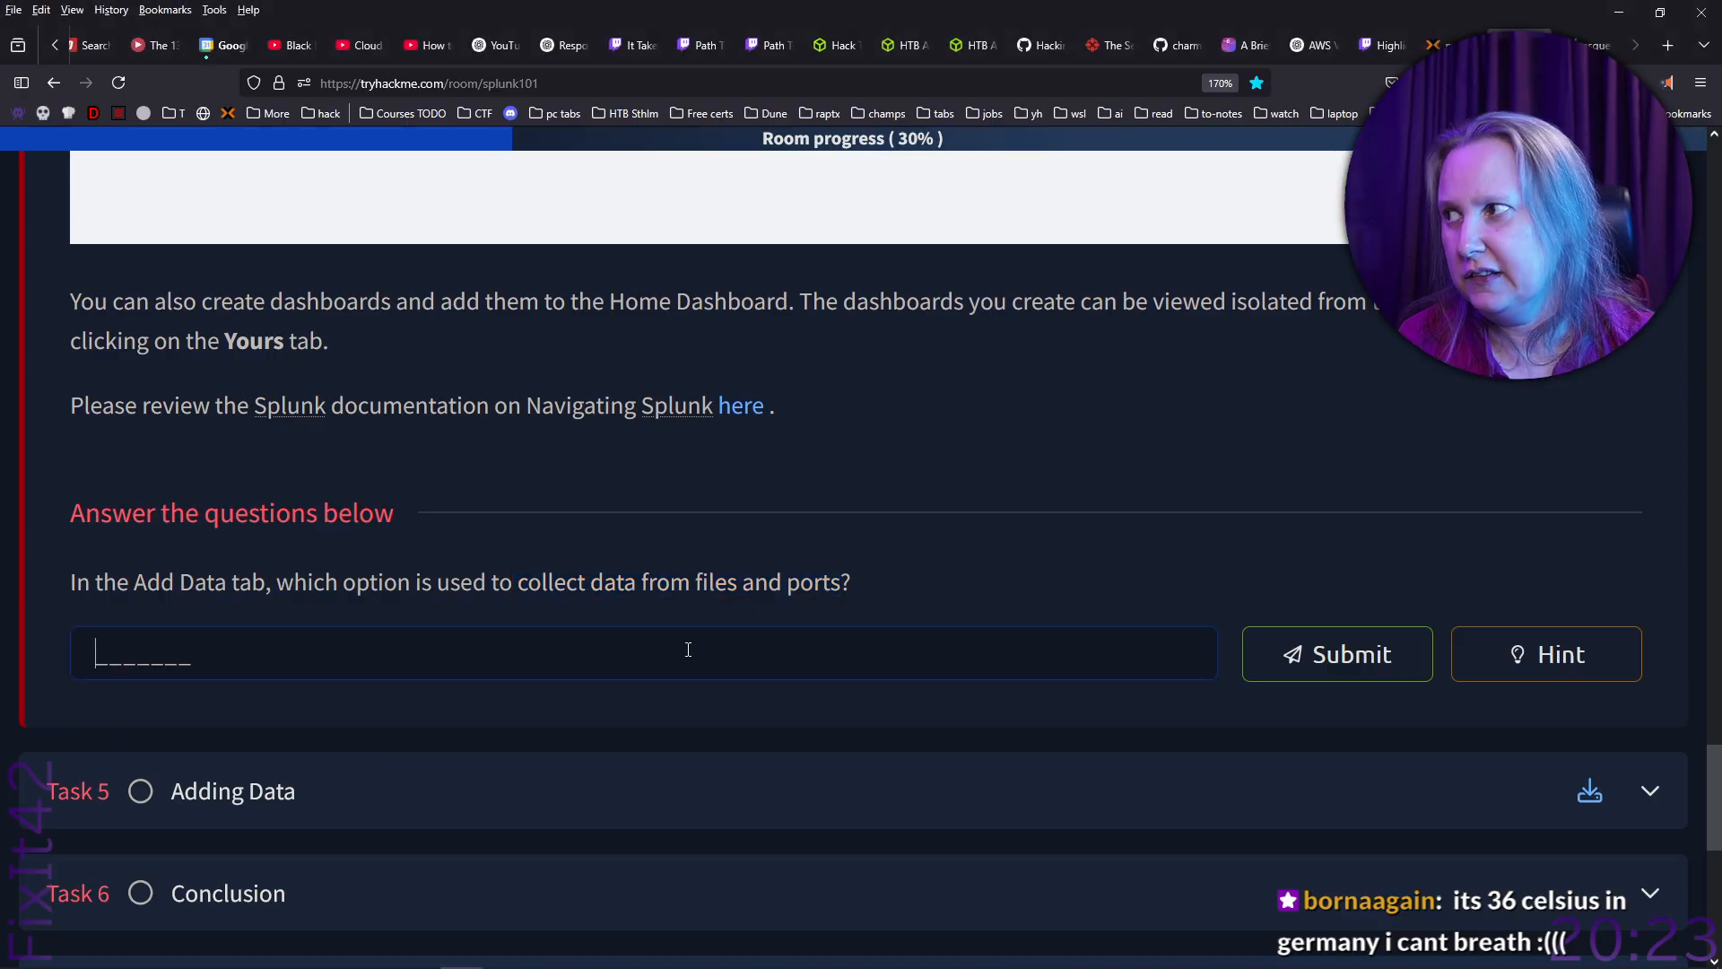
text(network)
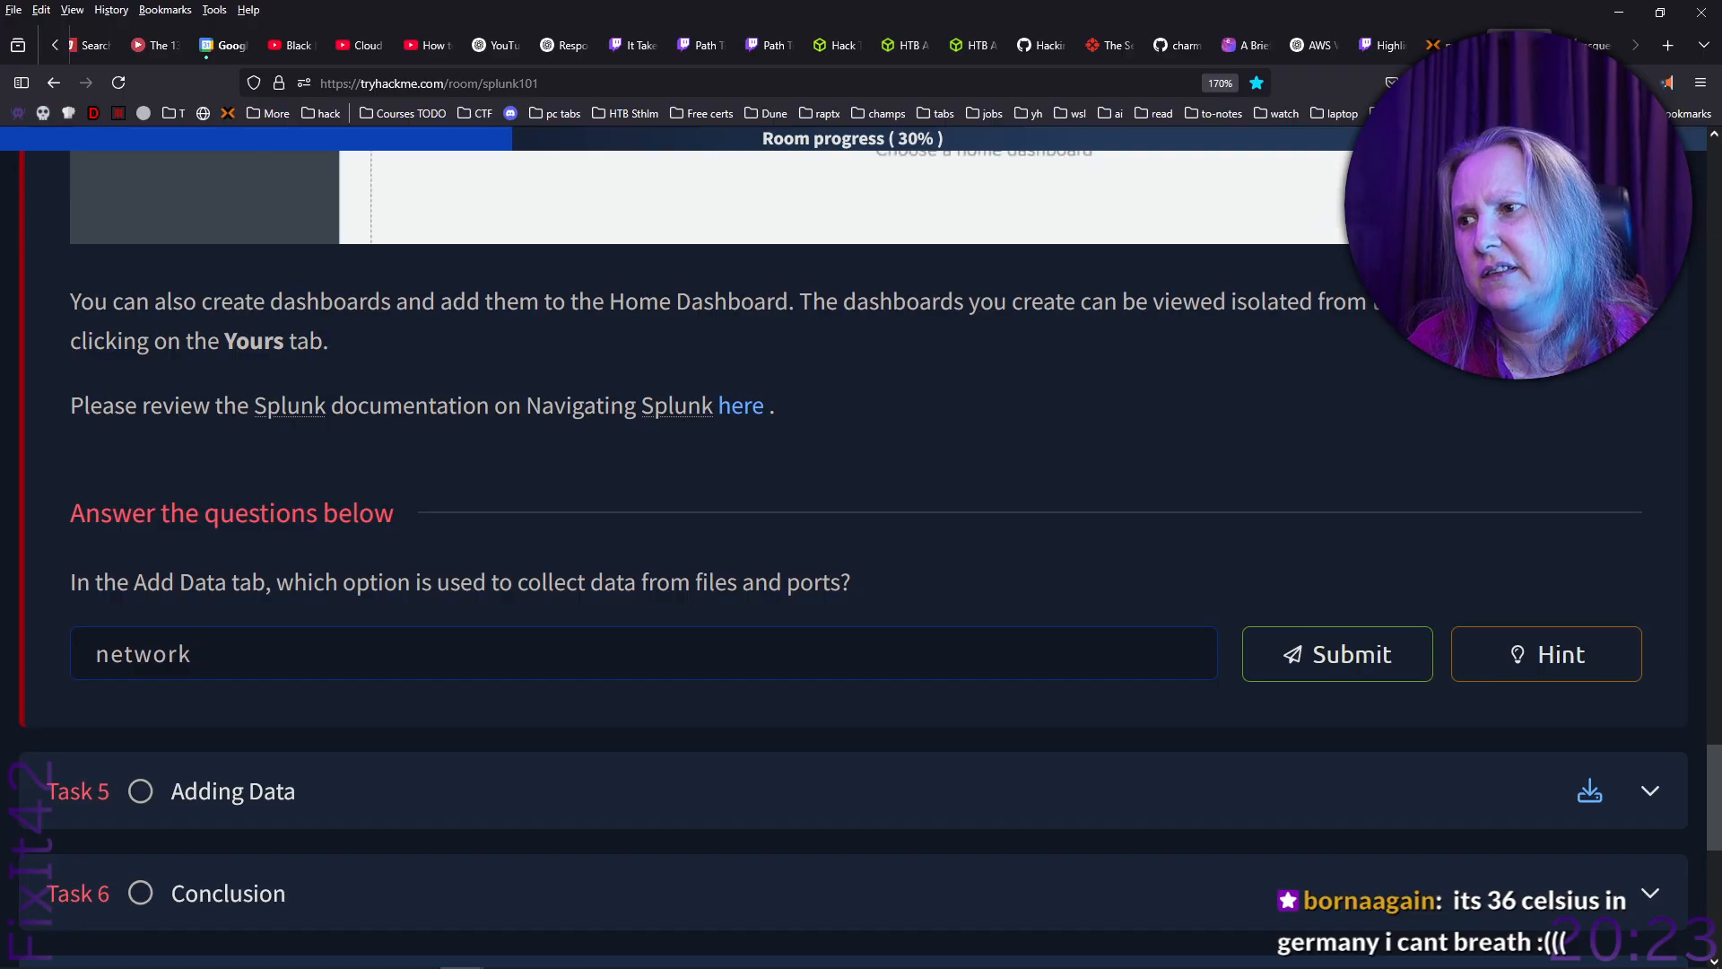
key(Return)
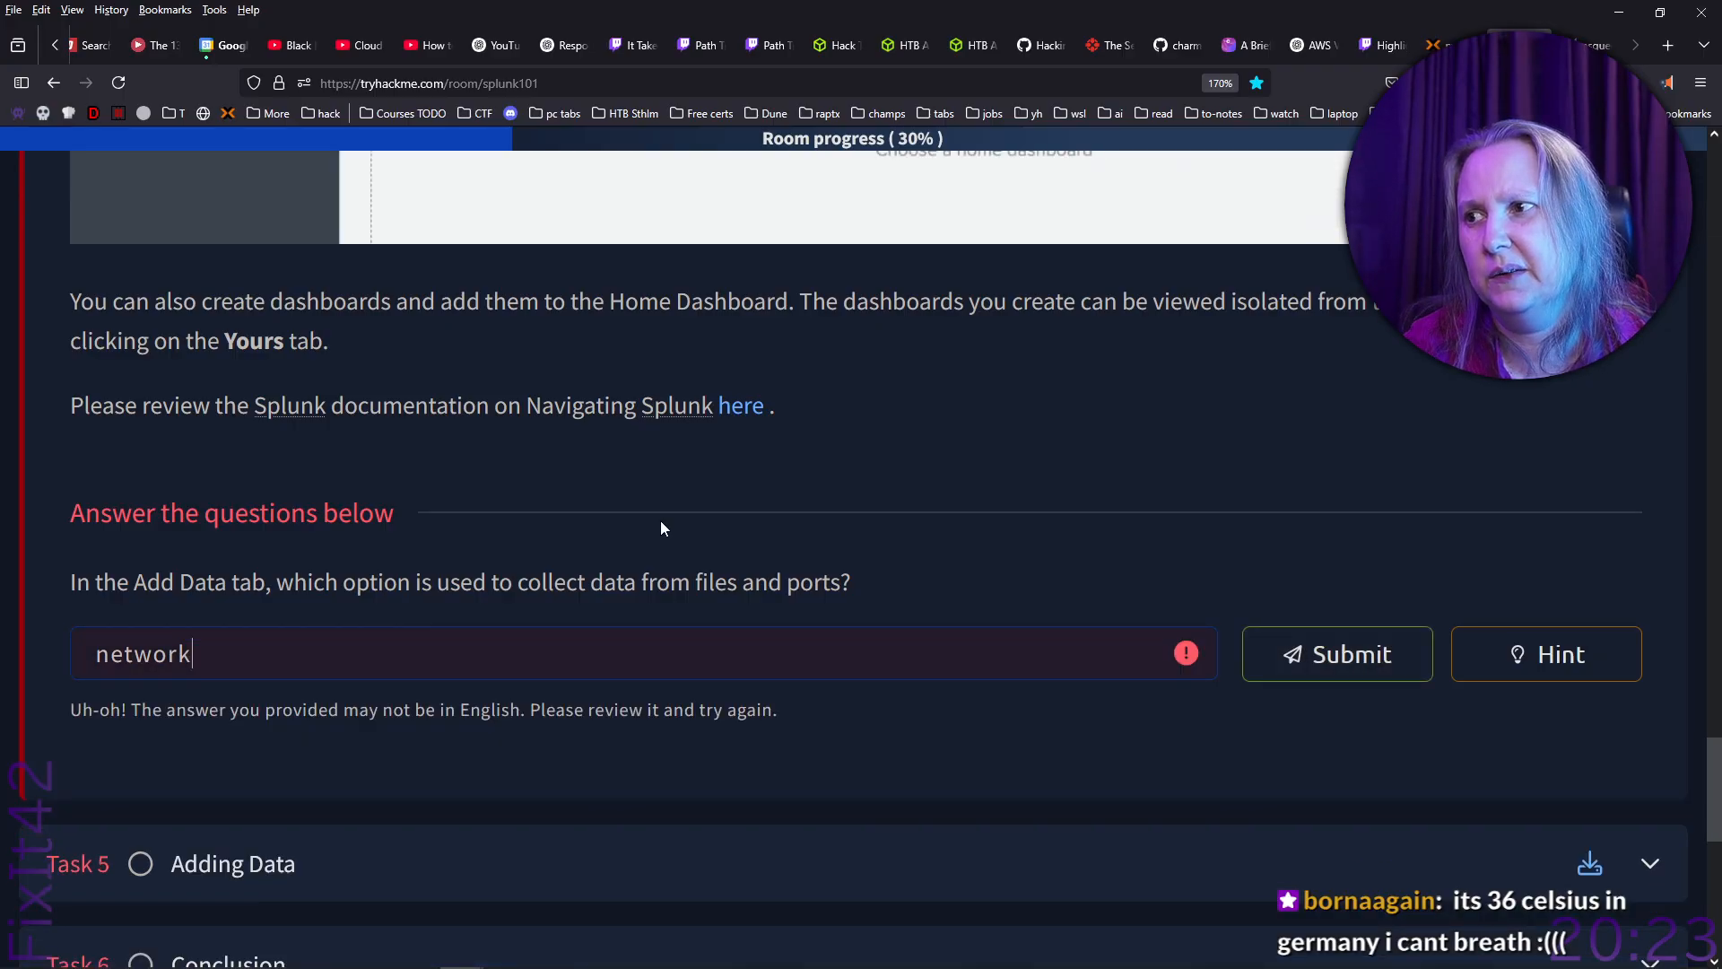
Try "securit" as the answer to the question about collecting data from files and ports, and clear the answer.
drag(219, 654, 5, 654)
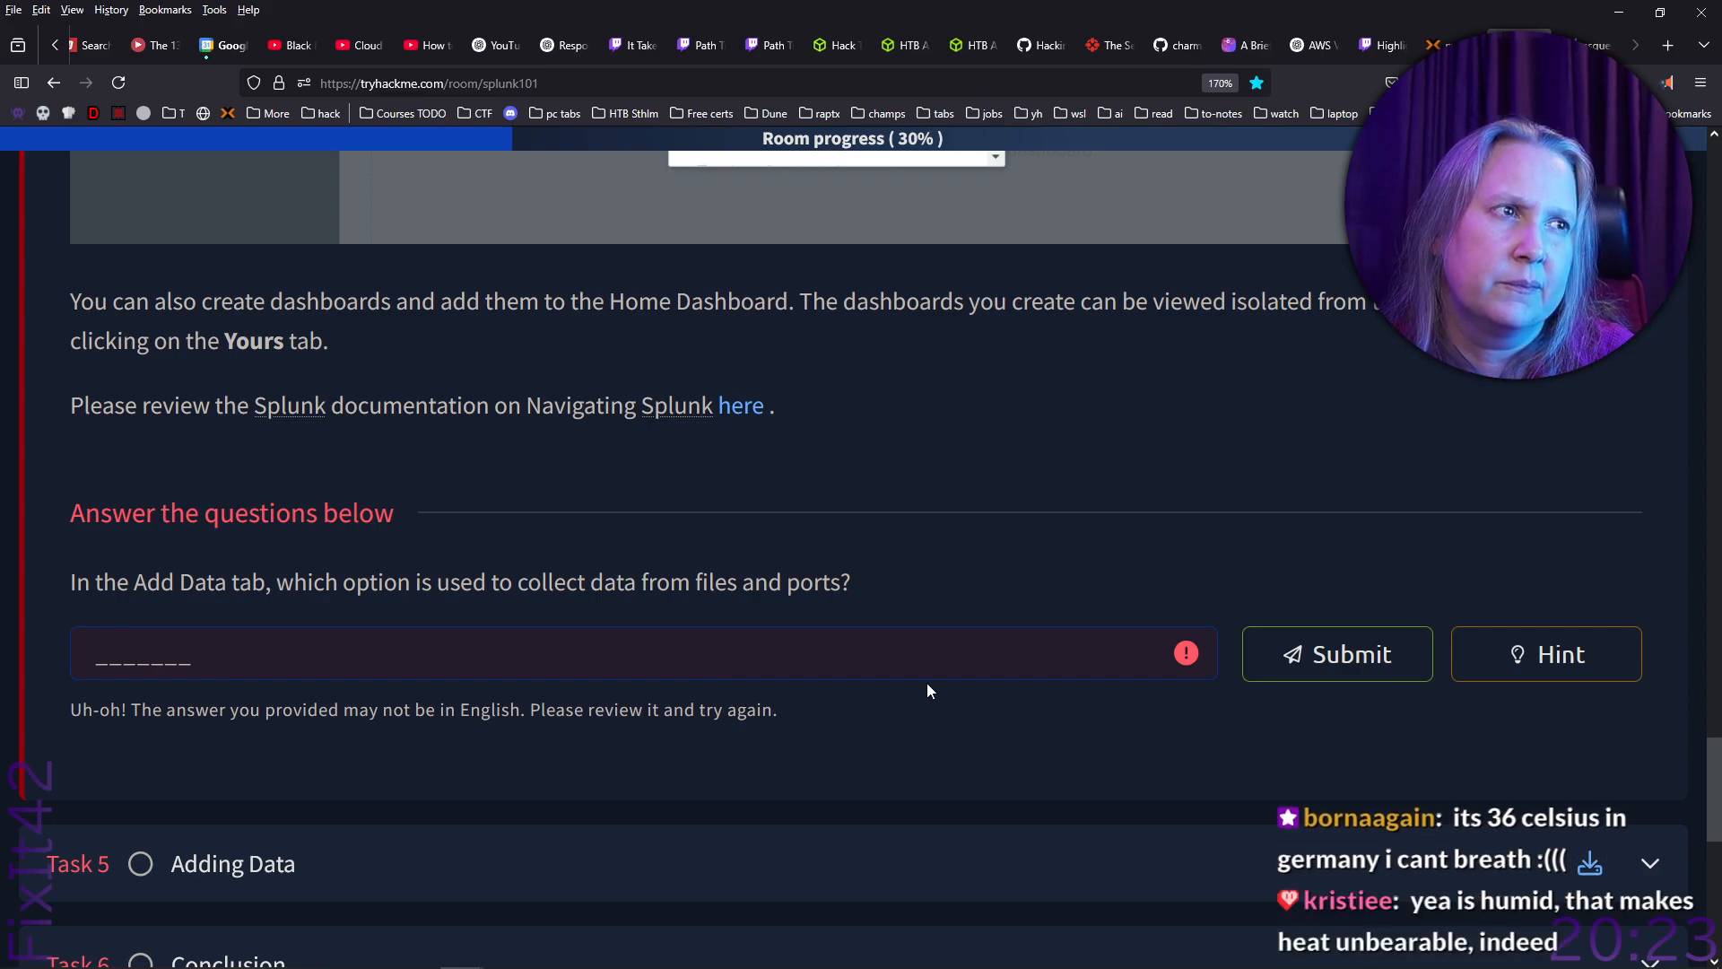
text(sec)
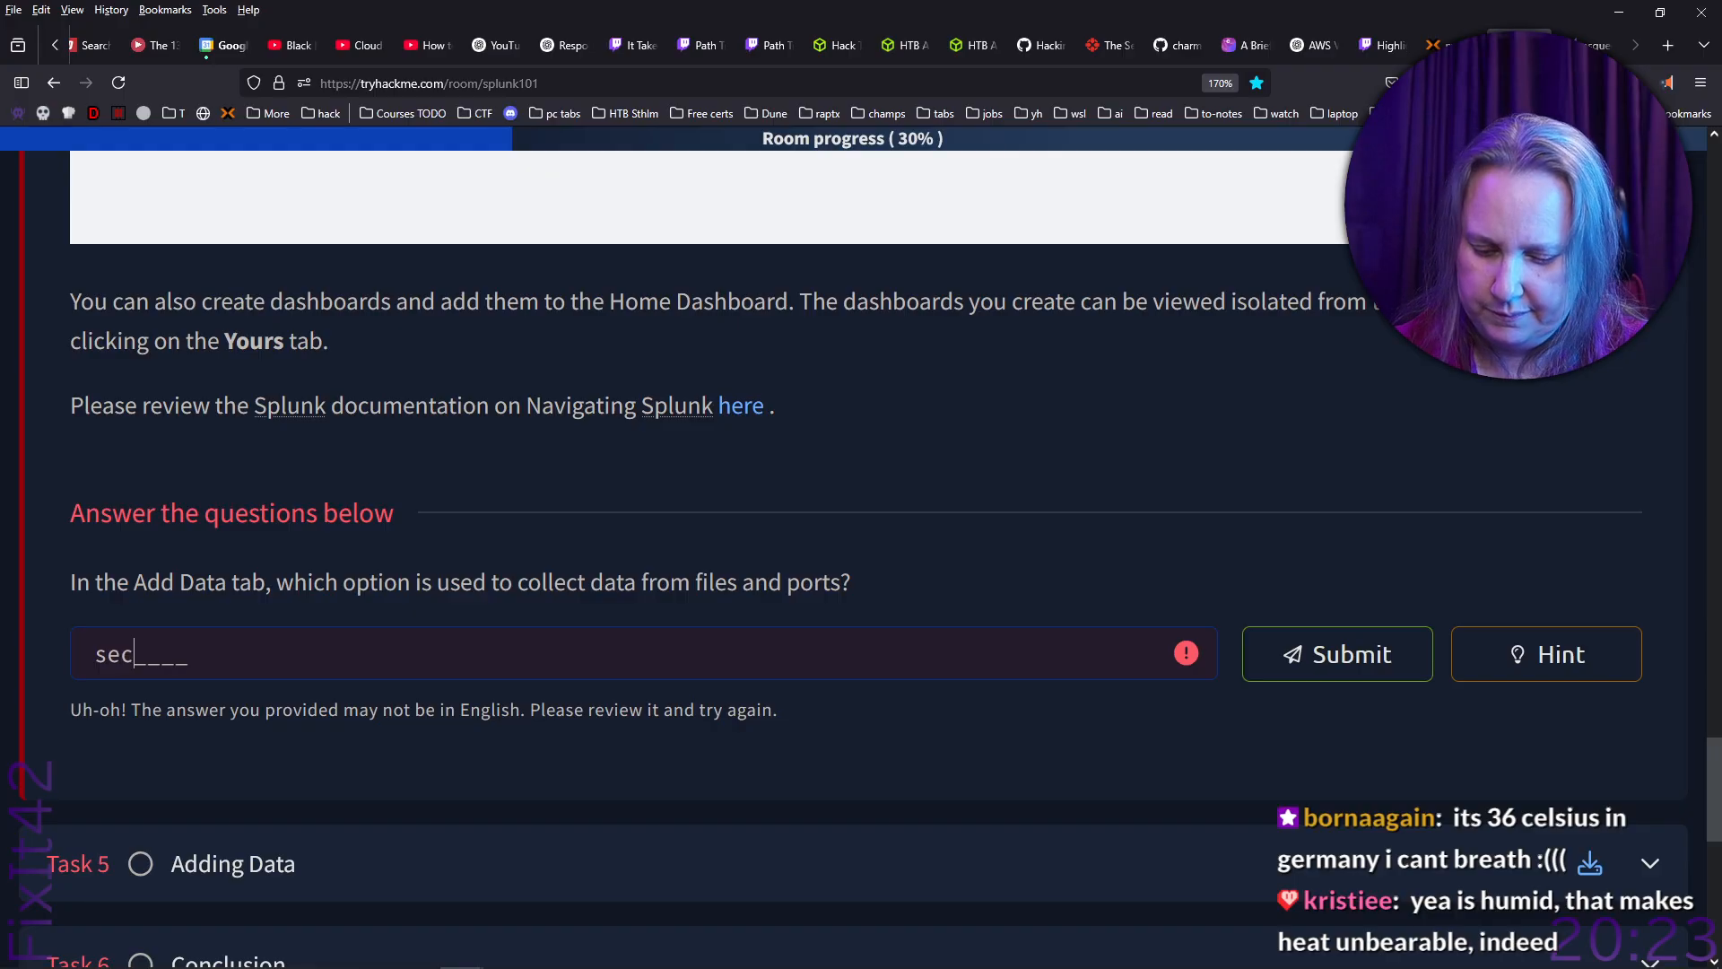
text(urit)
key(Return)
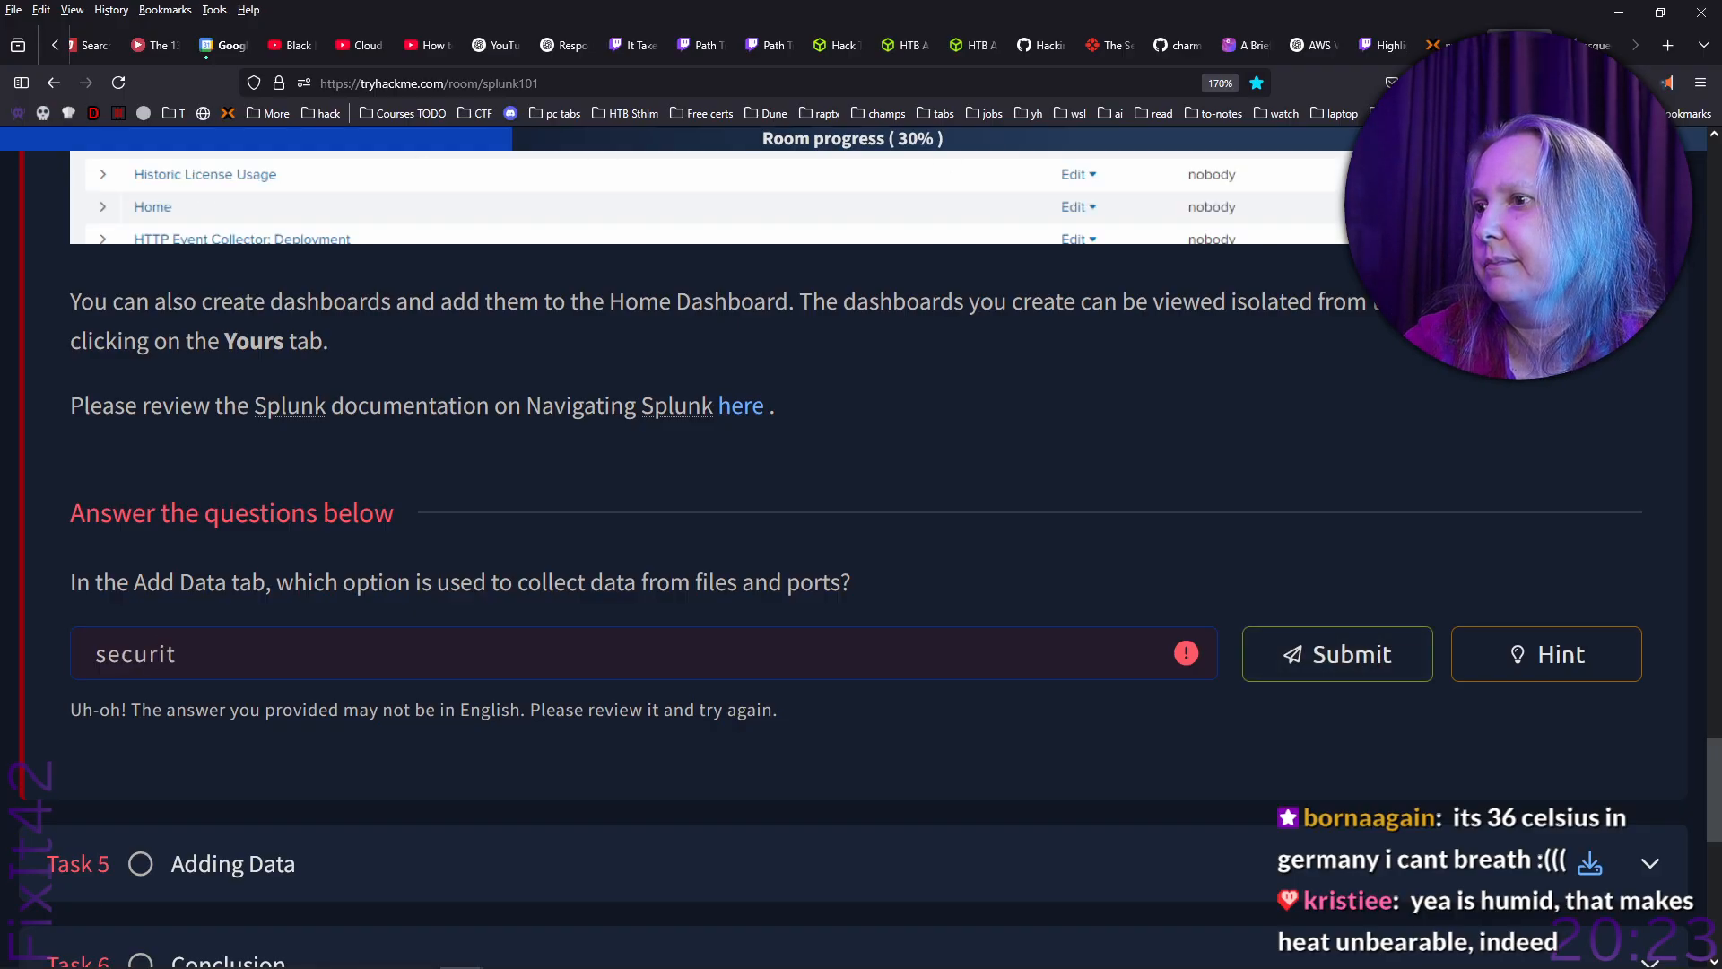
key(BackSpace)
key(BackSpace)
key(BackSpace)
key(BackSpace)
key(BackSpace)
key(BackSpace)
key(BackSpace)
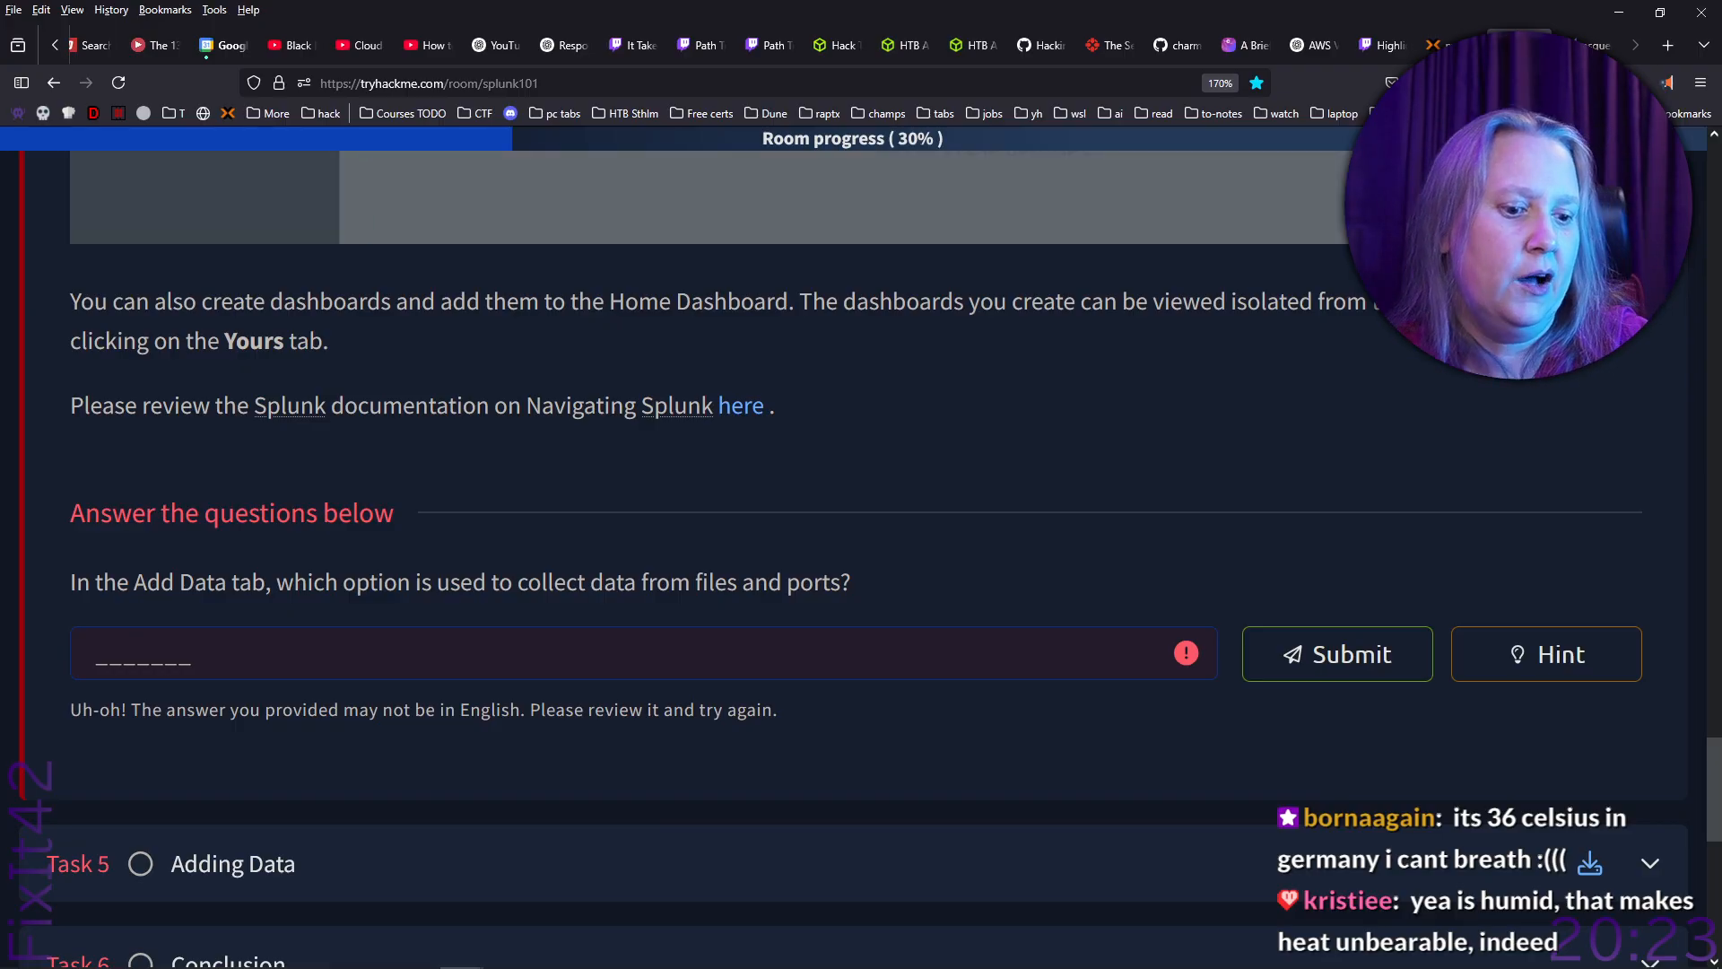
Switch to Splunk and examine the Upload, Monitor and Forward methods on the Add Data page.
key(alt+Tab)
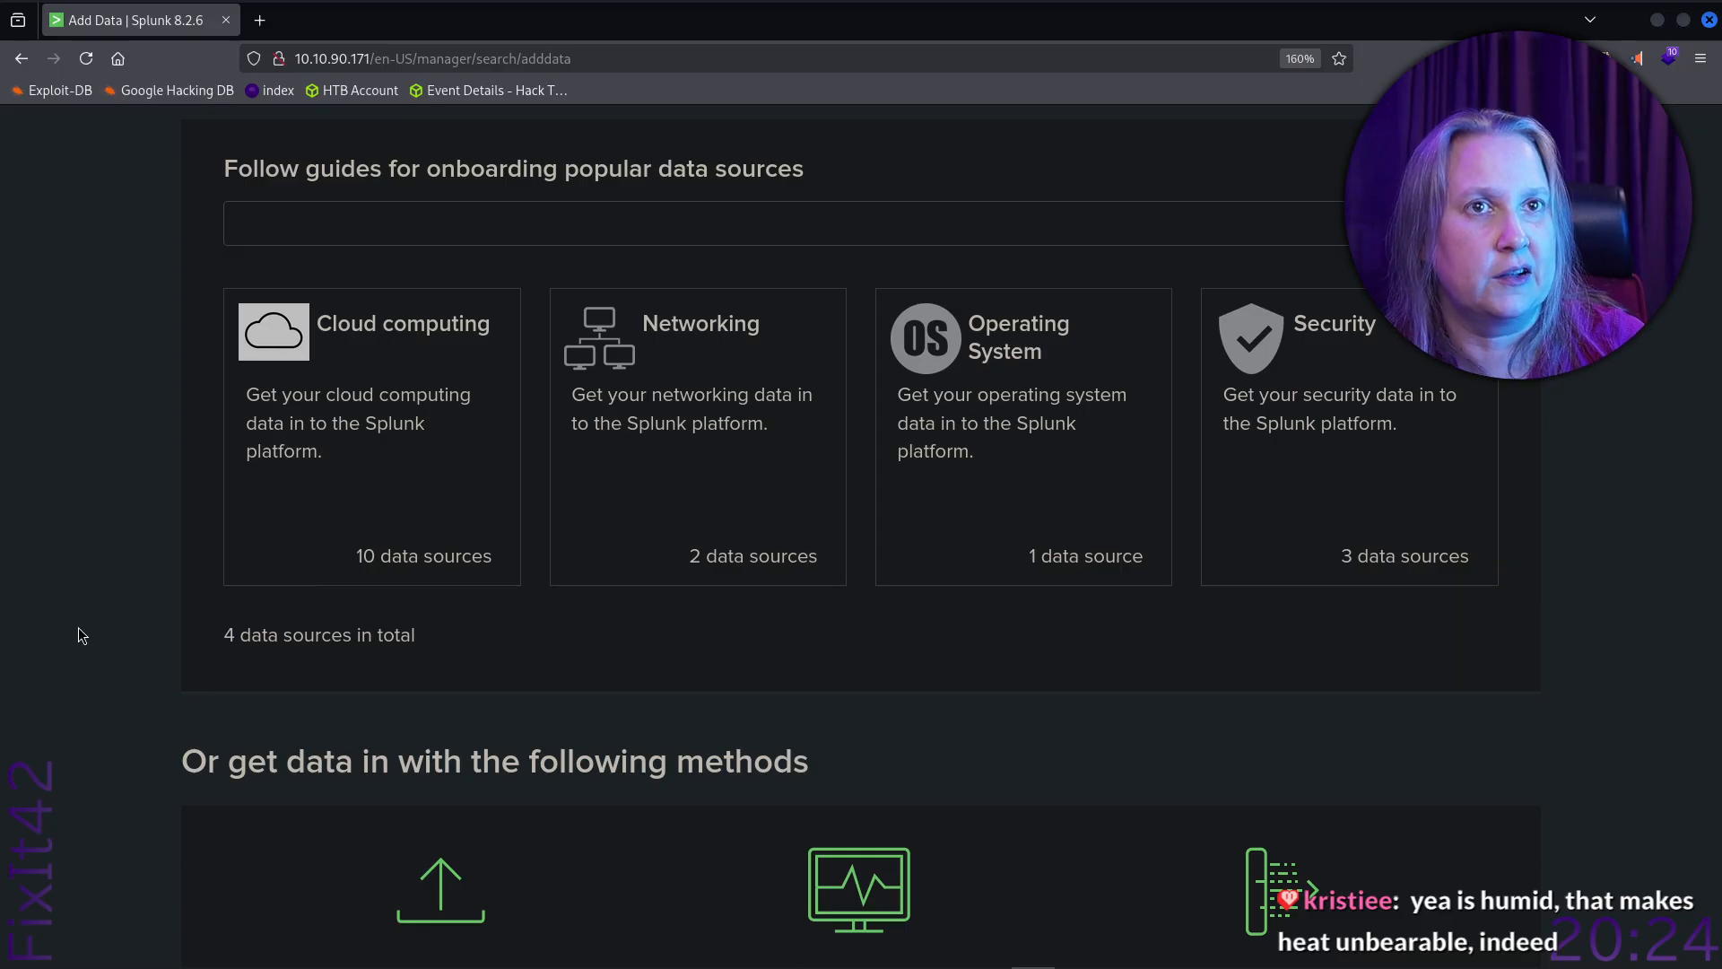
scroll(145, 681, up, 2)
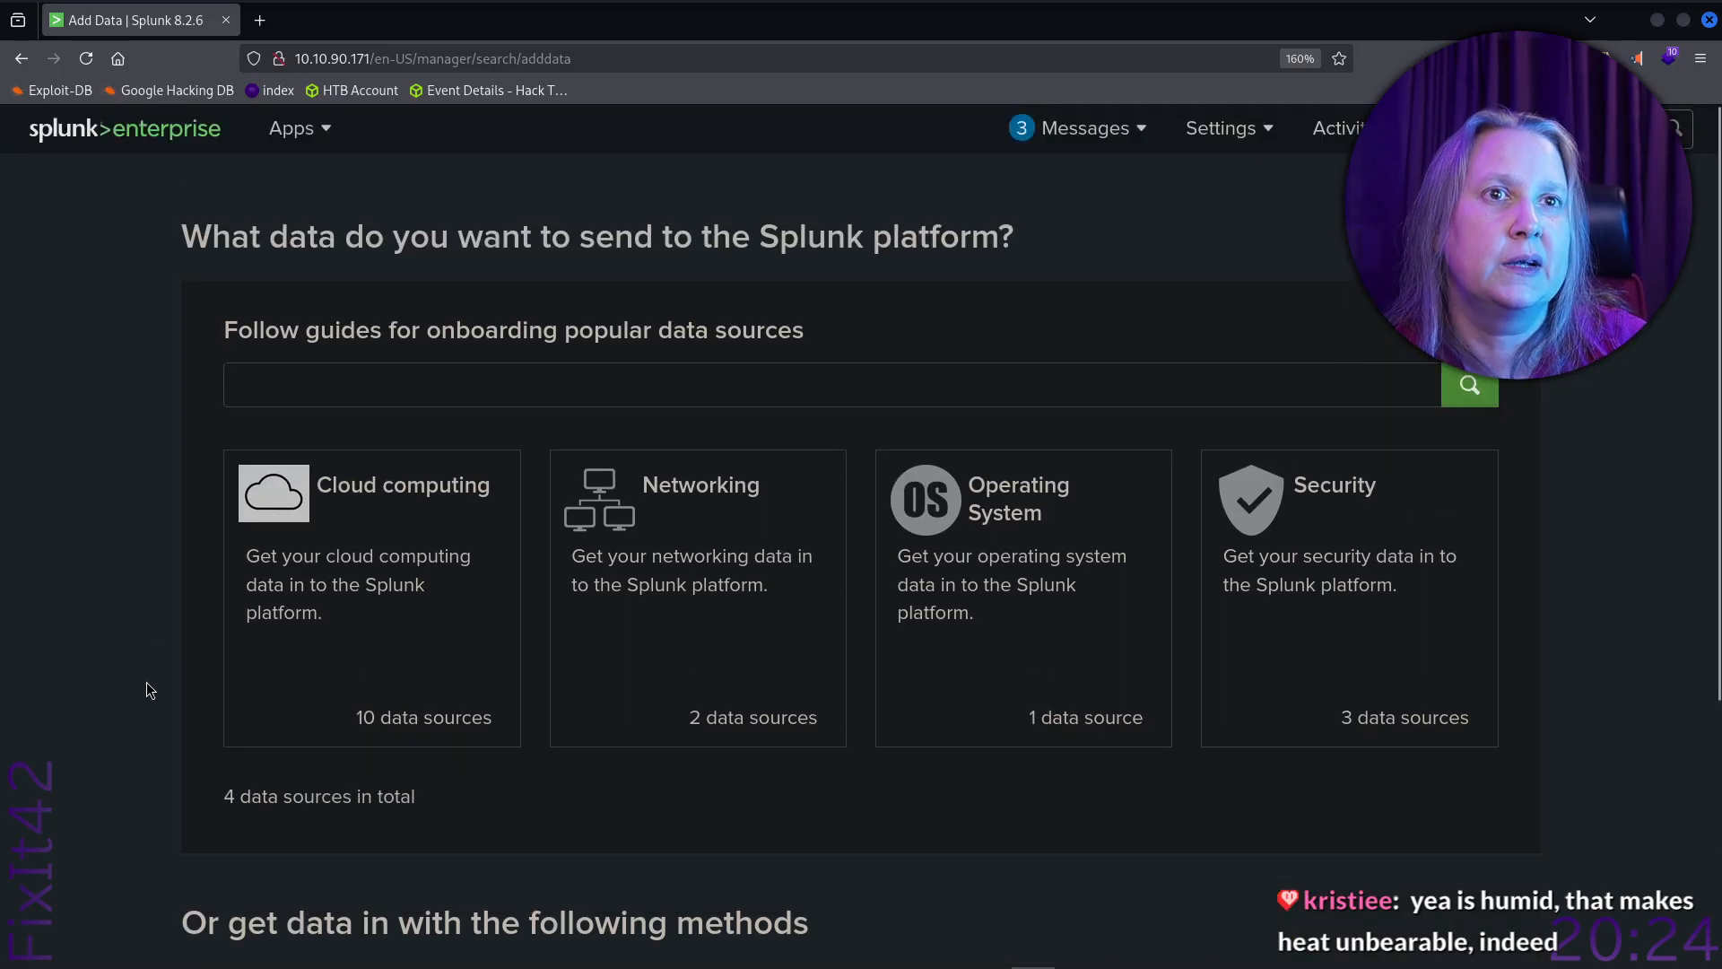
scroll(80, 661, down, 4)
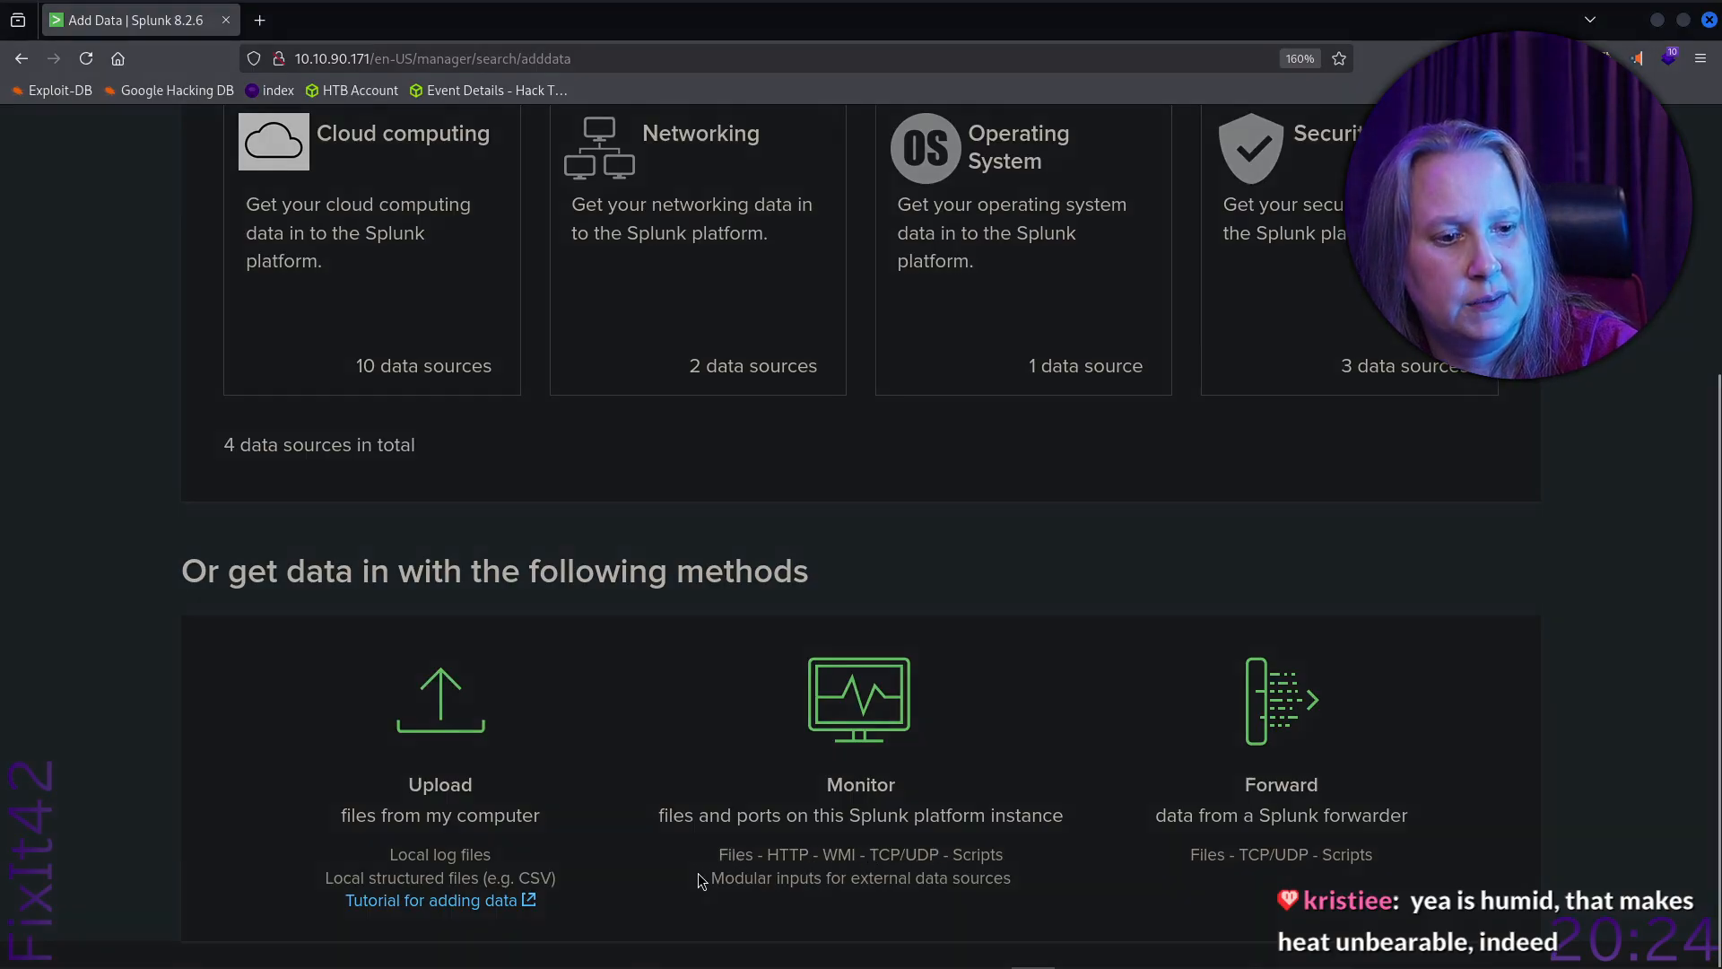
Return to the TryHackMe room and submit "monitor" as the answer about collecting data from files and ports.
key(alt+Tab)
click(350, 652)
text(monitor)
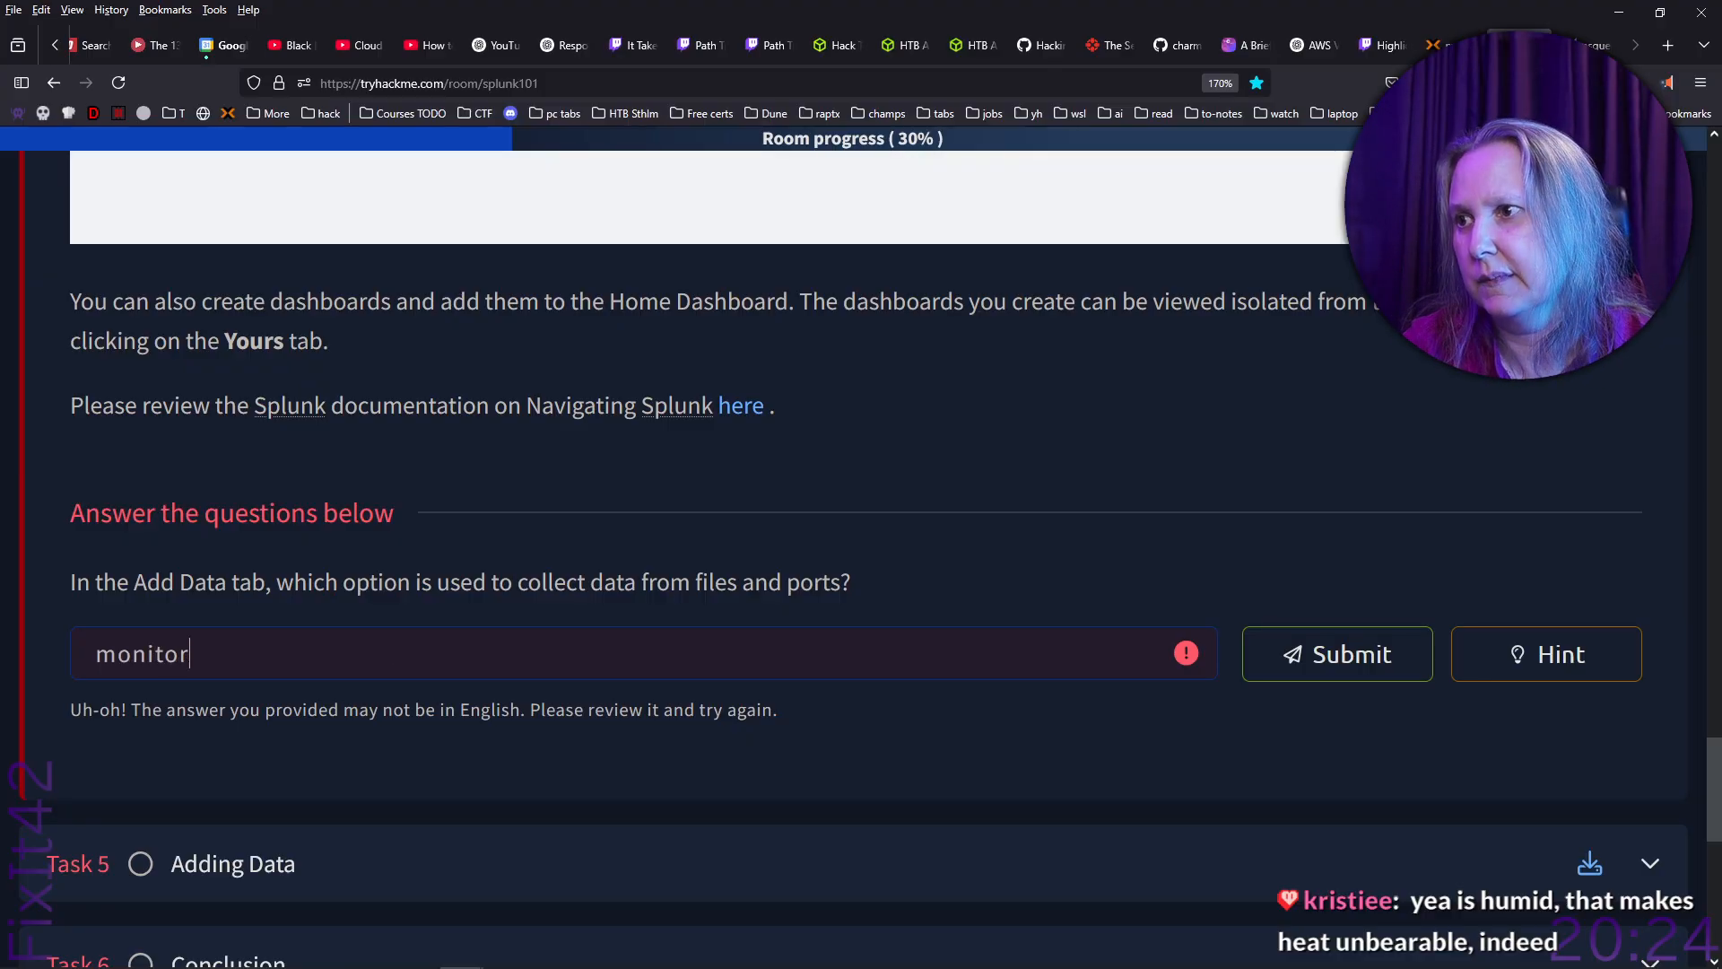
key(Return)
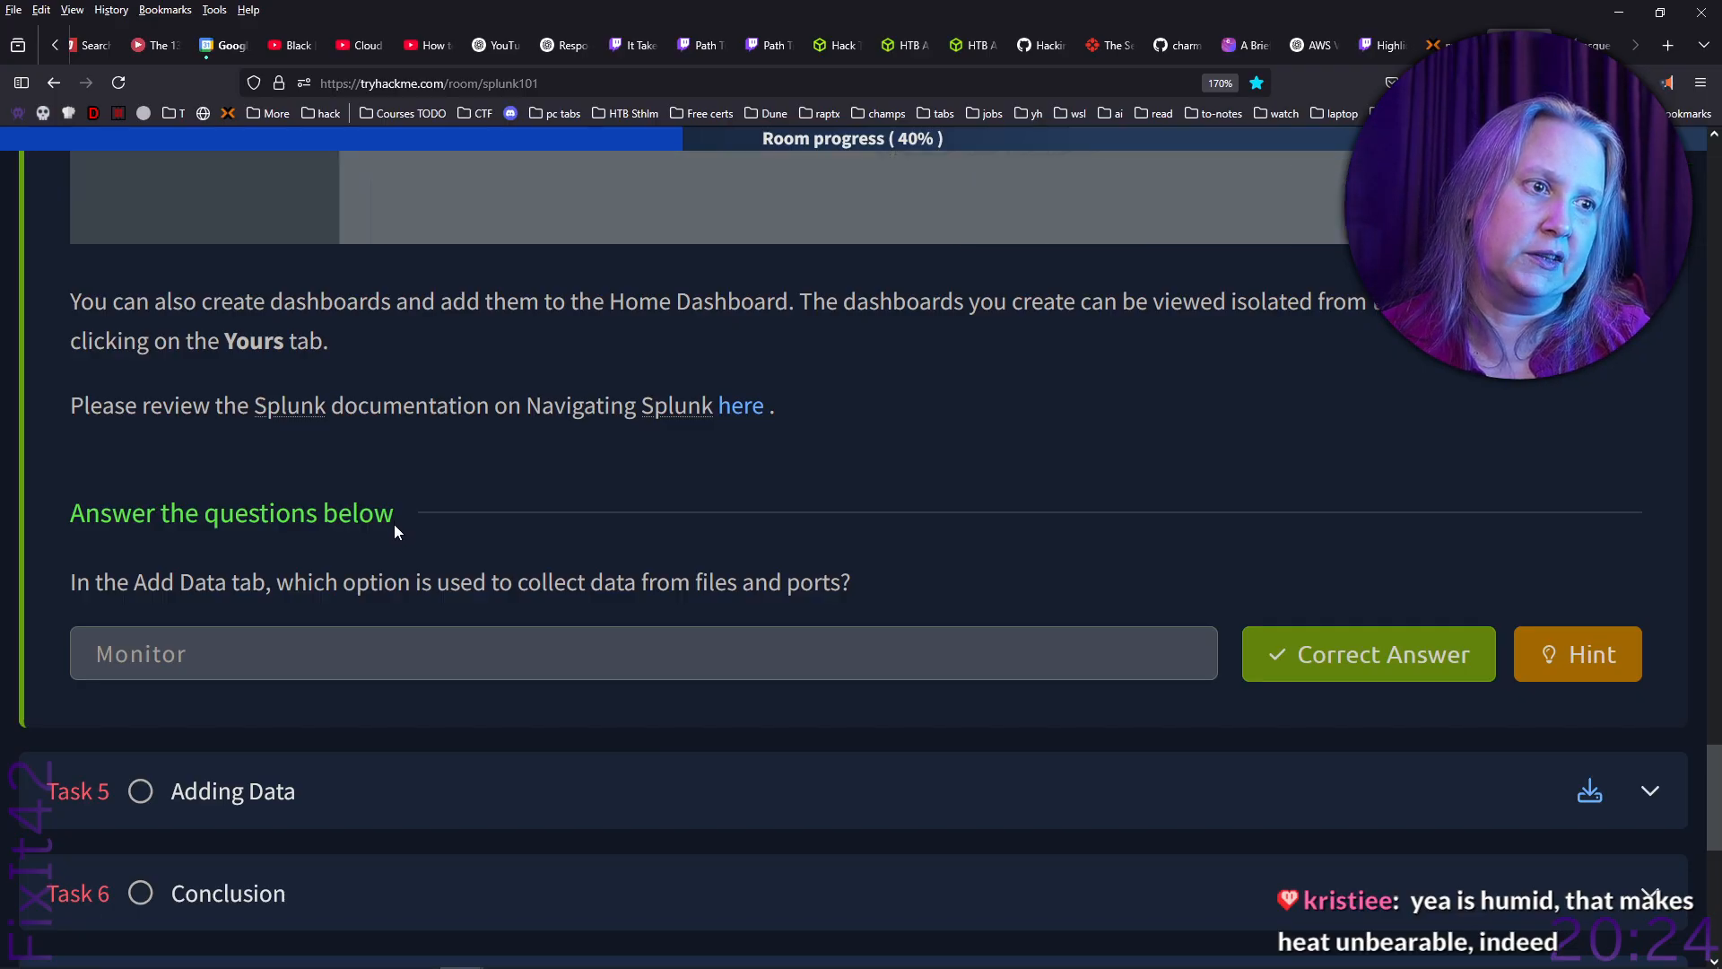
Open Task 5, Adding Data, and examine an enlarged view of its data source category chart.
scroll(394, 531, down, 3)
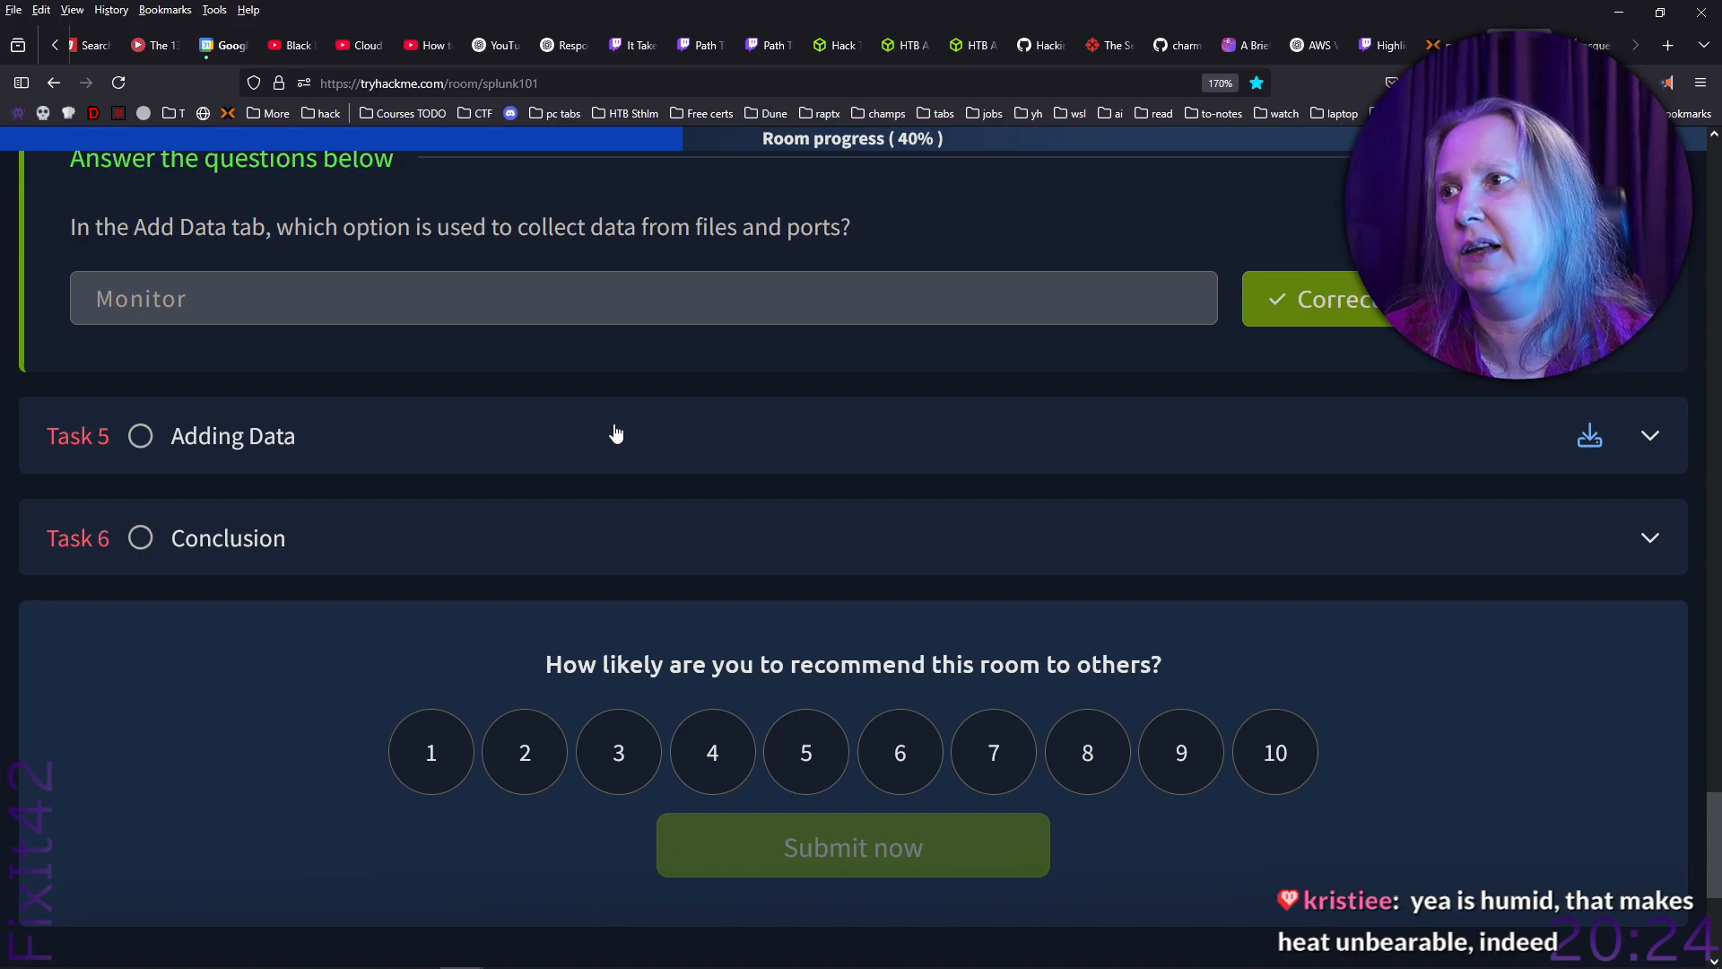
click(598, 463)
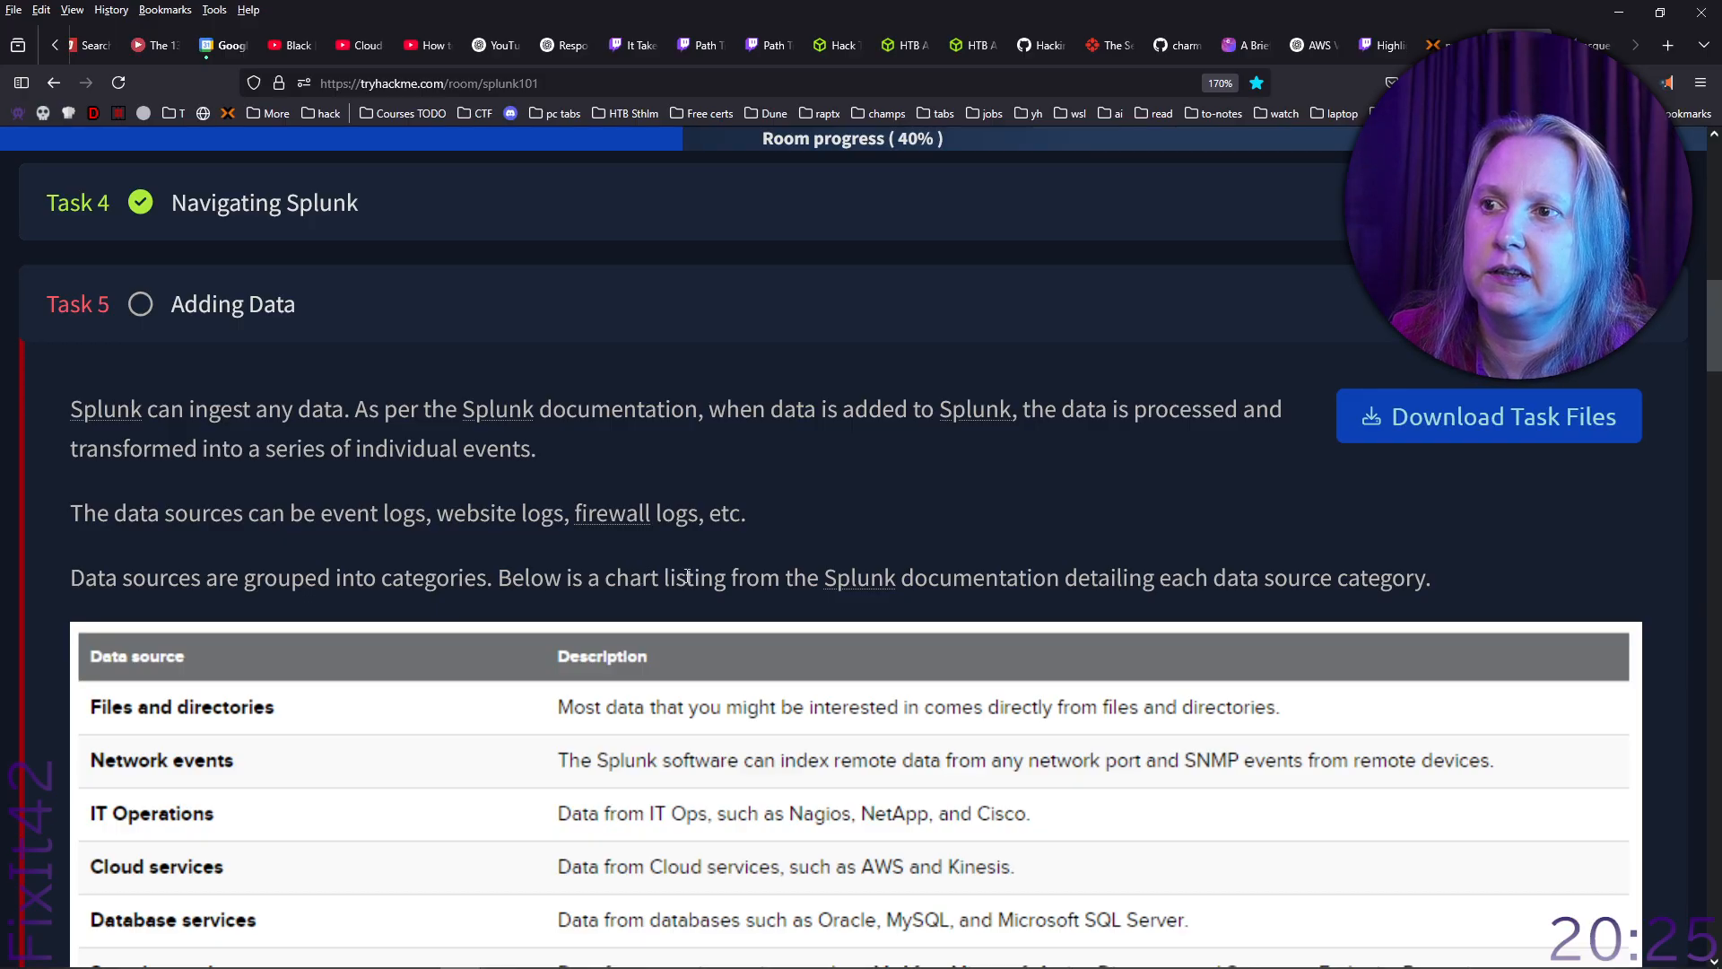
scroll(689, 574, down, 4)
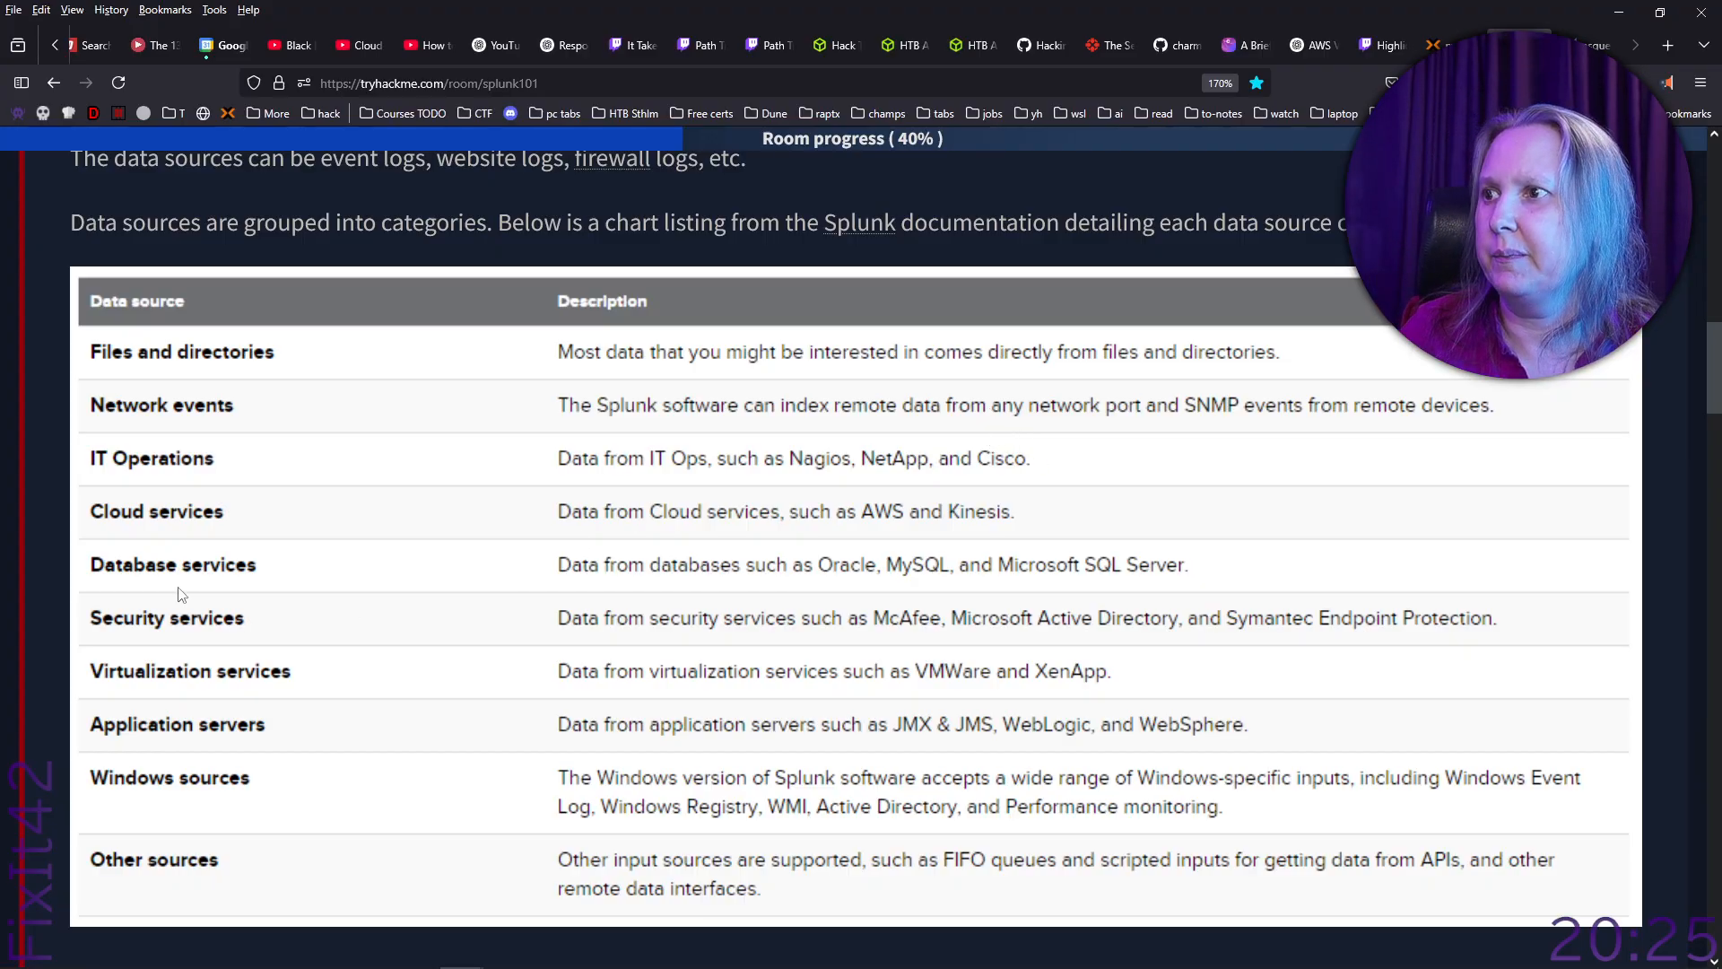
right_click(128, 511)
click(444, 512)
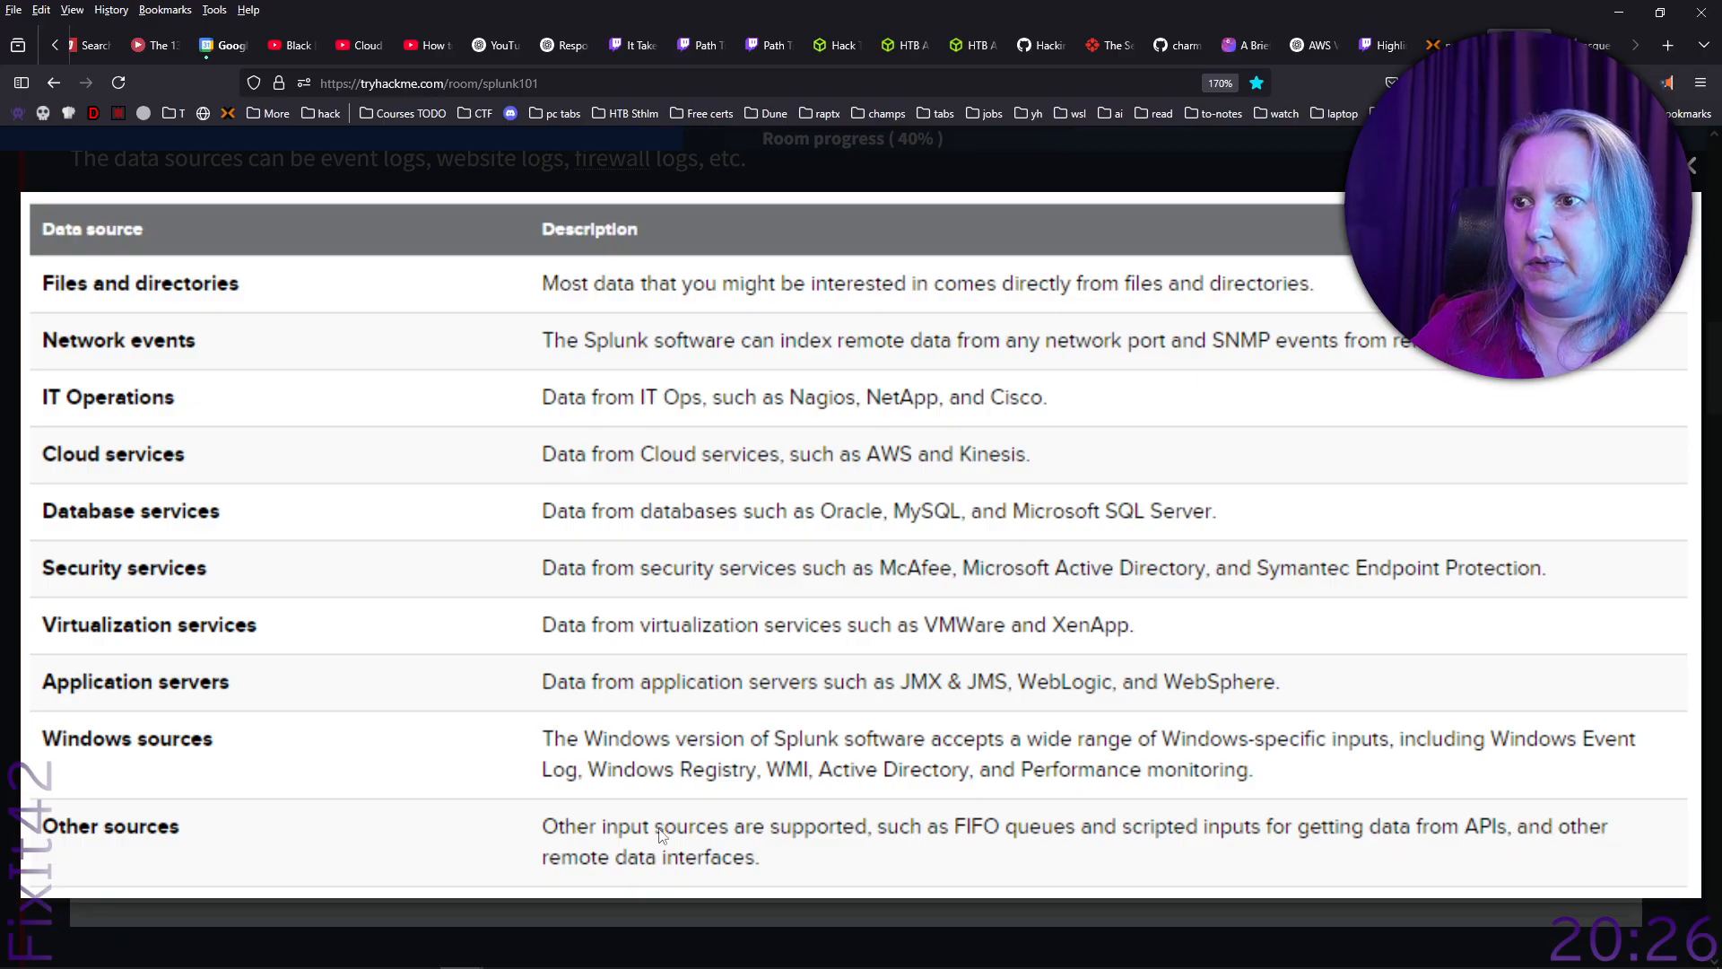
click(26, 922)
Read the task's explanation of the Add Data screen and the five steps for uploading VPN logs.
scroll(86, 938, down, 5)
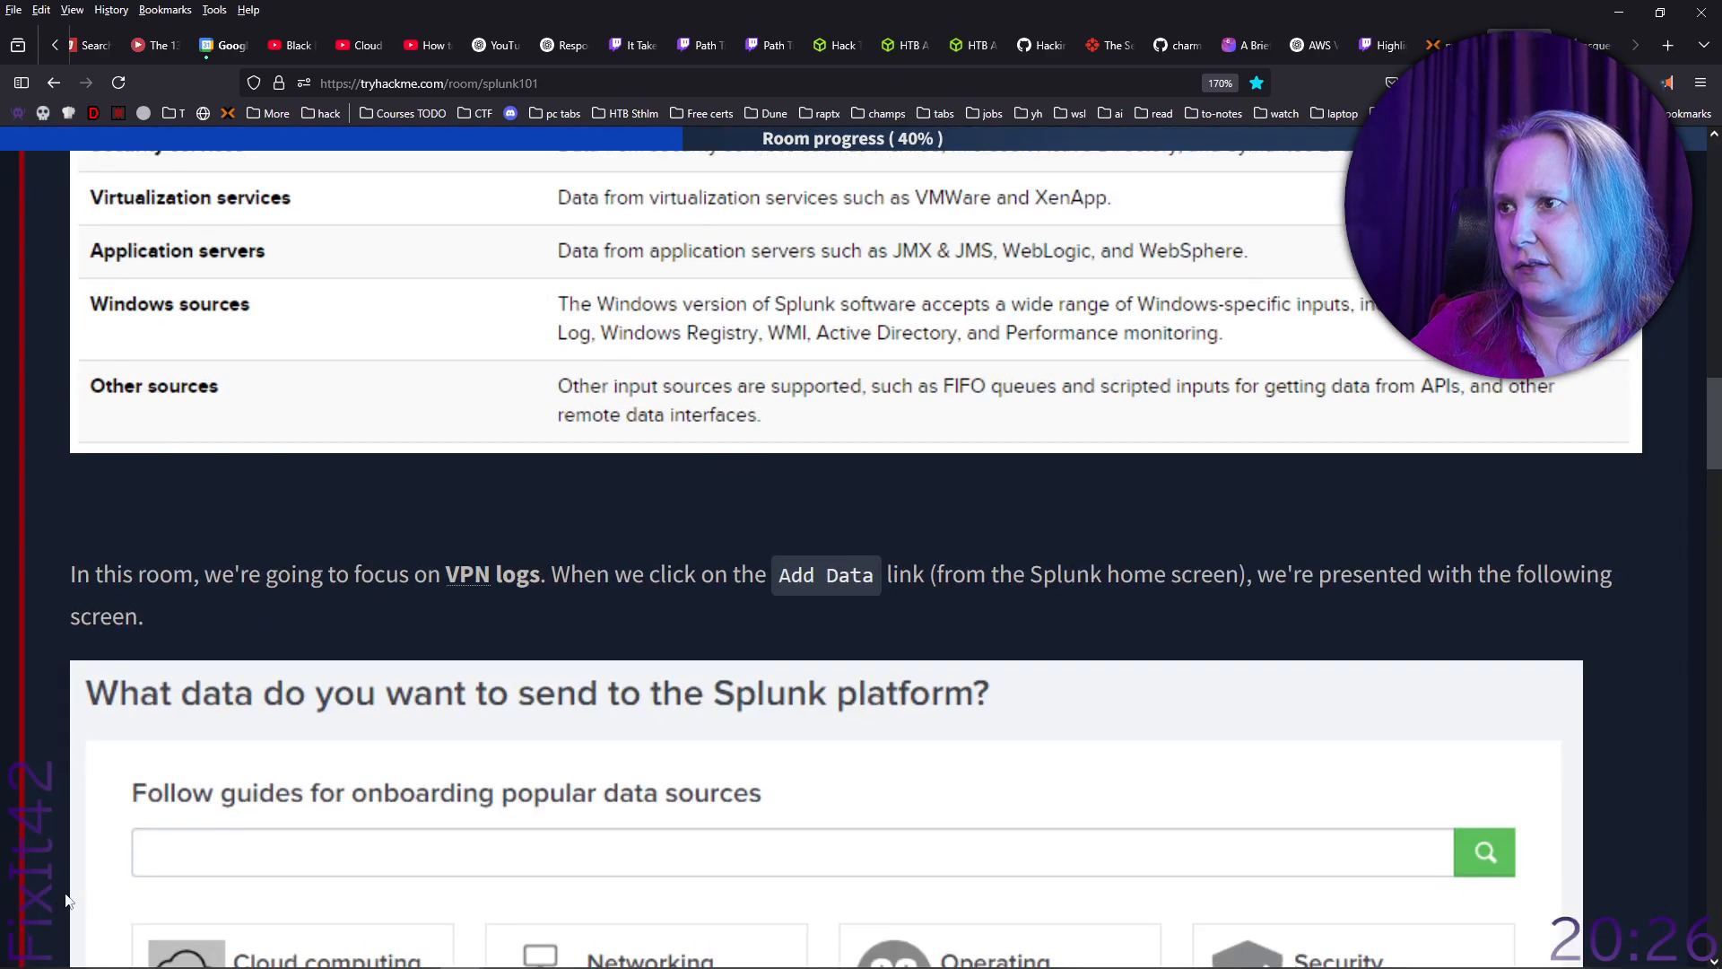
scroll(24, 823, down, 2)
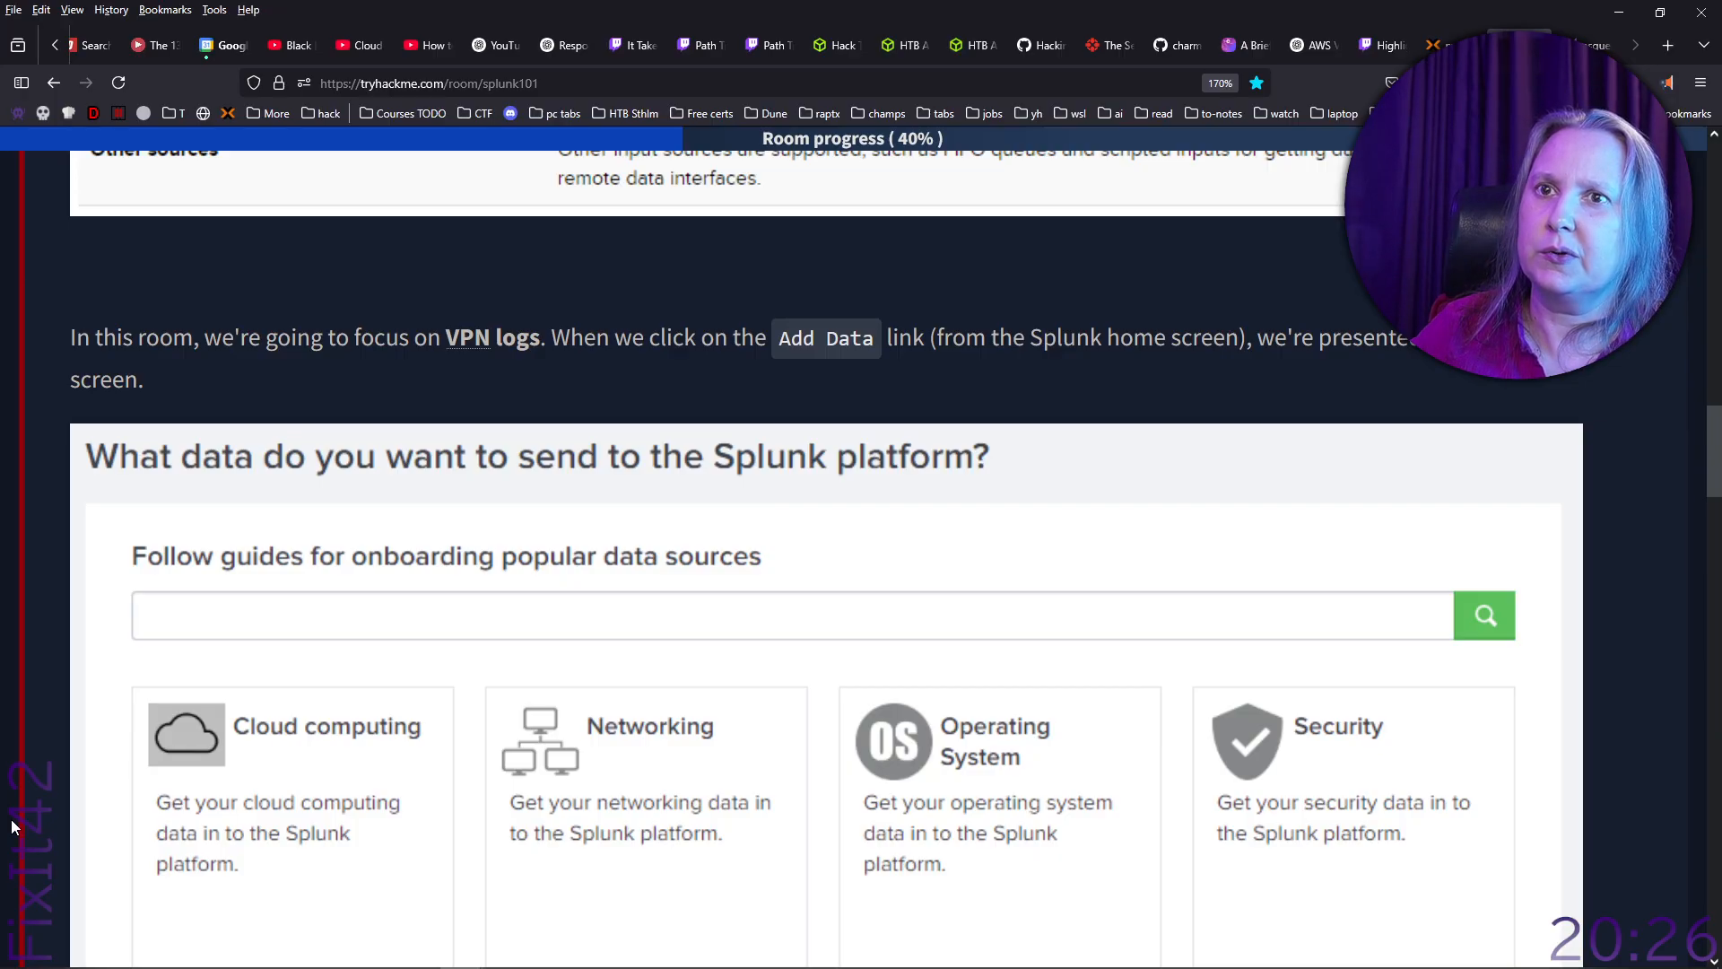
scroll(13, 818, down, 1)
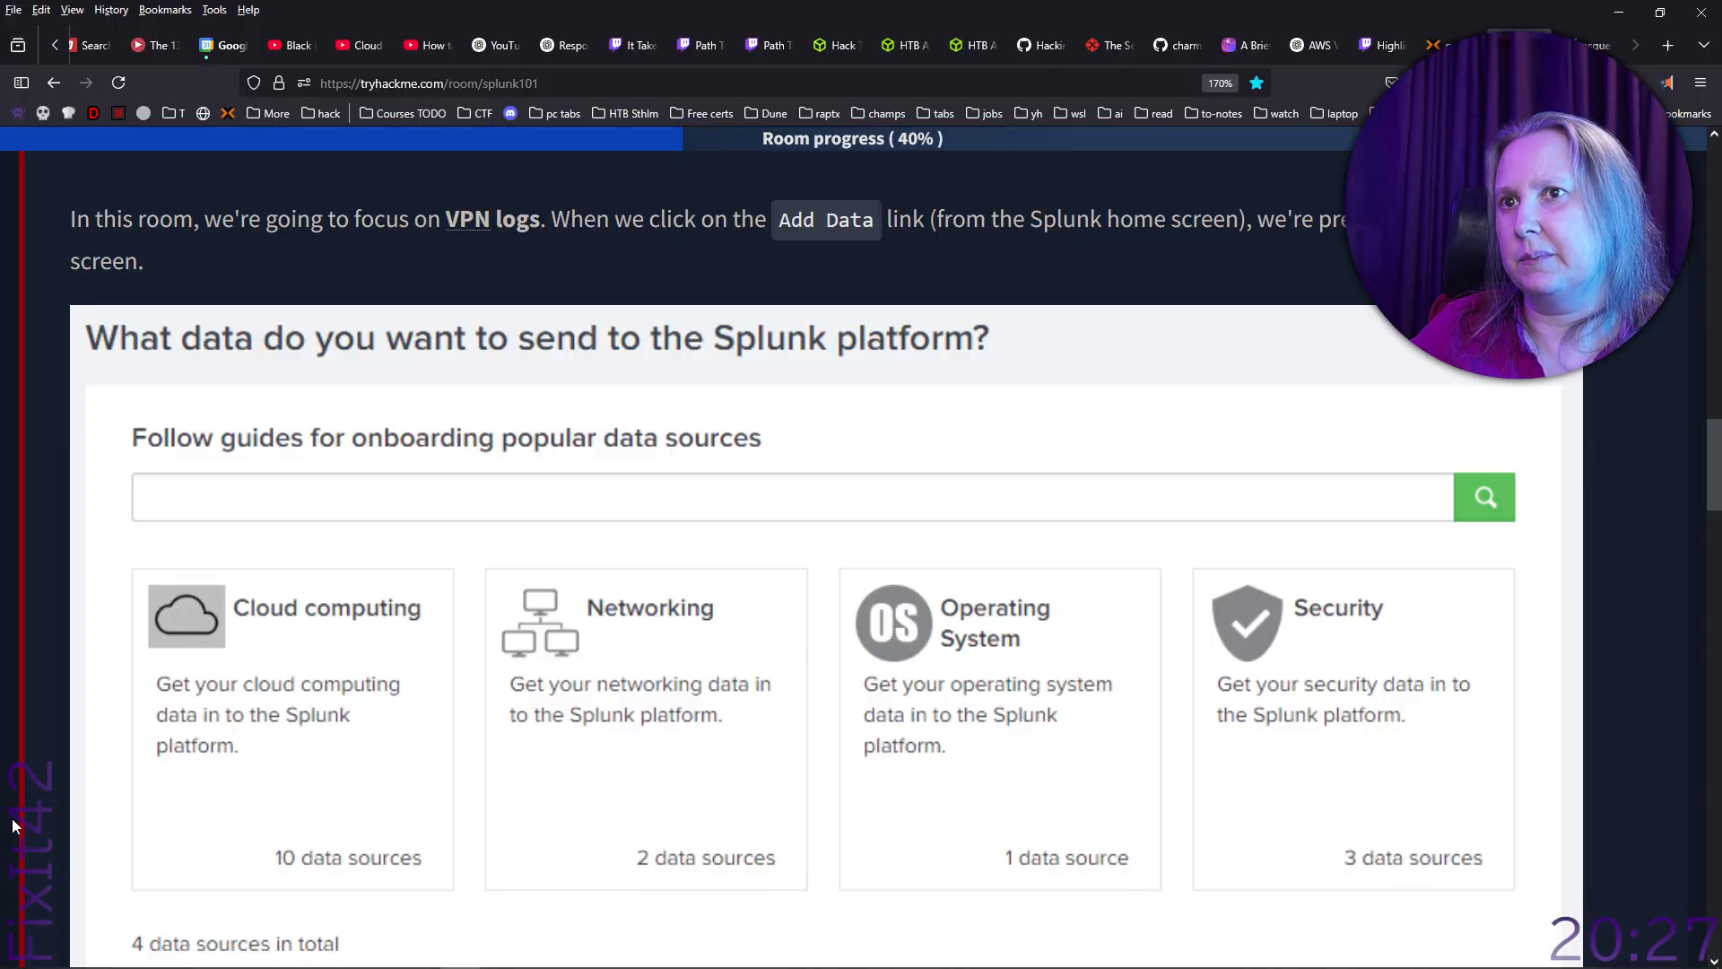
scroll(13, 818, down, 2)
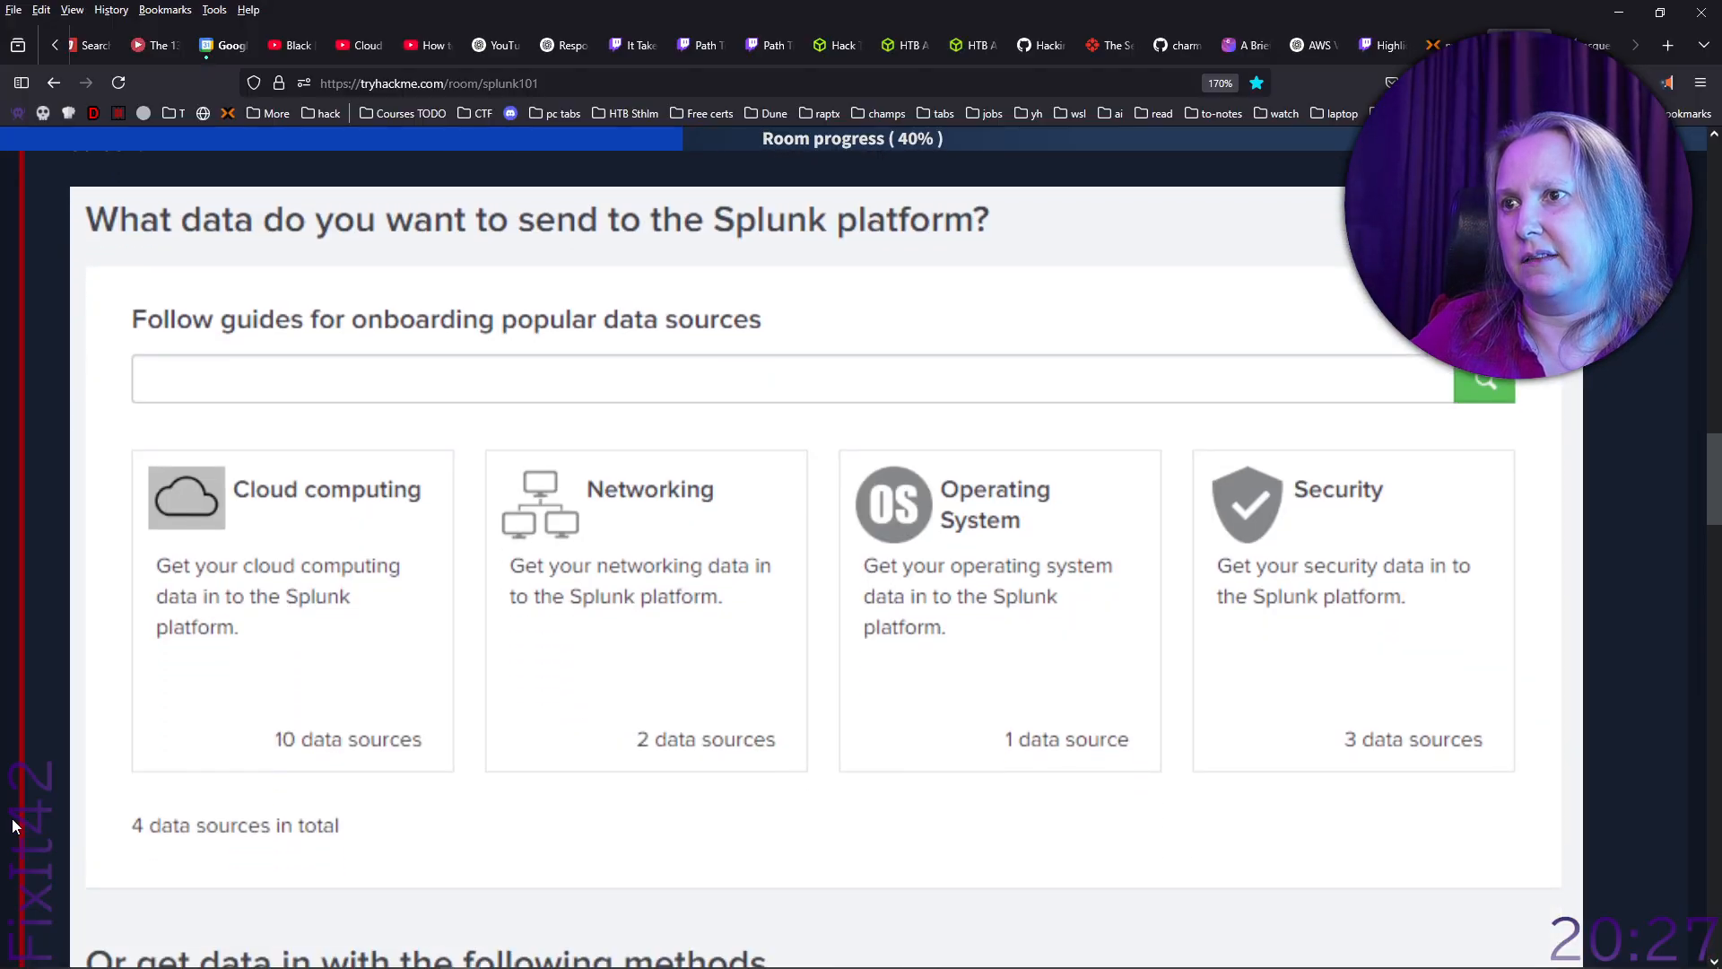
scroll(12, 818, down, 5)
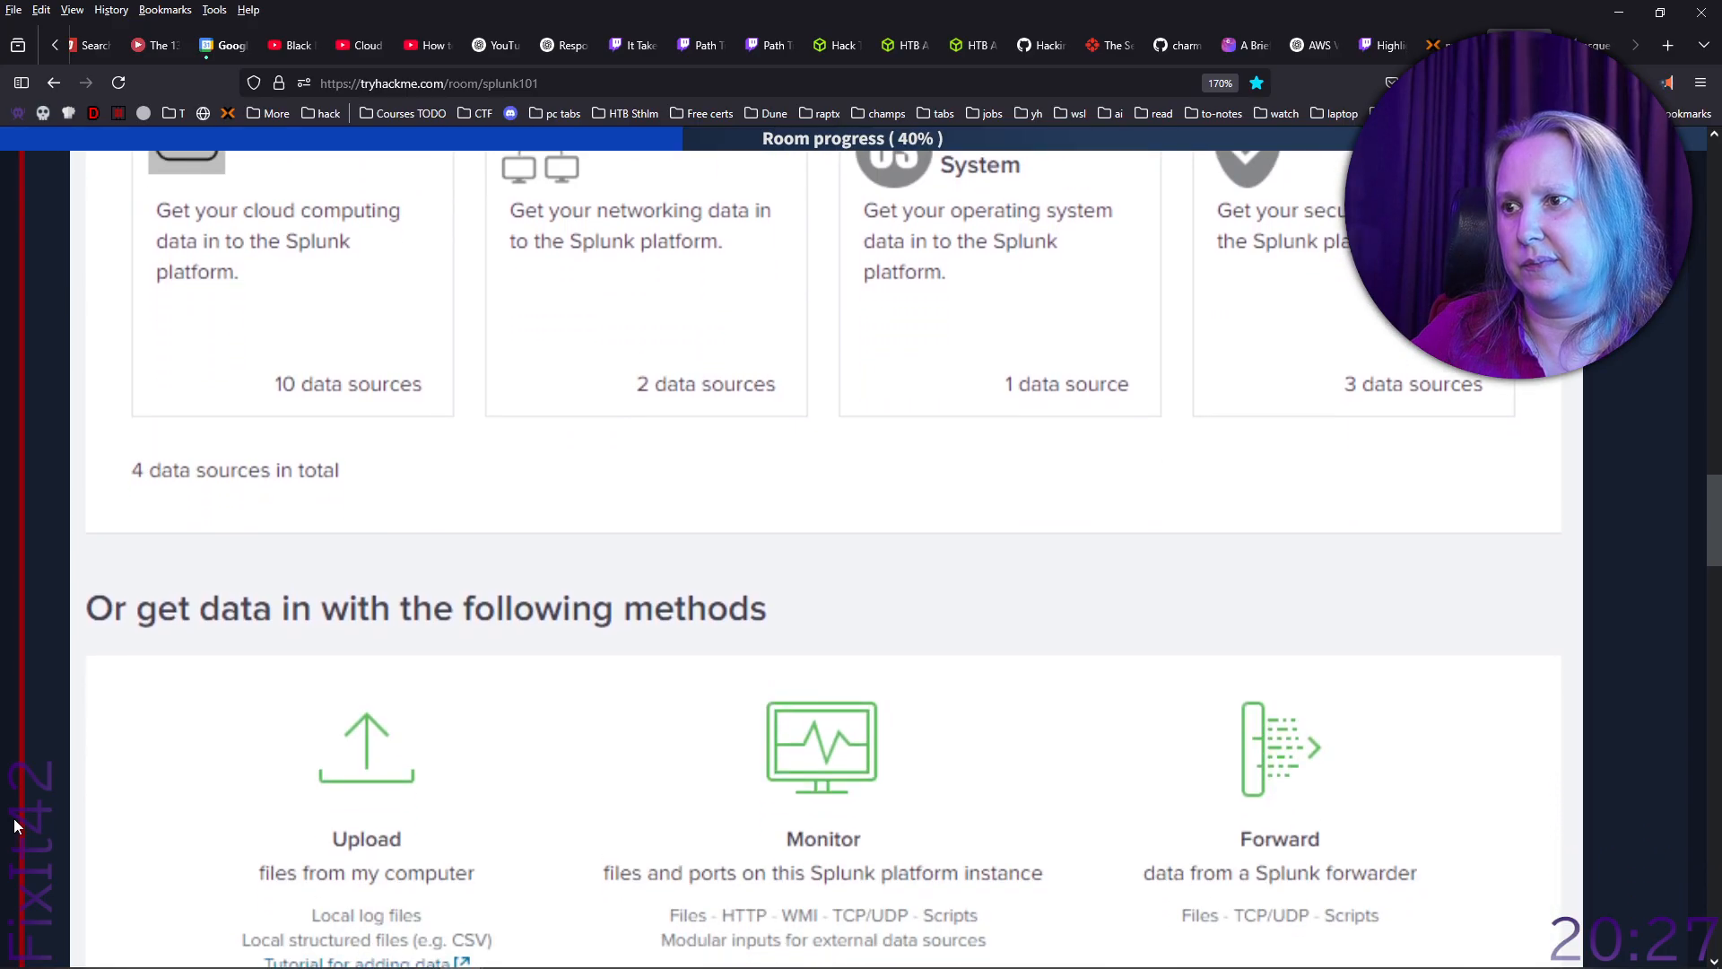
scroll(13, 818, down, 4)
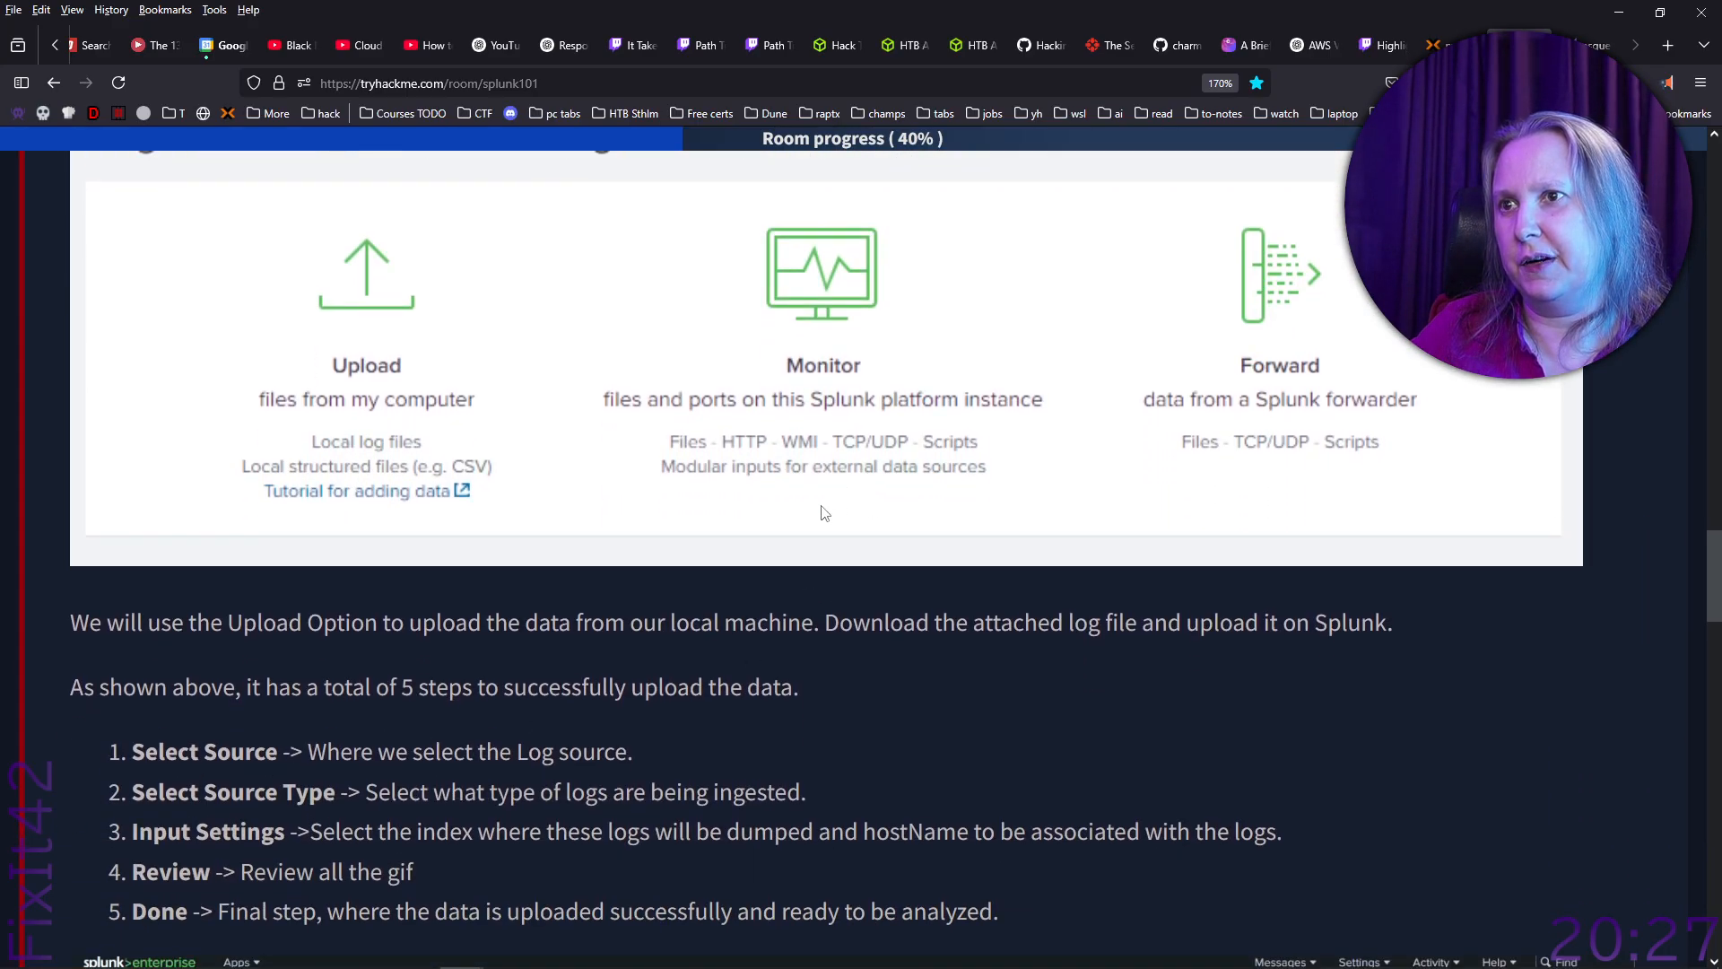
scroll(47, 678, down, 4)
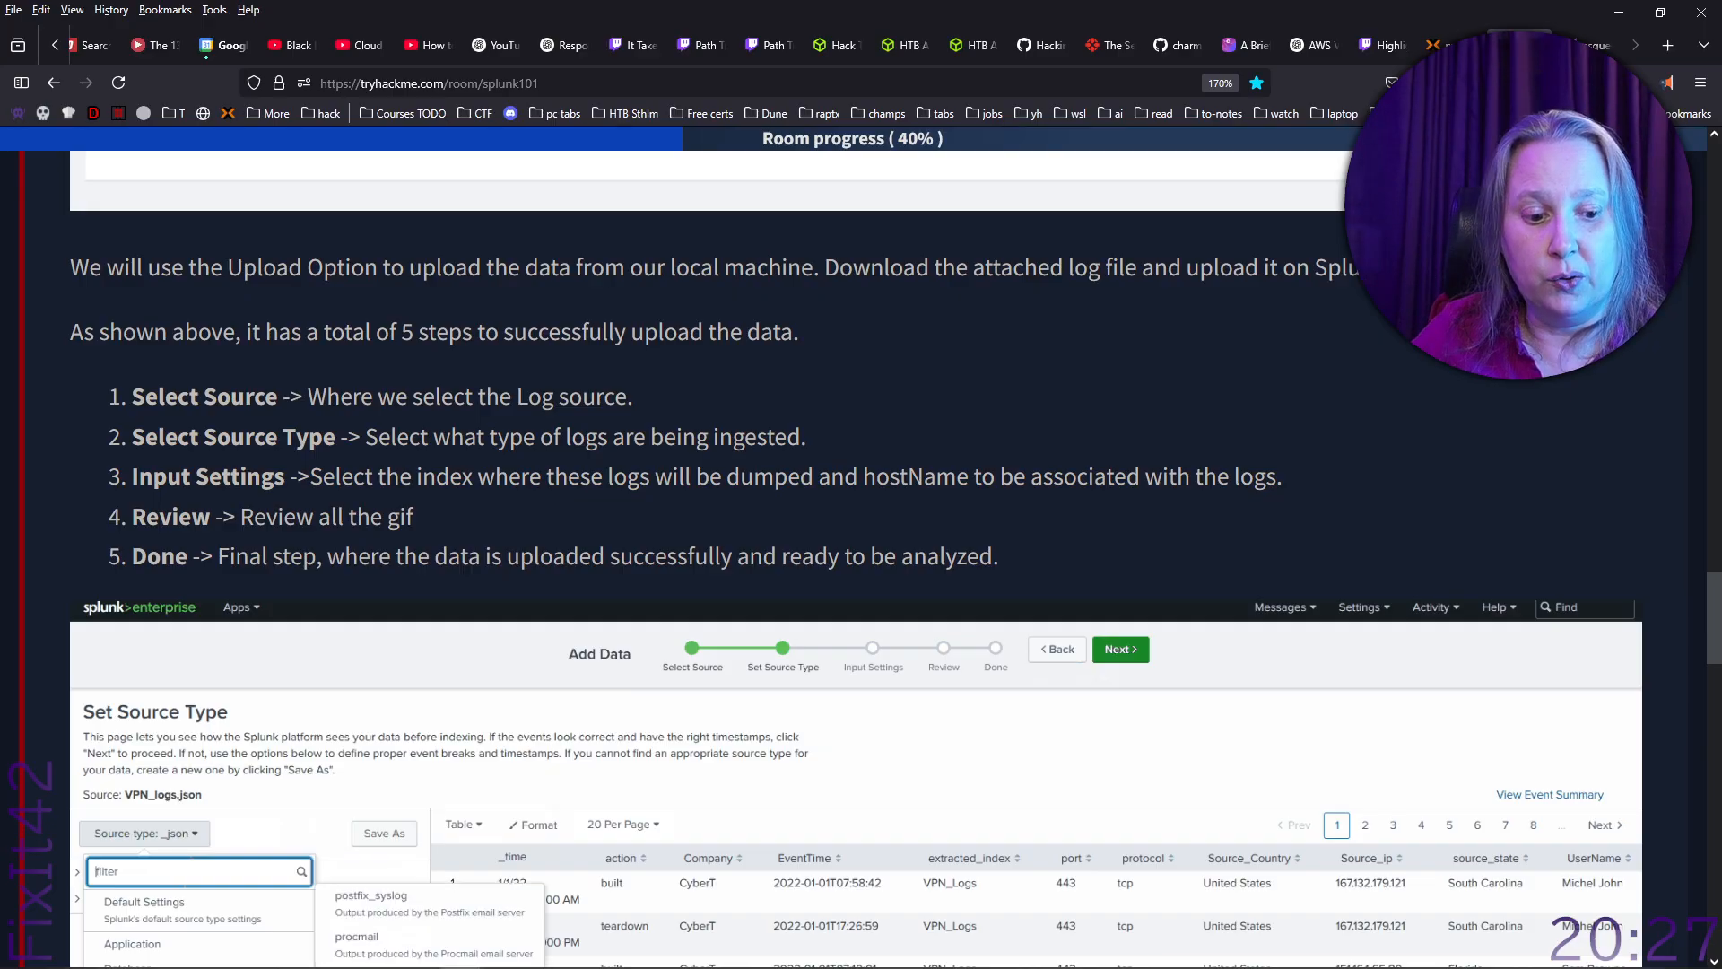
Switch to Splunk, start an upload from the computer, and browse the Downloads folder for a source file.
key(alt+Tab)
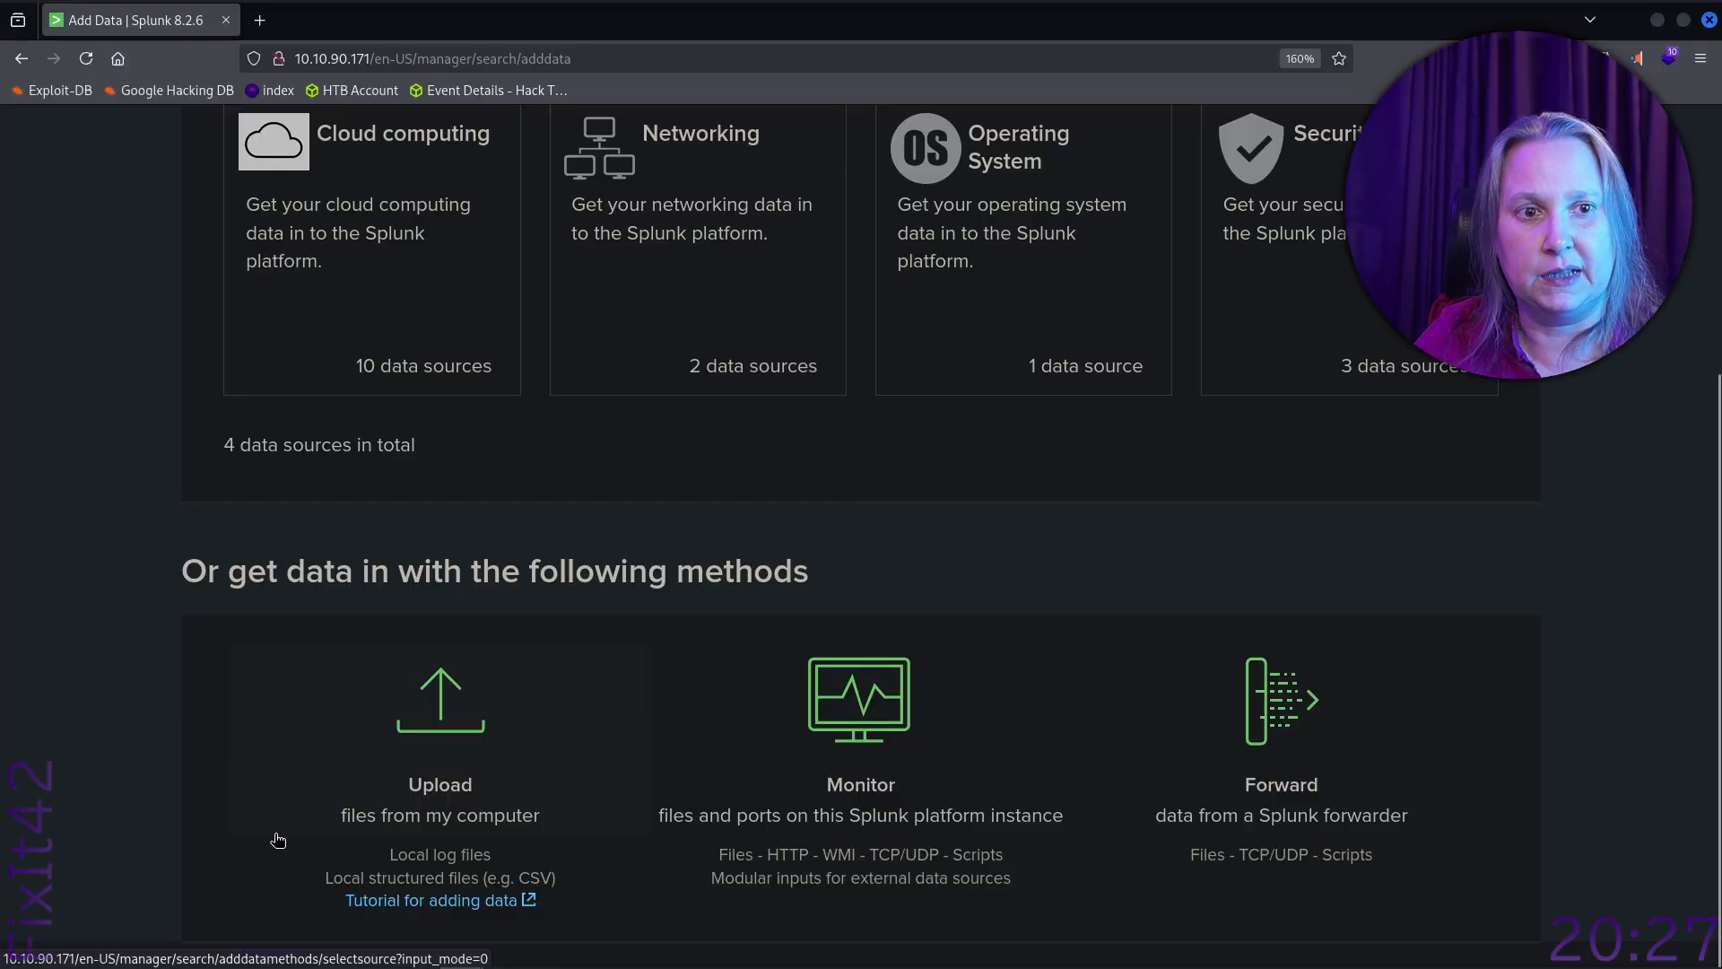
click(445, 796)
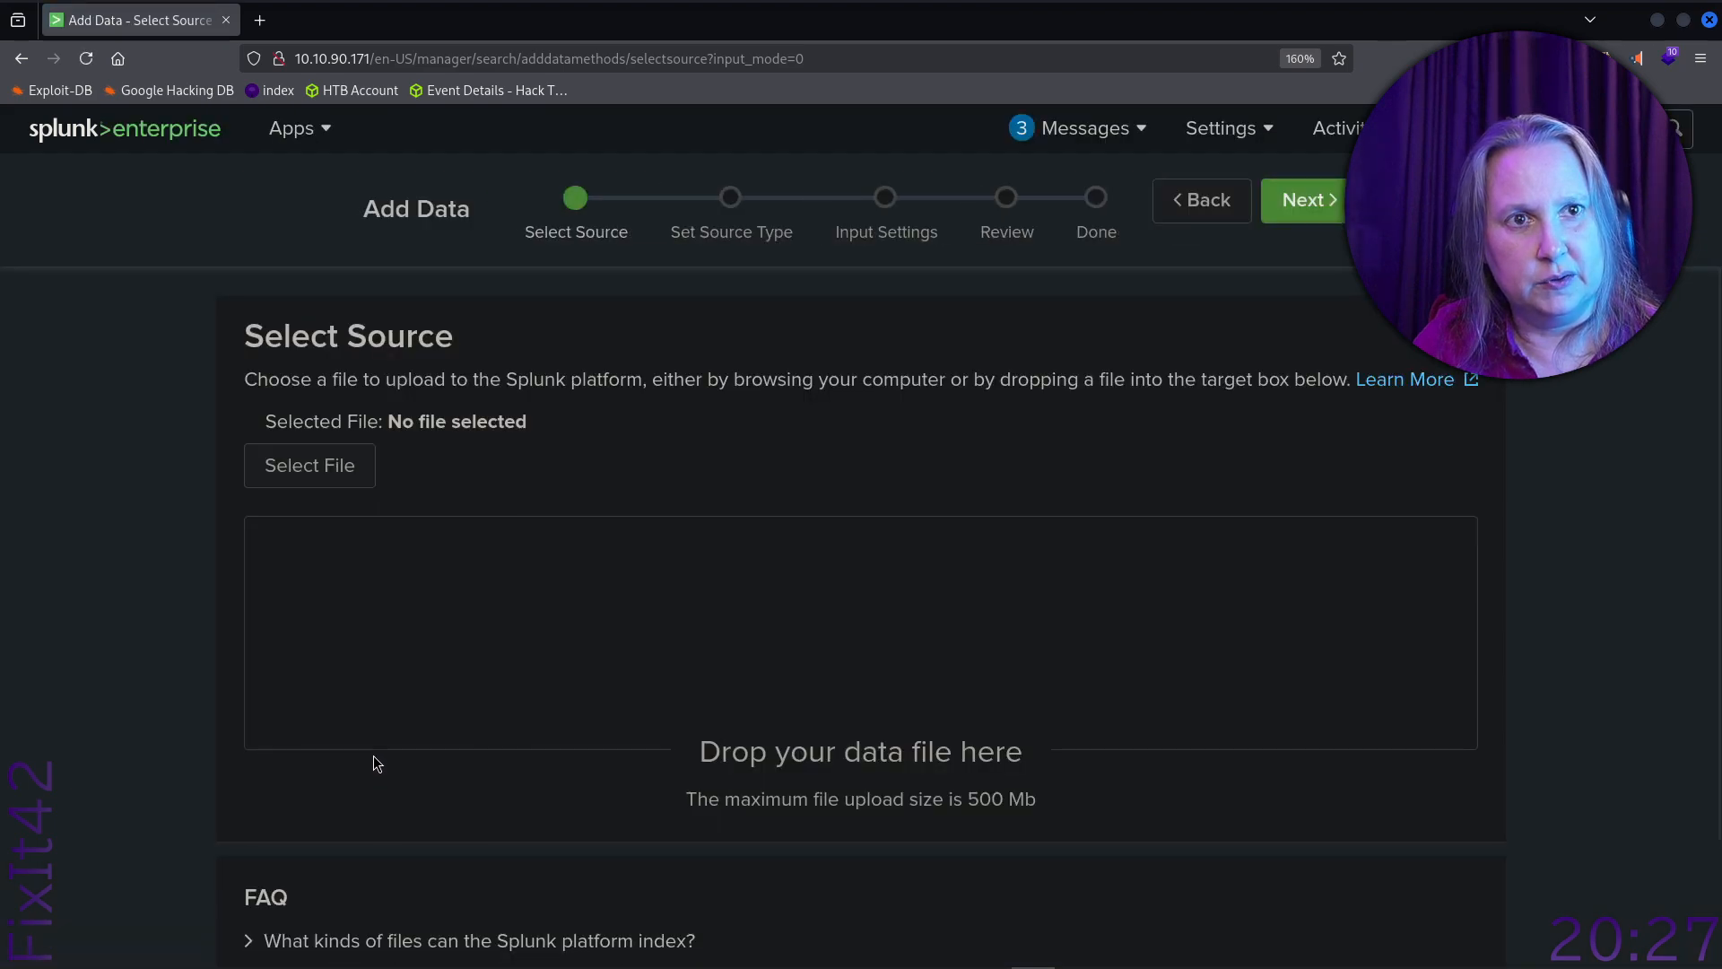
click(321, 465)
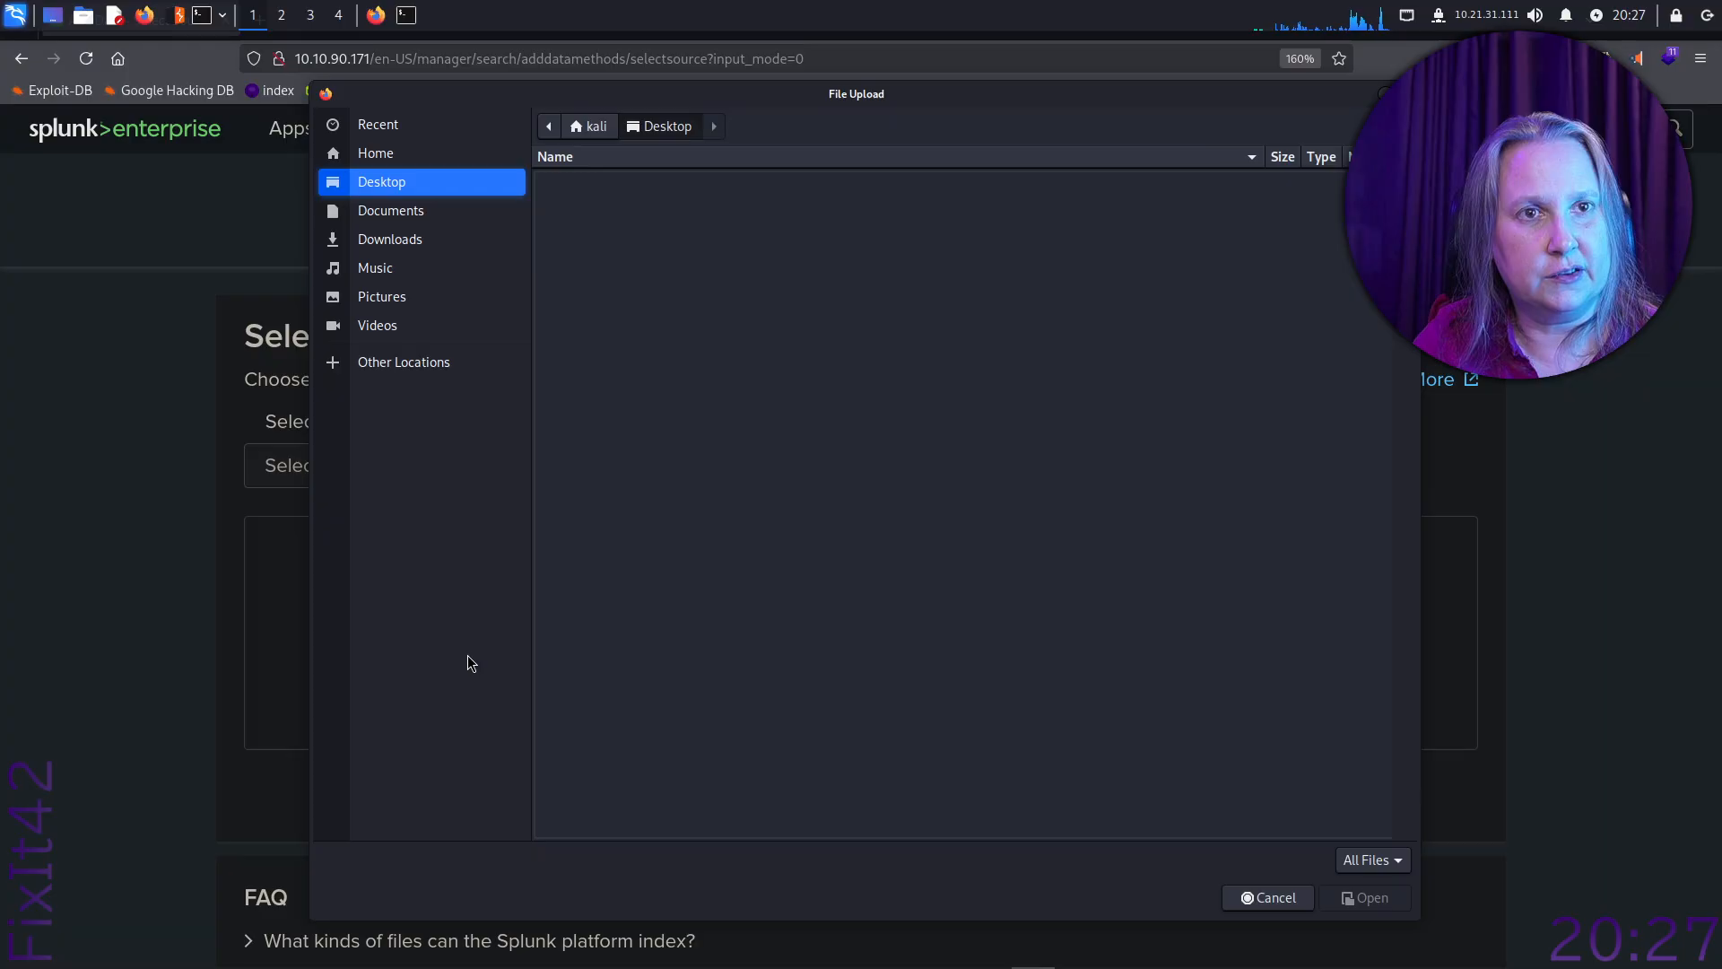
click(402, 240)
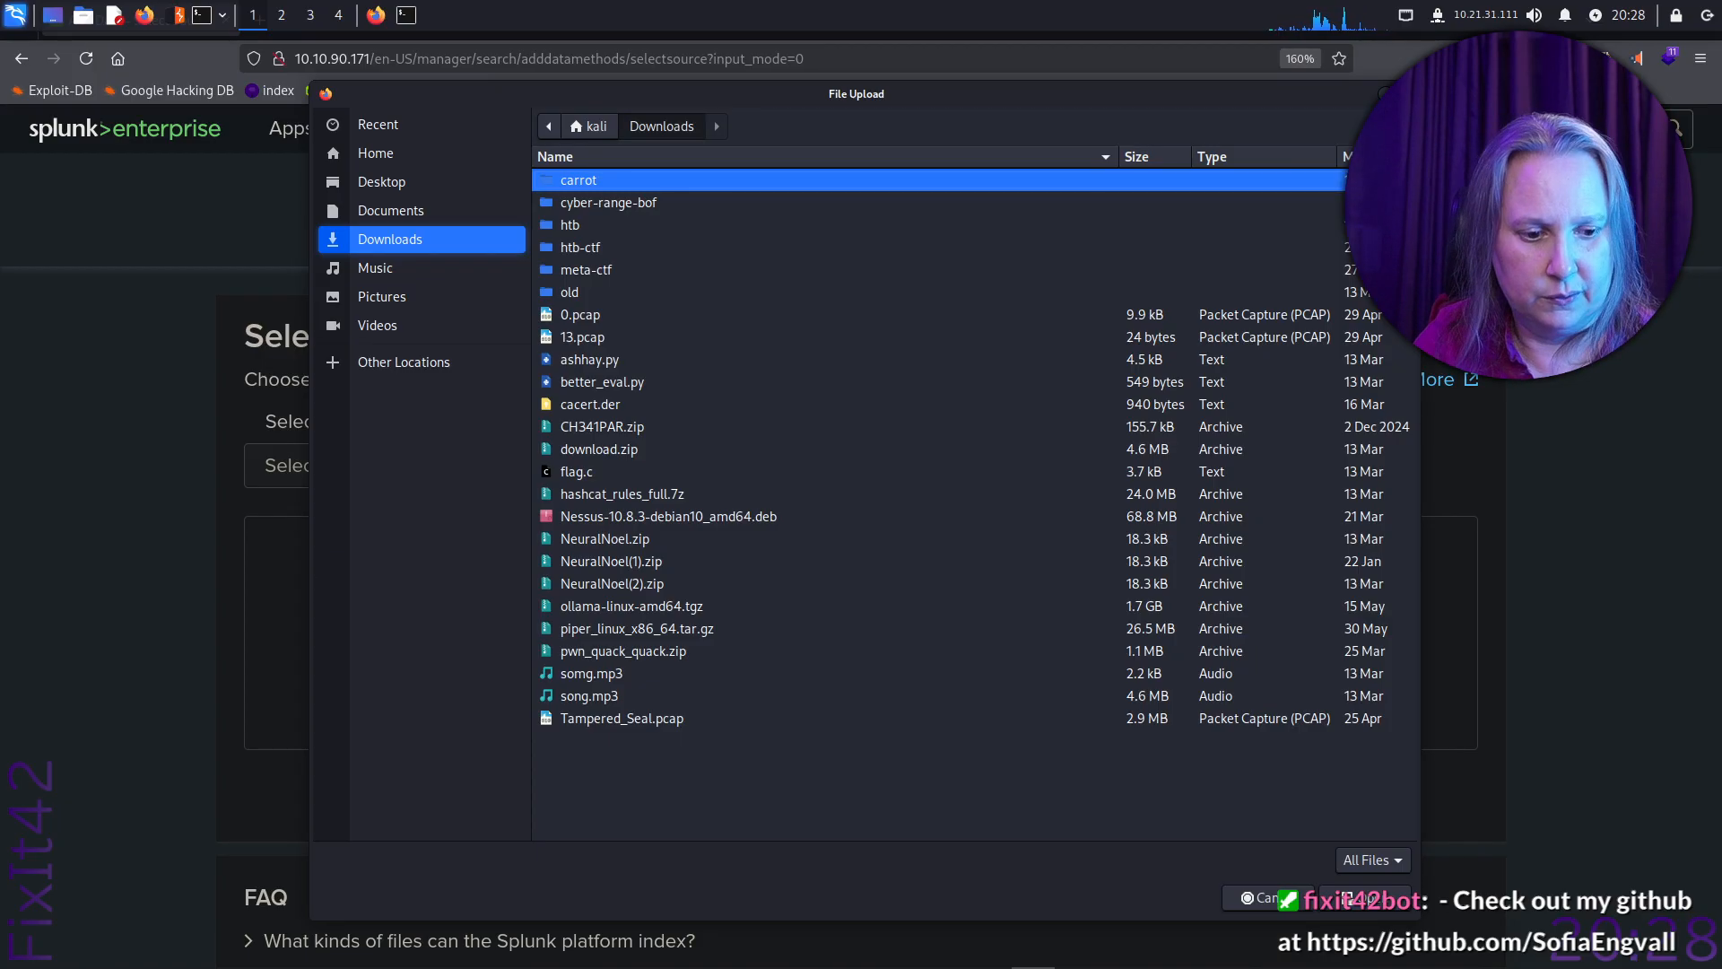
Download the Task 5 file VPN-logs-1663593355154.json from TryHackMe into the sysmon folder and show it in that folder.
key(alt+Tab)
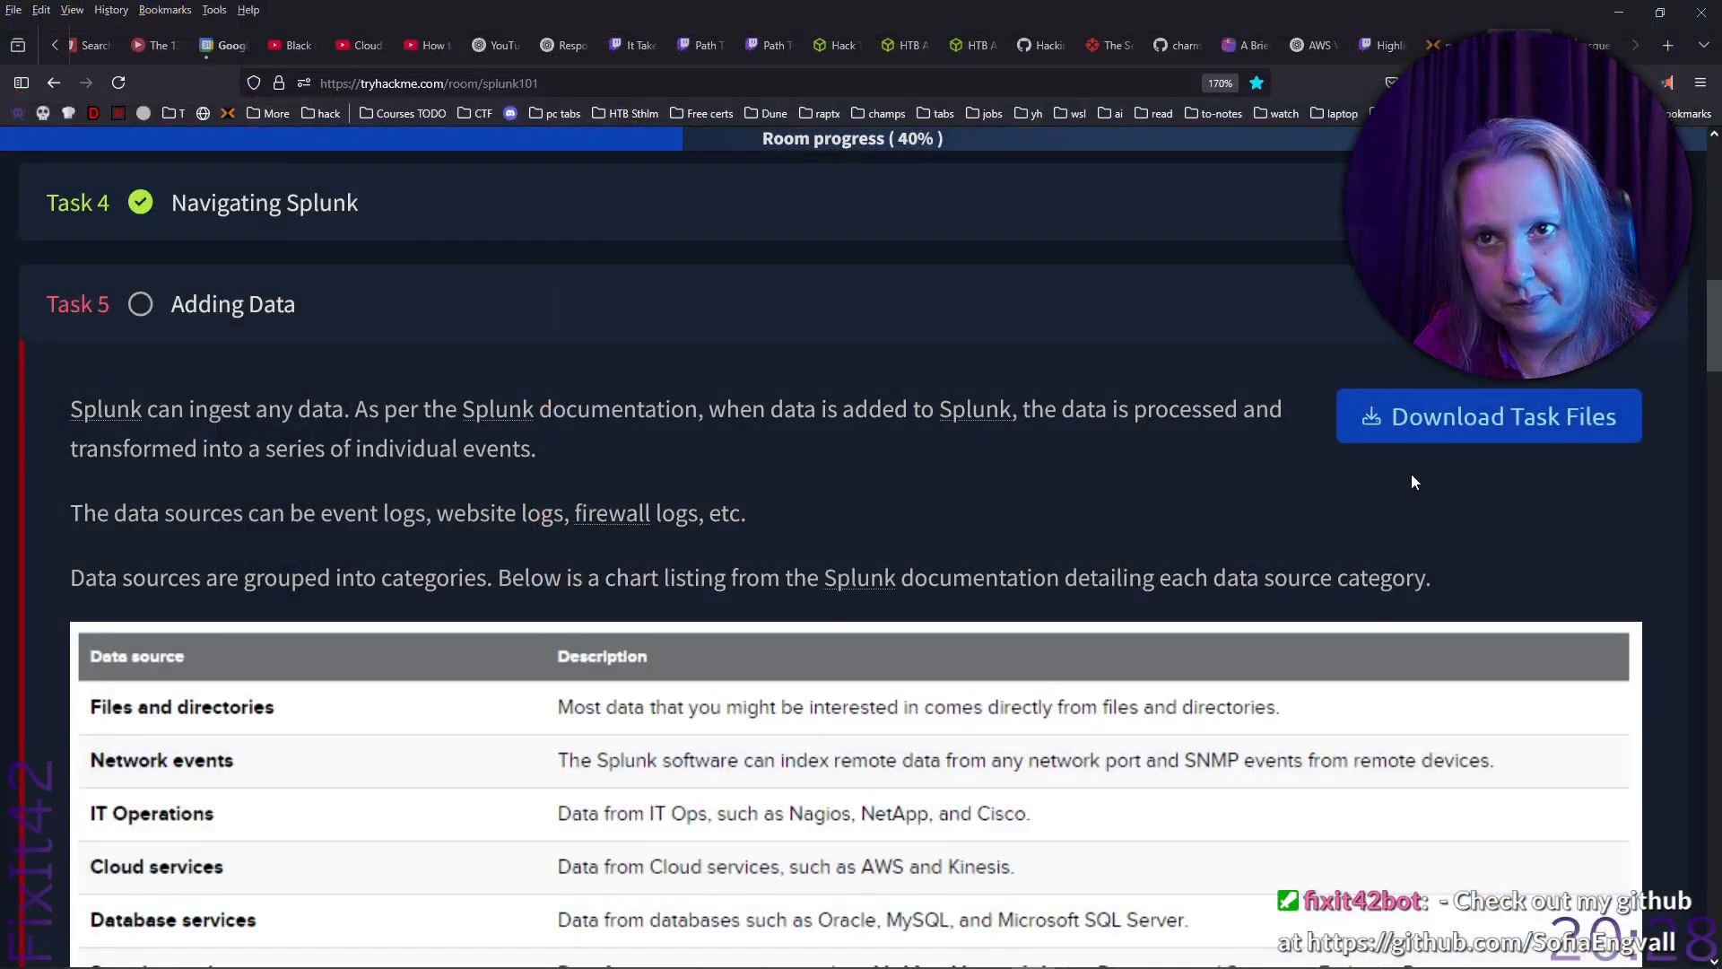
click(1469, 419)
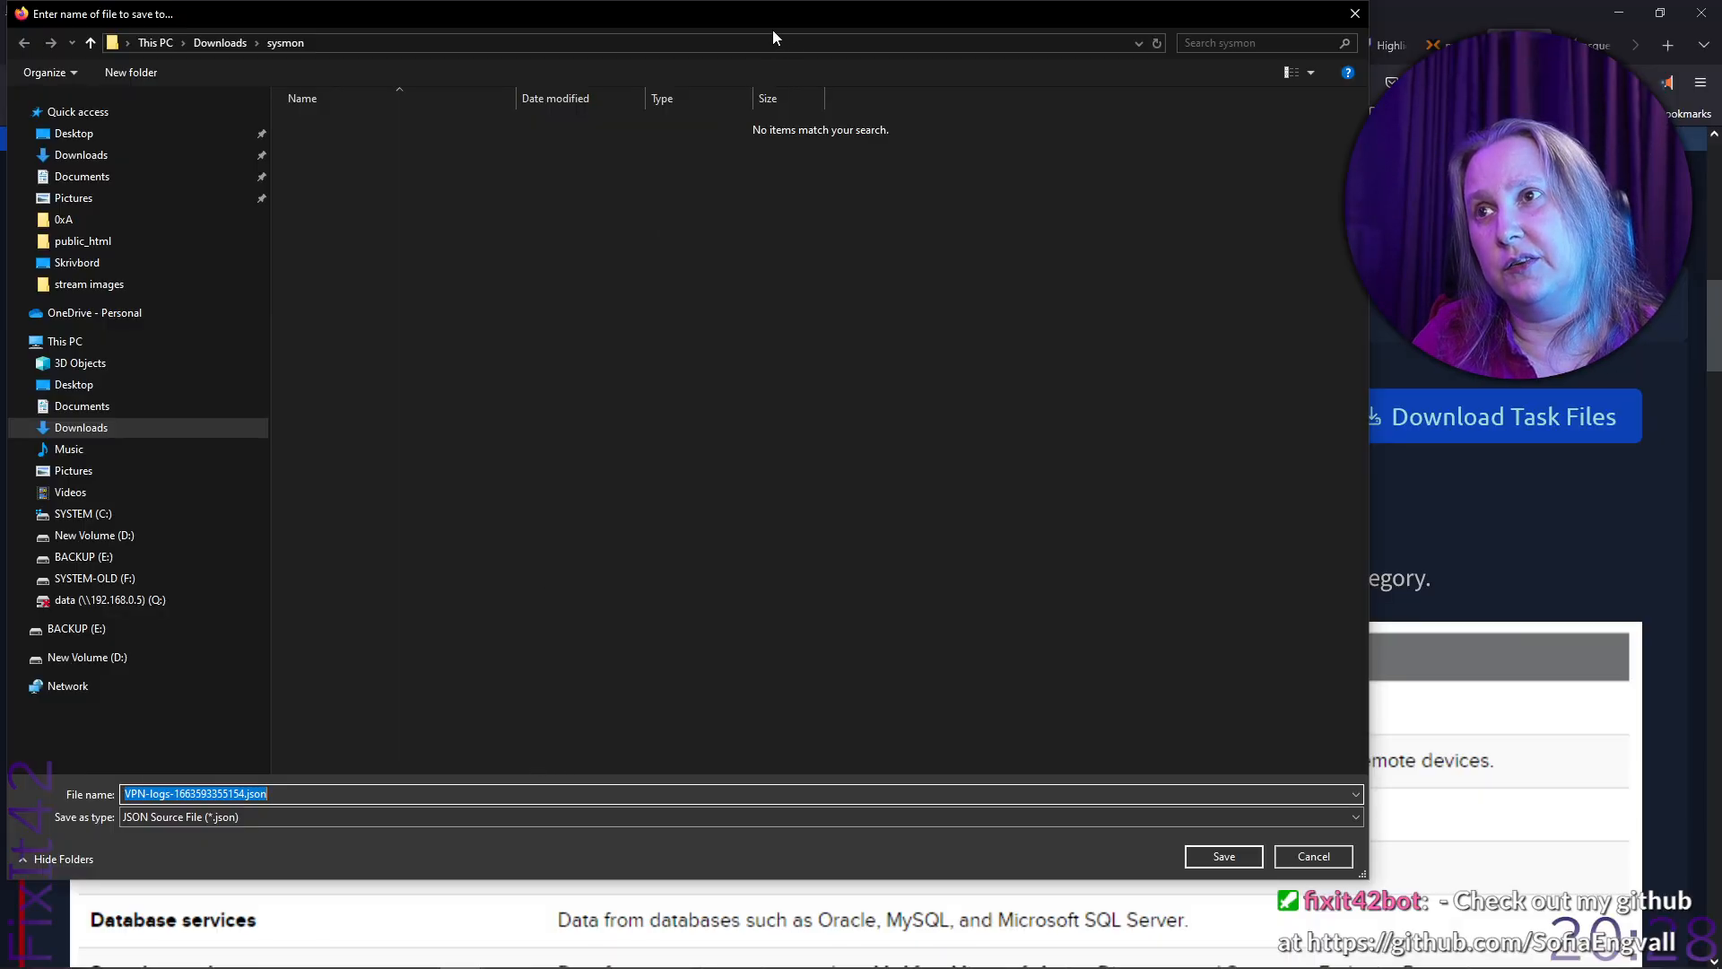
drag(606, 20, 752, 64)
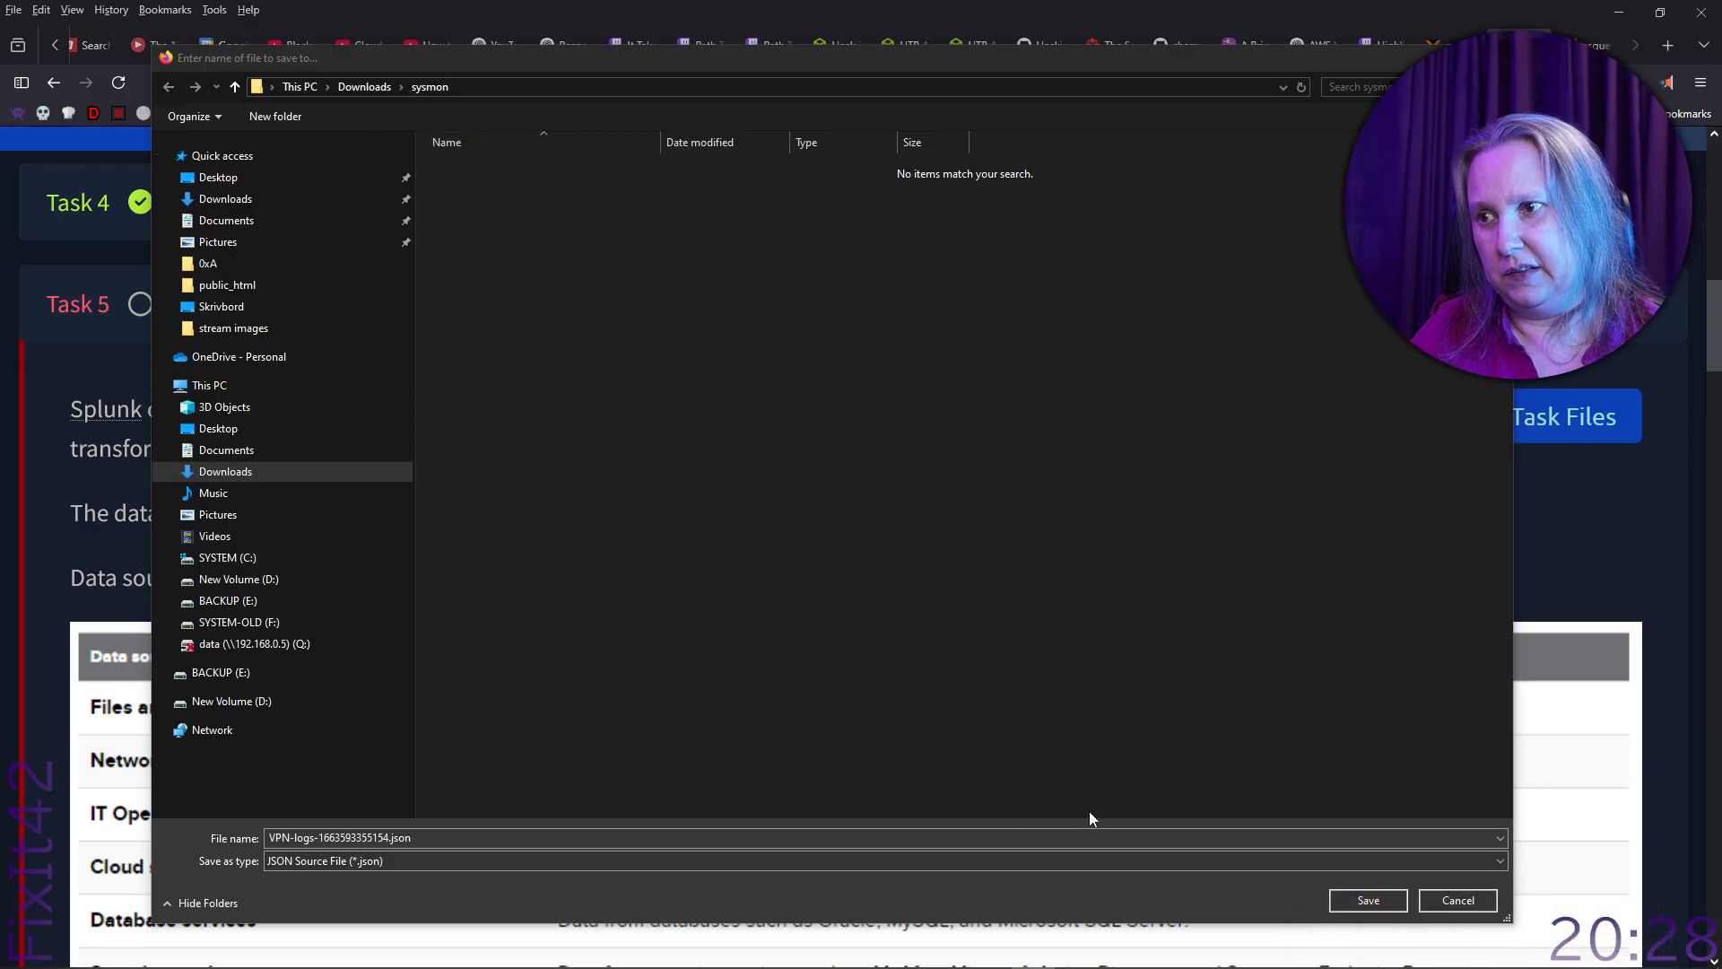
click(1371, 901)
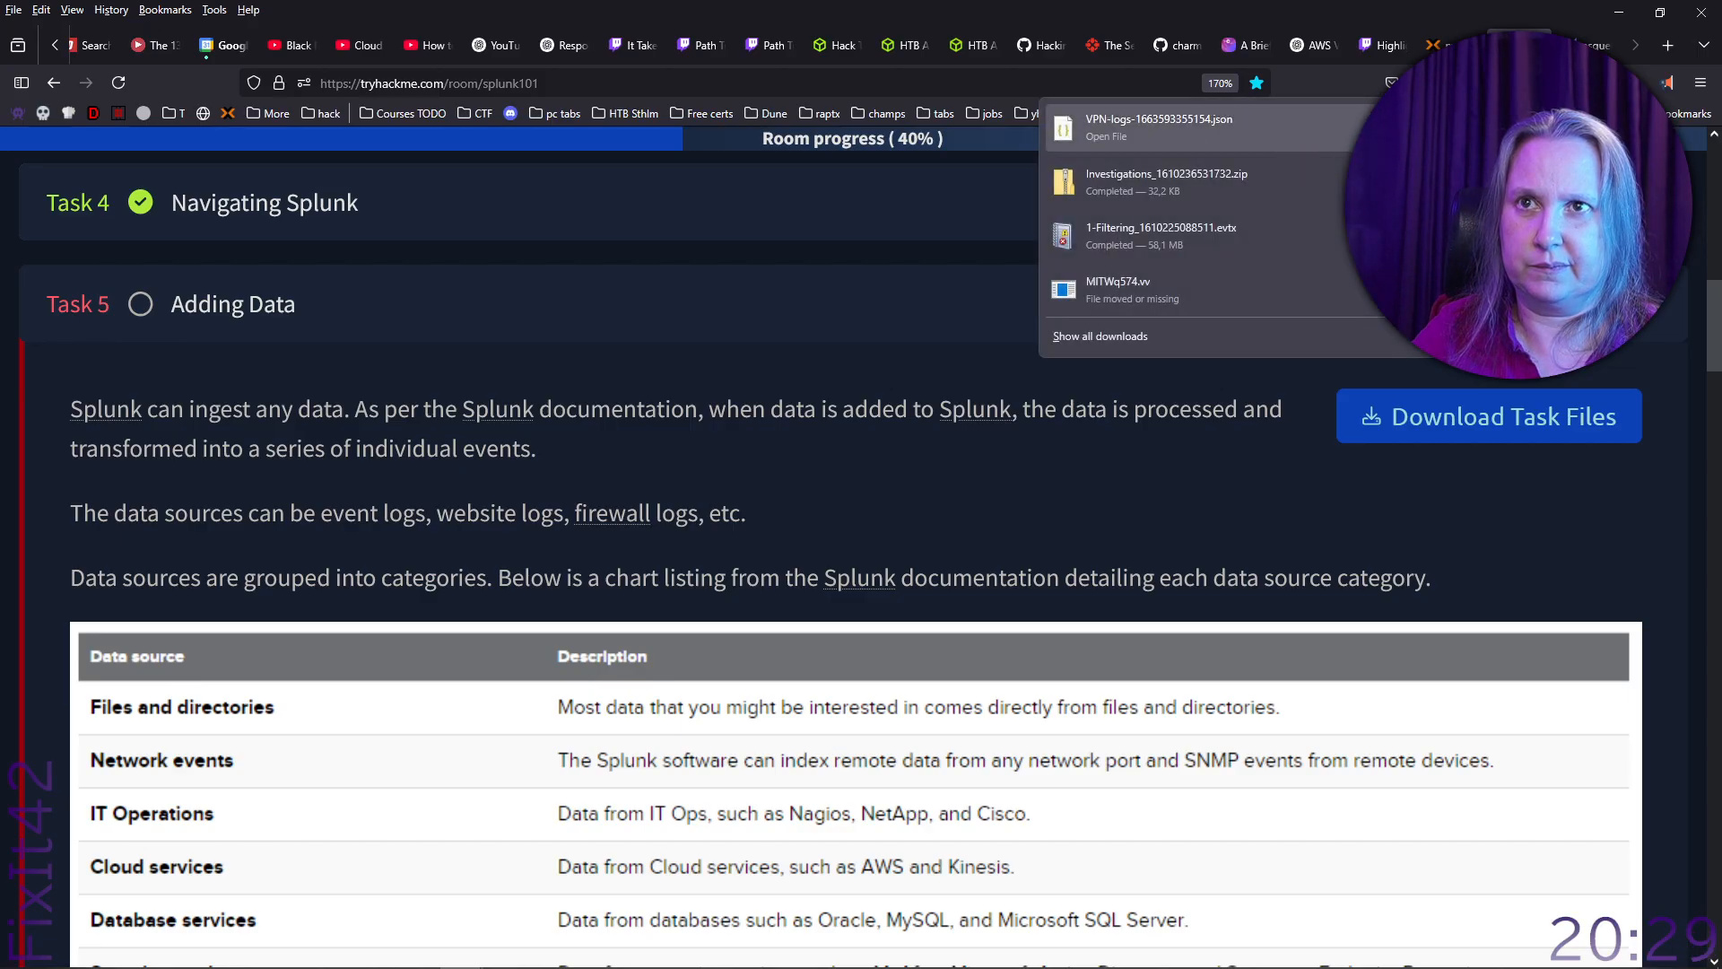
click(1416, 128)
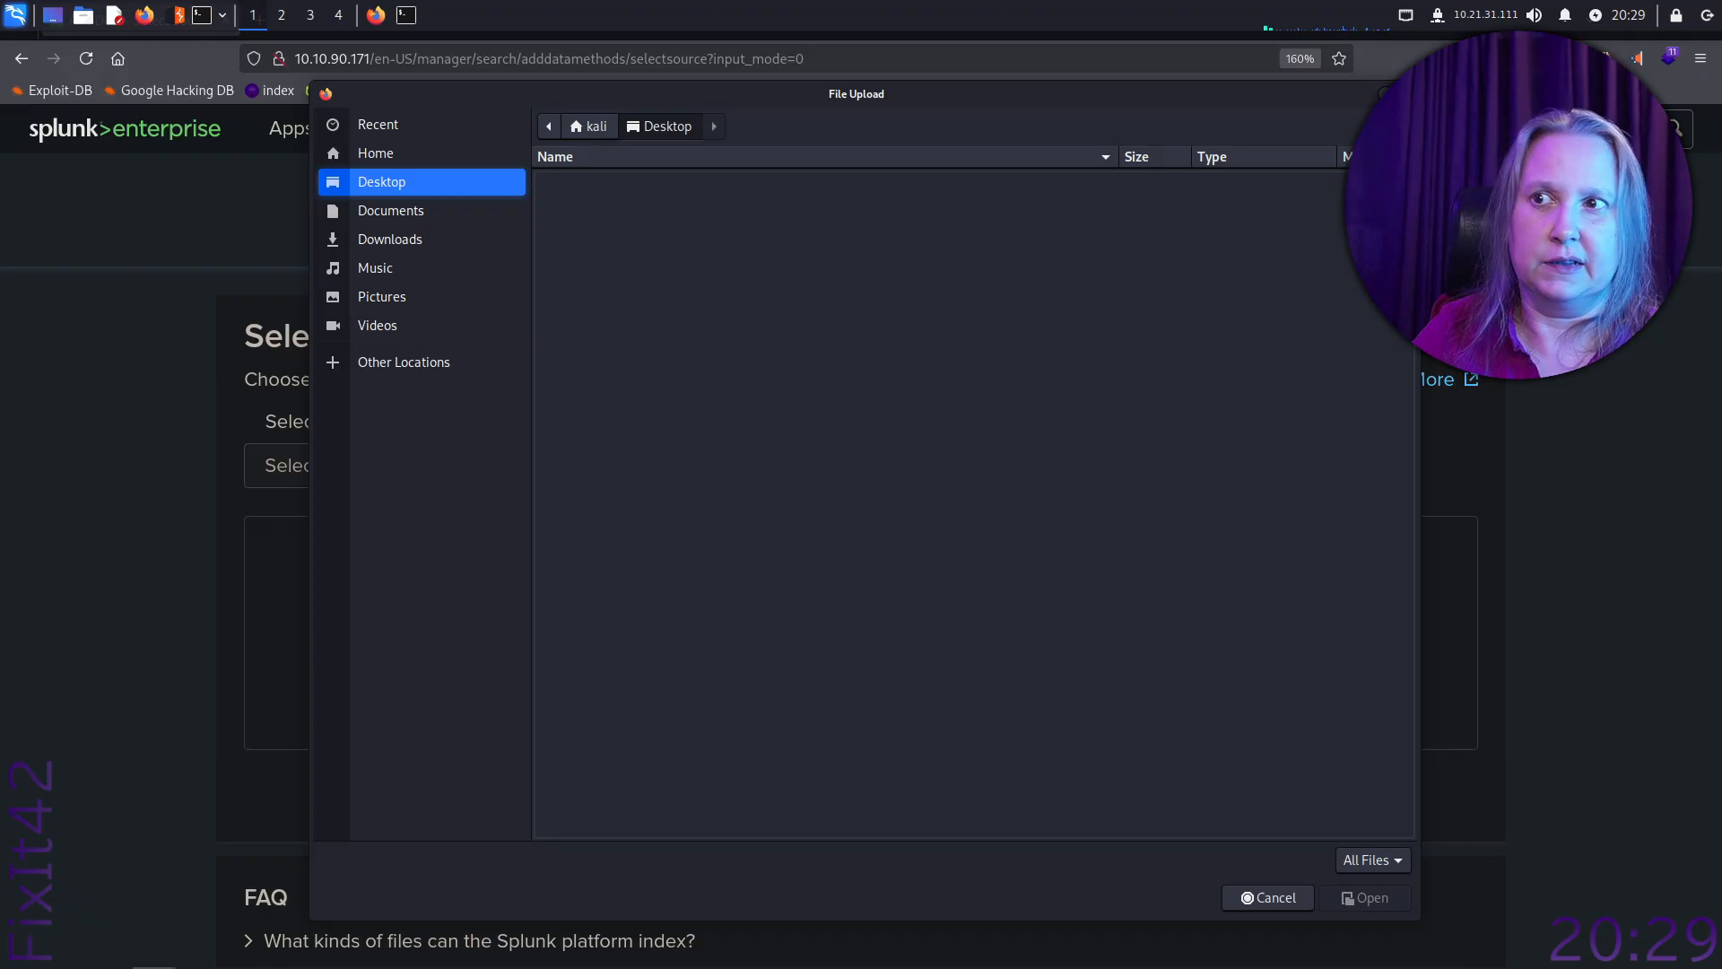
Copy VPN-logs-1663593355154.json onto the Kali desktop and select it as Splunk's upload source.
drag(732, 497, 732, 497)
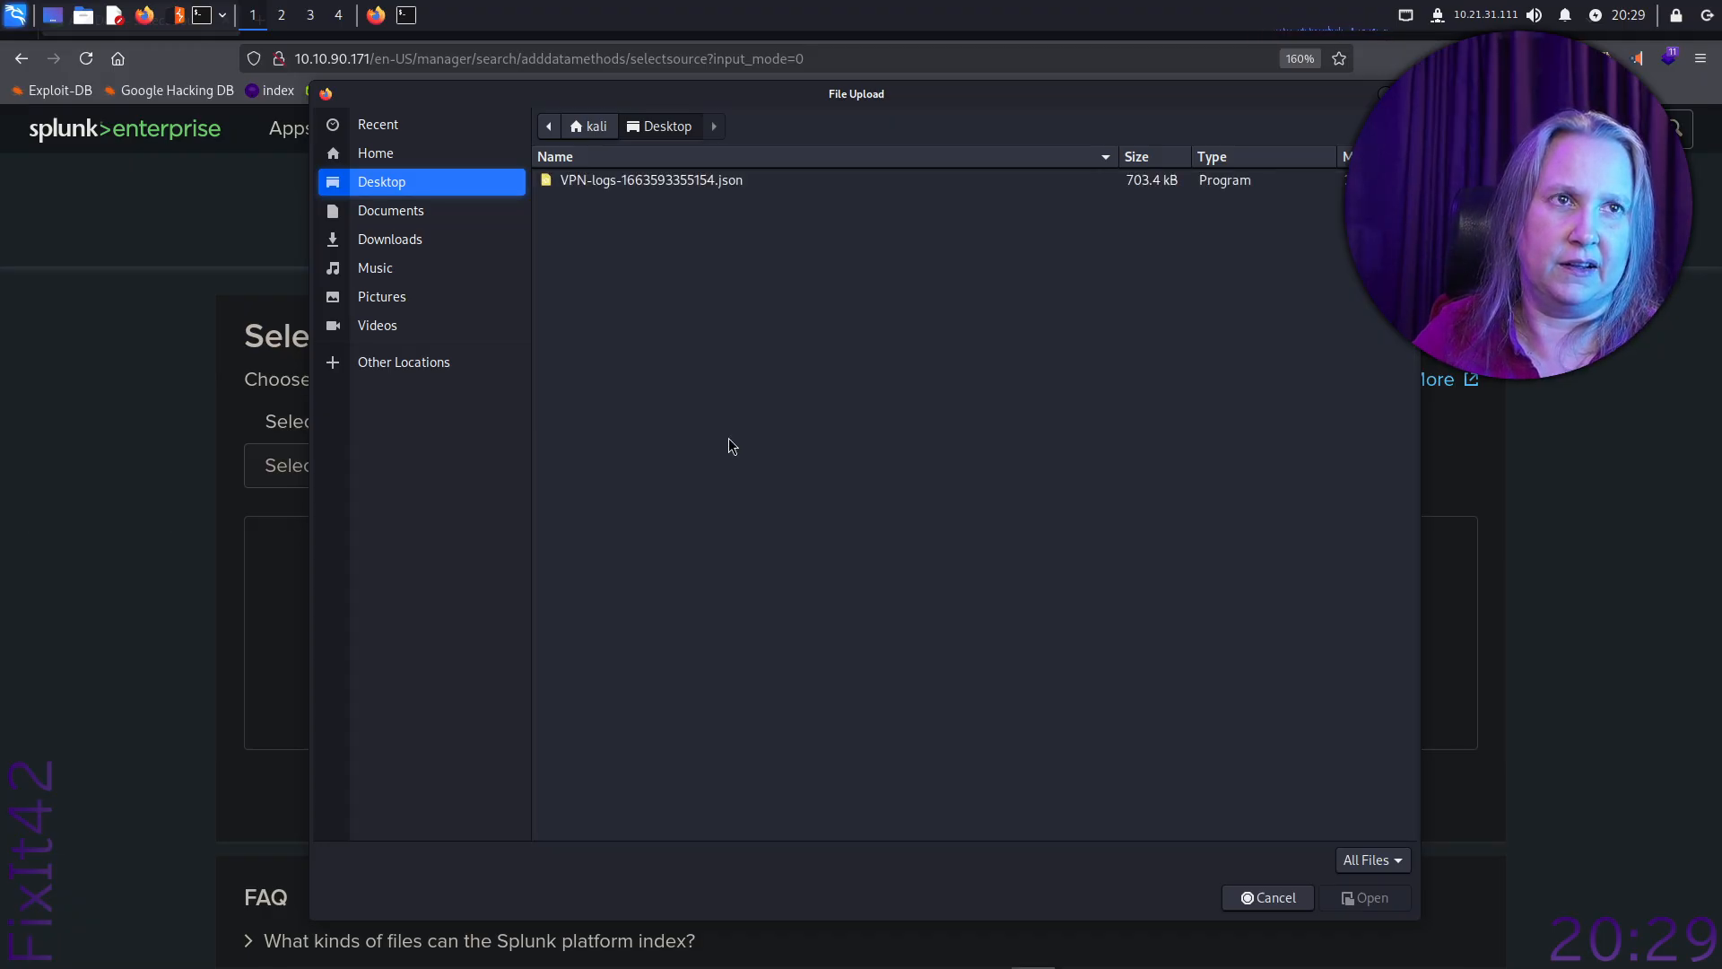
click(697, 183)
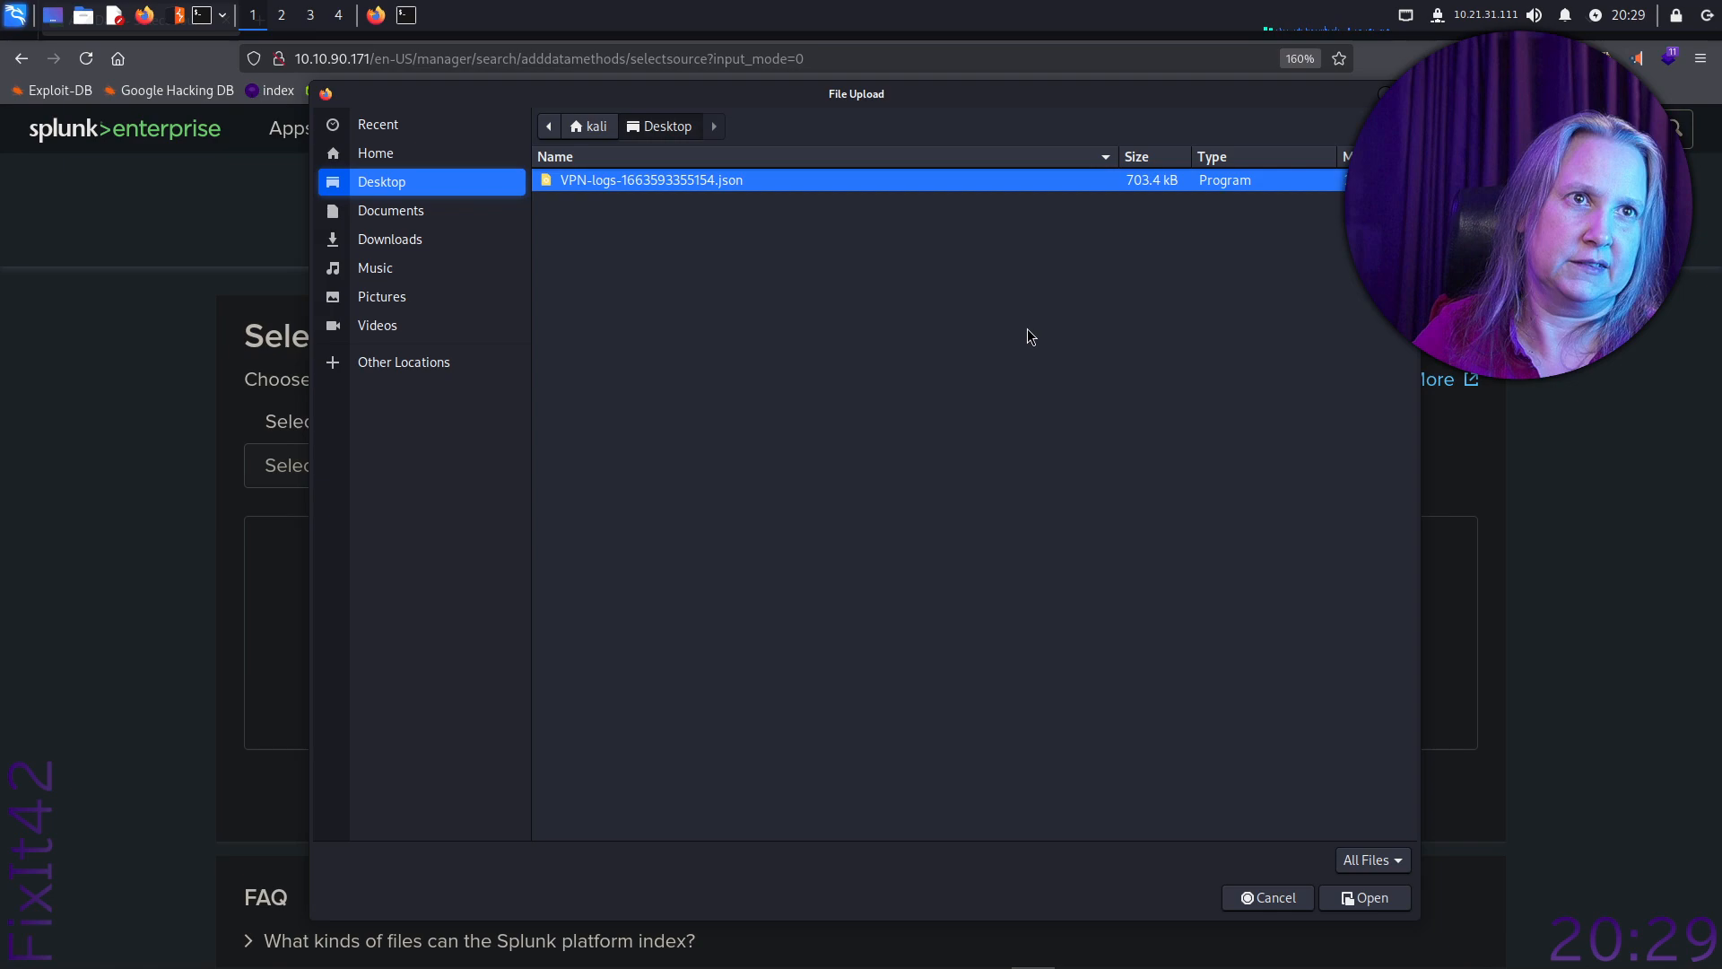
click(1356, 898)
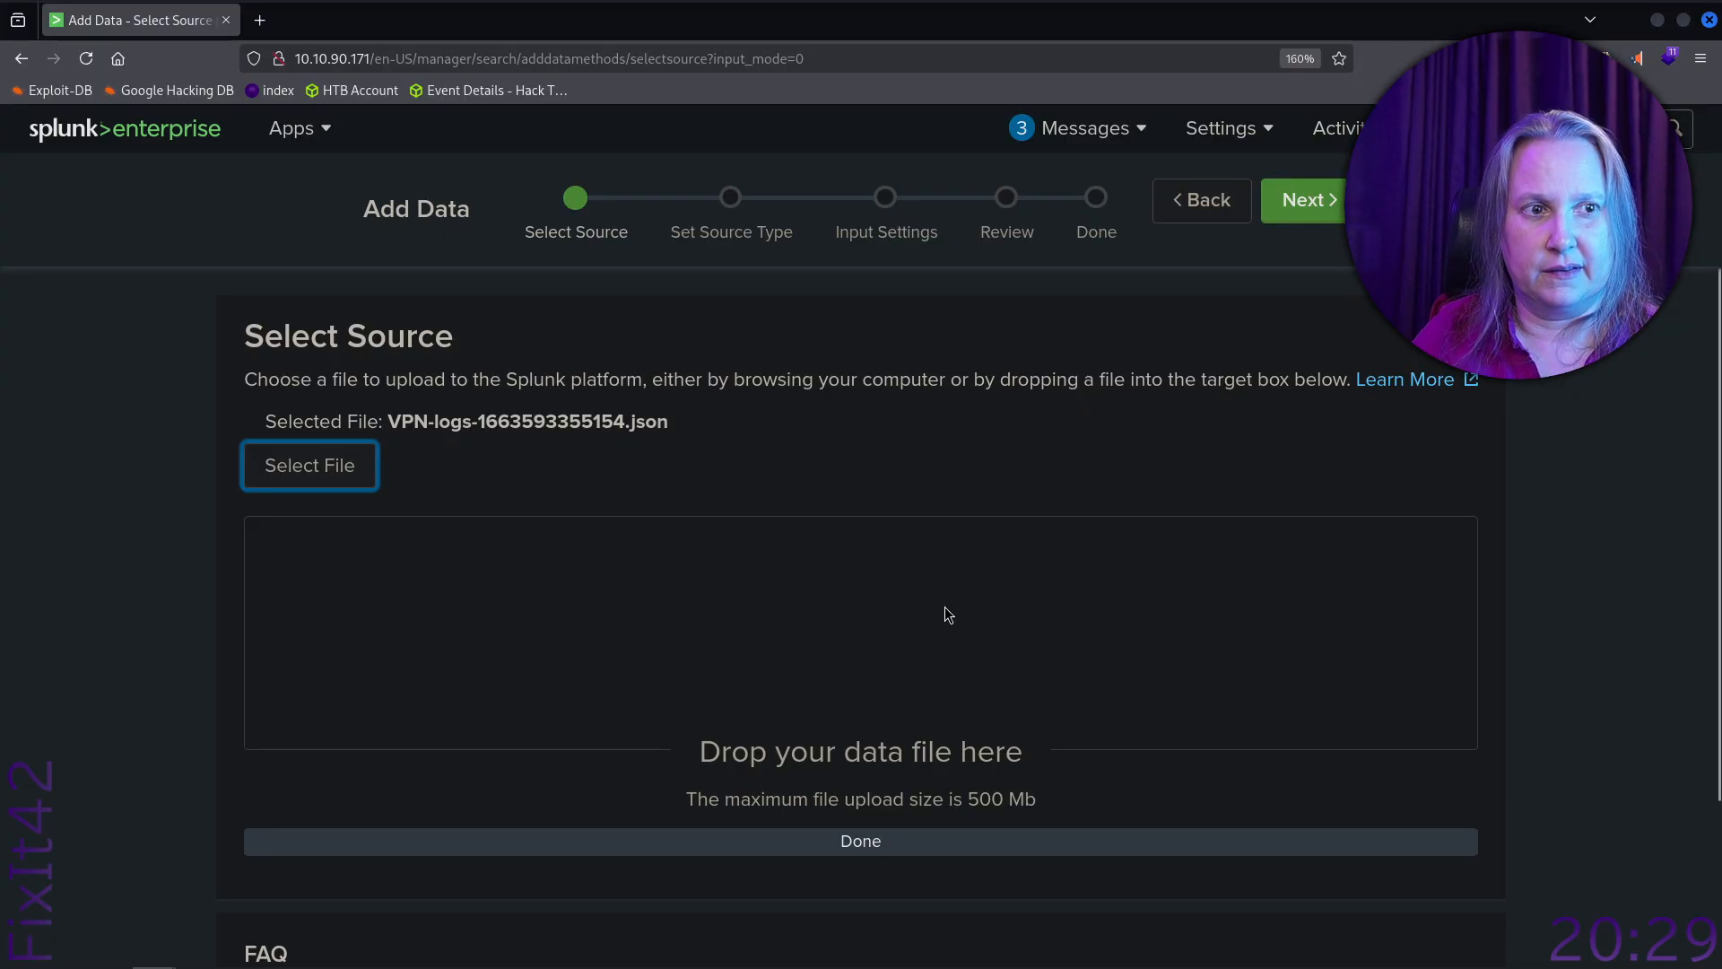
Check the uploaded file on the Select Source page and proceed to setting the source type.
click(867, 843)
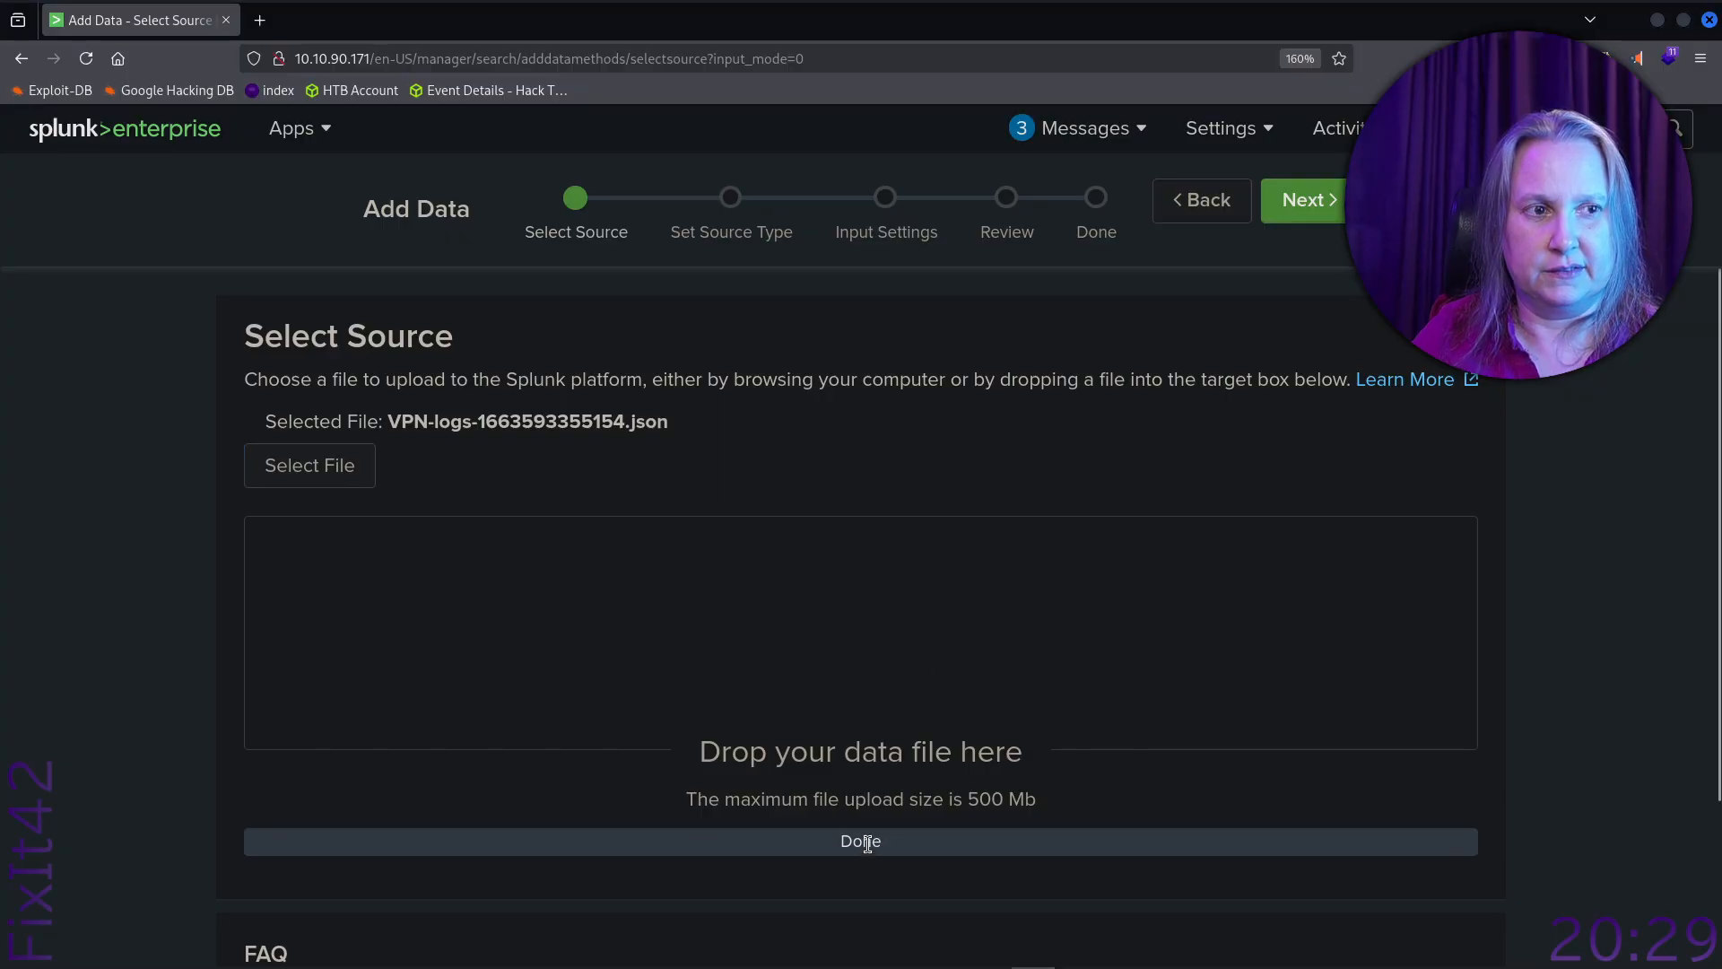
scroll(868, 844, down, 3)
scroll(870, 846, up, 3)
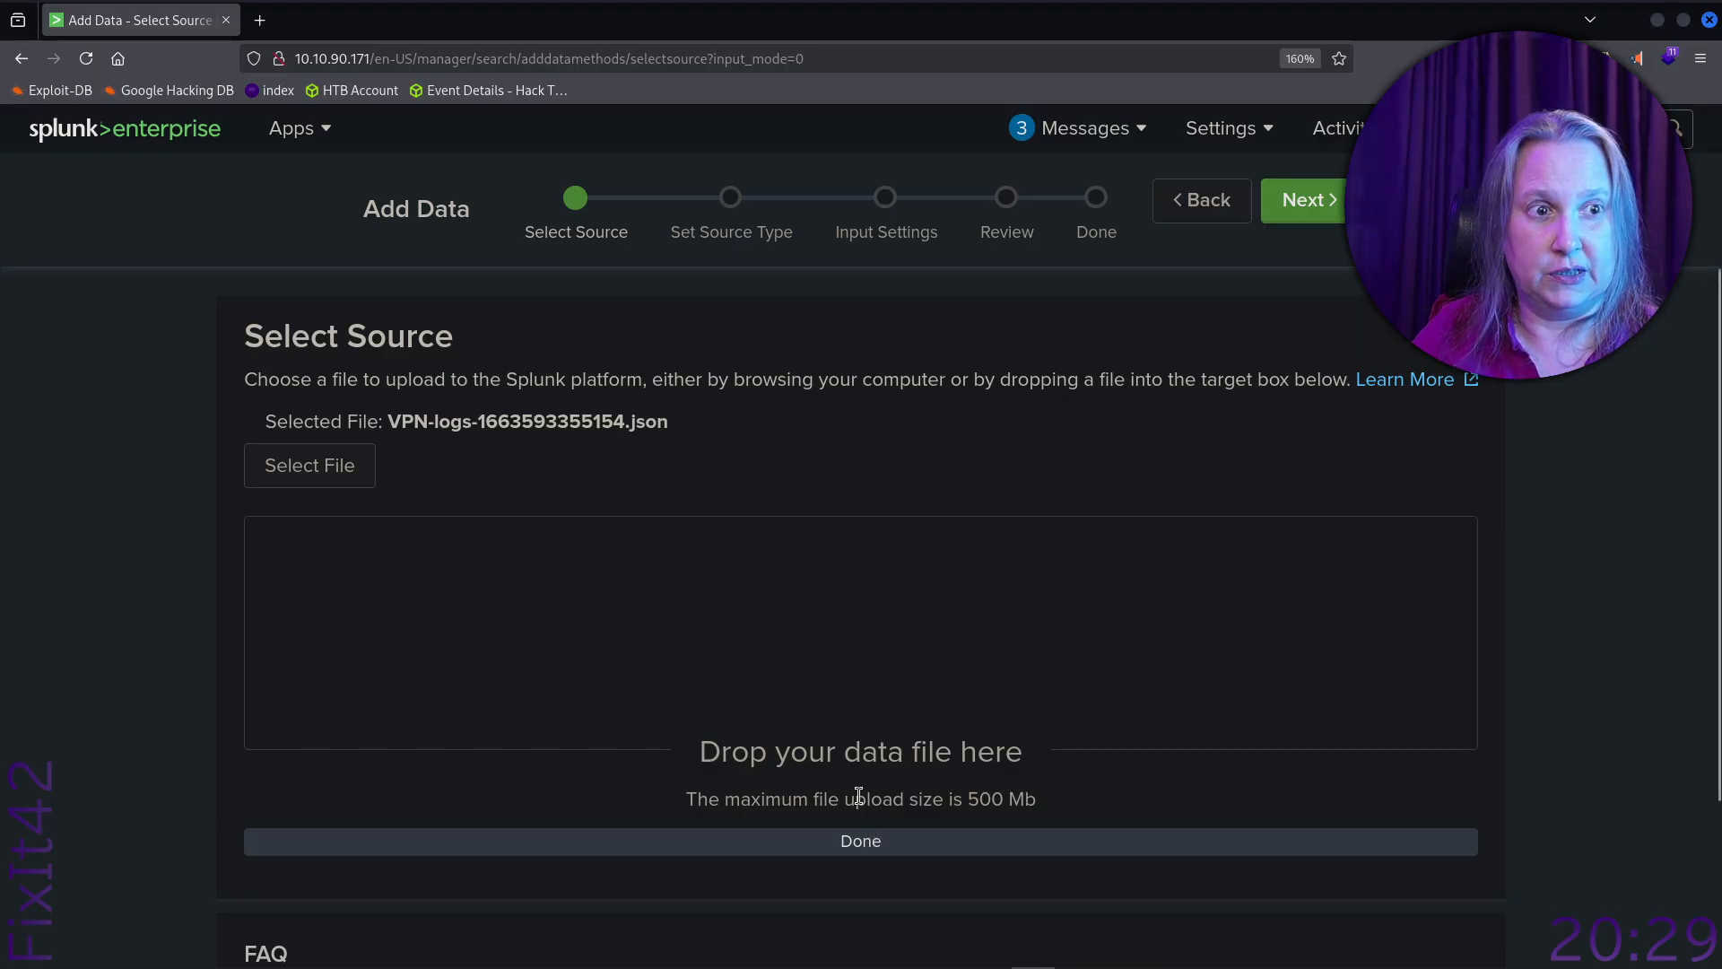
click(1318, 203)
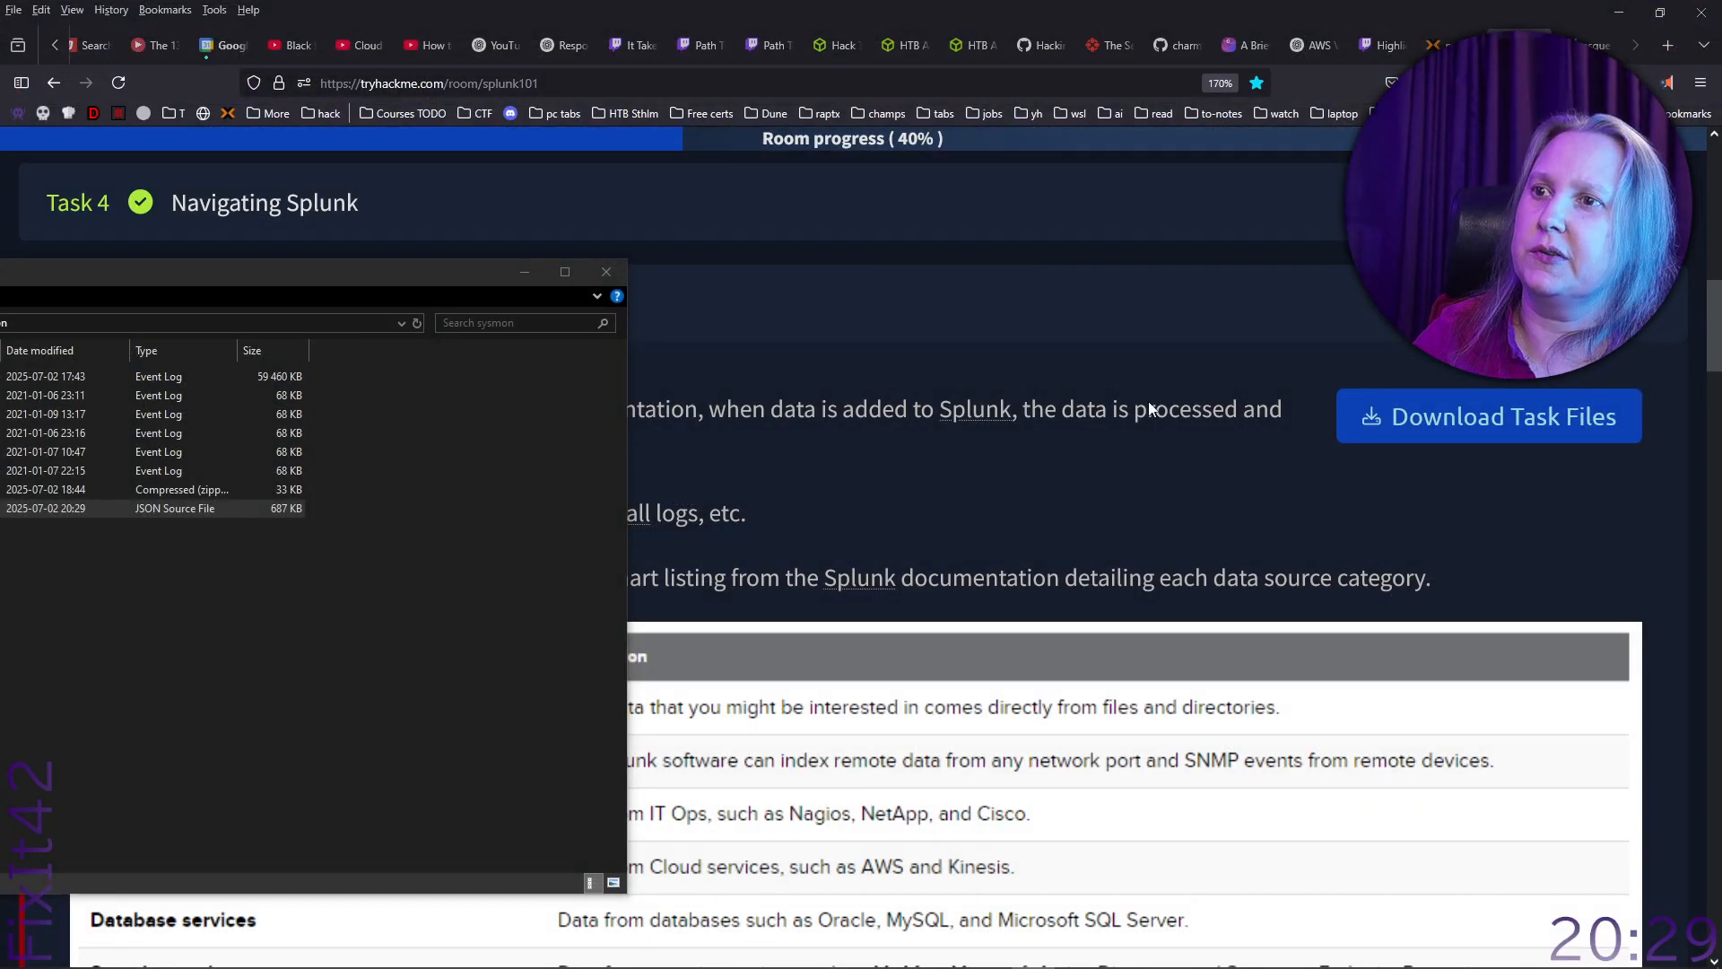
Read the Task 5 upload instructions on TryHackMe and watch the animated walkthrough of Splunk's Add Data stages.
scroll(1031, 471, down, 5)
scroll(1033, 470, down, 20)
scroll(1039, 470, down, 3)
scroll(1039, 470, up, 3)
scroll(1039, 470, down, 5)
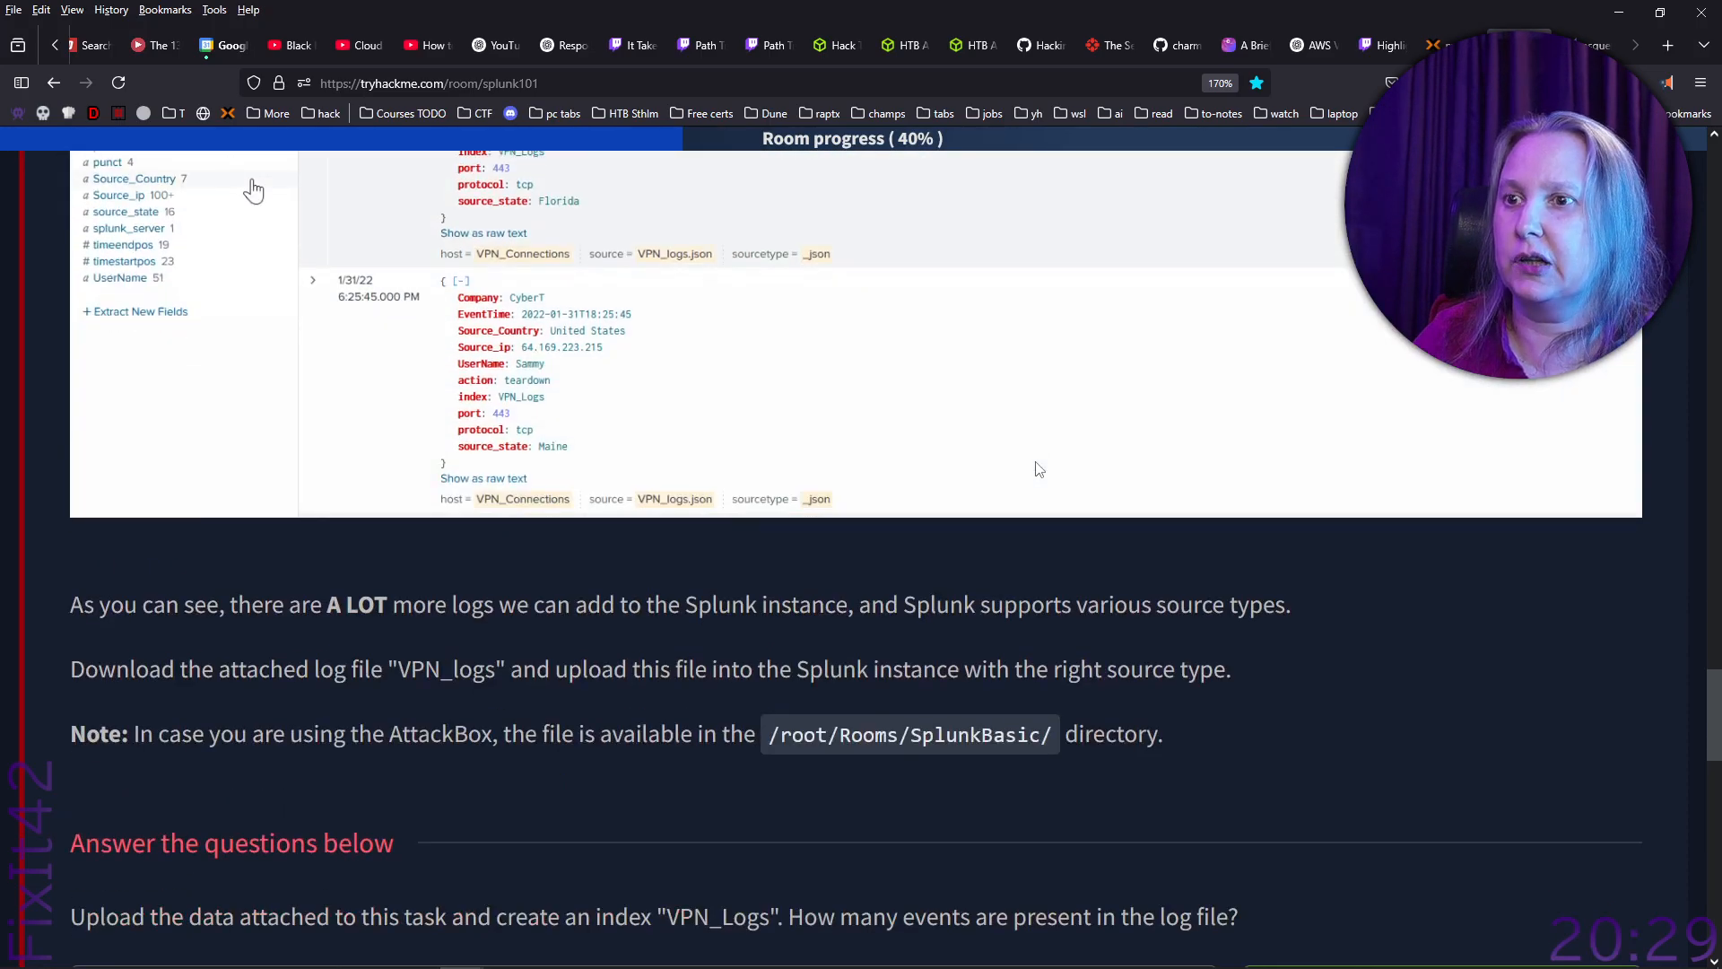
scroll(1038, 470, up, 12)
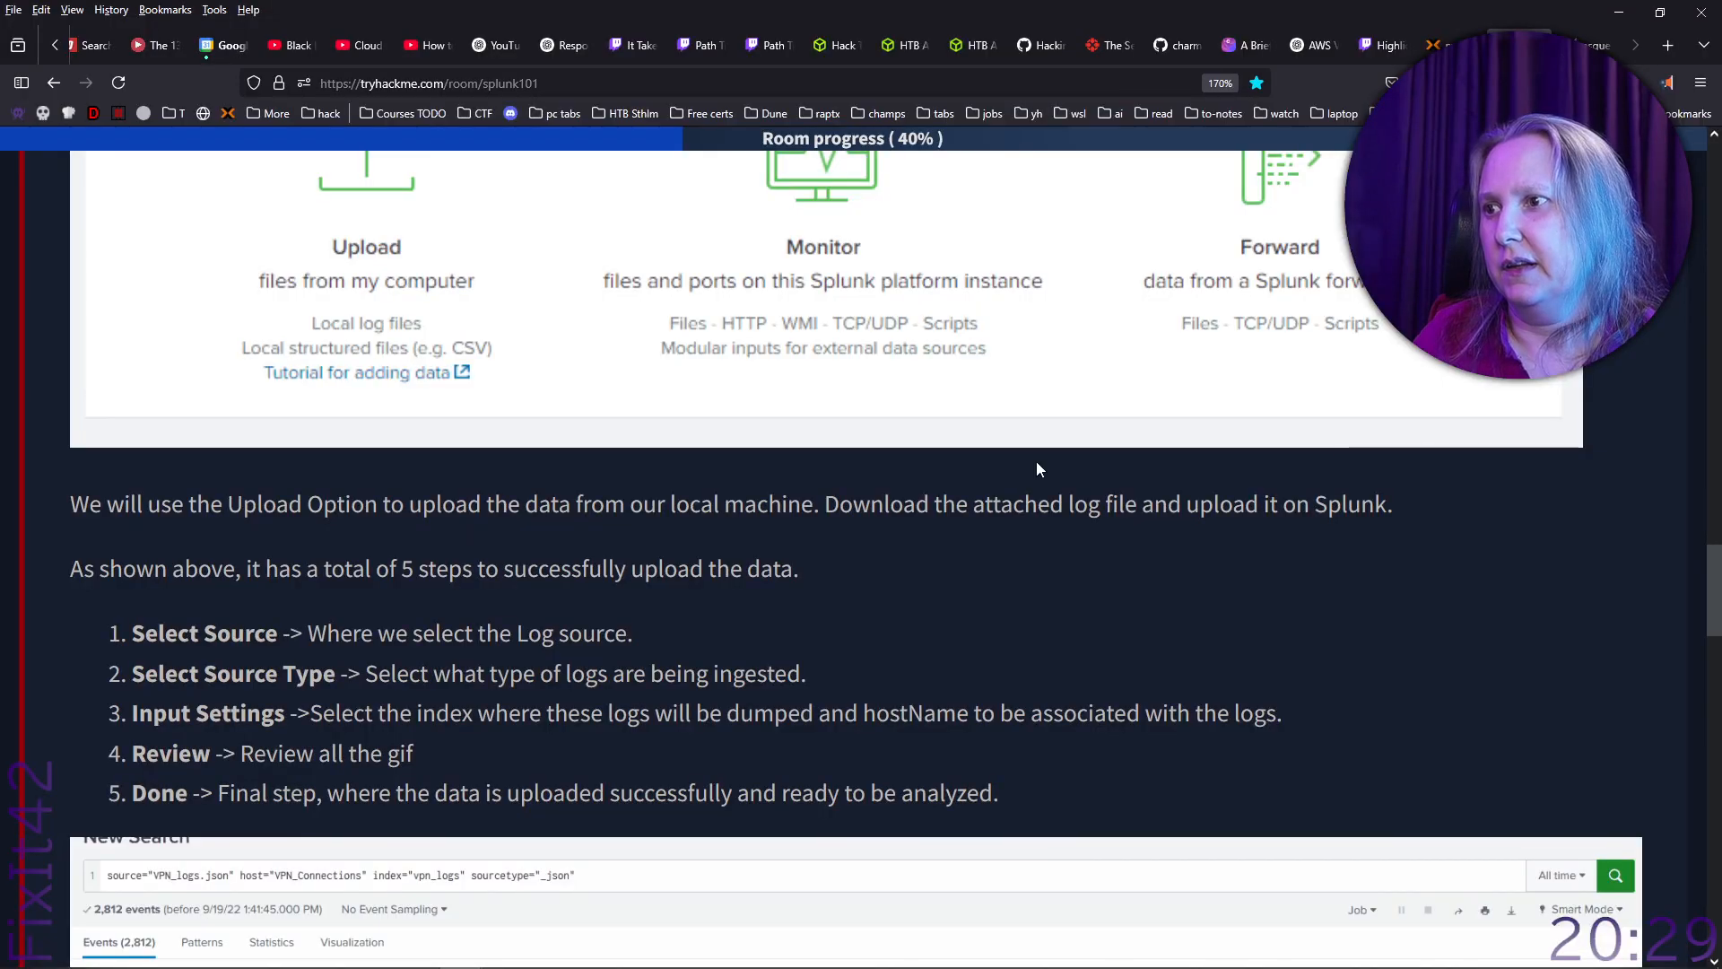
scroll(1036, 468, down, 2)
scroll(155, 548, up, 1)
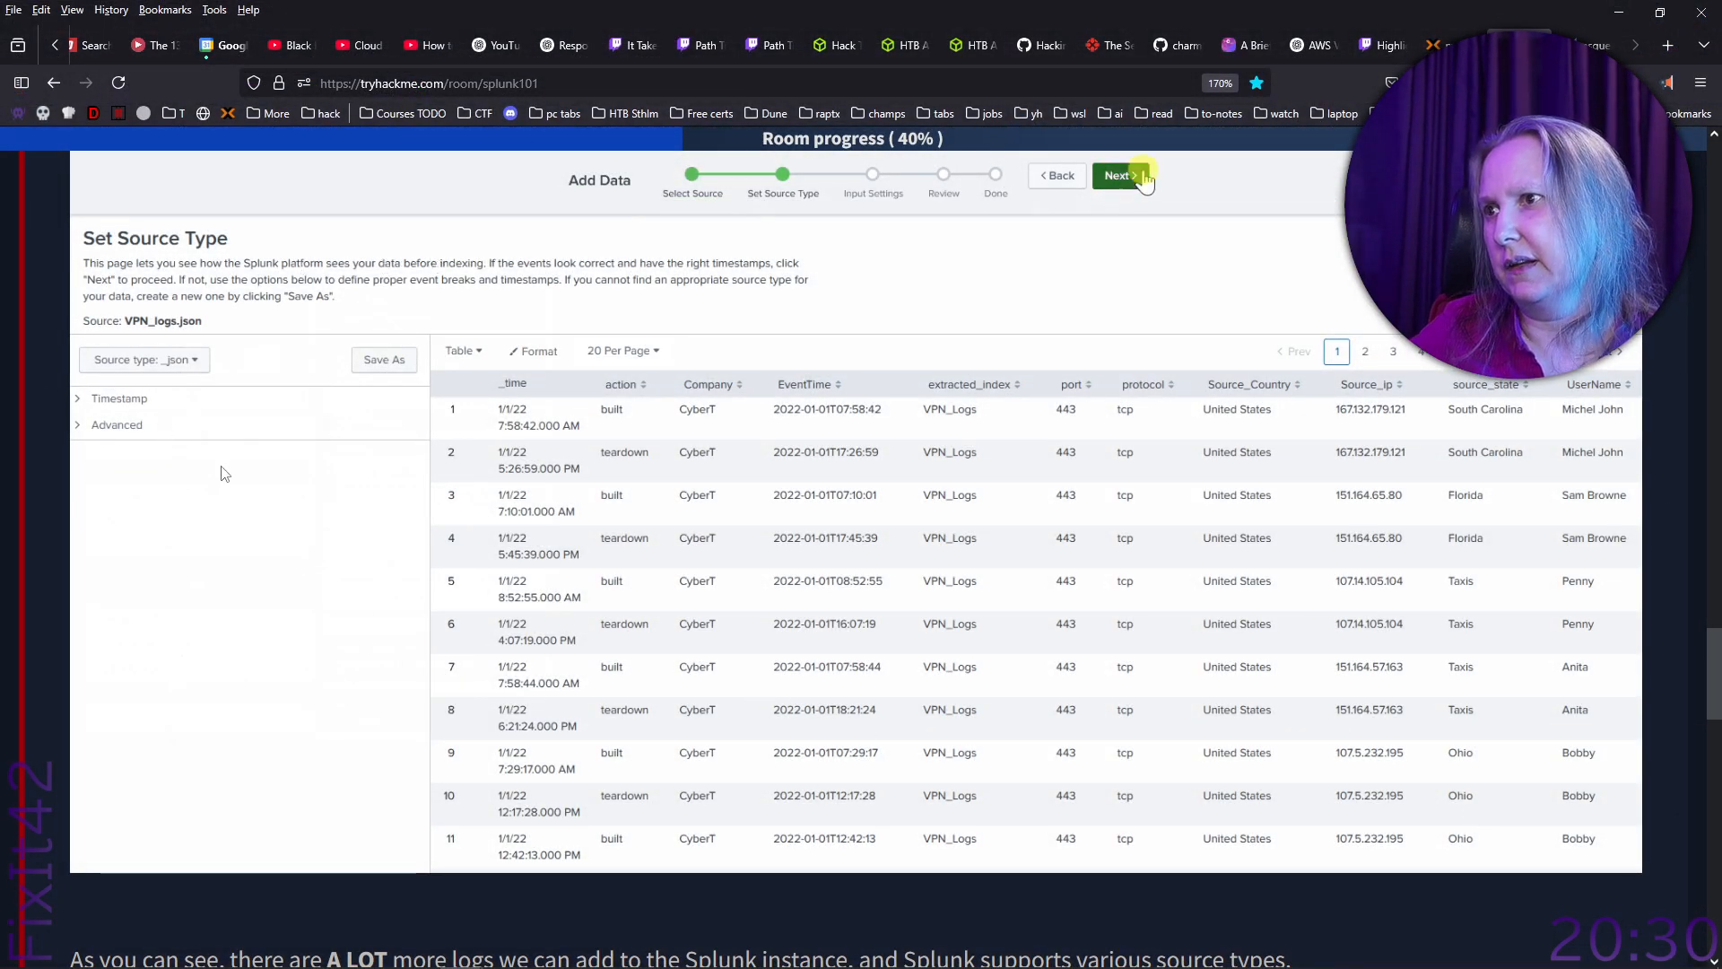
click(1120, 176)
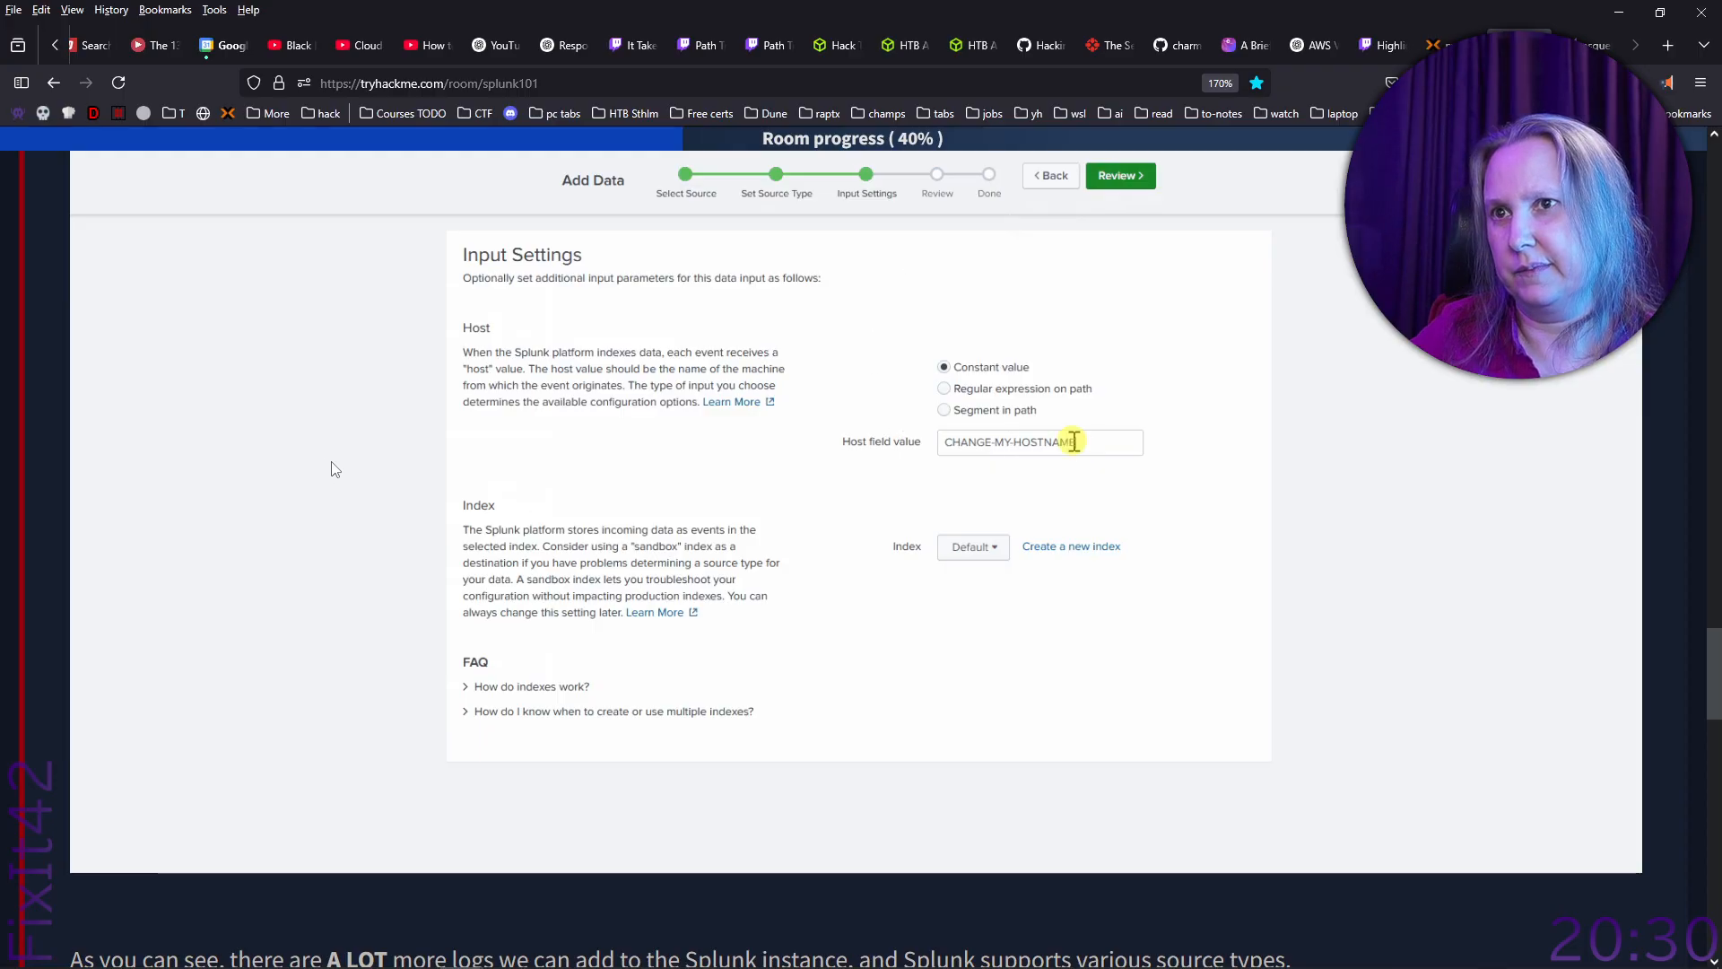
scroll(332, 471, up, 1)
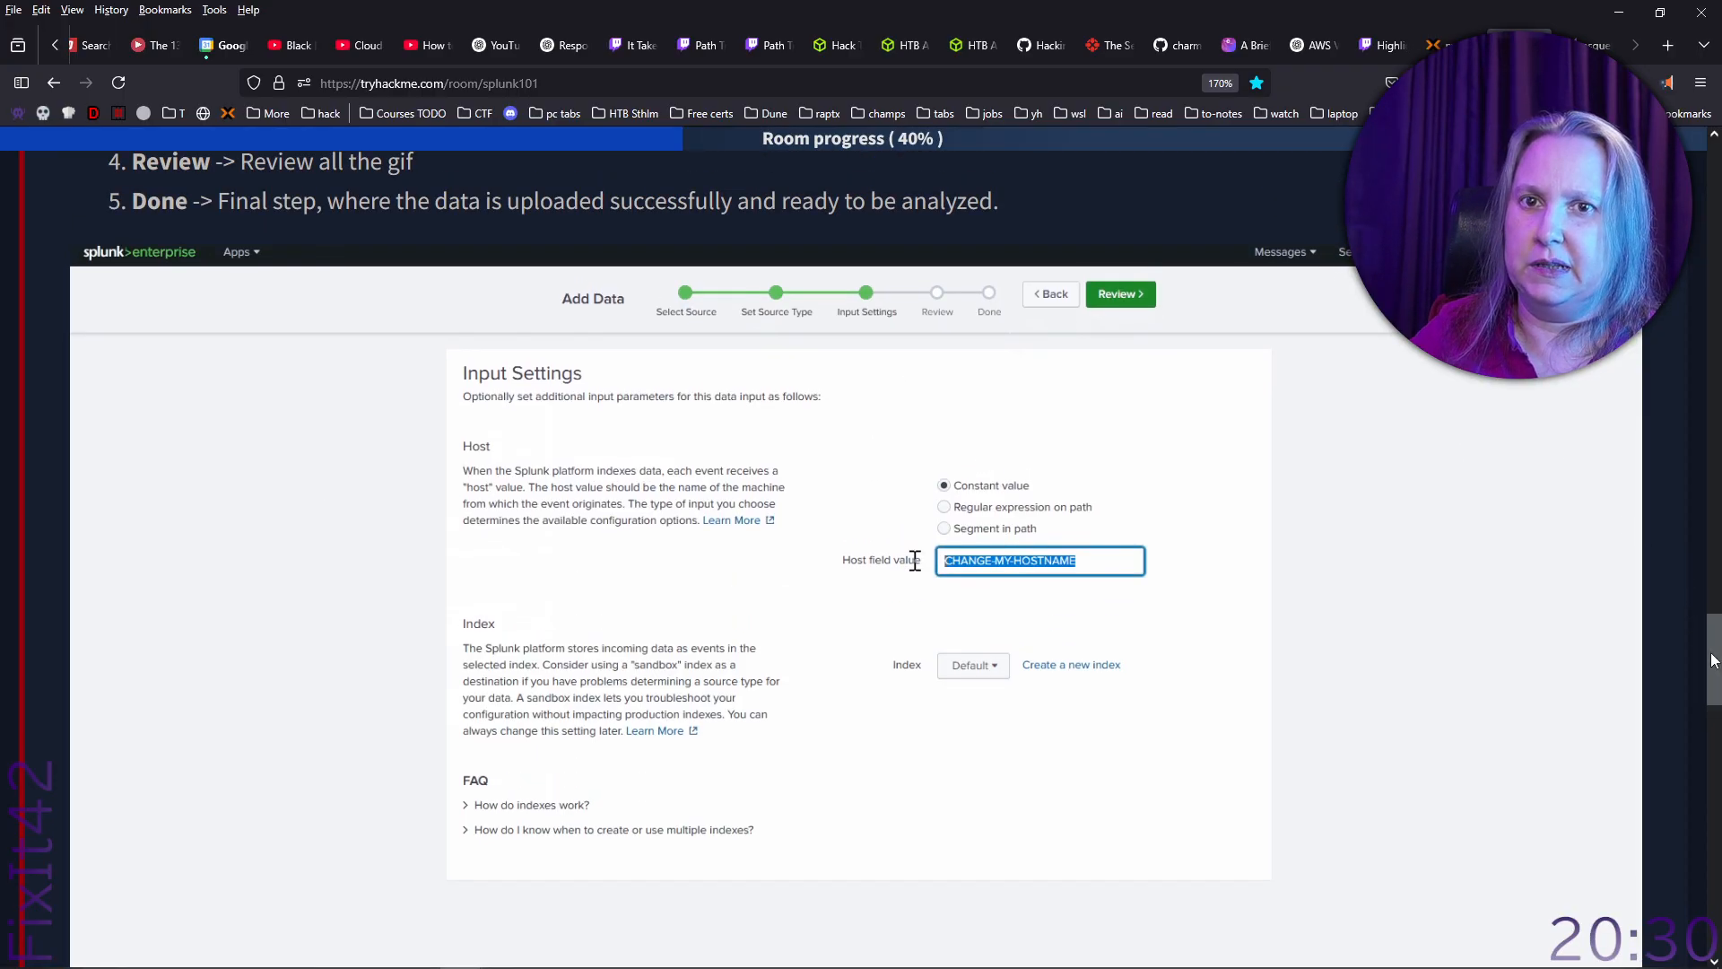
scroll(1716, 661, down, 1)
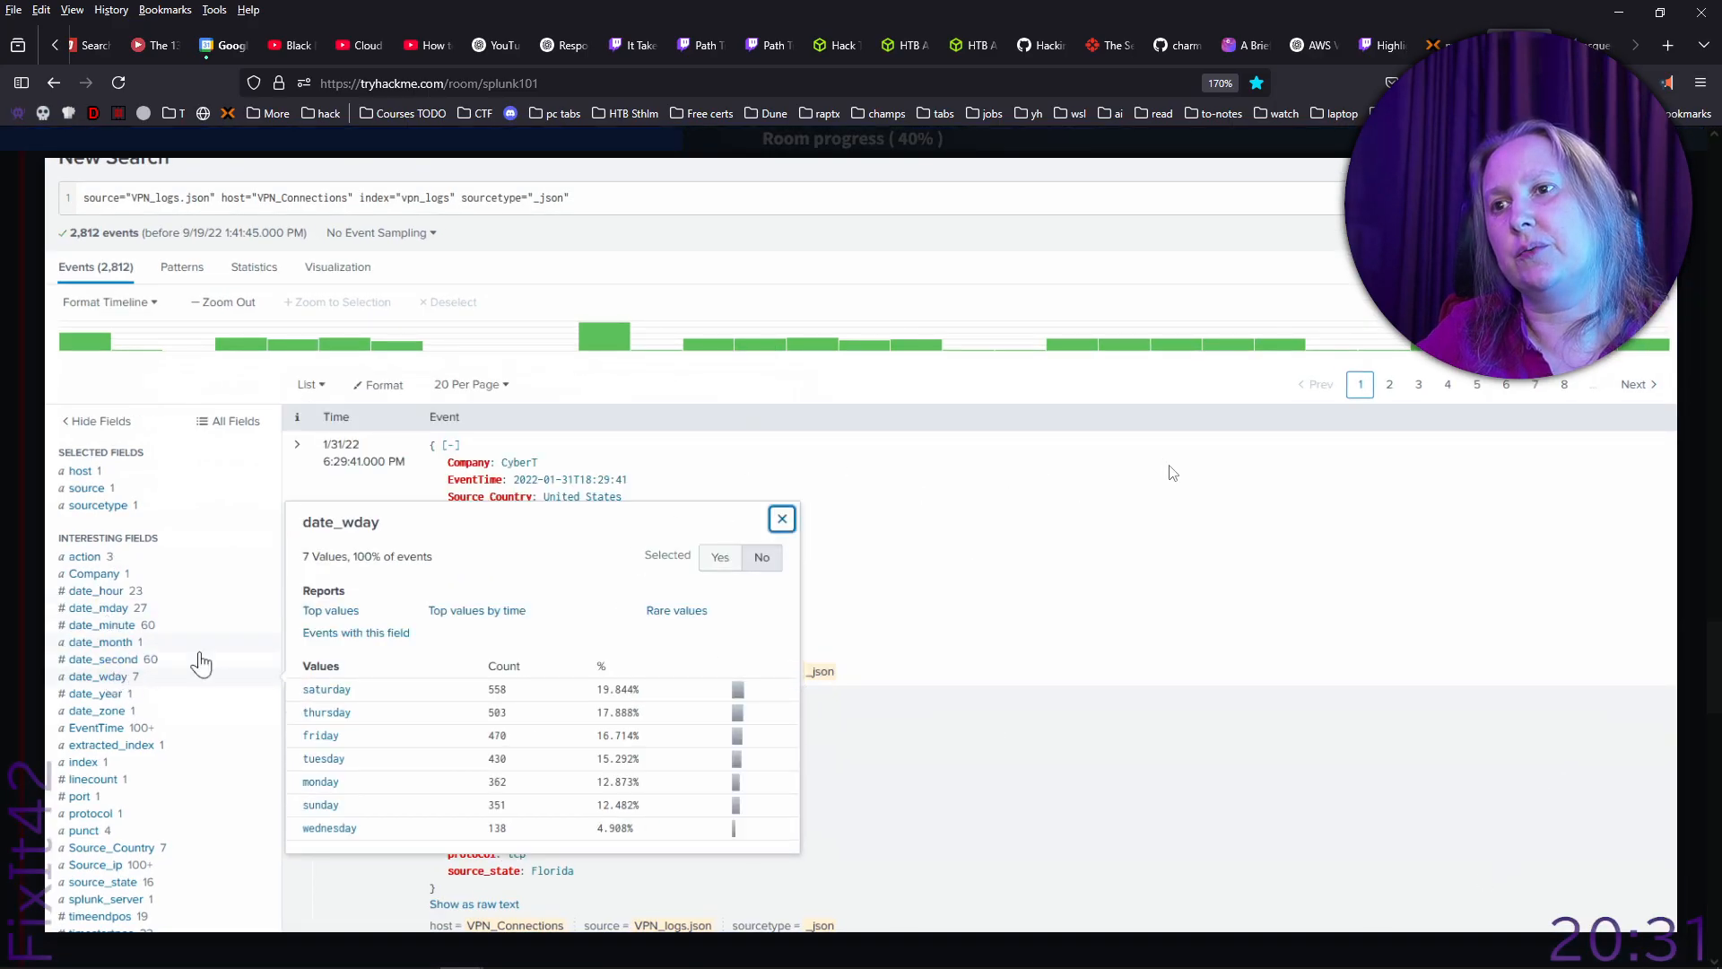
Open the upload walkthrough image in a new tab and reread the Input Settings instruction about the log index.
right_click(1176, 470)
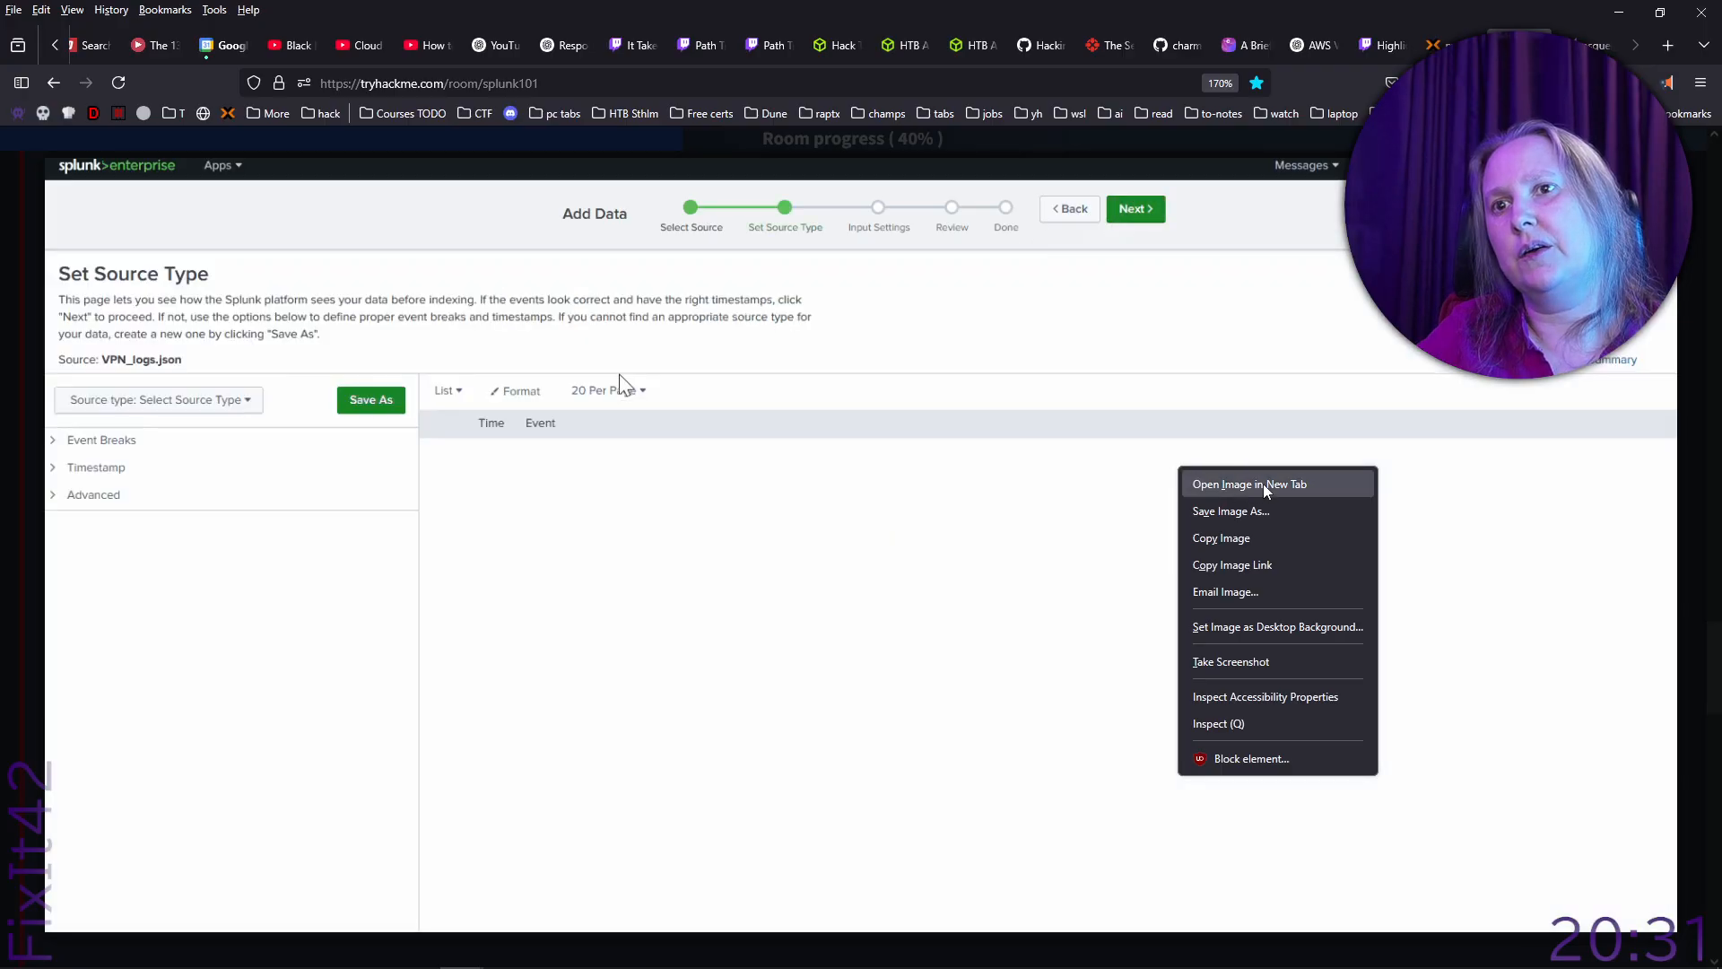
click(1246, 486)
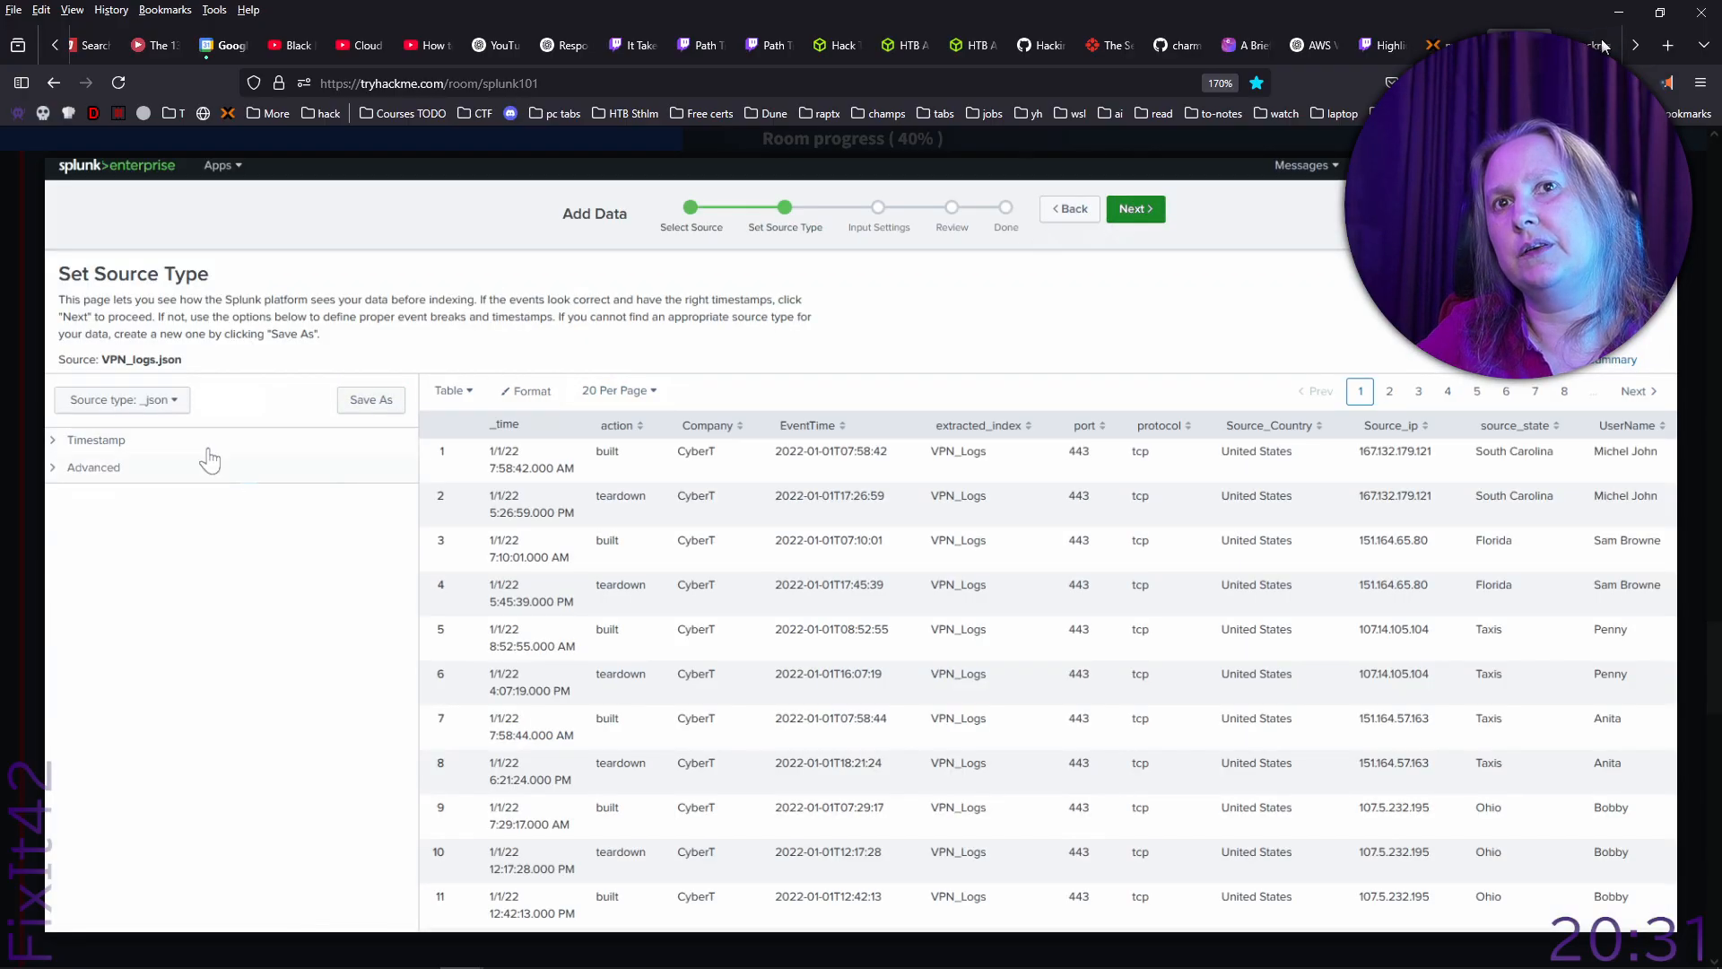
key(Return)
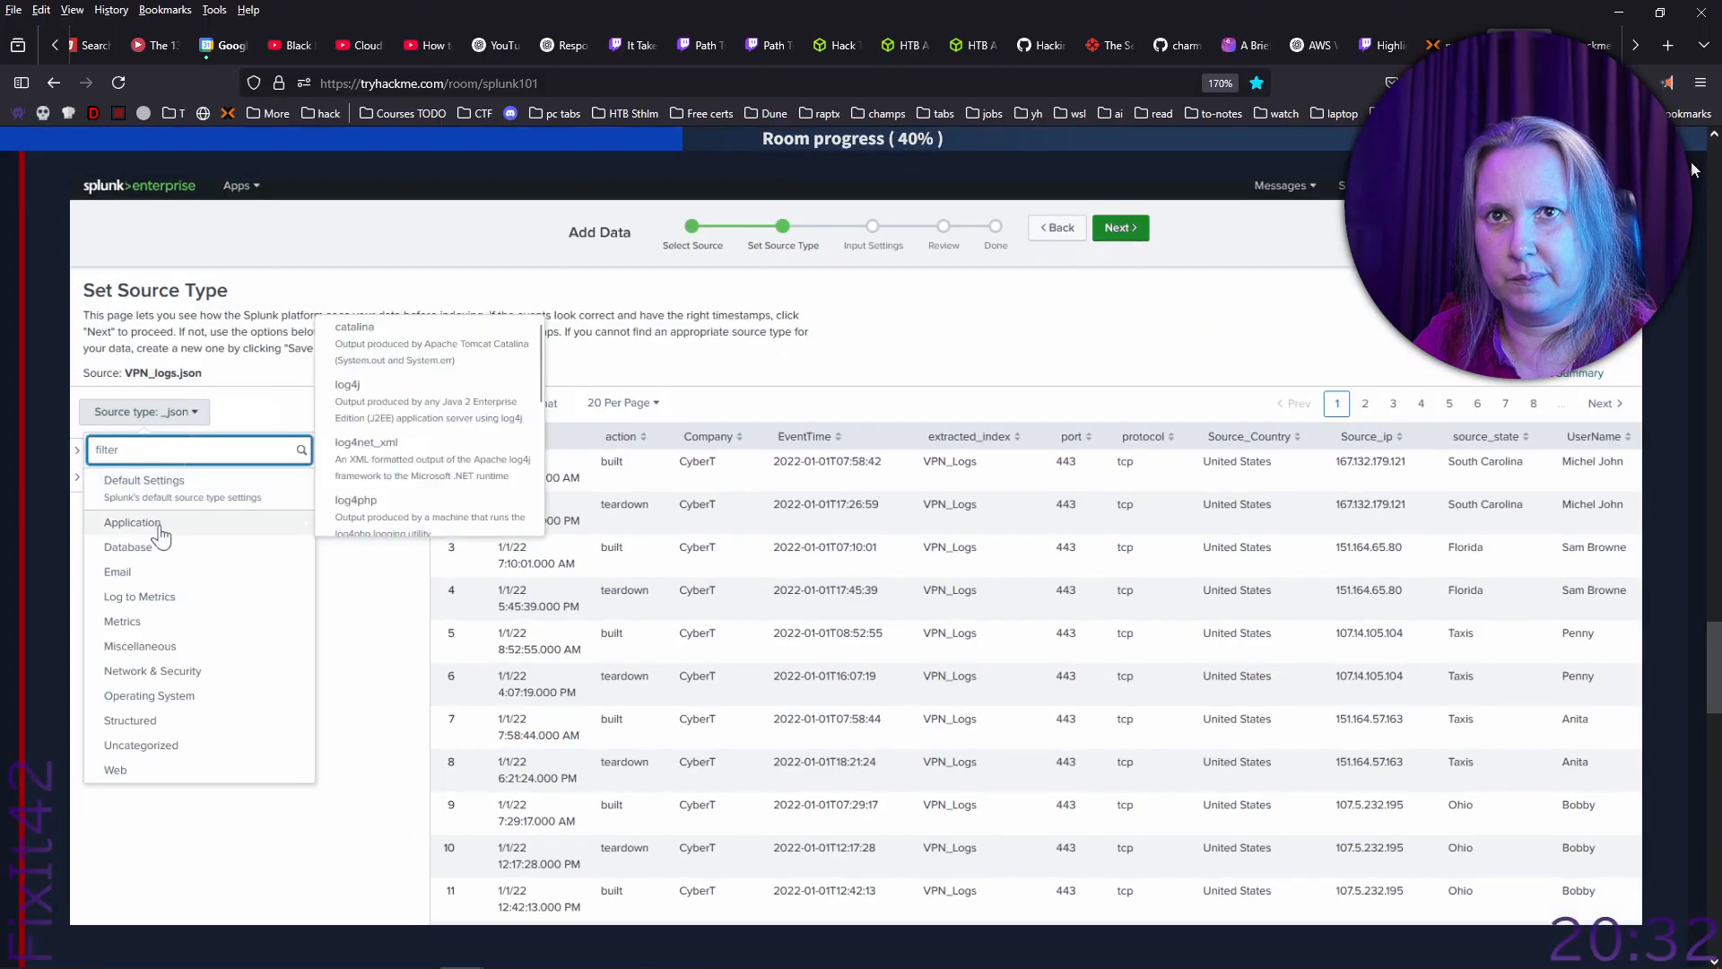
scroll(1658, 573, up, 5)
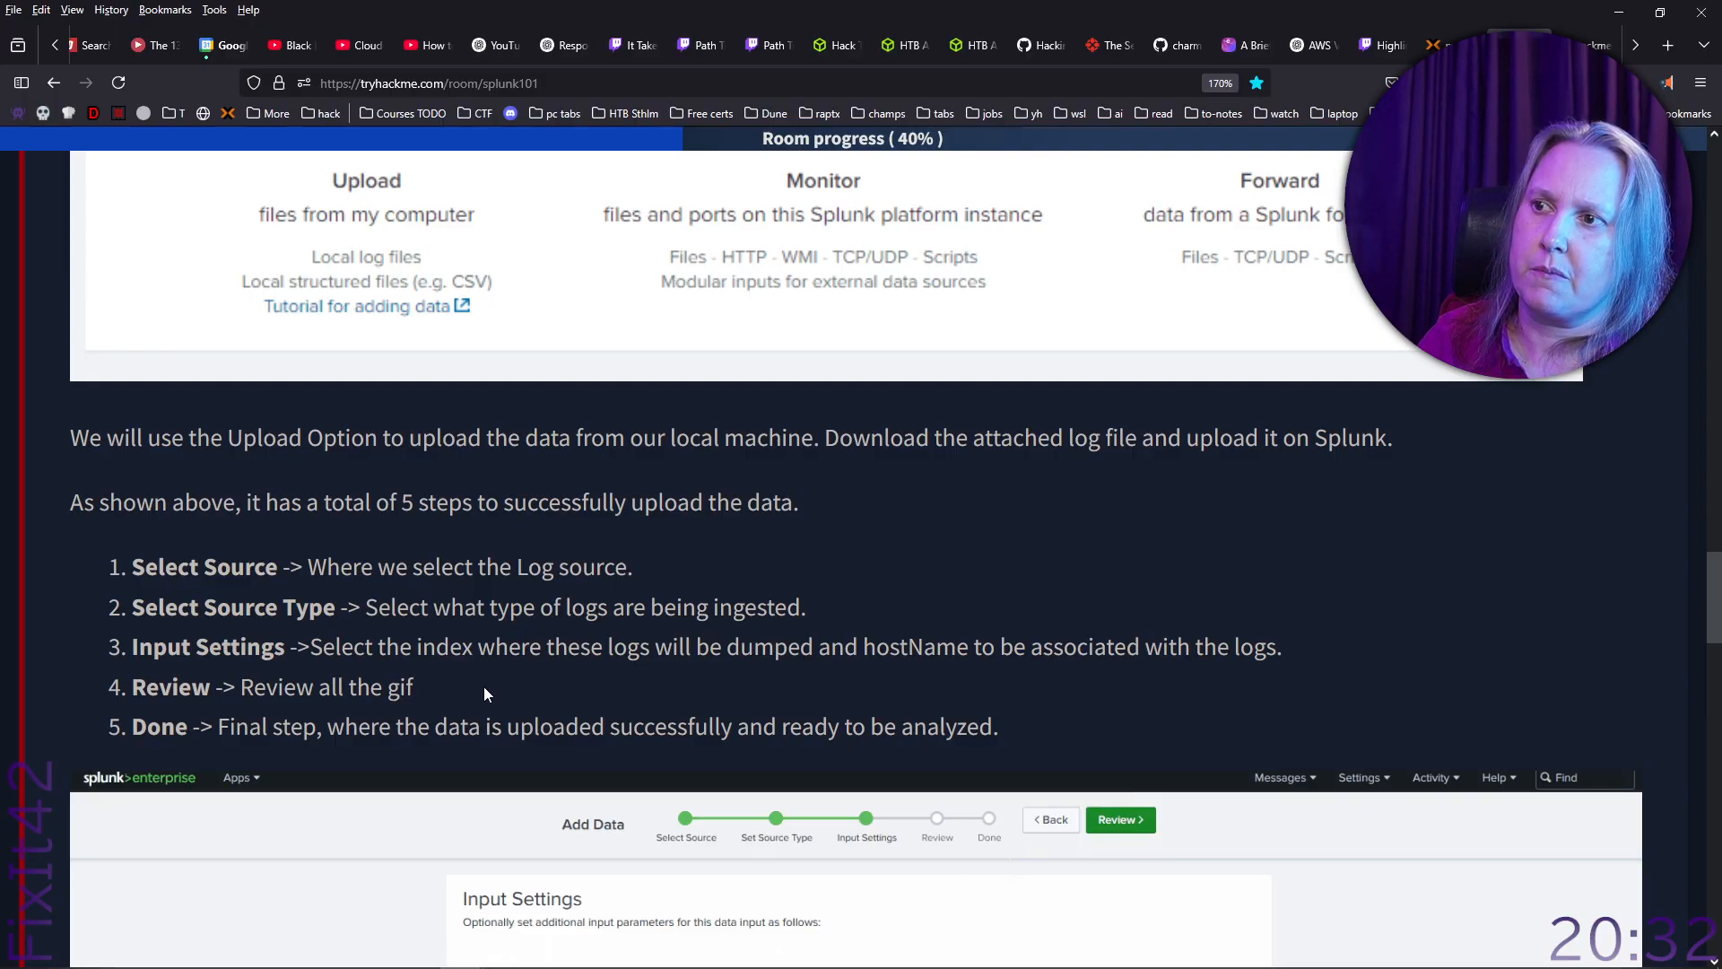
drag(419, 647, 818, 650)
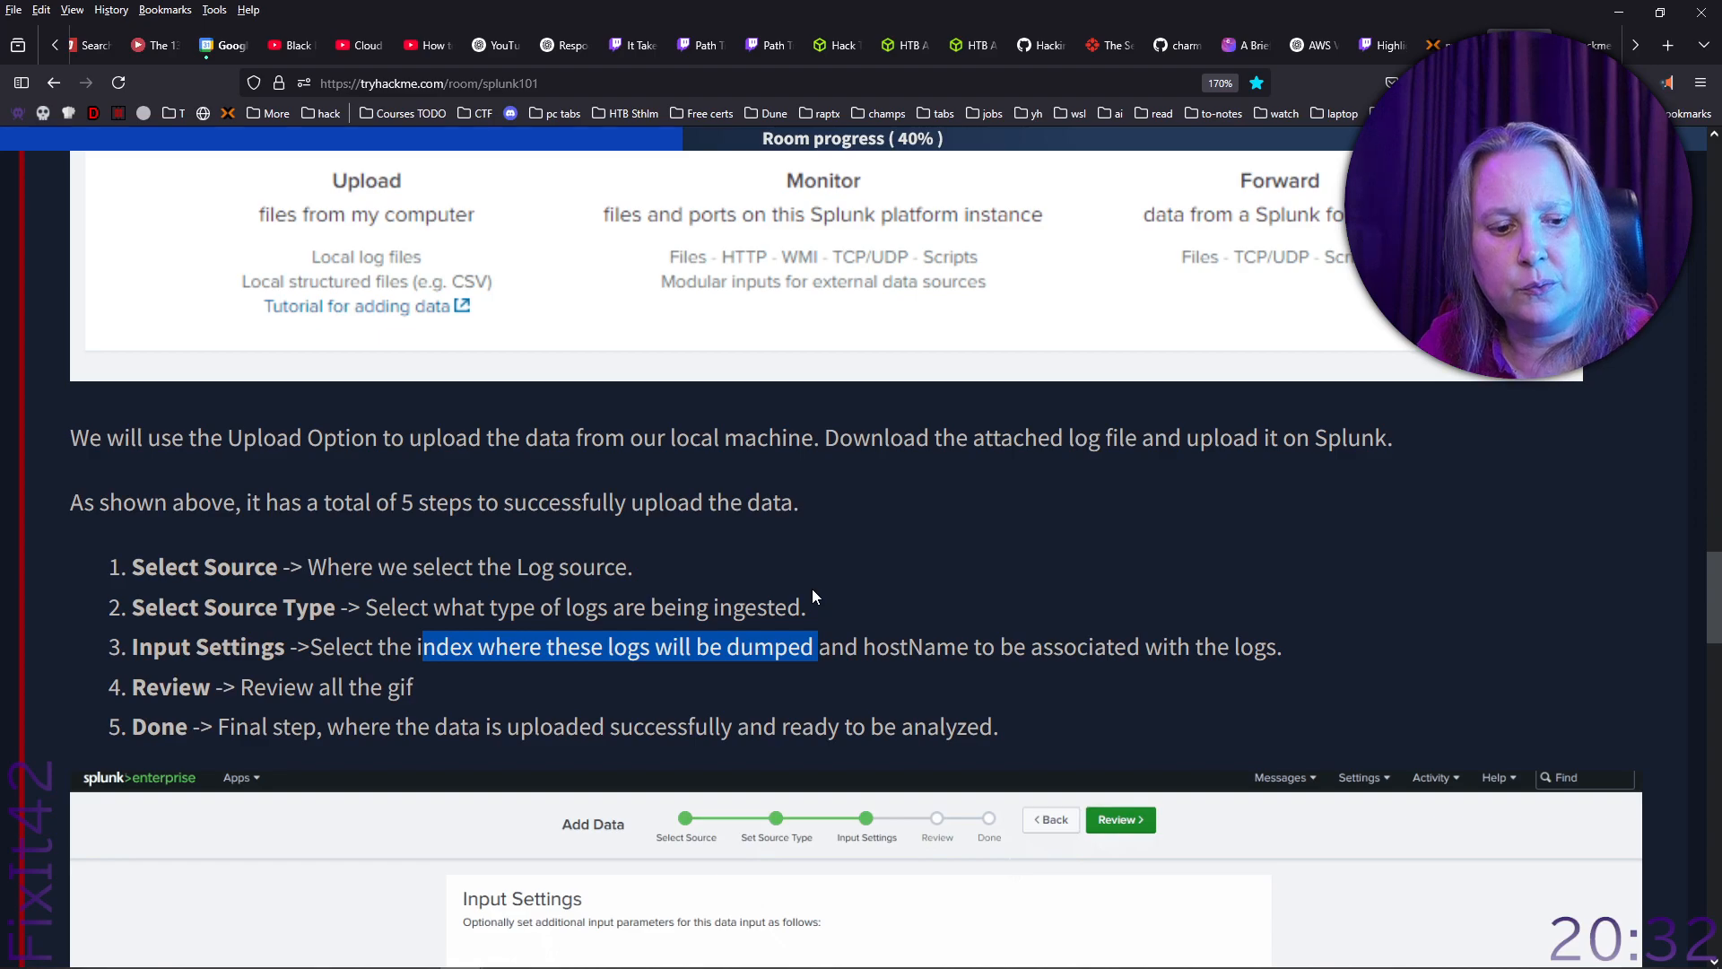
Switch to Splunk, look through the source type categories, keep the _json source type and continue to Input Settings.
key(alt+Tab)
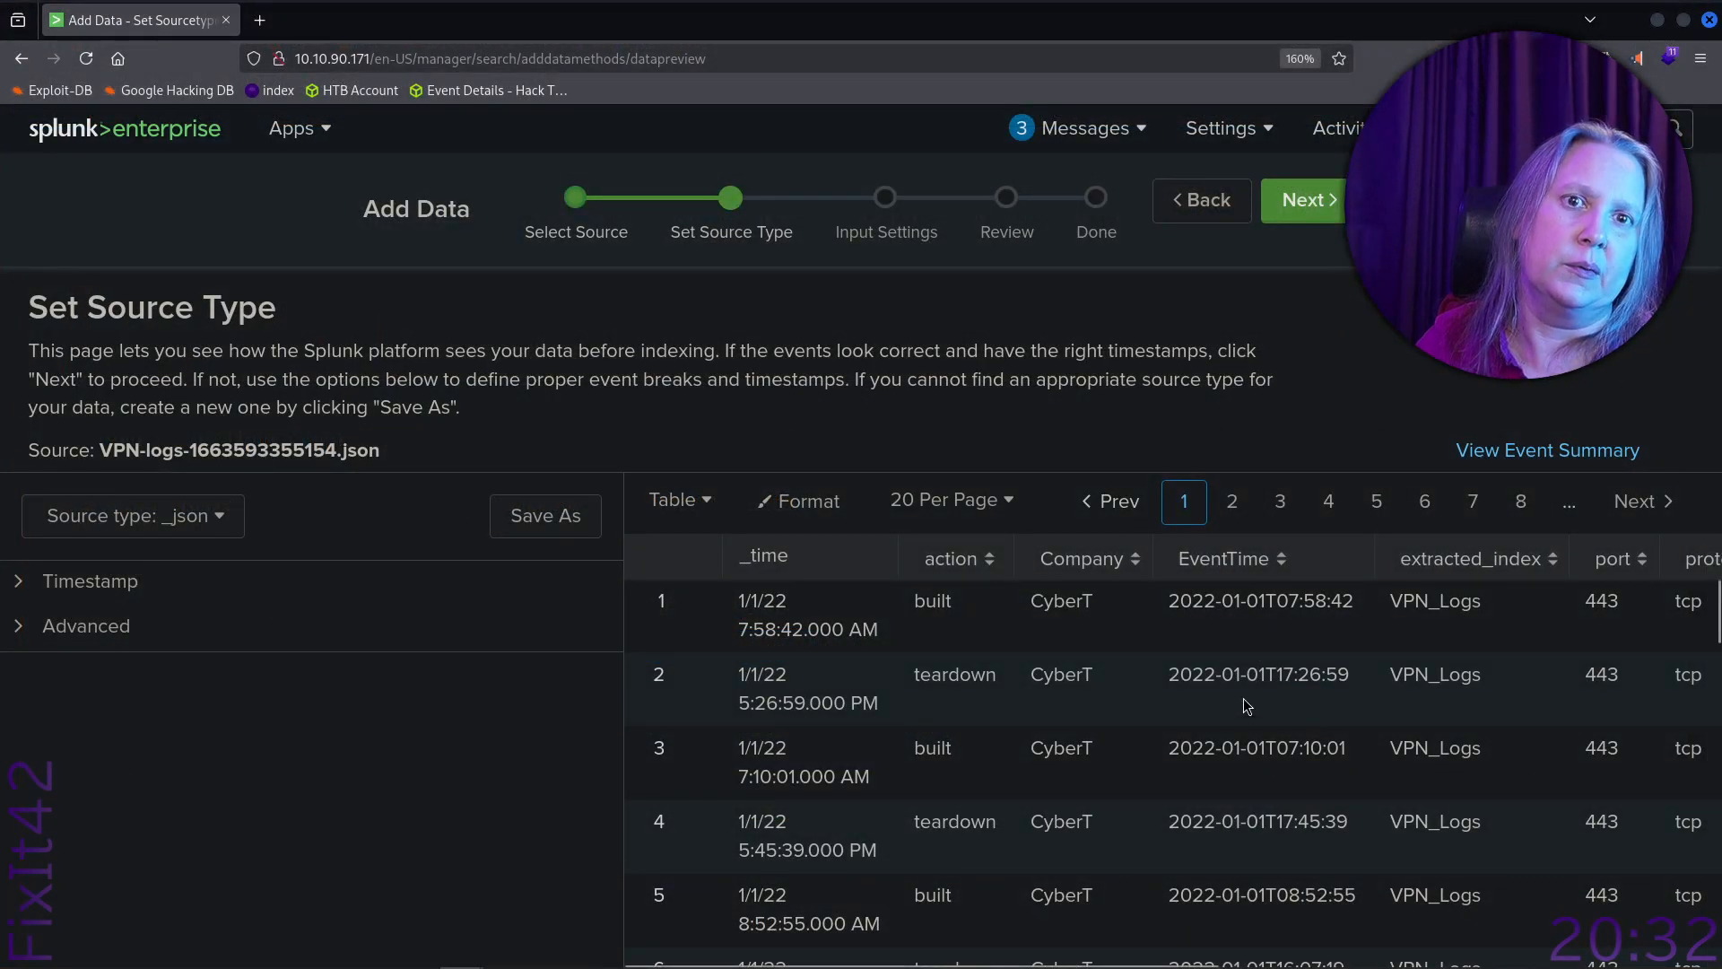
click(215, 518)
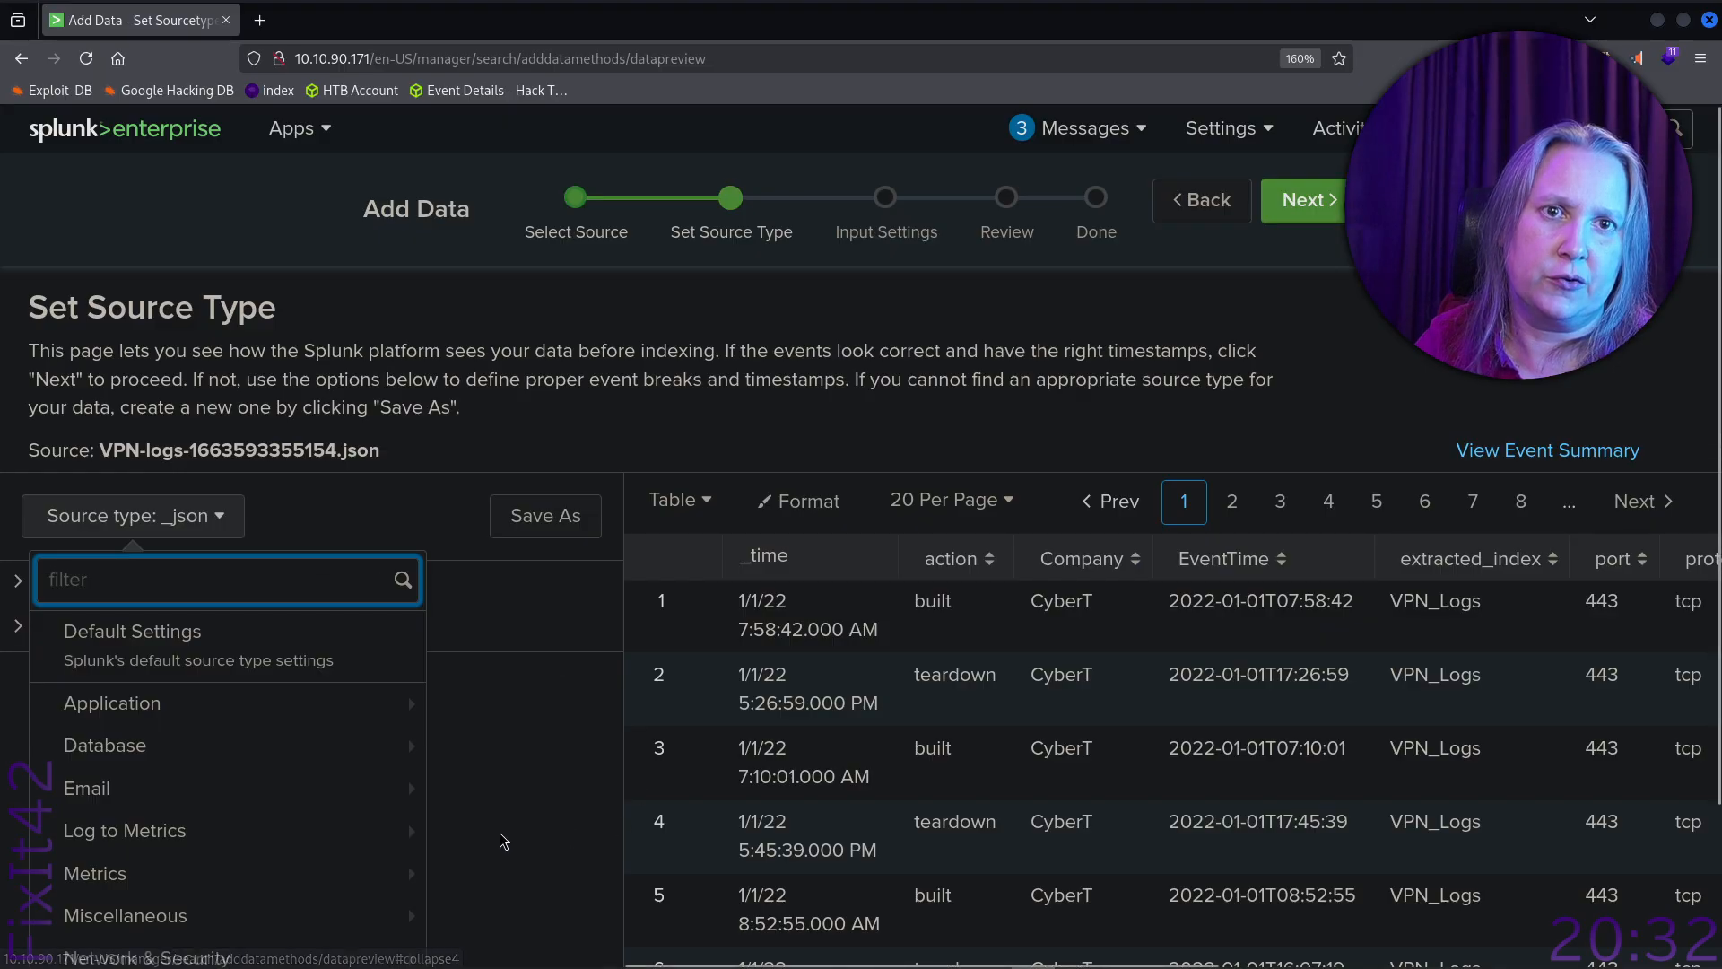
scroll(281, 764, down, 1)
scroll(280, 764, down, 2)
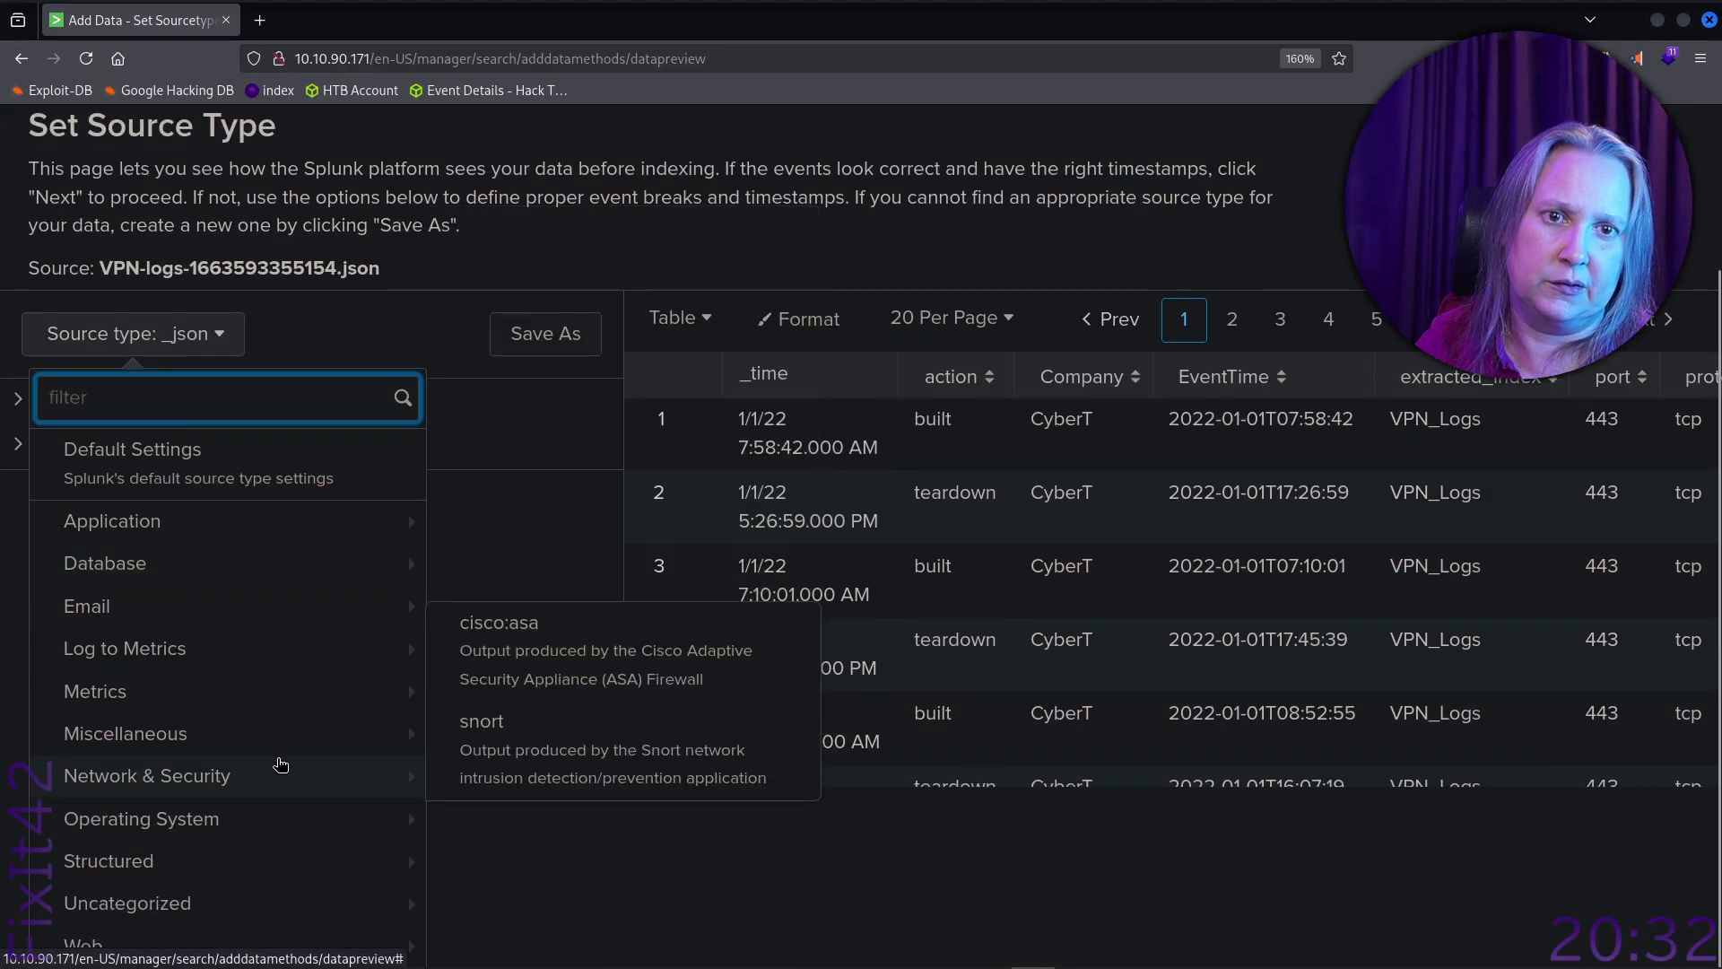
click(530, 892)
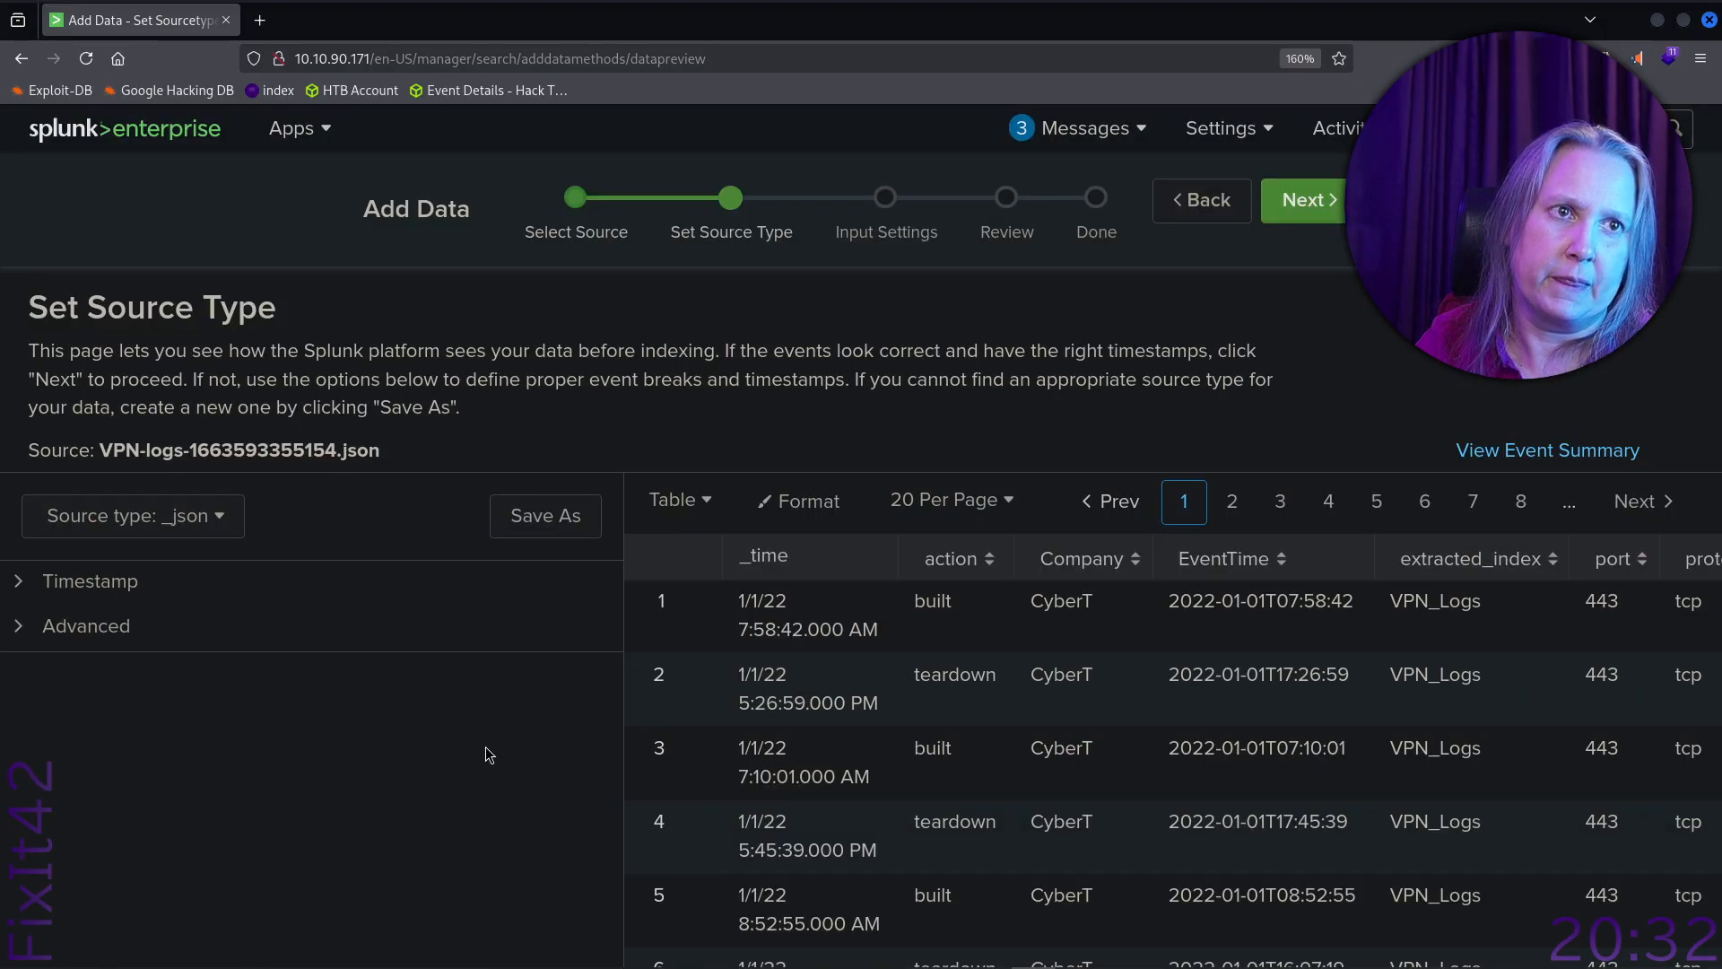
click(1317, 204)
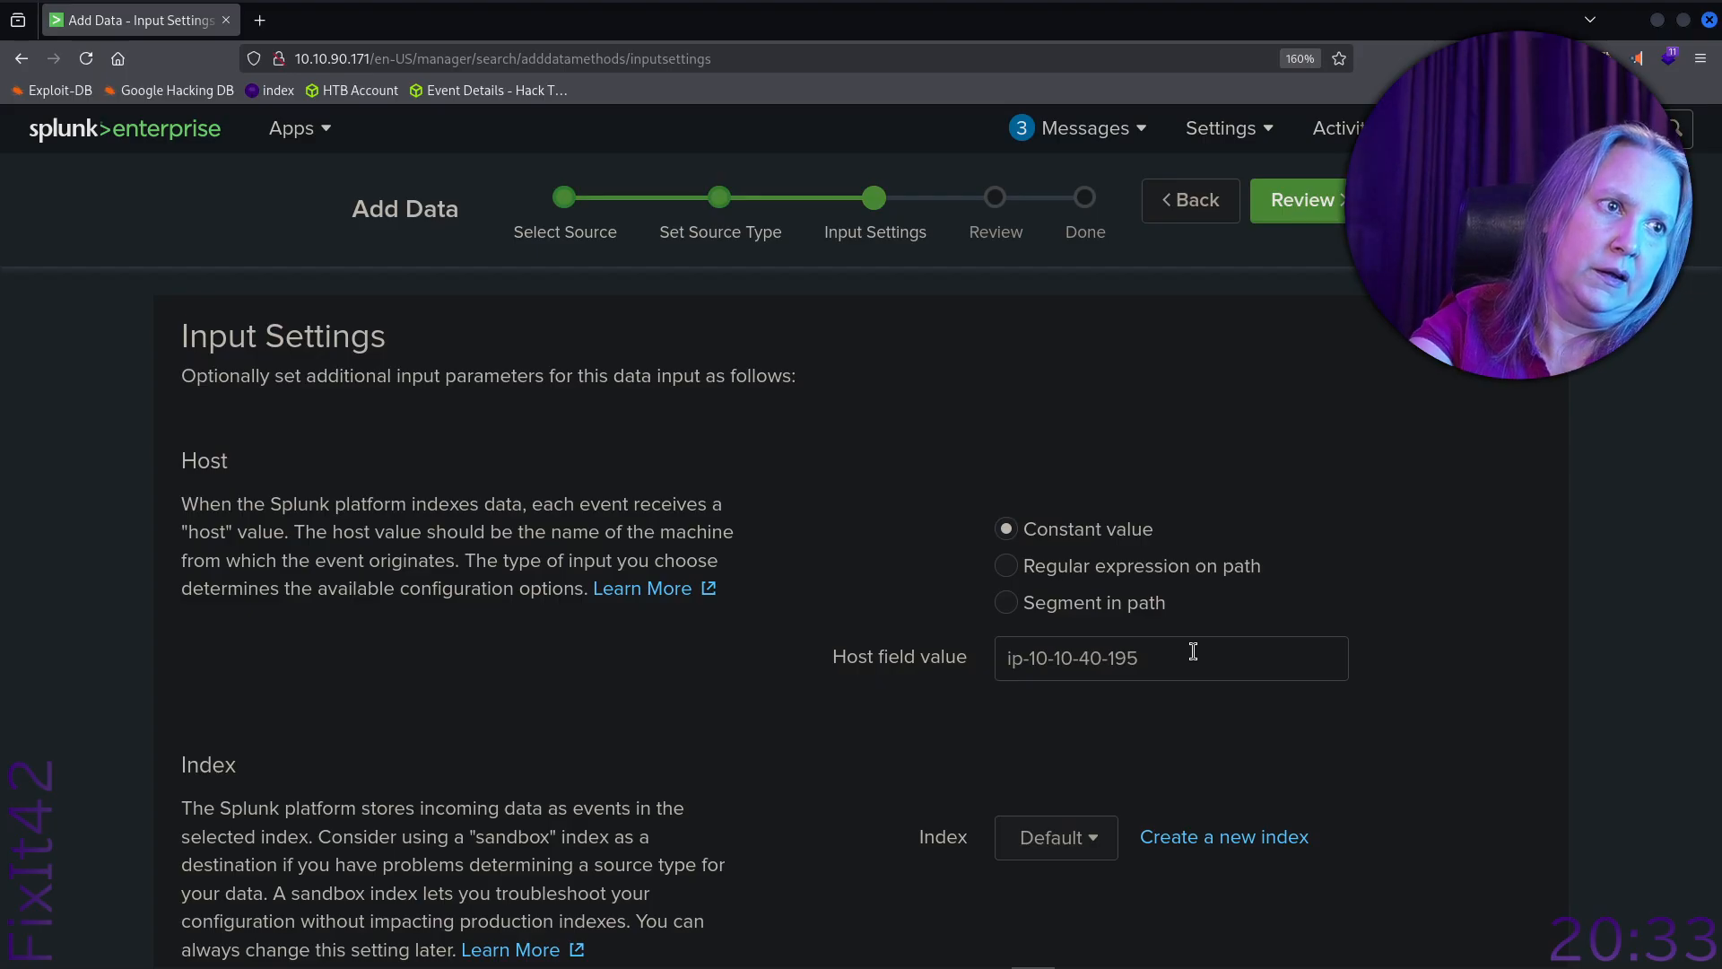
Set the host field value to vpn-data and look through the existing indexes.
drag(1238, 661, 712, 839)
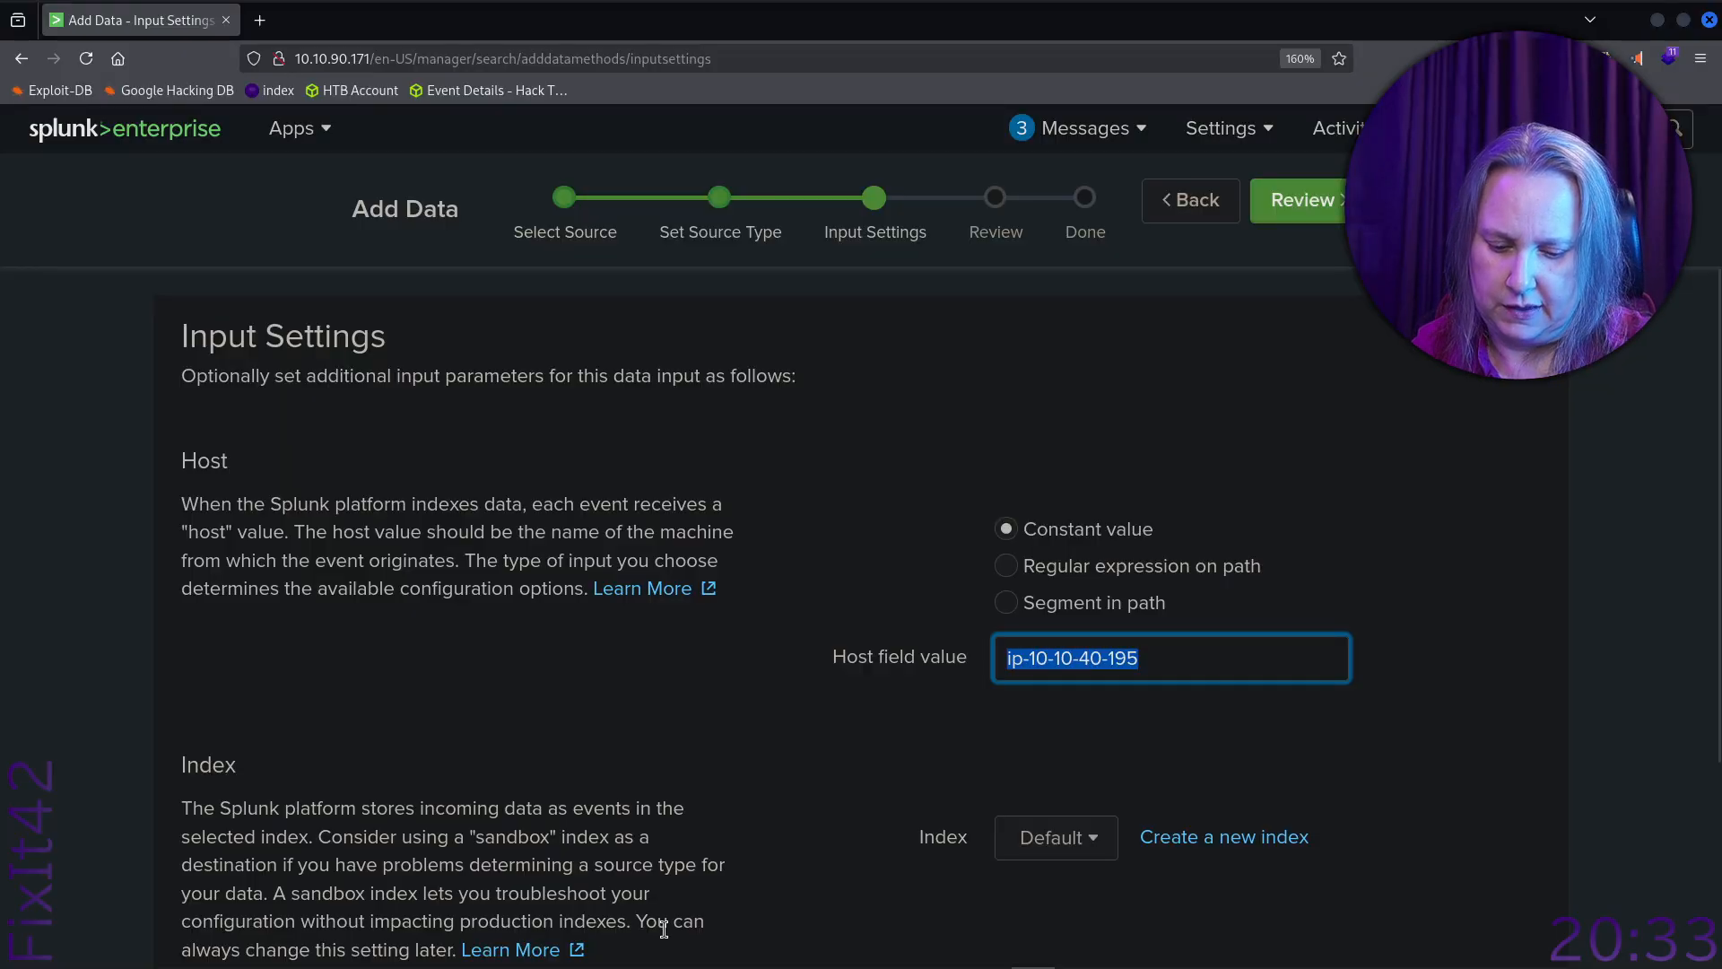
text(vpn-data)
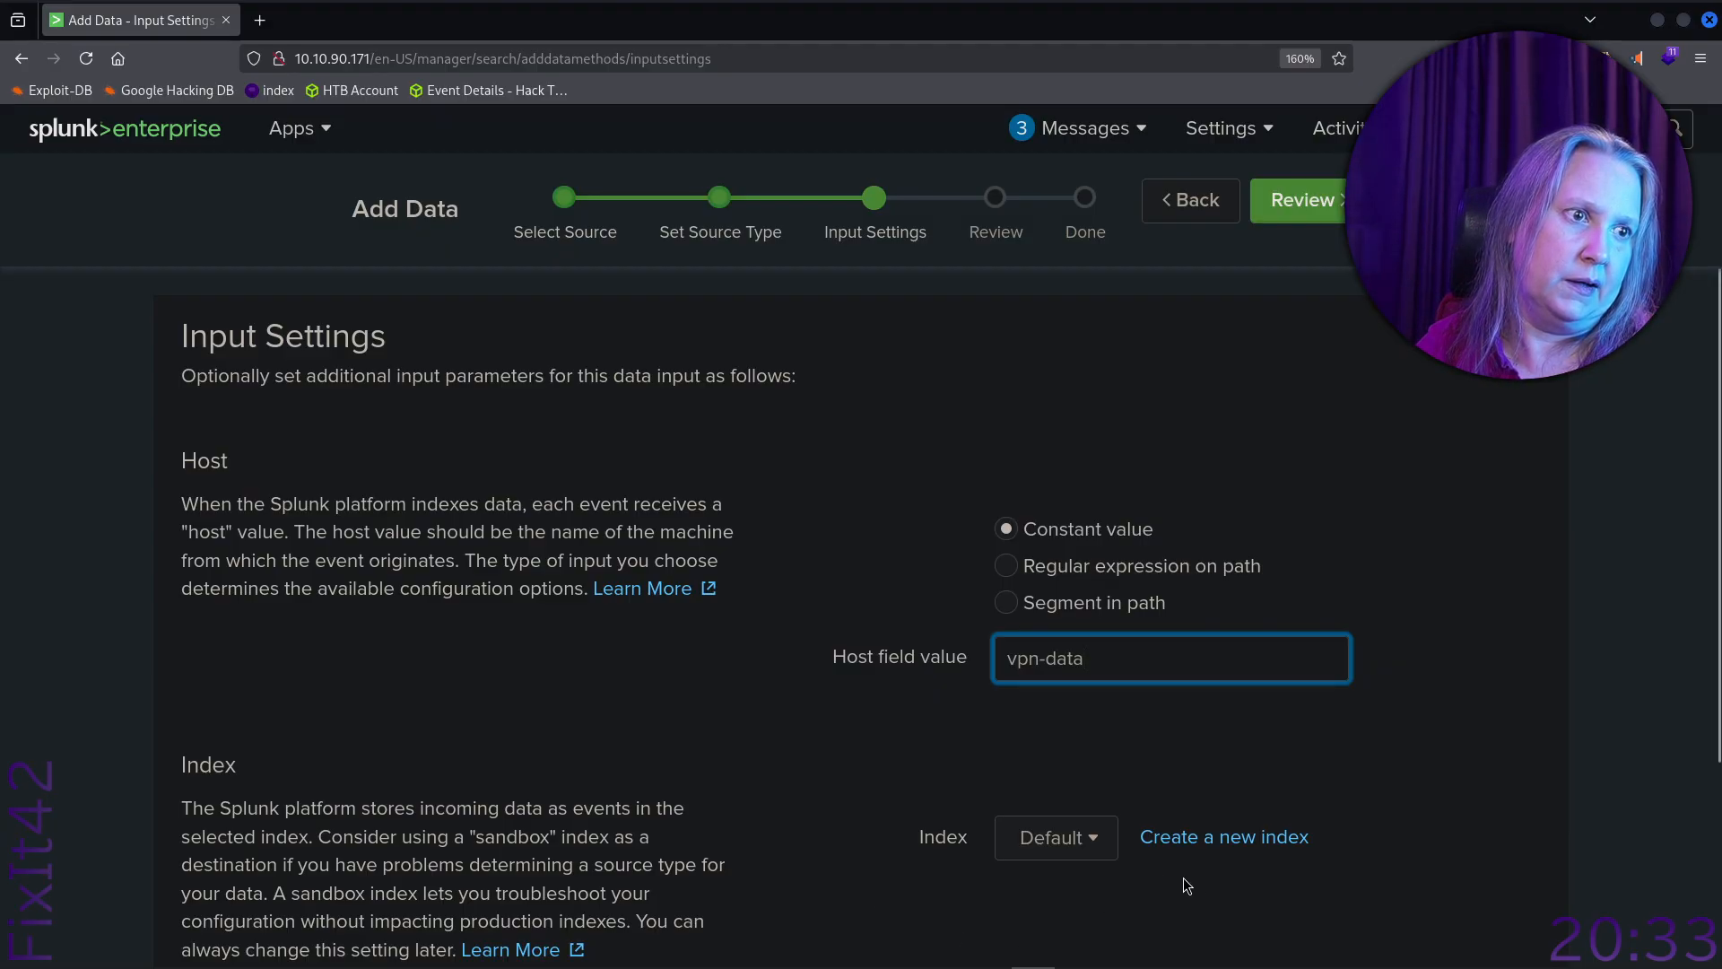
click(1107, 849)
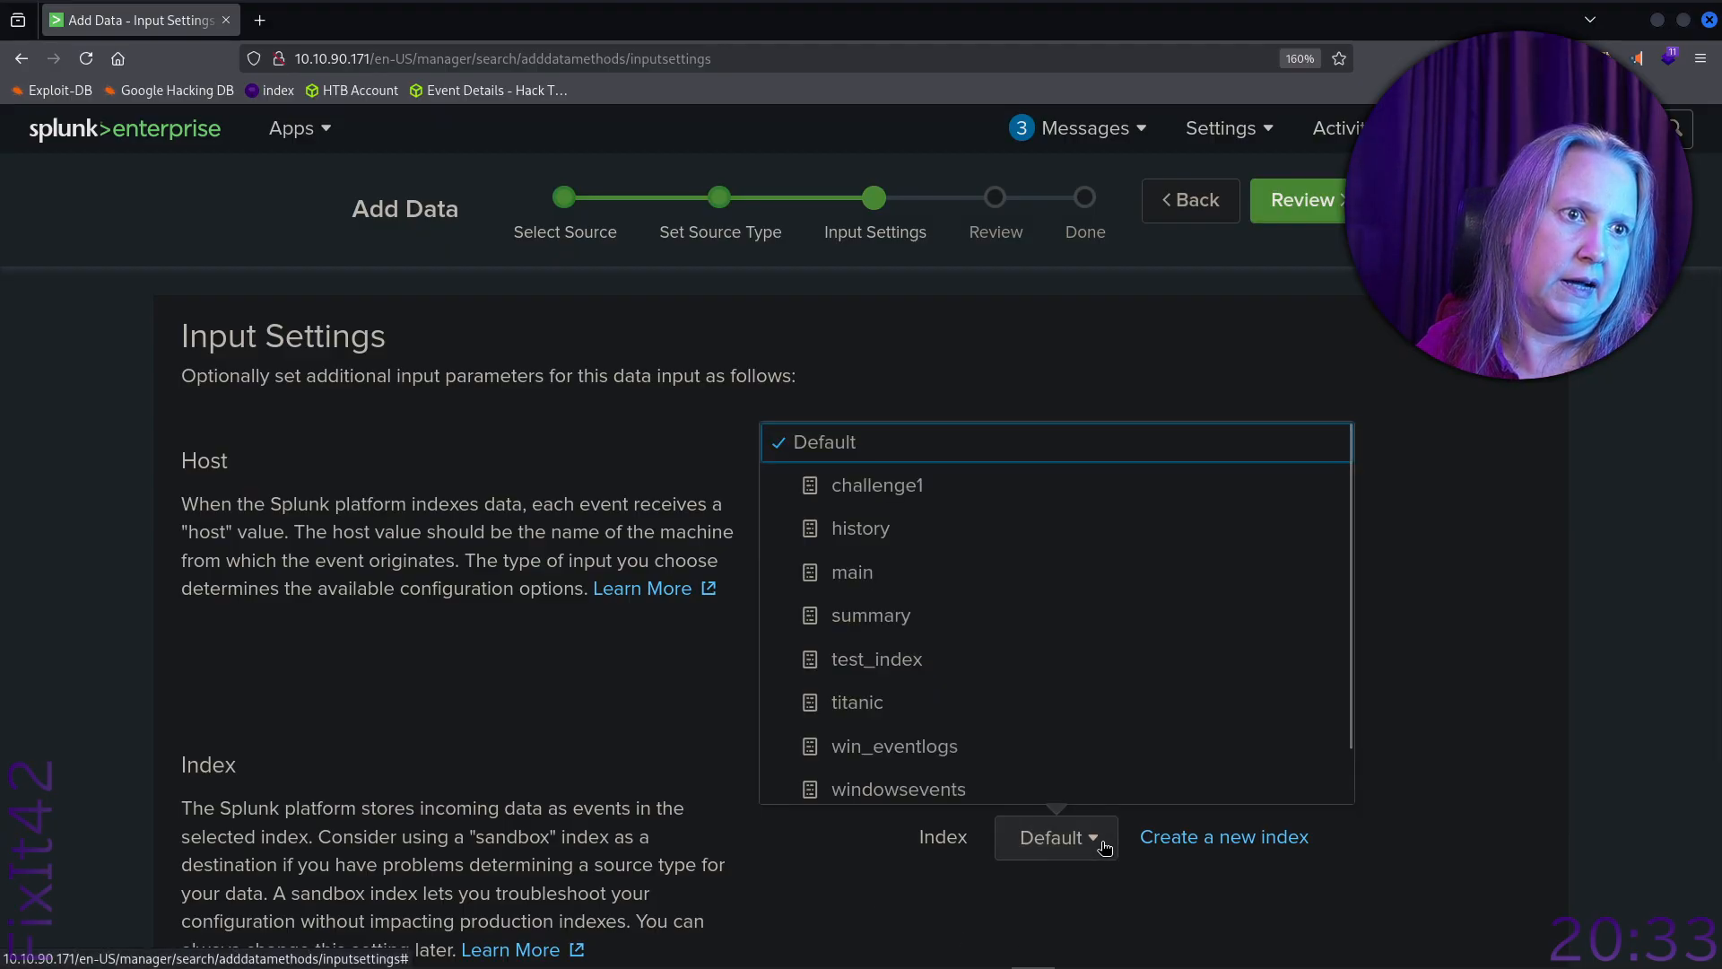
scroll(1051, 705, down, 1)
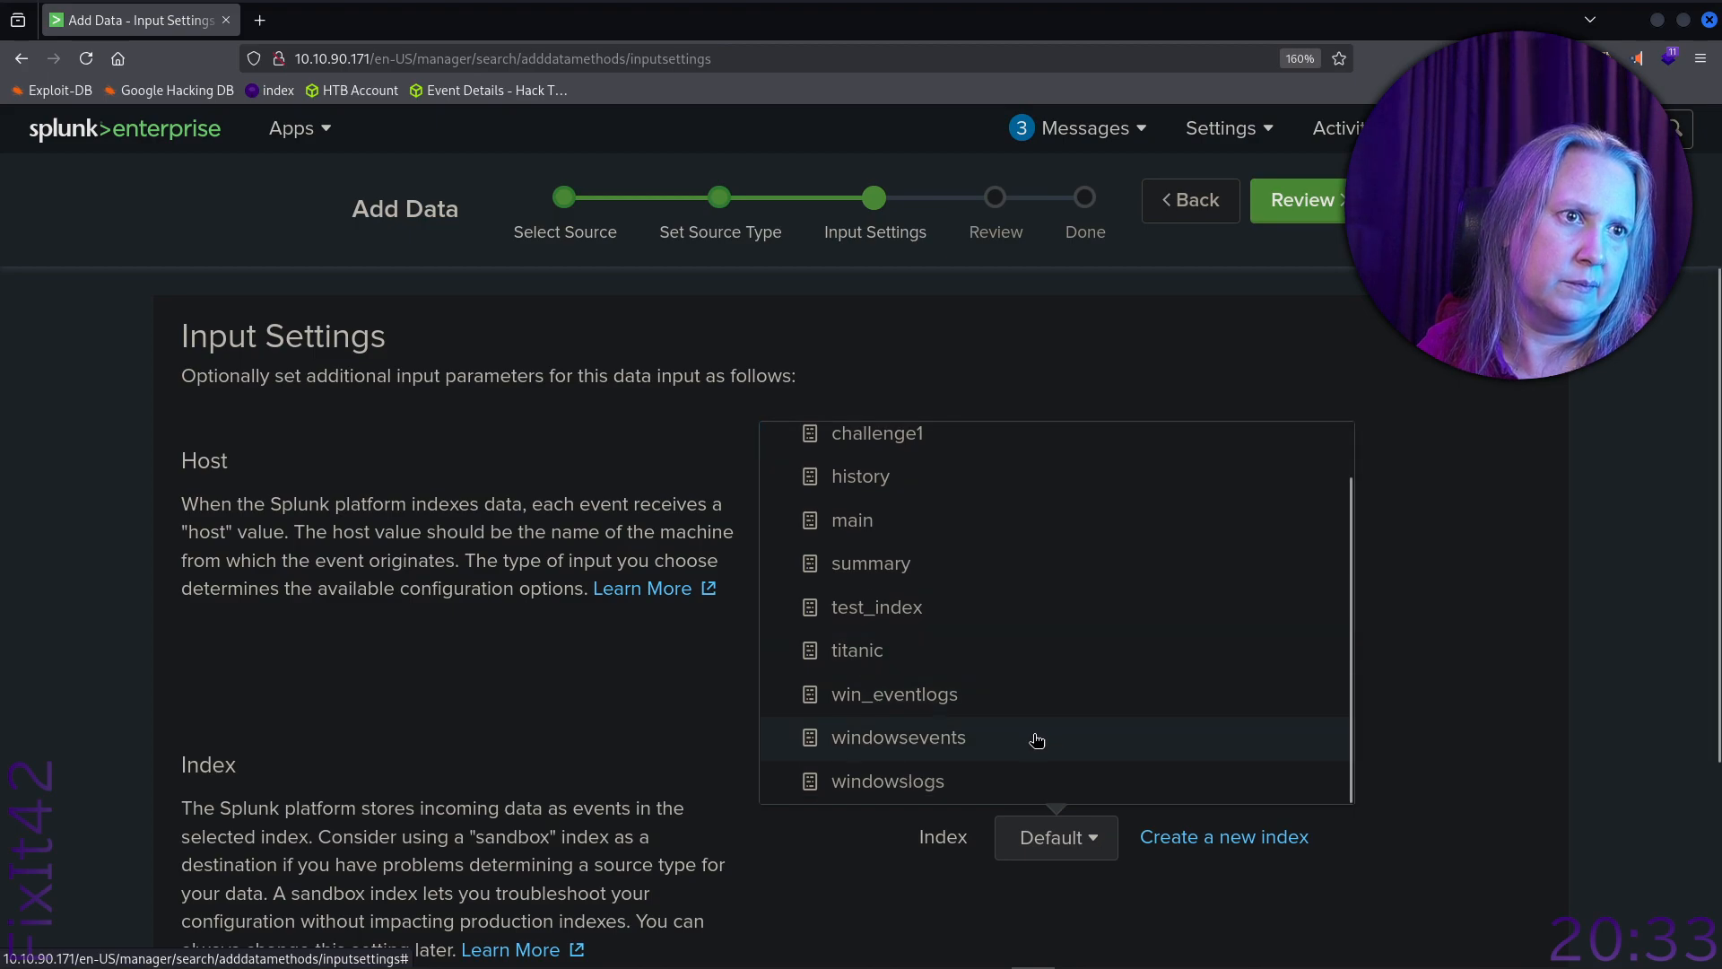
scroll(1040, 738, up, 1)
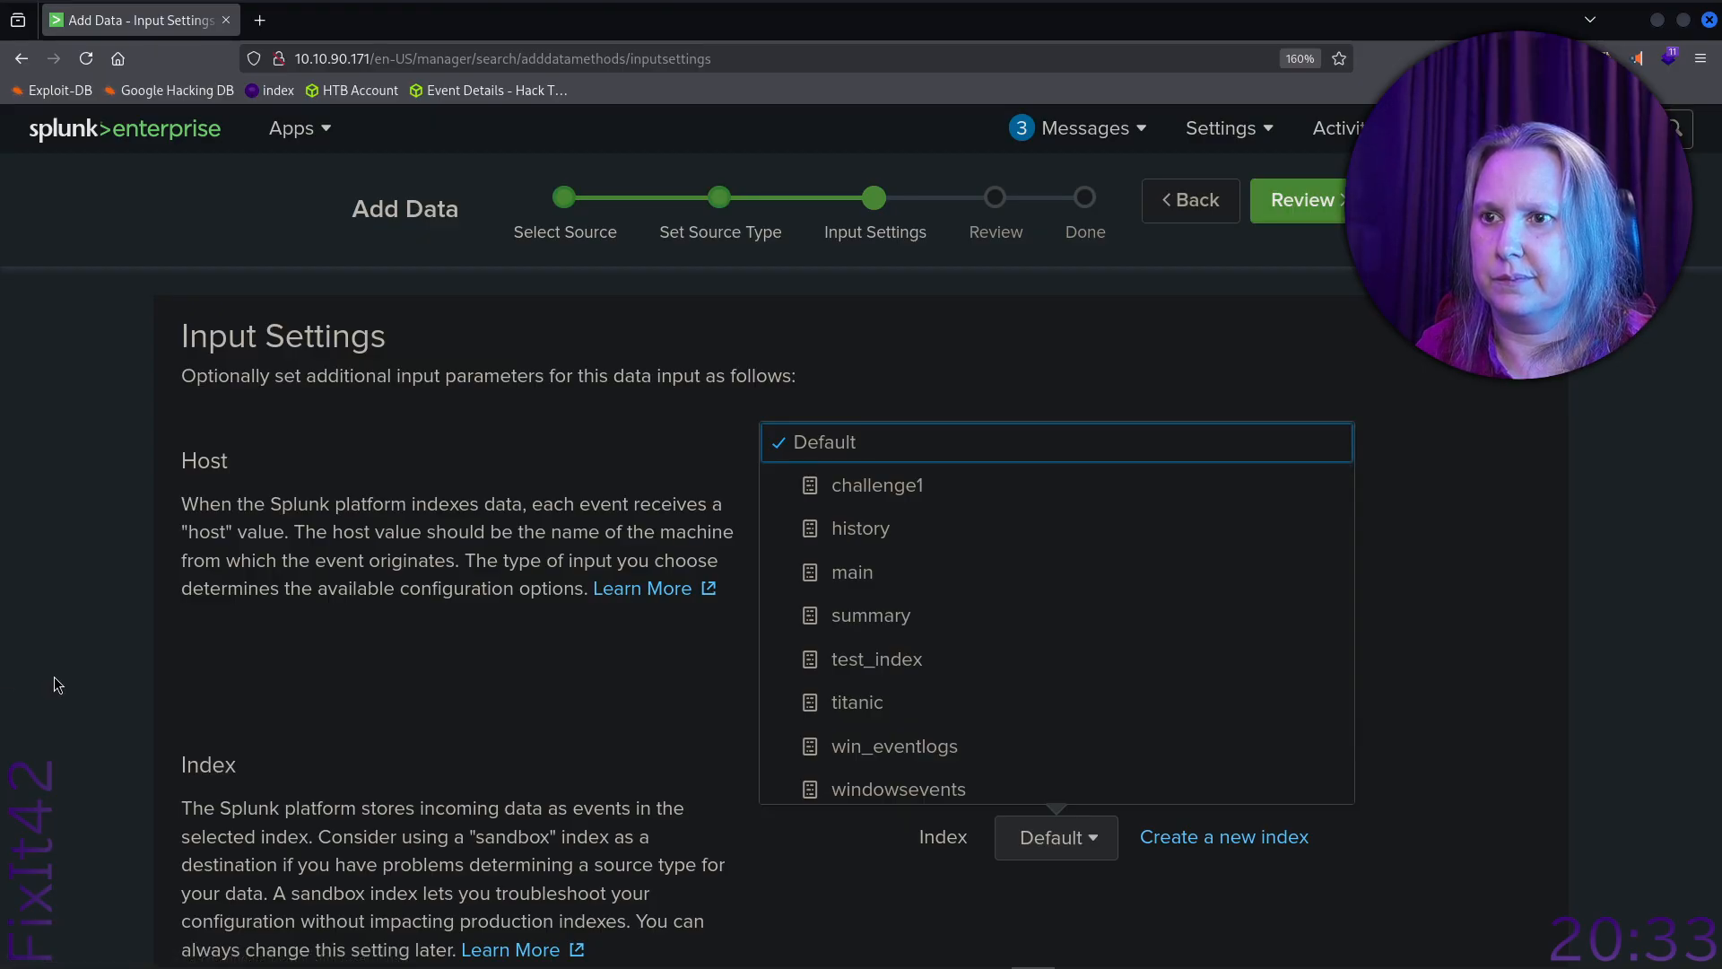
Start a new index named vpn-logs and look over its path and size settings.
click(1229, 843)
click(1229, 842)
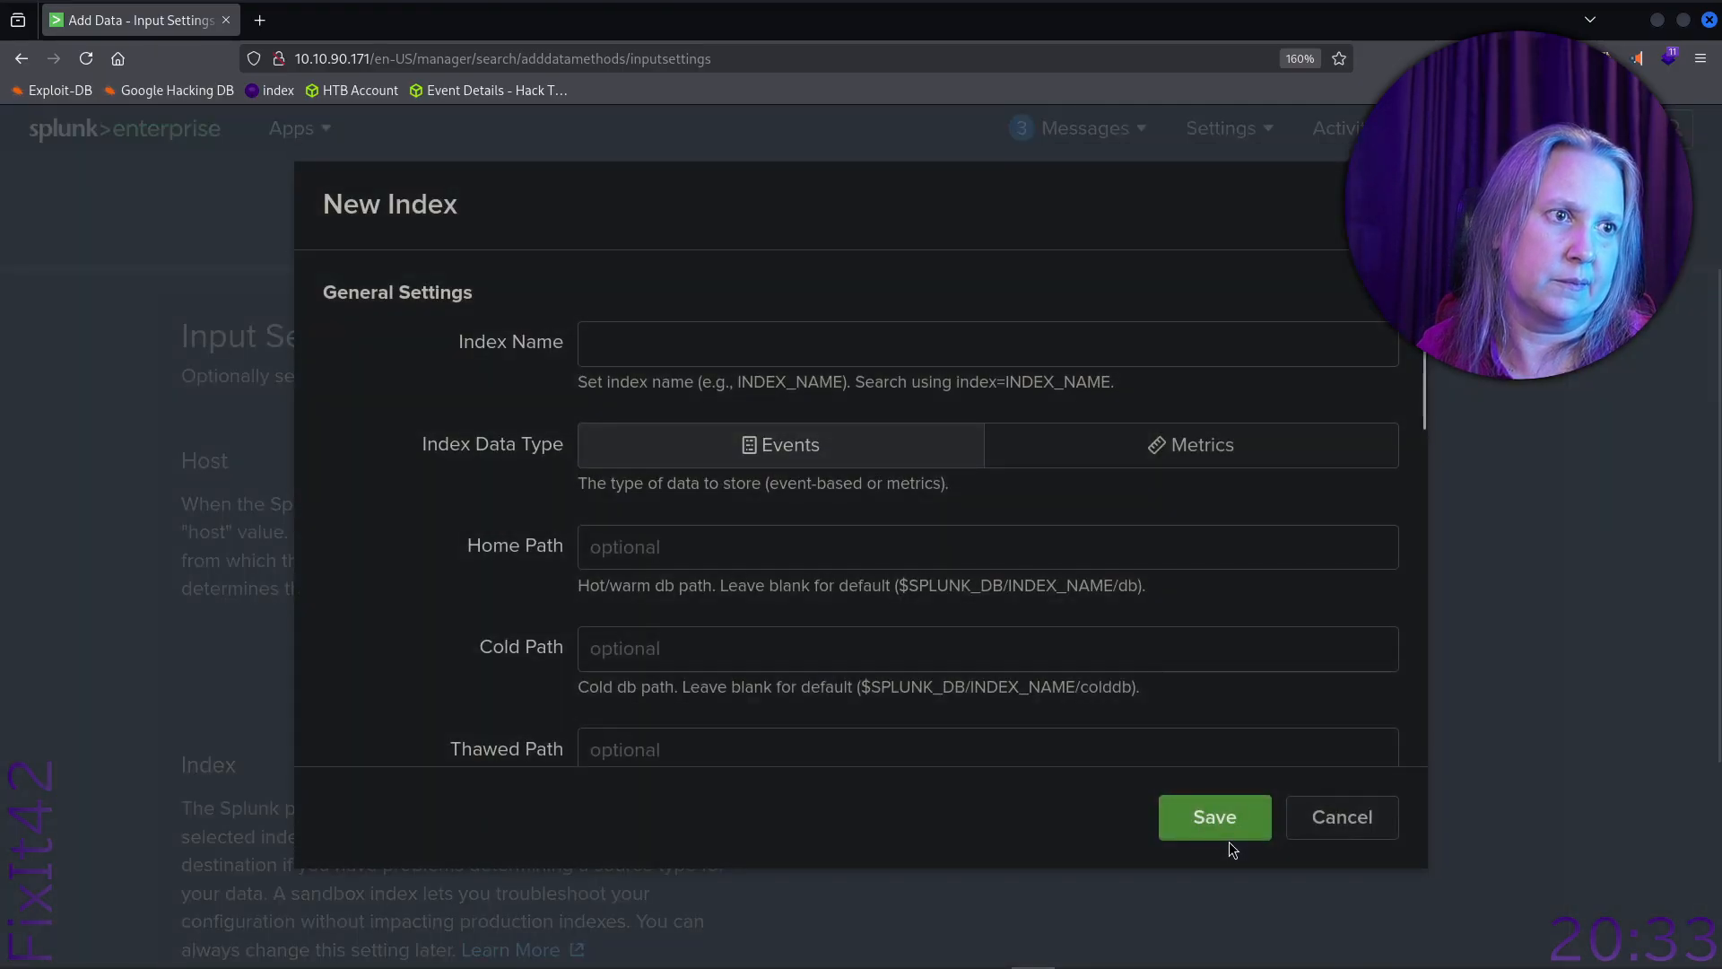
click(653, 349)
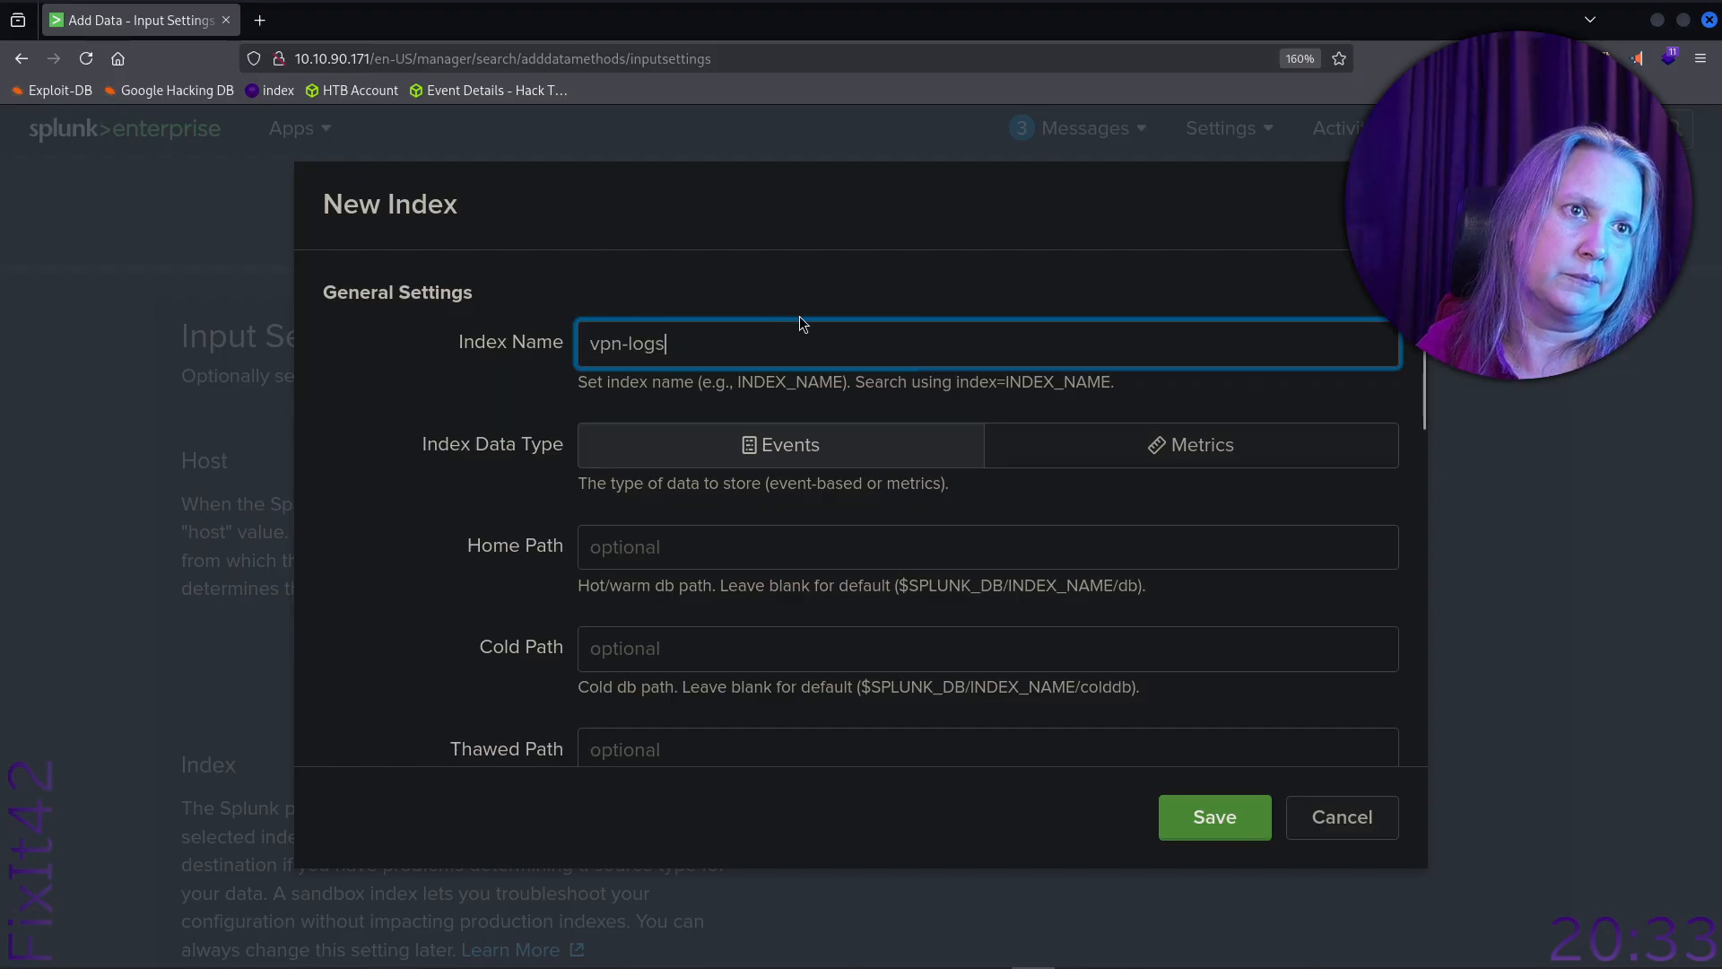
click(408, 523)
scroll(408, 522, down, 3)
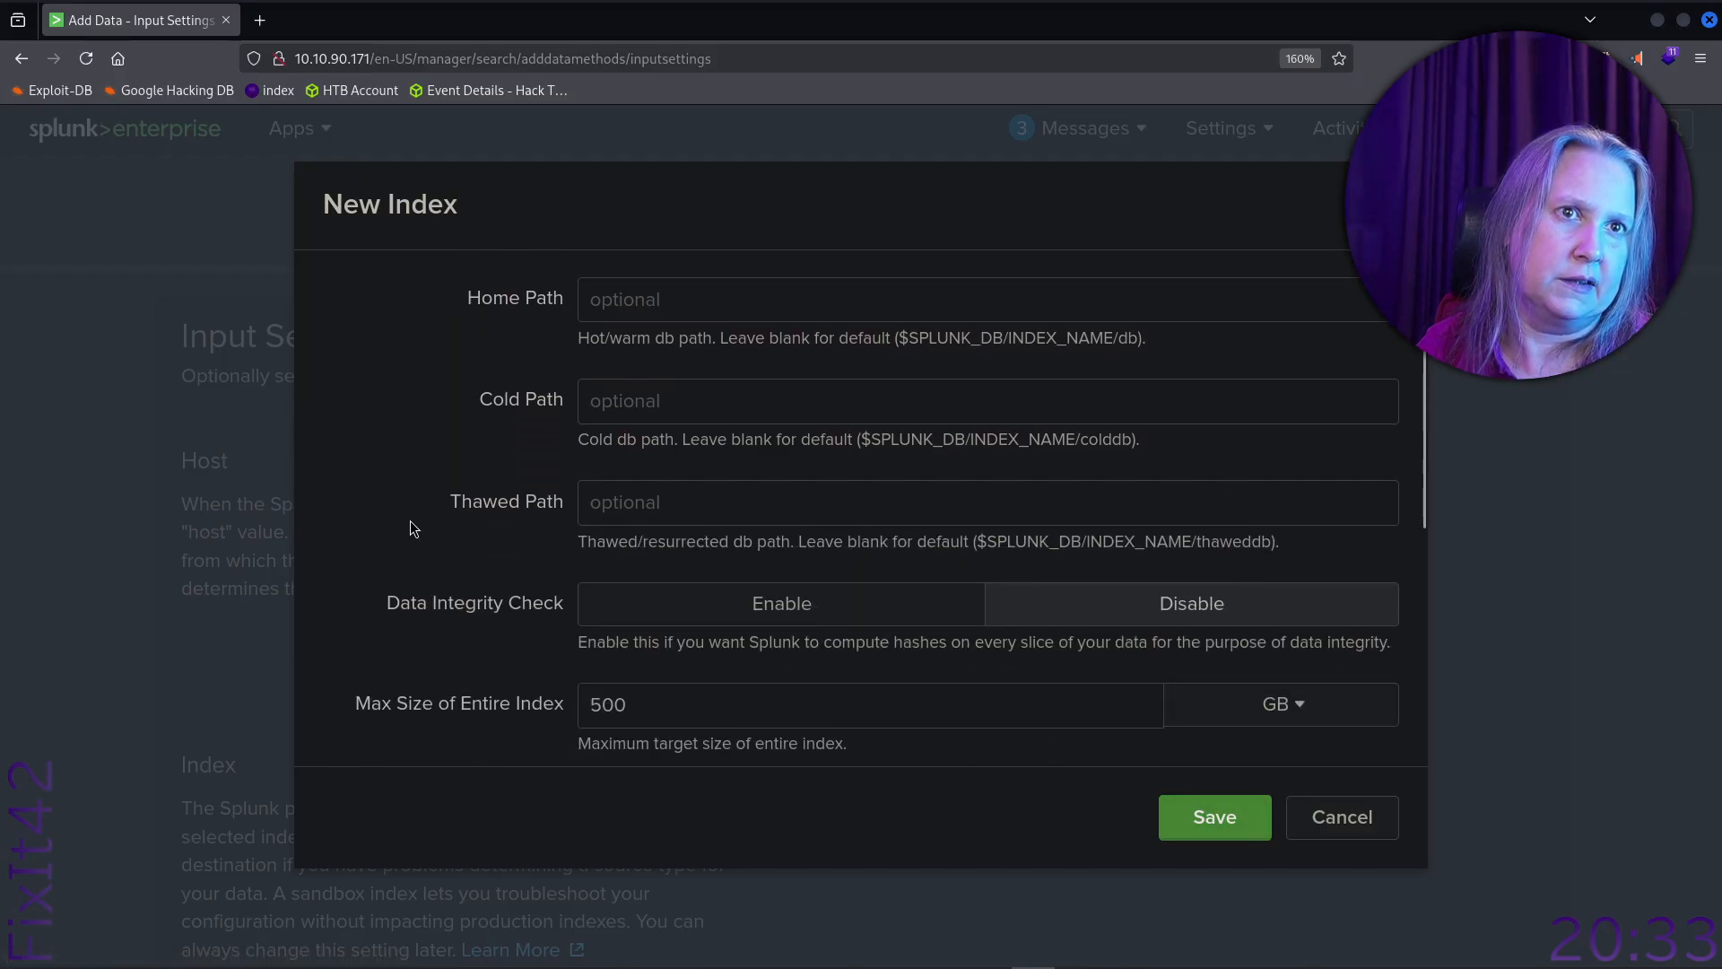
scroll(426, 466, up, 2)
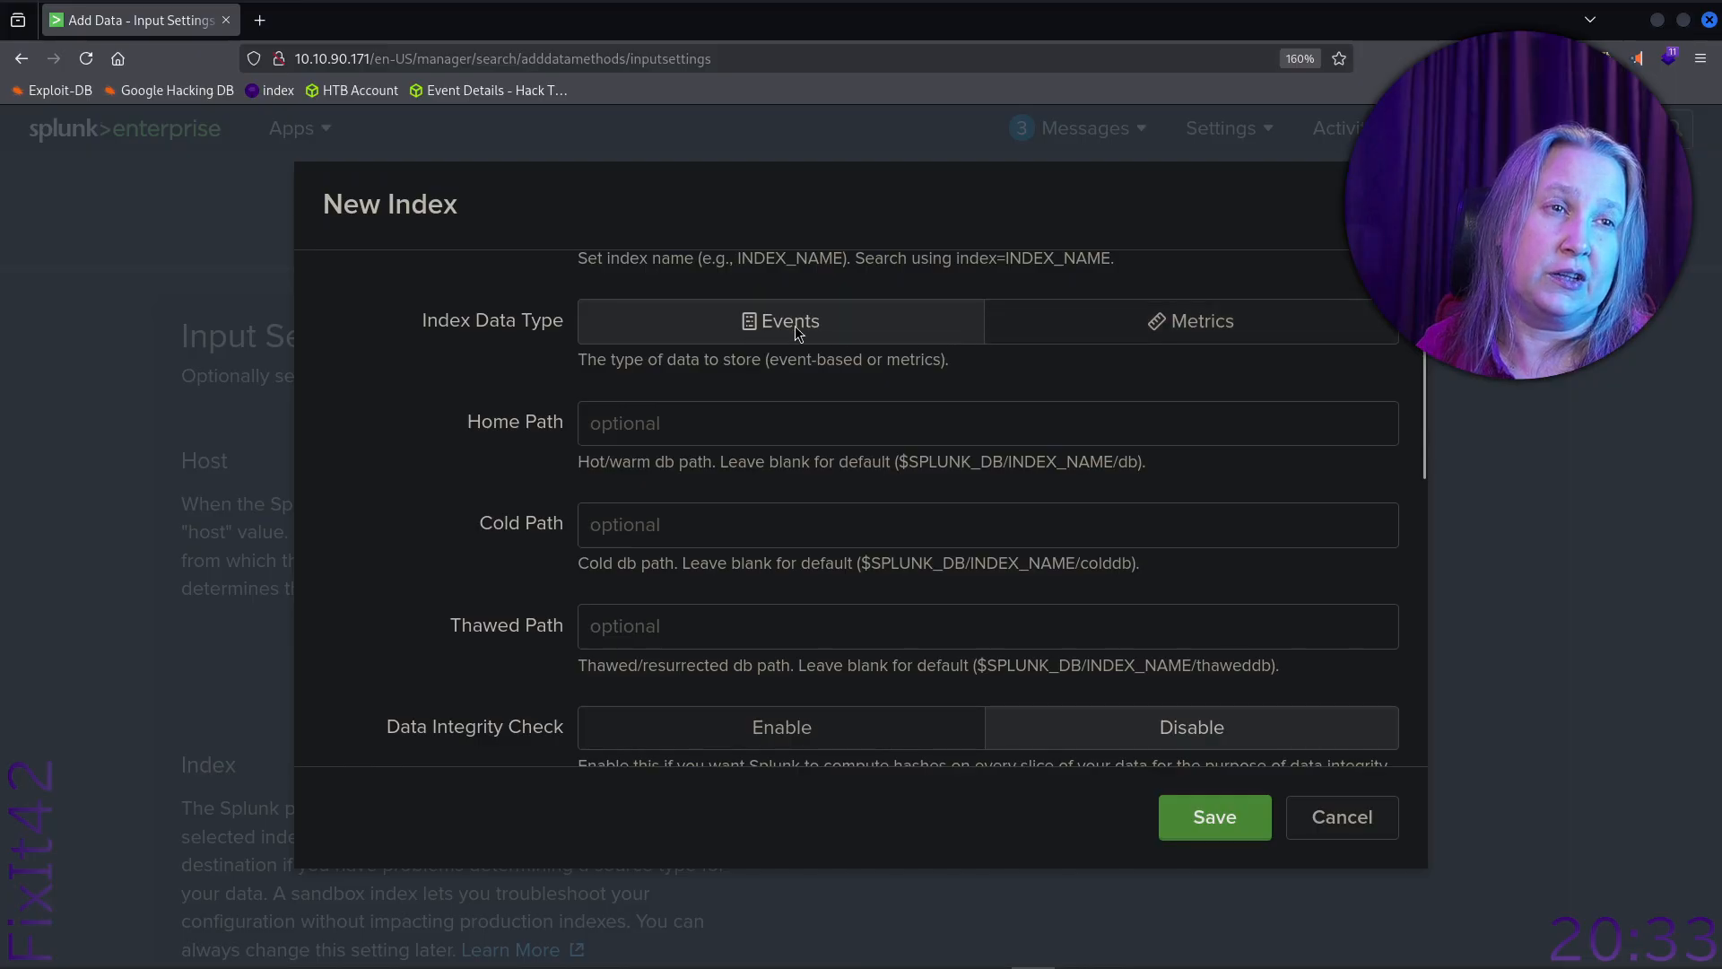
Compare the settings offered for the Metrics and Events index data types, ending on Events.
click(1133, 328)
click(881, 325)
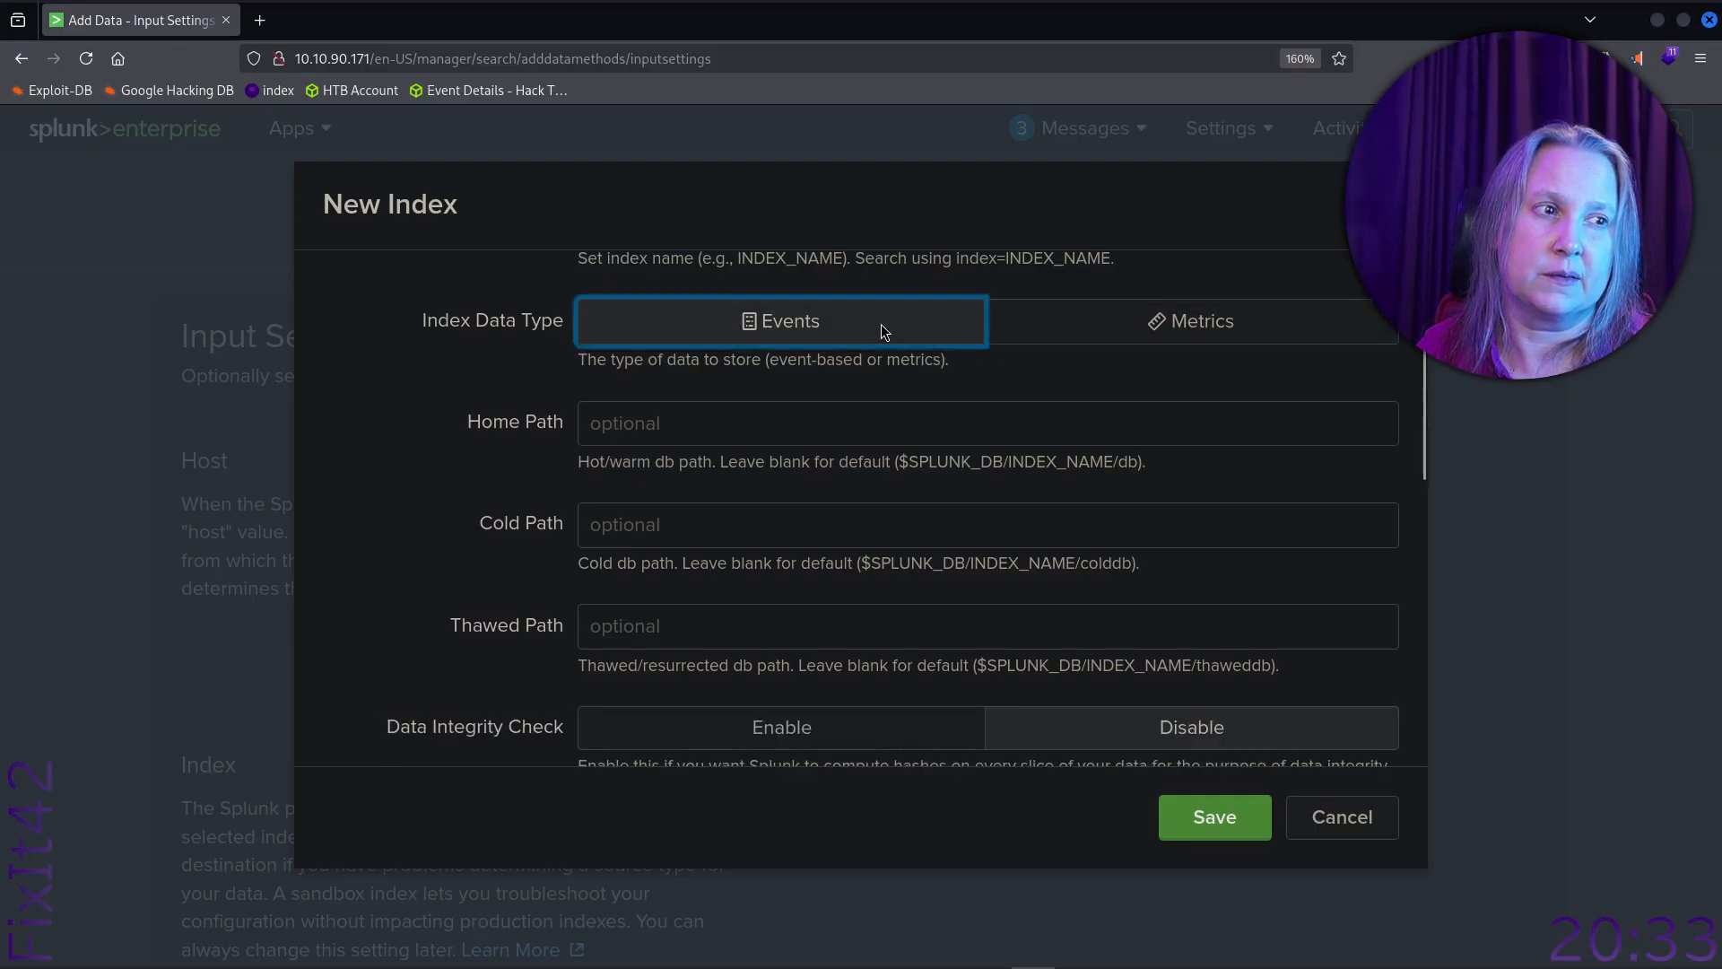
click(1105, 325)
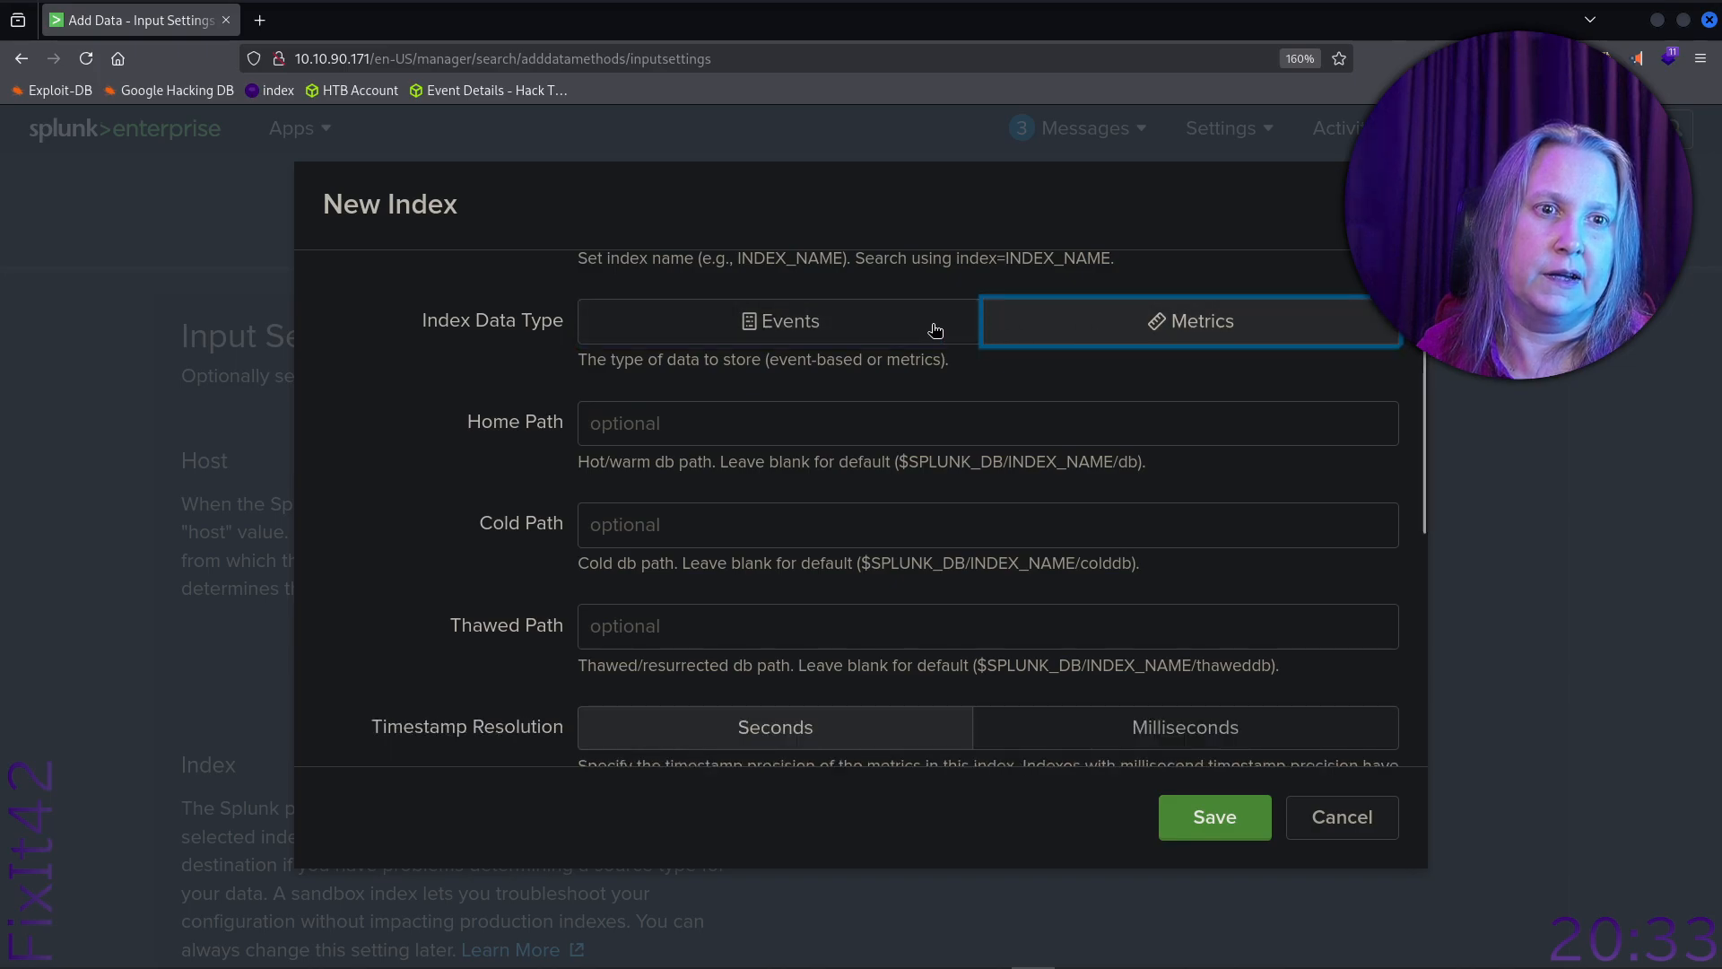
click(855, 324)
click(1166, 328)
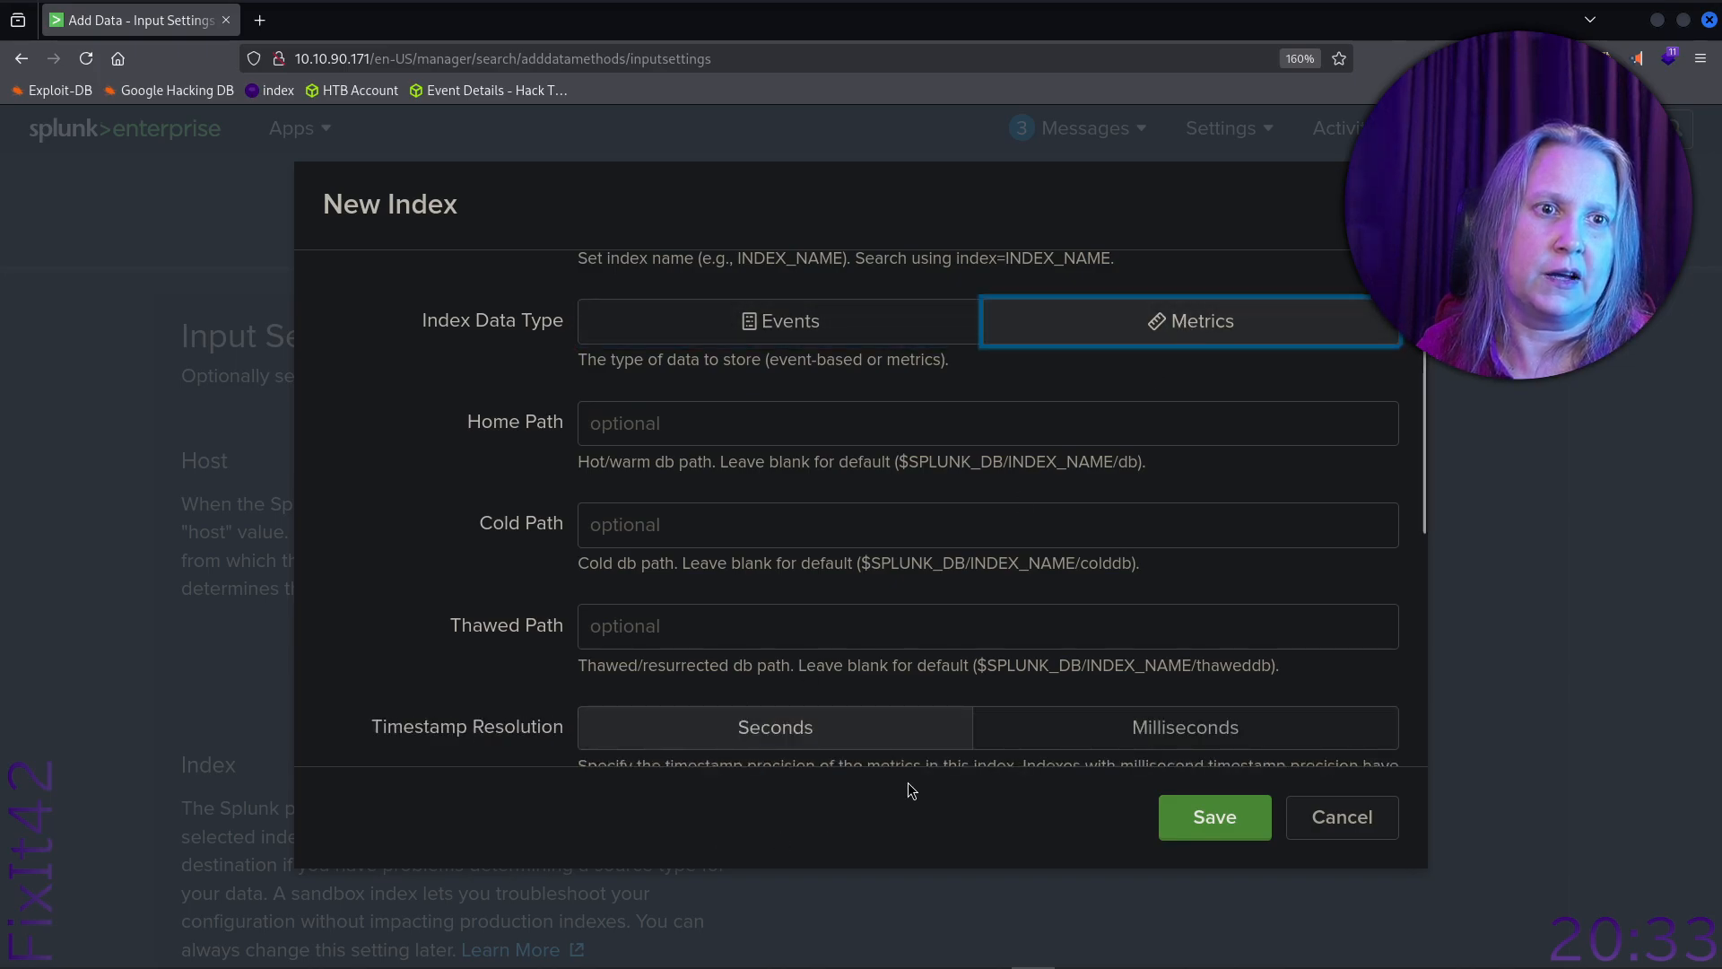
click(773, 334)
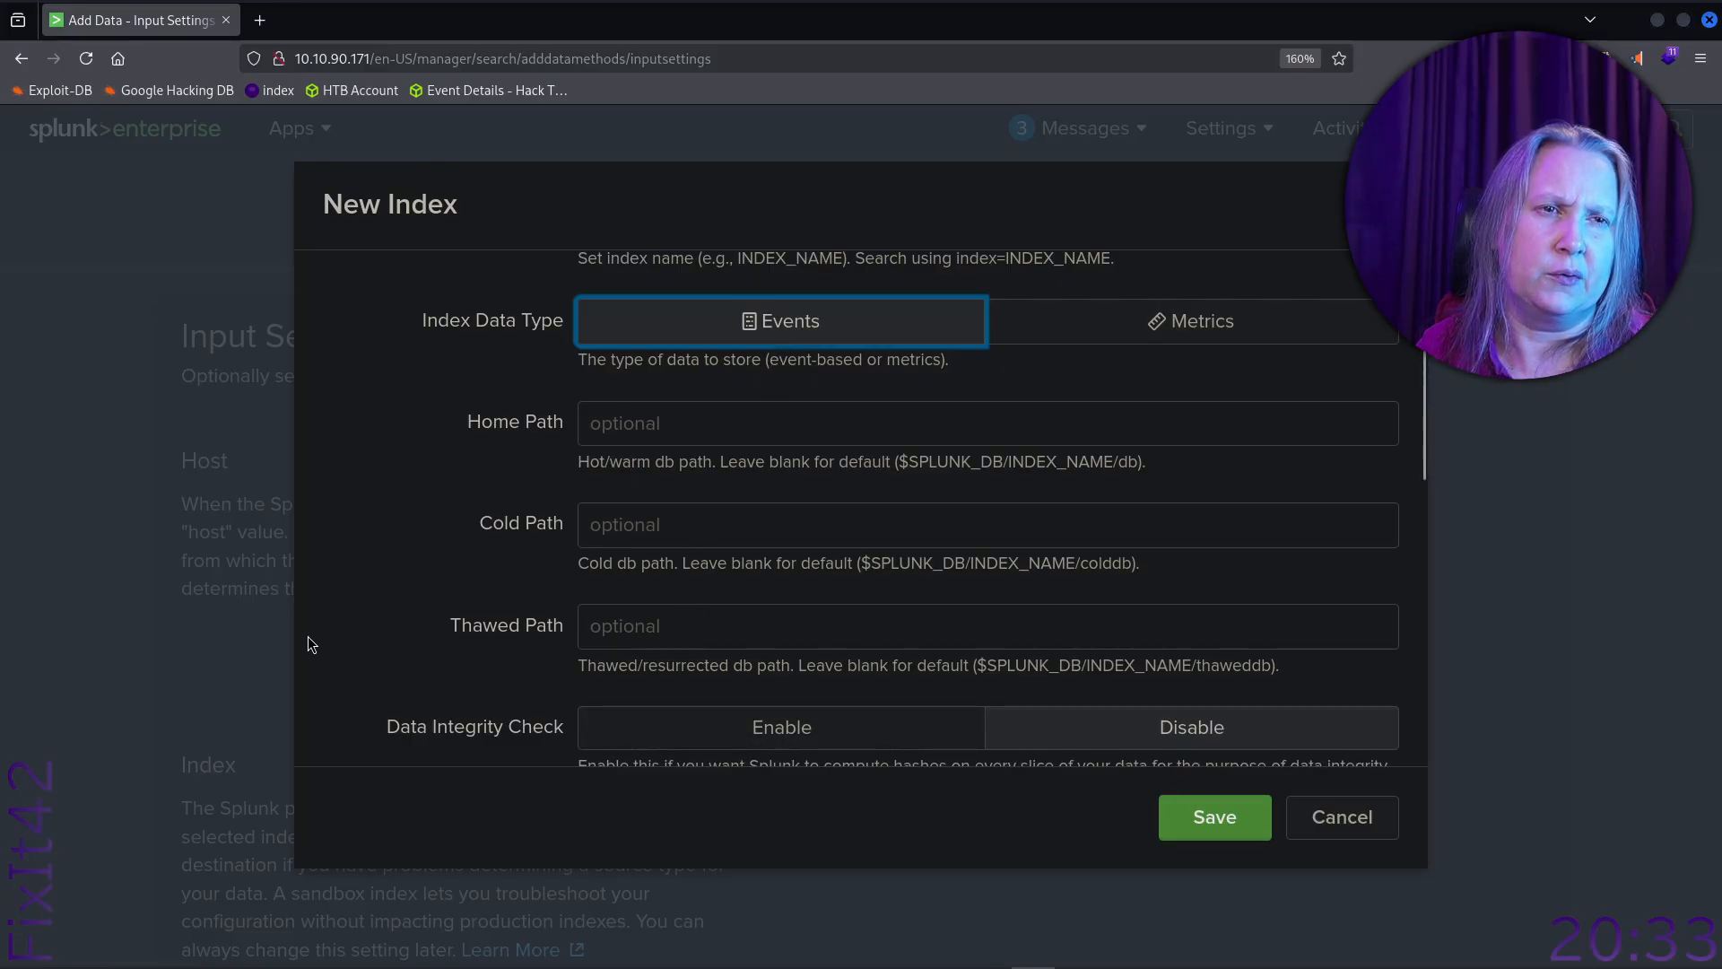
Look over the remaining index settings, save the vpn-logs index, and check the host and index on the Input Settings page.
scroll(321, 630, down, 5)
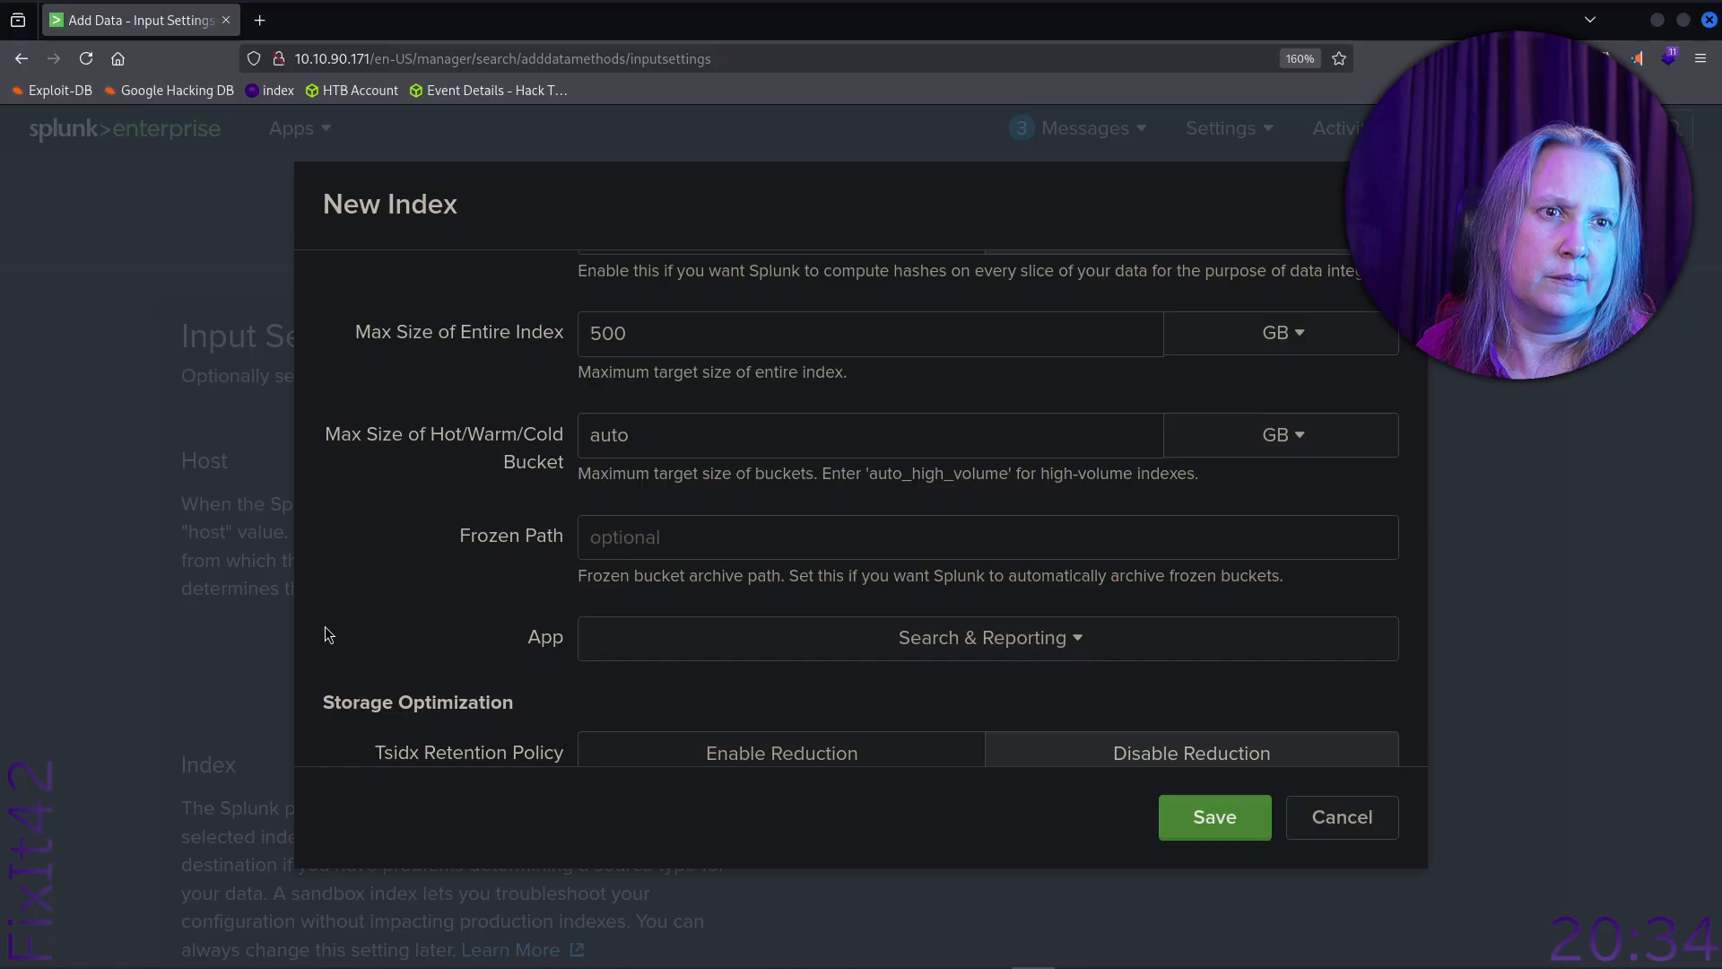
scroll(324, 627, down, 2)
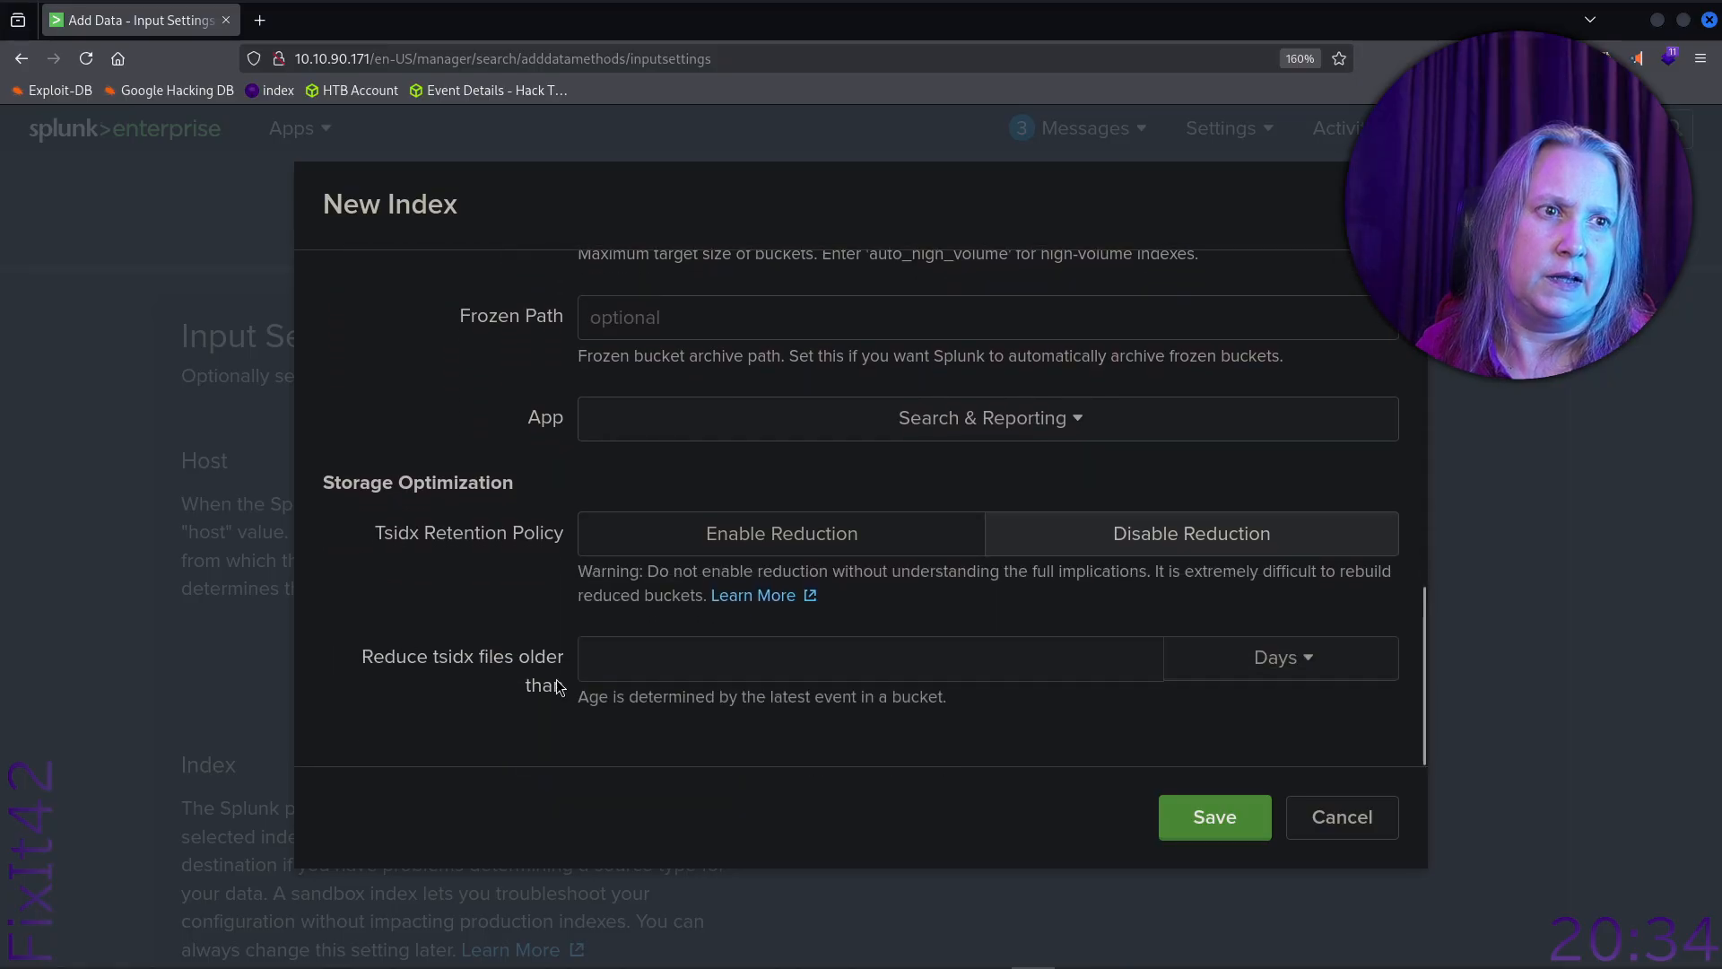
click(1229, 814)
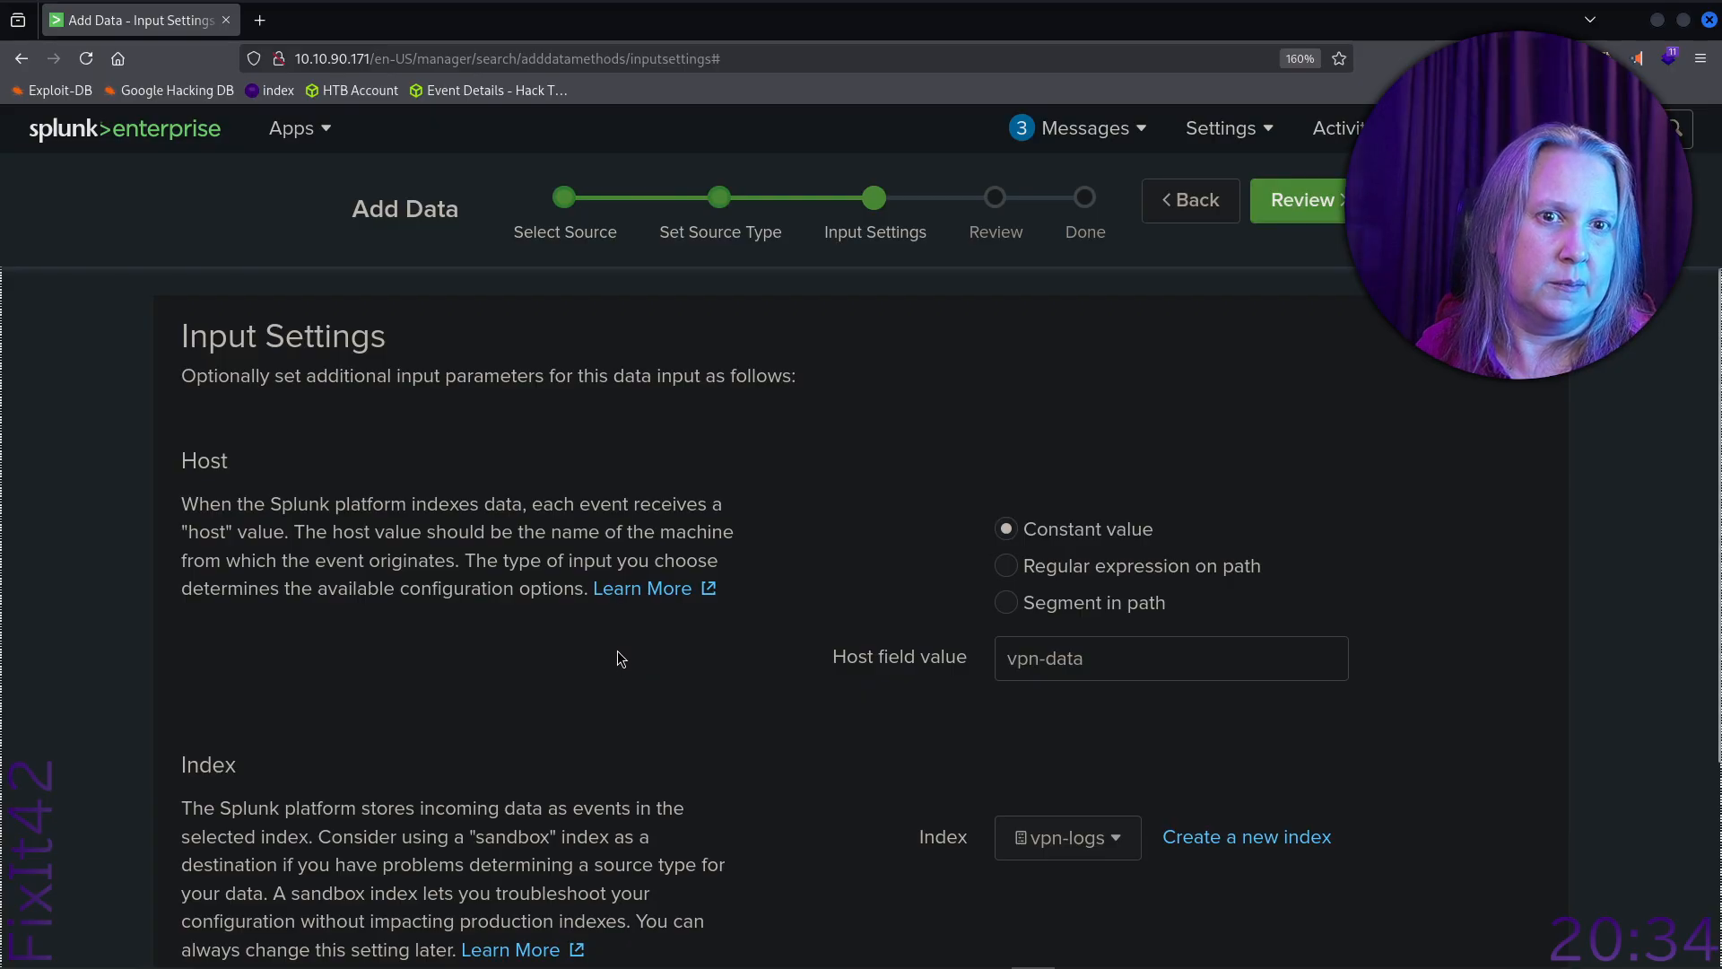
scroll(617, 659, down, 3)
scroll(592, 646, up, 3)
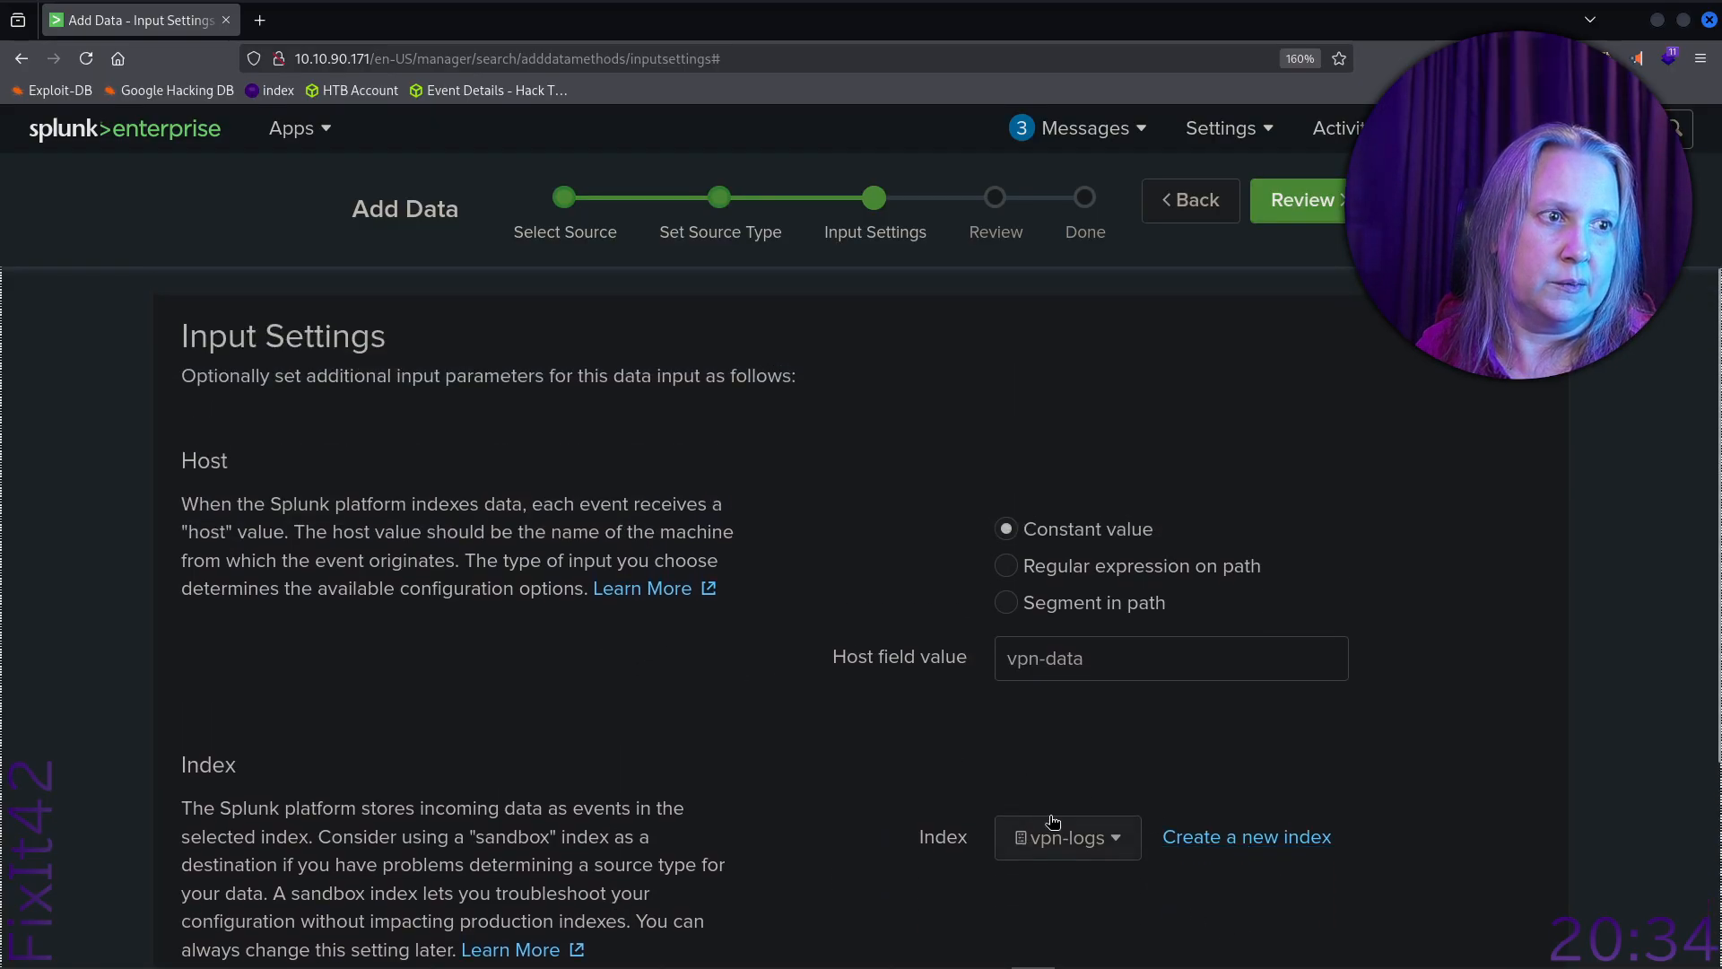
scroll(681, 778, down, 3)
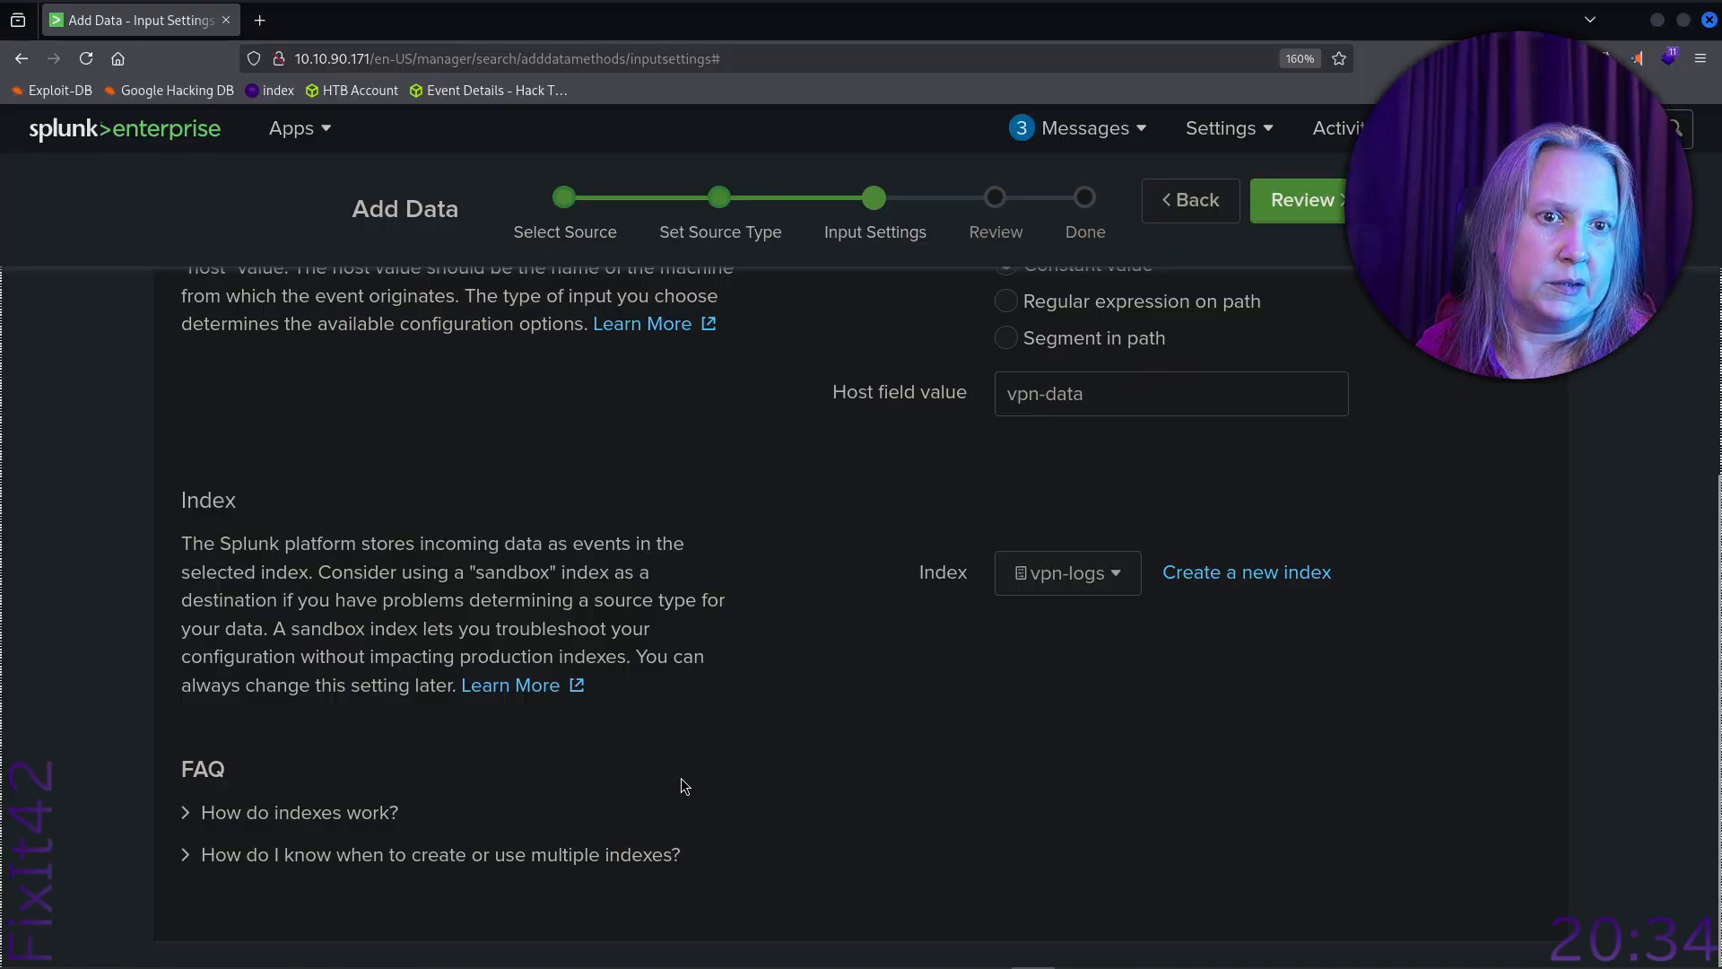
scroll(681, 777, up, 3)
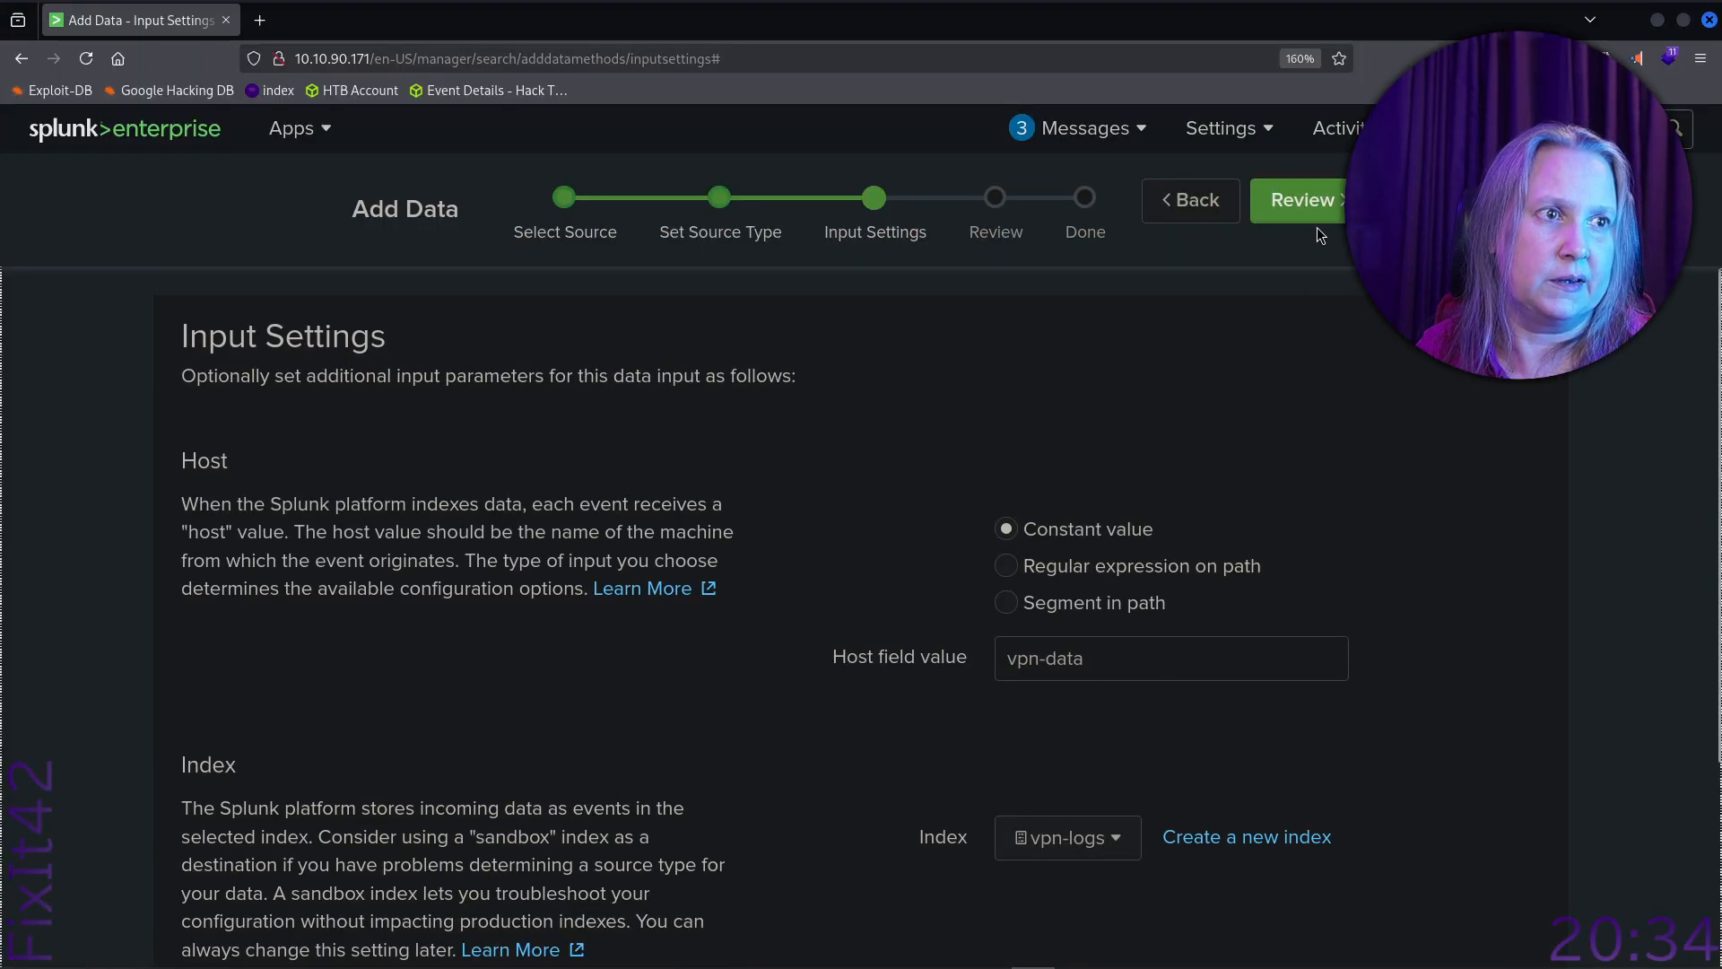
Review and submit the VPN logs upload, and start searching the uploaded data.
click(1326, 199)
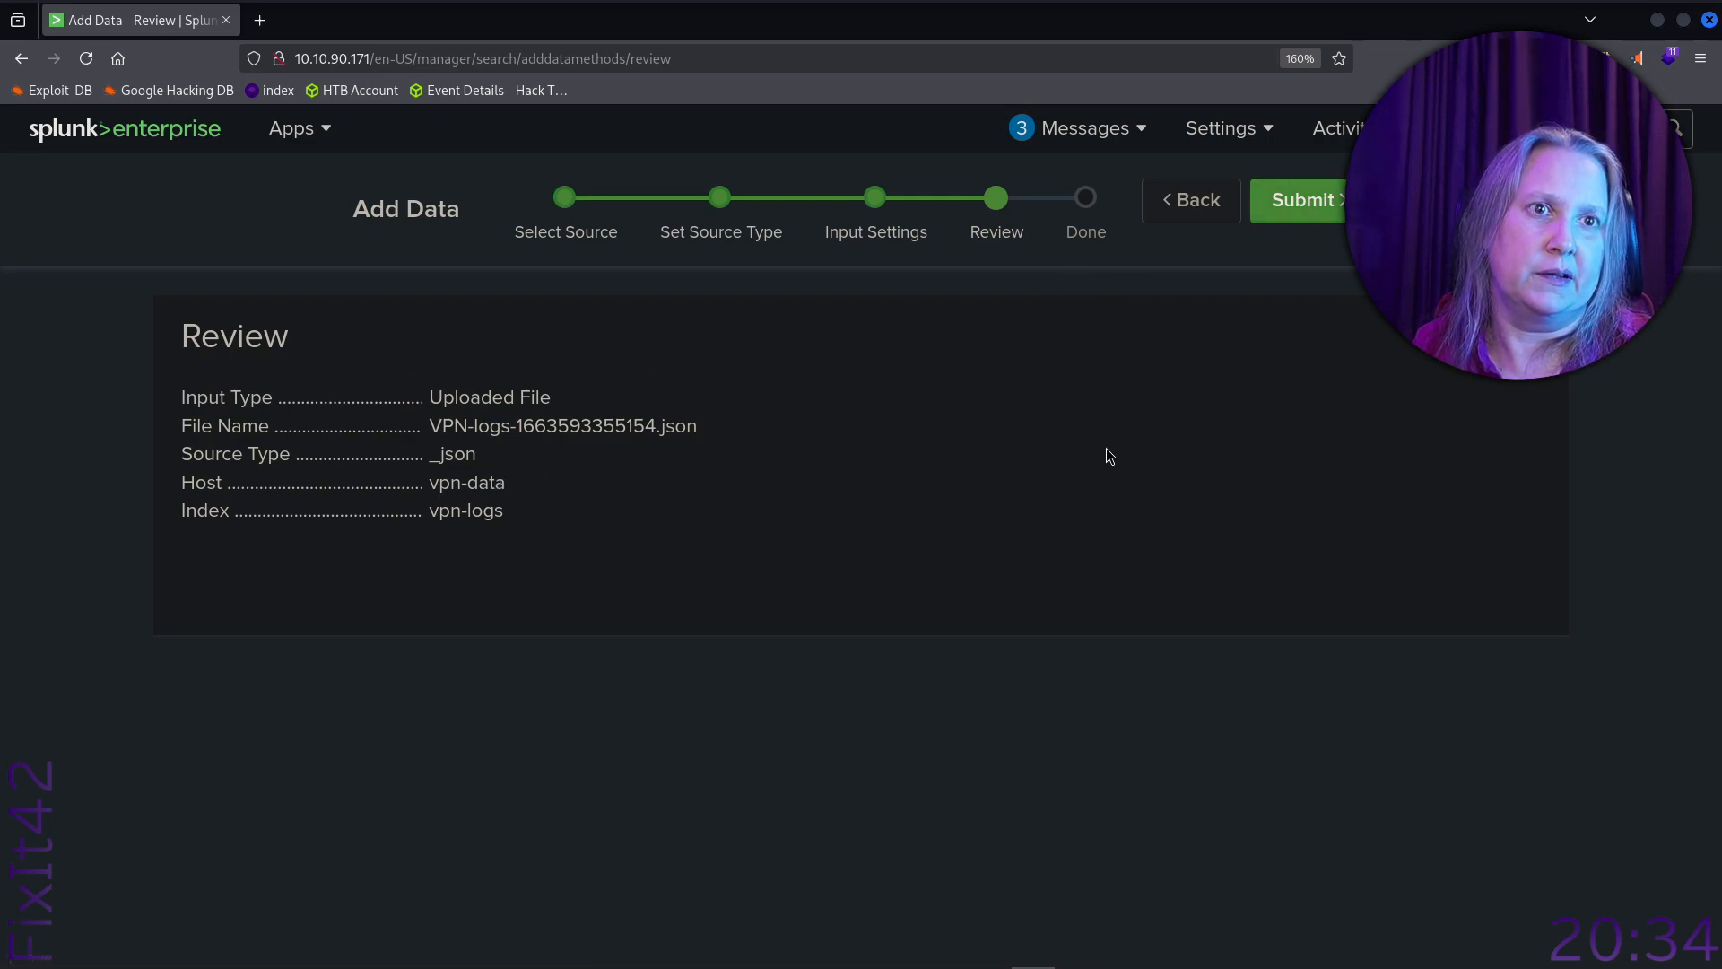
click(1310, 200)
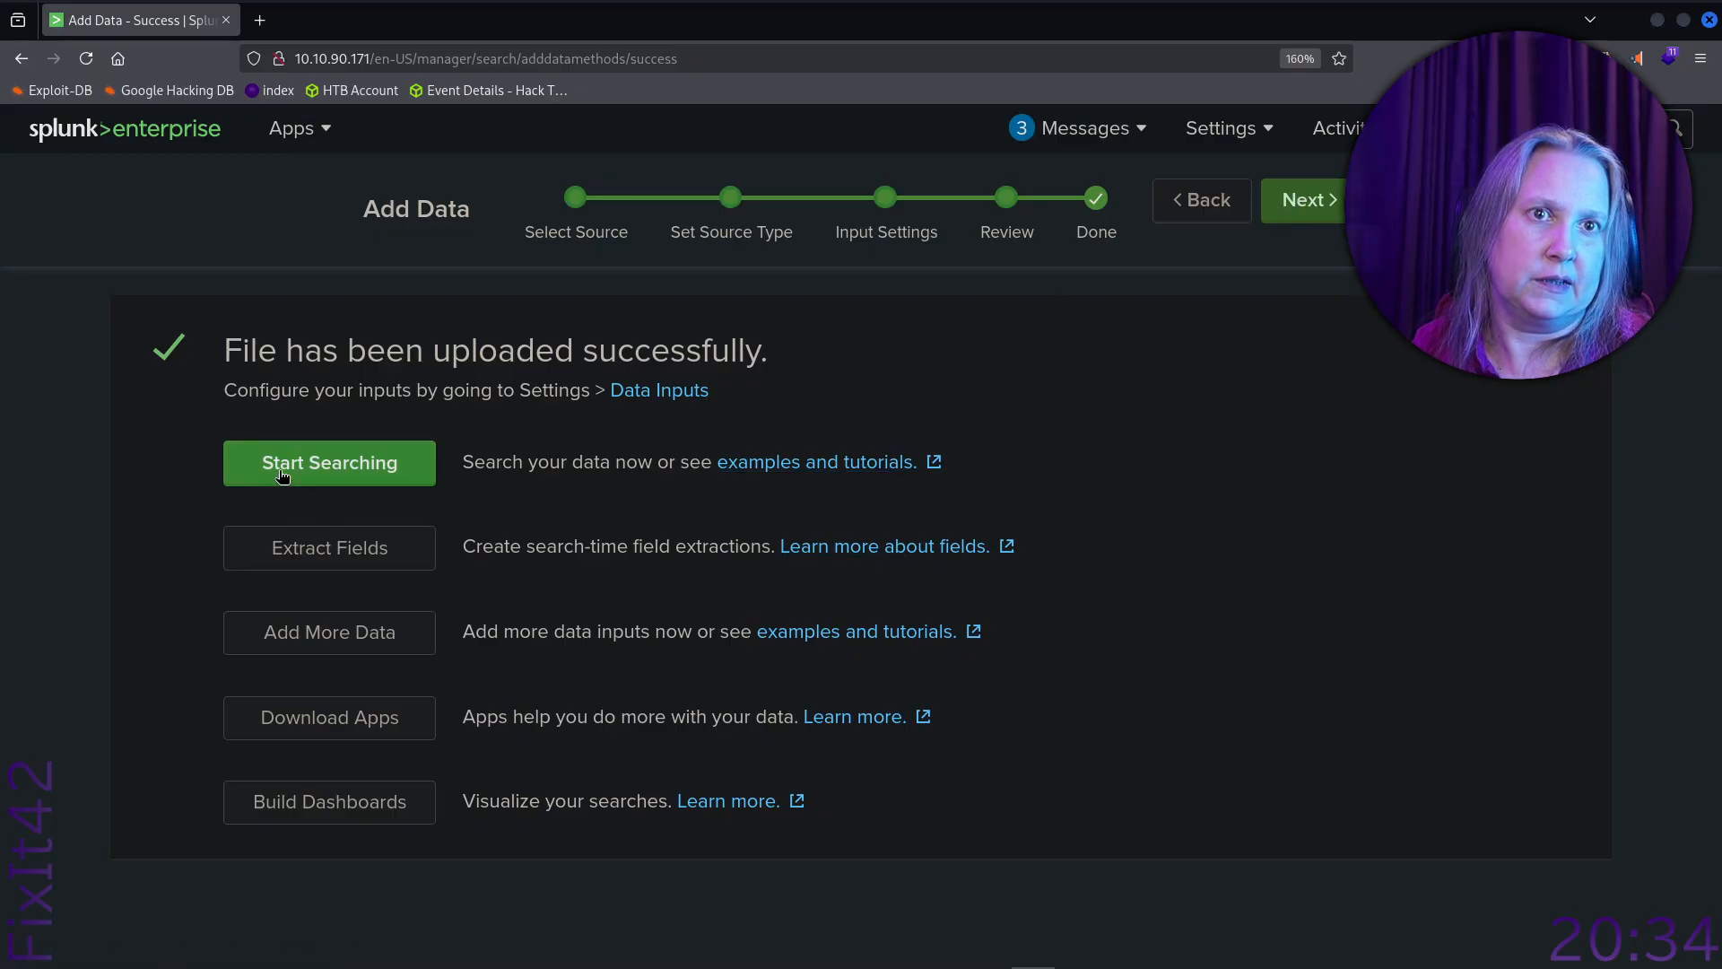
click(357, 469)
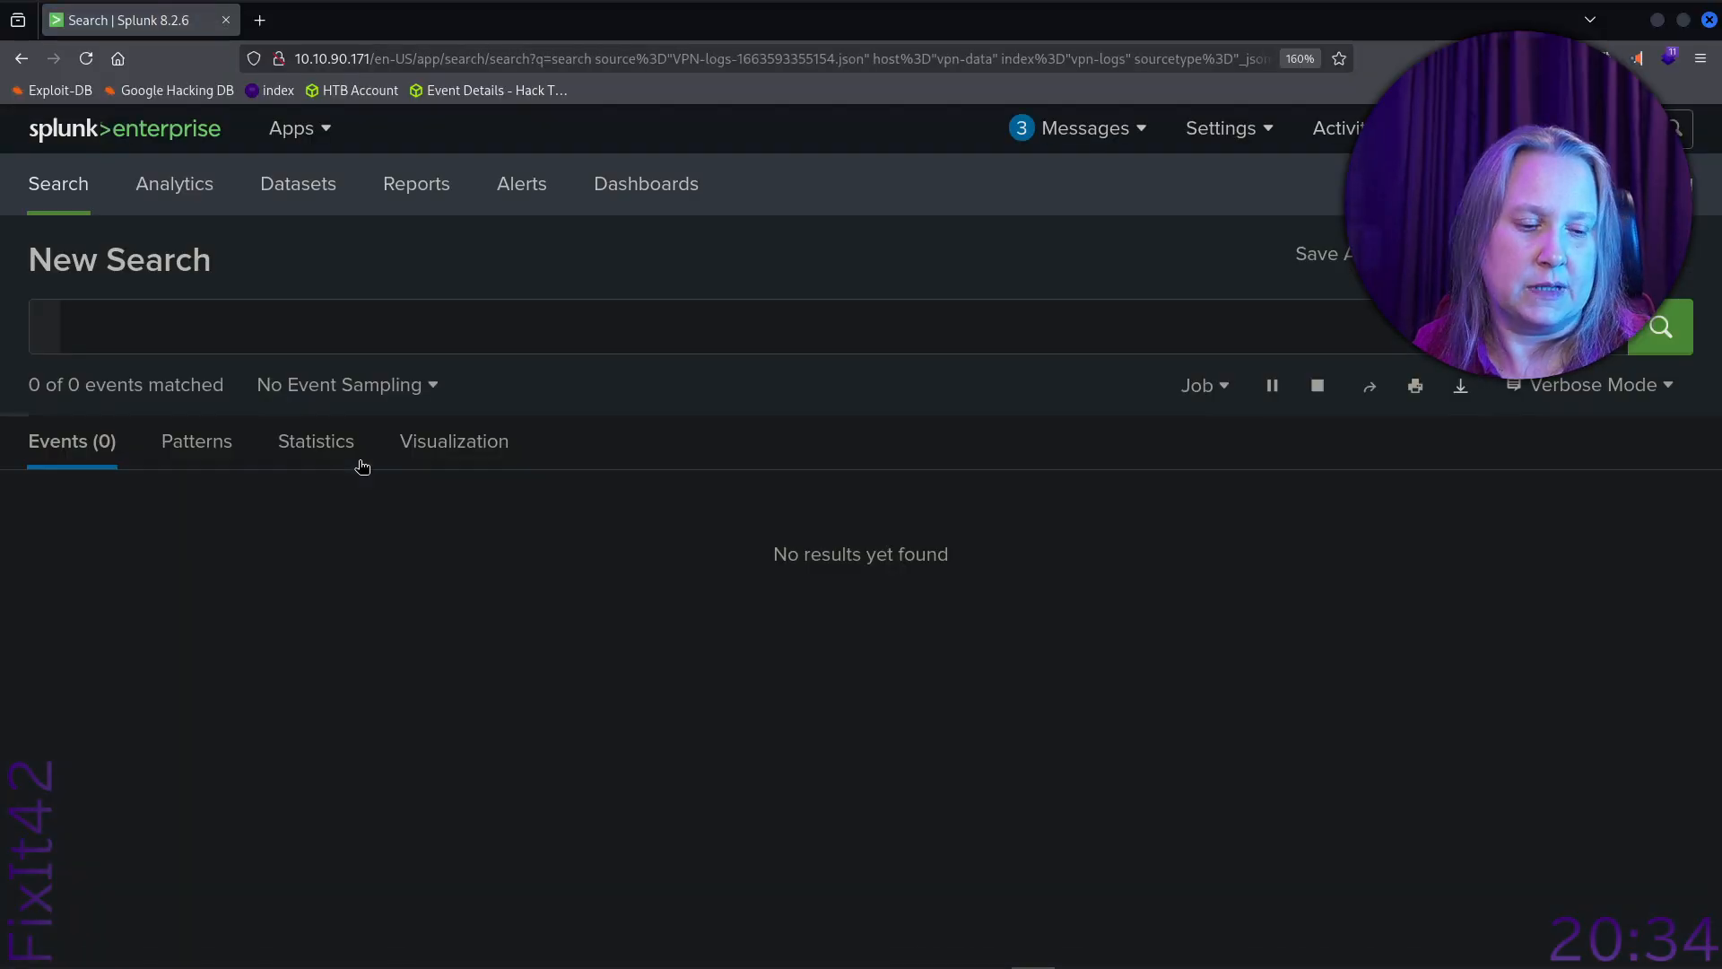
key(alt+Tab)
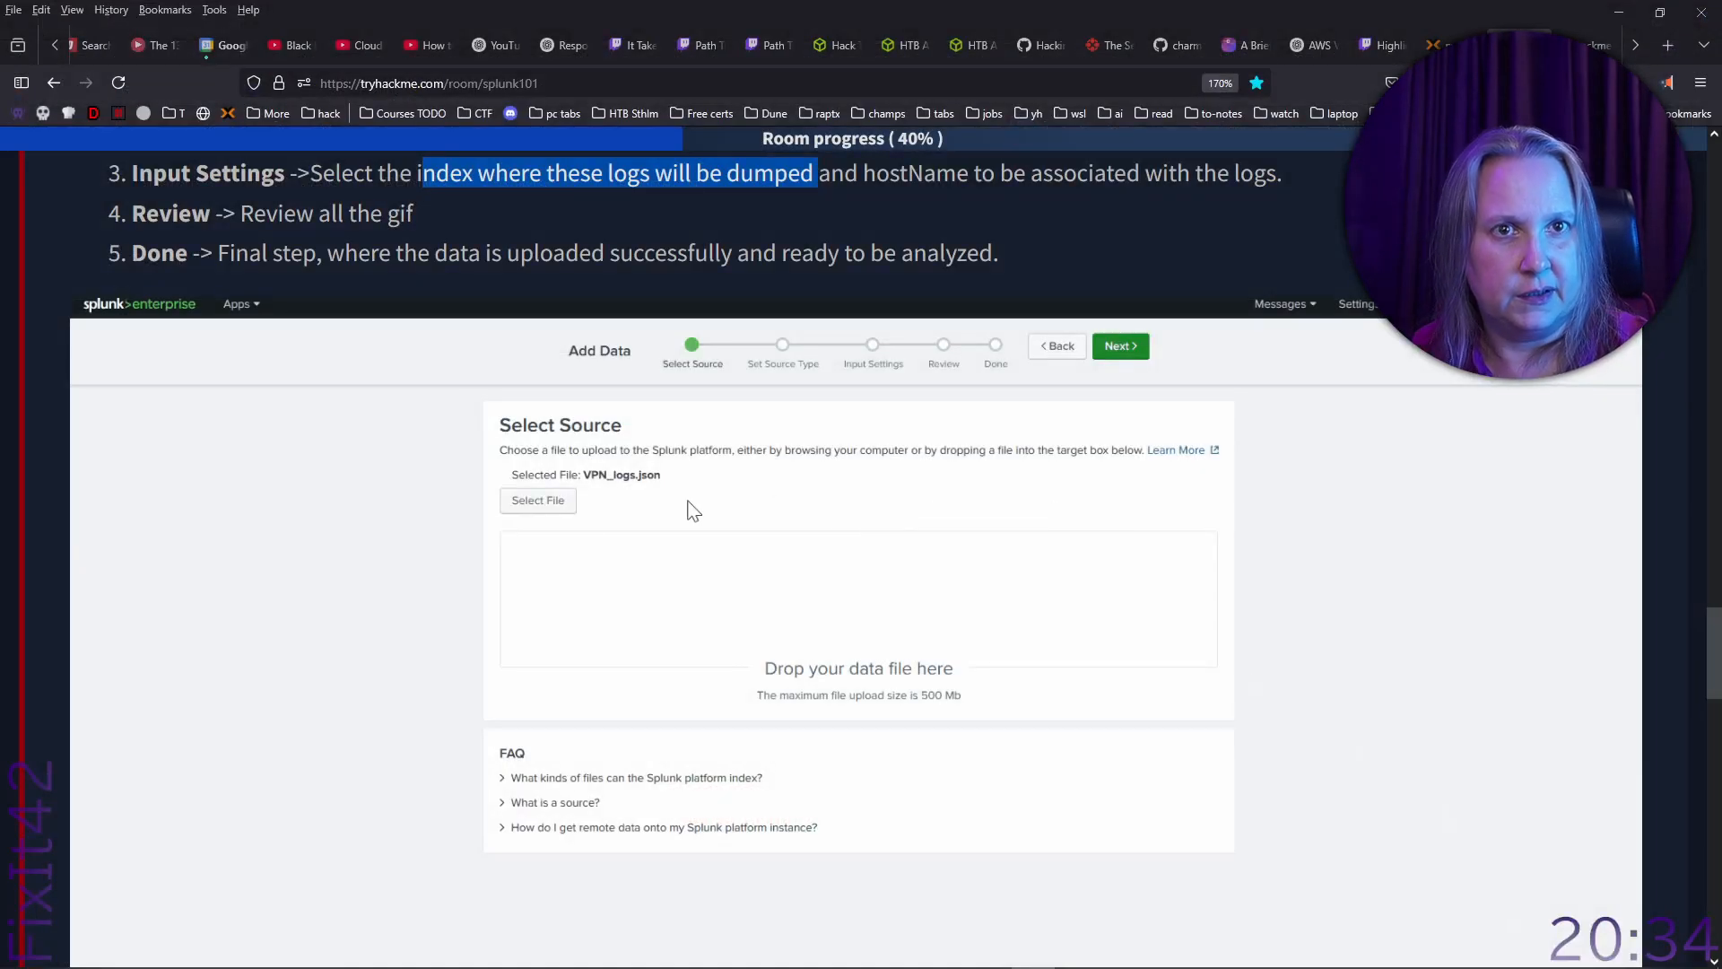
key(alt+Tab)
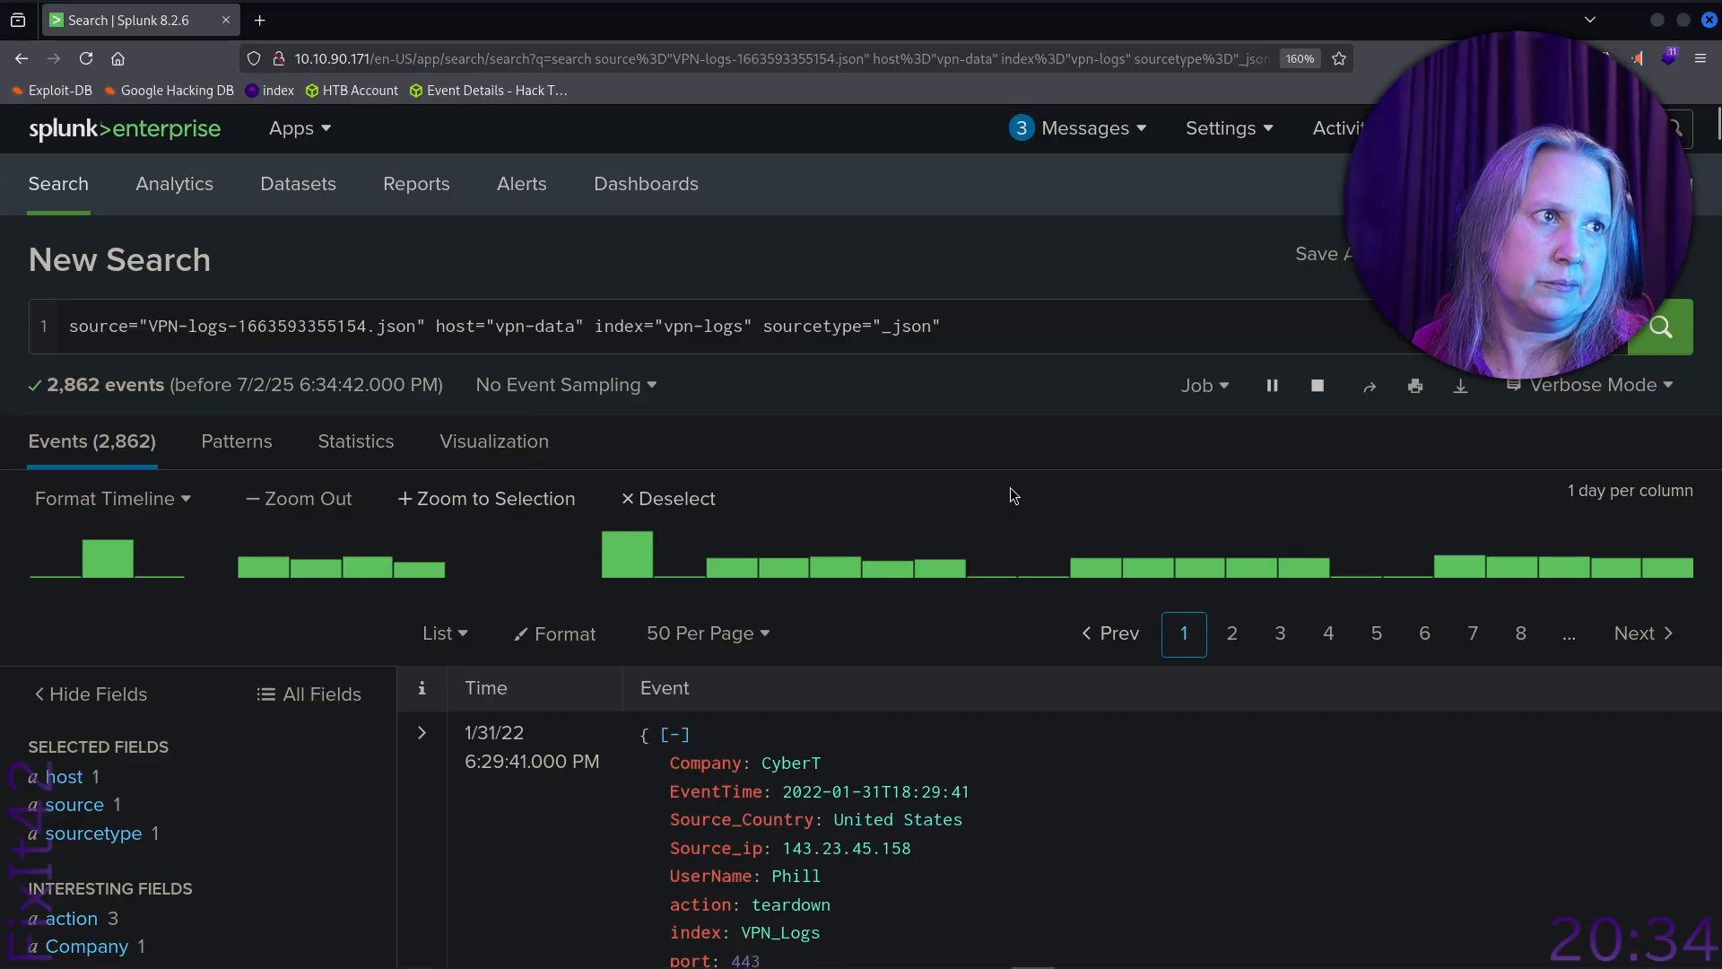
Examine the top 10 values of the Source_ip field in the VPN log events.
scroll(1010, 487, down, 10)
scroll(800, 584, up, 3)
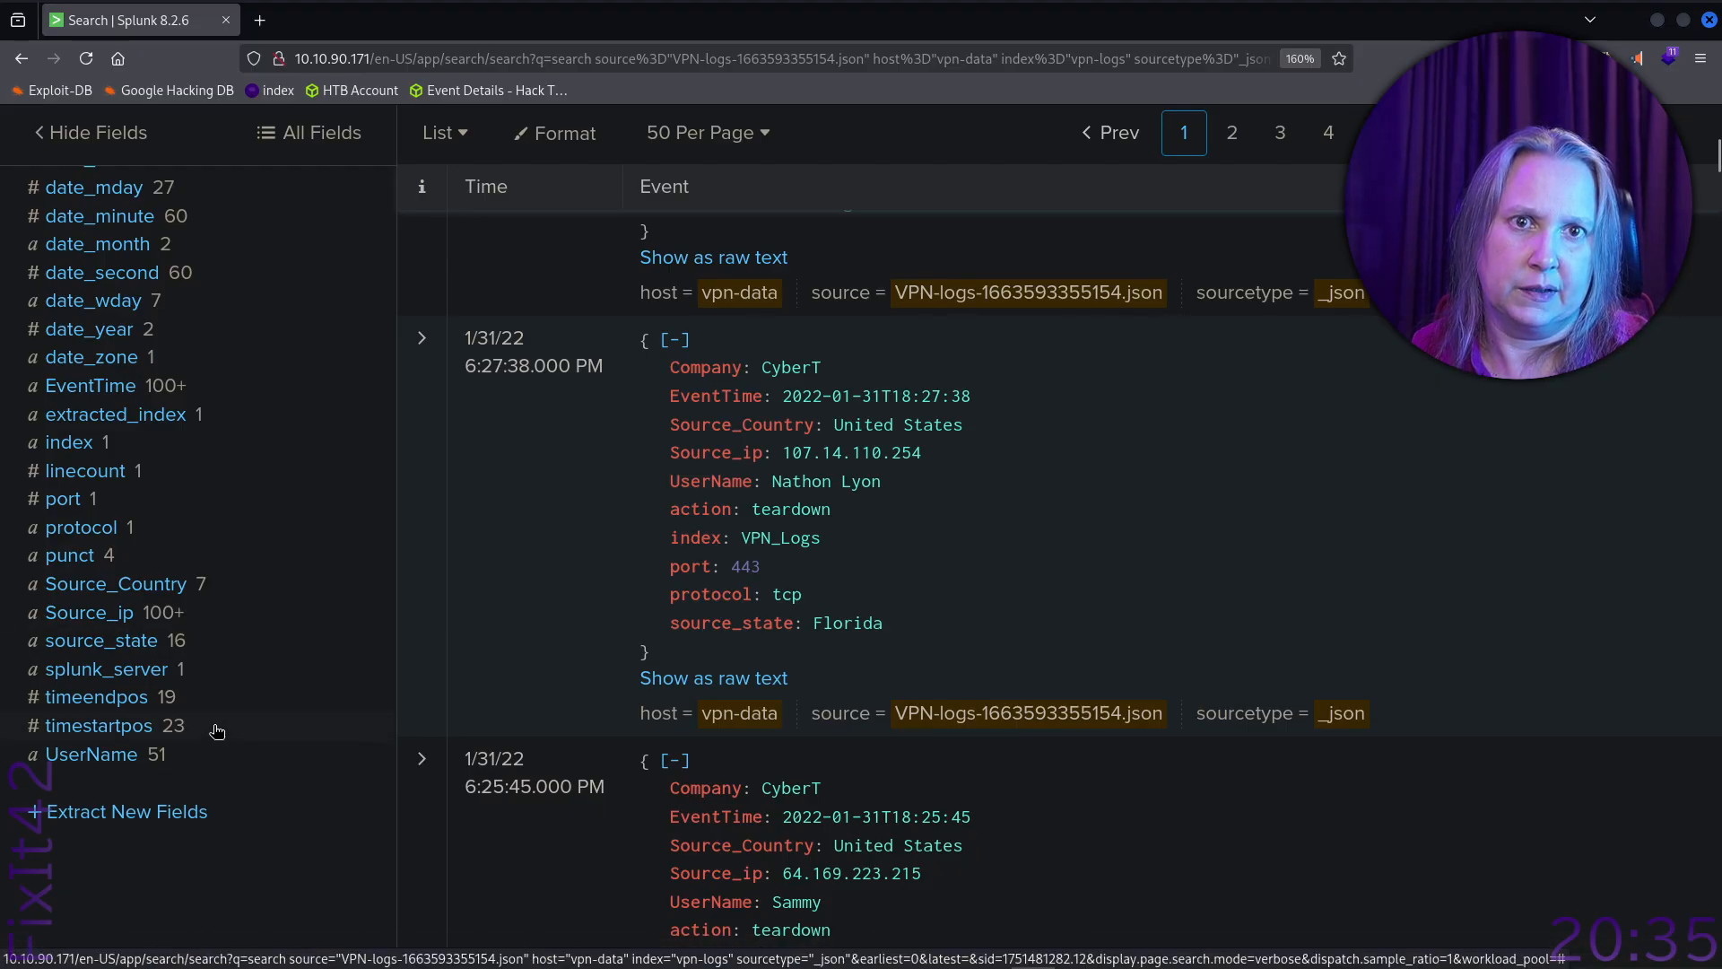
click(153, 610)
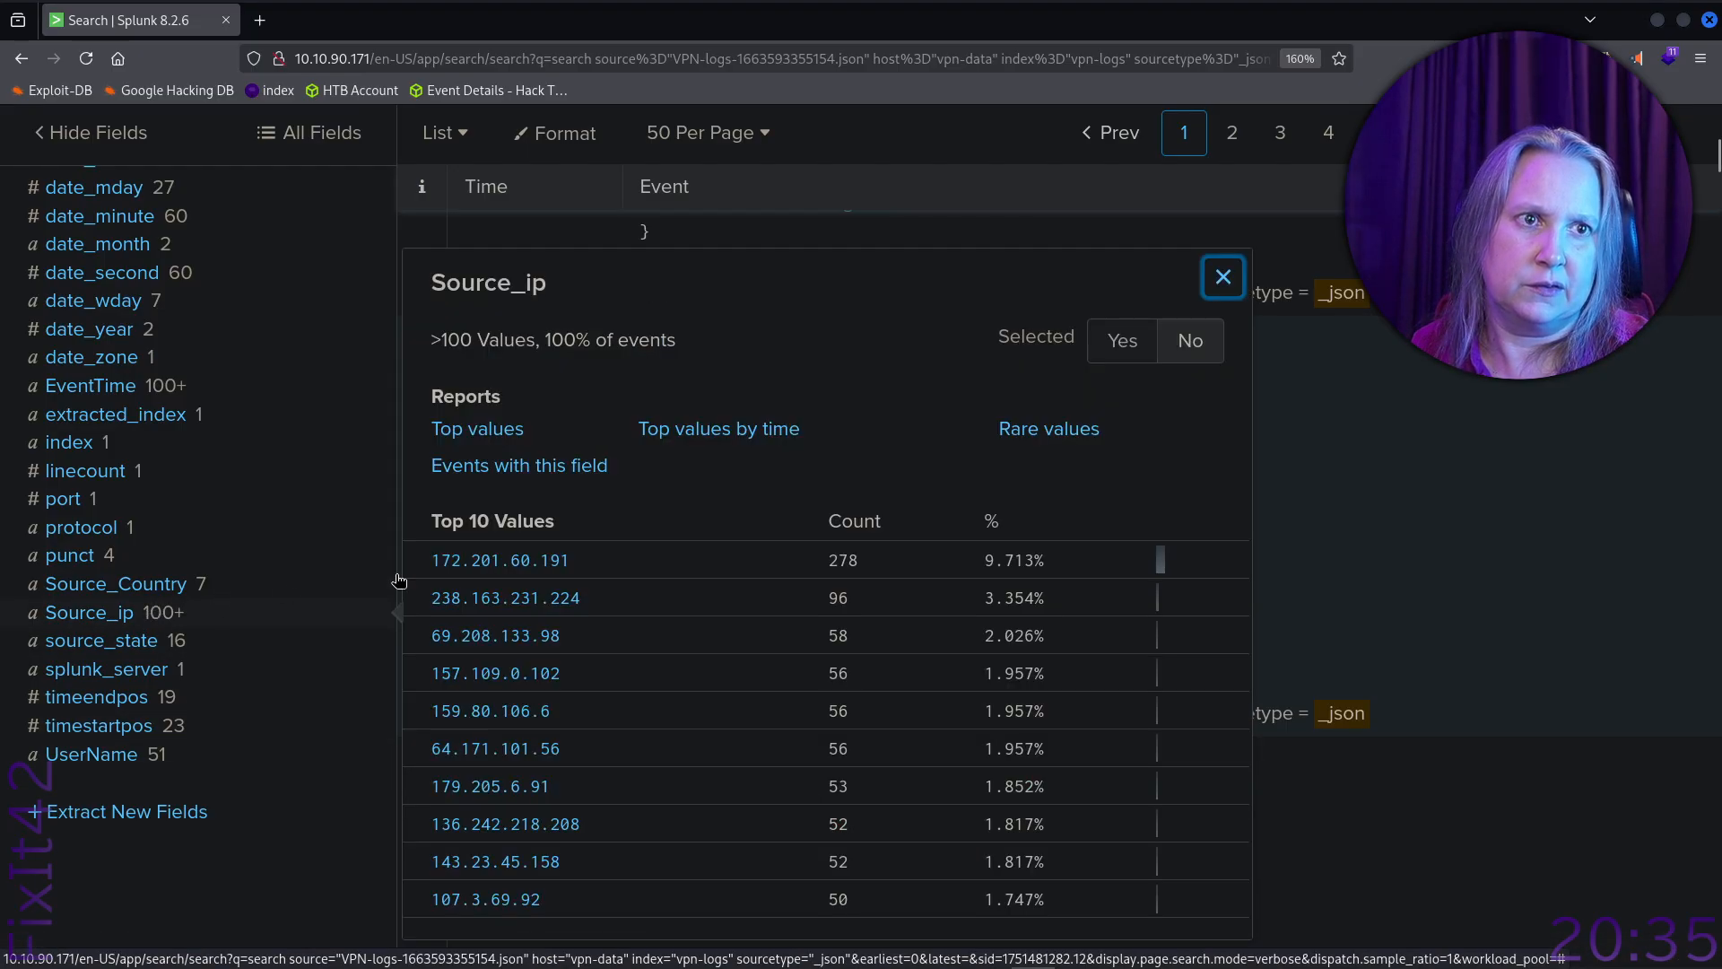
scroll(883, 481, down, 5)
scroll(884, 481, up, 7)
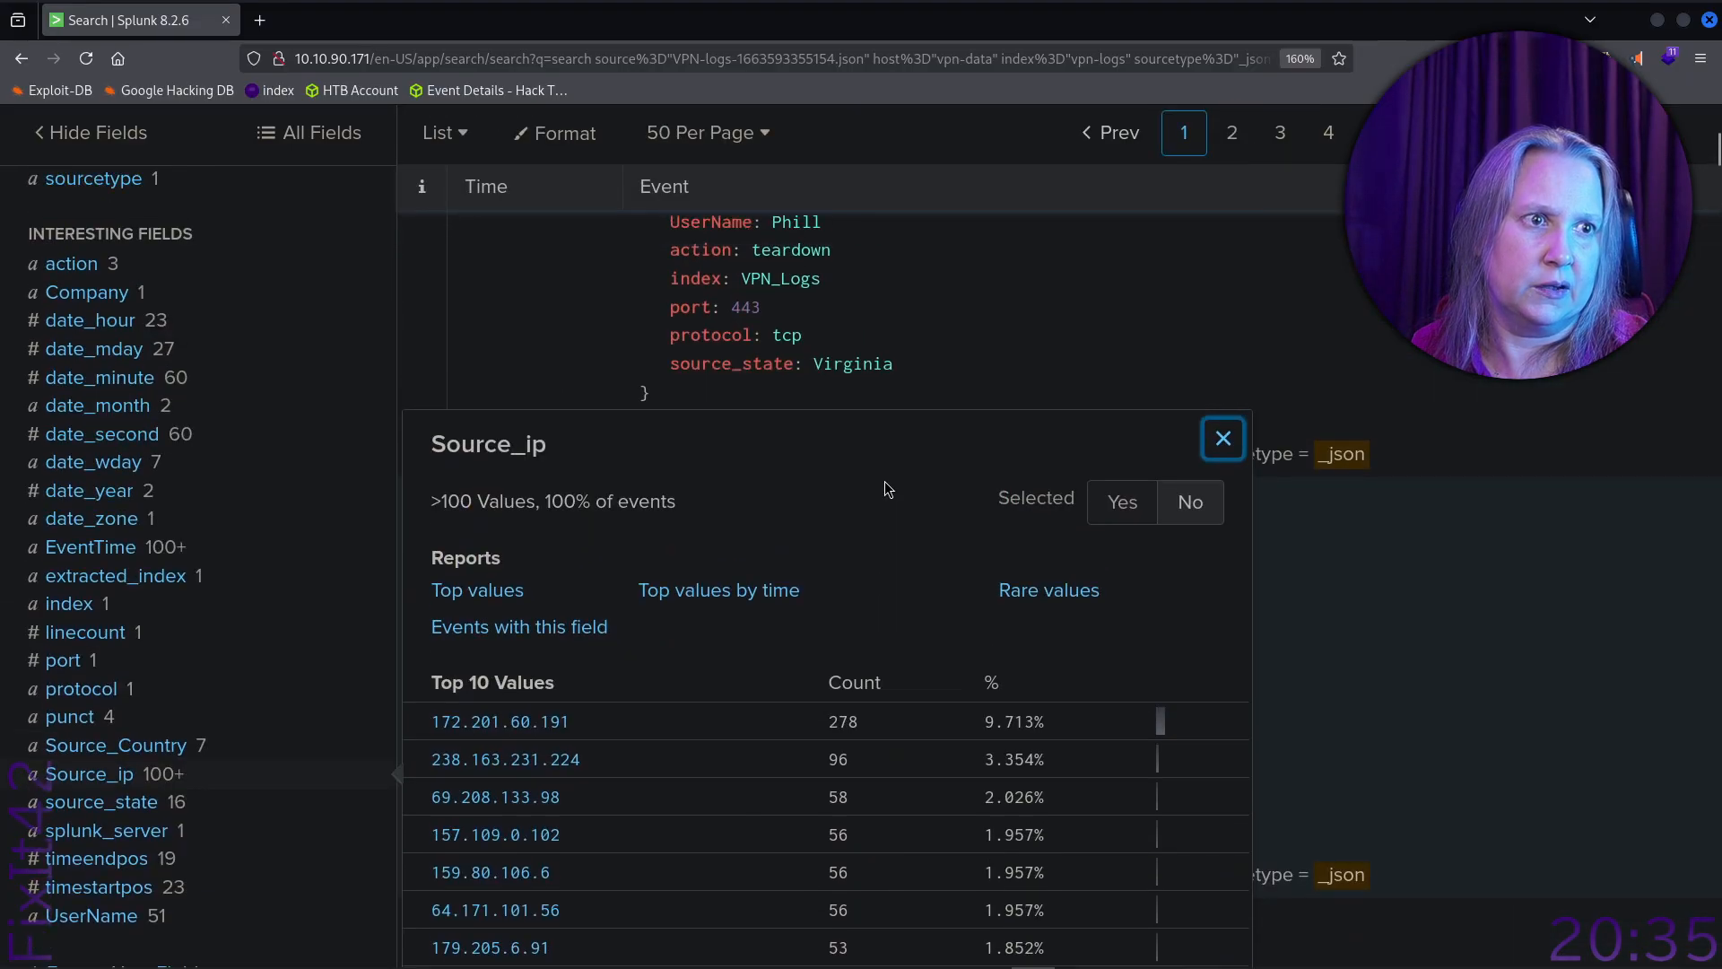
scroll(888, 489, down, 3)
scroll(888, 489, up, 2)
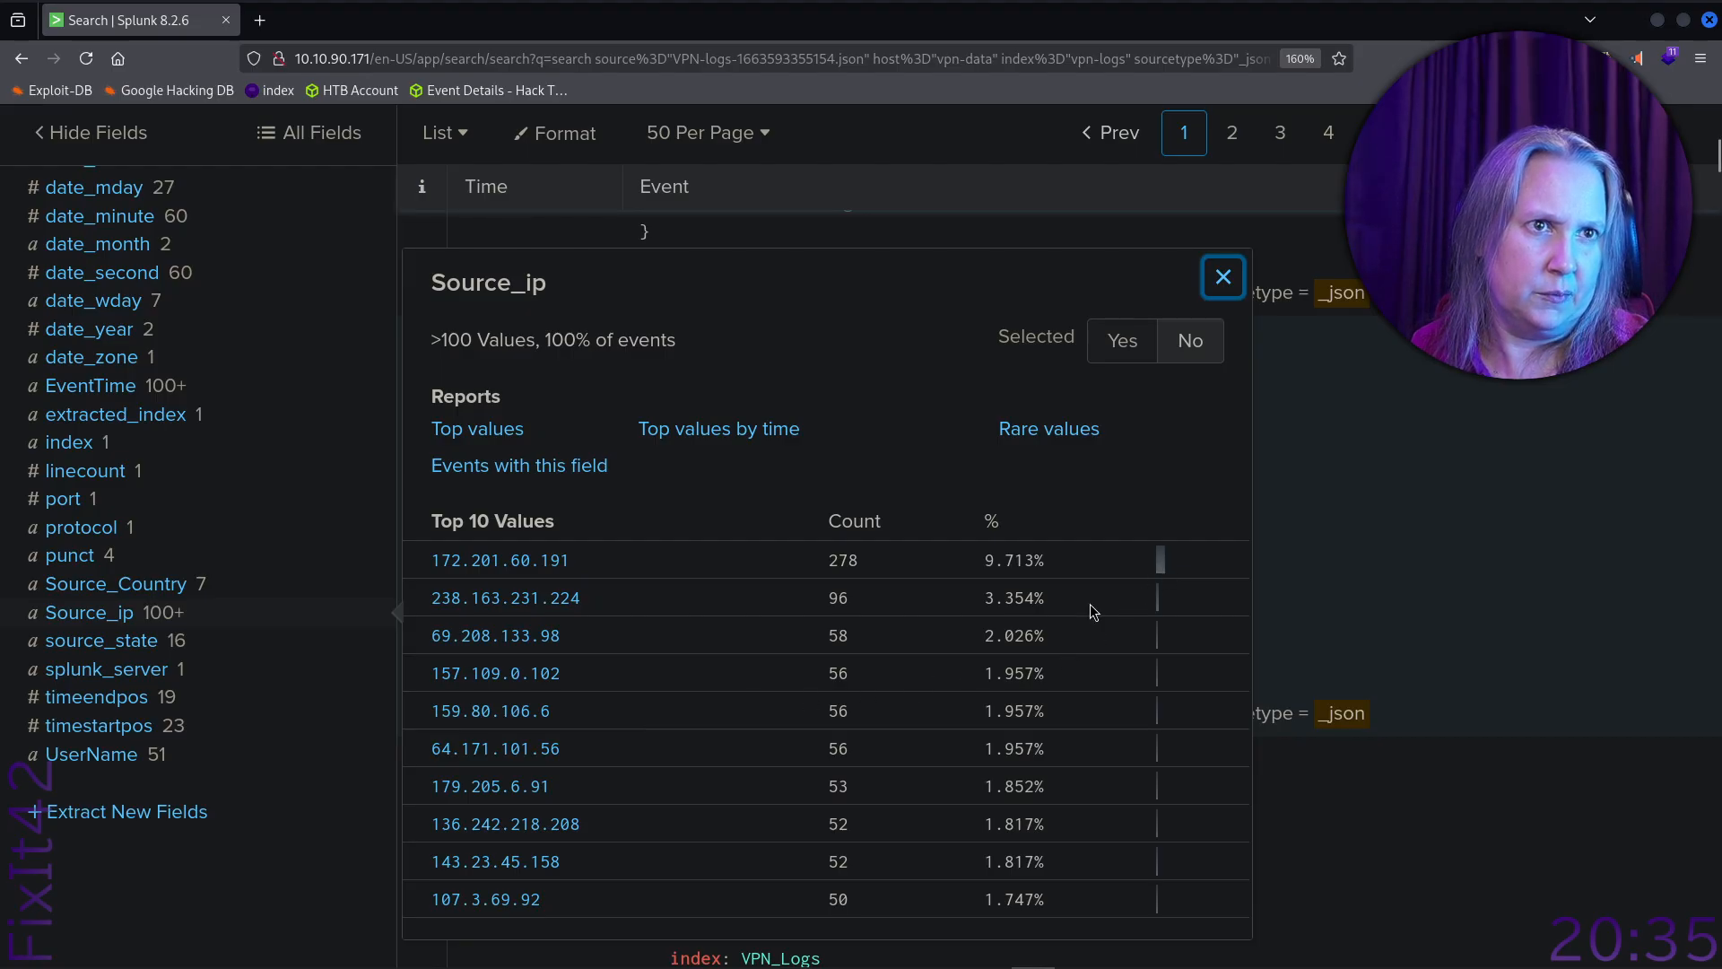
scroll(1034, 632, down, 3)
scroll(1035, 632, up, 3)
scroll(1034, 632, down, 3)
scroll(1034, 632, up, 3)
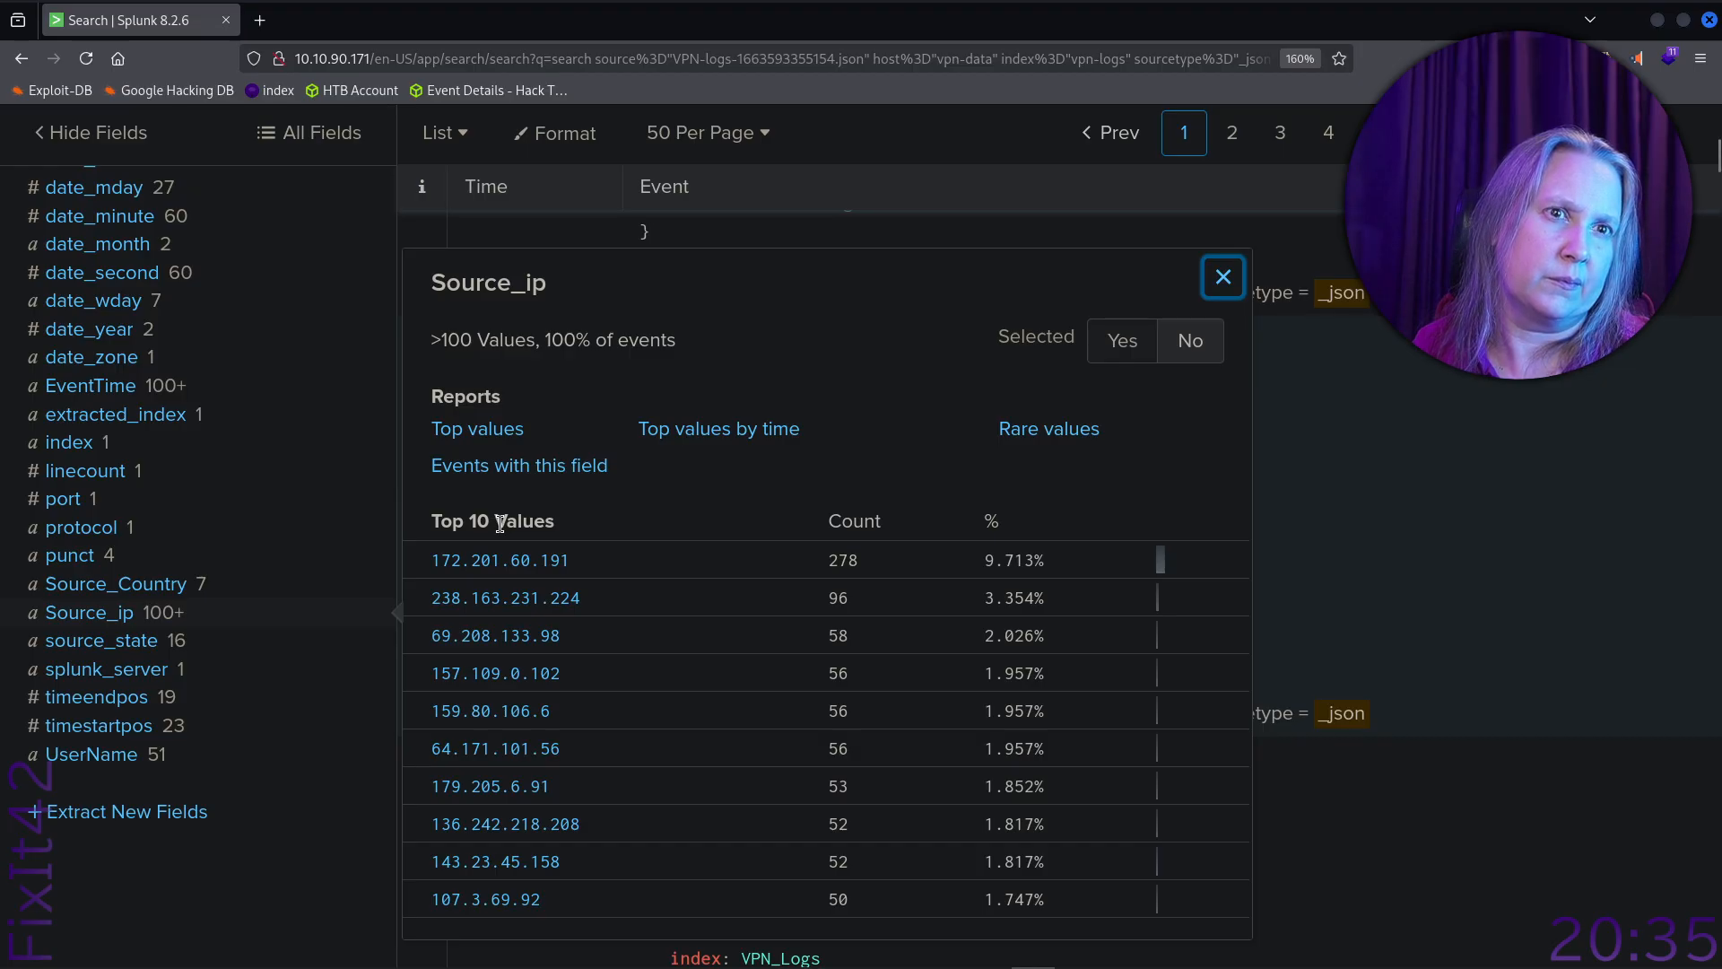
click(1223, 277)
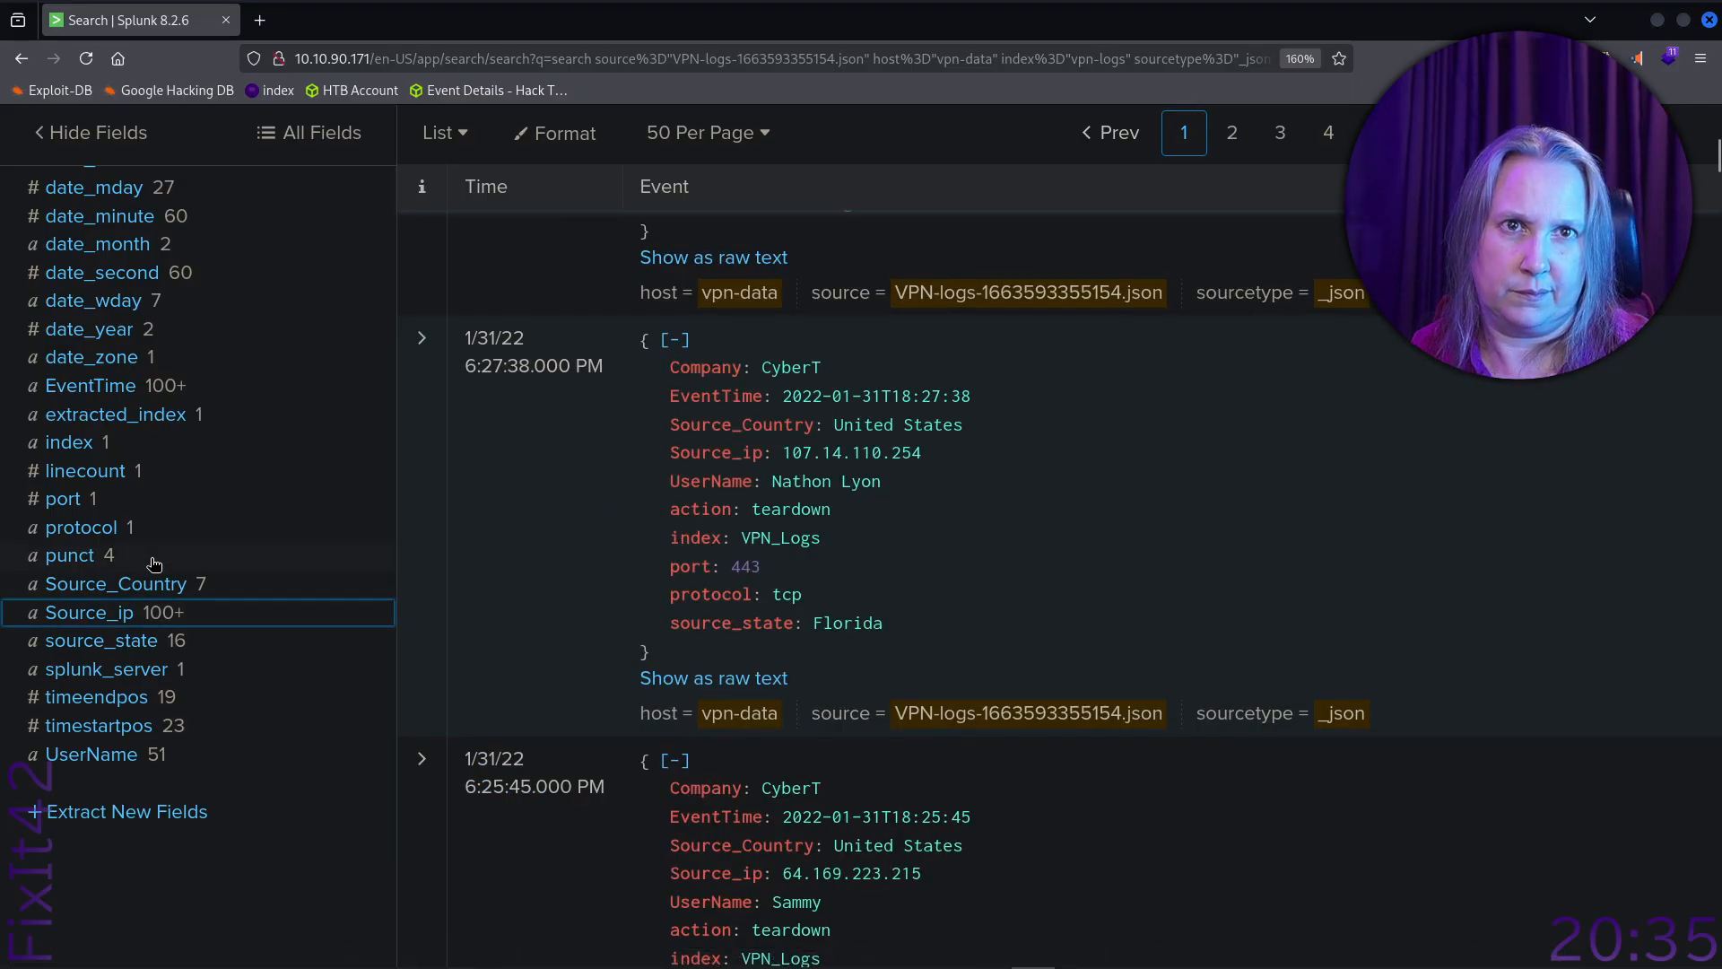
Inspect the value breakdowns of the action and port fields.
scroll(154, 563, up, 3)
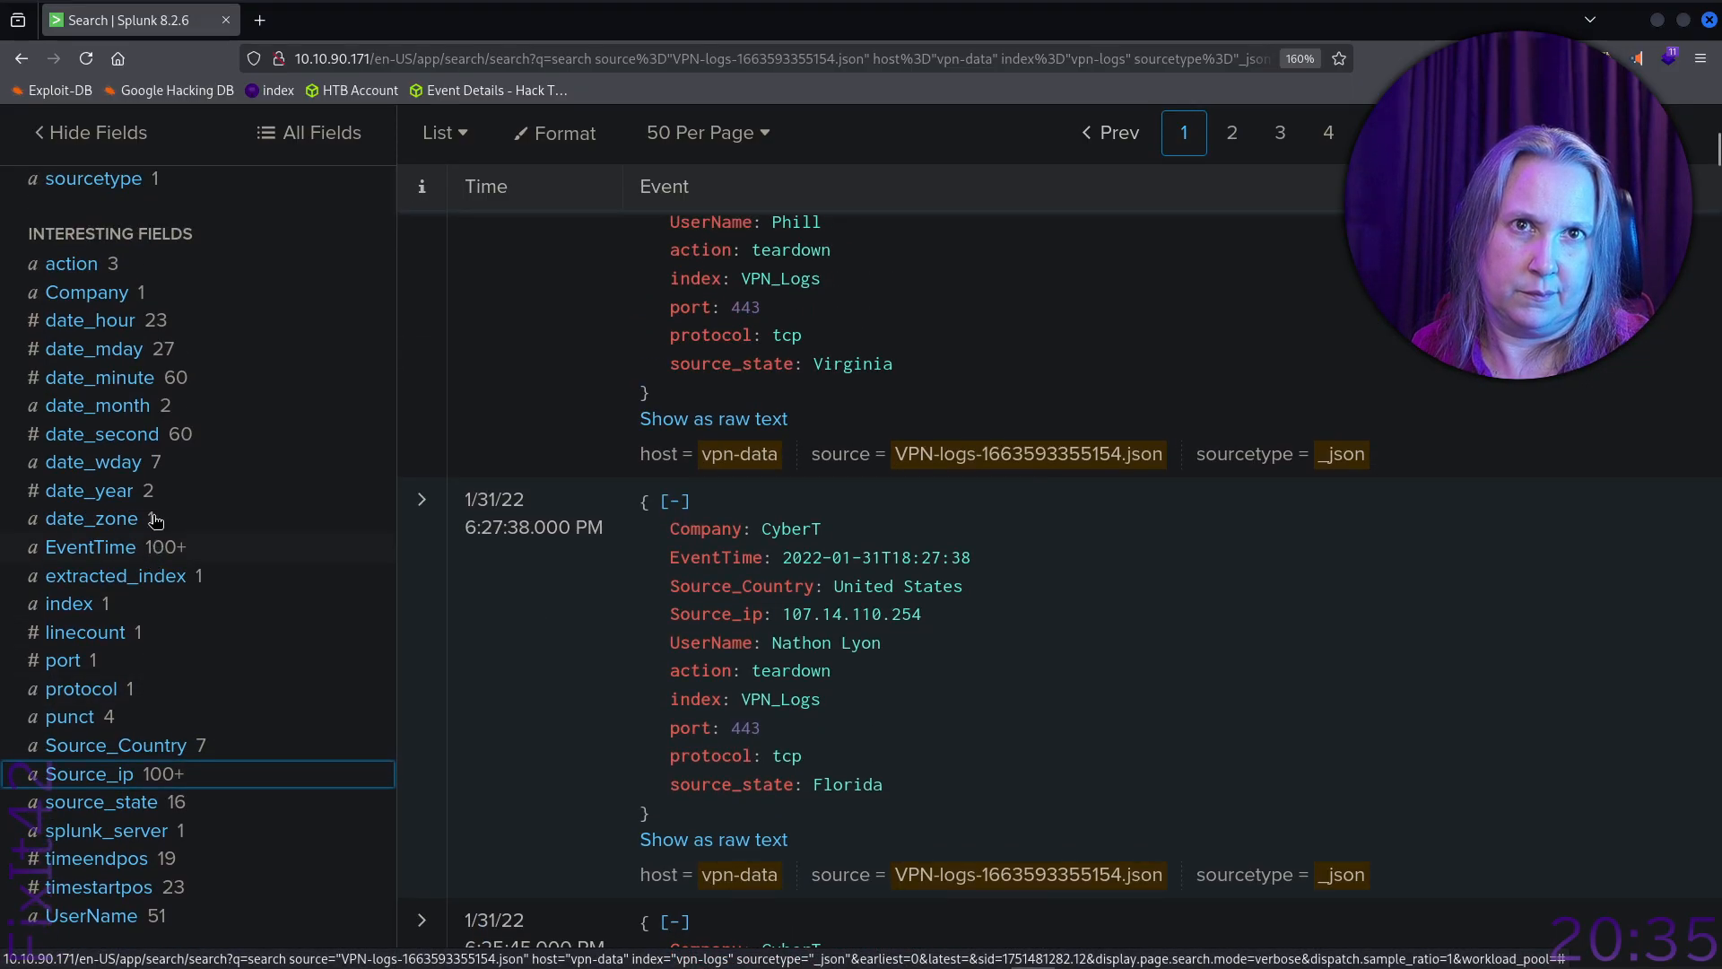
click(95, 267)
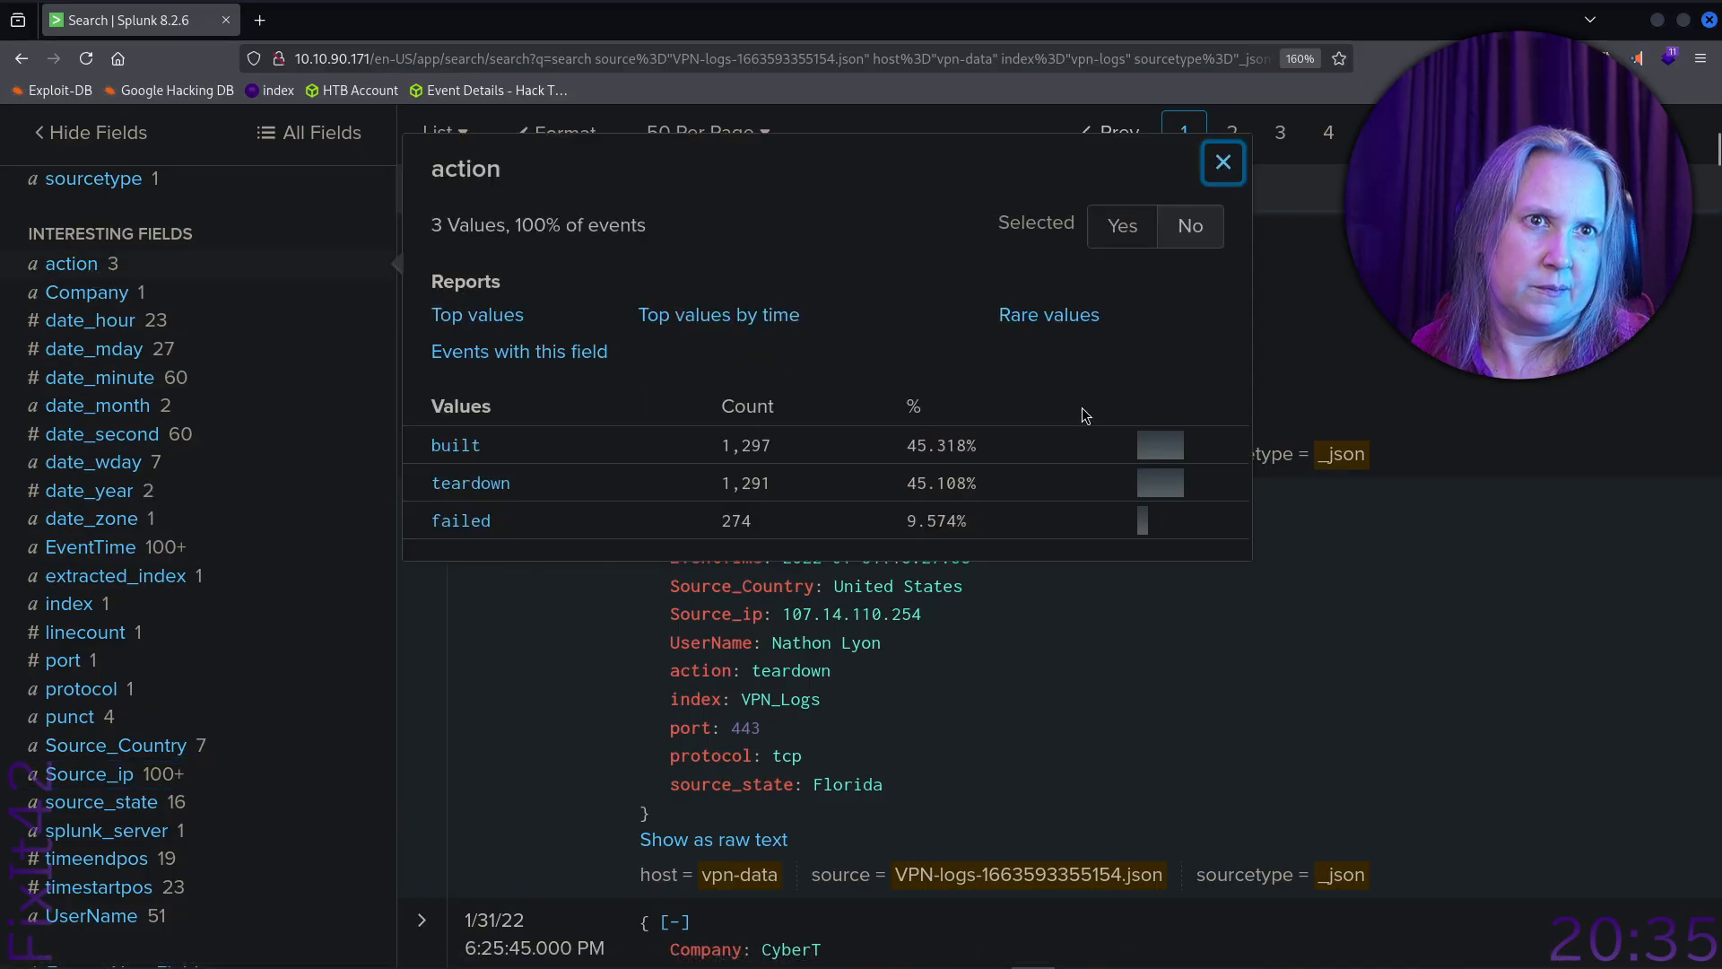
click(1224, 163)
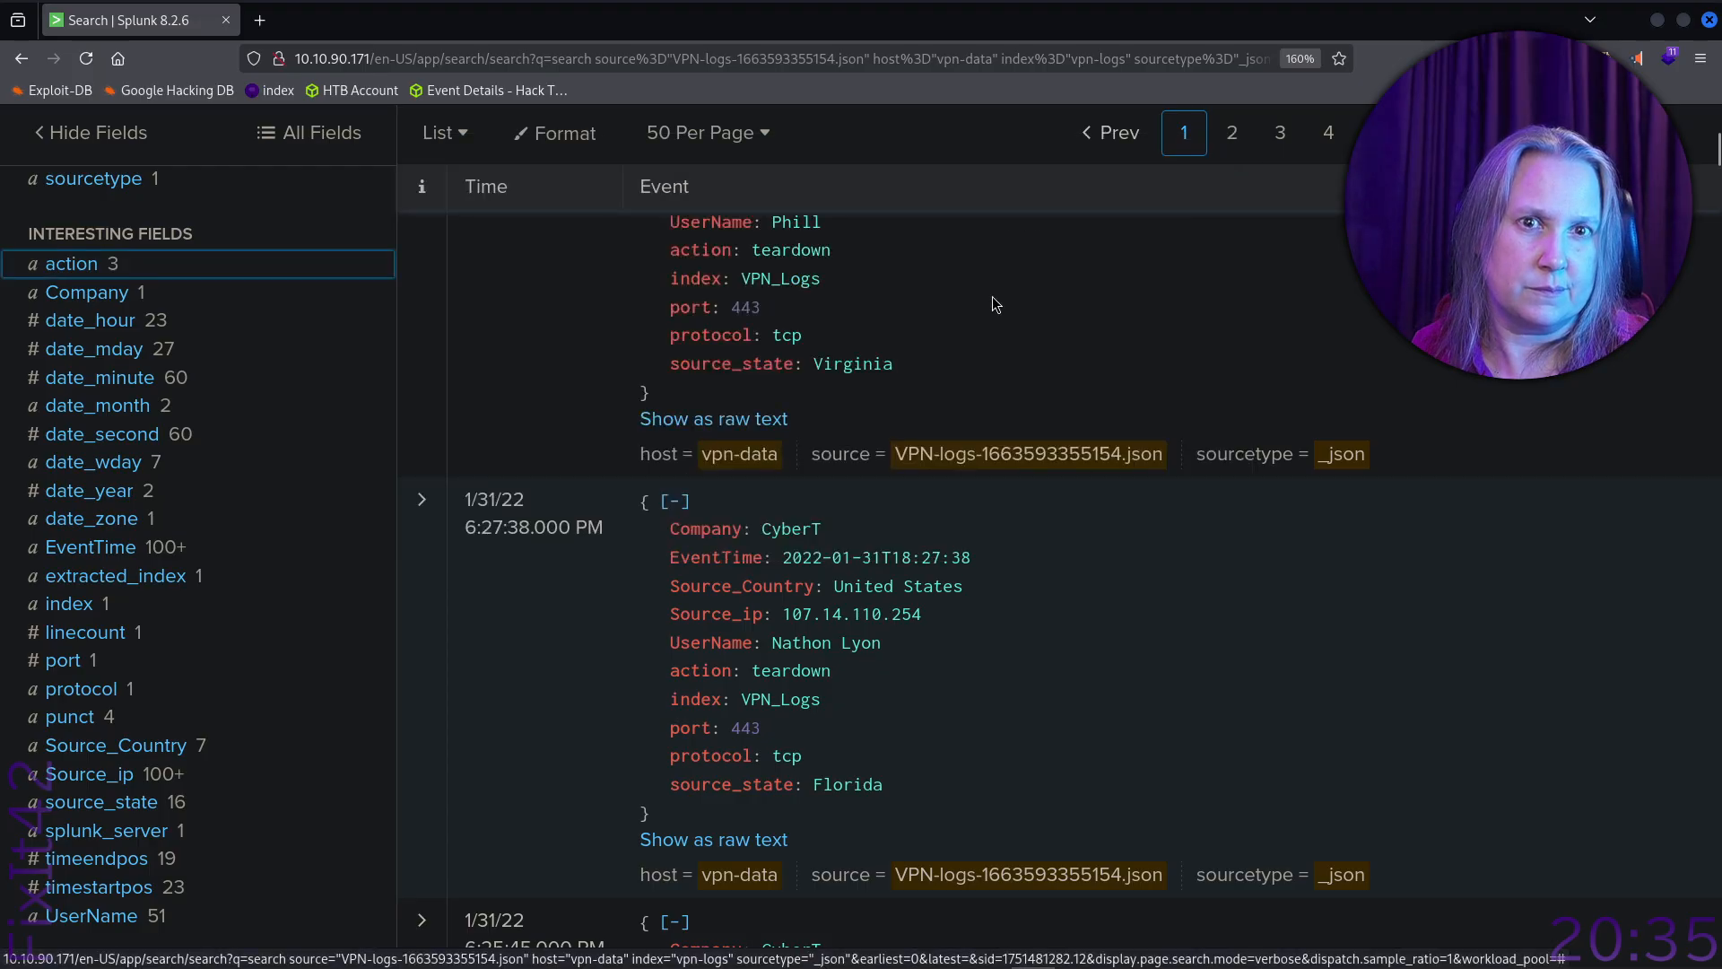
click(70, 668)
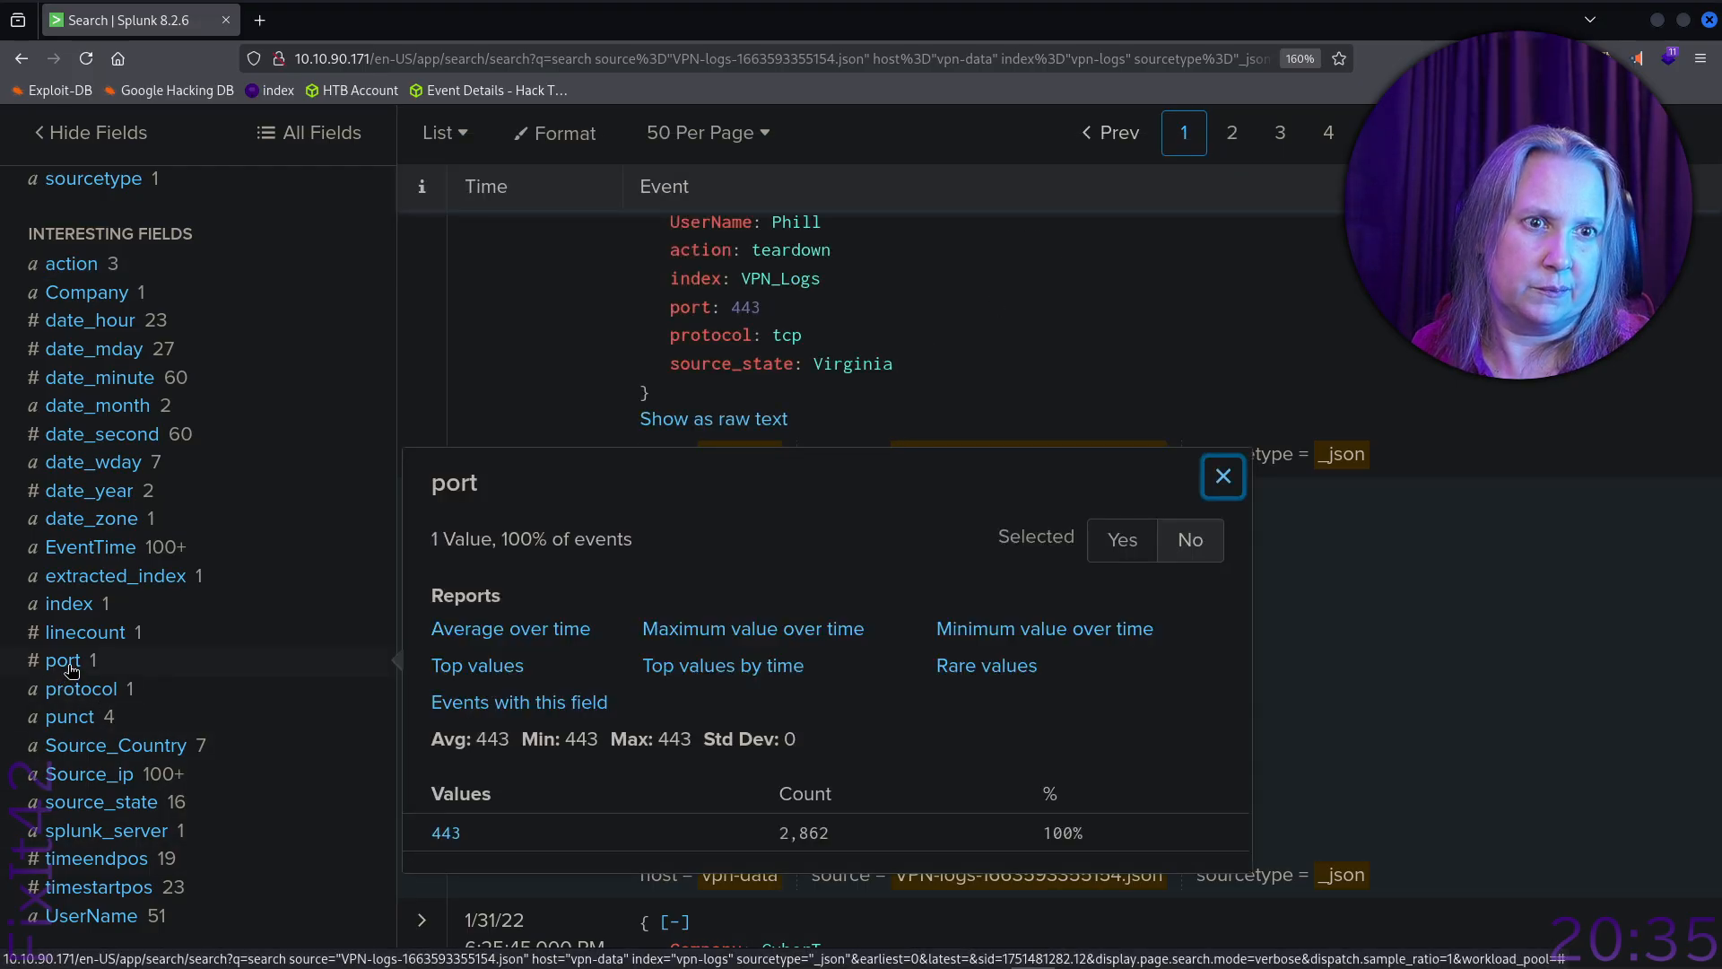
click(1223, 476)
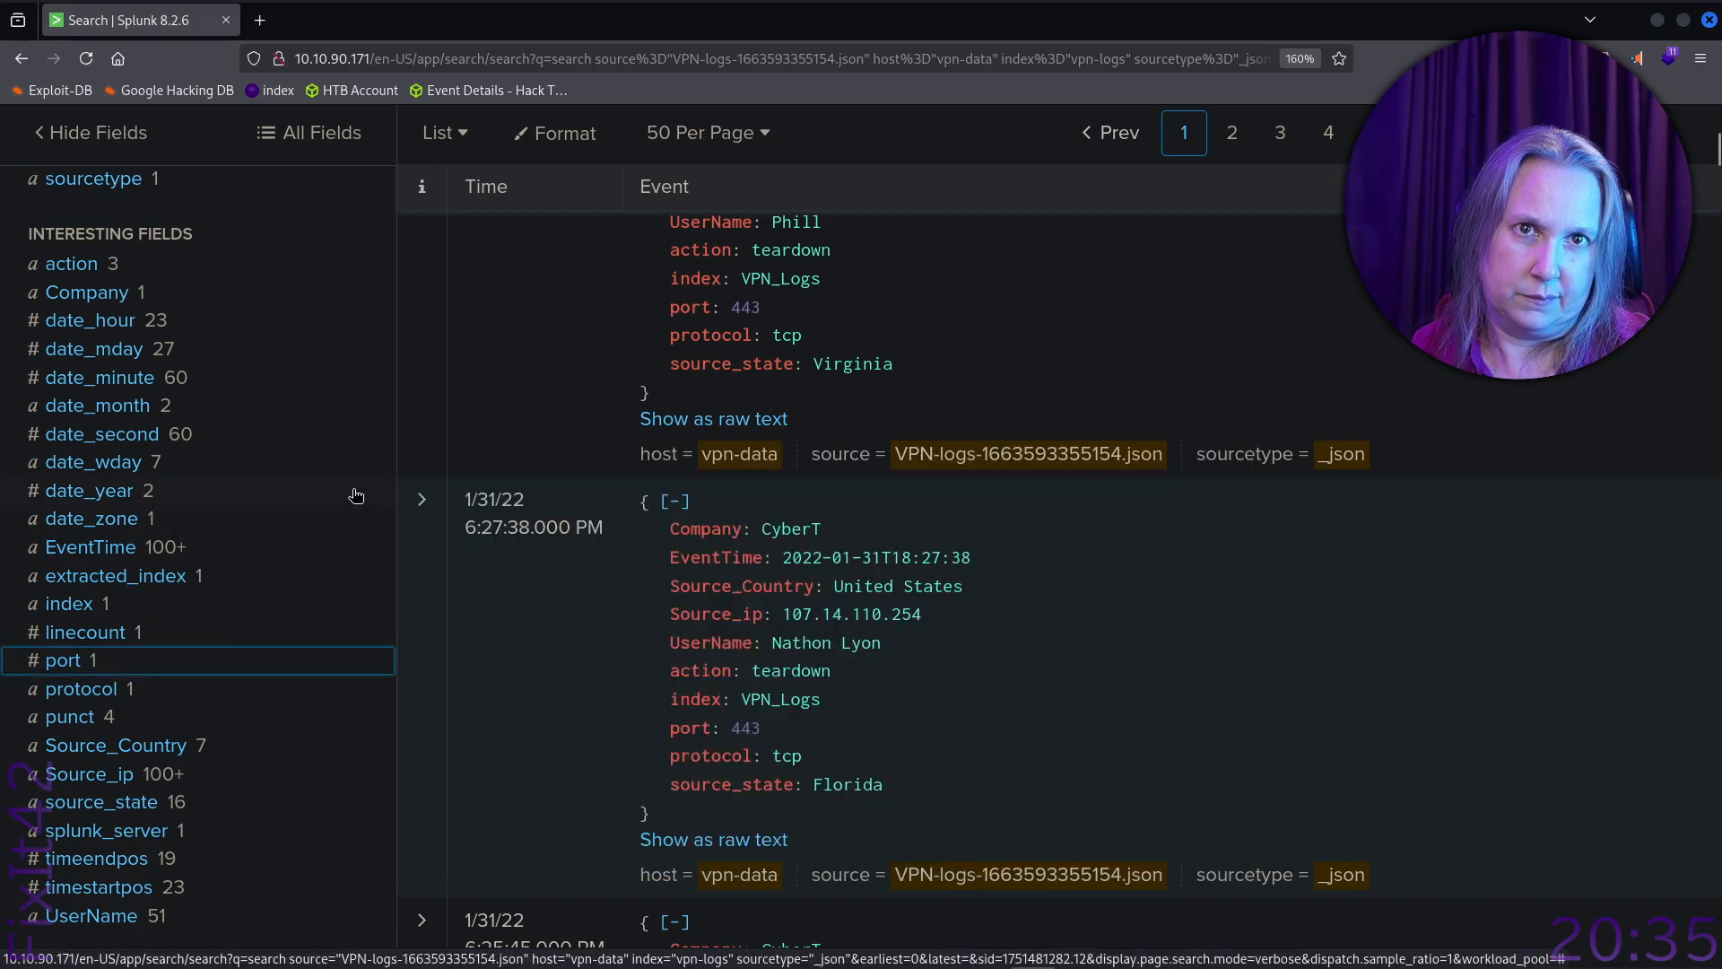
Inspect the value breakdowns of the Source_Country and UserName fields.
scroll(356, 492, down, 3)
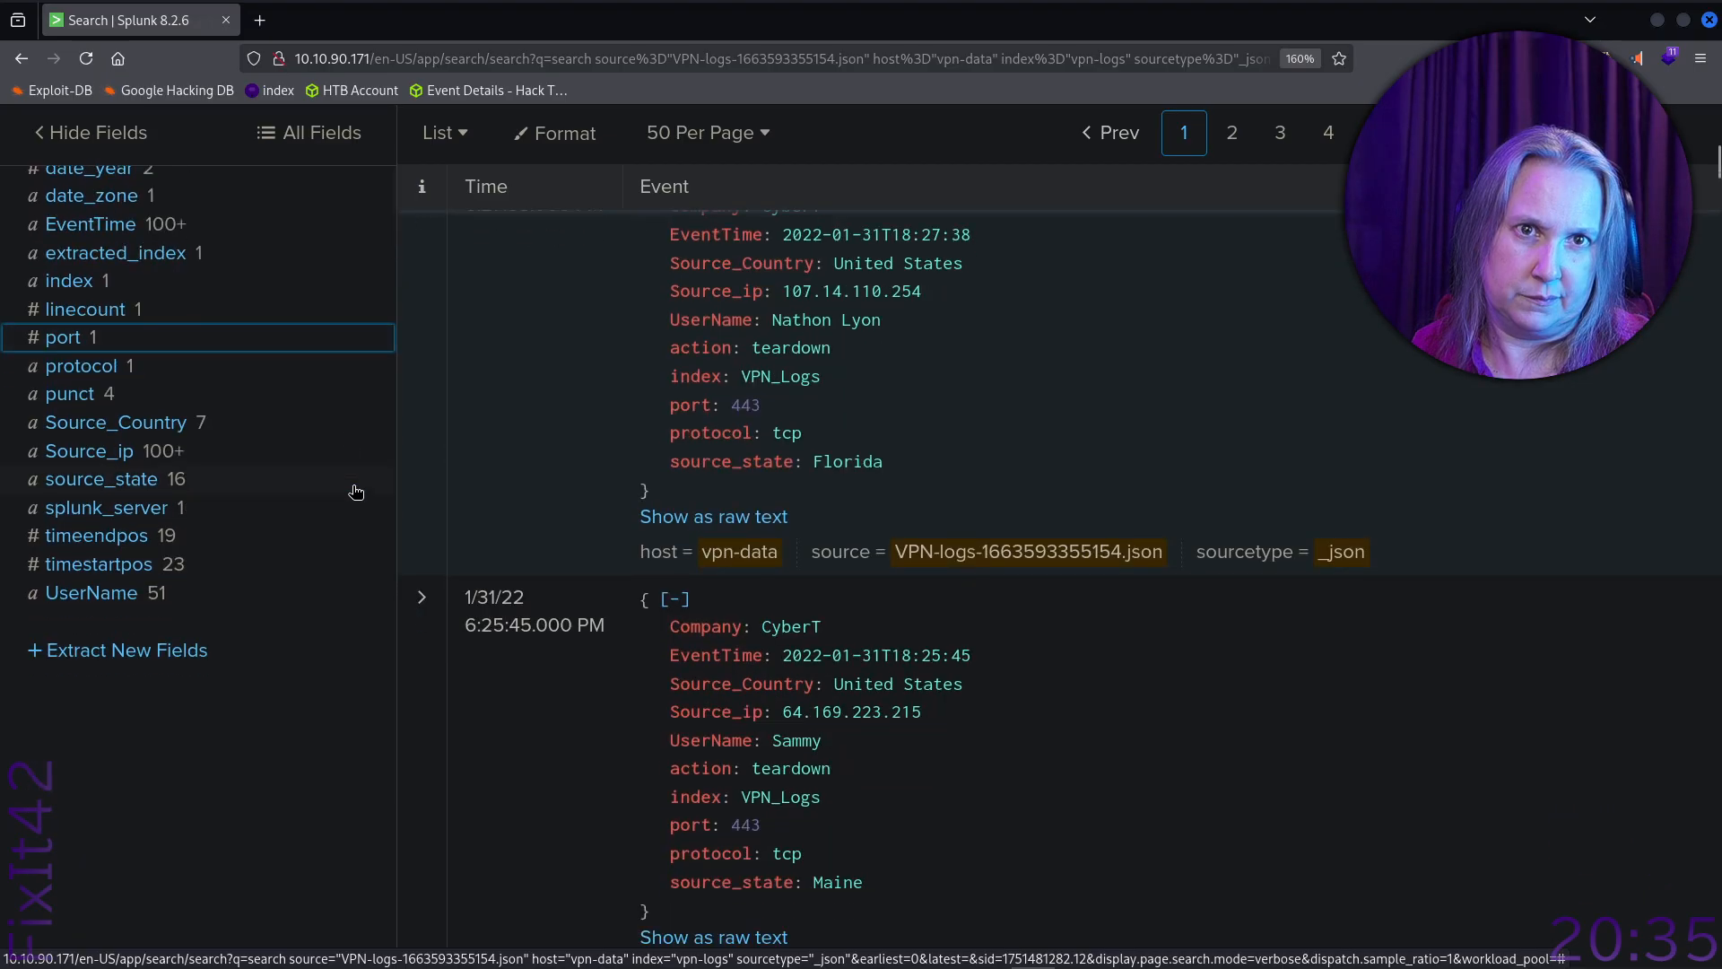
click(128, 433)
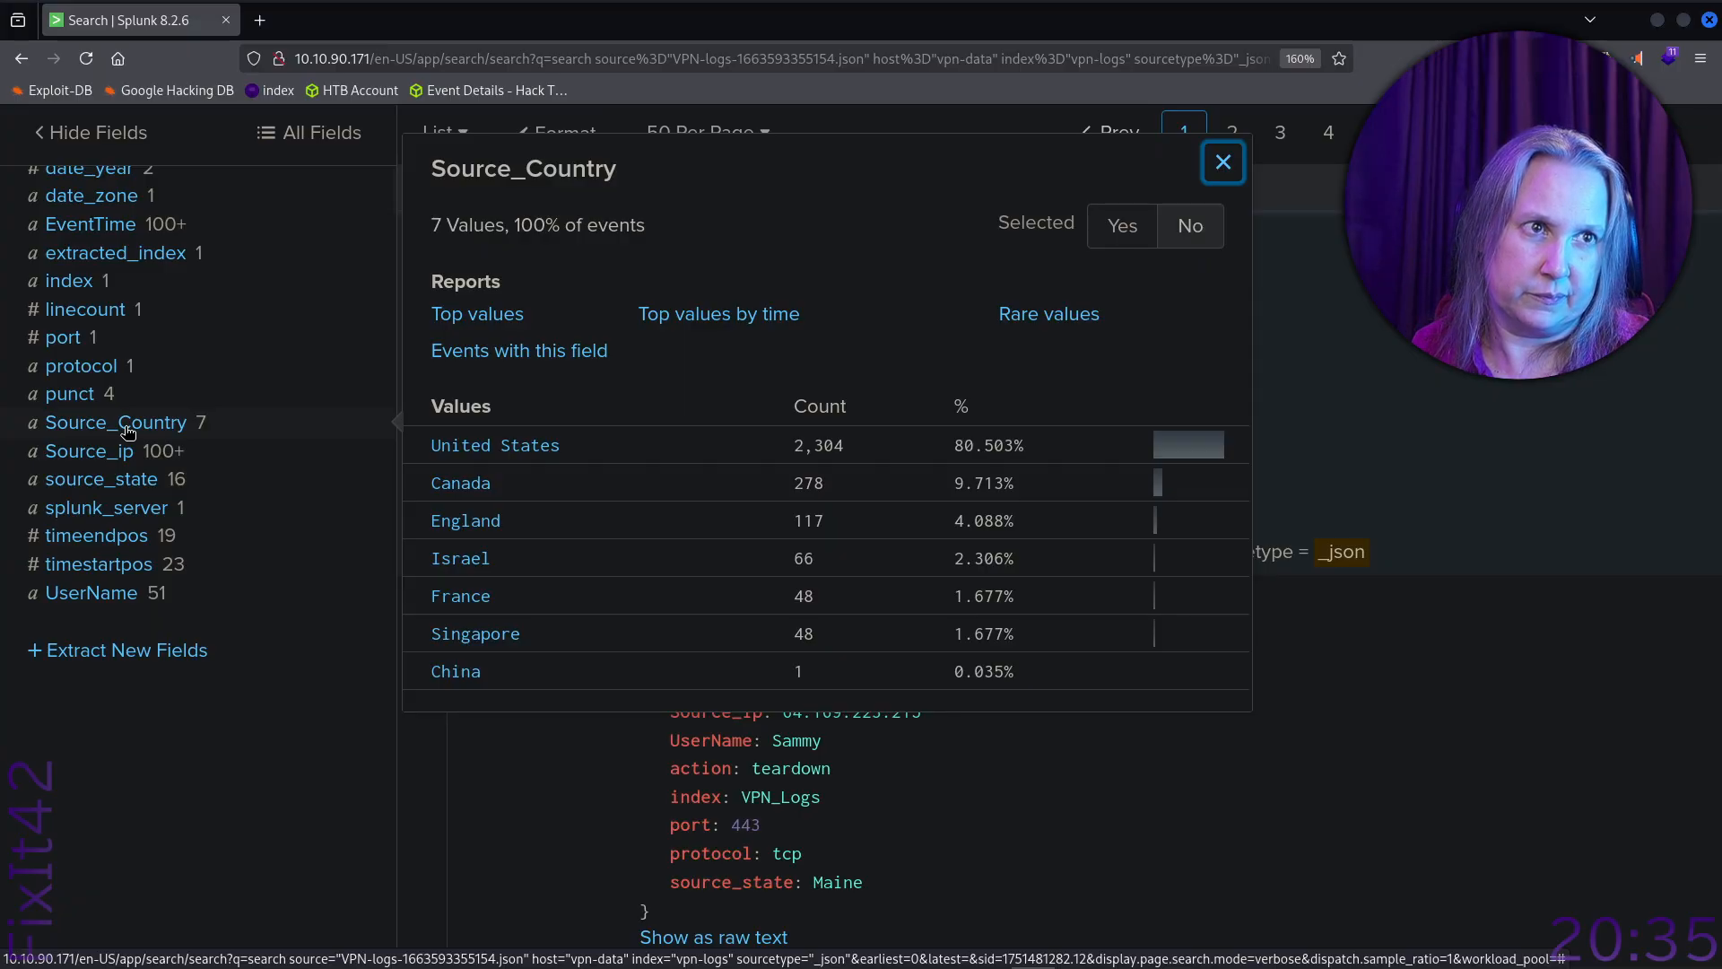
click(1223, 163)
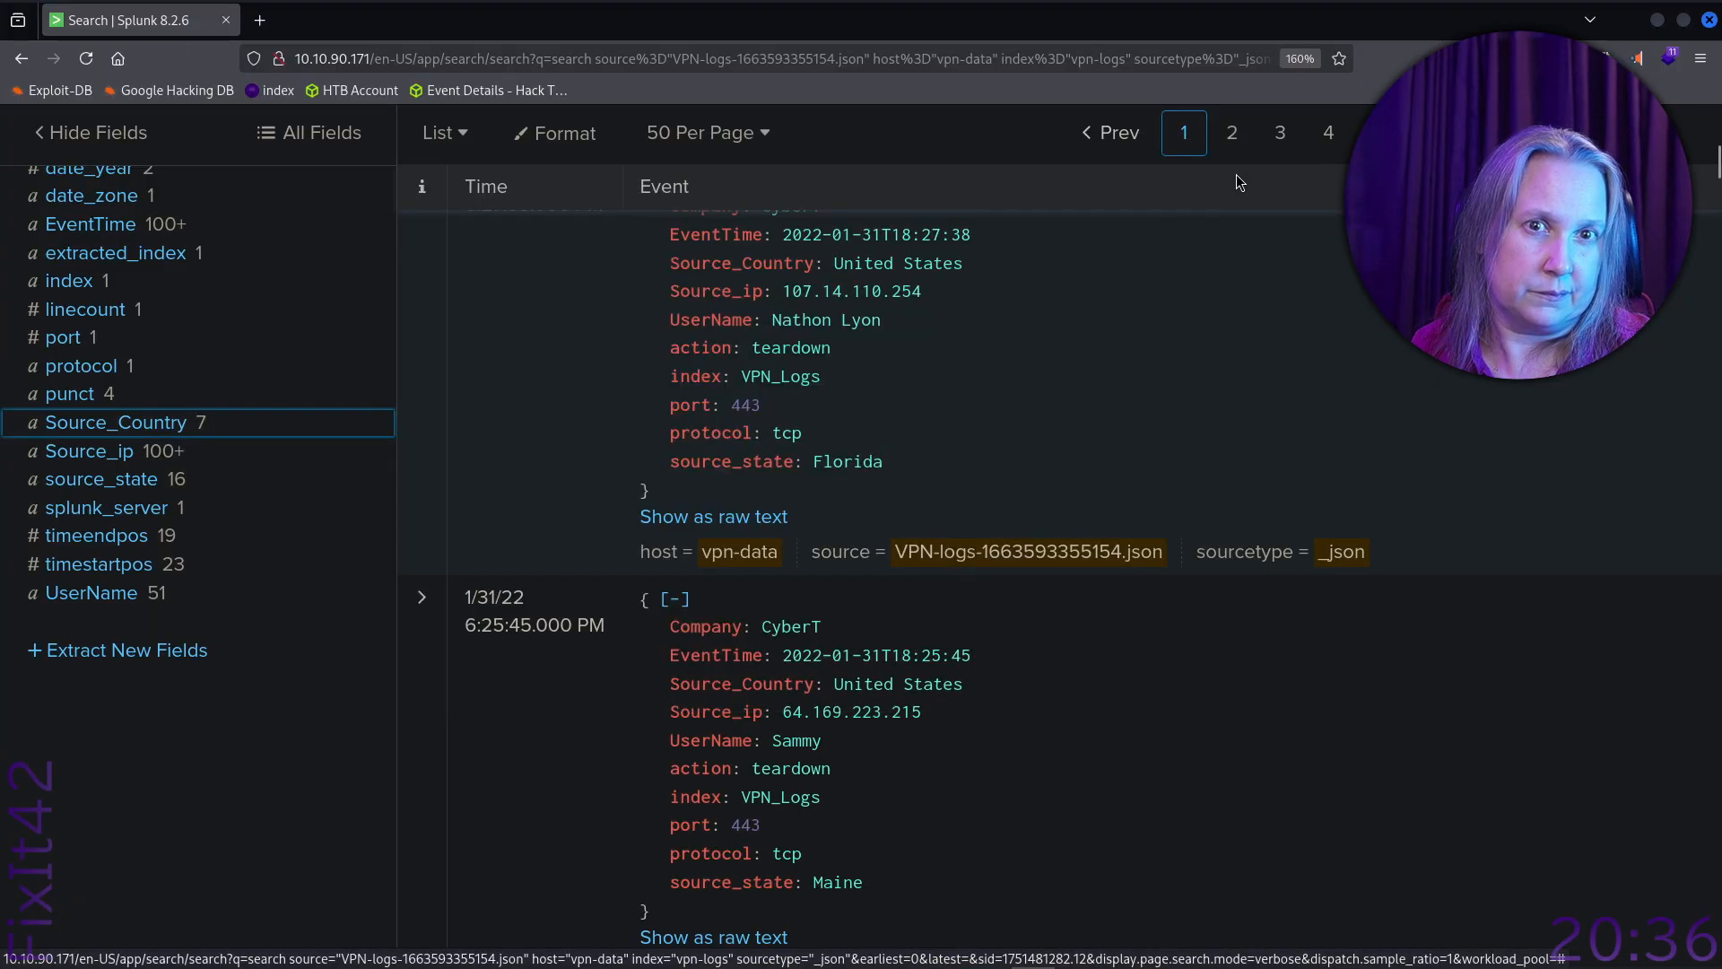
click(114, 596)
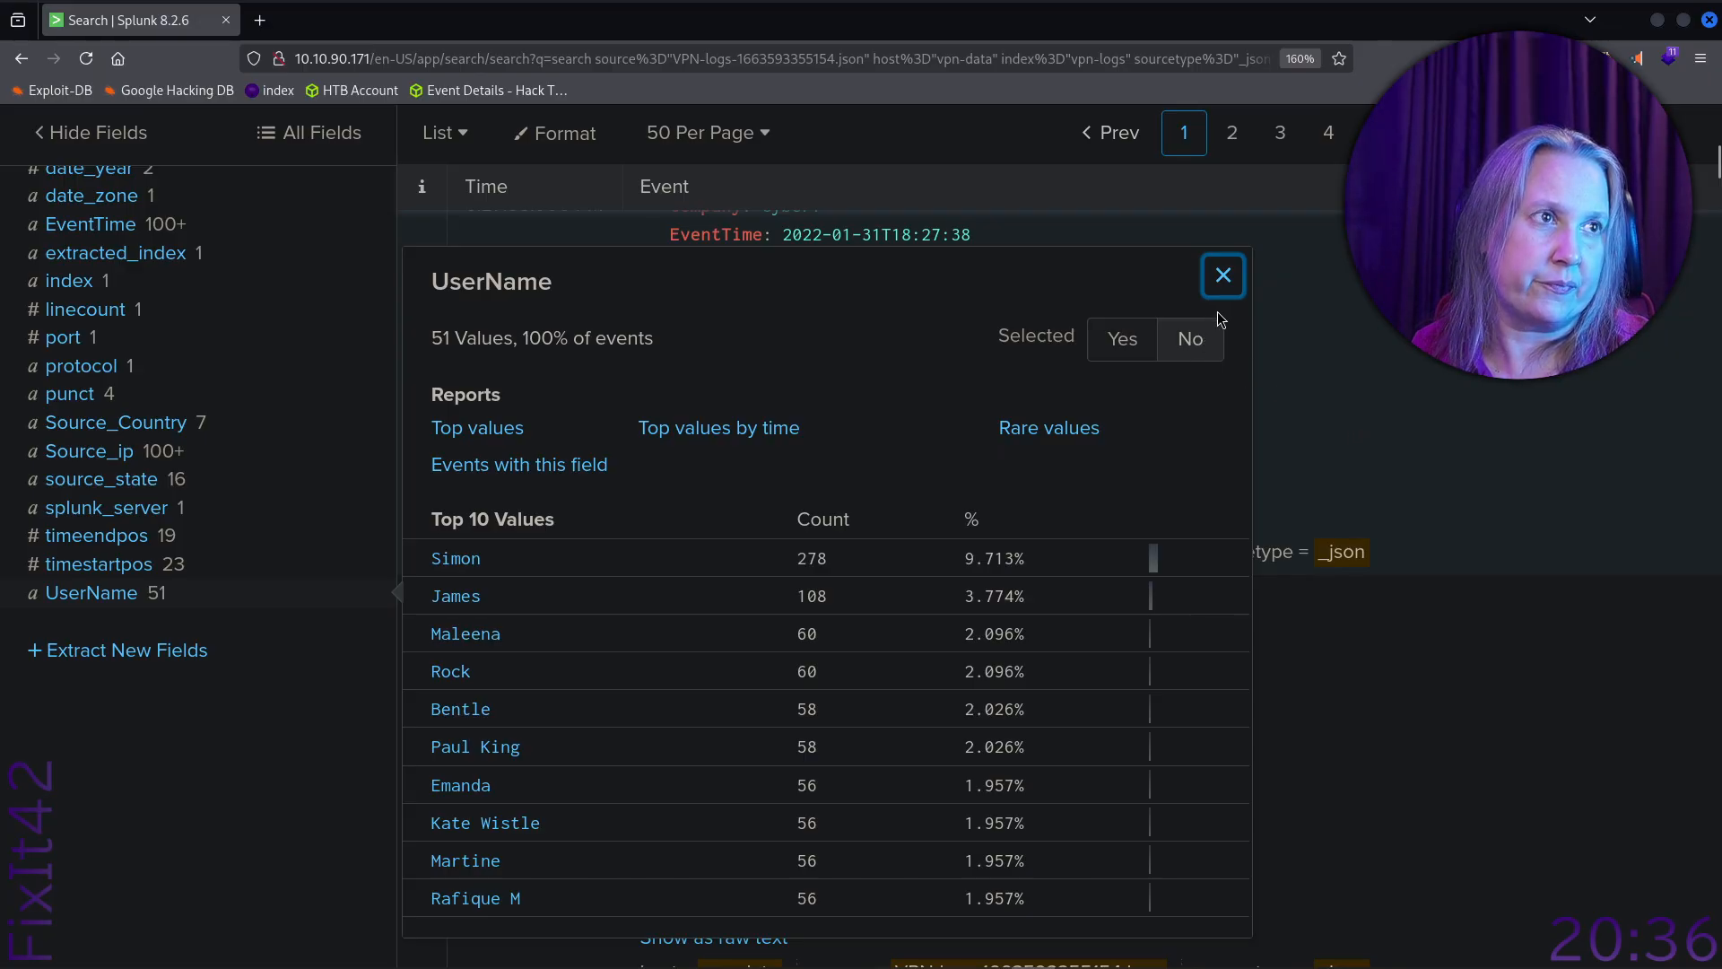
click(1224, 277)
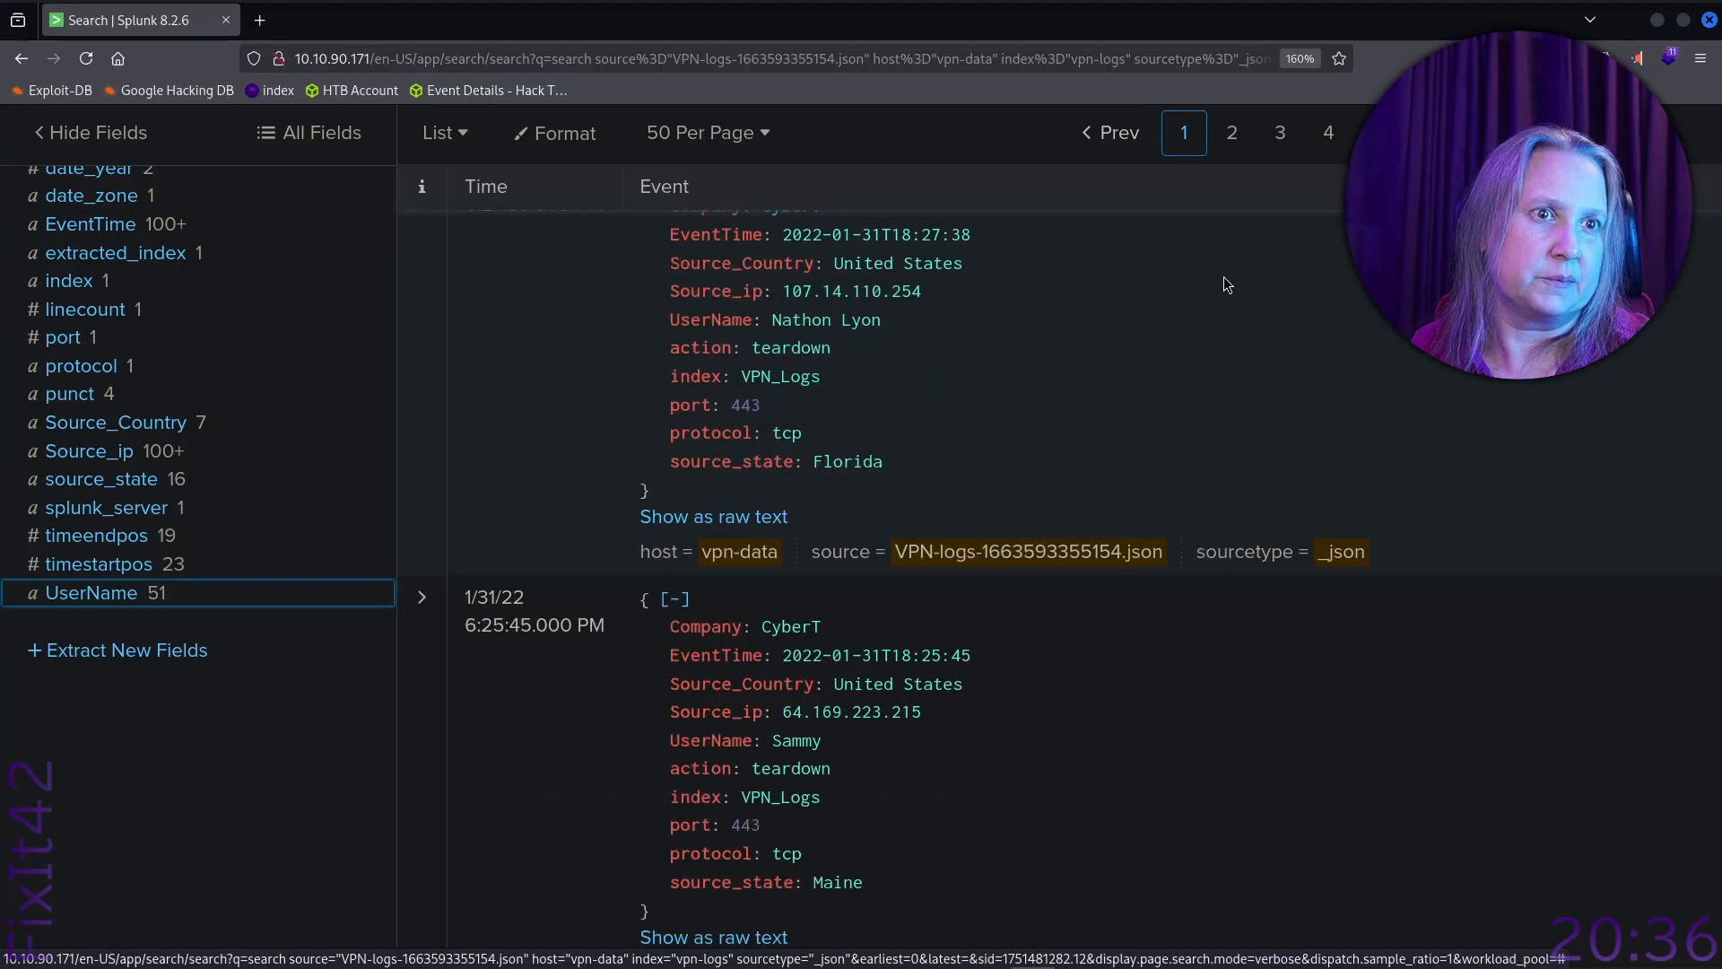
Look over the event list and capture a screenshot of its first event, including the Time and Event column headings.
scroll(1387, 612, up, 10)
scroll(1387, 611, down, 3)
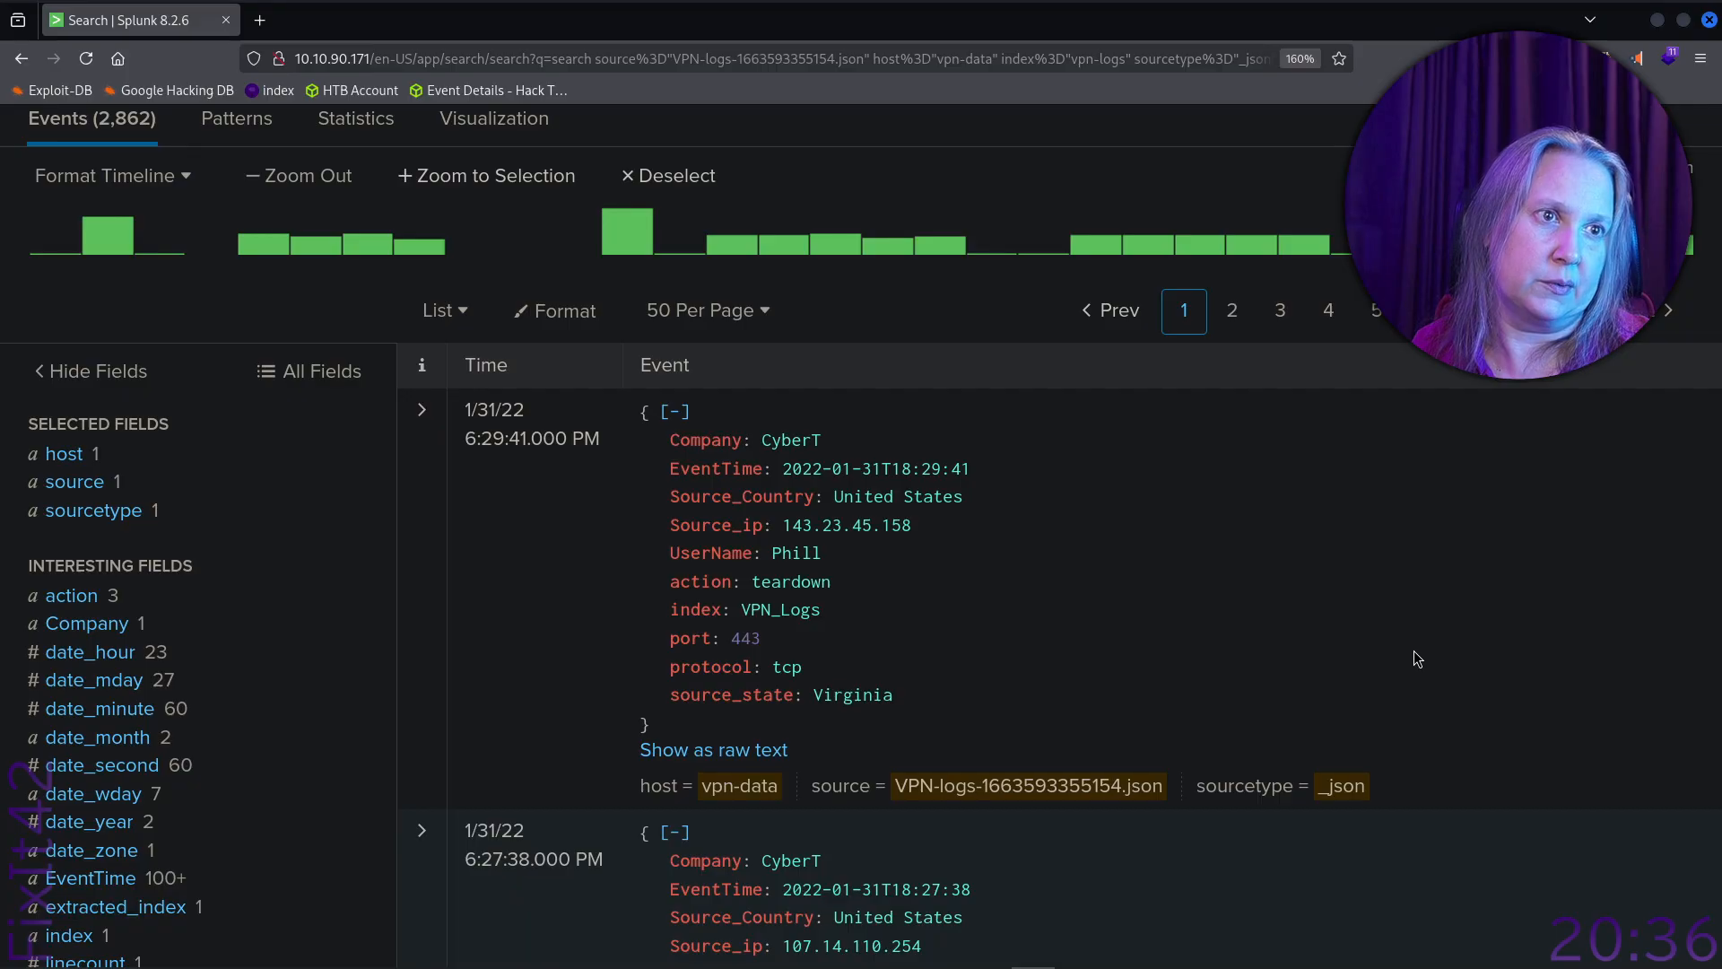
scroll(1375, 642, down, 3)
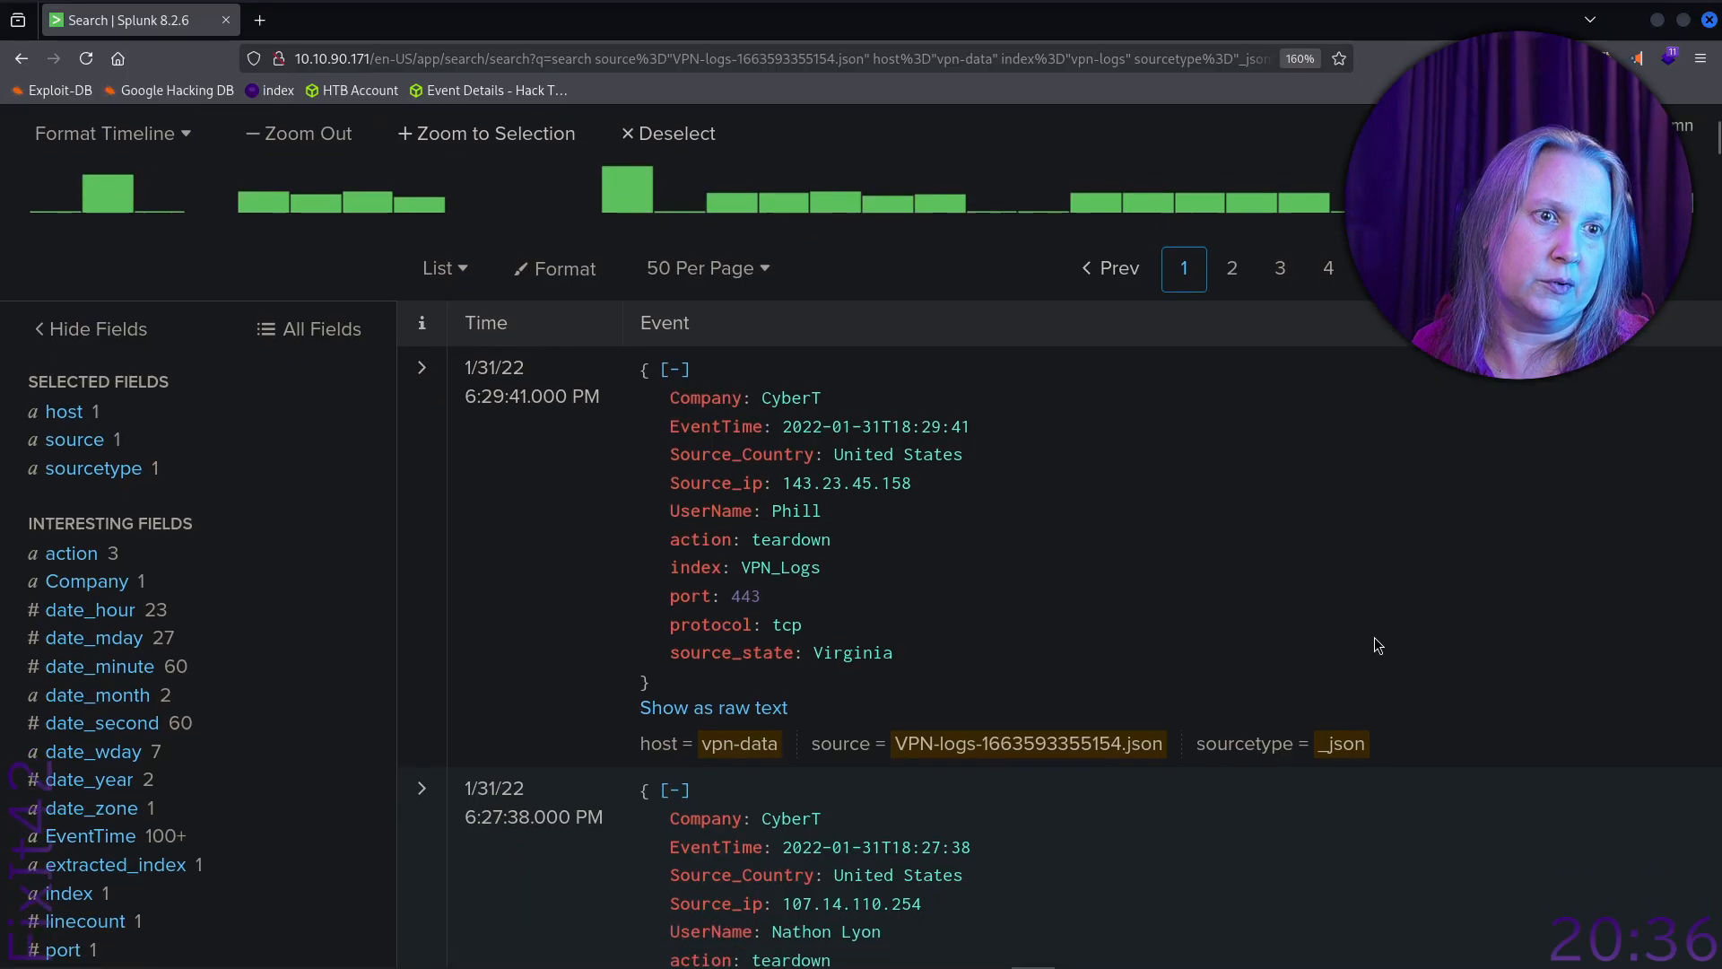
scroll(1376, 643, up, 3)
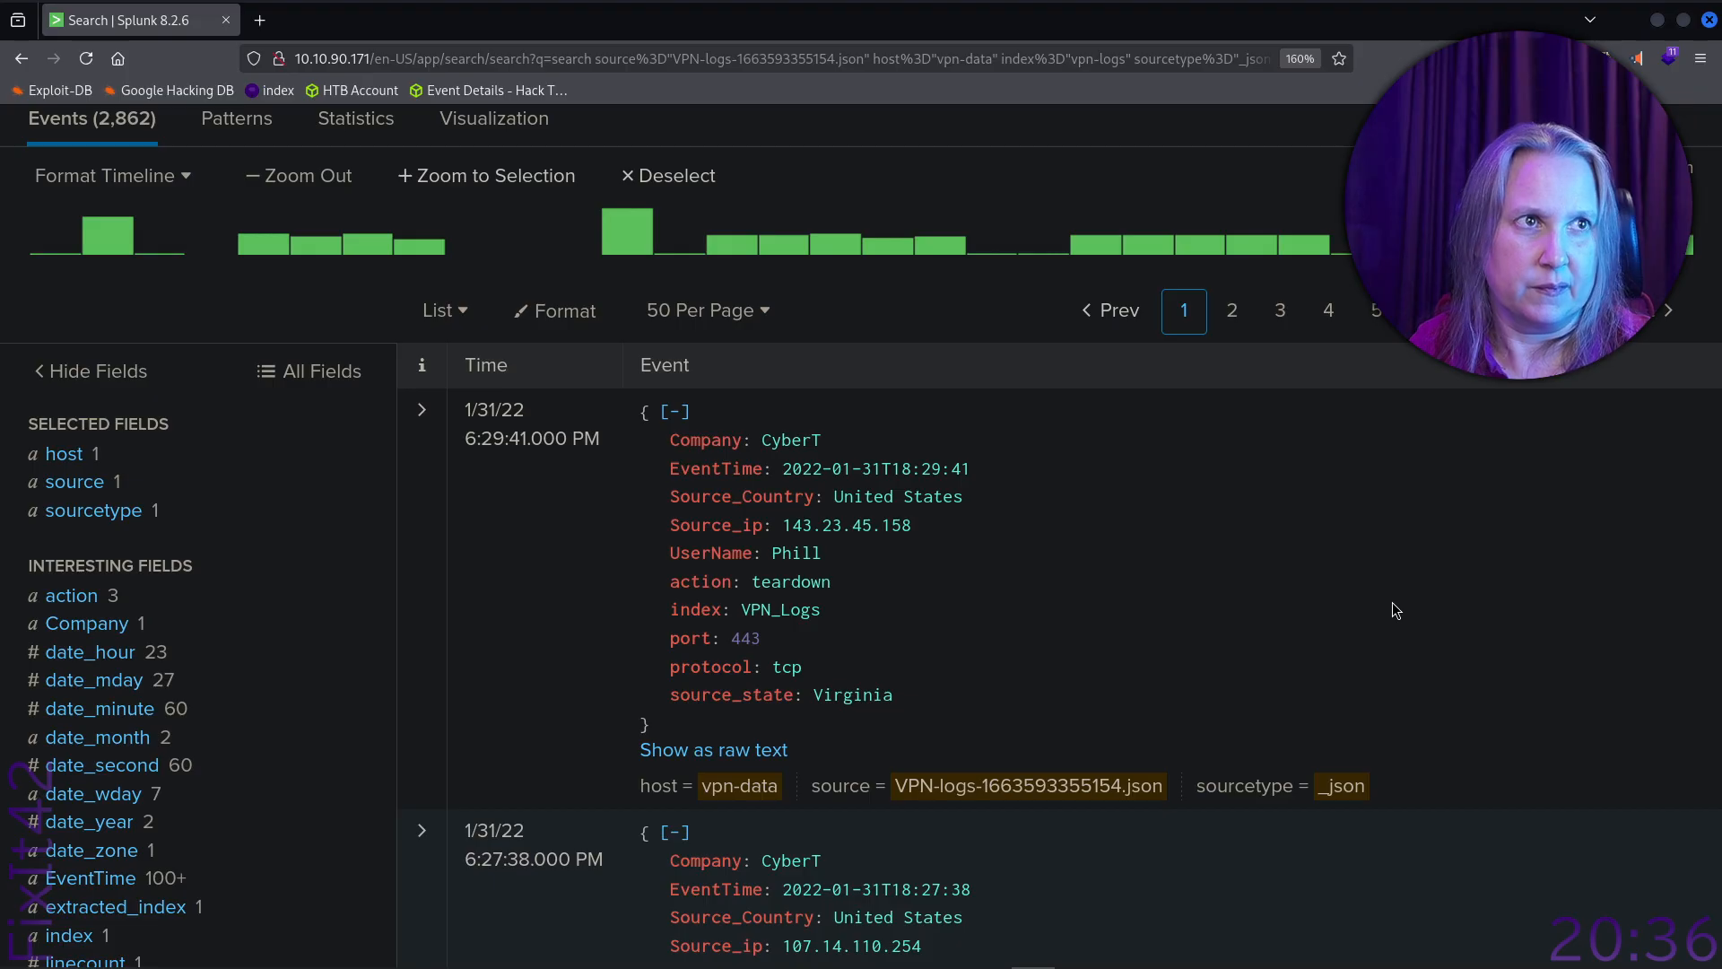
scroll(1394, 605, up, 3)
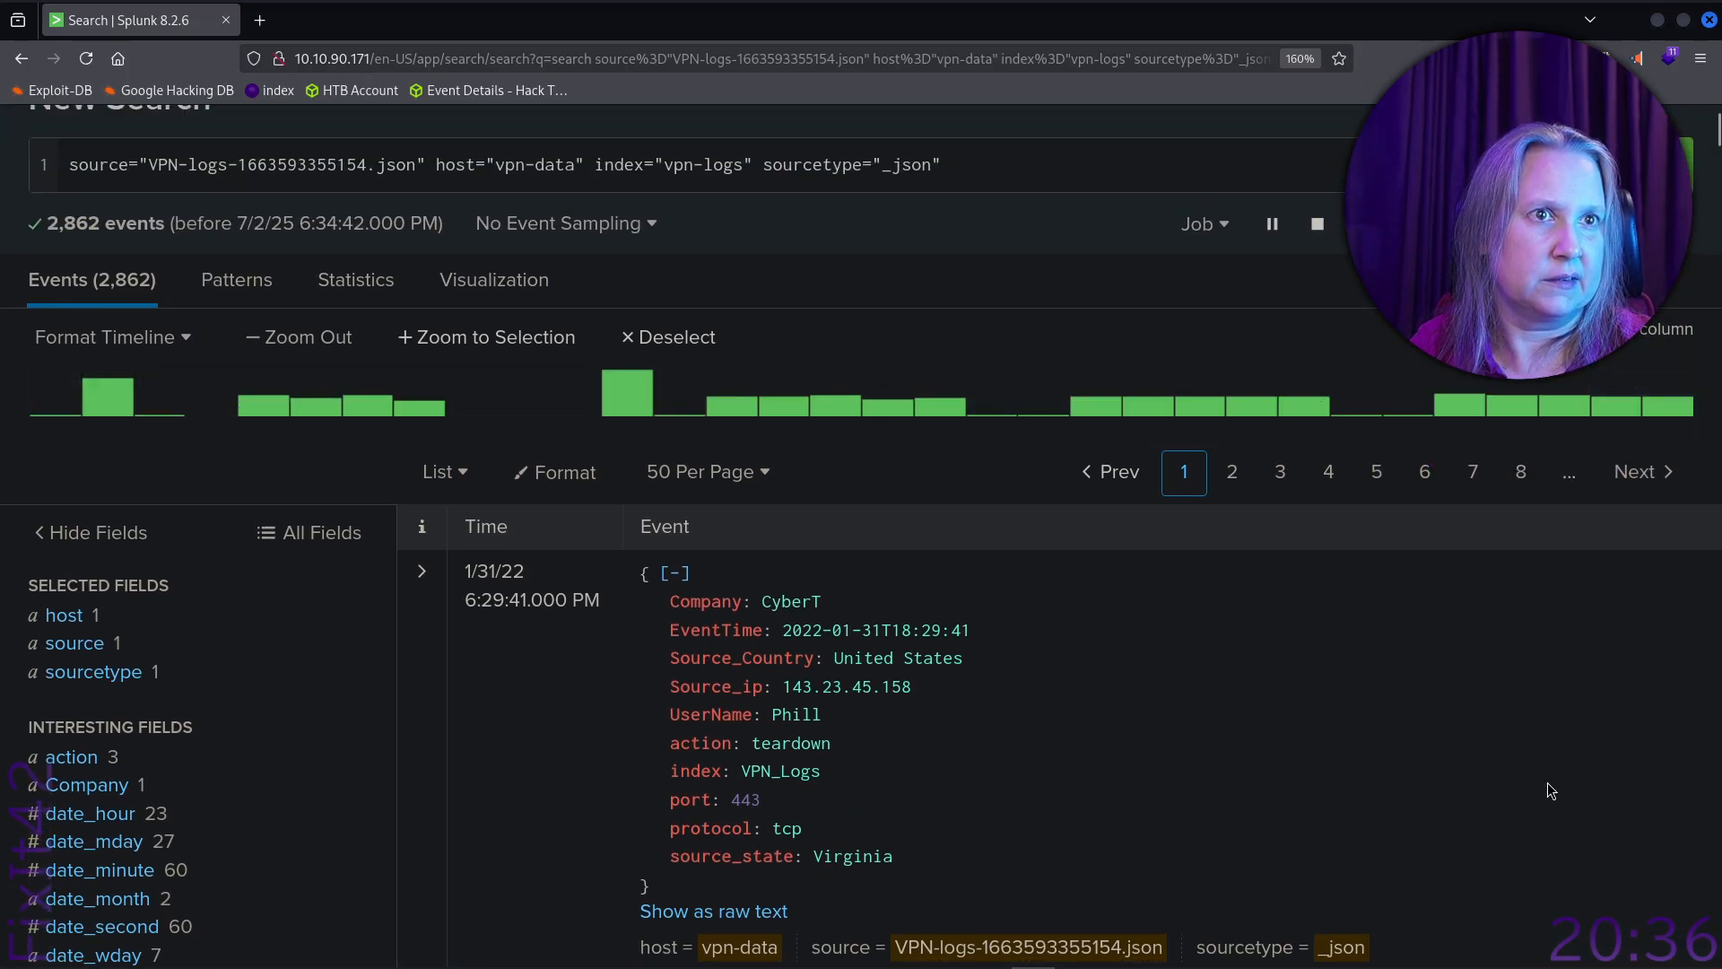
scroll(1550, 786, down, 3)
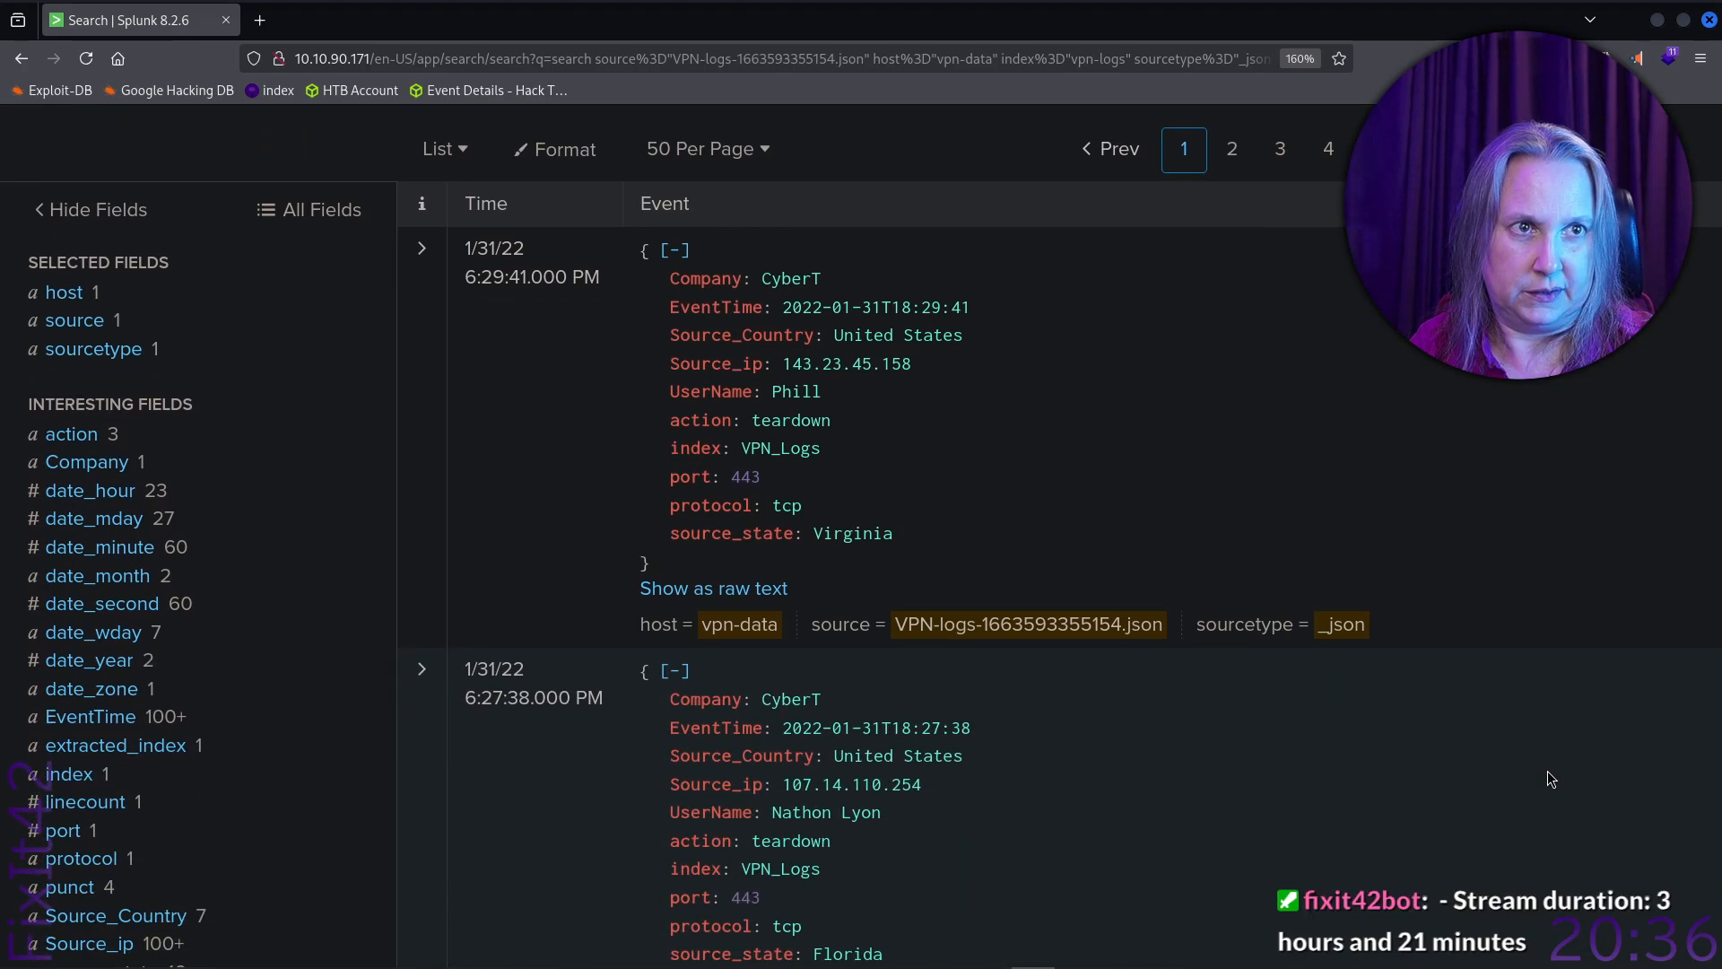
mouse_move(461, 958)
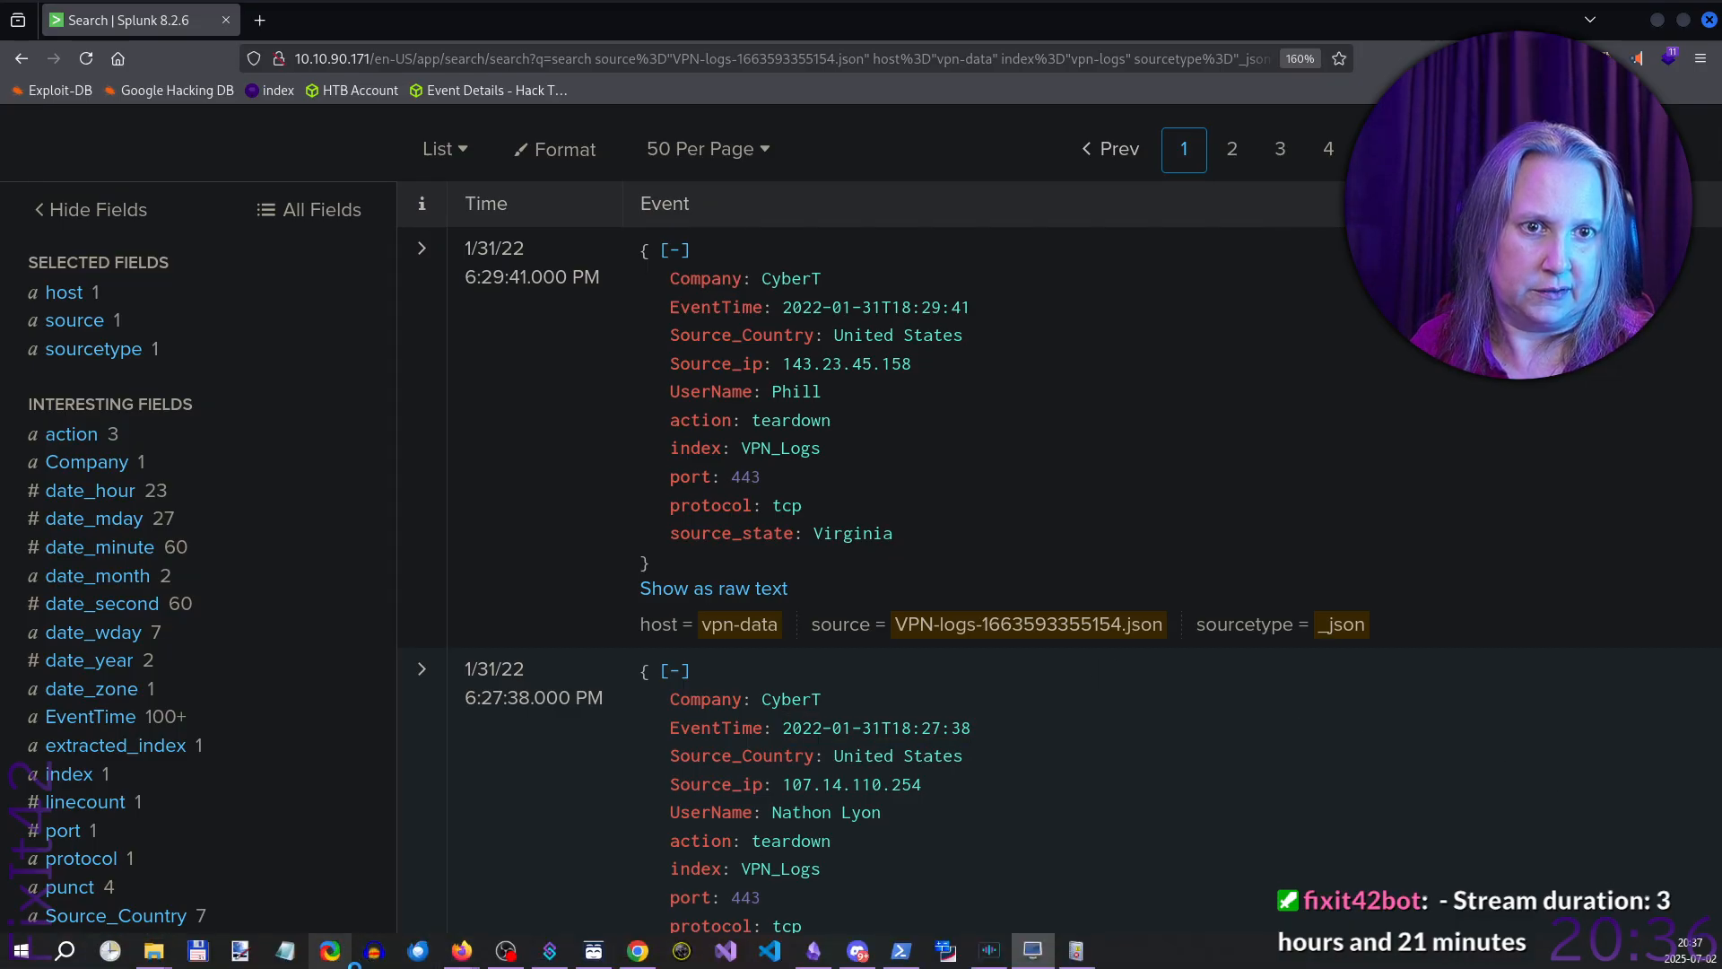
mouse_move(456, 958)
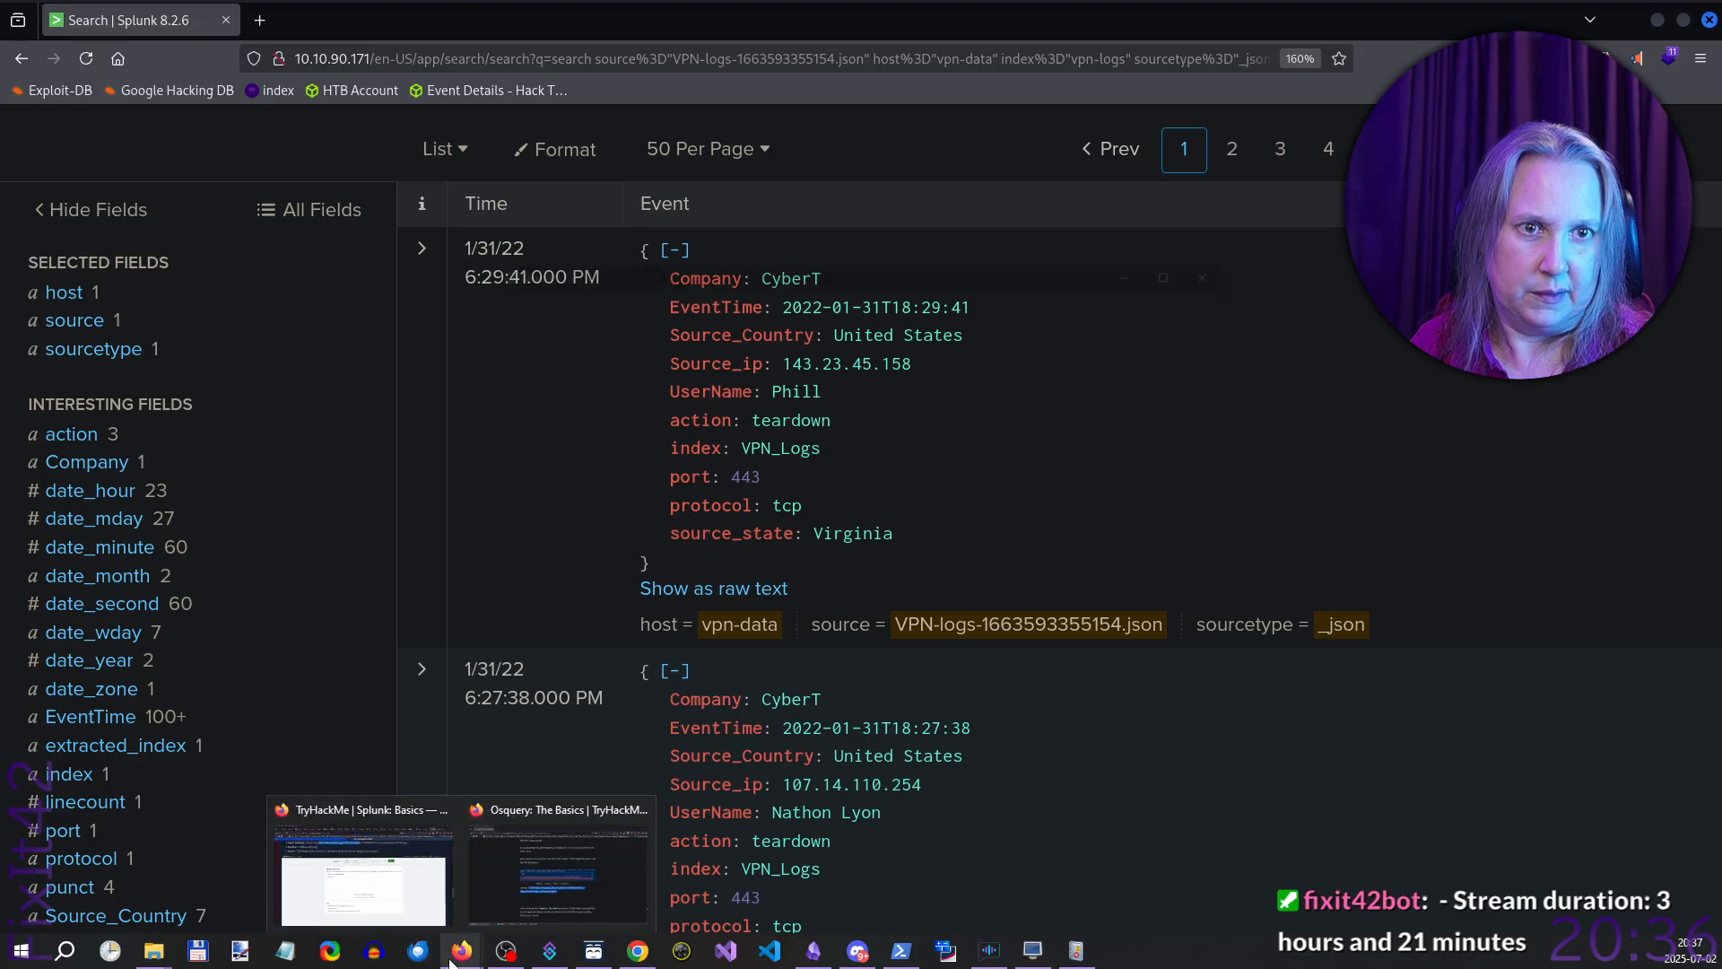
click(1139, 269)
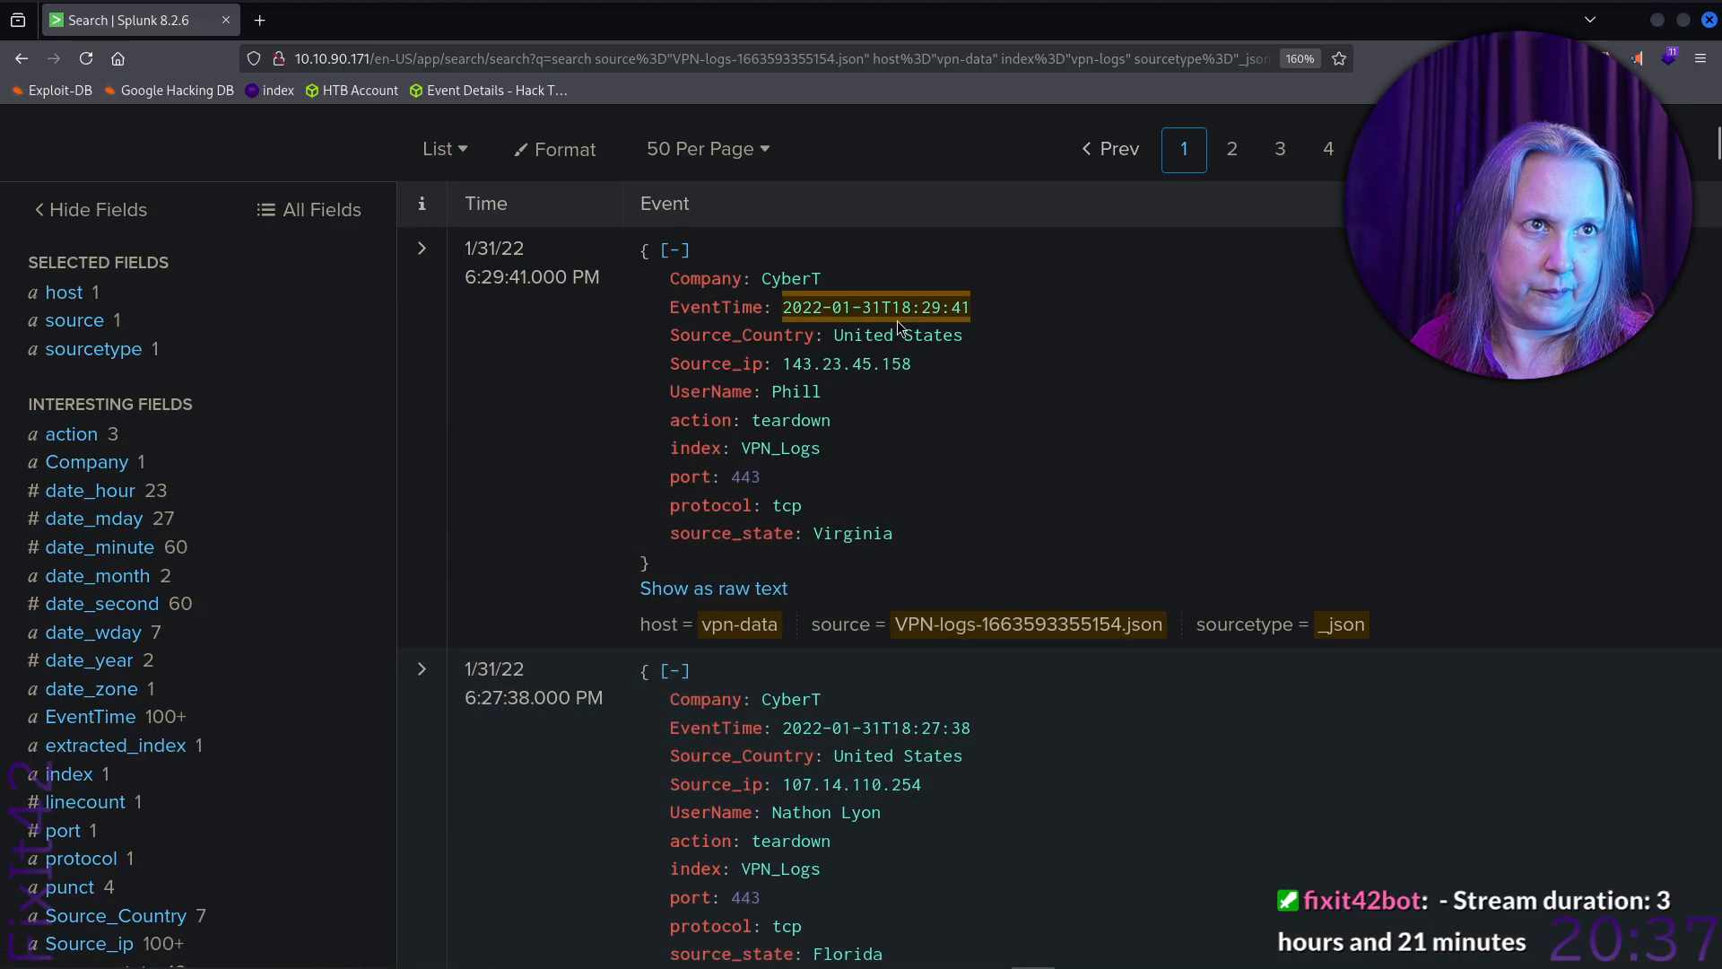
key(ctrl+Print)
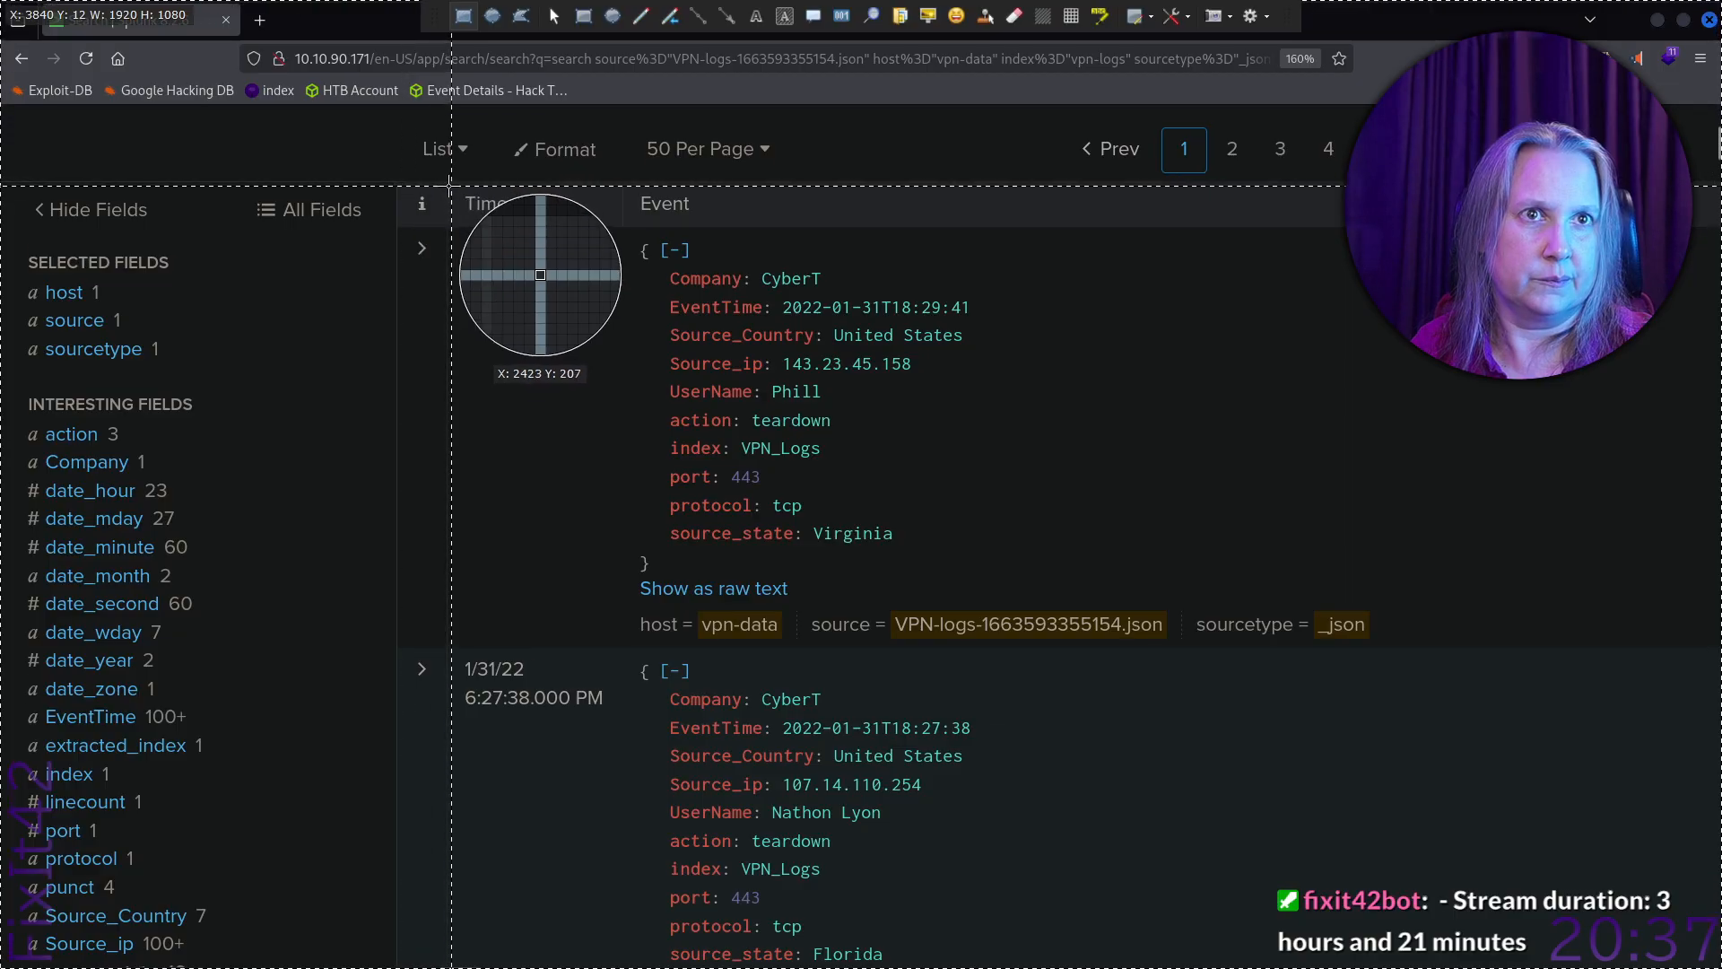
drag(446, 186, 1385, 644)
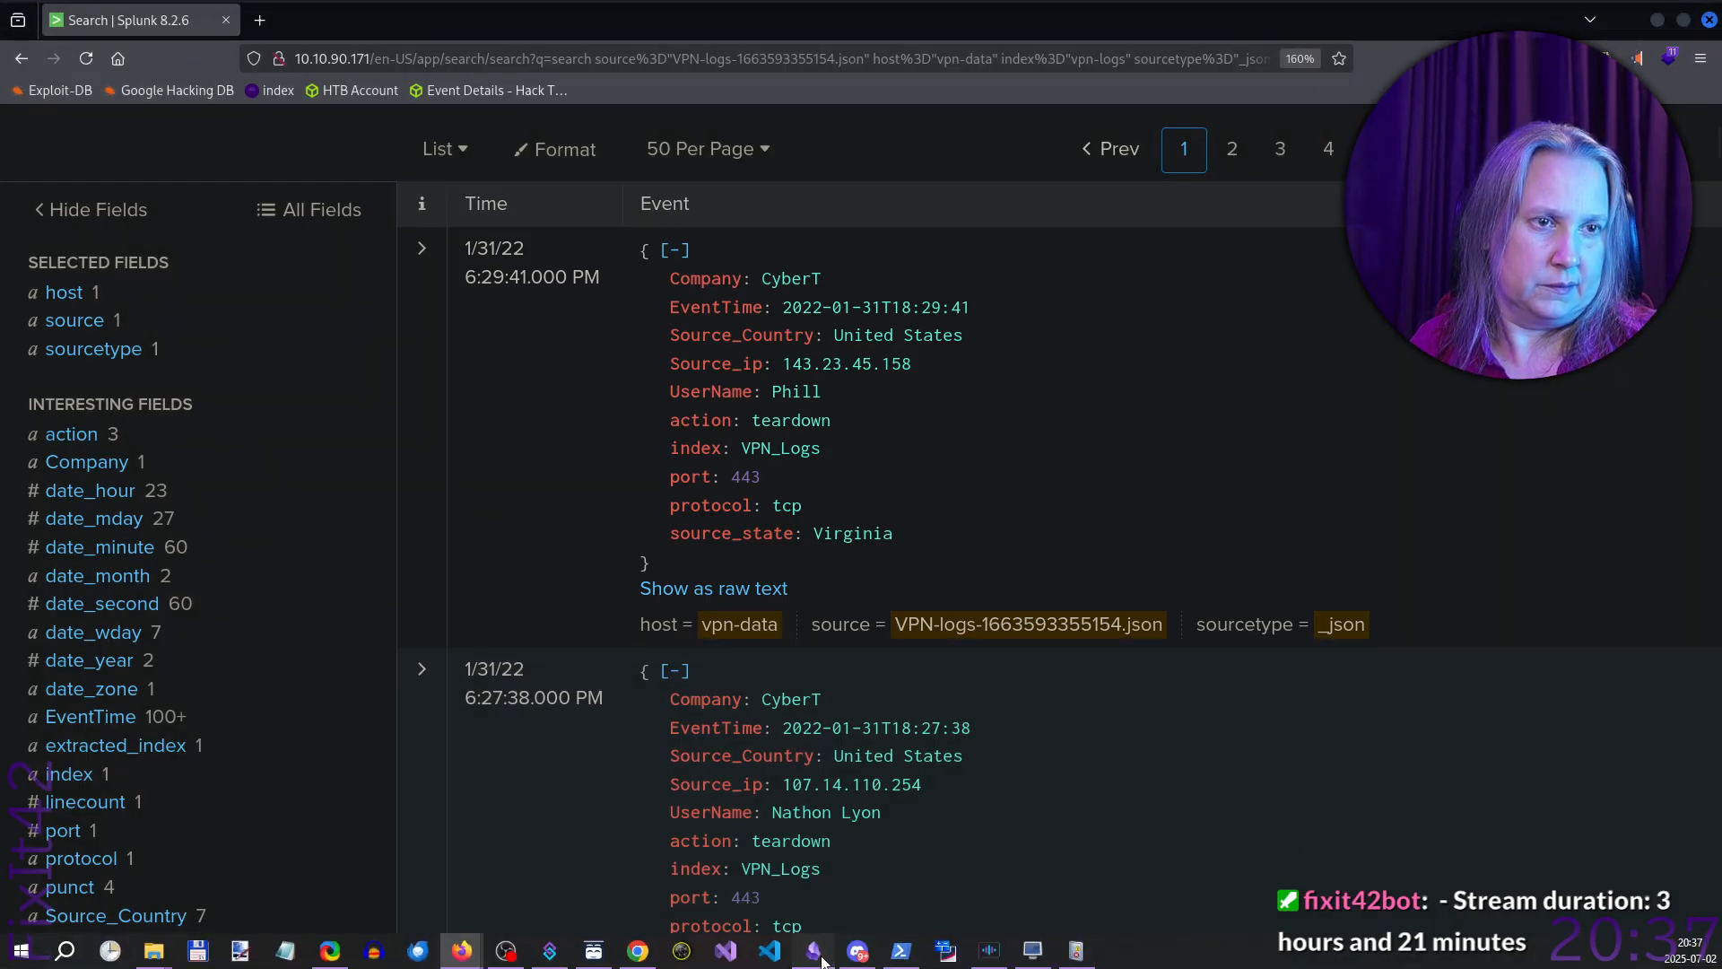
Switch to the Splunk note in Obsidian and add "Example data:" with the captured screenshot pasted below the Search Head section.
click(827, 962)
scroll(717, 745, down, 5)
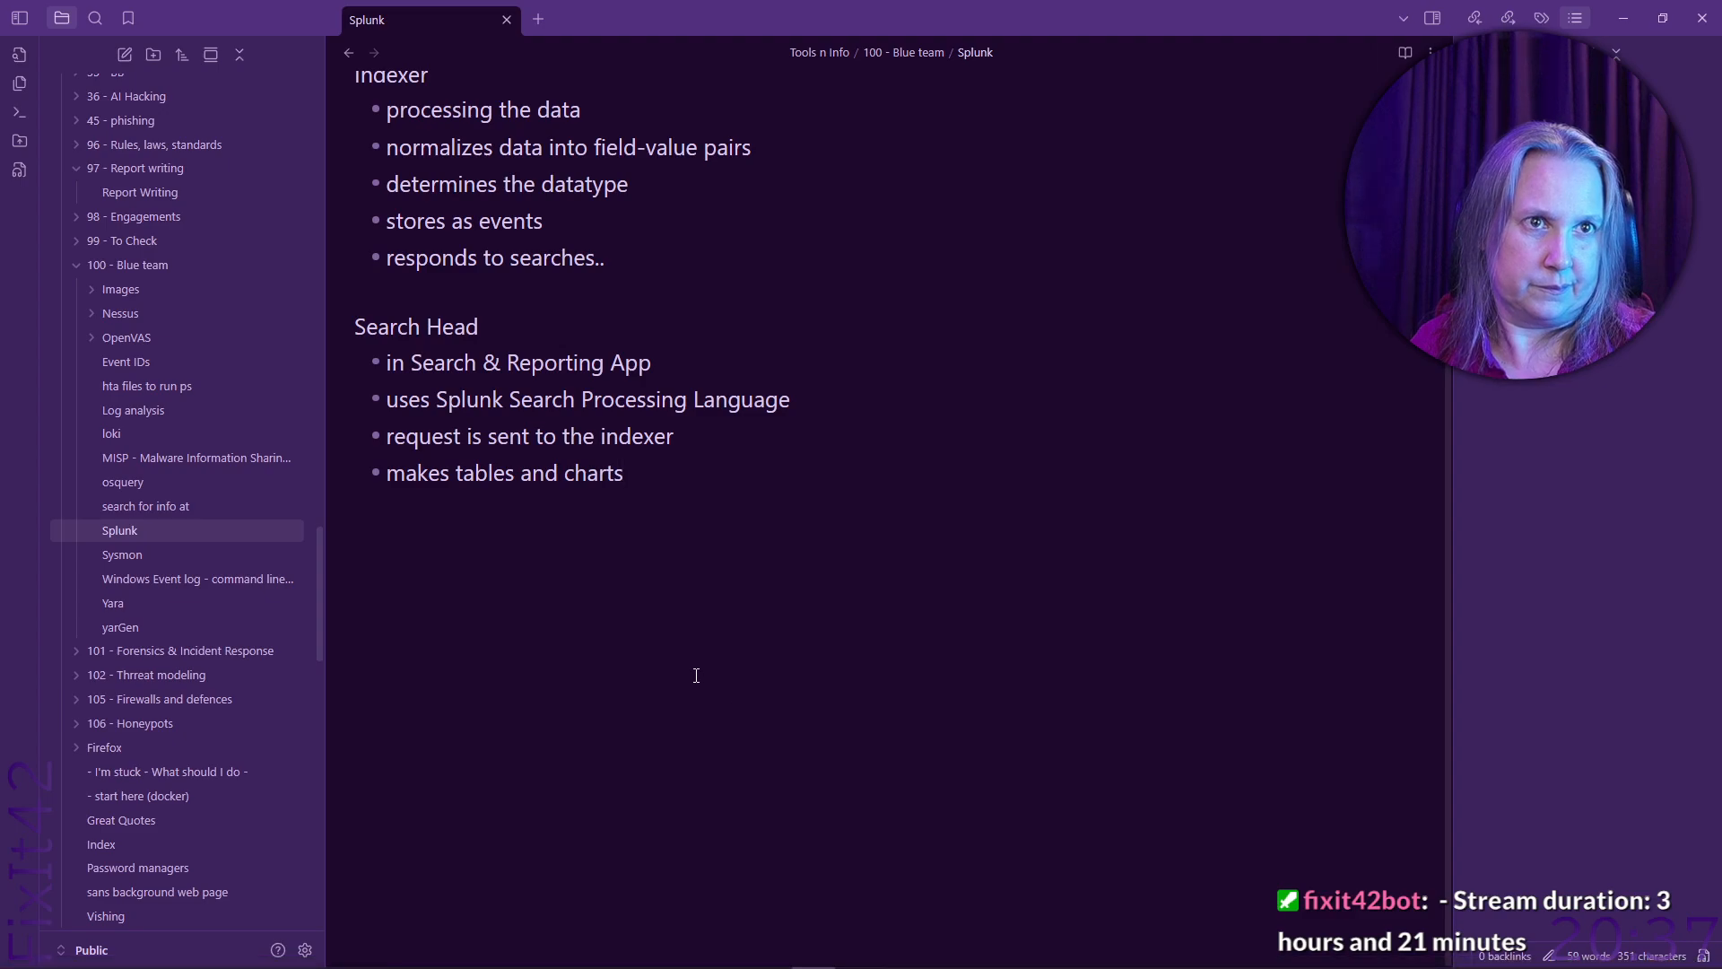
key(Return)
key(Return)
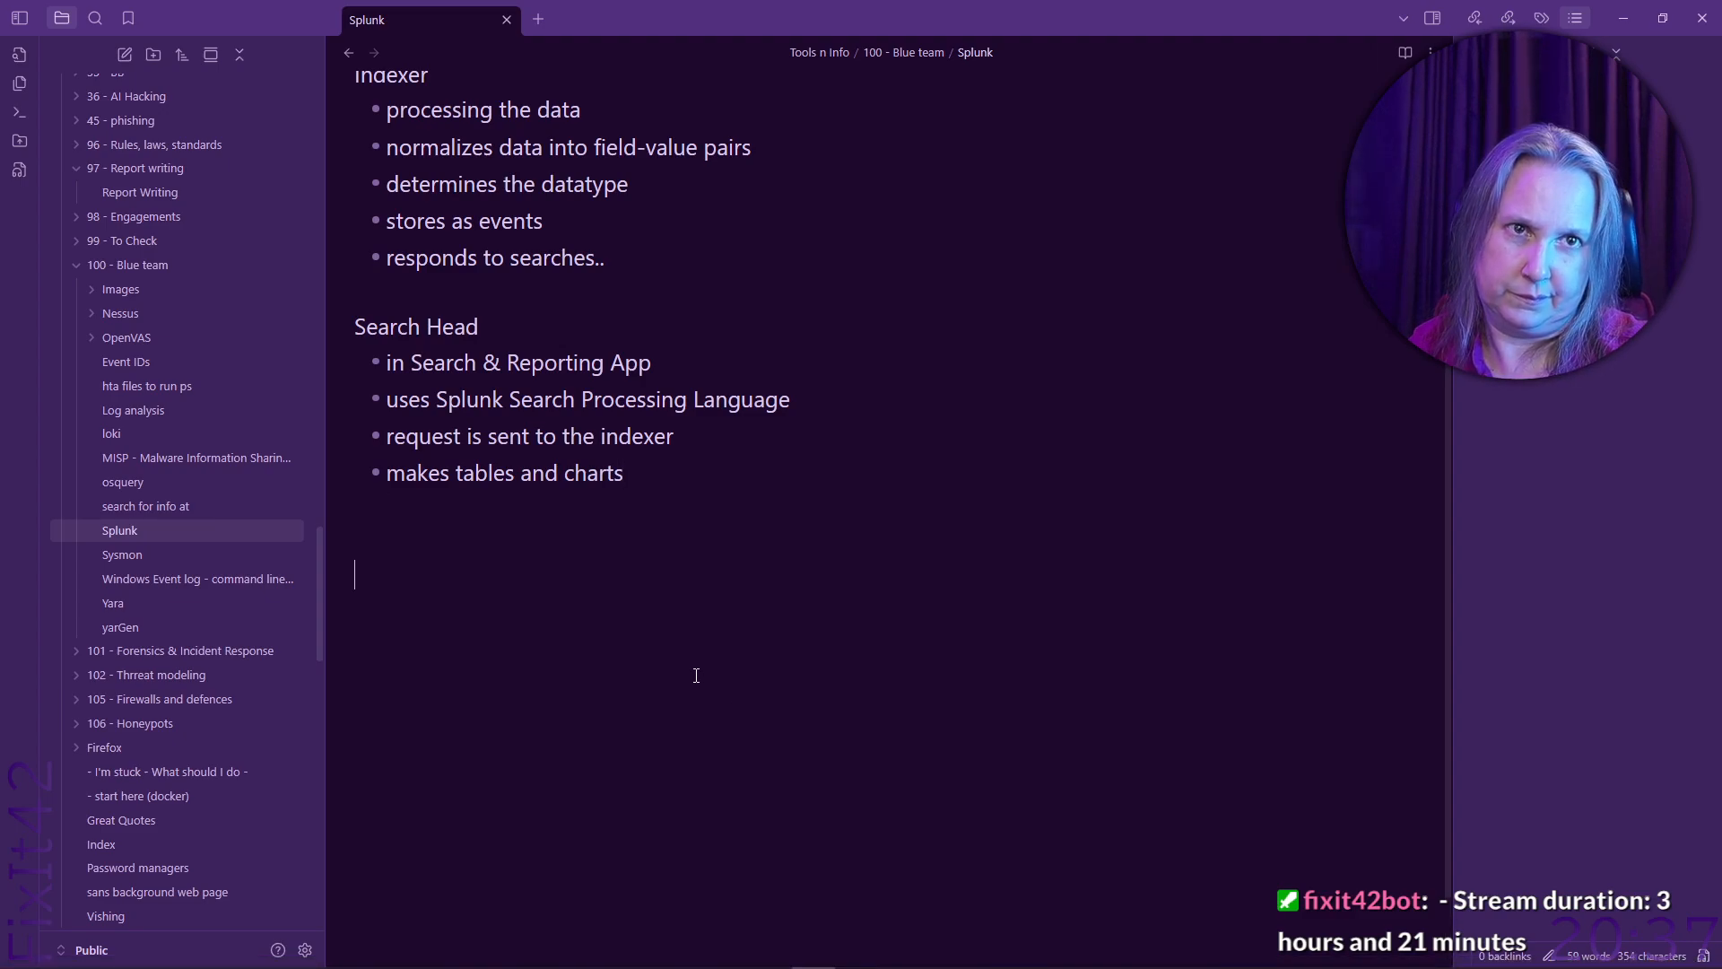
key(Return)
text(Exampl)
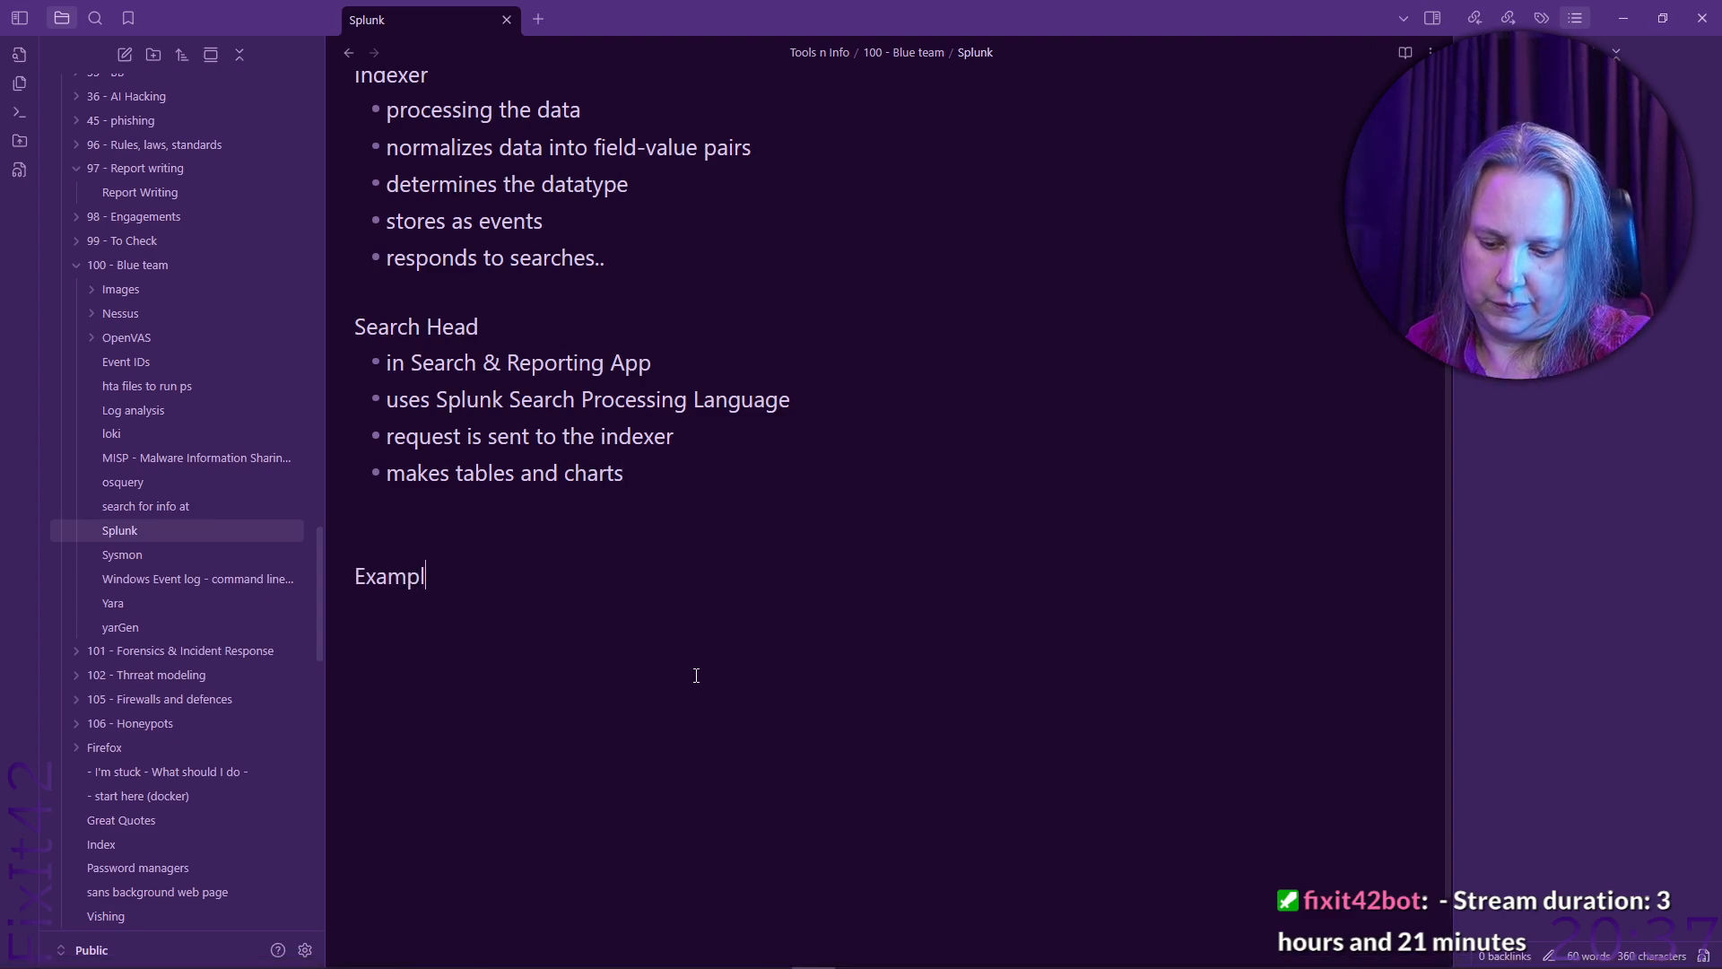
text(e data:)
key(Return)
key(ctrl+v)
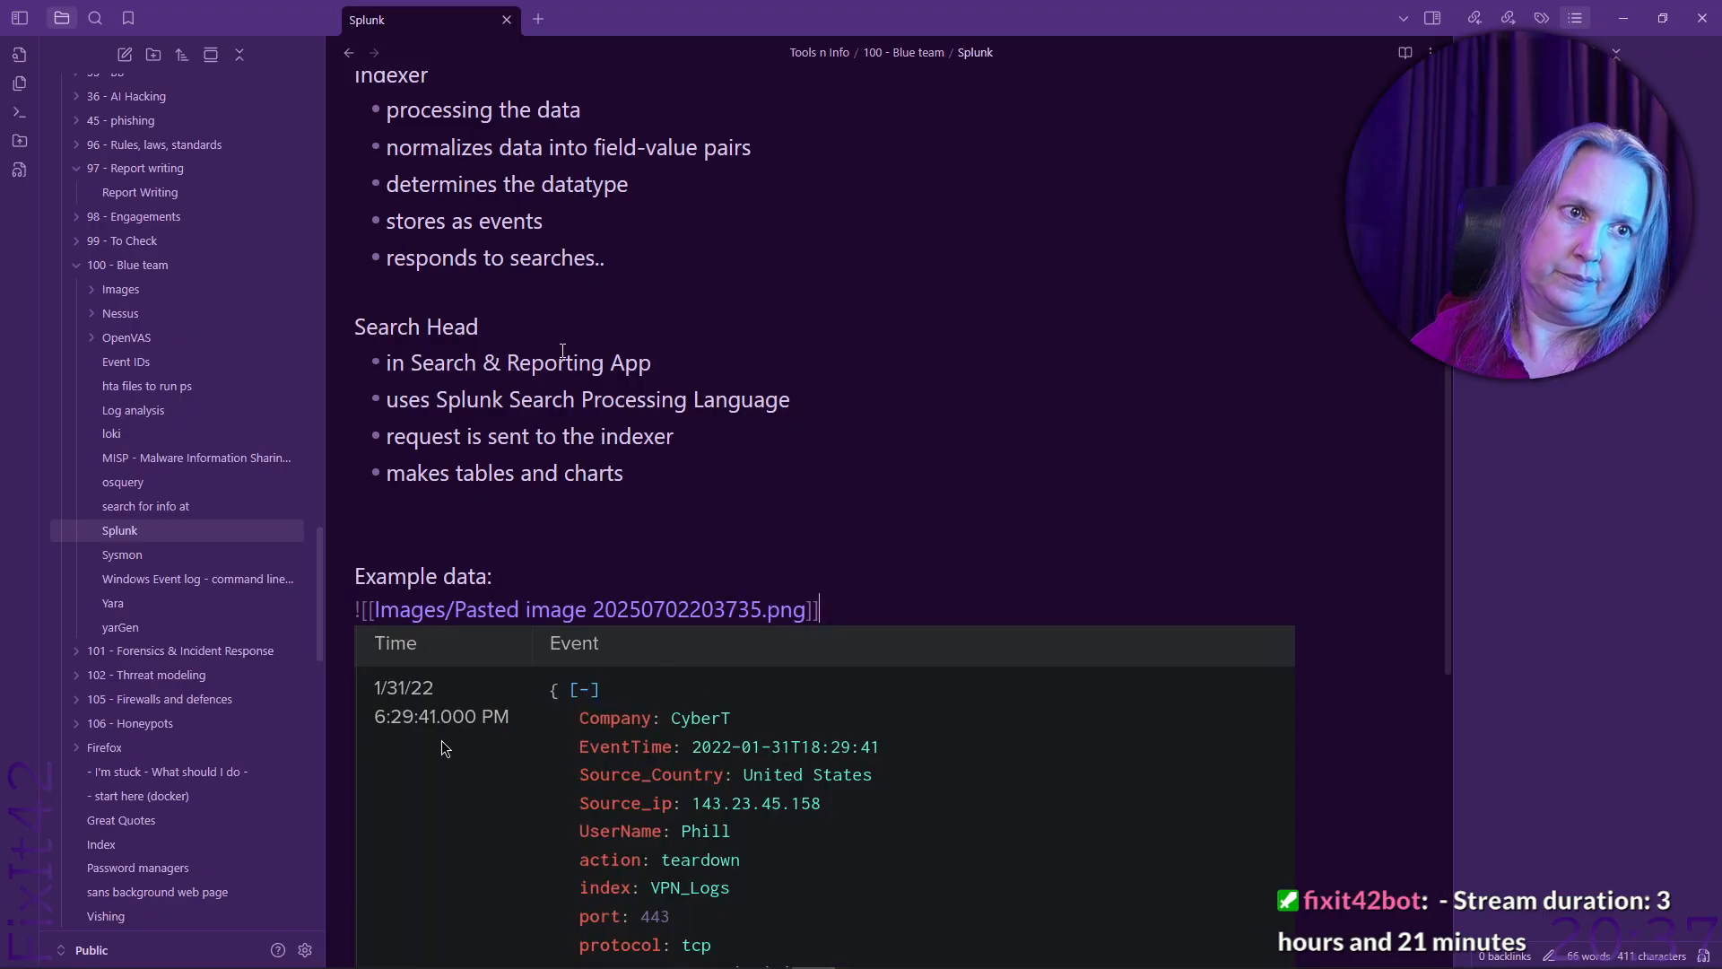
Check the pasted example data, return to the TryHackMe room and read Task 5's upload notes and questions.
scroll(846, 453, down, 3)
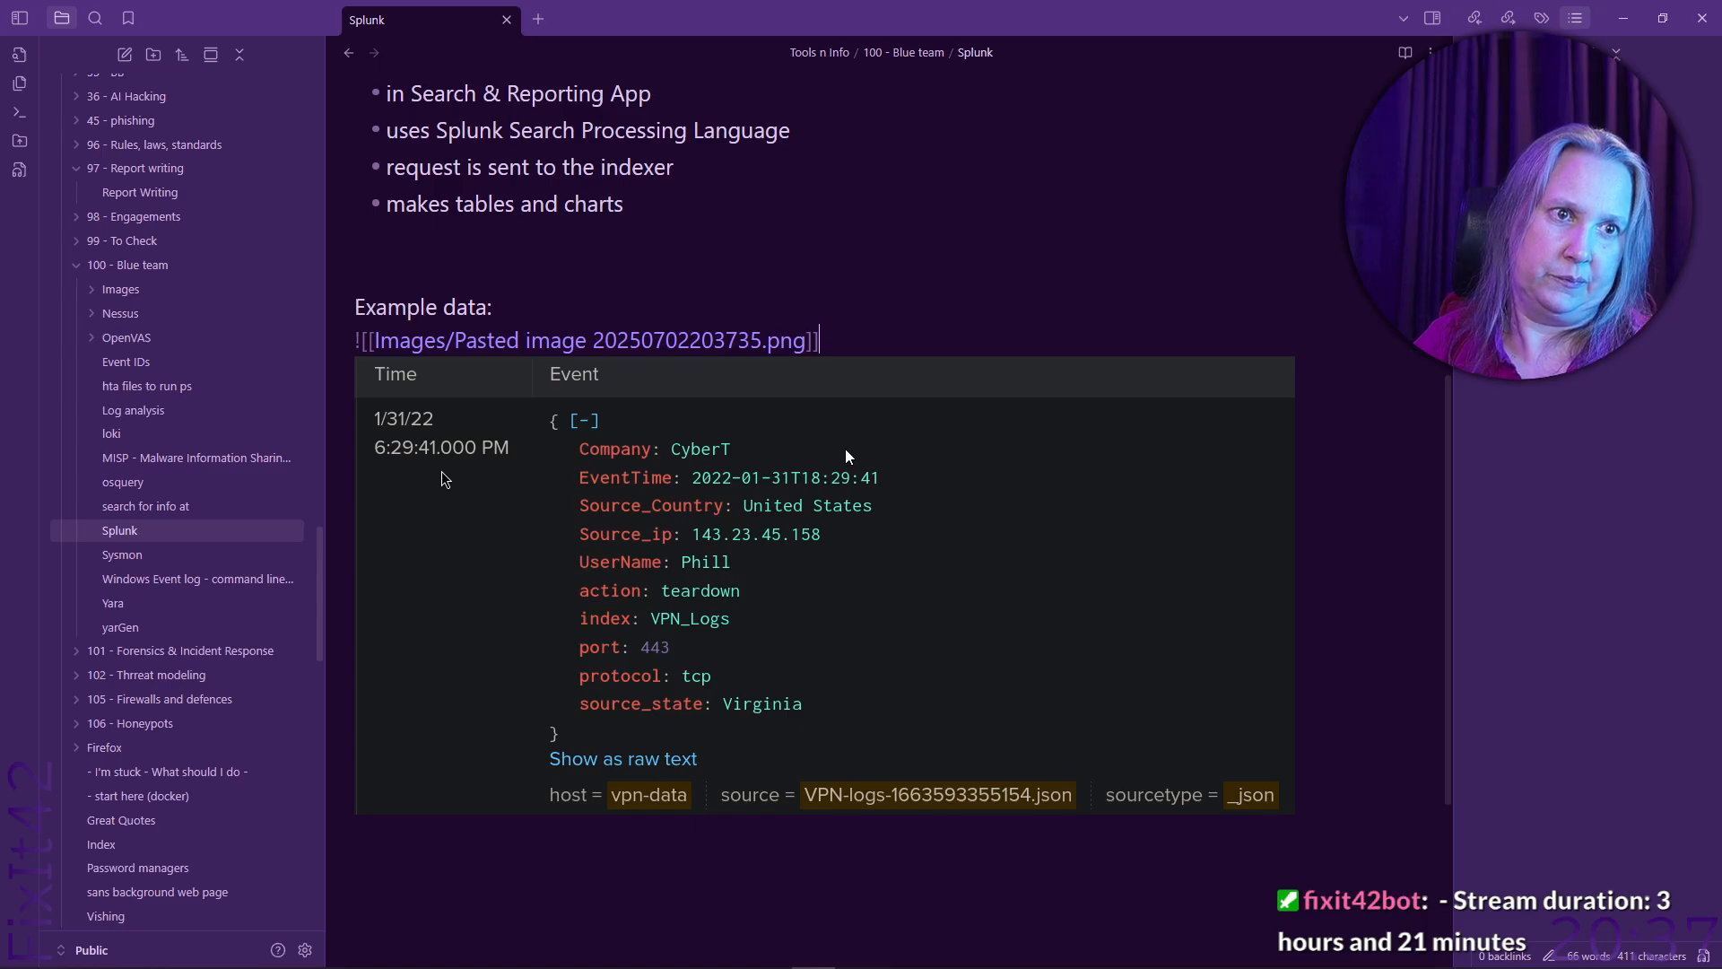
scroll(845, 456, up, 4)
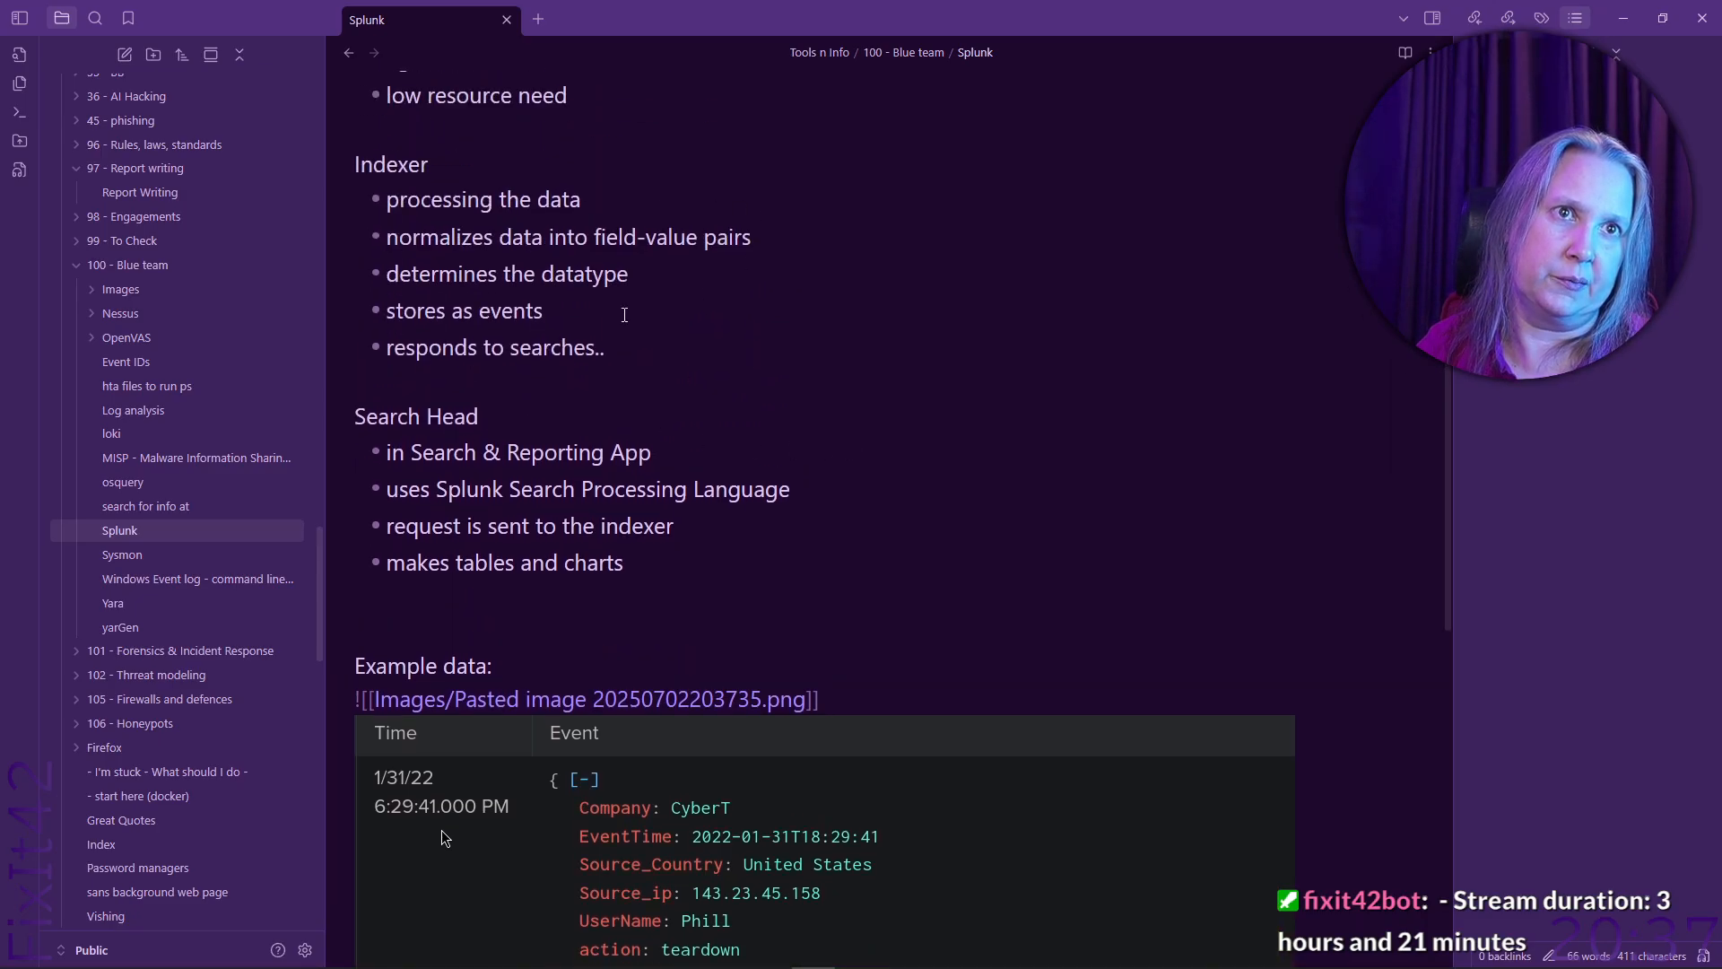
click(1630, 18)
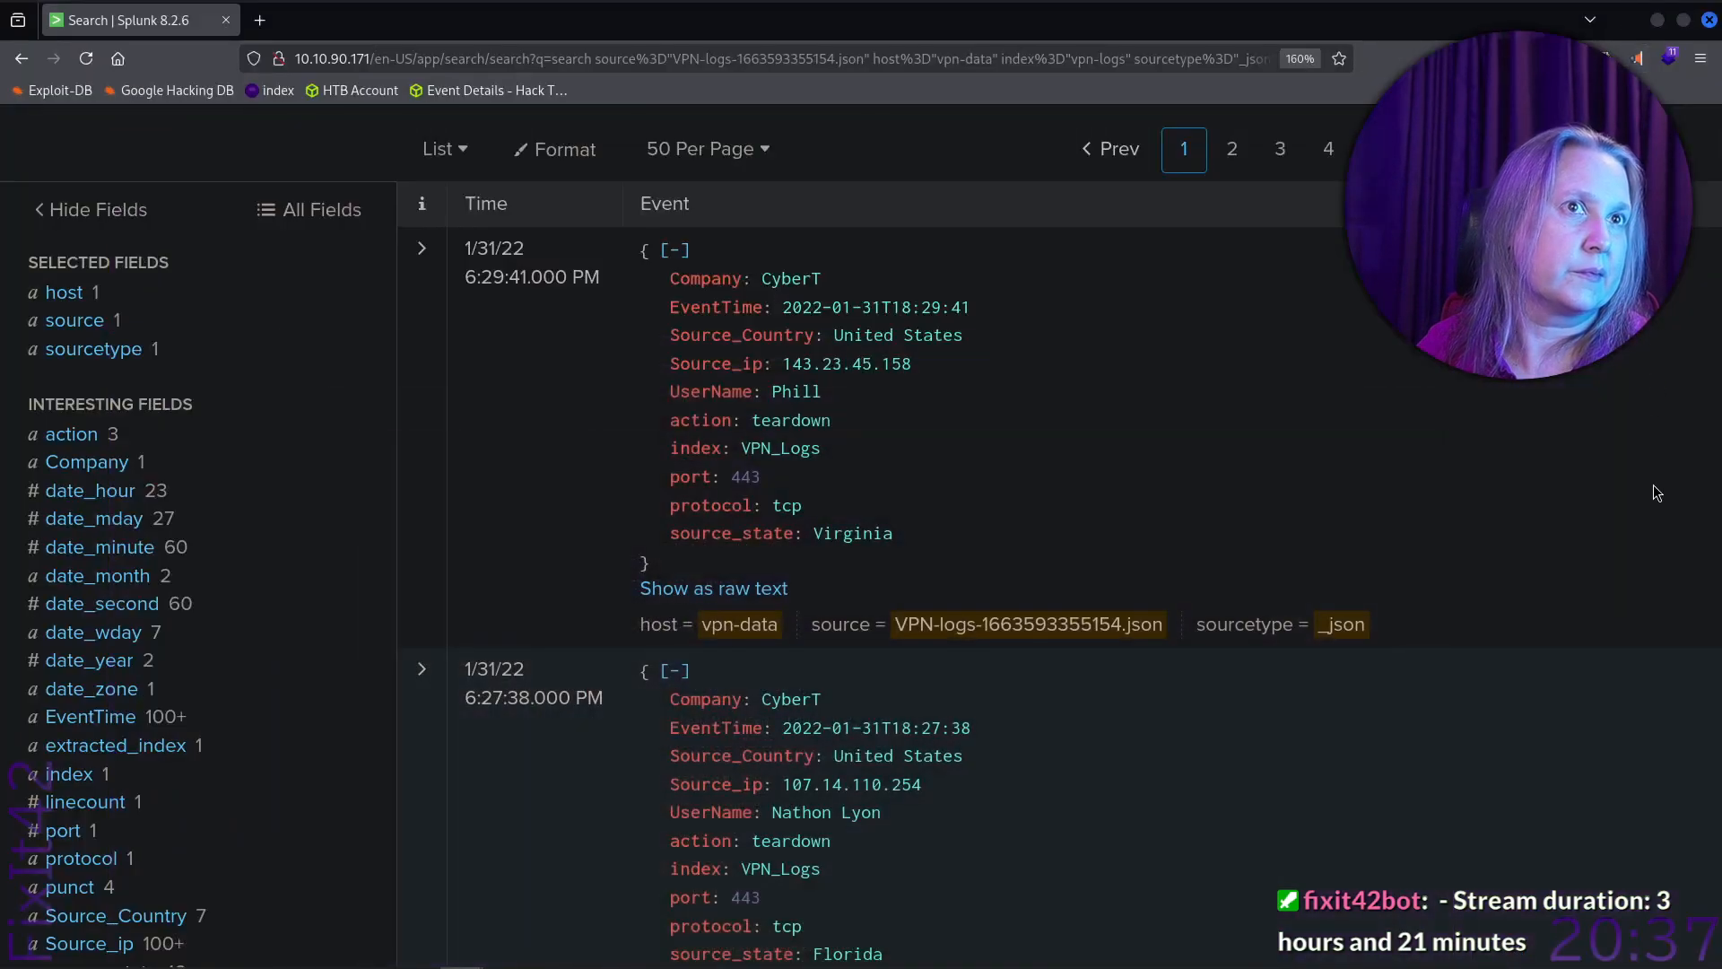
key(alt+Tab)
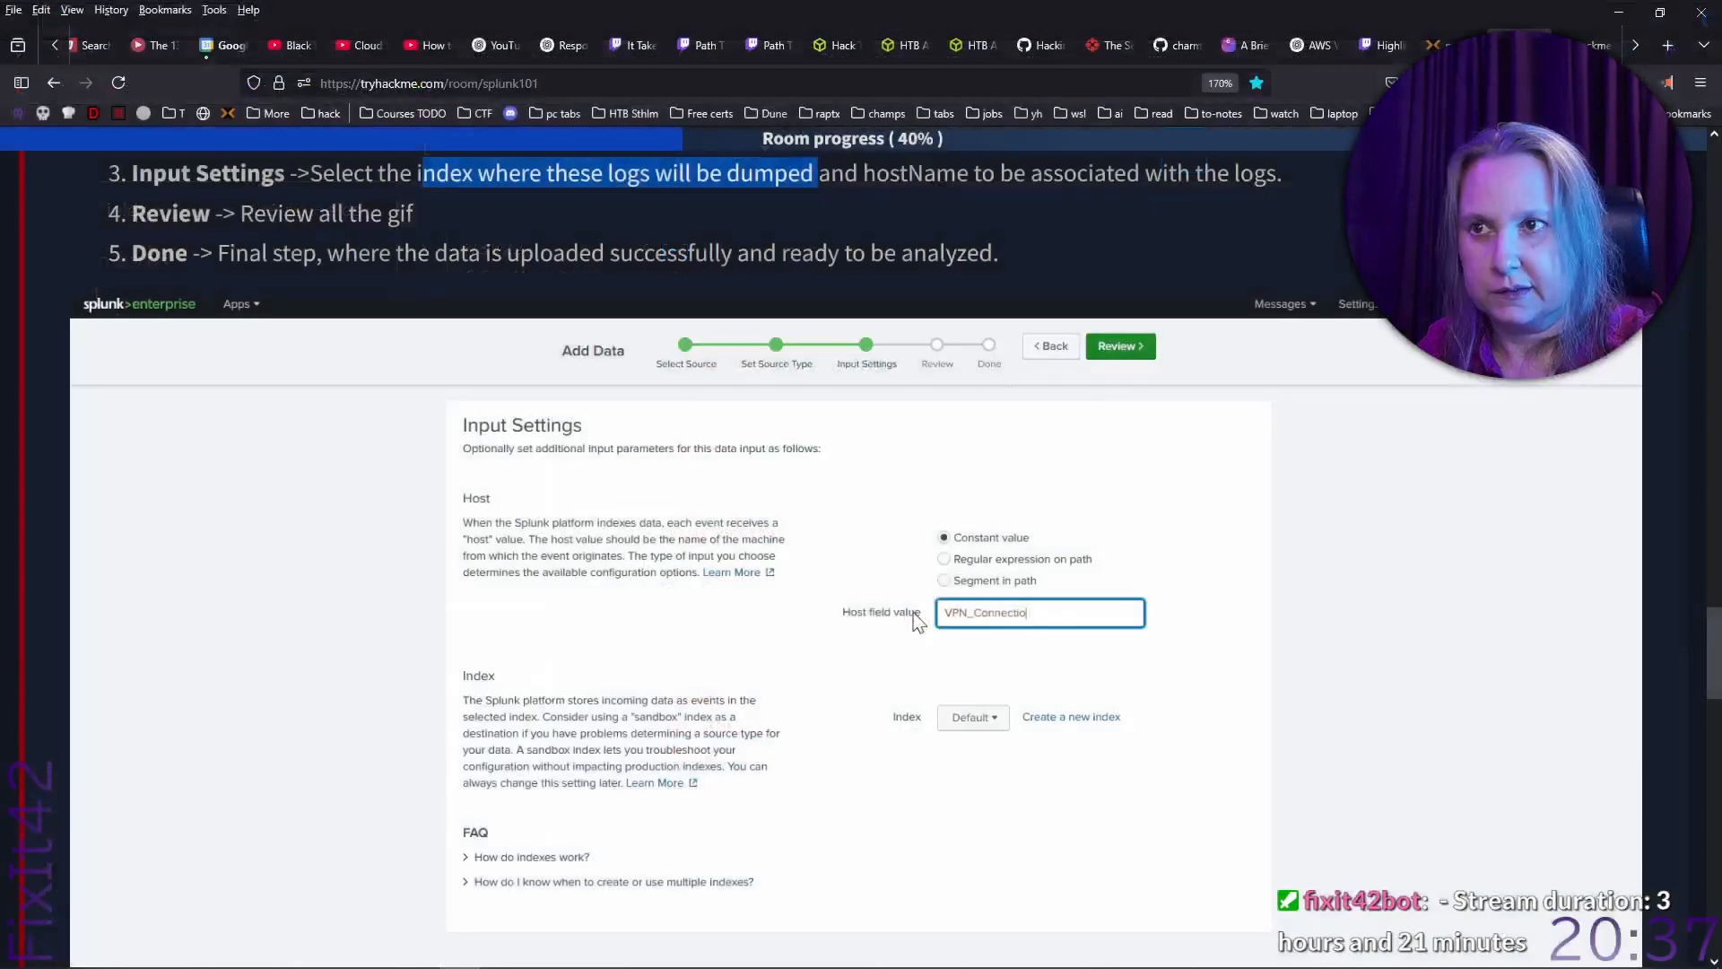
scroll(643, 369, up, 2)
scroll(643, 369, down, 10)
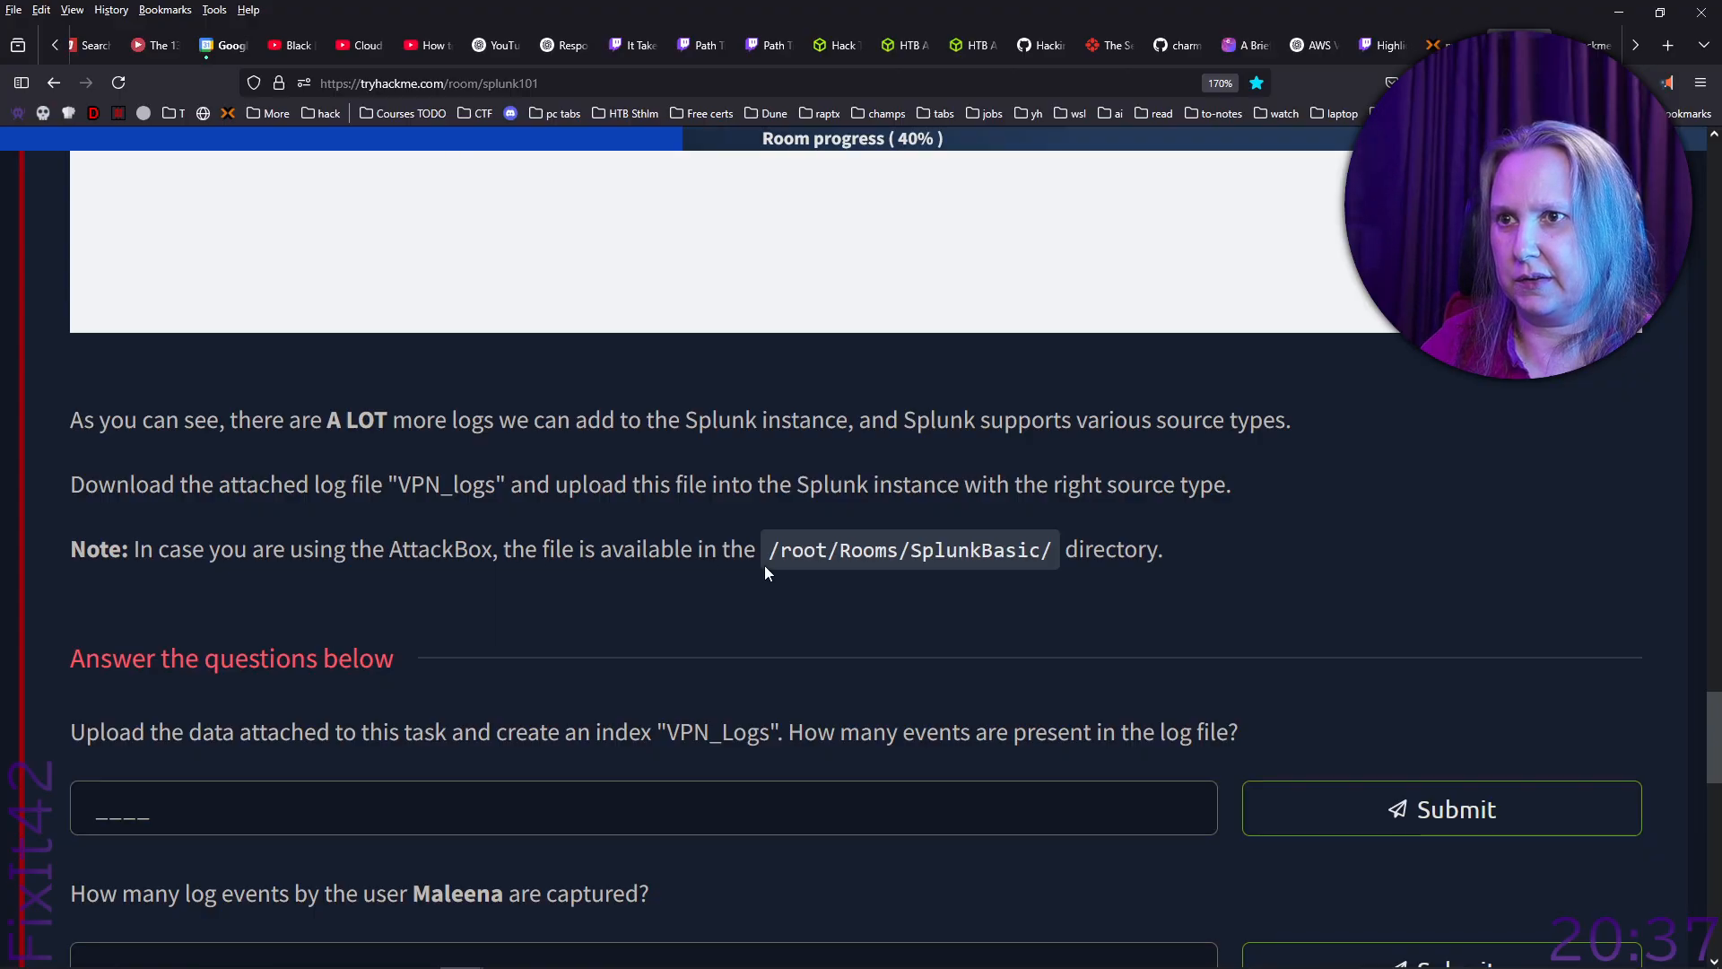
drag(1184, 557, 584, 551)
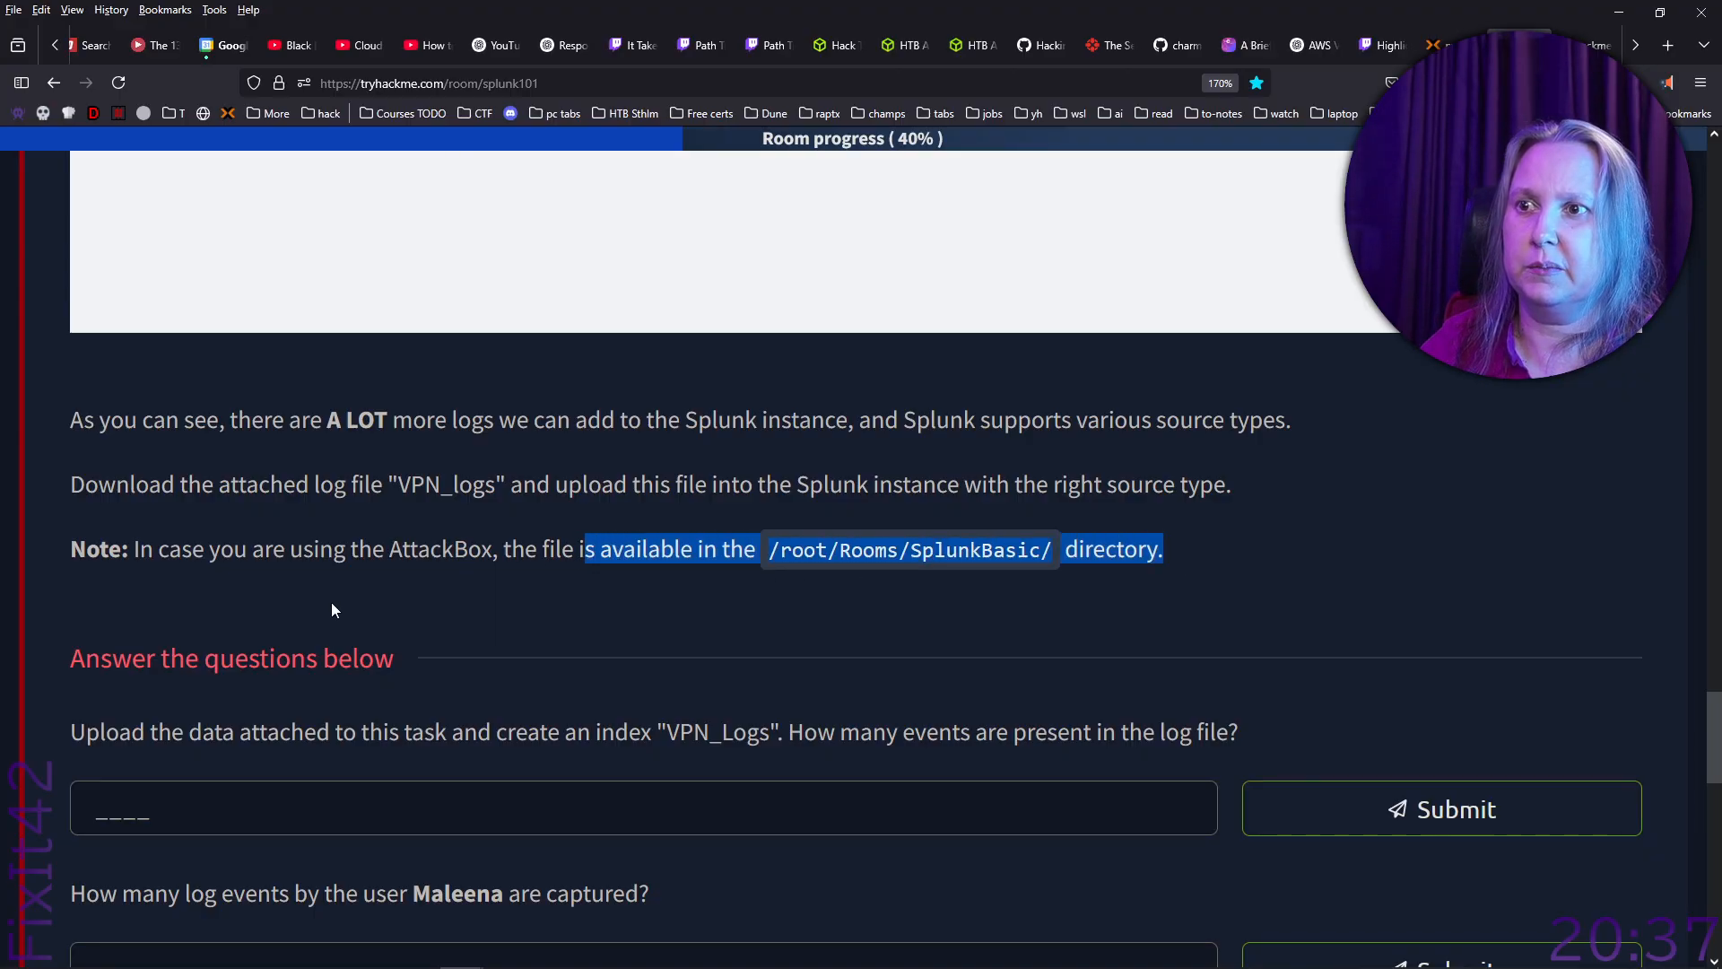
click(476, 546)
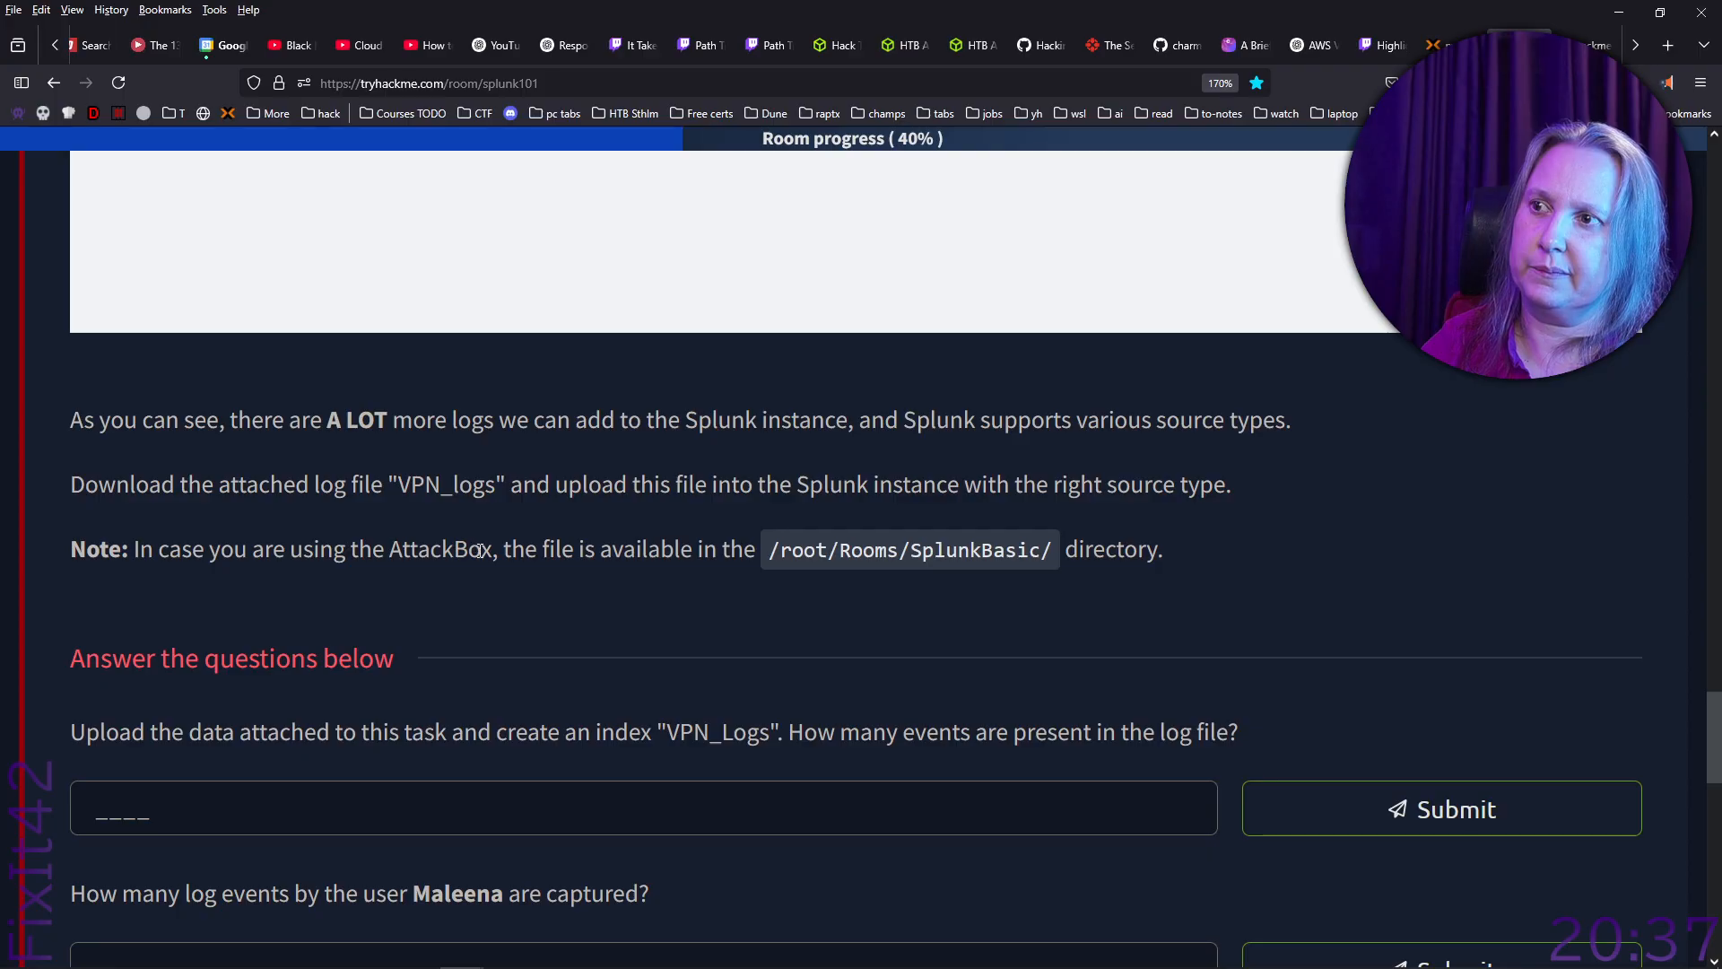
scroll(653, 578, down, 4)
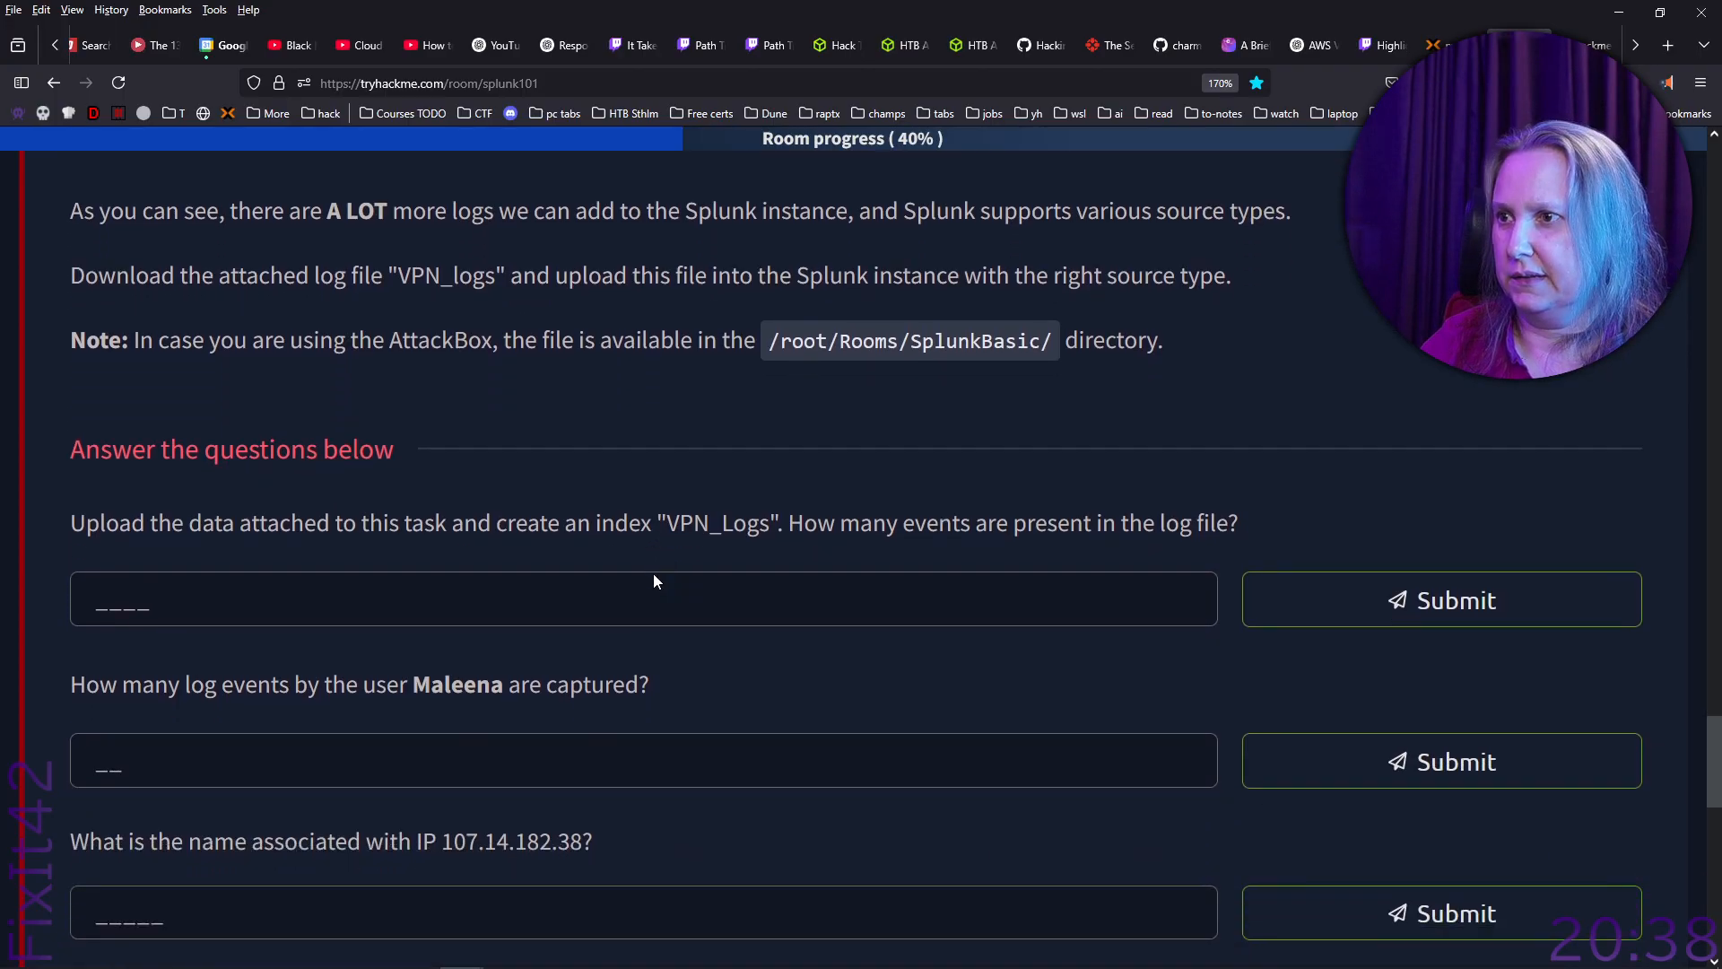
scroll(654, 579, down, 1)
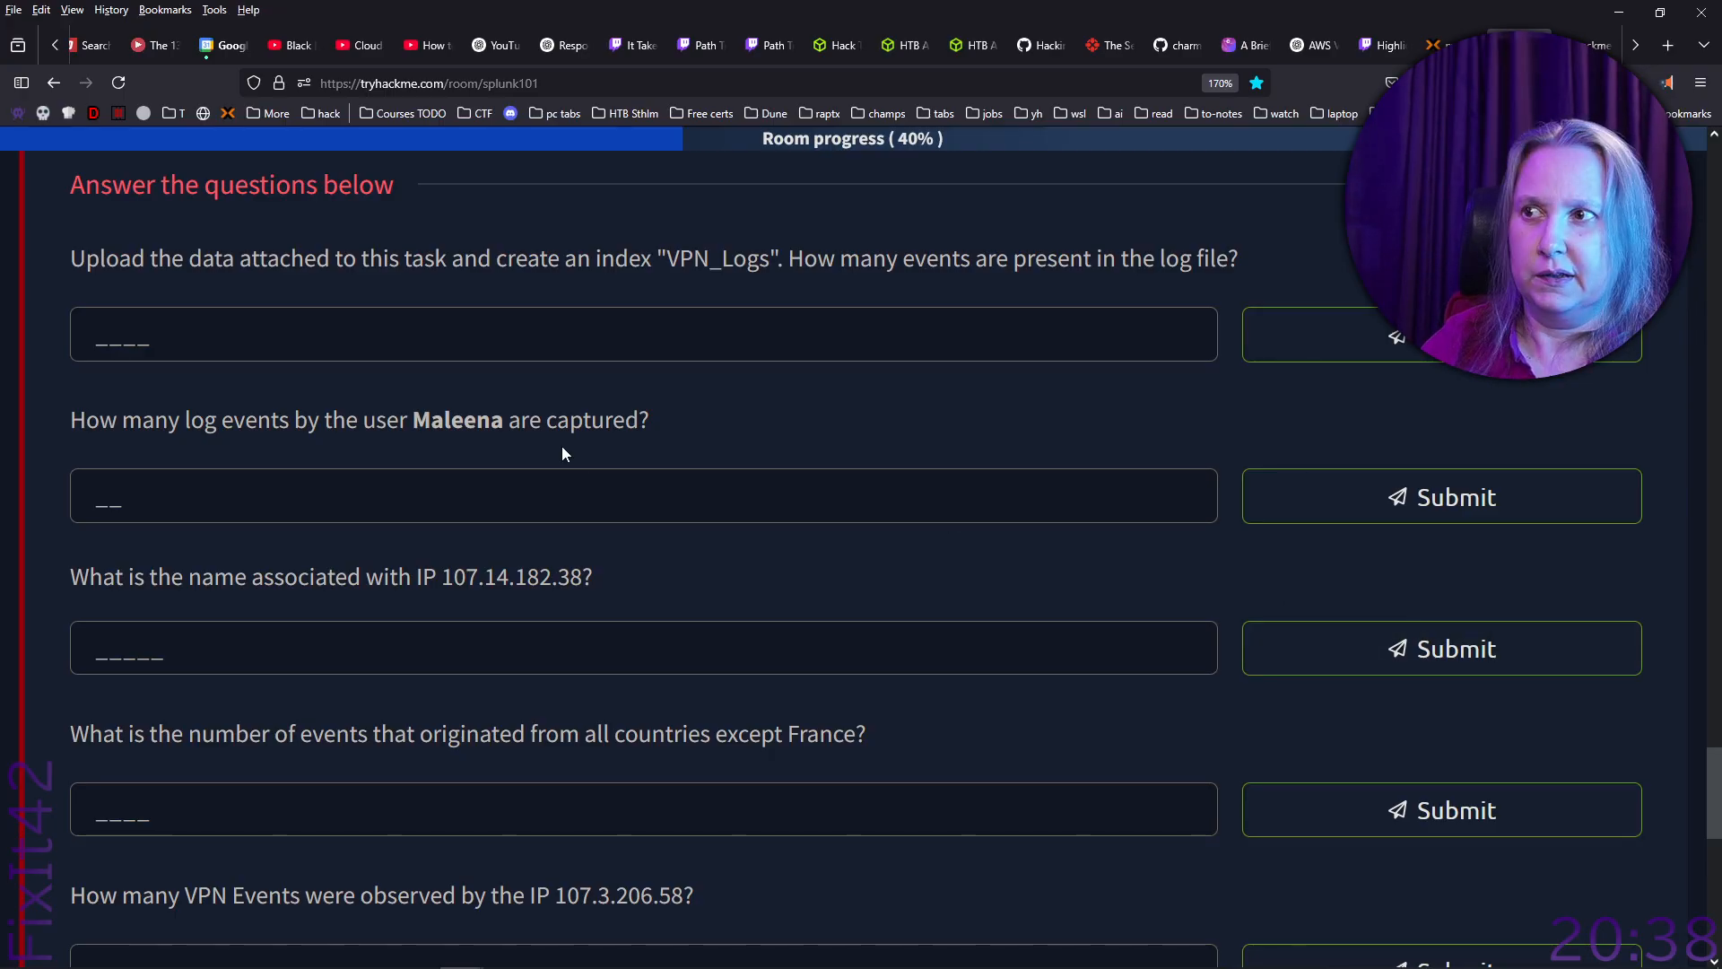
Submit 2862 as the answer to how many events are present in the log file.
click(516, 323)
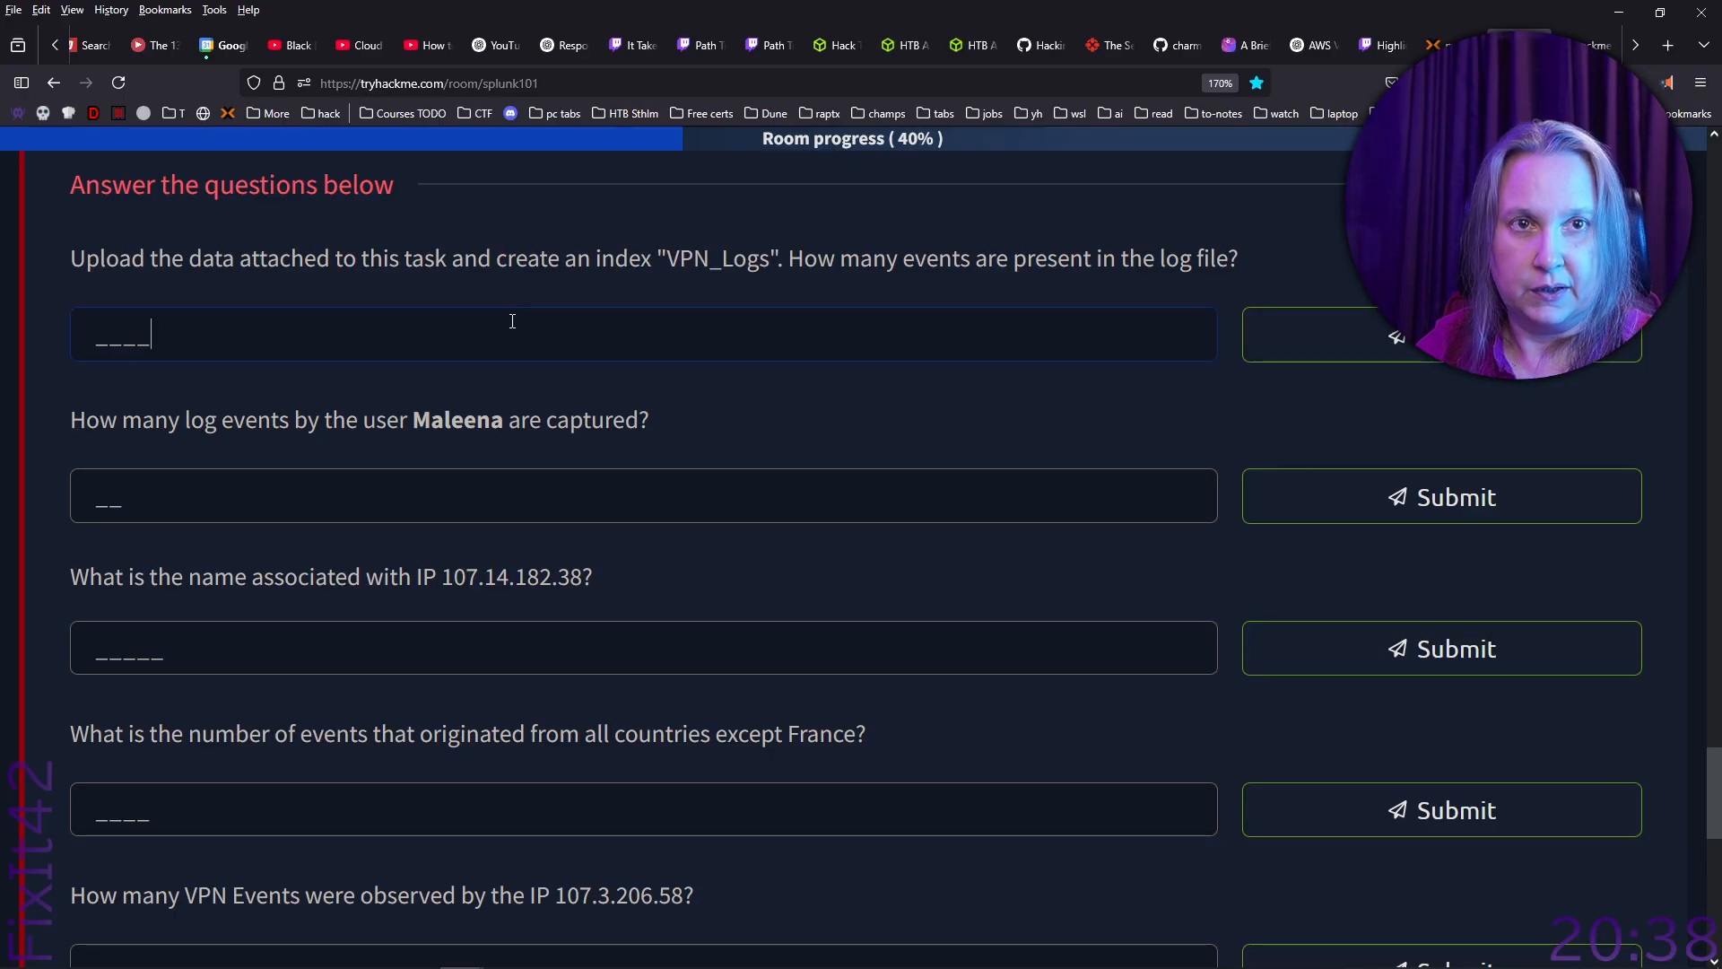
text(2)
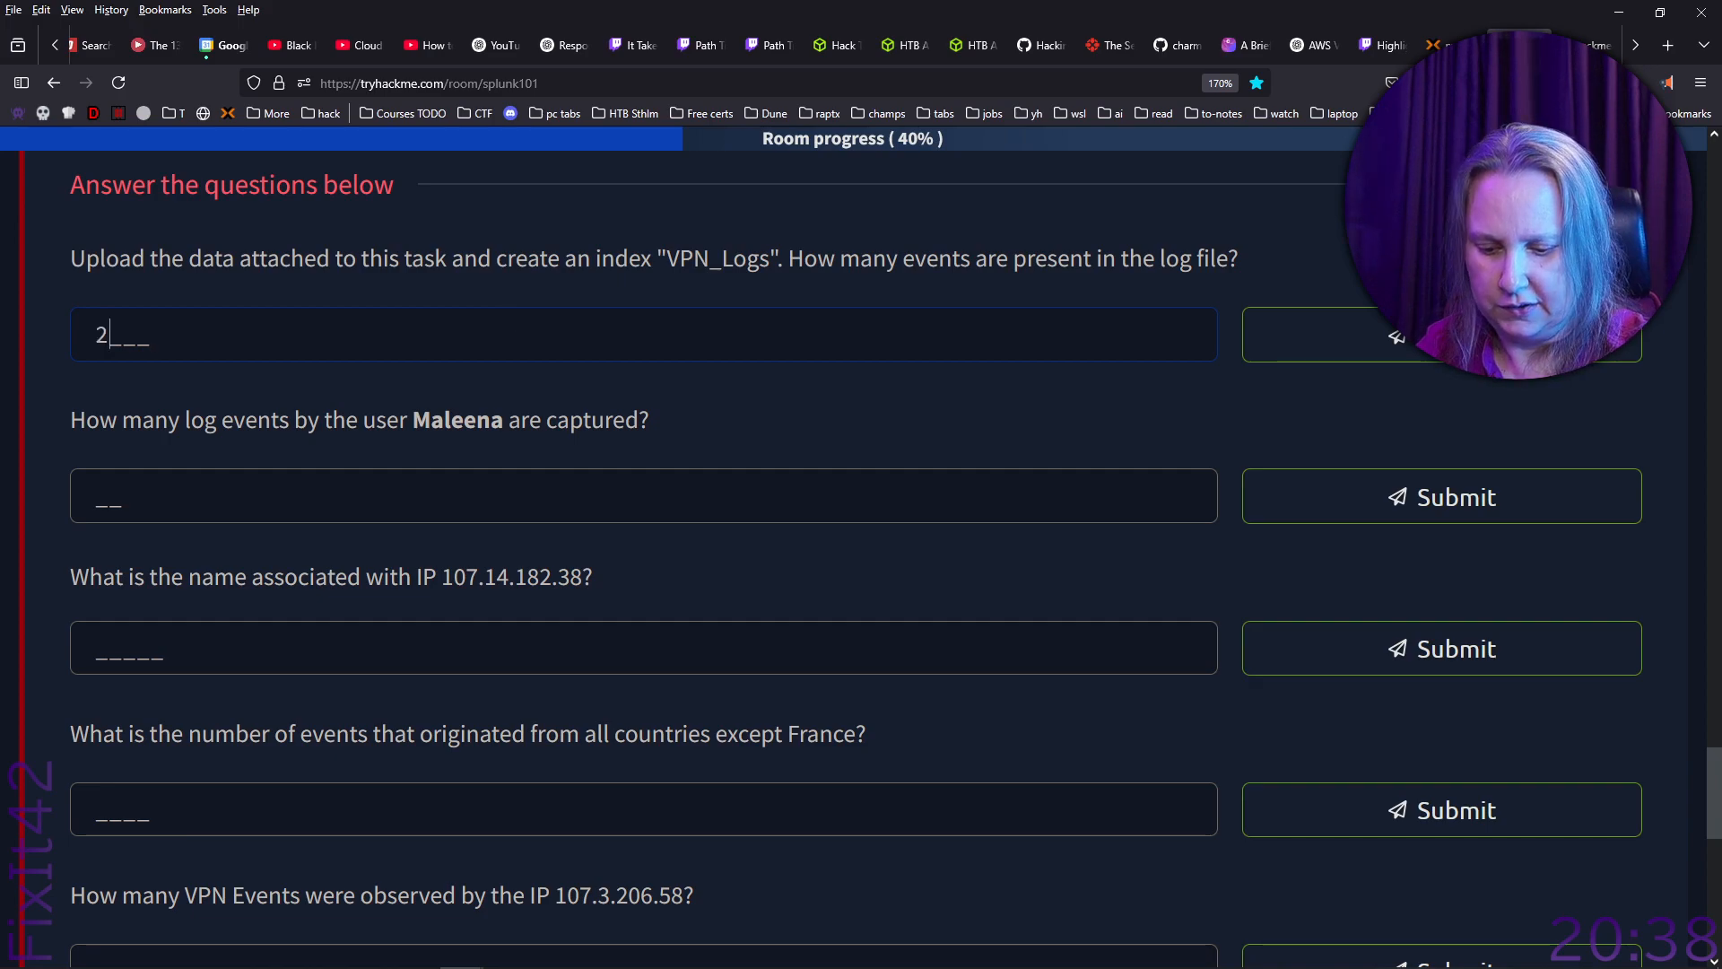
text(8)
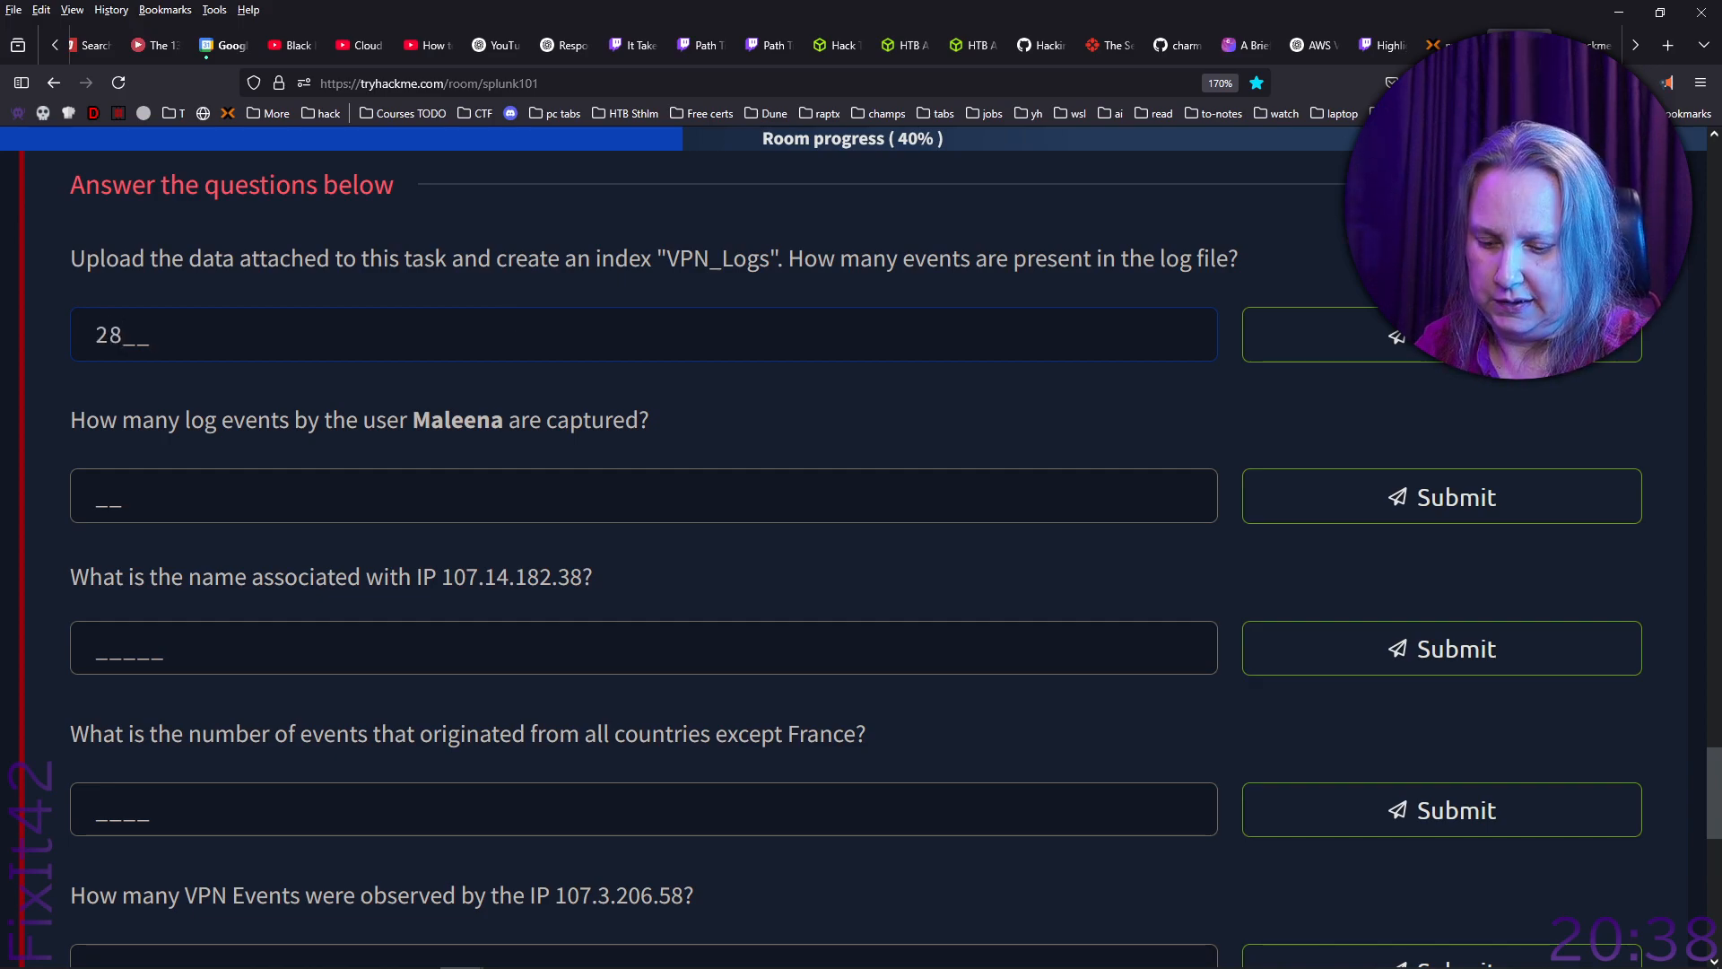
text(62)
key(Return)
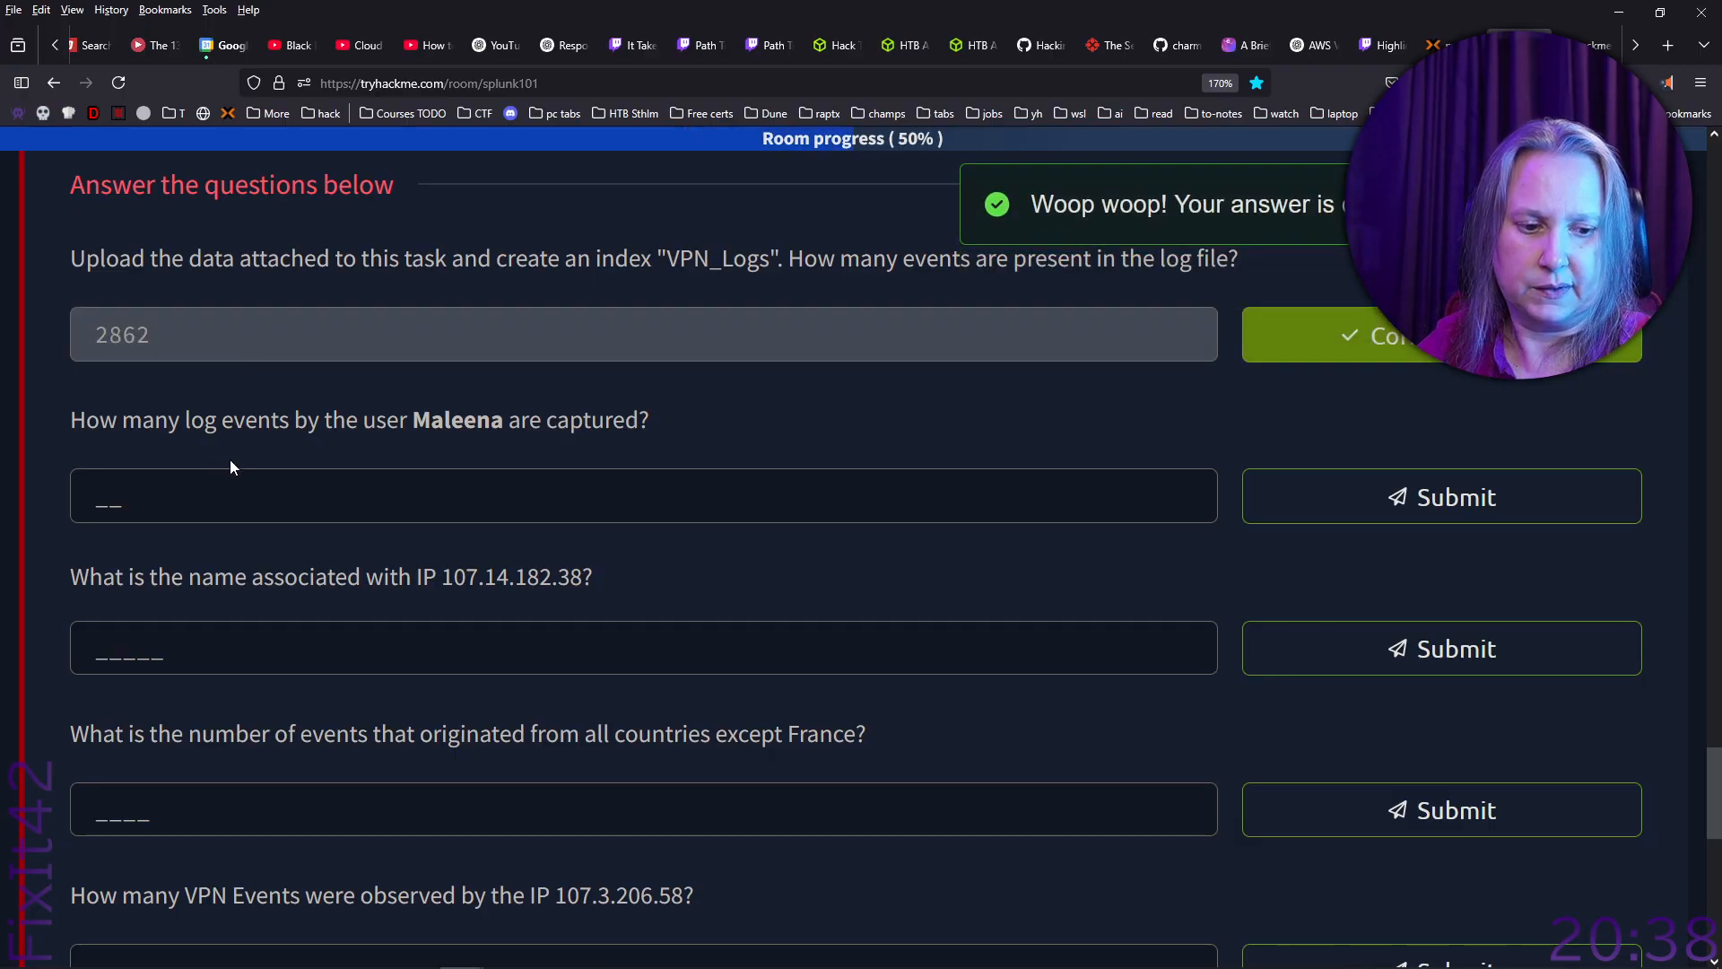
Switch to Splunk, check the UserName value breakdown and add UserName to the selected fields.
key(alt+Tab)
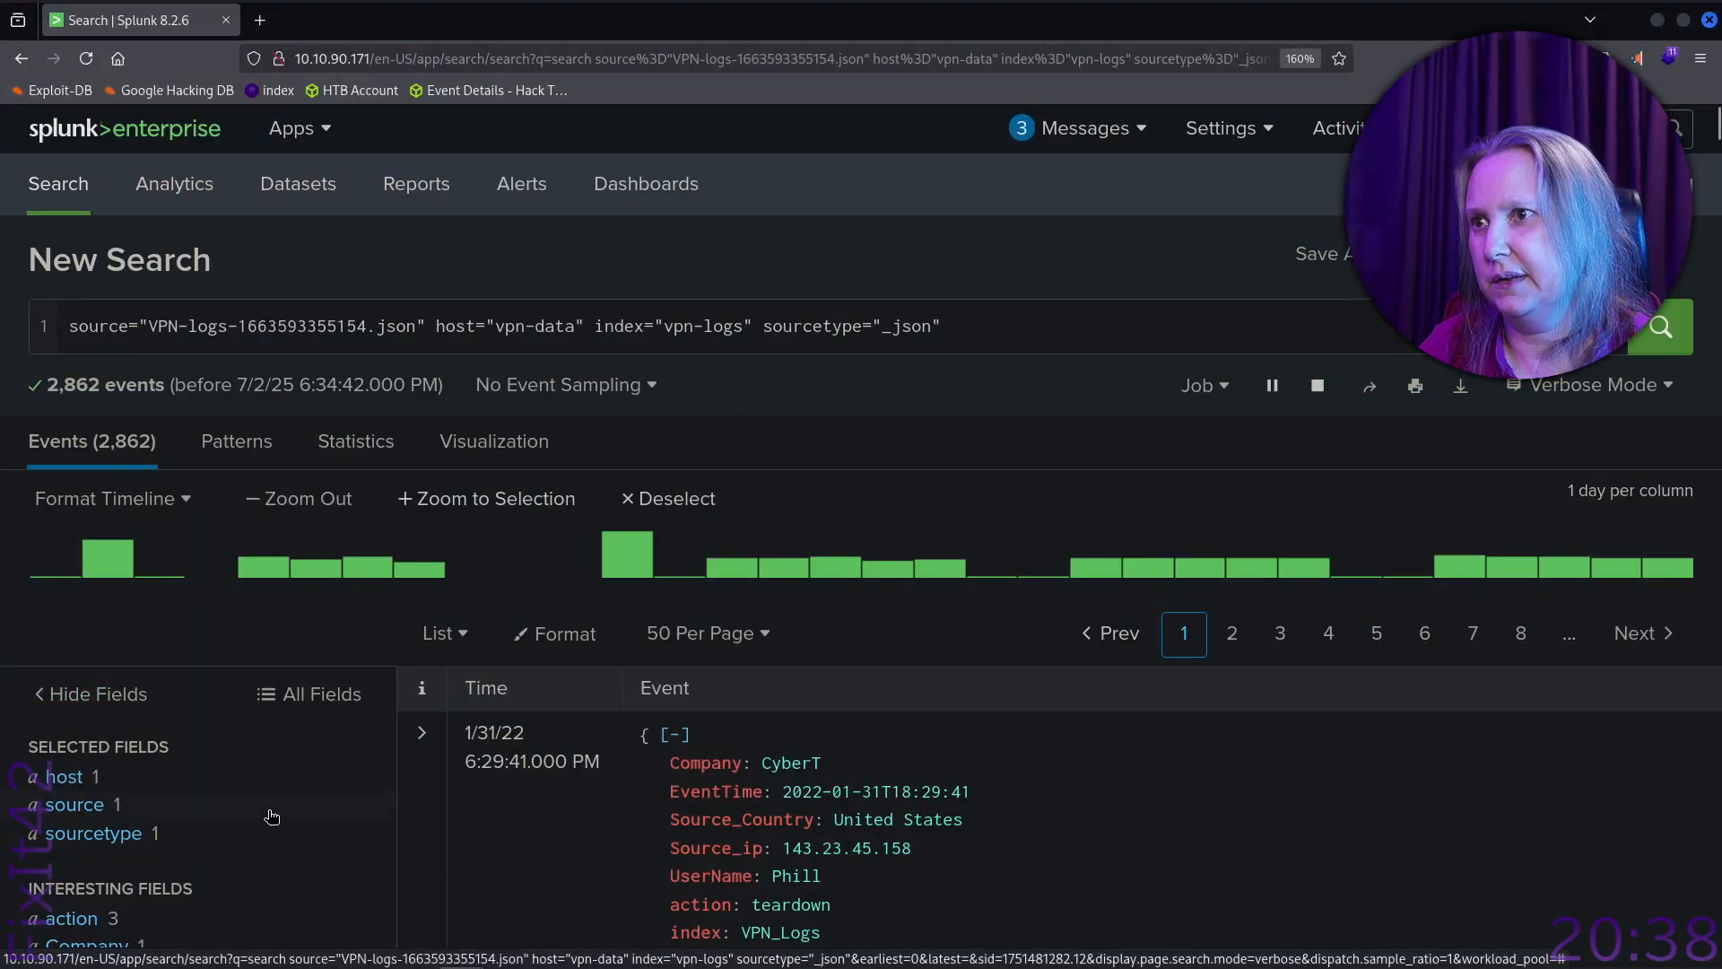
scroll(272, 814, down, 6)
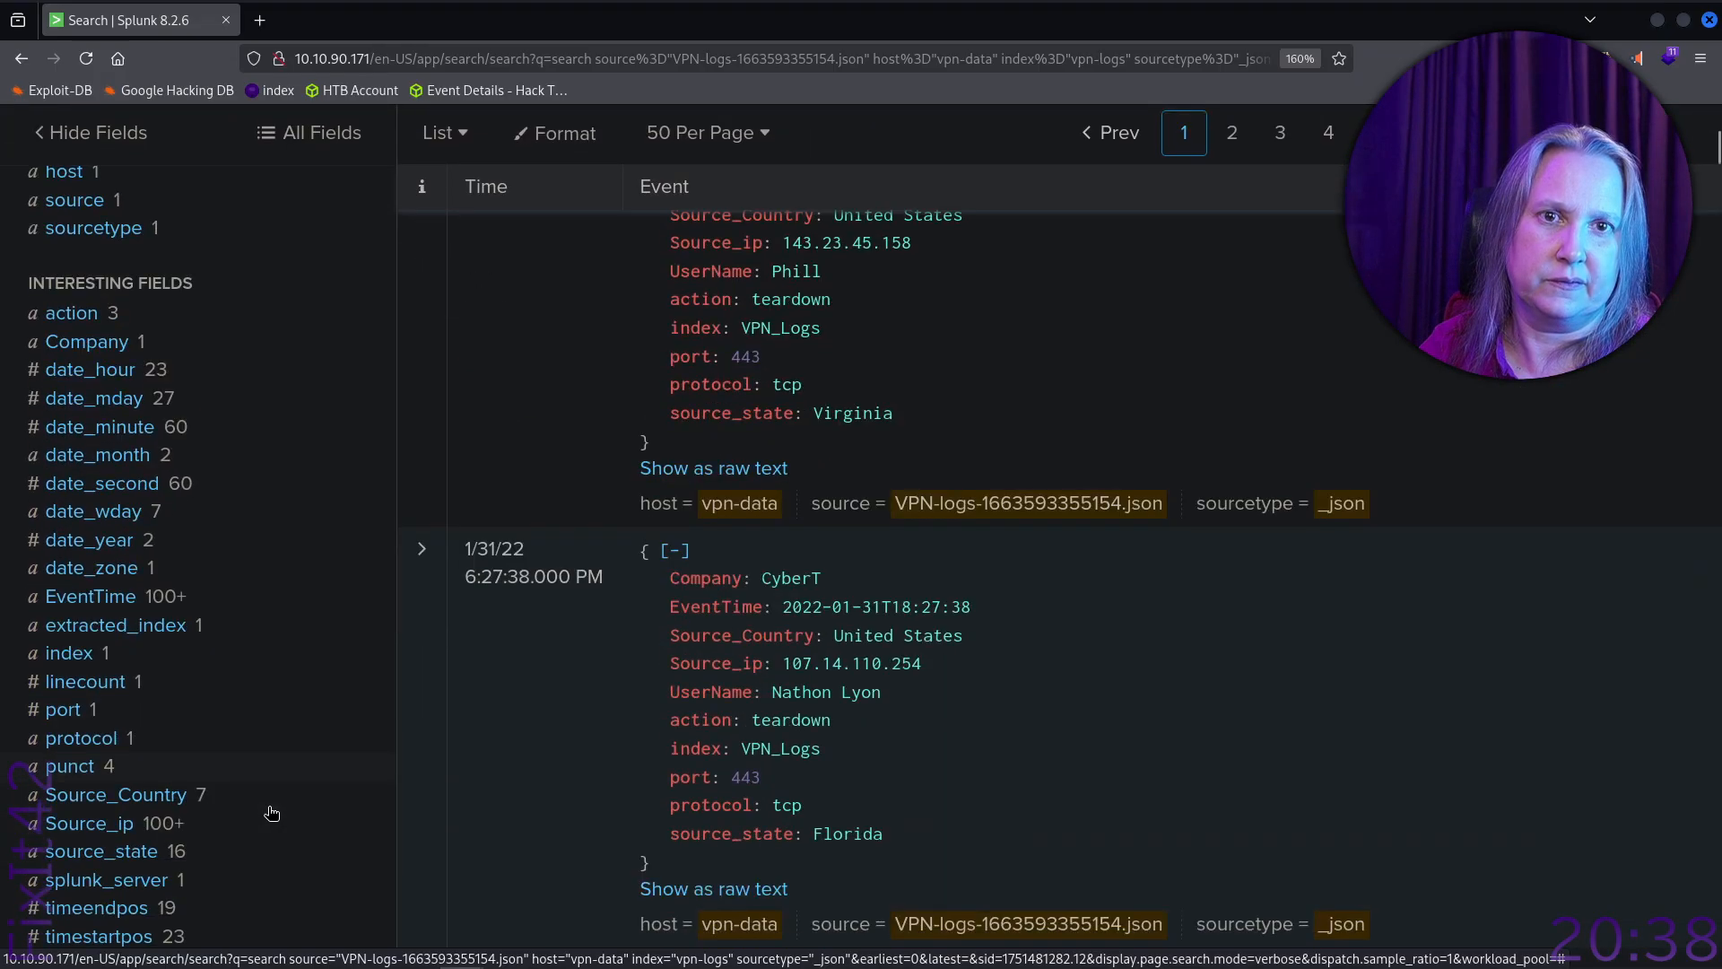
scroll(262, 811, down, 5)
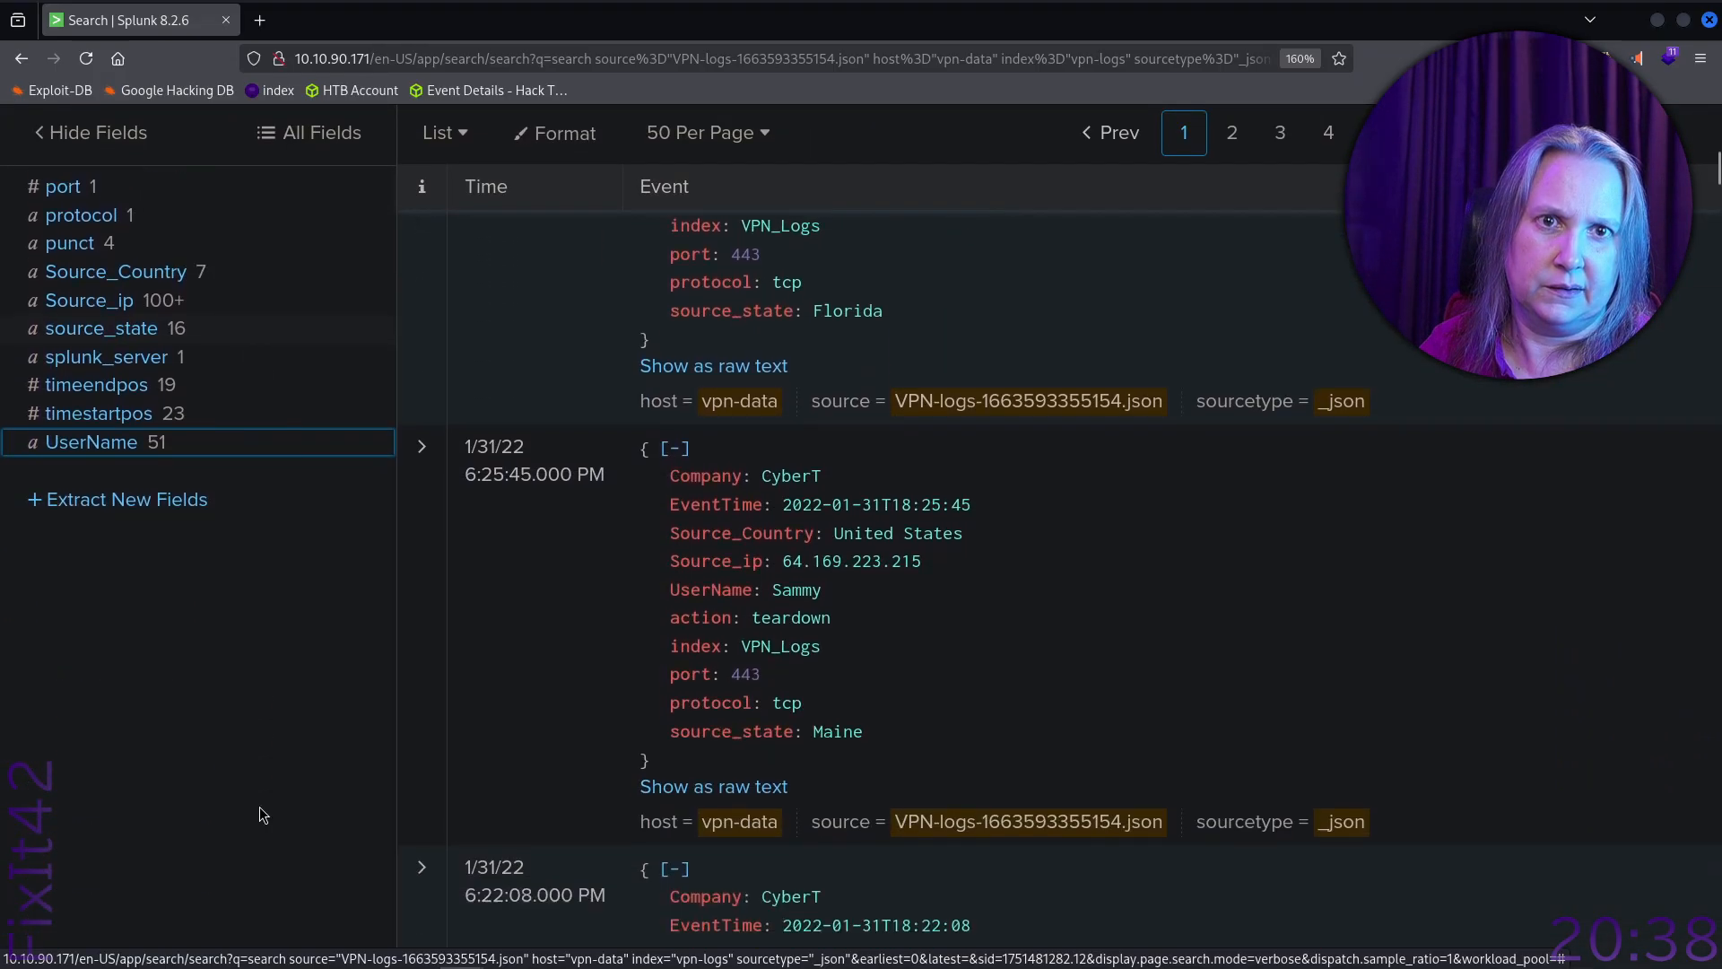
scroll(260, 807, up, 3)
click(100, 765)
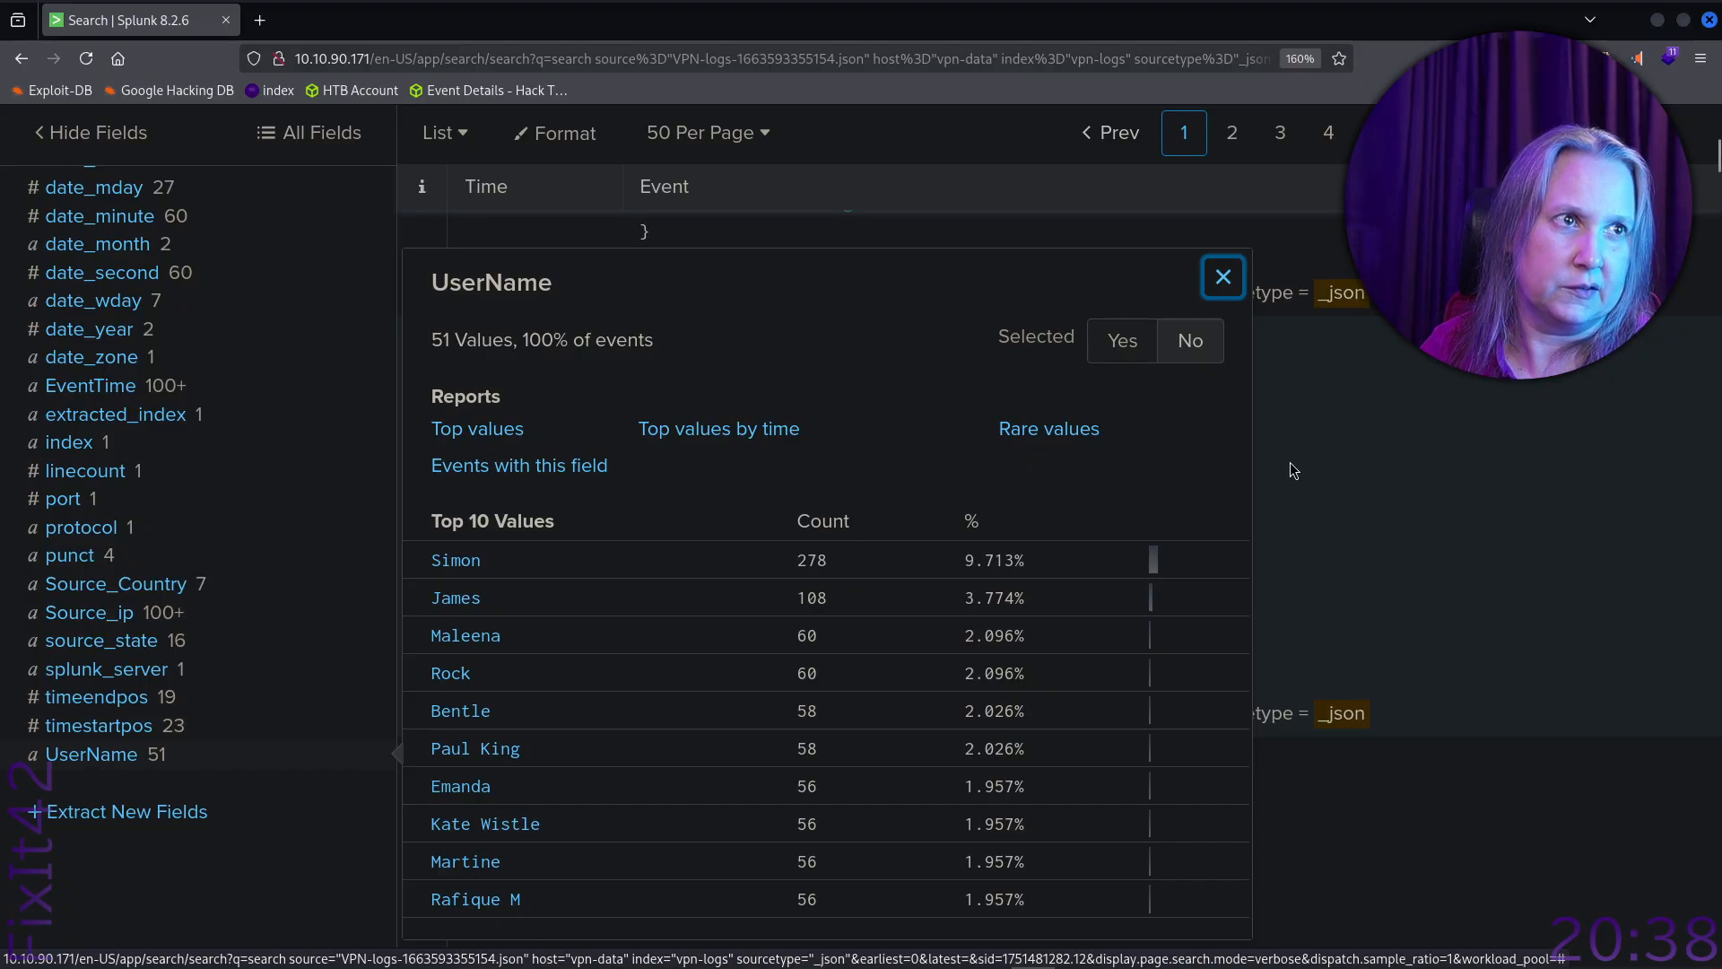
click(1121, 343)
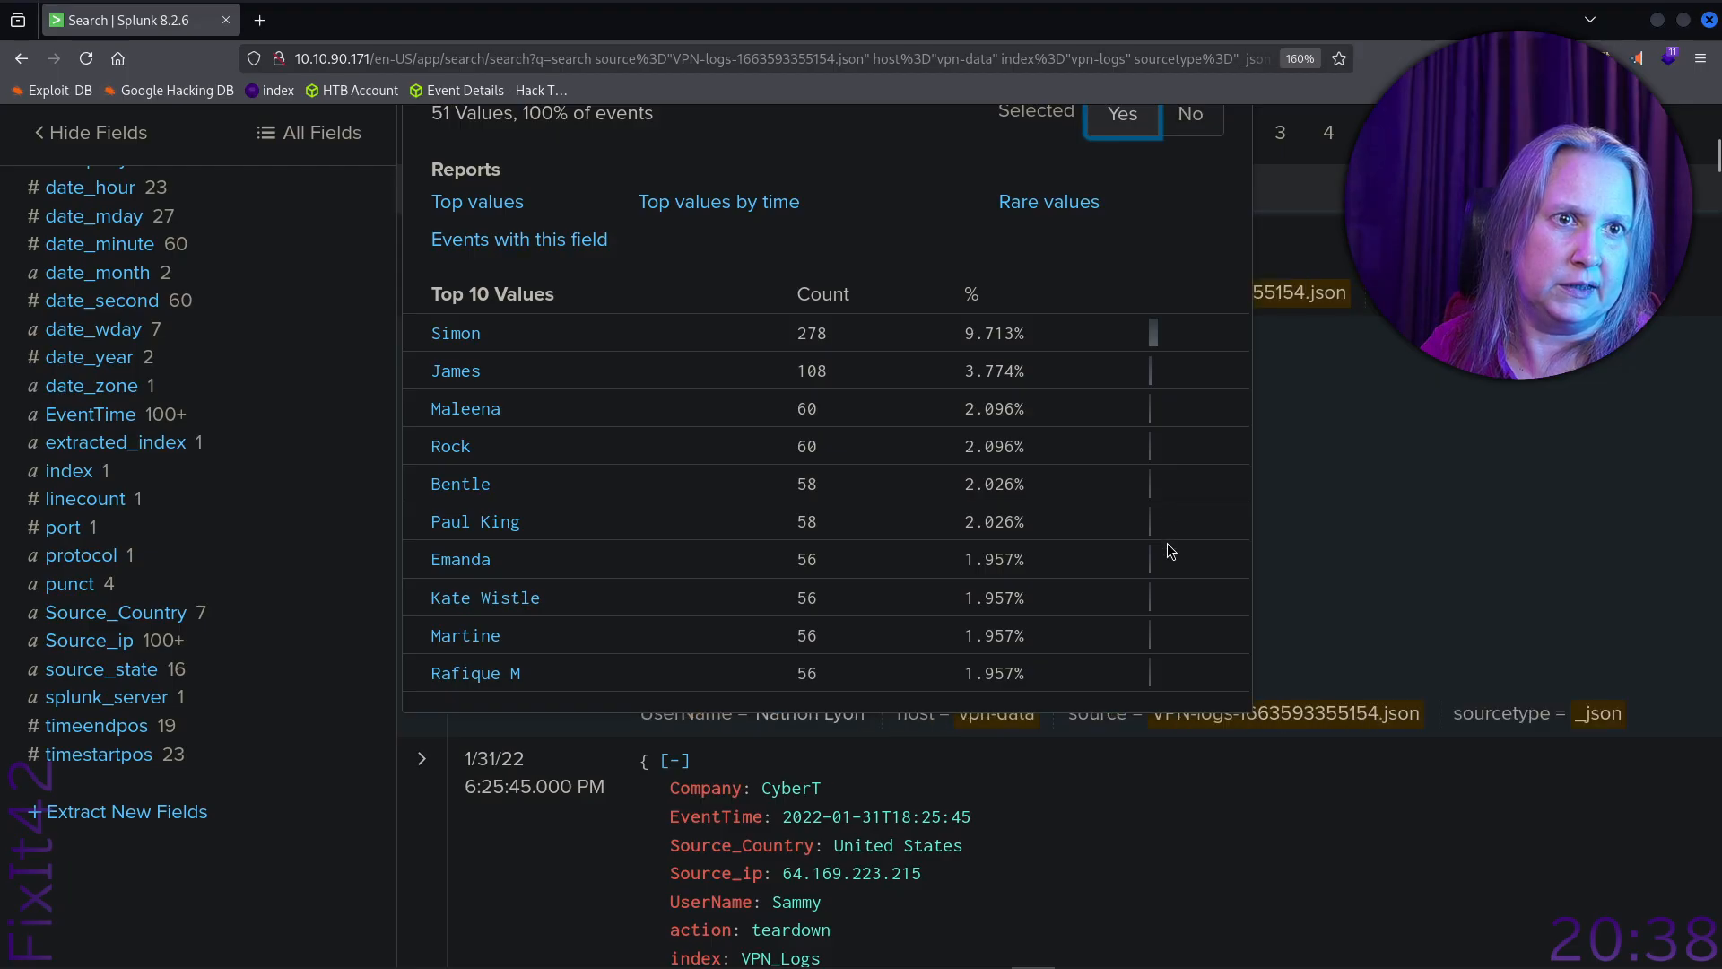
scroll(1402, 600, up, 10)
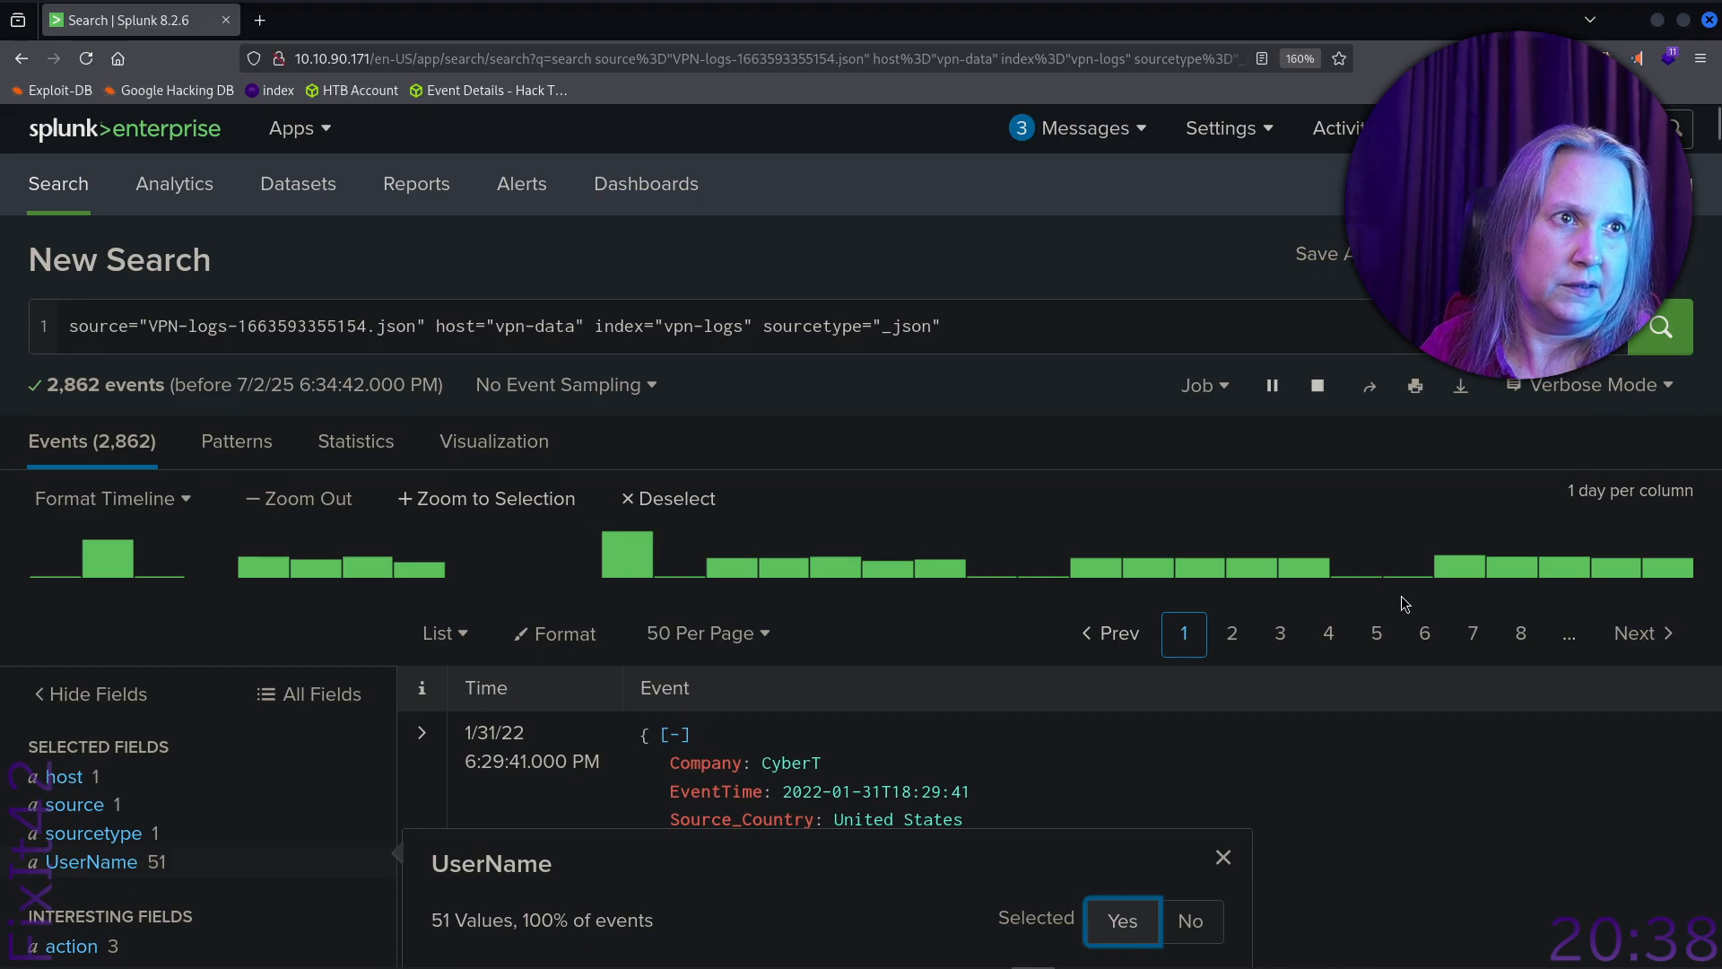
scroll(1404, 605, down, 3)
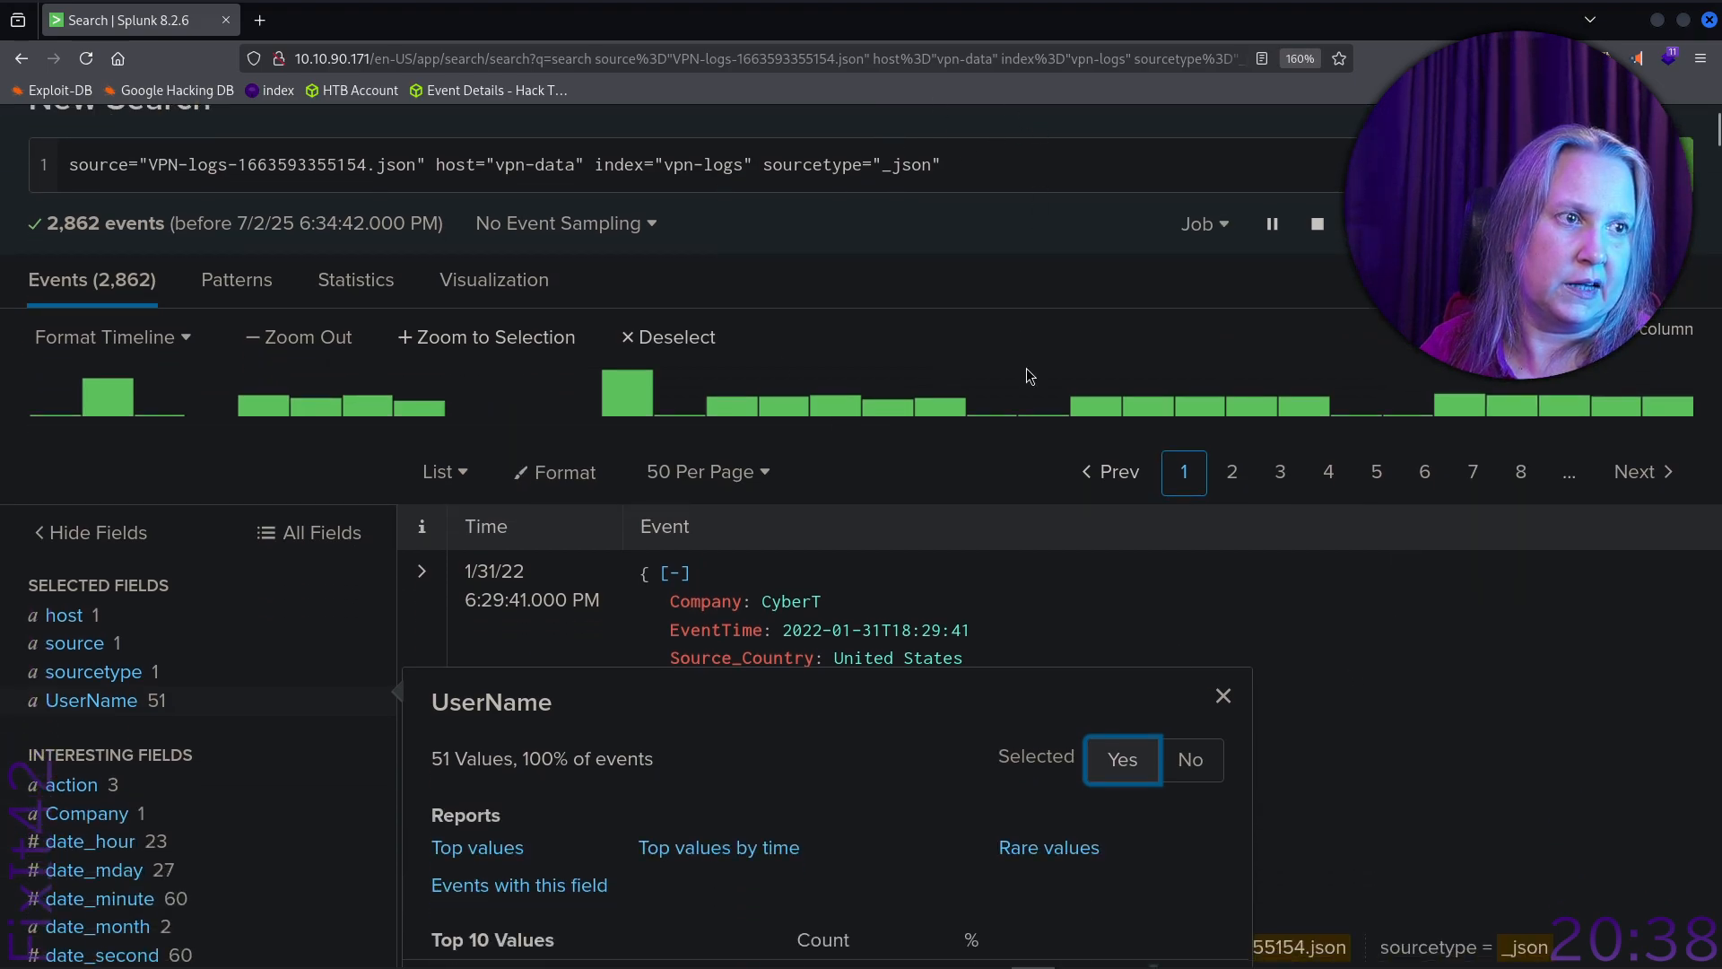
click(1225, 697)
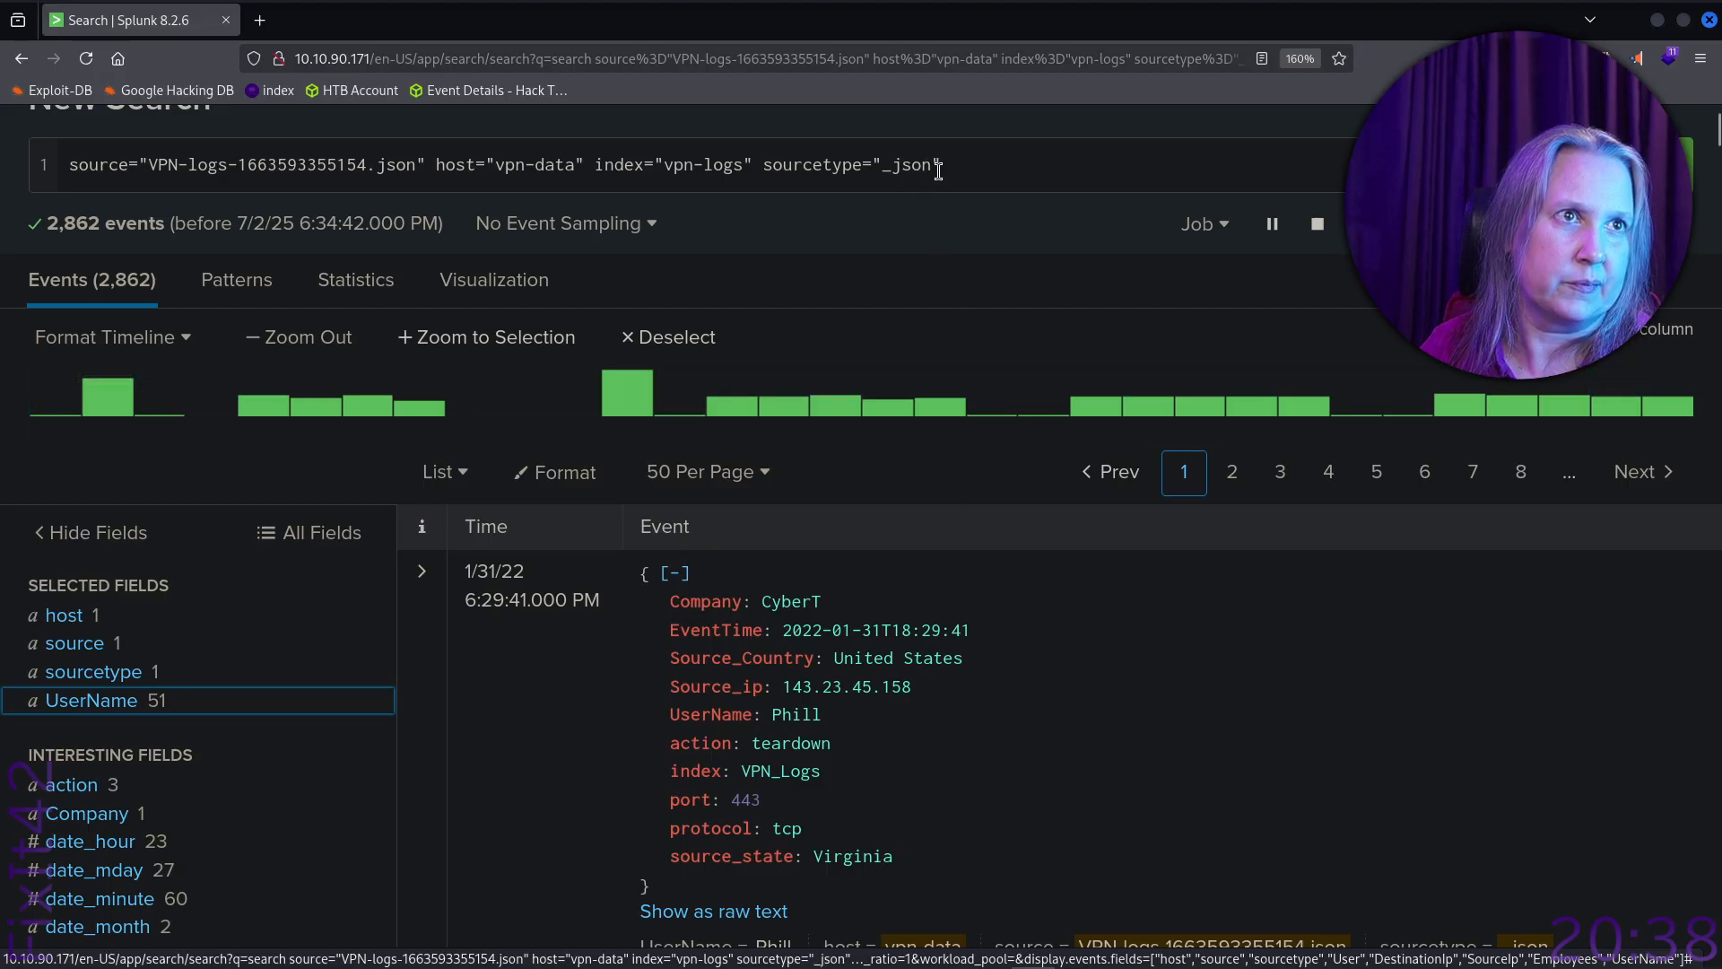
Try to filter the VPN log search by a username condition for the user named in the second question.
click(995, 169)
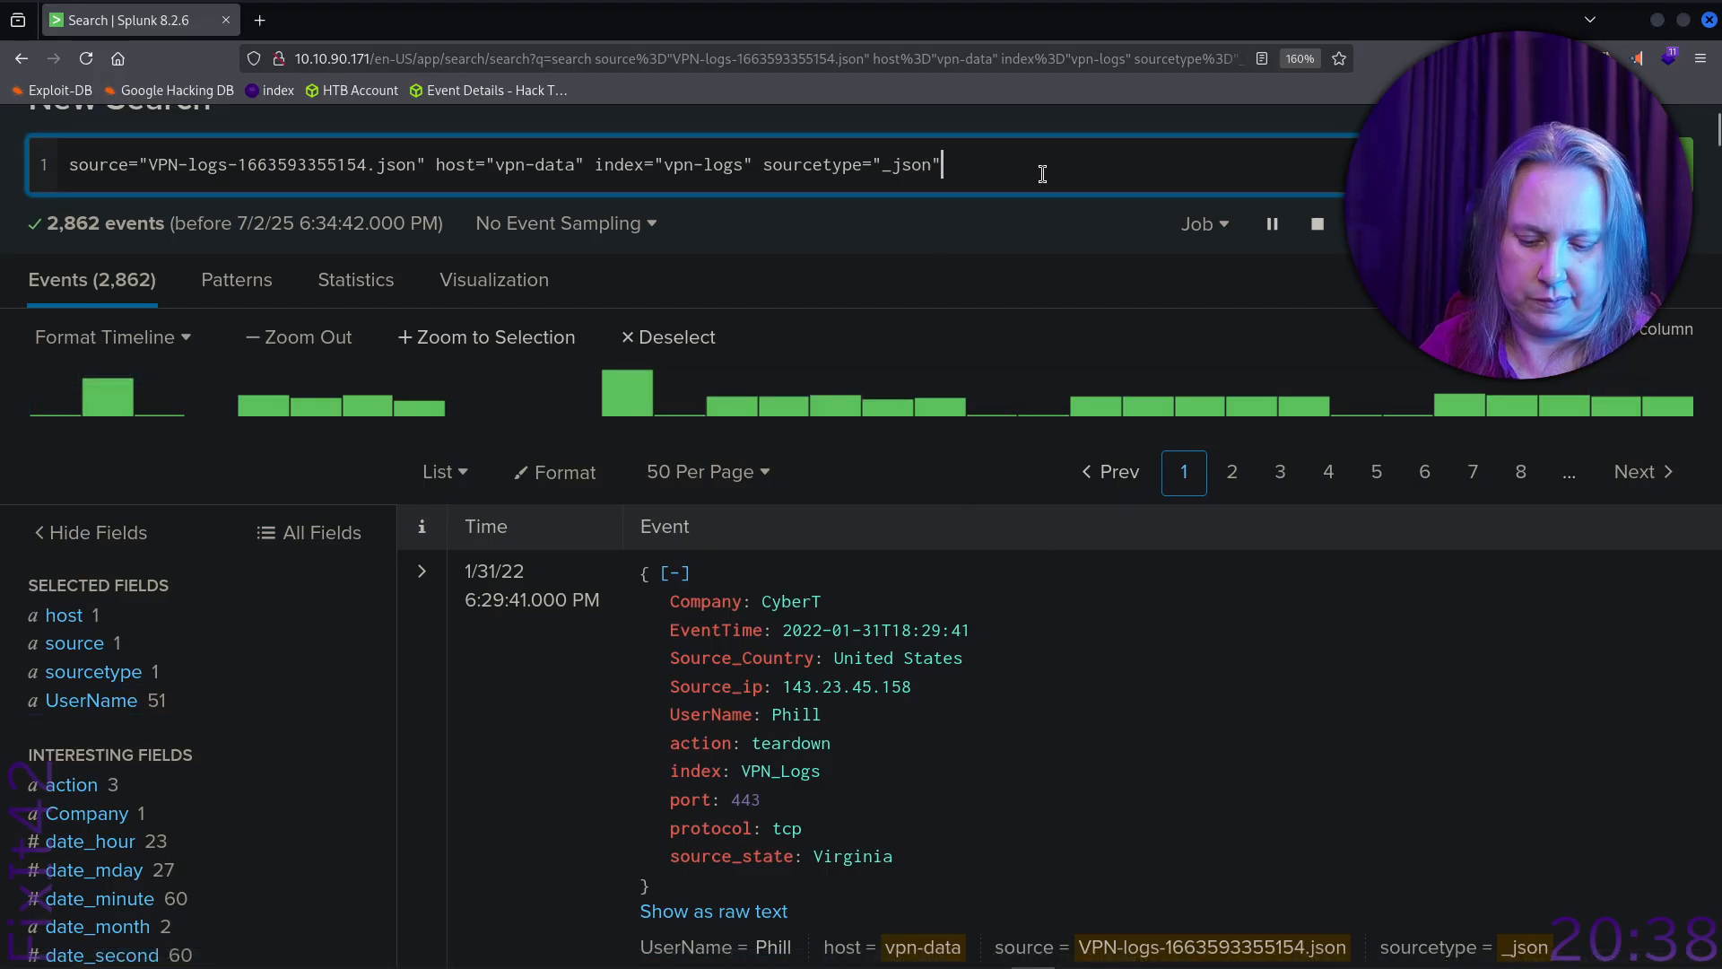
text(username)
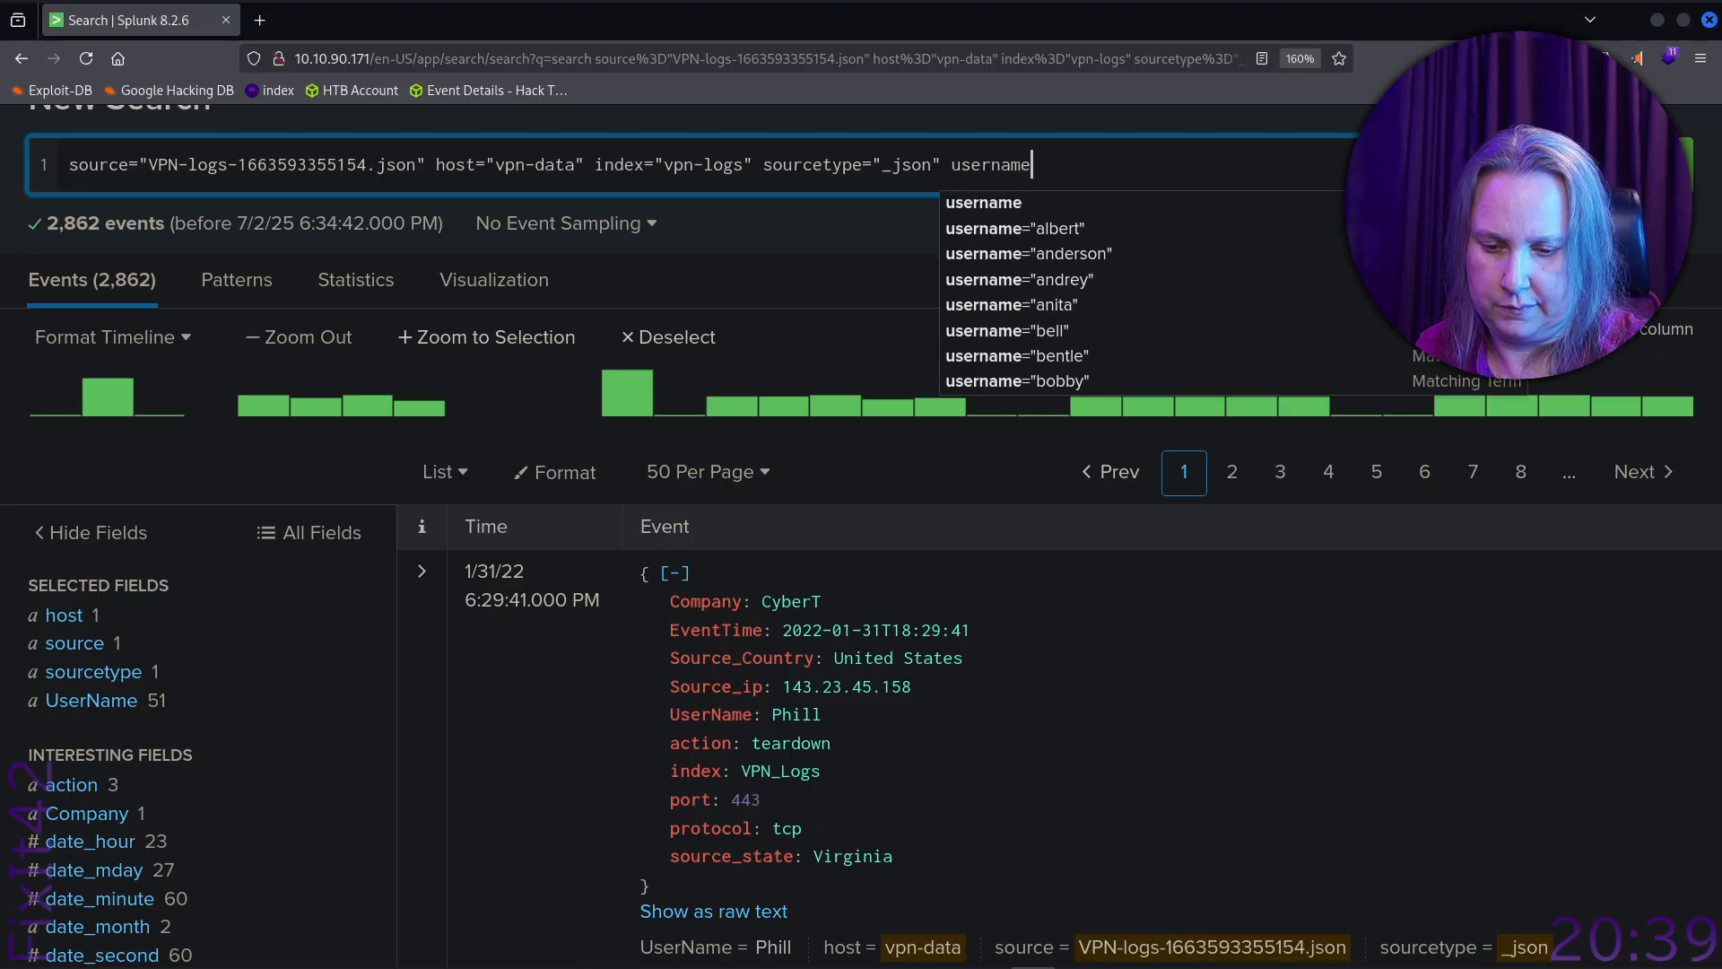
text(=""maleena)
key(Return)
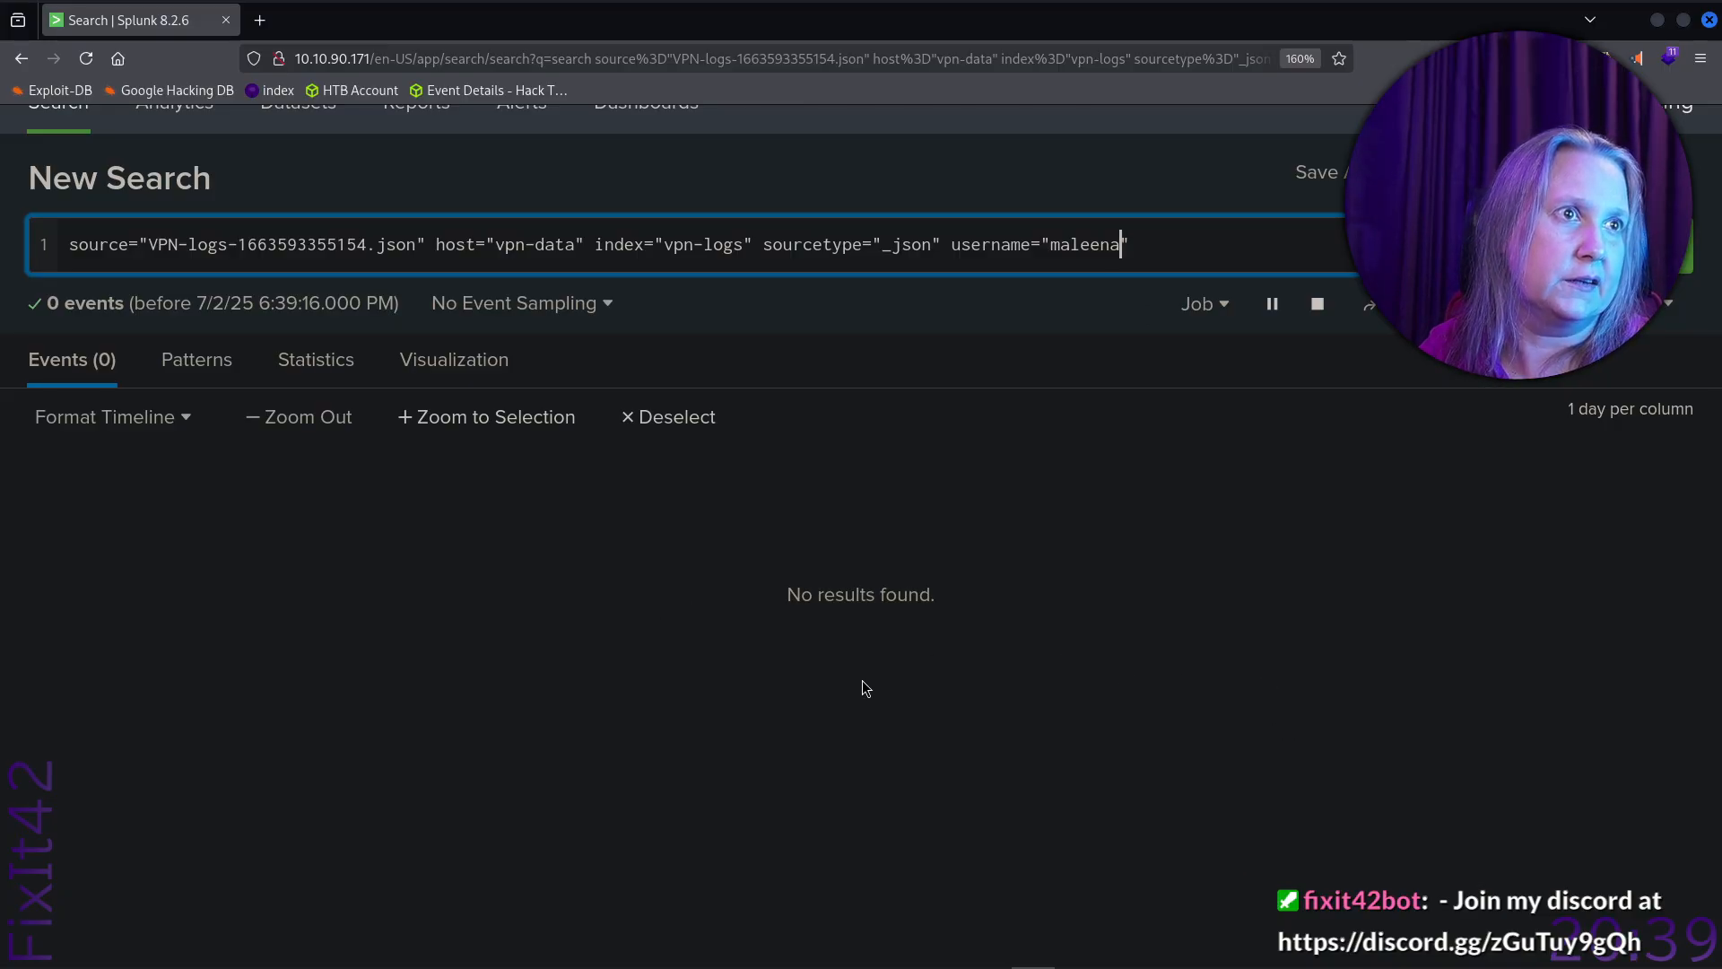
Cut the username condition in the search query back to "usern".
key(Left)
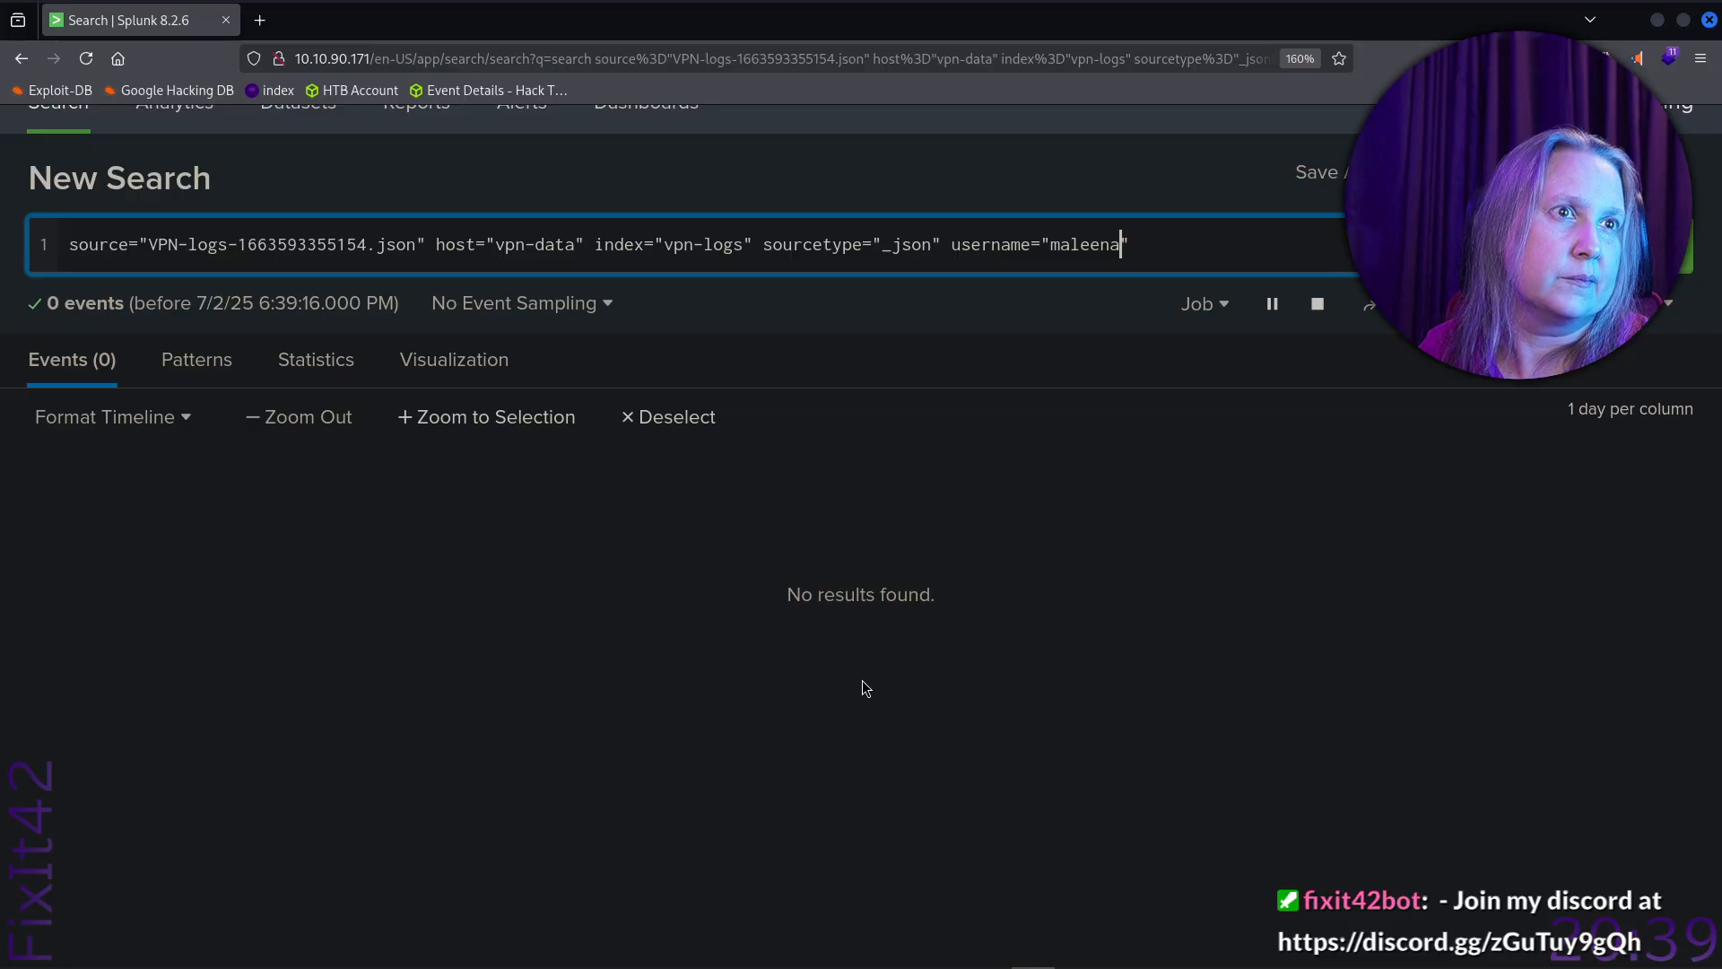
key(BackSpace)
key(BackSpace)
key(BackSpace)
key(BackSpace)
key(BackSpace)
key(BackSpace)
key(BackSpace)
key(BackSpace)
key(BackSpace)
key(BackSpace)
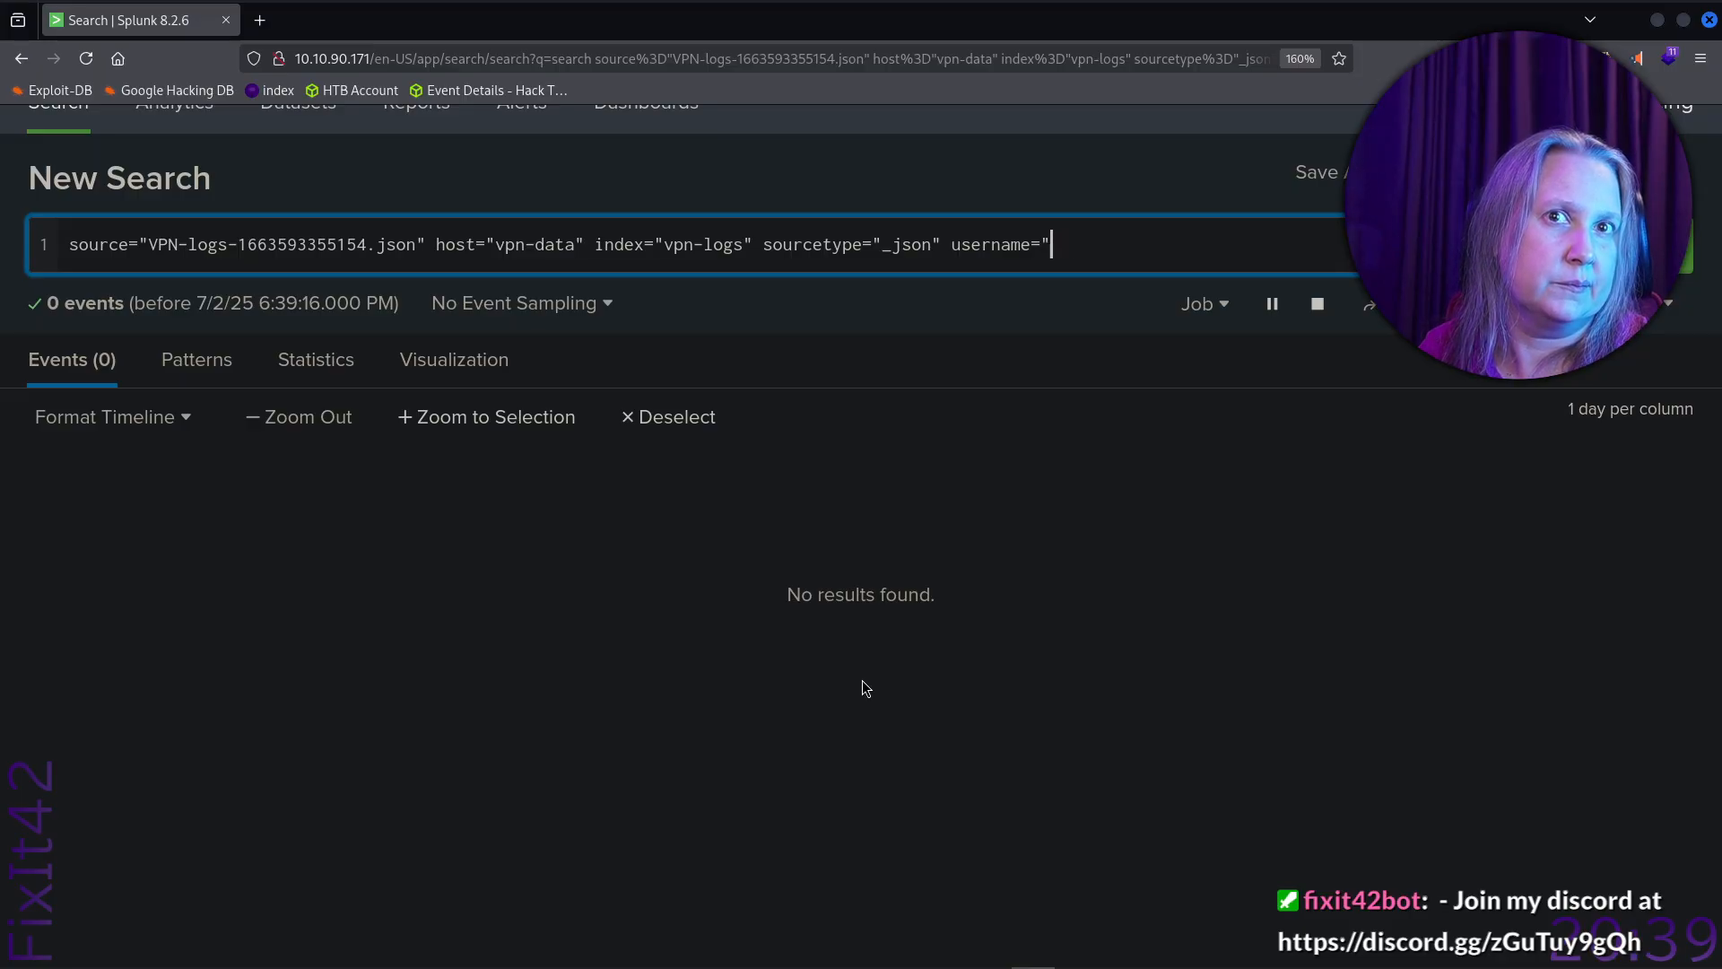
key(BackSpace)
key(BackSpace)
key(BackSpace)
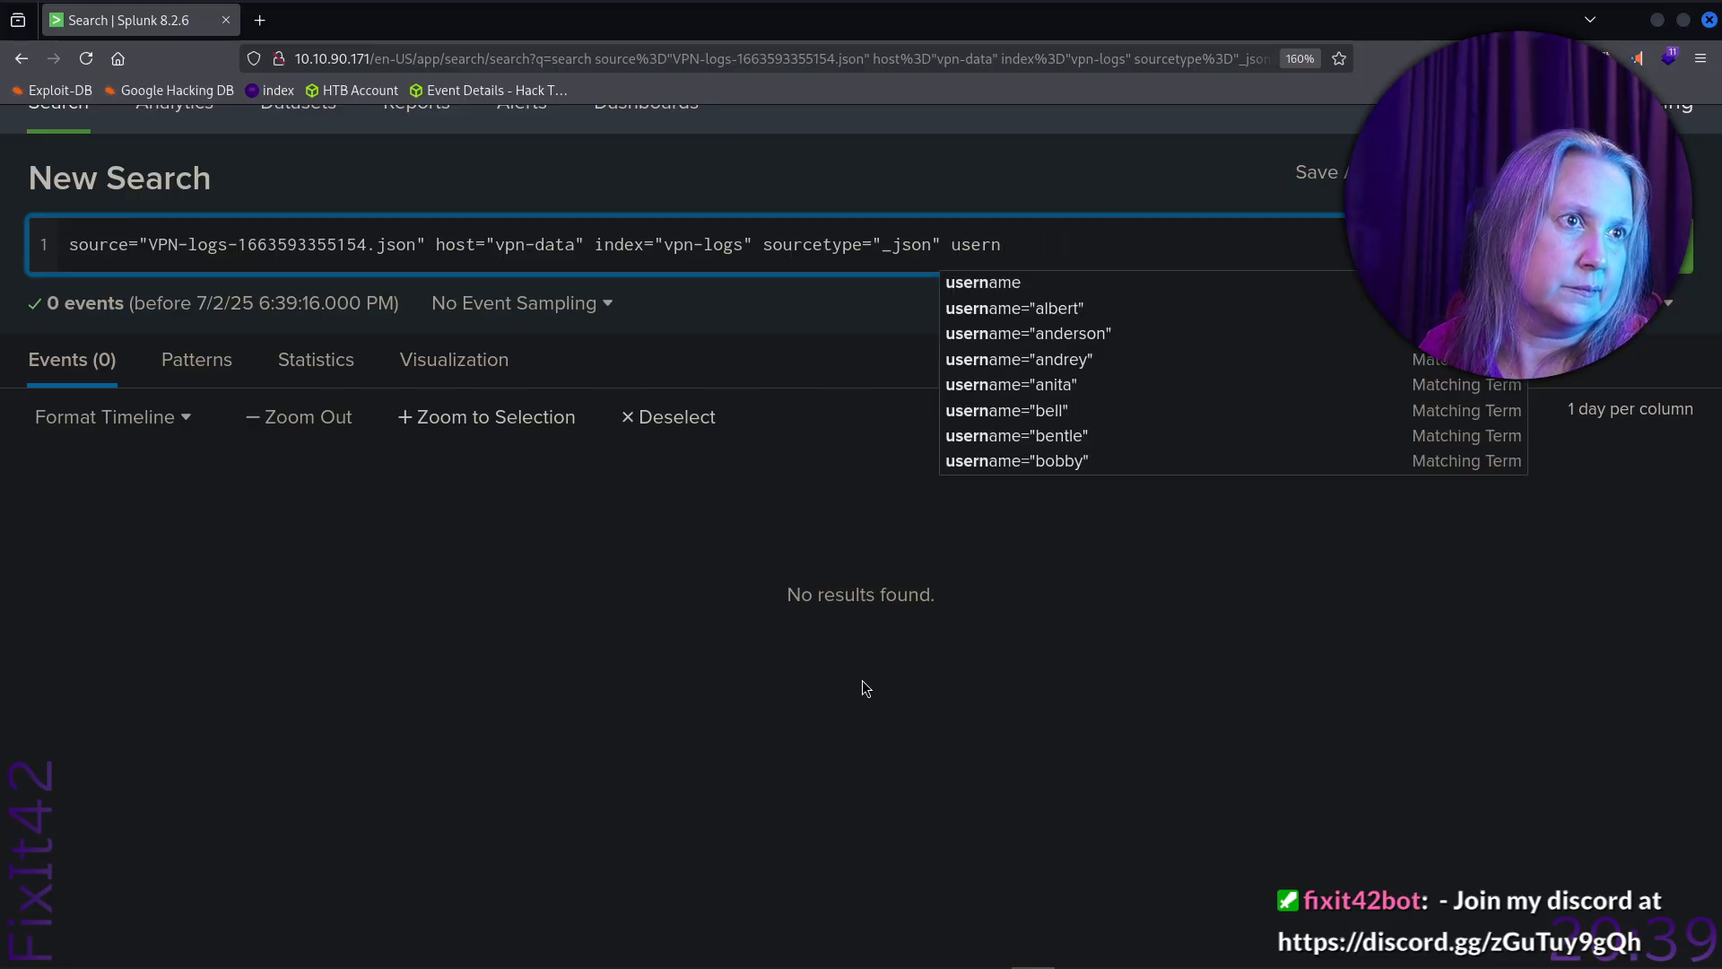
Look through the suggested username terms for the partial search query.
scroll(1072, 390, down, 1)
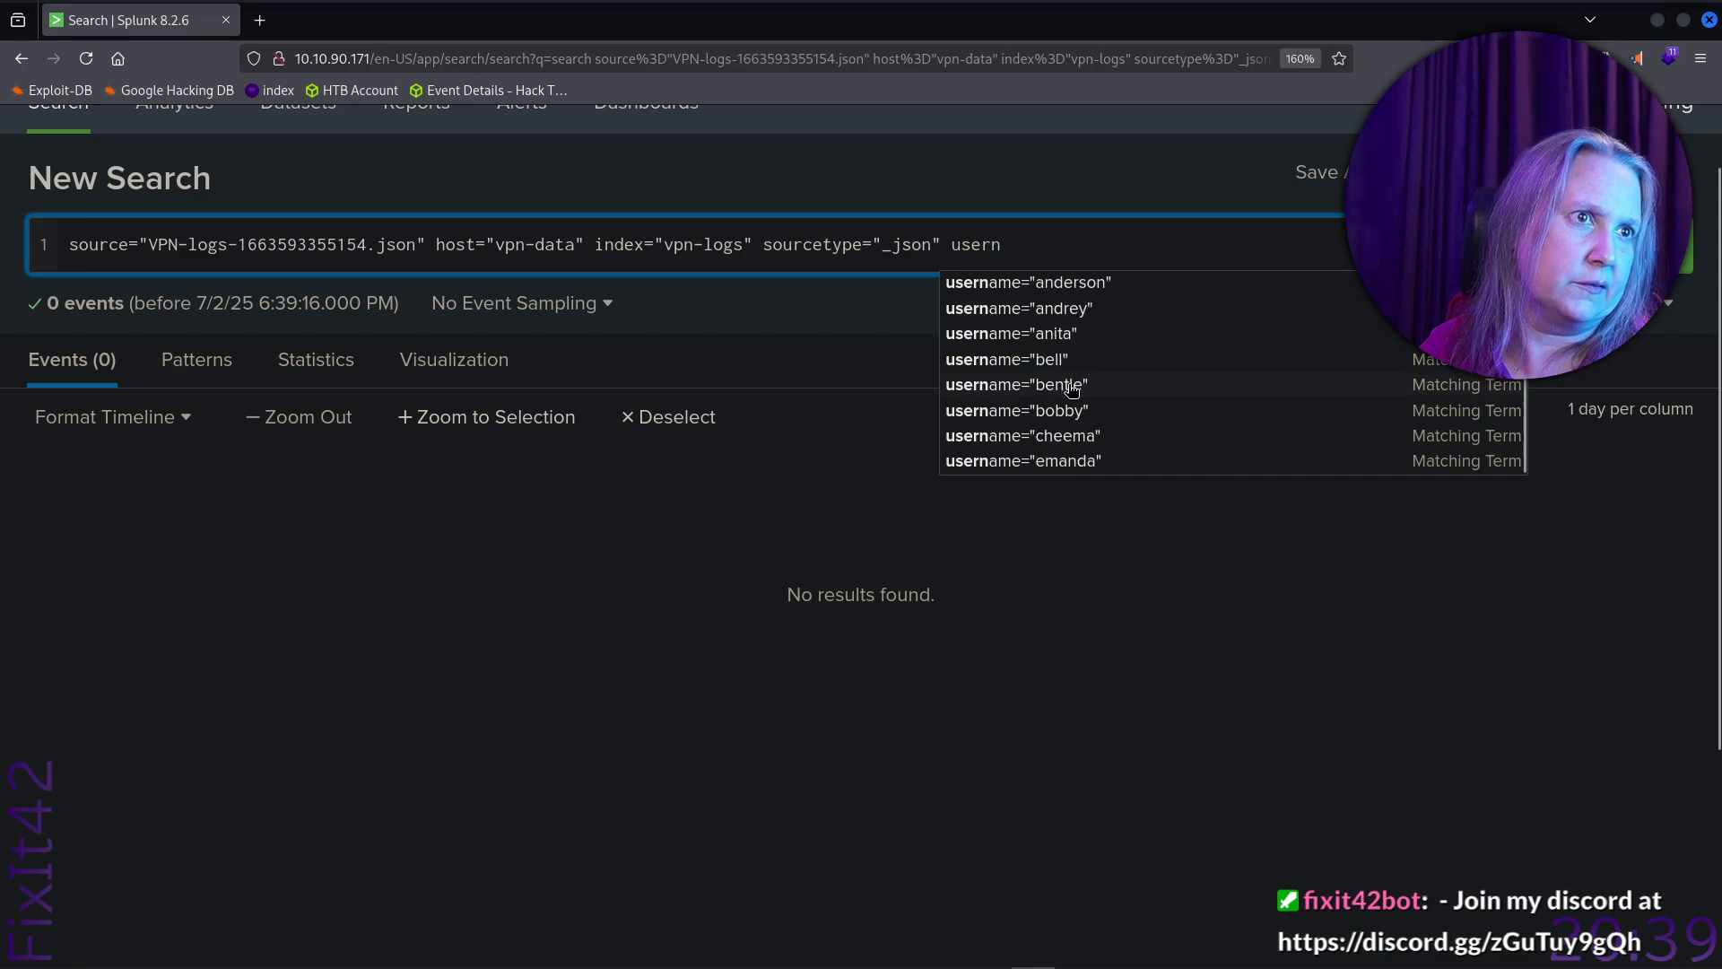
scroll(1087, 464, up, 1)
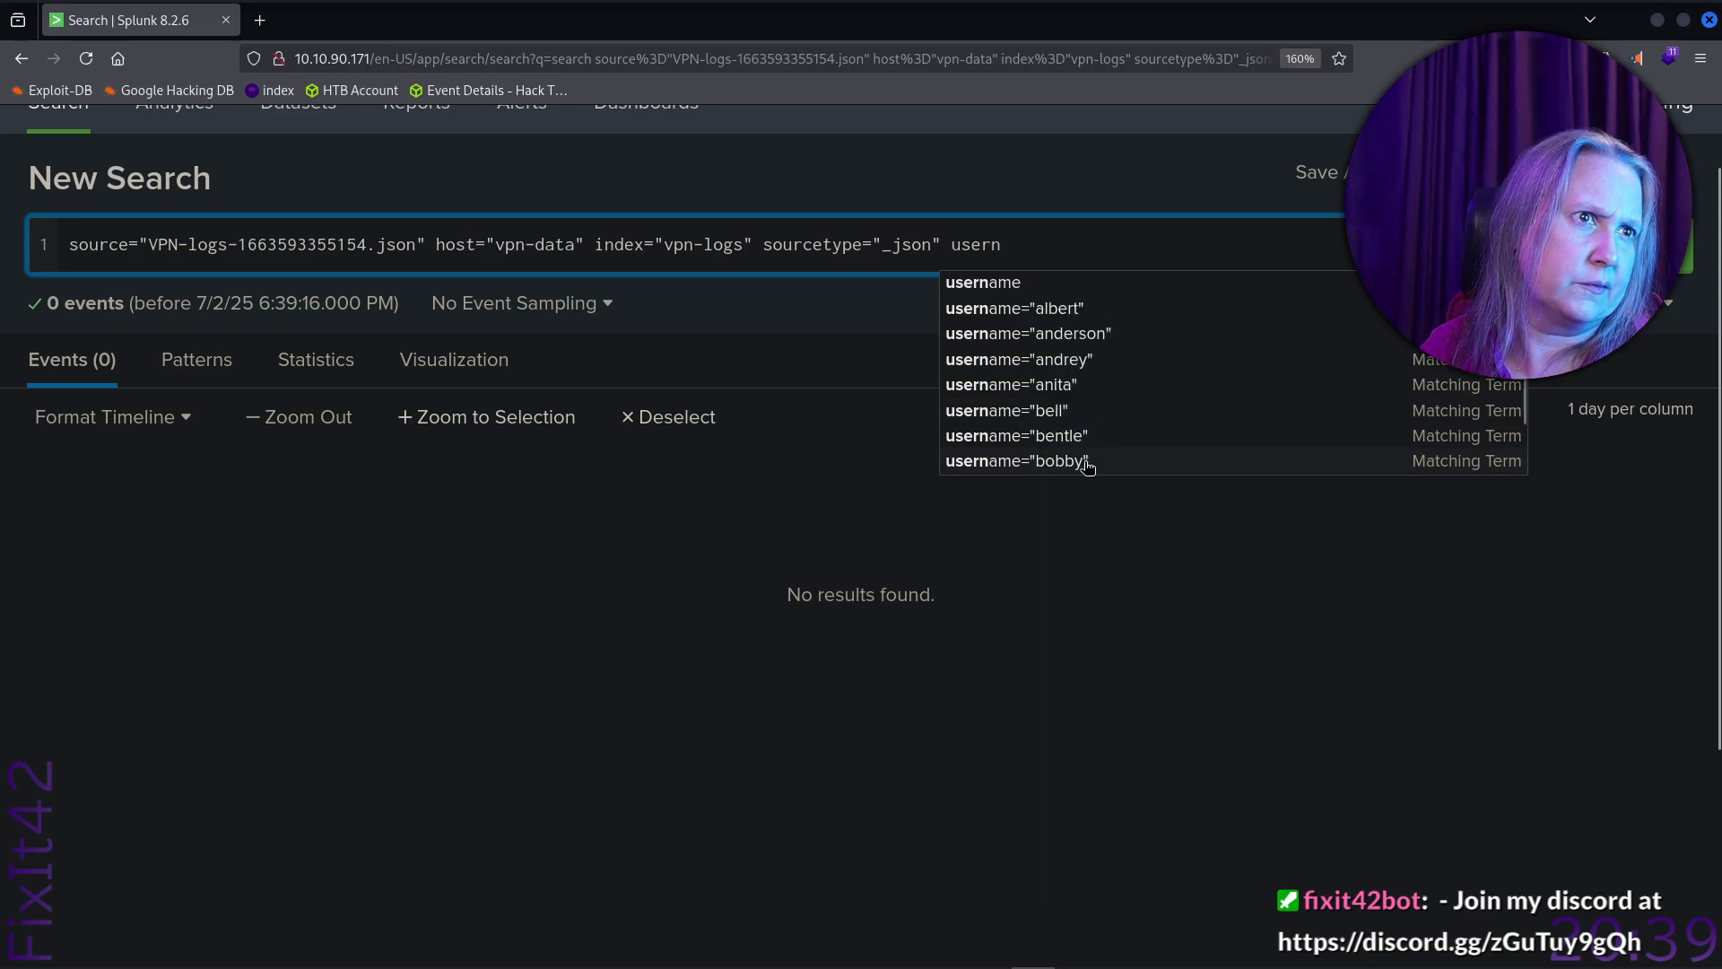
scroll(1087, 466, down, 1)
scroll(1087, 464, up, 1)
scroll(1087, 462, down, 1)
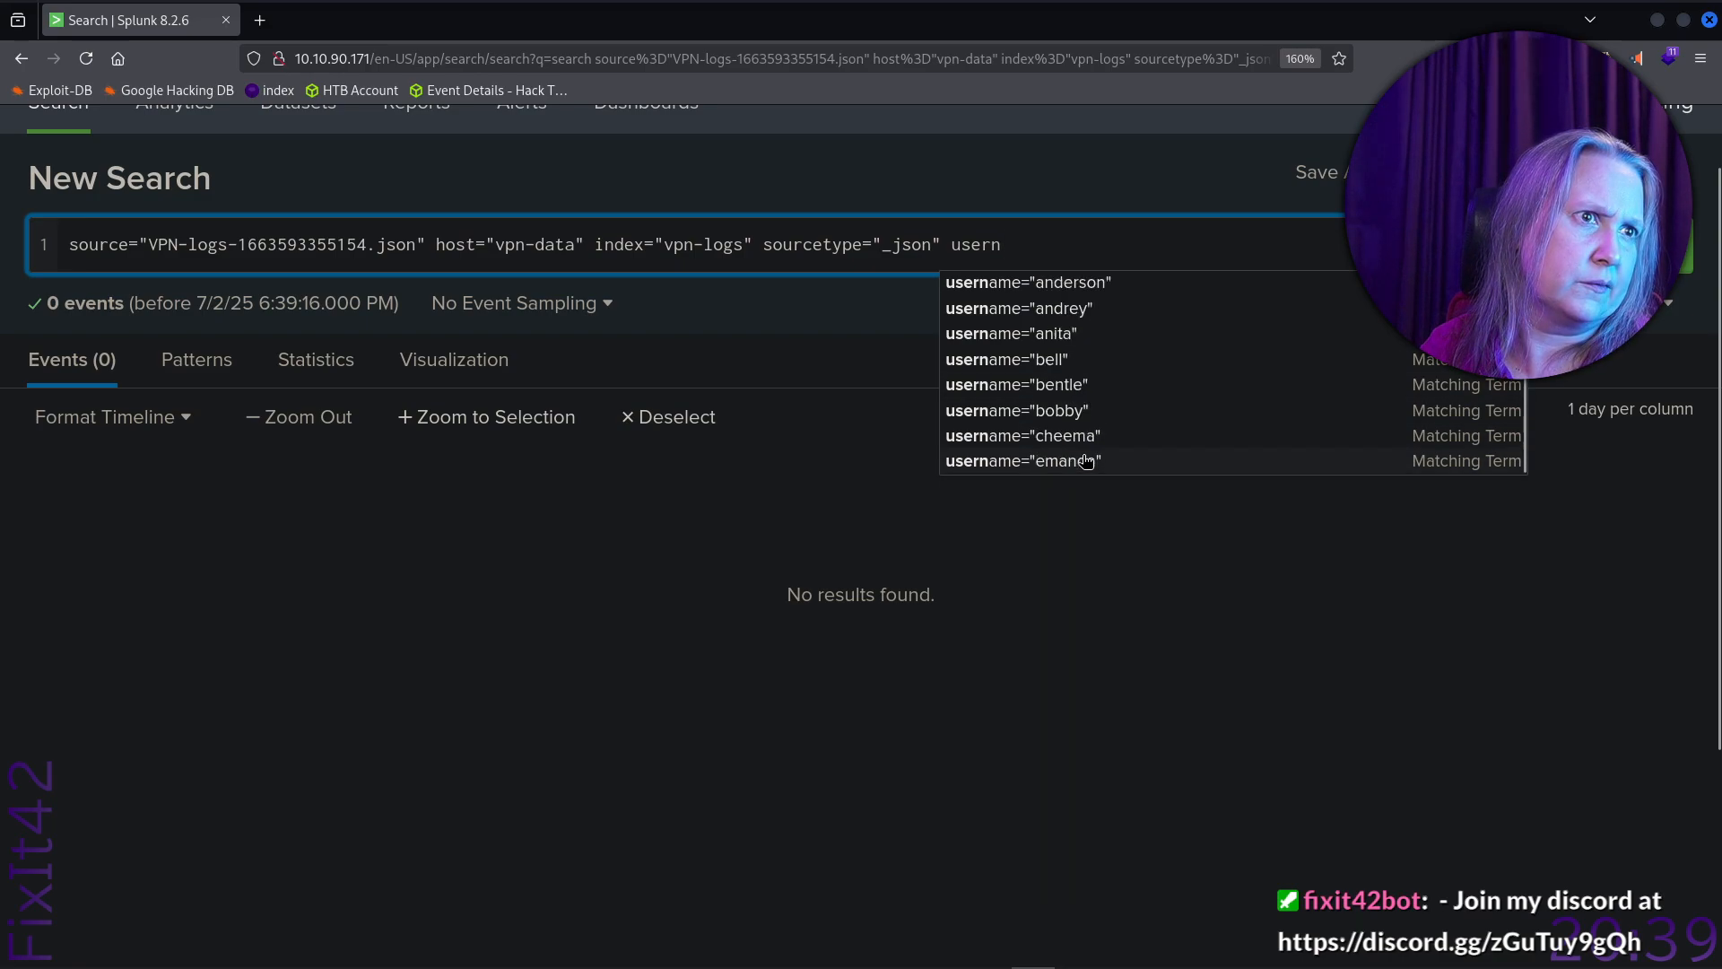
scroll(1087, 461, up, 1)
scroll(1087, 463, down, 1)
scroll(1087, 463, up, 1)
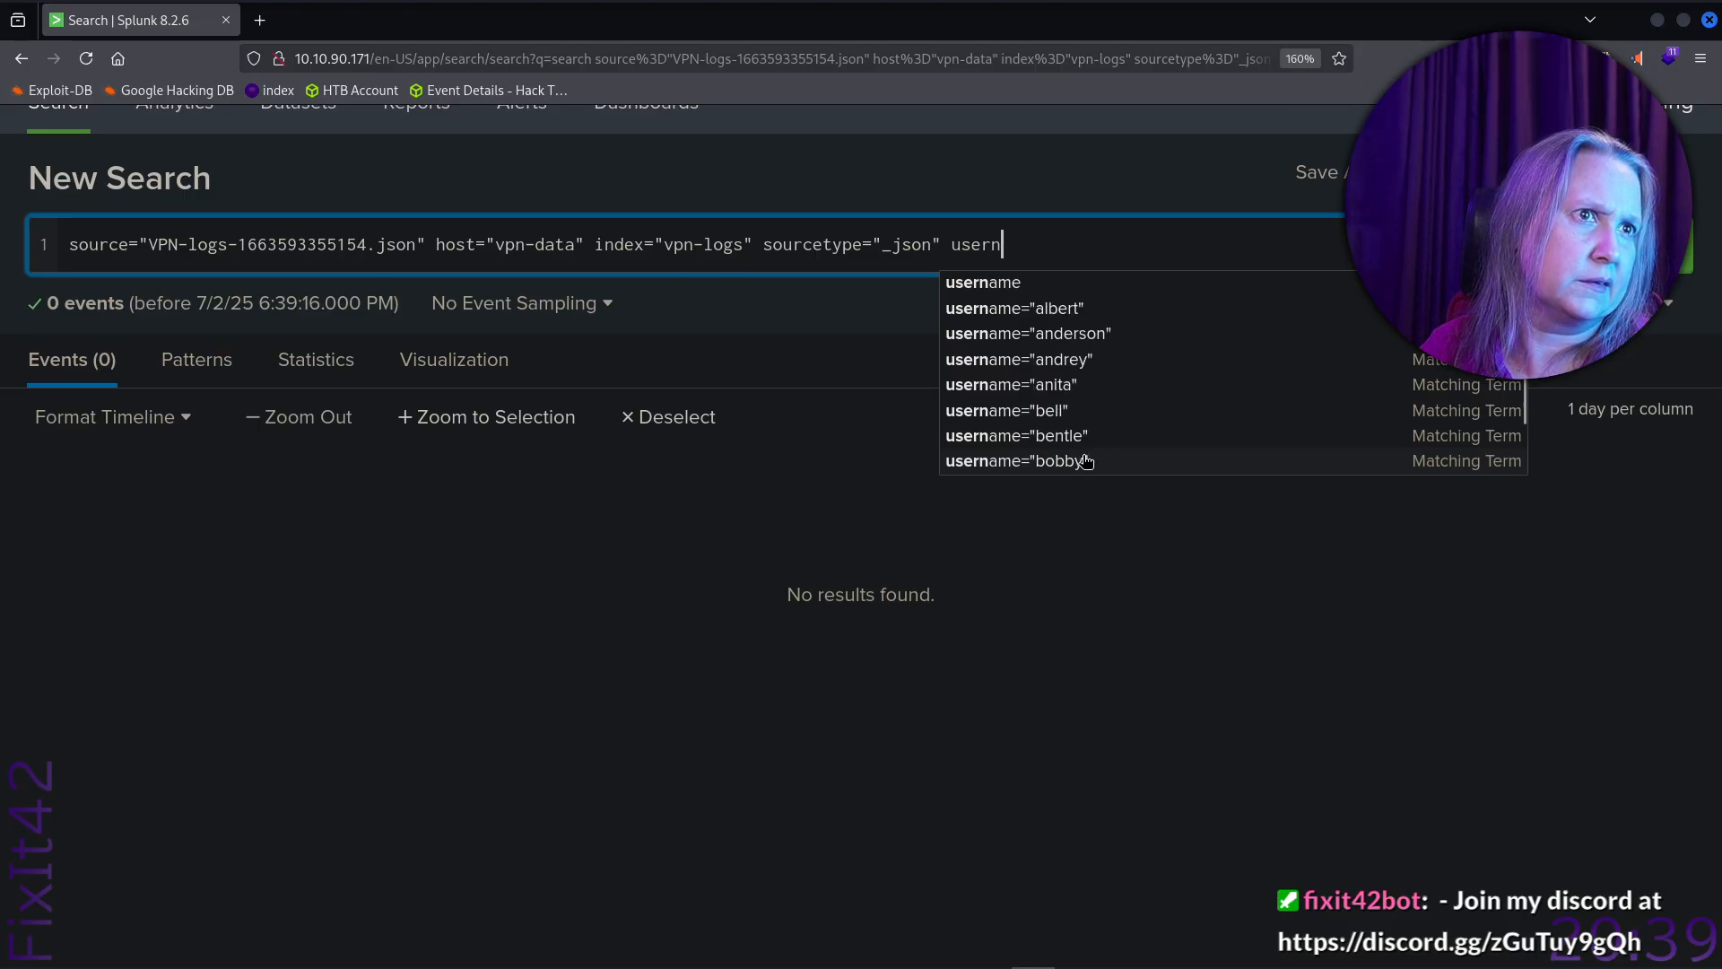
Complete the query's last term as "username", run the search and look over the listed events and fields.
key(Return)
click(1066, 249)
text(a)
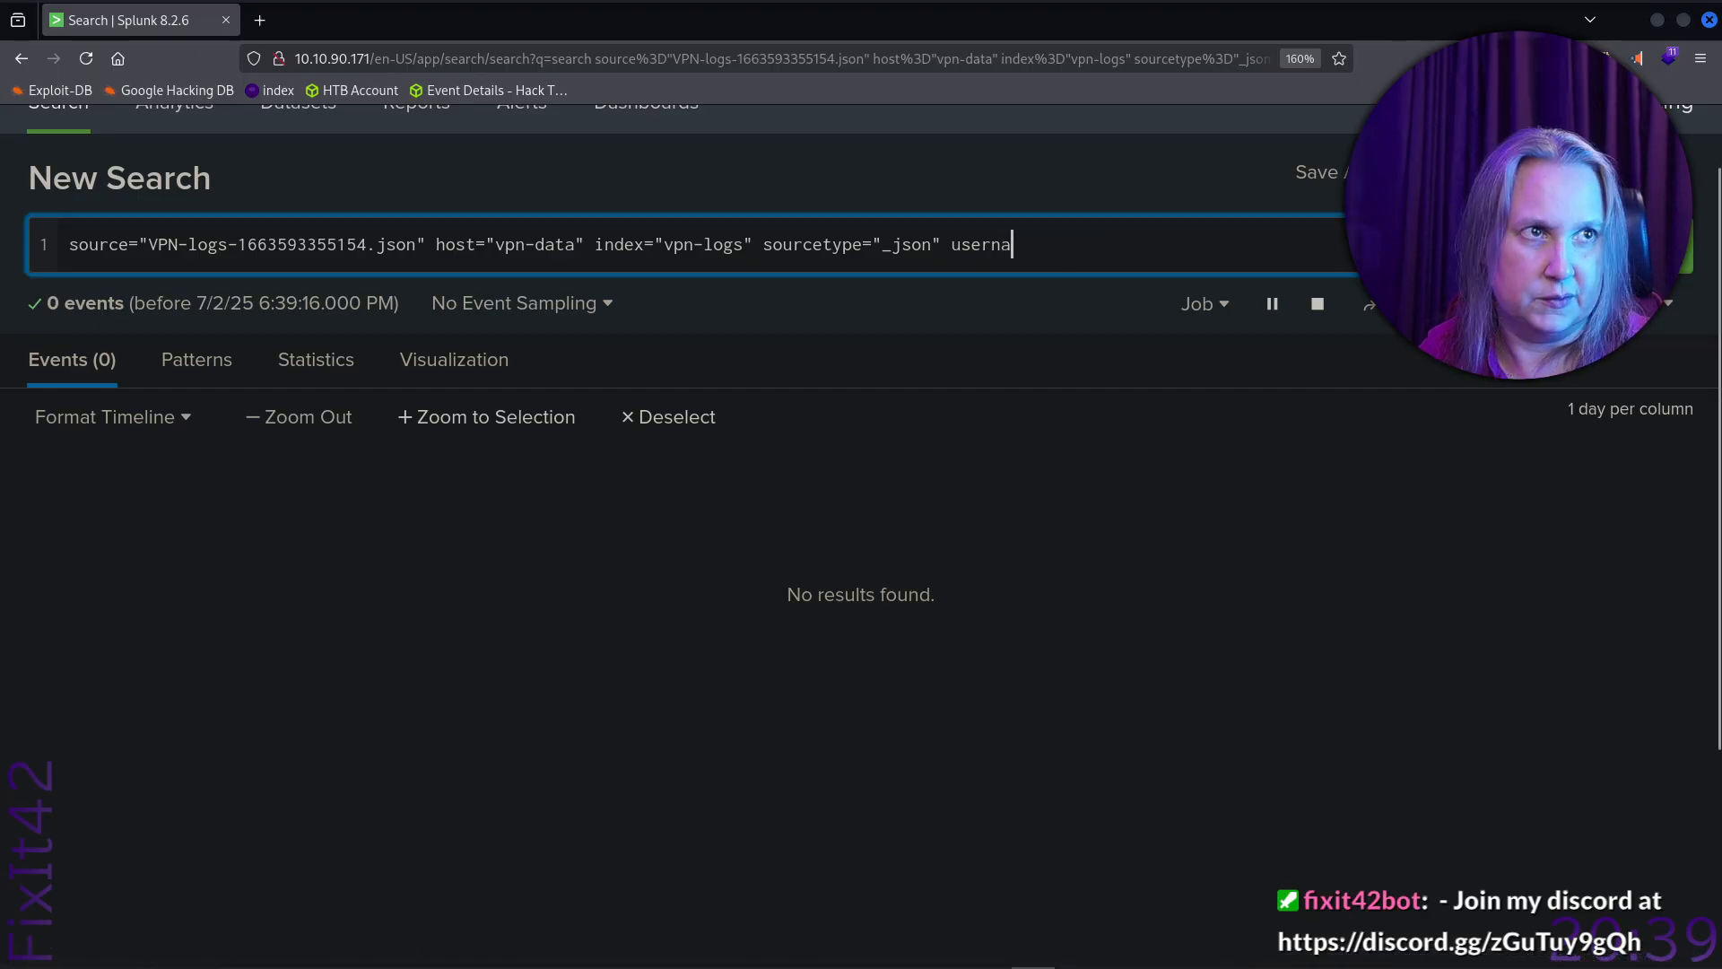
text(me)
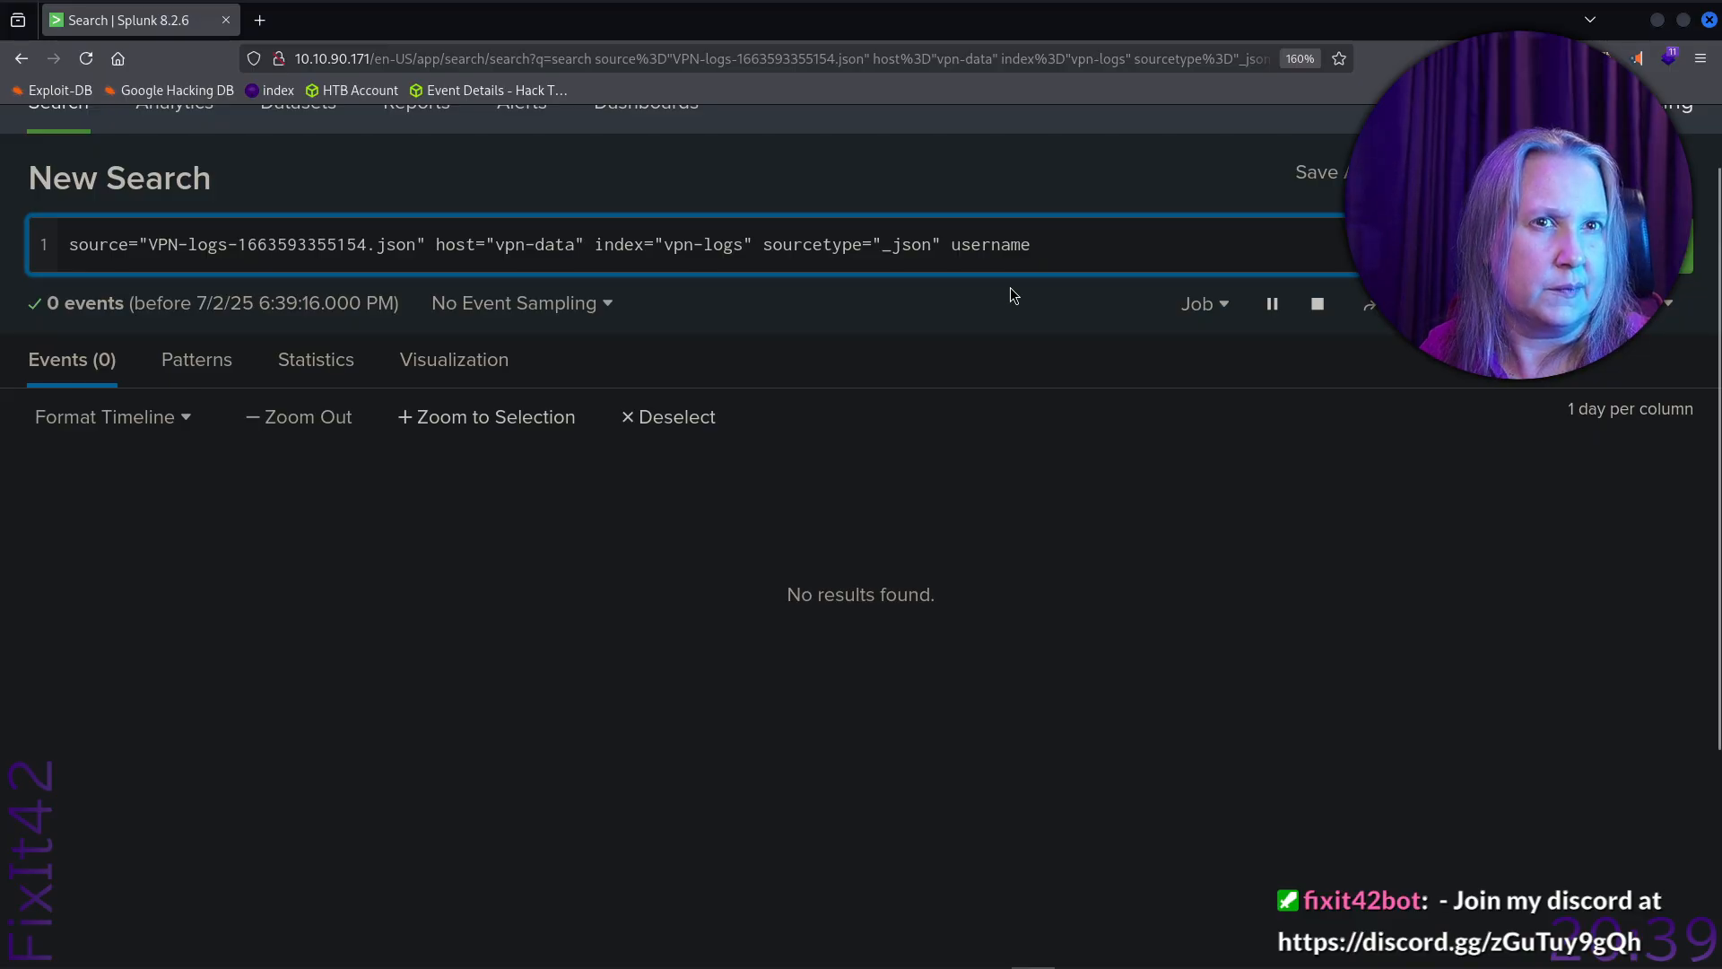
key(BackSpace)
key(Return)
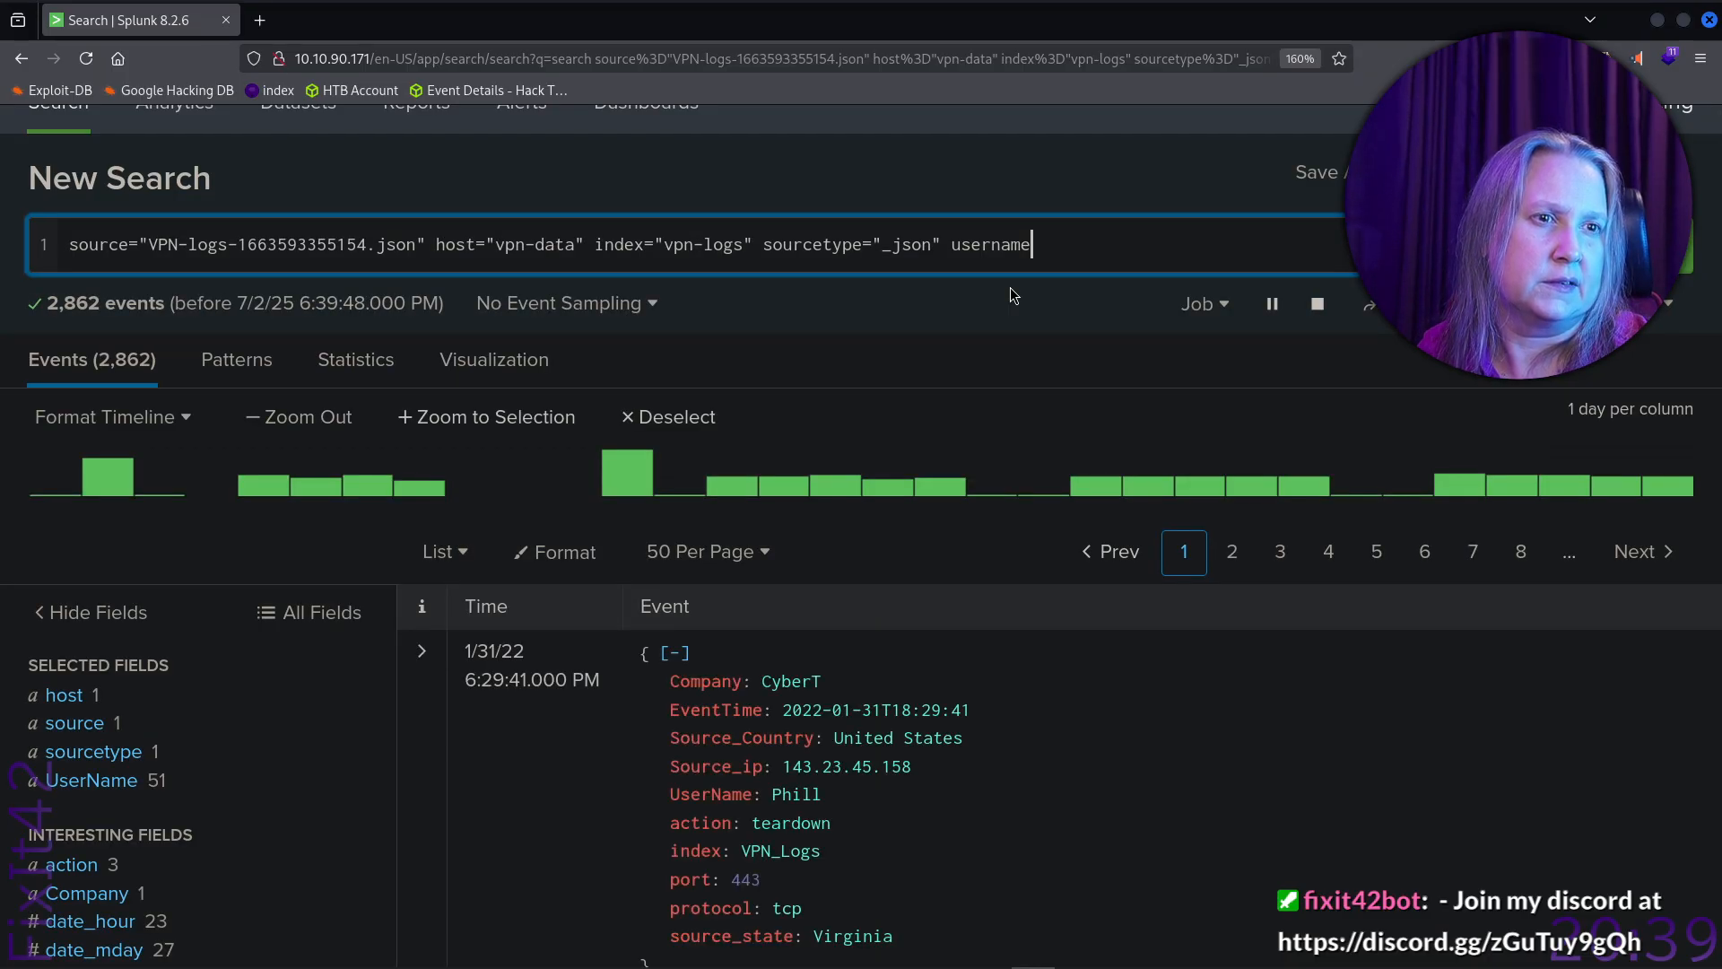
scroll(293, 685, down, 10)
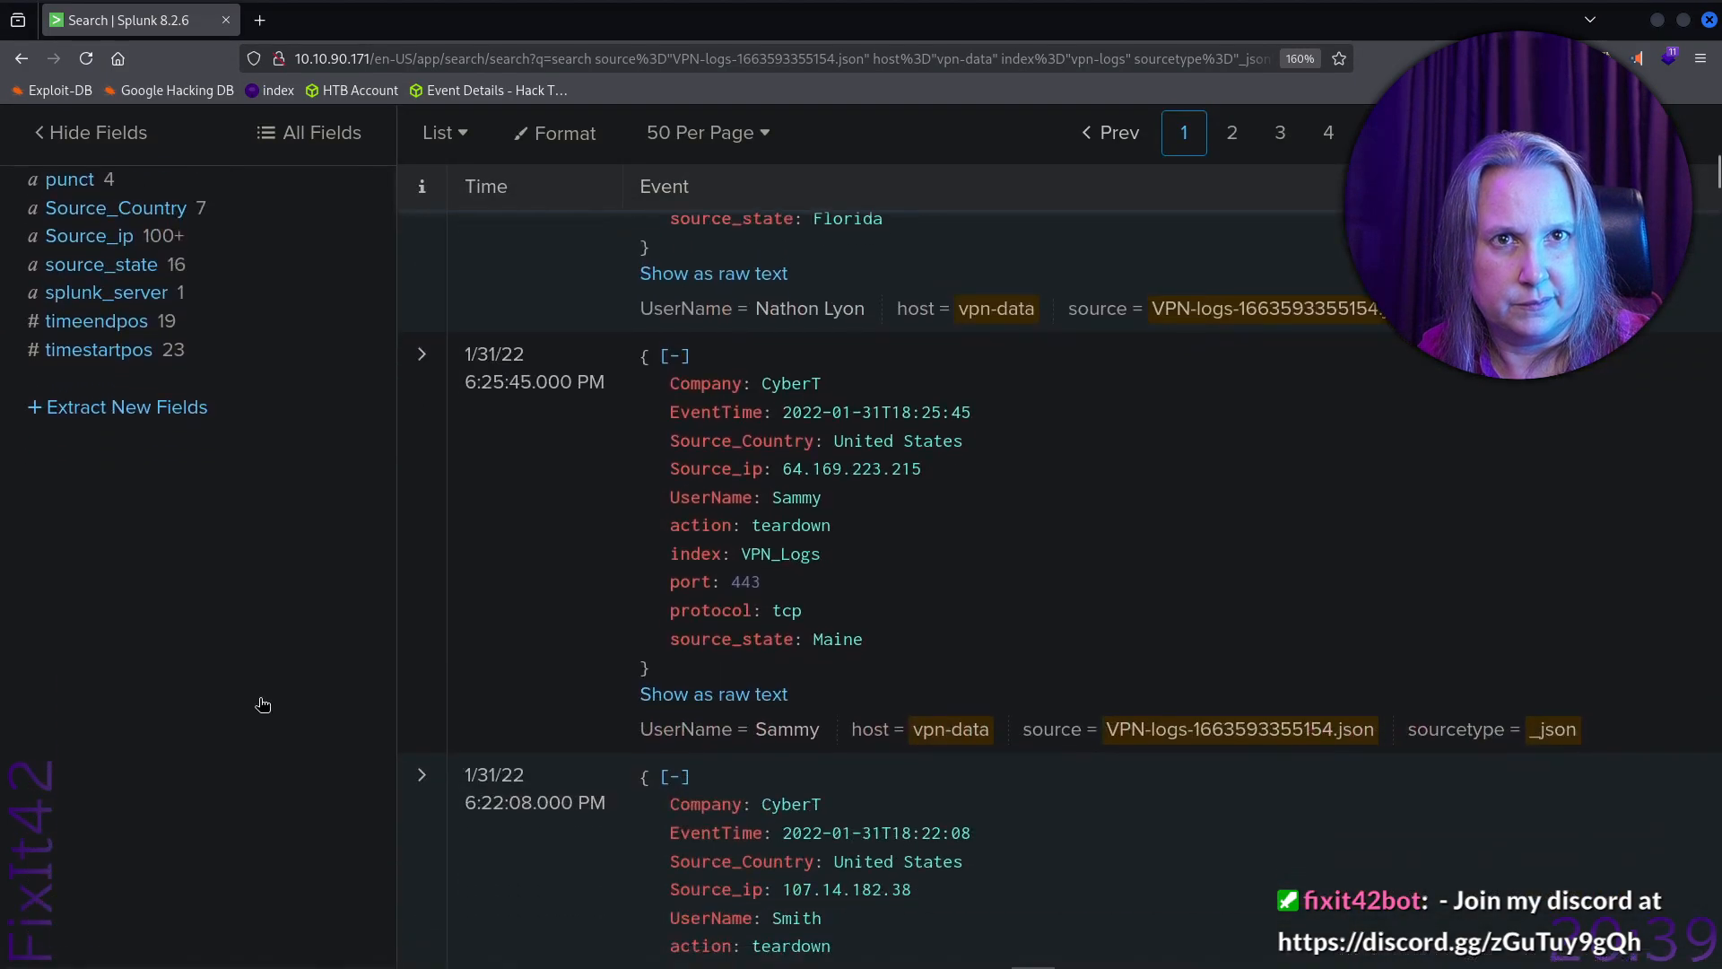
Filter the VPN log events to the user named in the second question by picking that value of the UserName field.
scroll(128, 679, up, 8)
scroll(128, 679, up, 1)
click(117, 625)
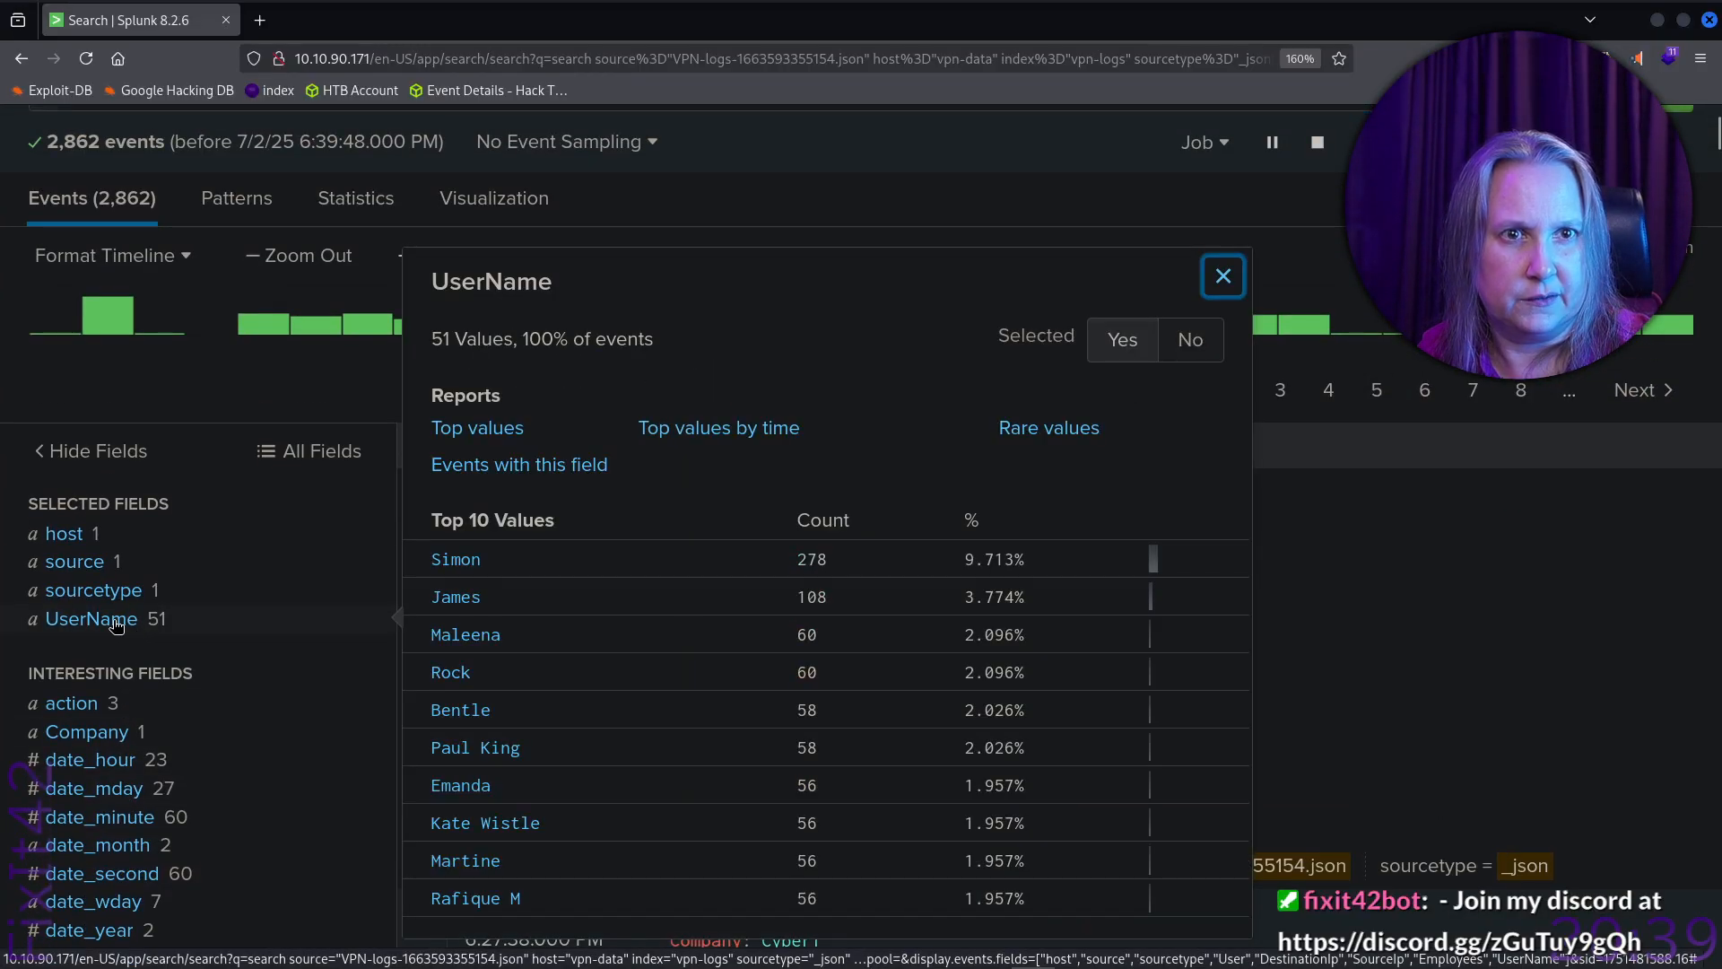
click(484, 636)
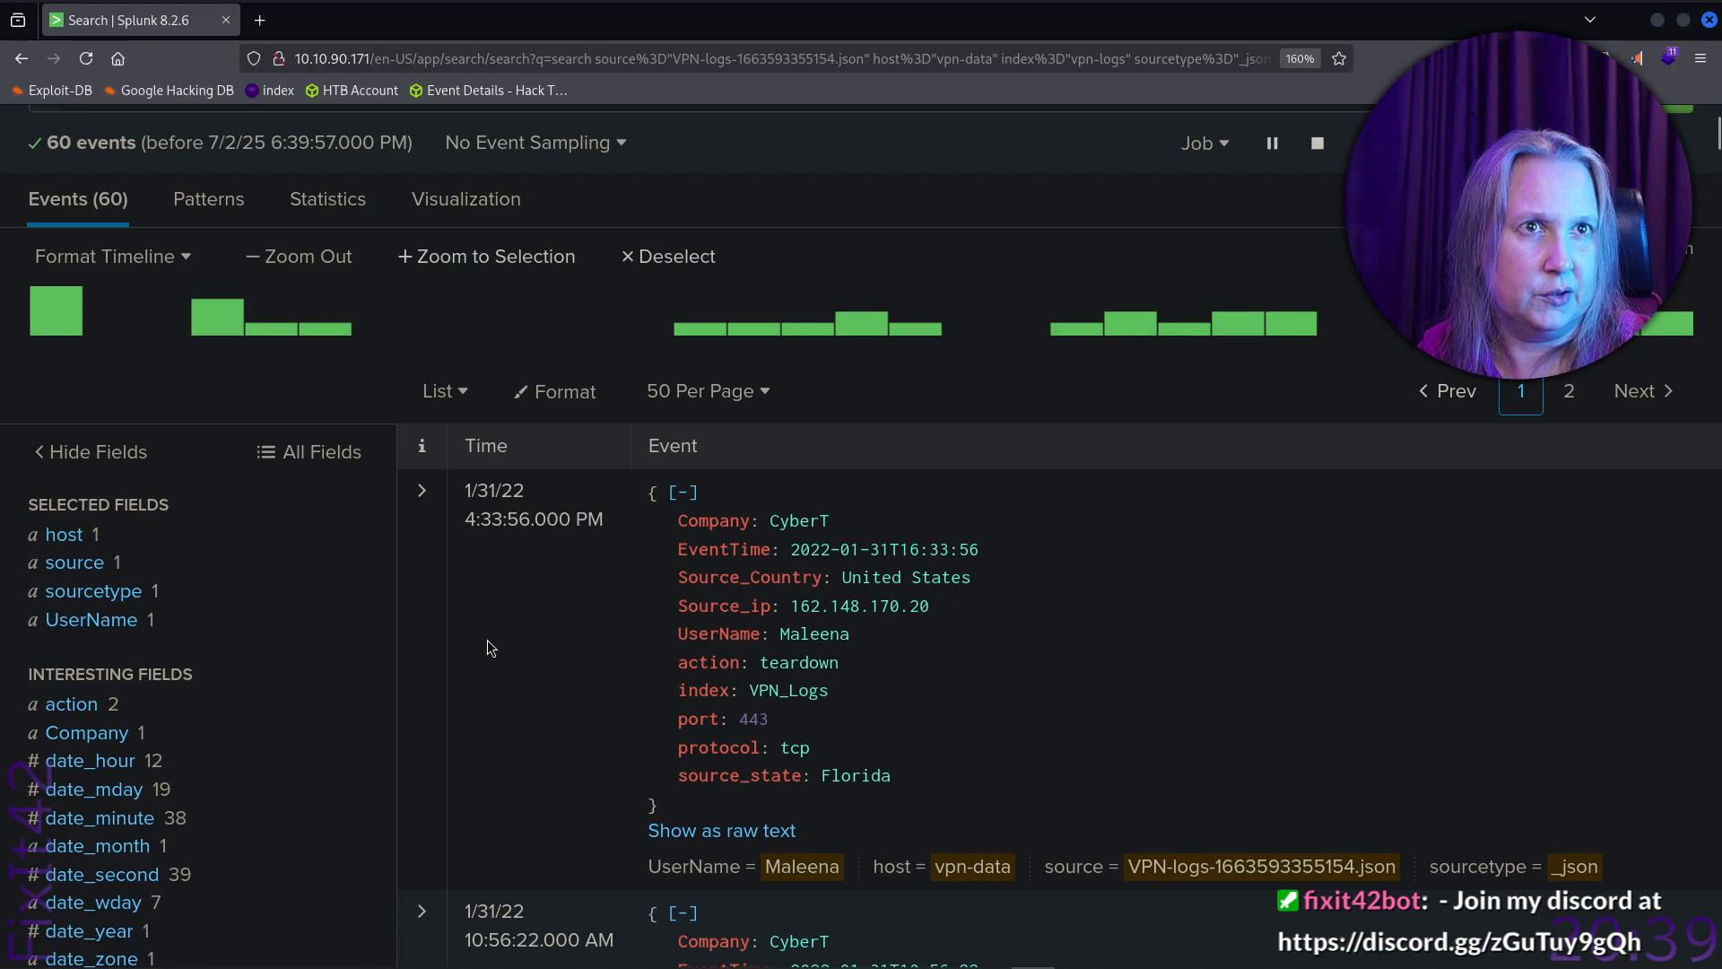
Remove the standalone "username" term from the search query.
scroll(677, 538, up, 3)
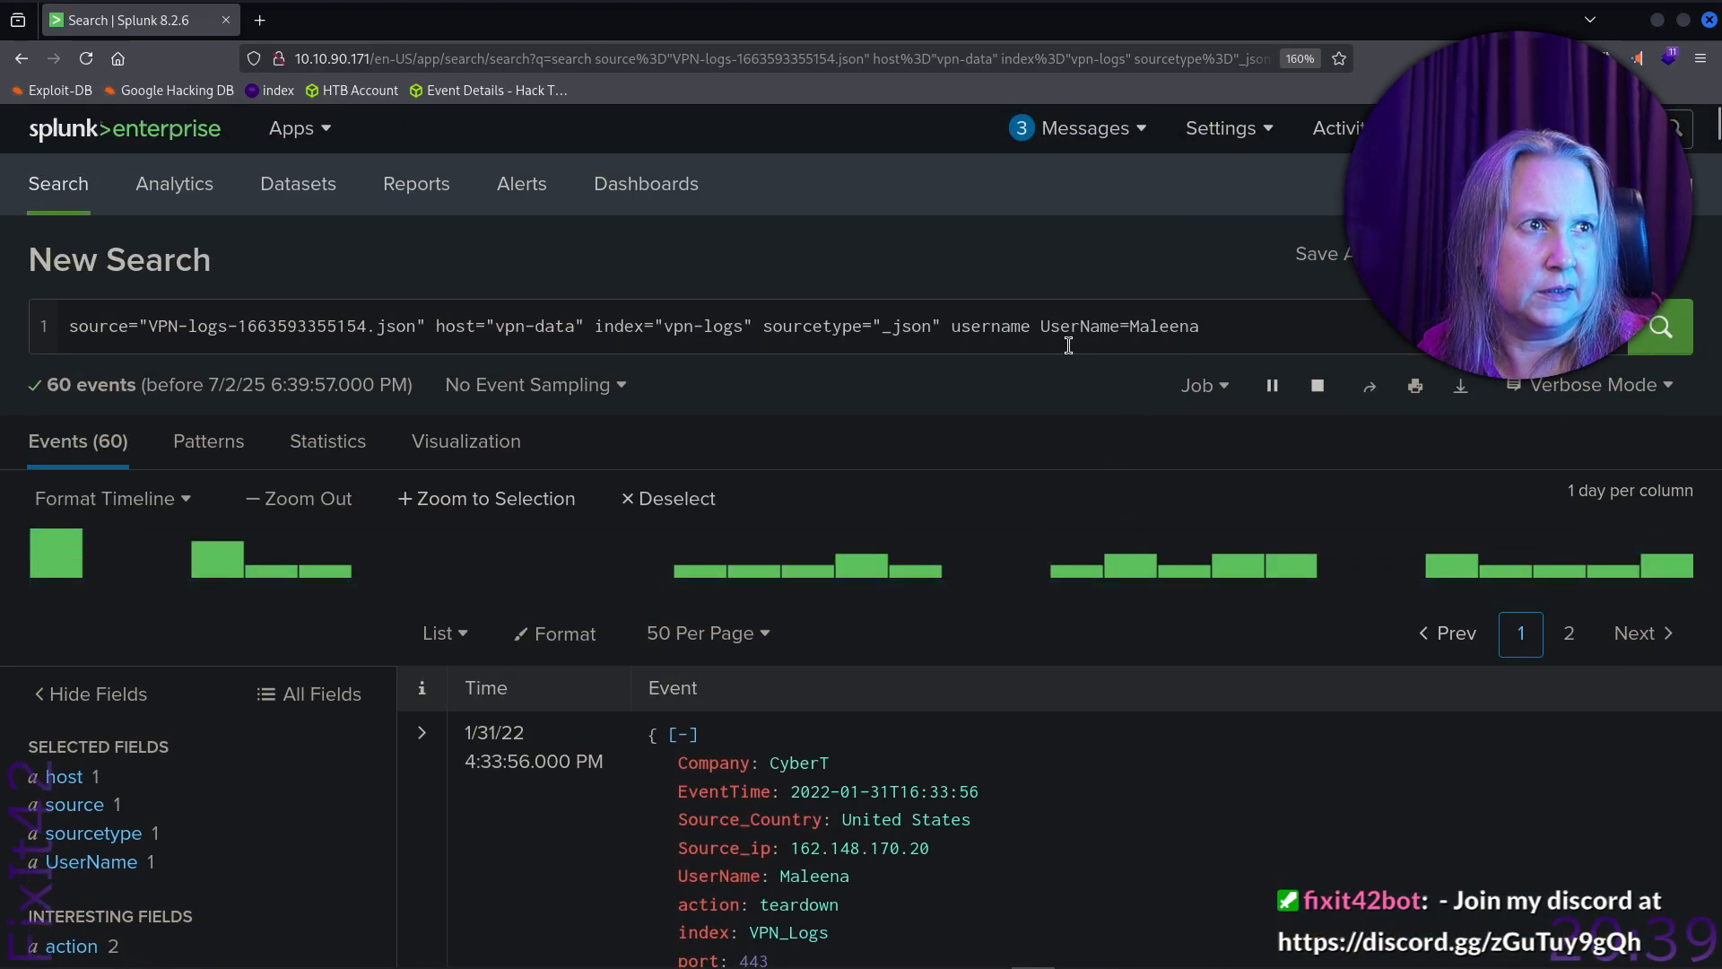
double_click(982, 326)
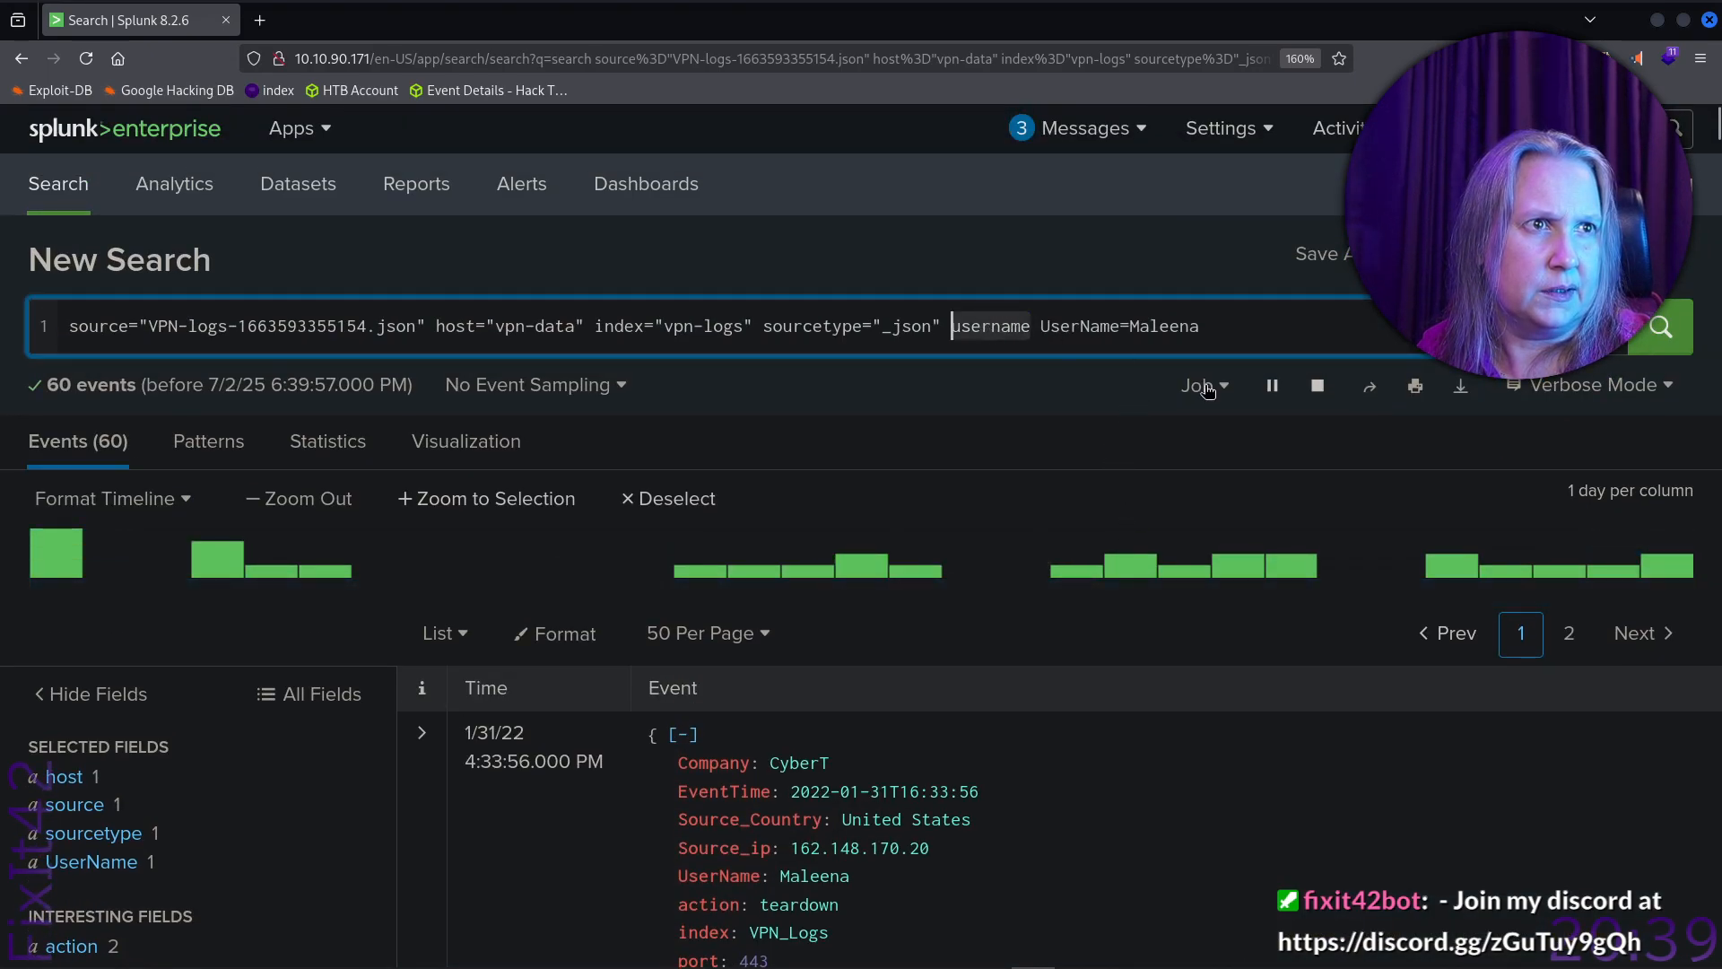
key(BackSpace)
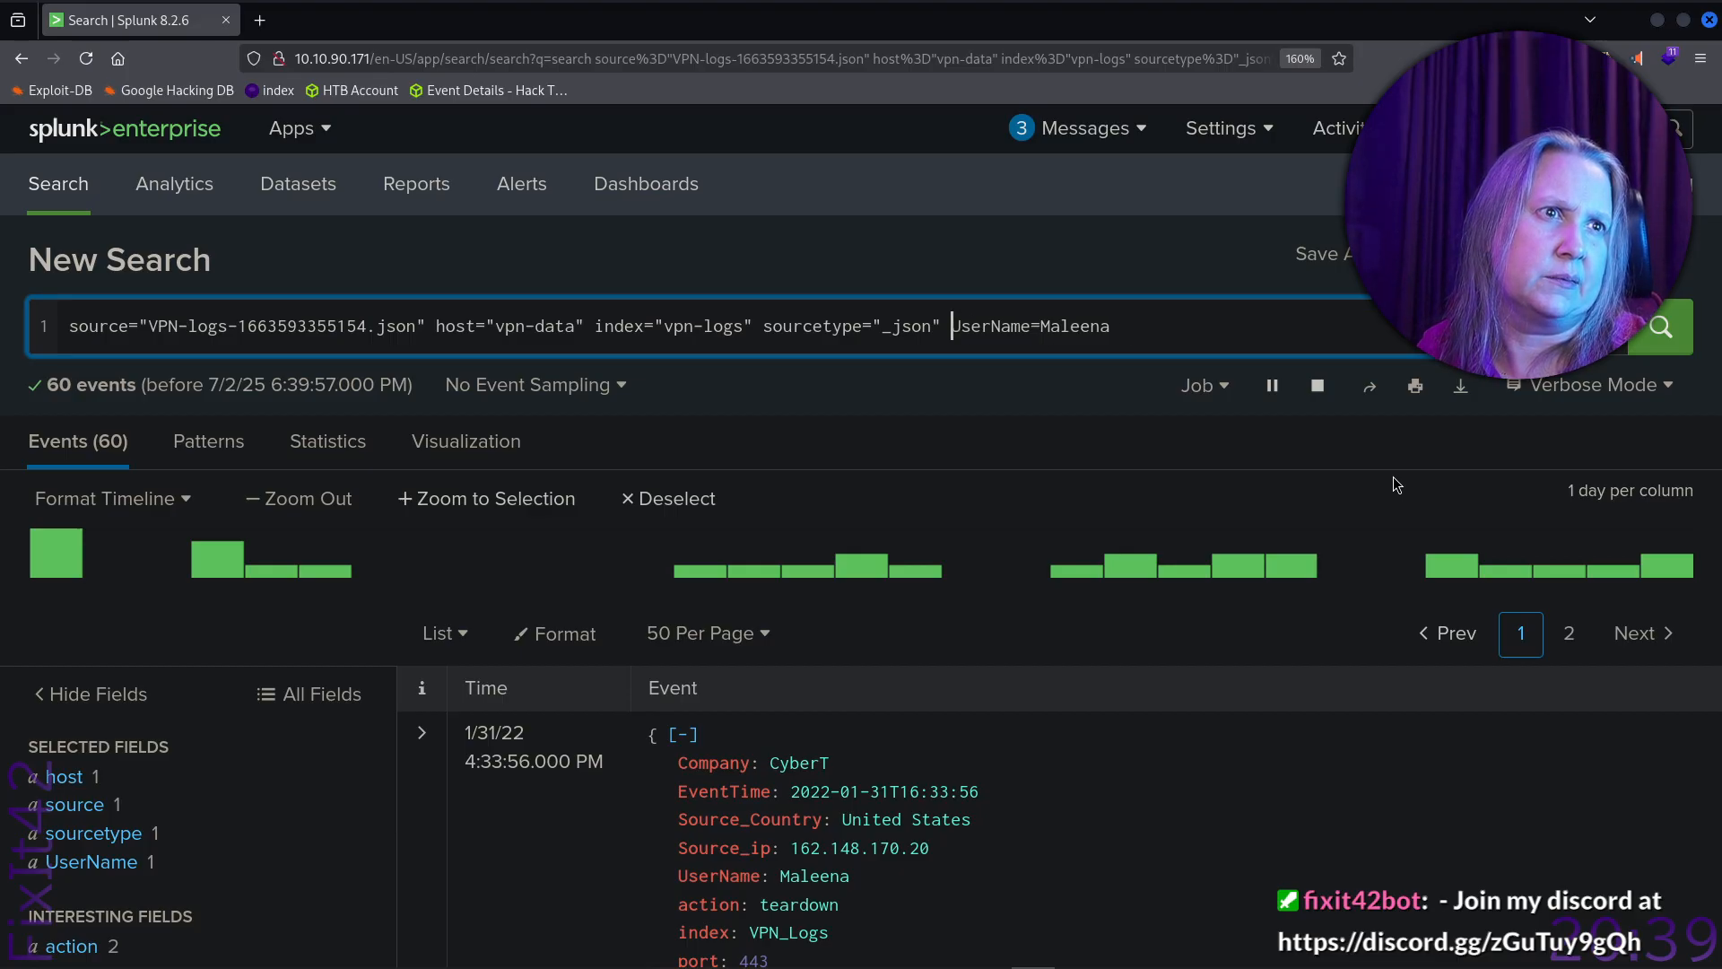
Enclose the UserName value in the search query in double quotes and rerun the search.
key(End)
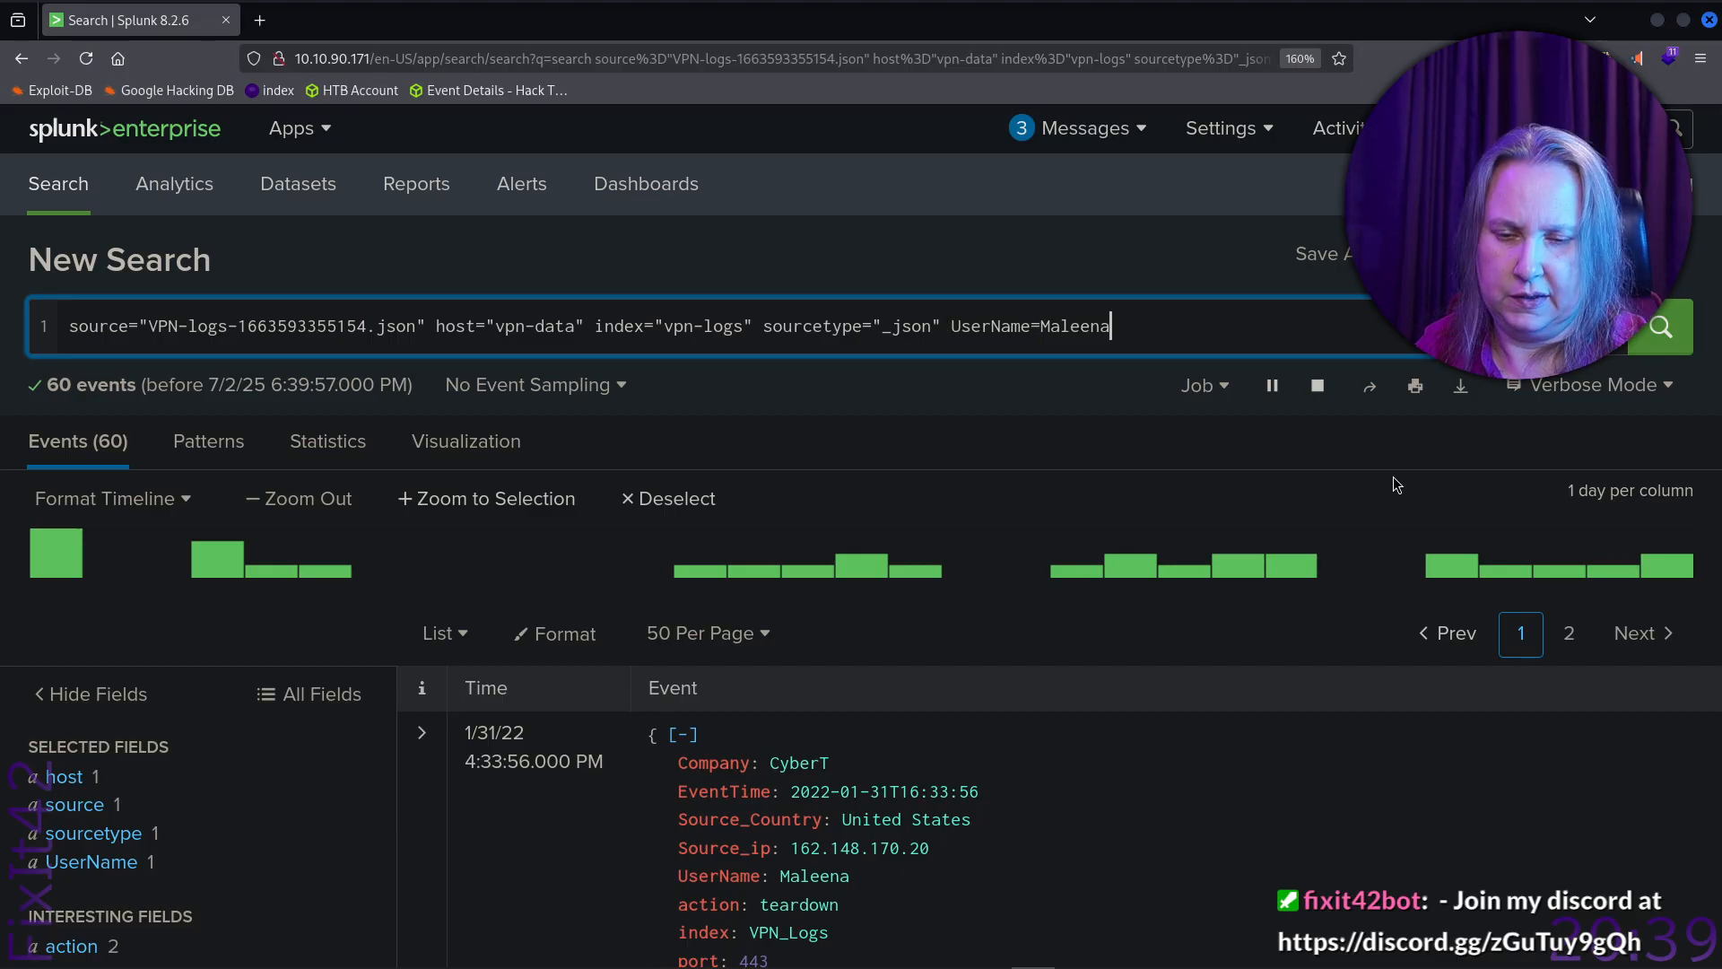
text(")
key(Left)
key(Left)
key(Left)
key(Left)
key(Left)
key(Left)
key(Left)
key(Left)
text(")
key(Return)
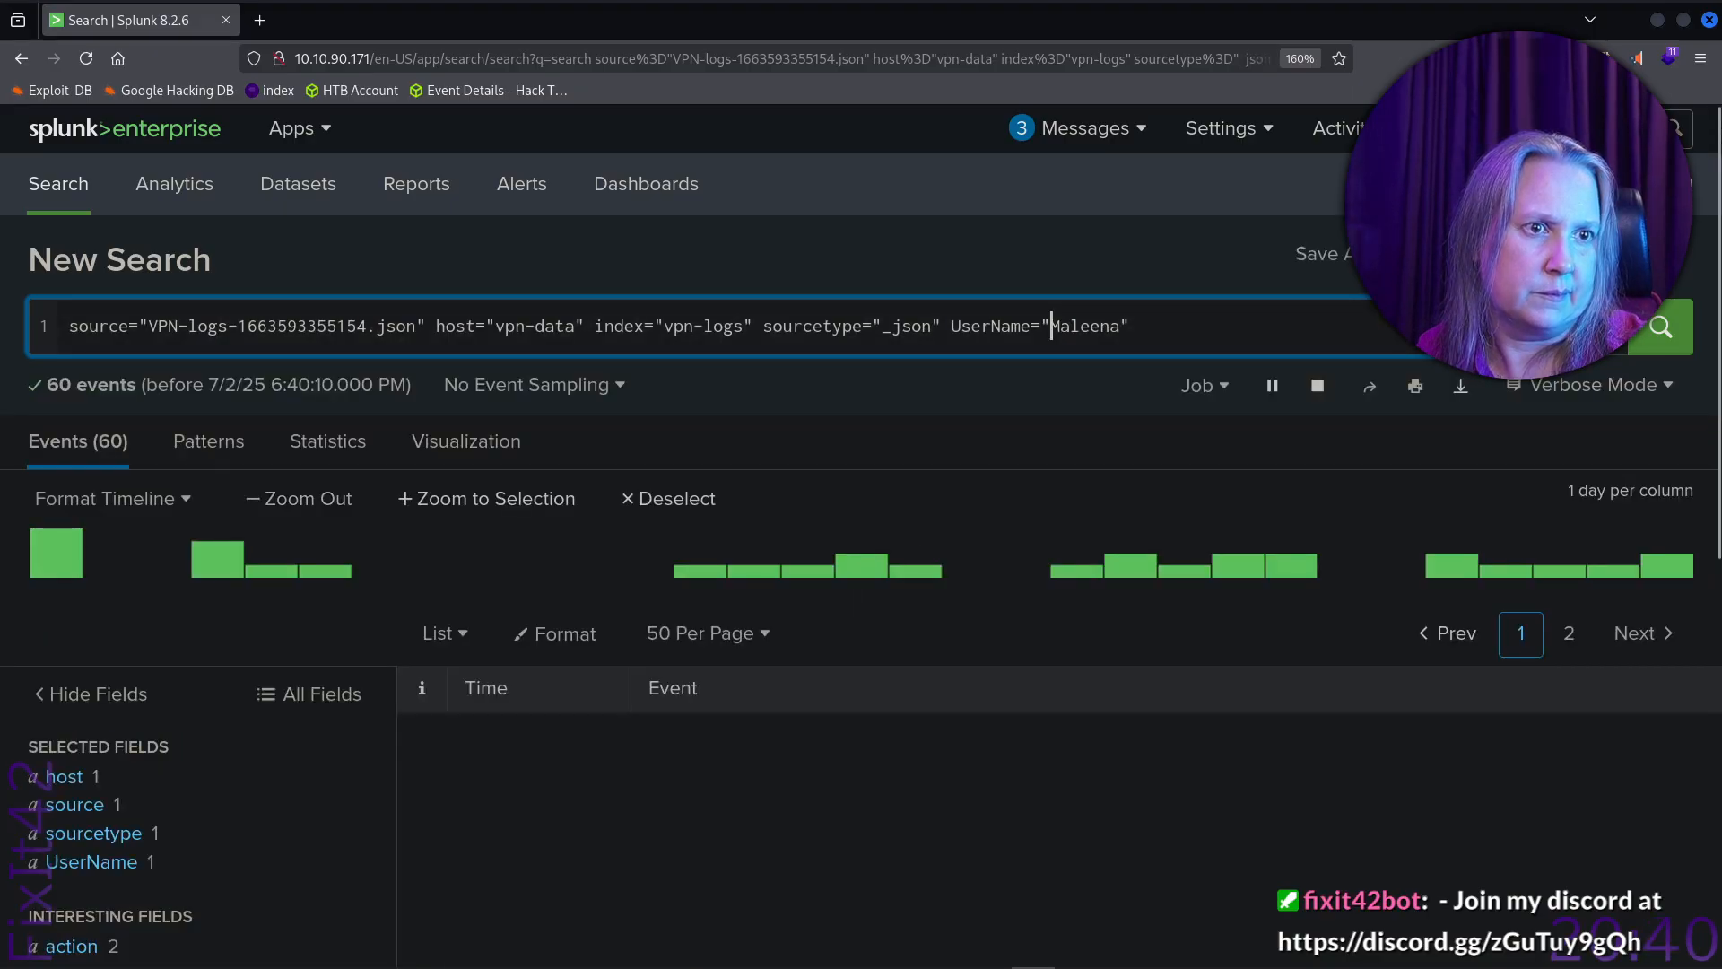
Try the search with the UserName field name written in lowercase as "username".
key(Left)
key(Left)
key(Left)
key(Left)
key(Left)
key(shift+Left)
text(n)
key(Left)
key(Left)
key(Left)
key(Left)
key(Left)
key(shift+Right)
text(u)
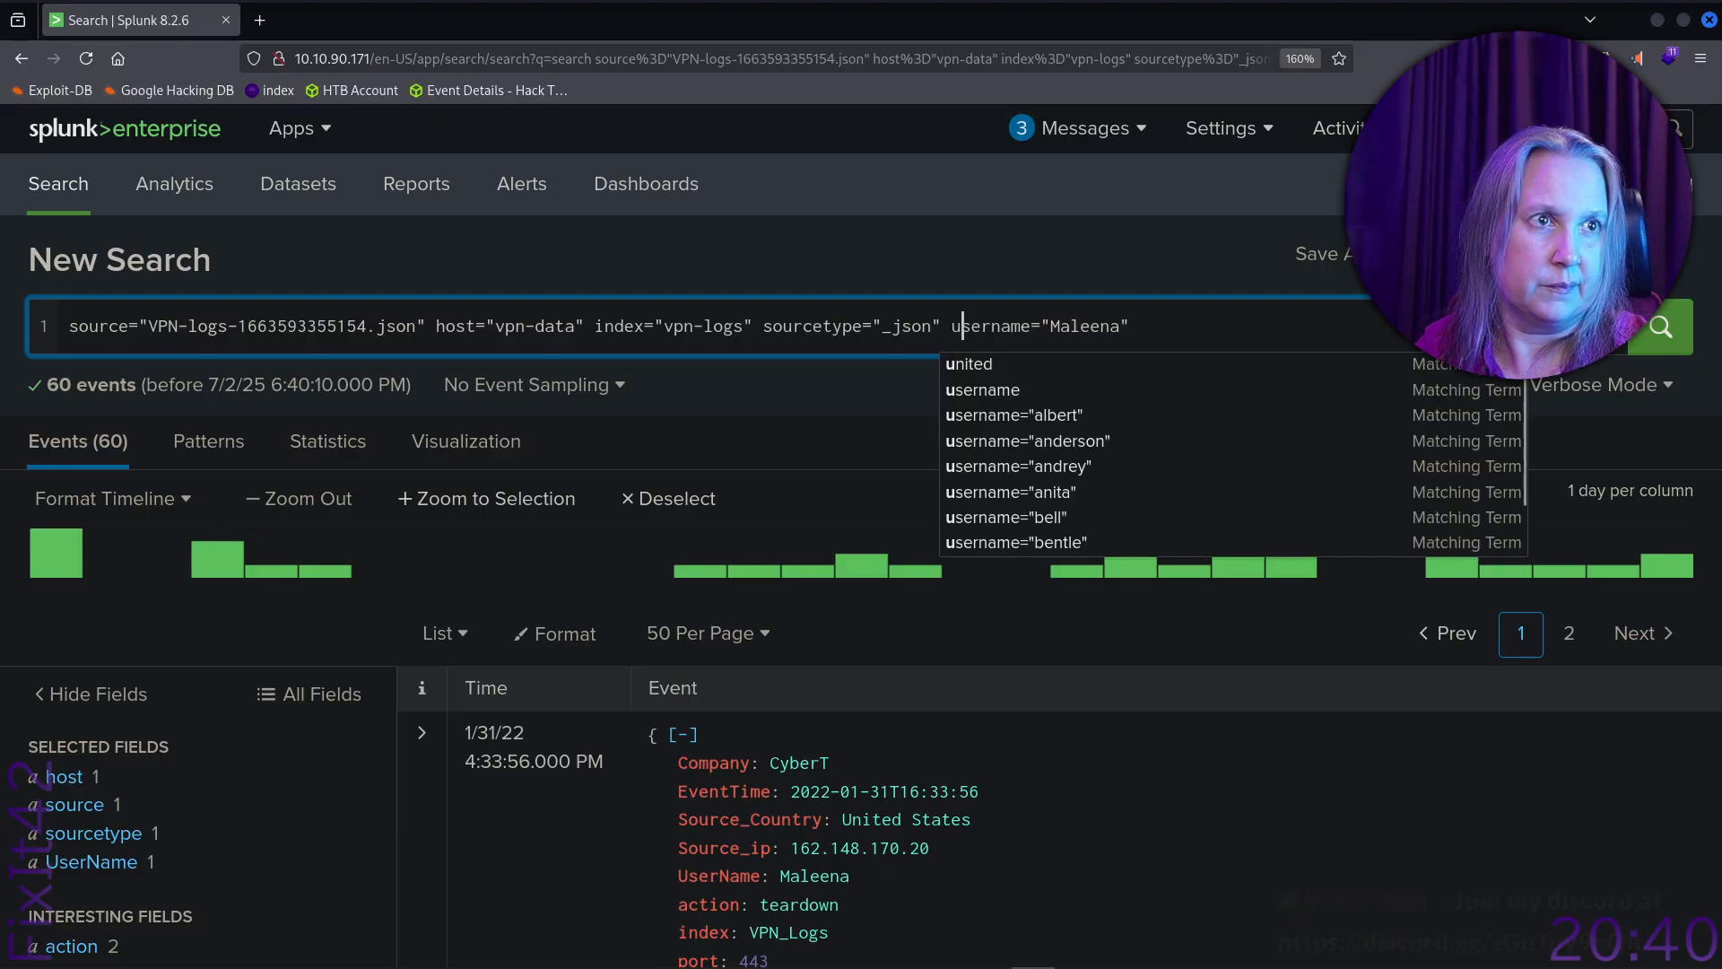
key(Return)
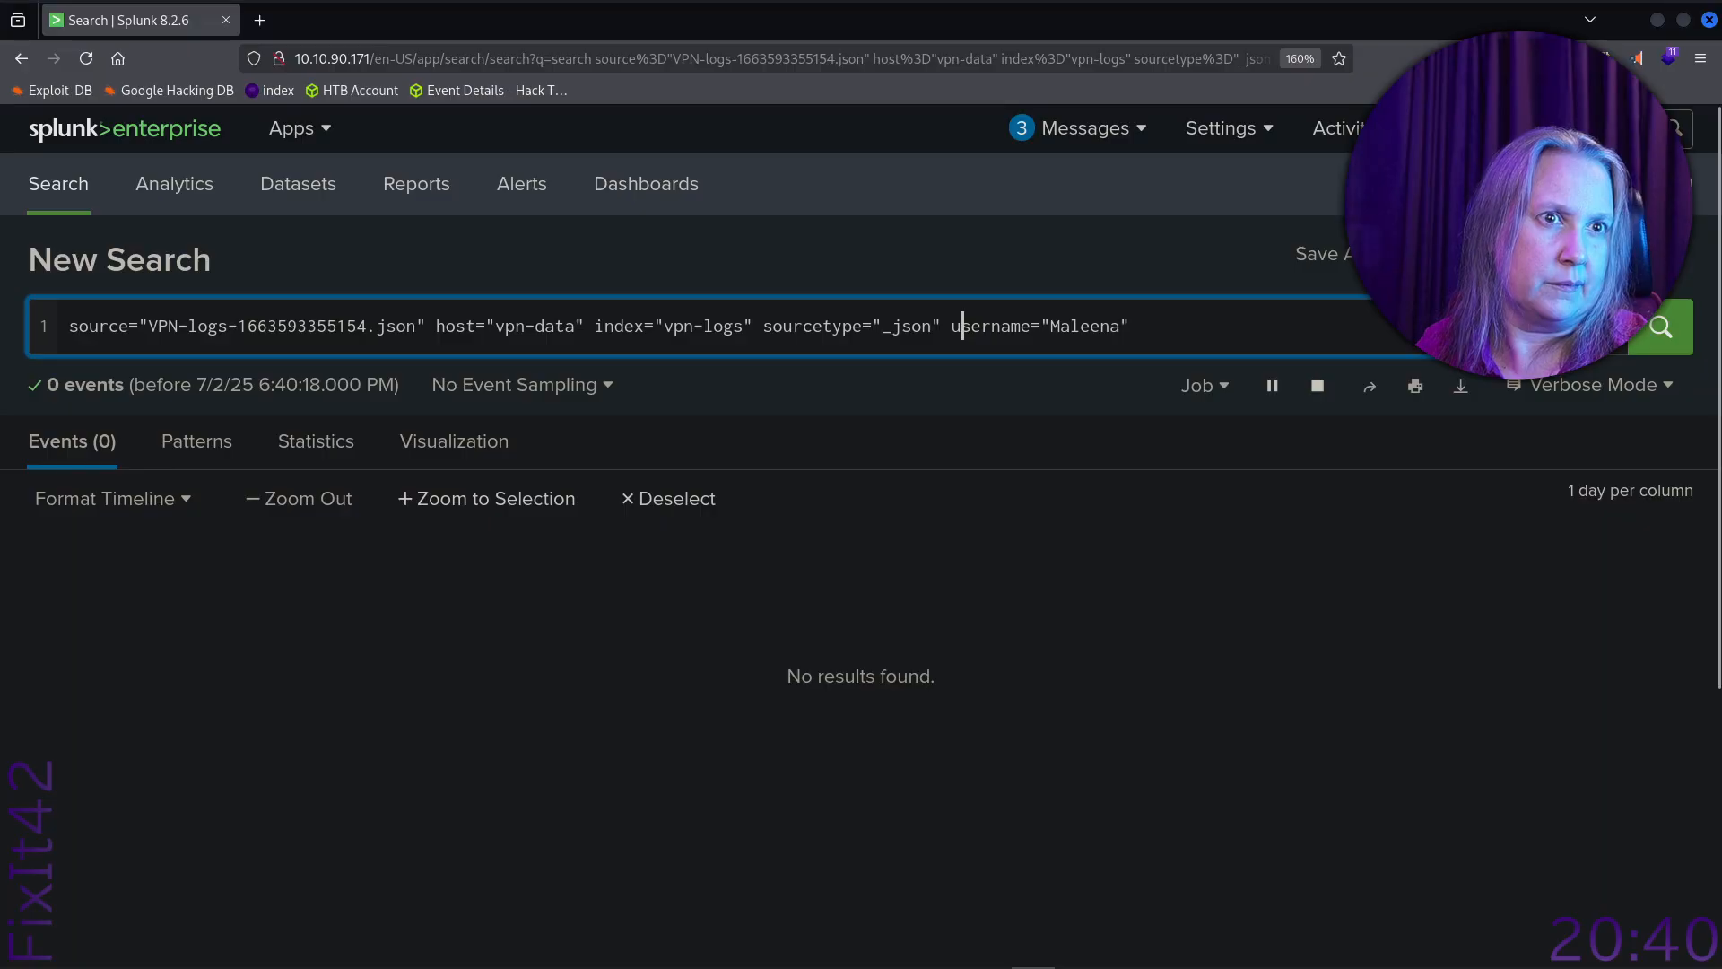
Restore the field name's capitalisation to "UserName" in the query and rerun the search.
key(Left)
key(shift+Right)
text(U)
key(Right)
key(Right)
key(Right)
key(shift+Right)
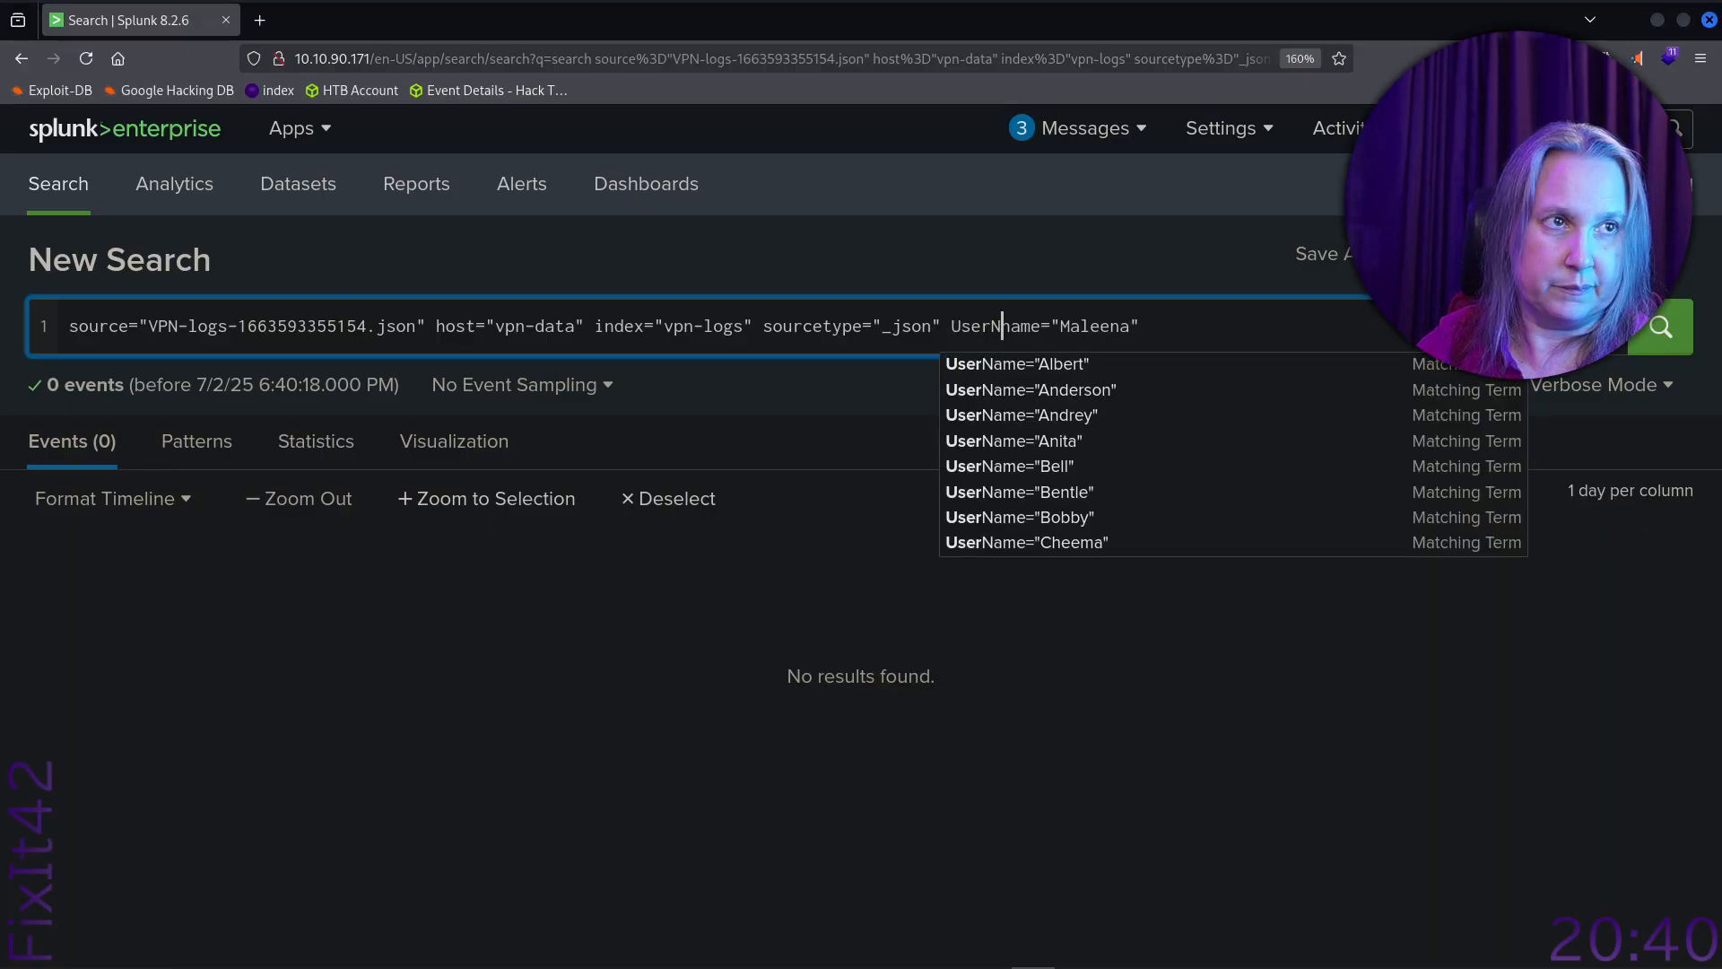
text(N)
key(Return)
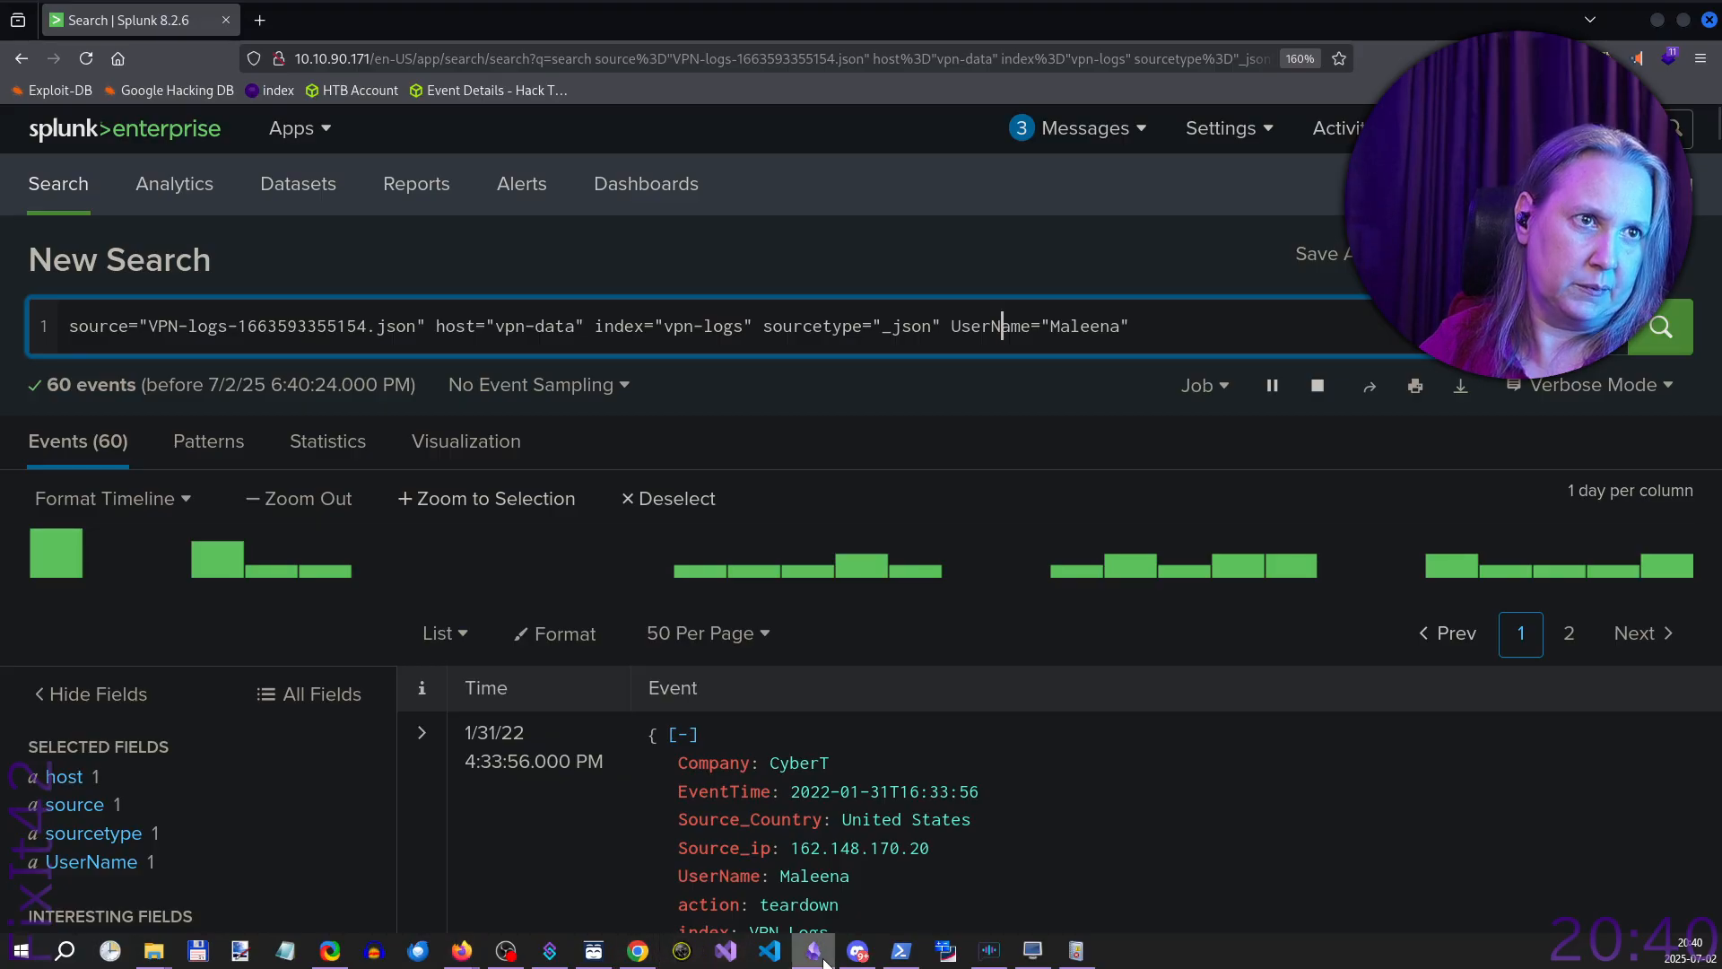
Switch to the Splunk note in Obsidian and add the line "Case sensitive search" below the example data.
click(821, 958)
scroll(764, 646, down, 5)
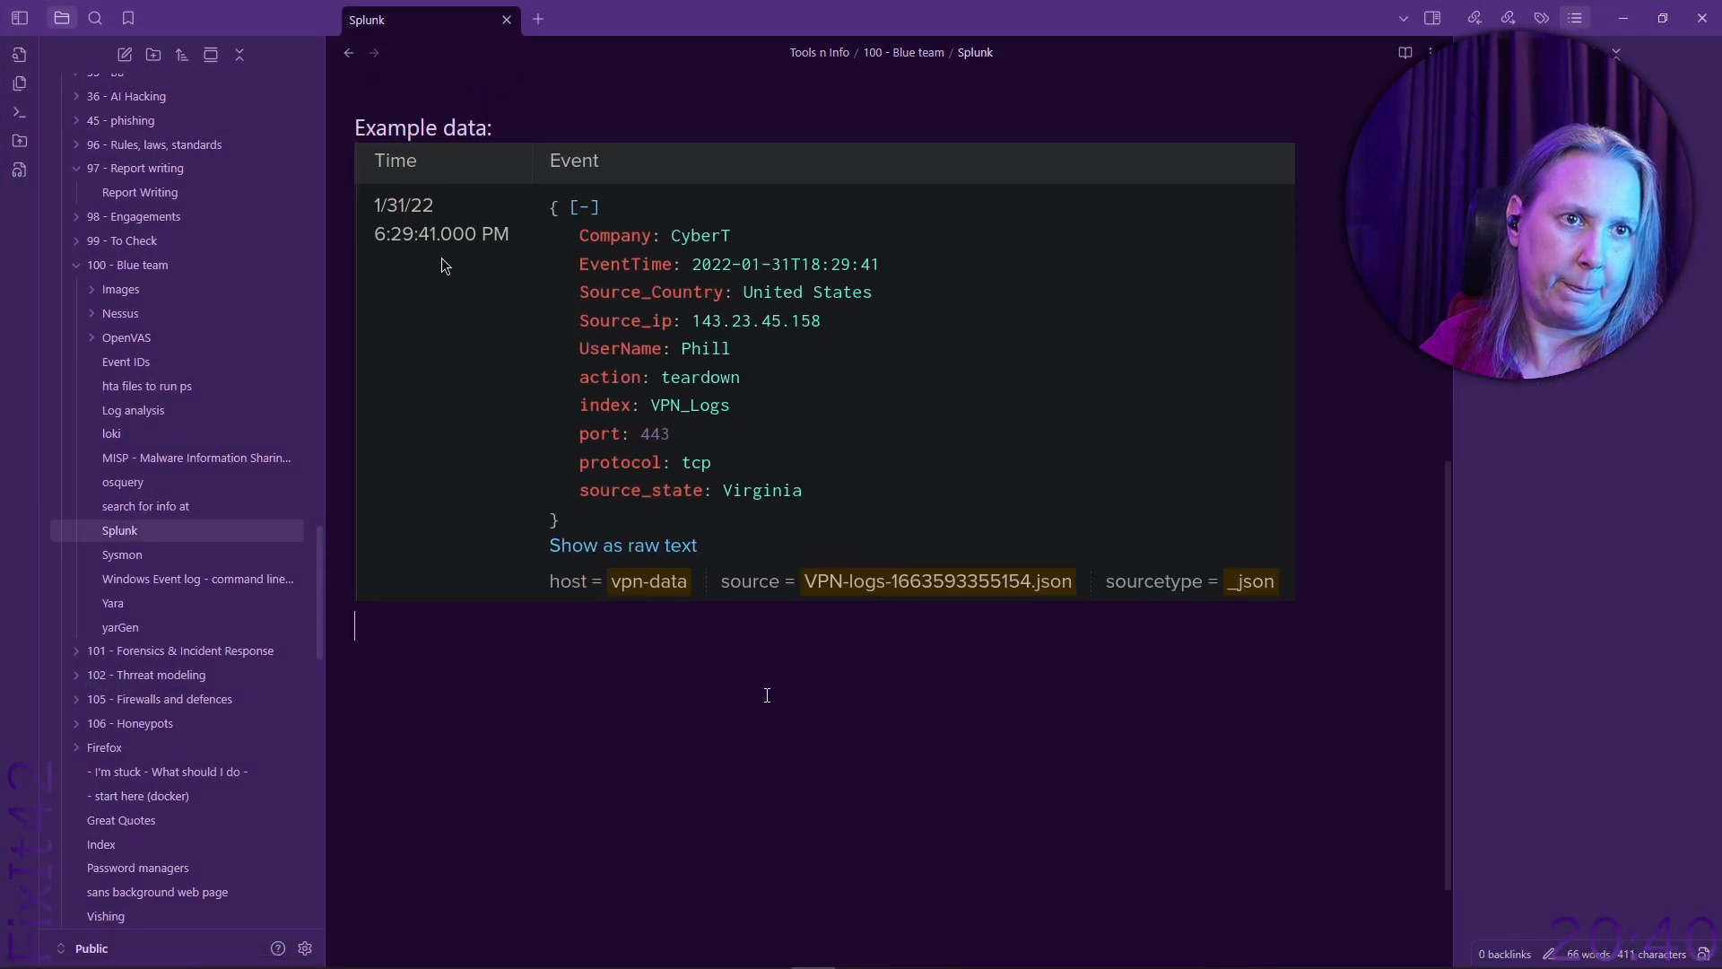
text(Case)
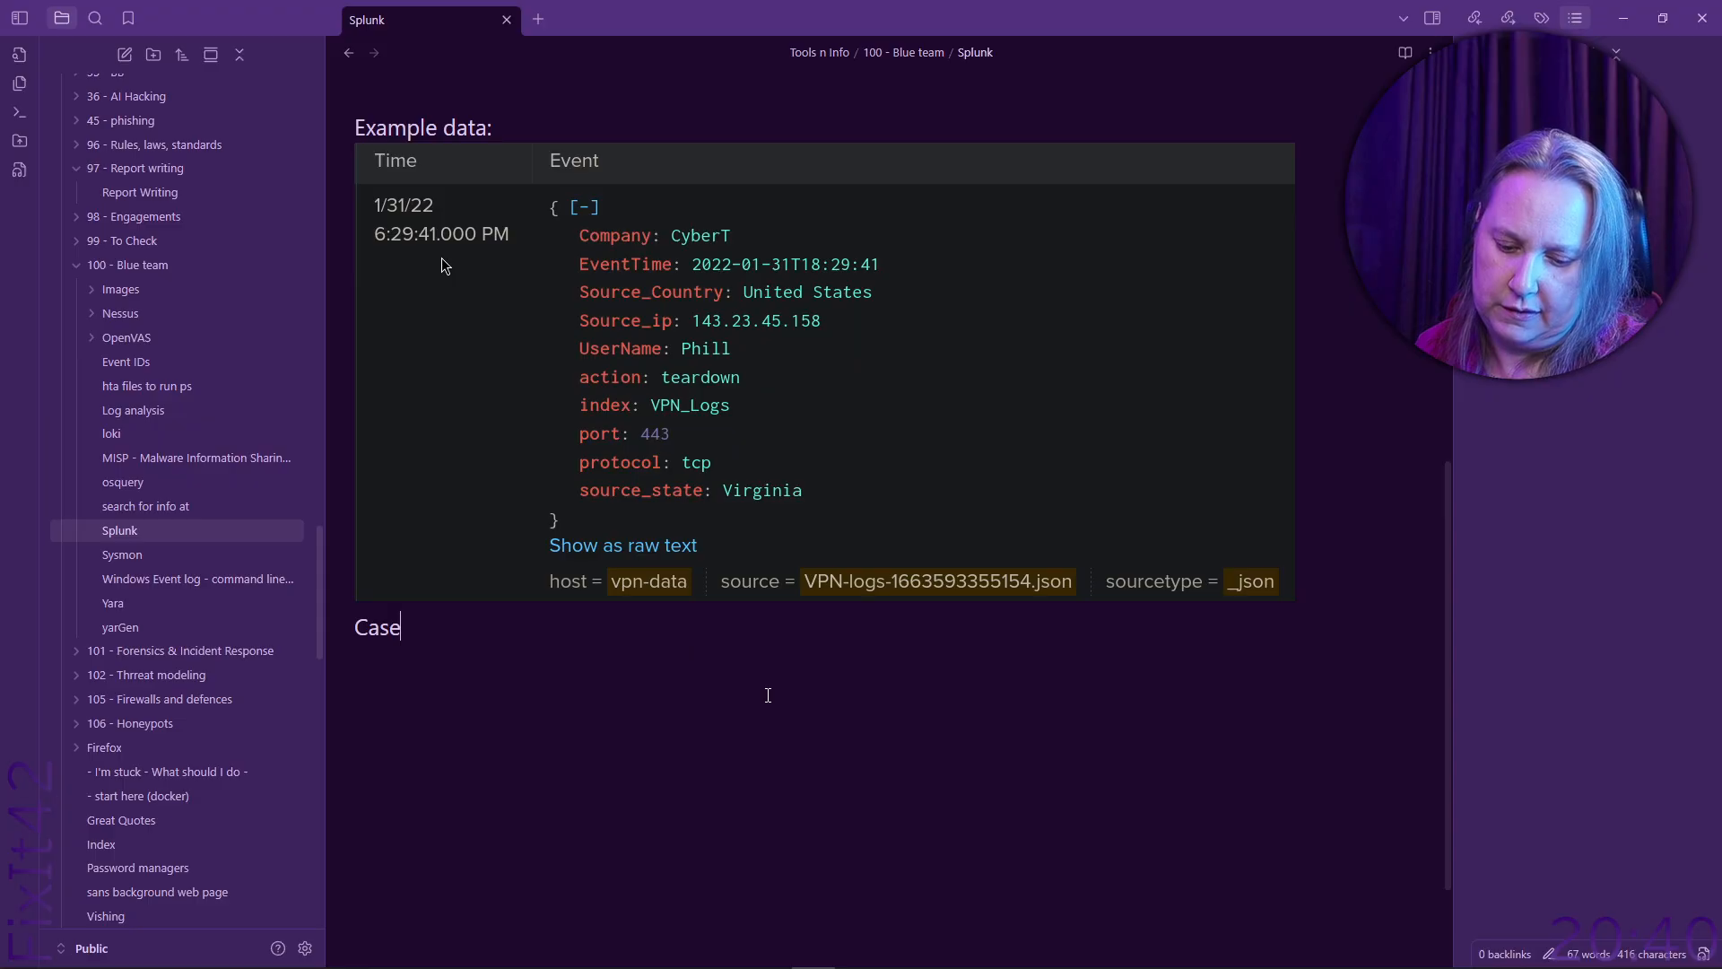
text( se)
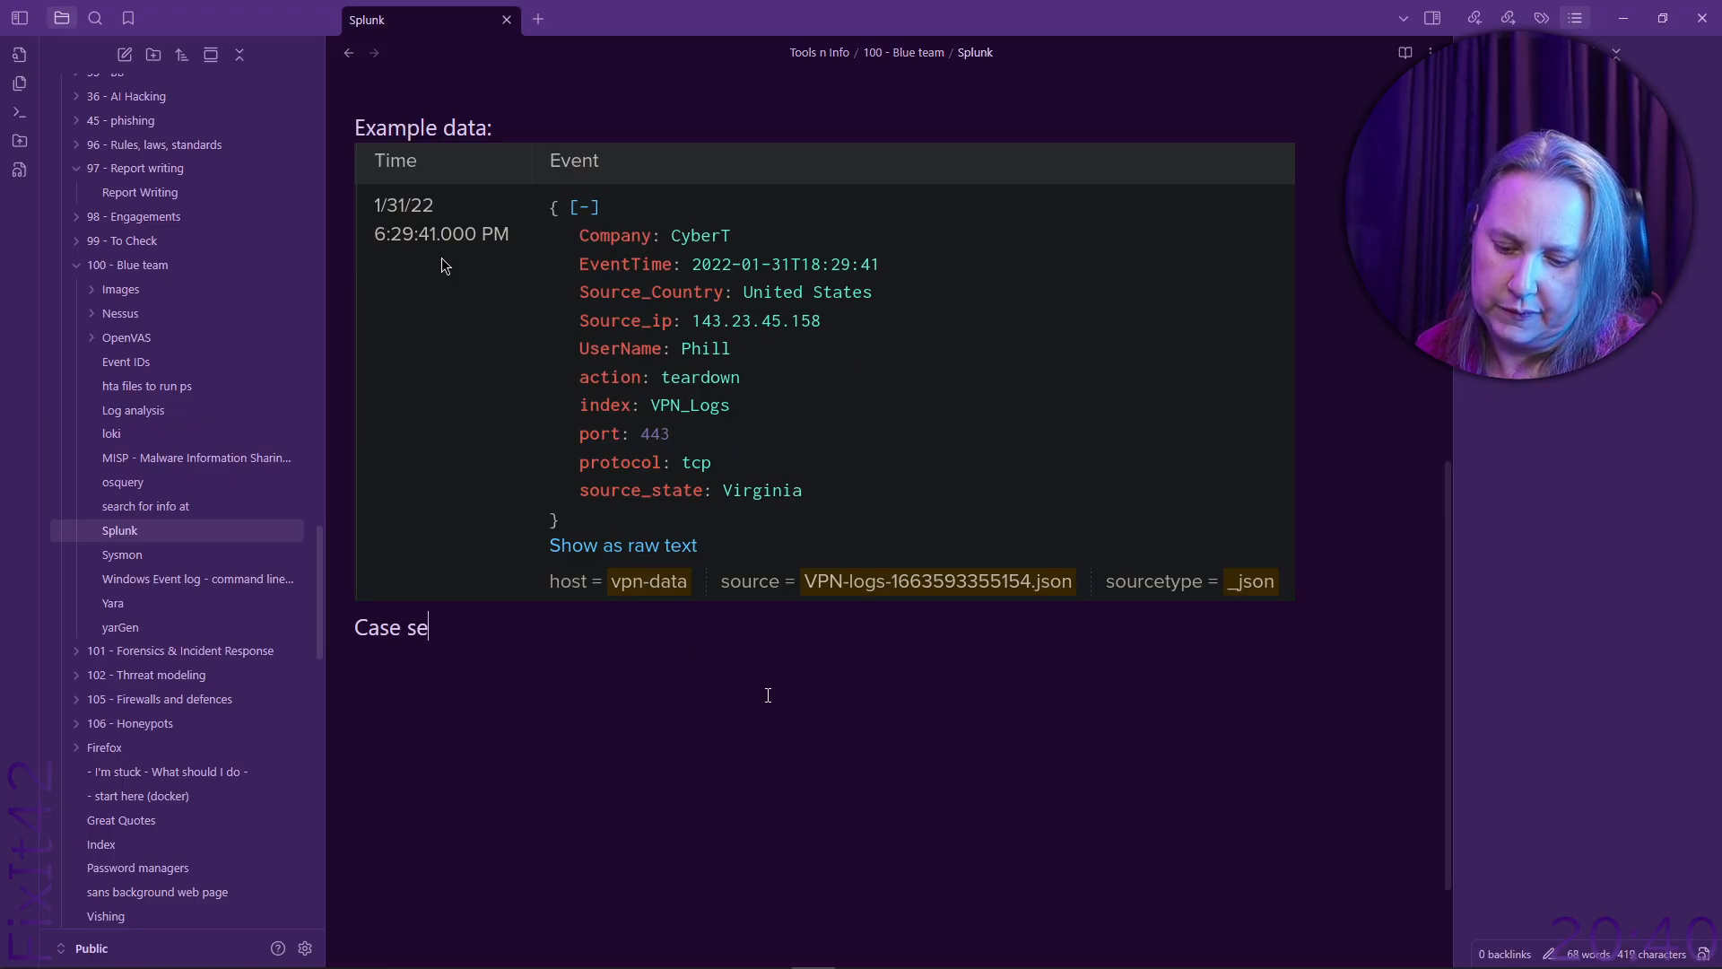
text(nsit)
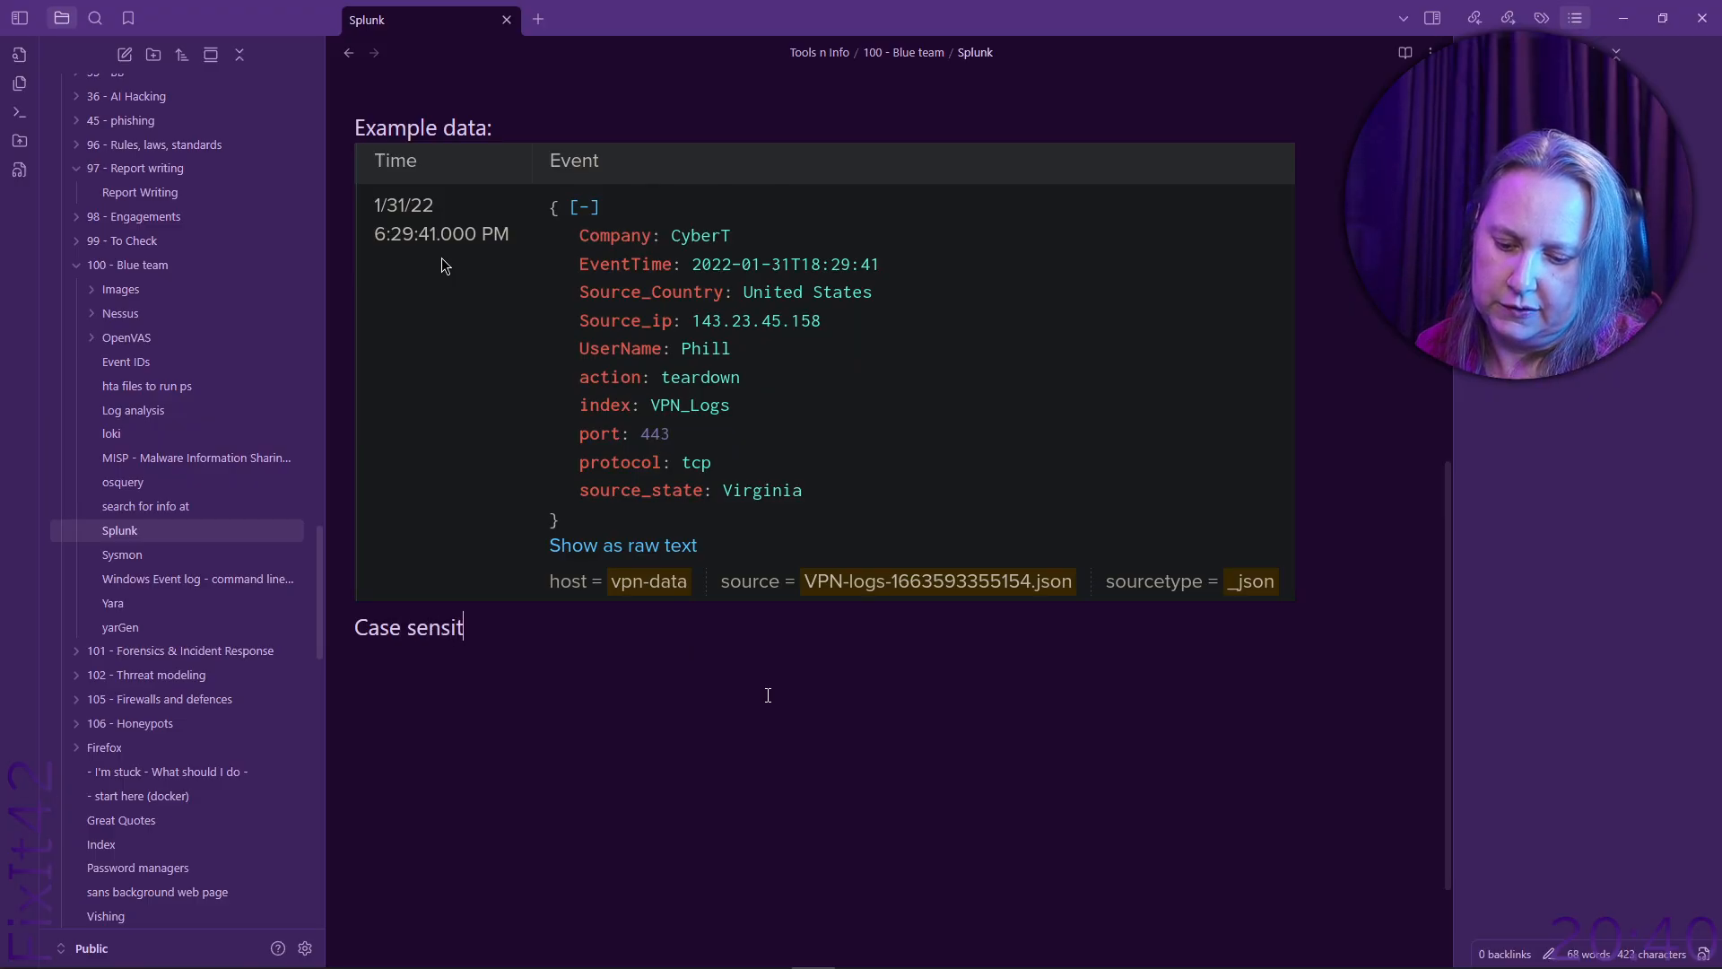
text(ice search)
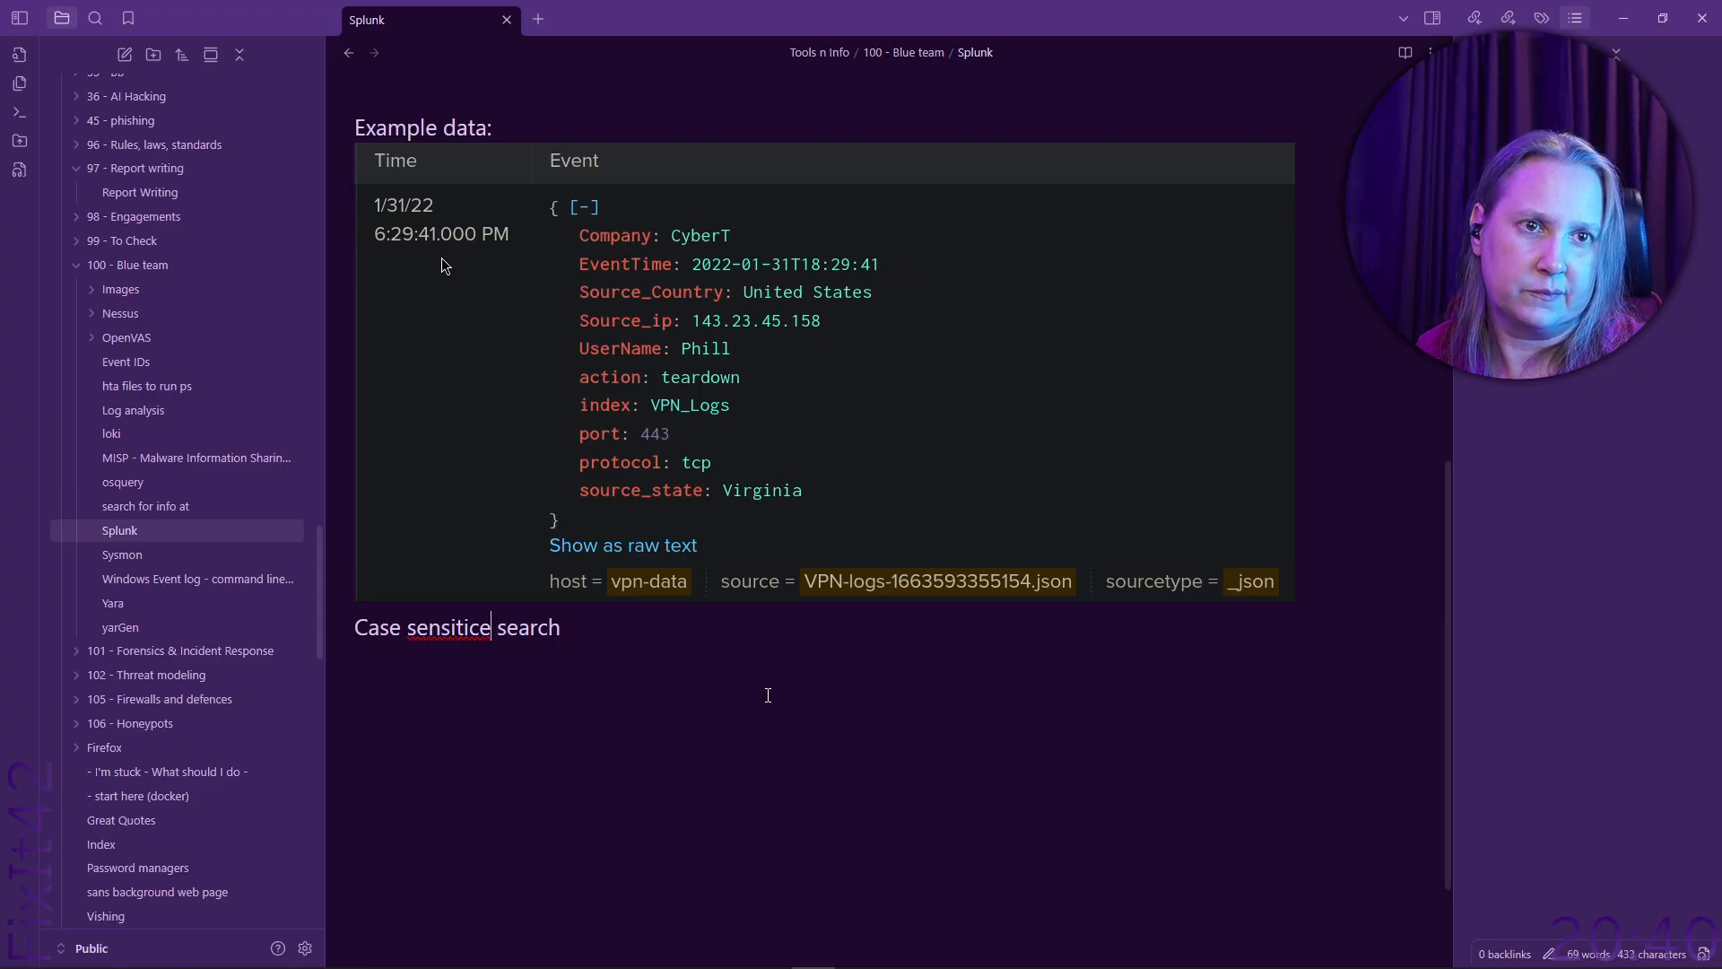
key(BackSpace)
text(v)
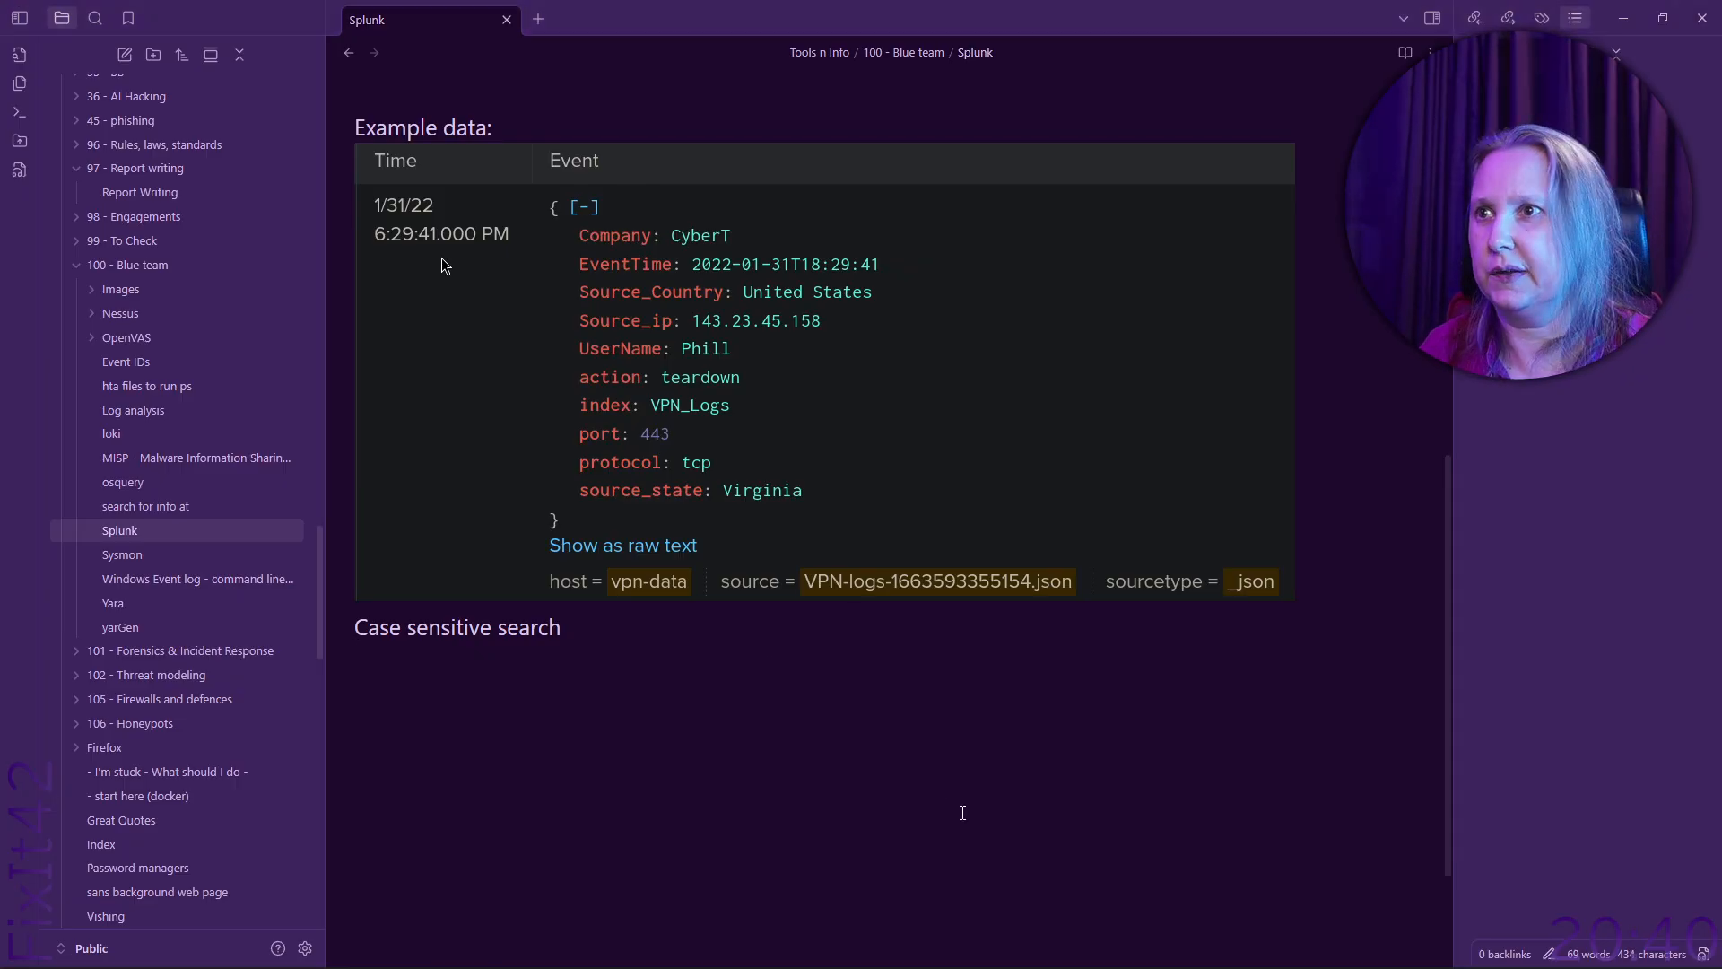
Copy the full search query from Splunk and paste it as inline code under "Case sensitive search" in the Obsidian note.
key(alt+Tab)
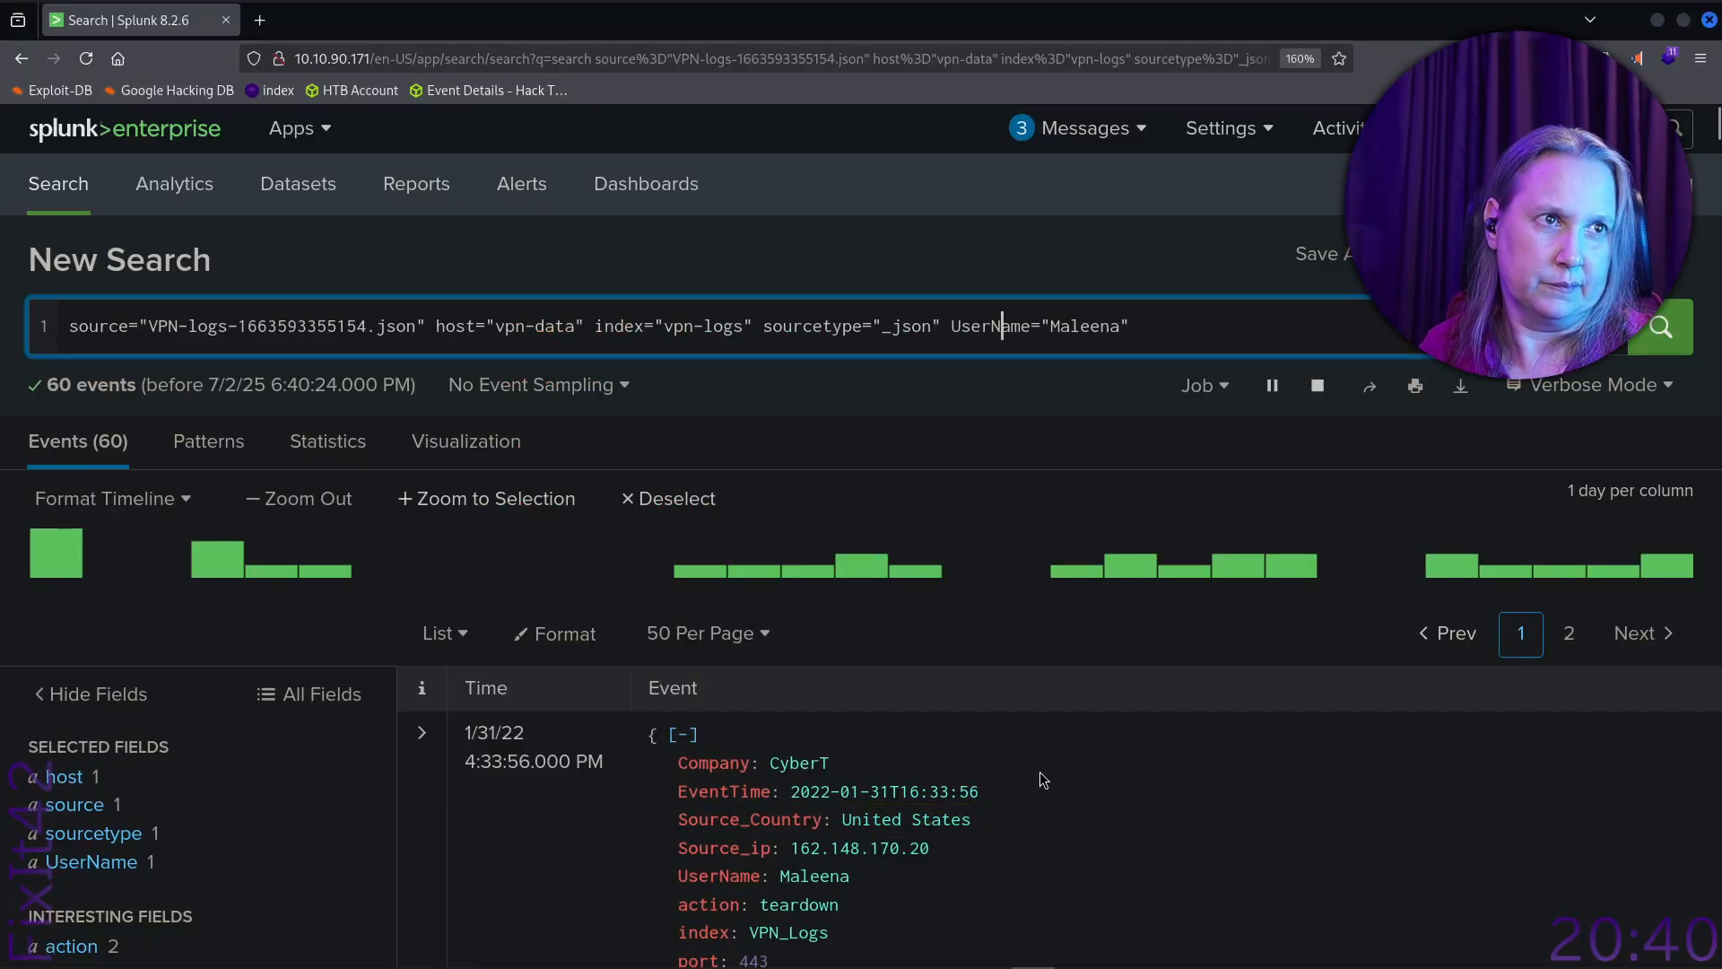
click(1098, 449)
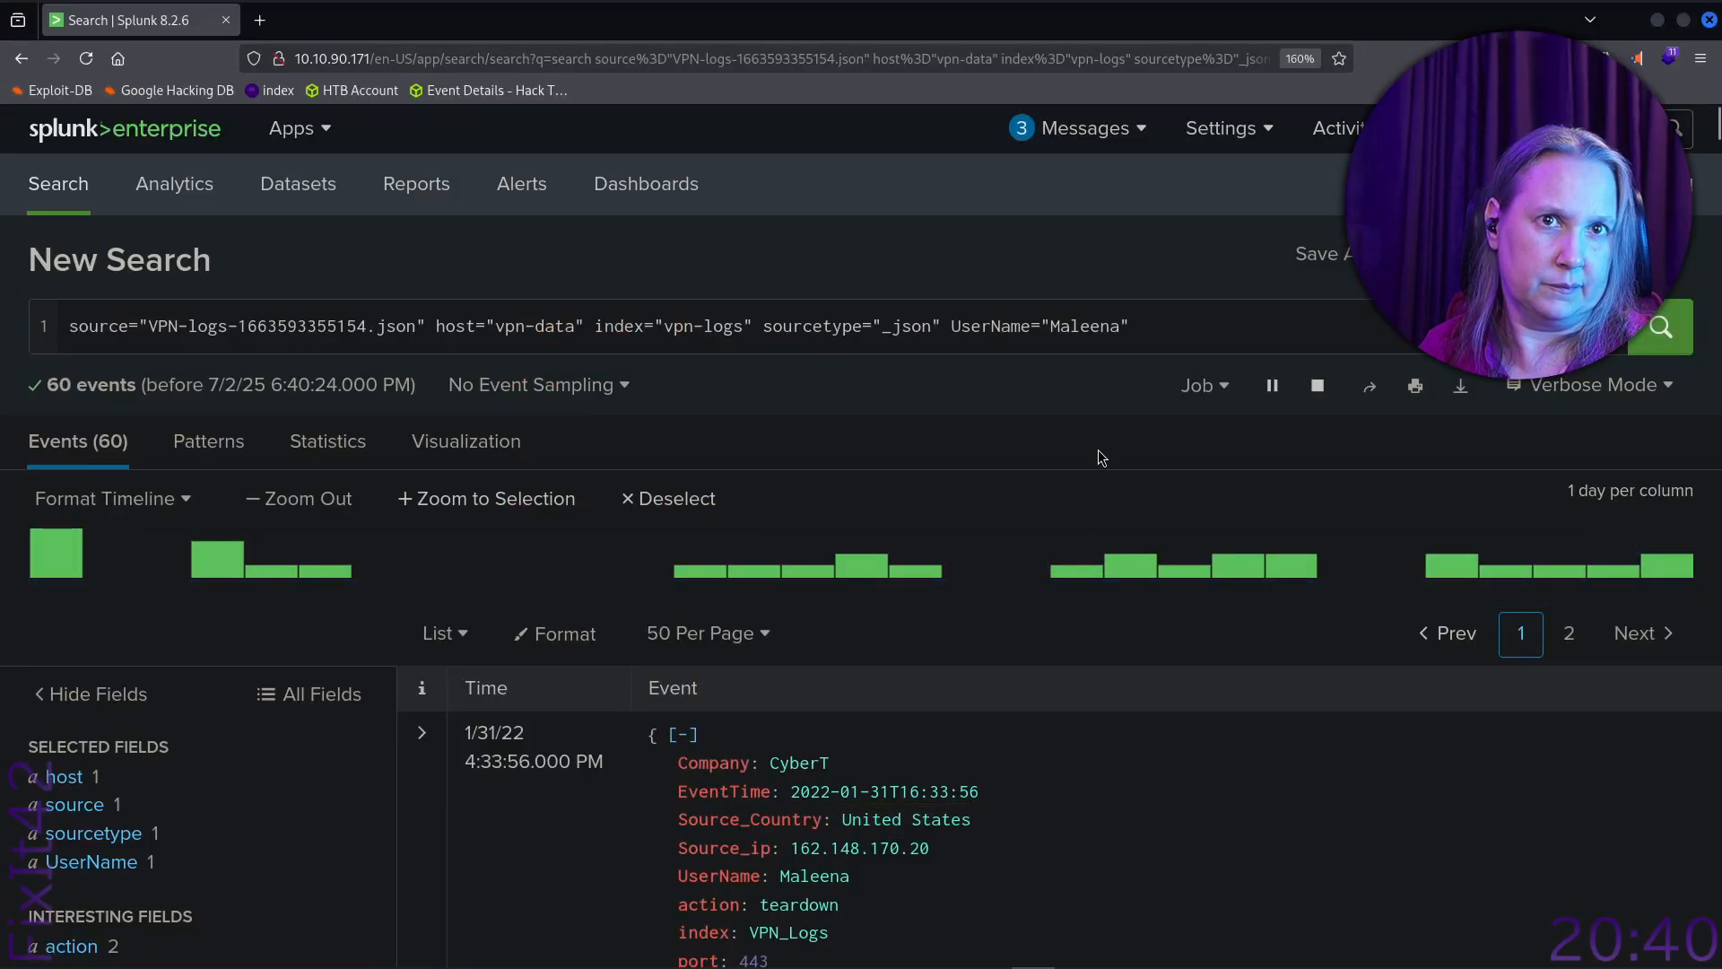
drag(1179, 326, 69, 325)
key(ctrl+c)
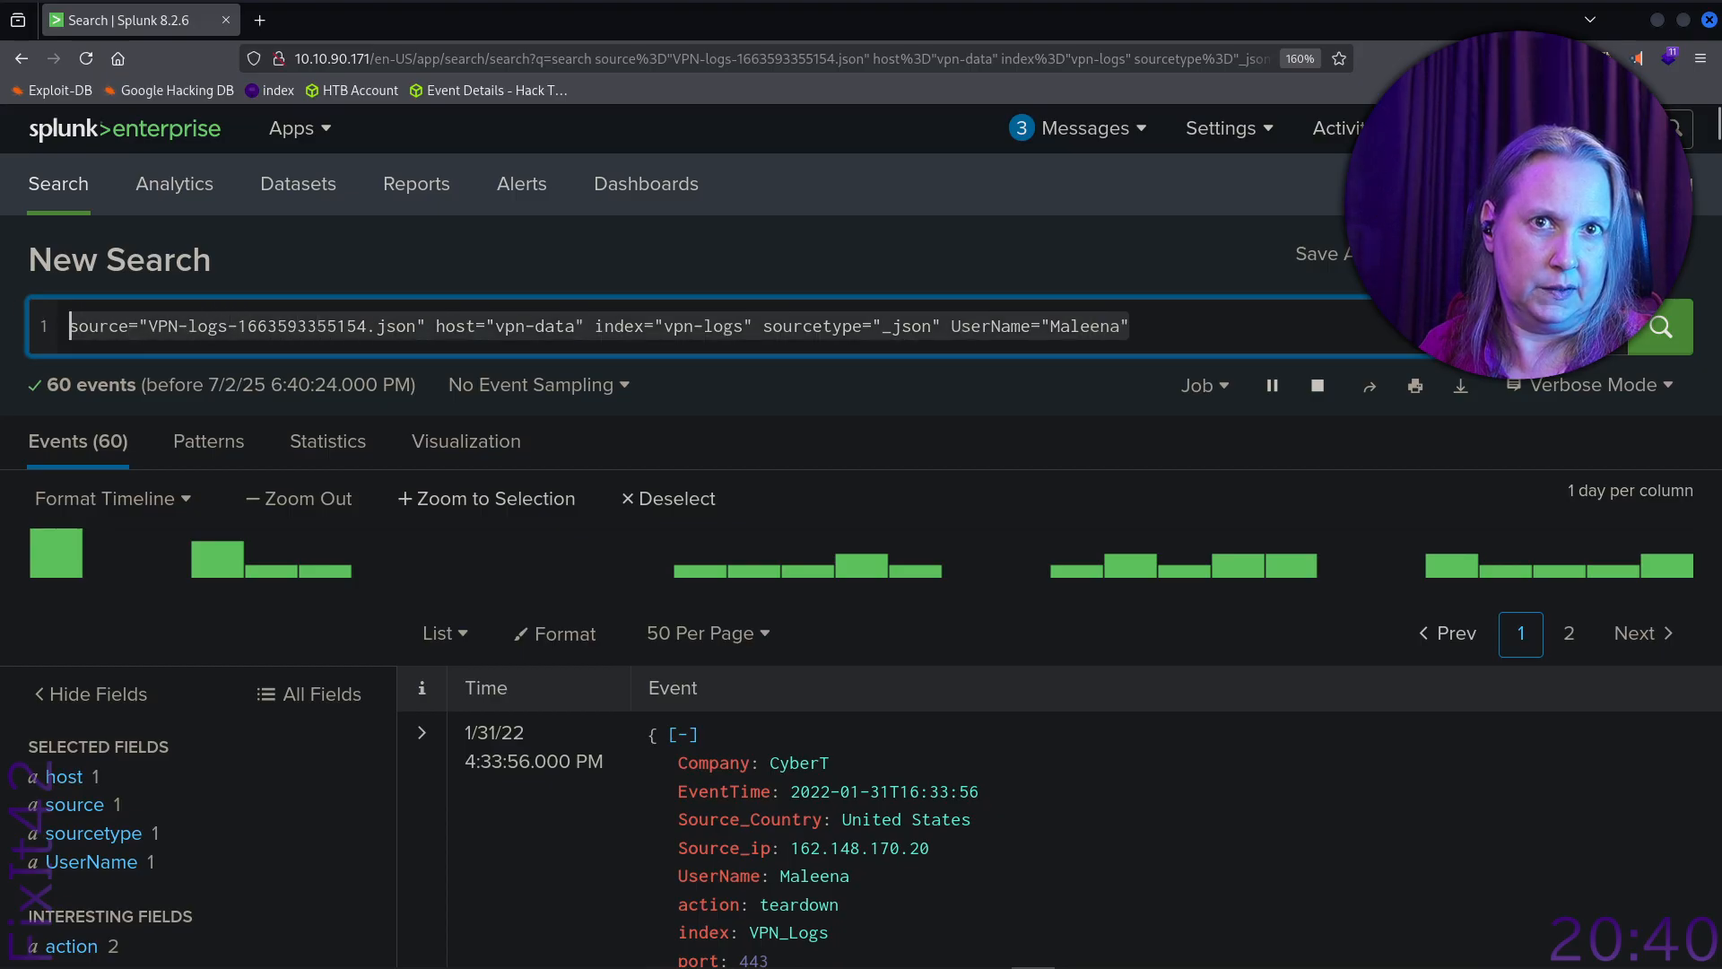
key(alt+Tab)
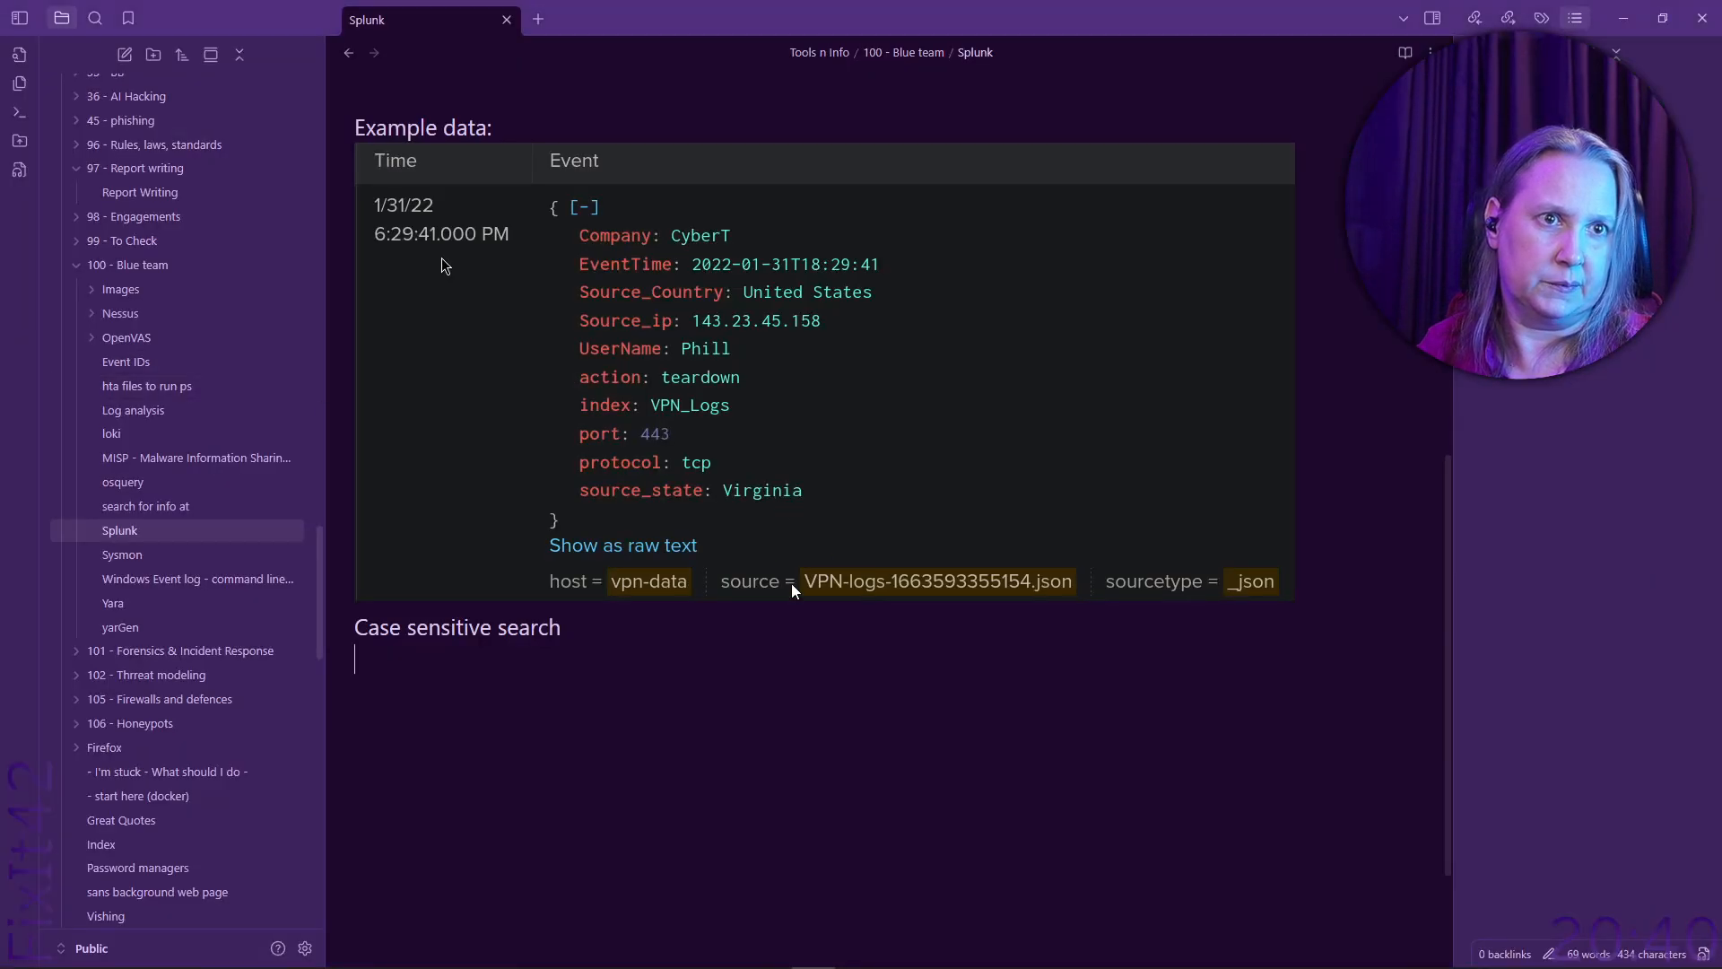
text(`)
key(ctrl+v)
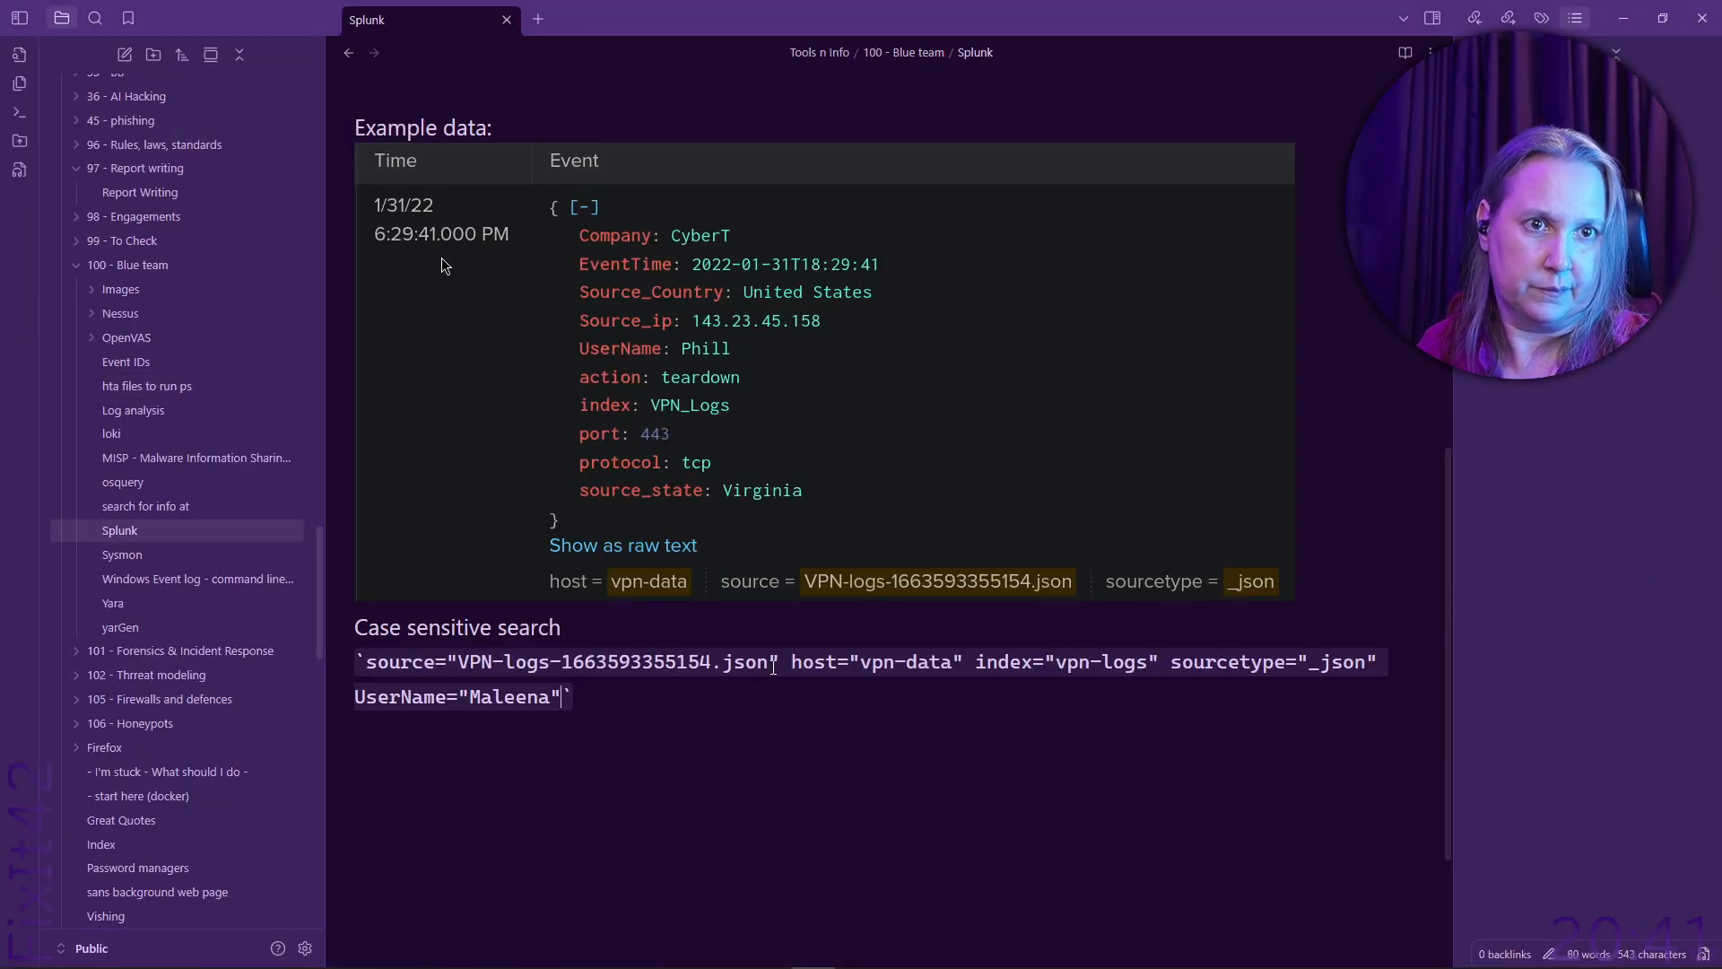
key(End)
key(Return)
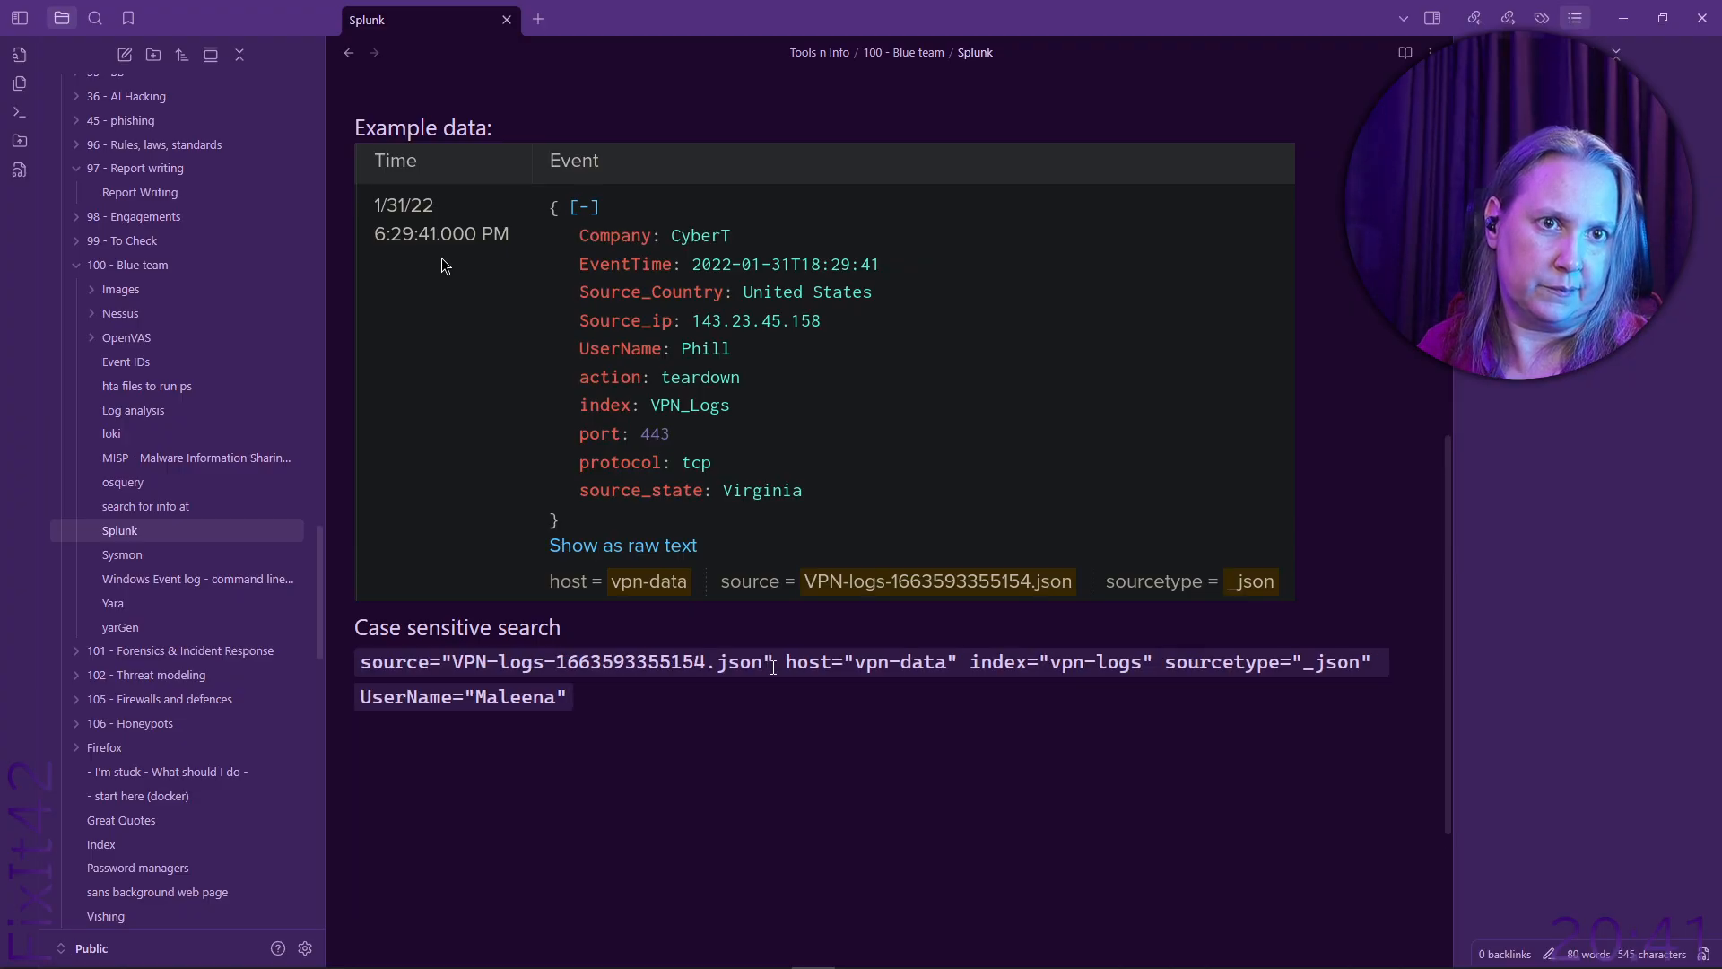
Switch to the TryHackMe room and copy the IP address 107.14.182.38 from the third question.
key(alt+Tab)
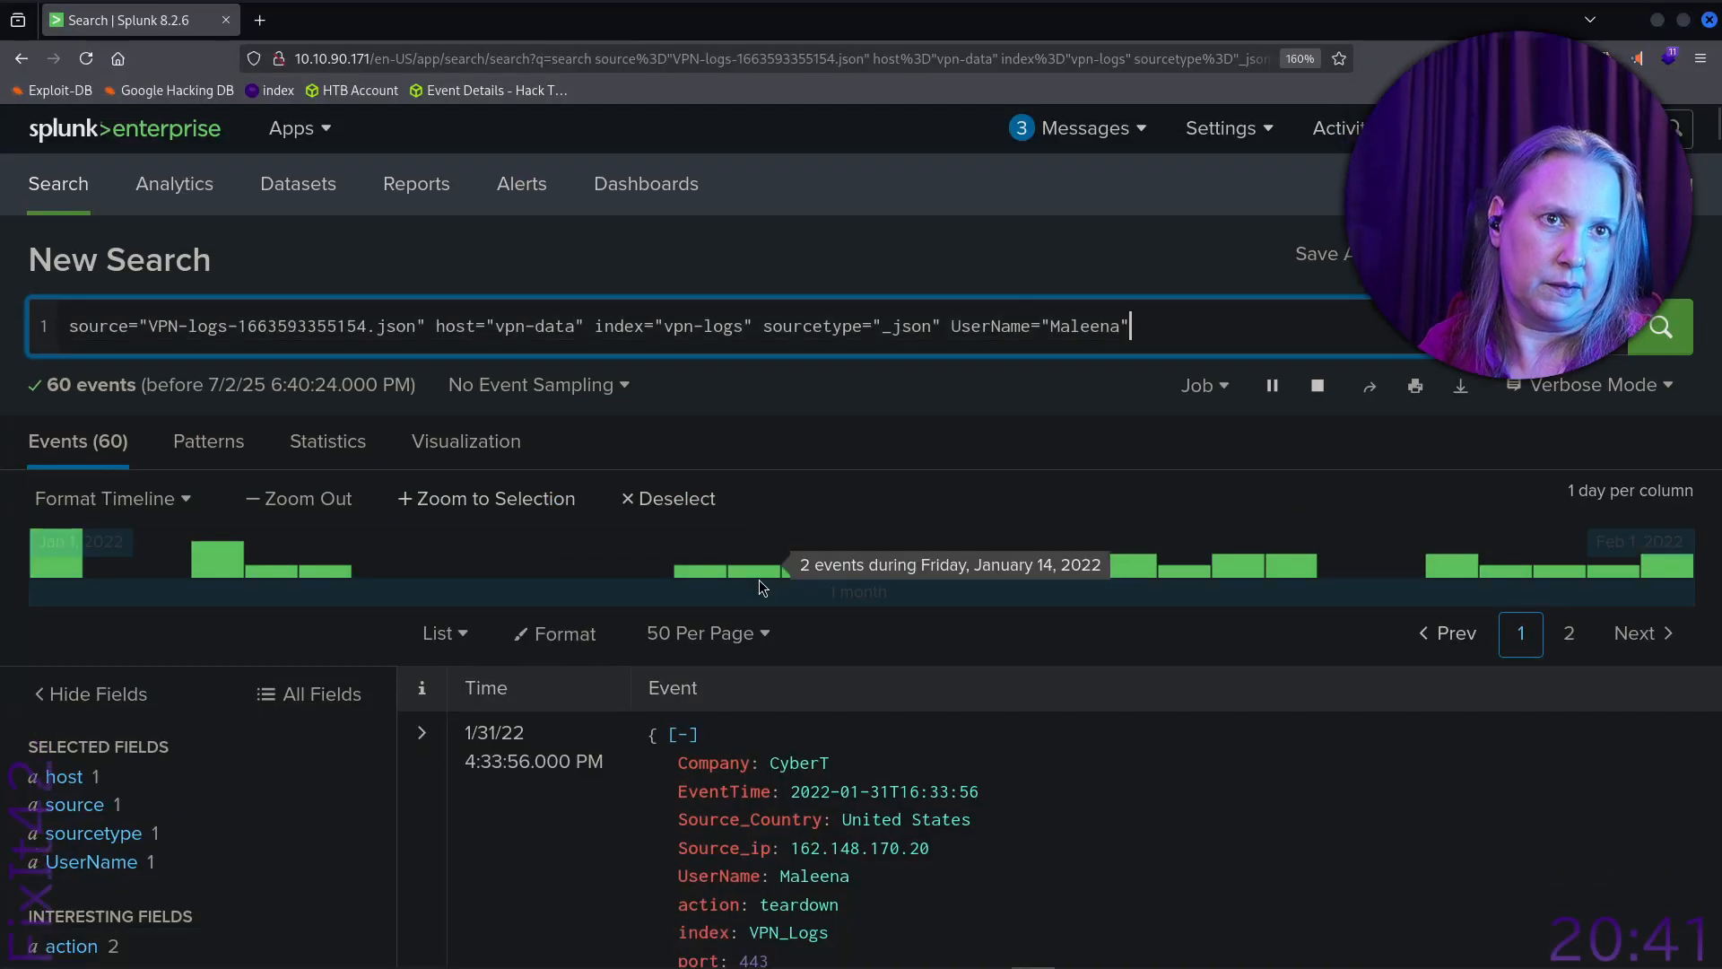
key(alt+Tab)
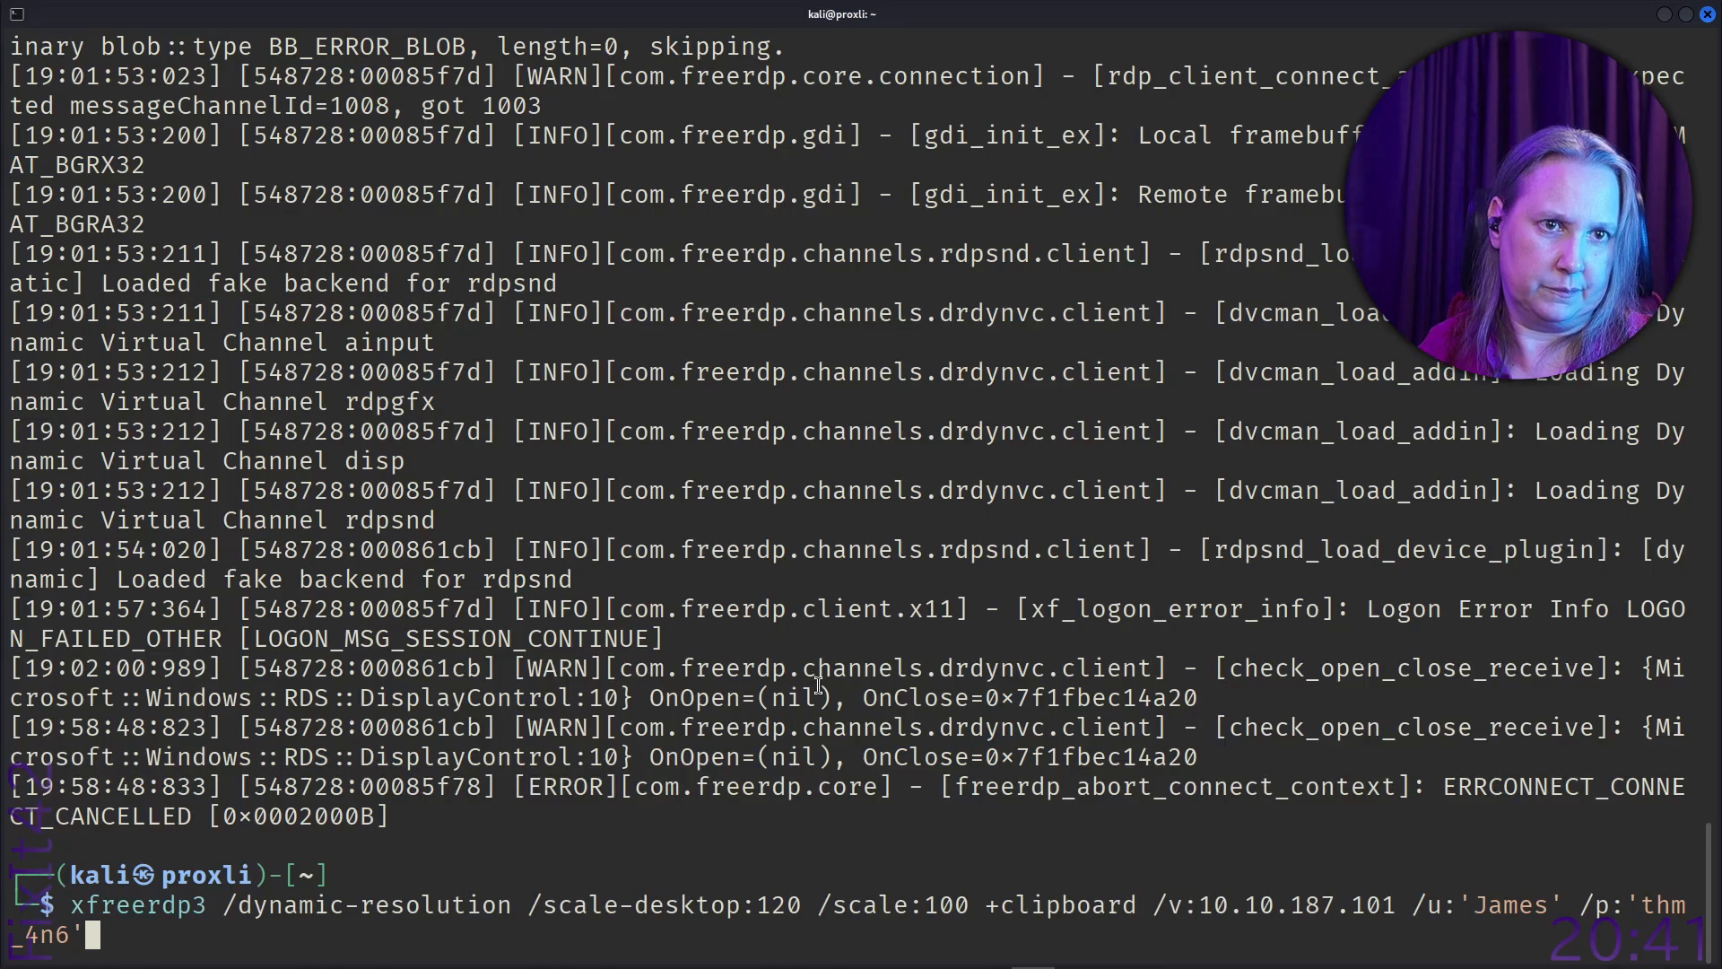
key(alt+Tab)
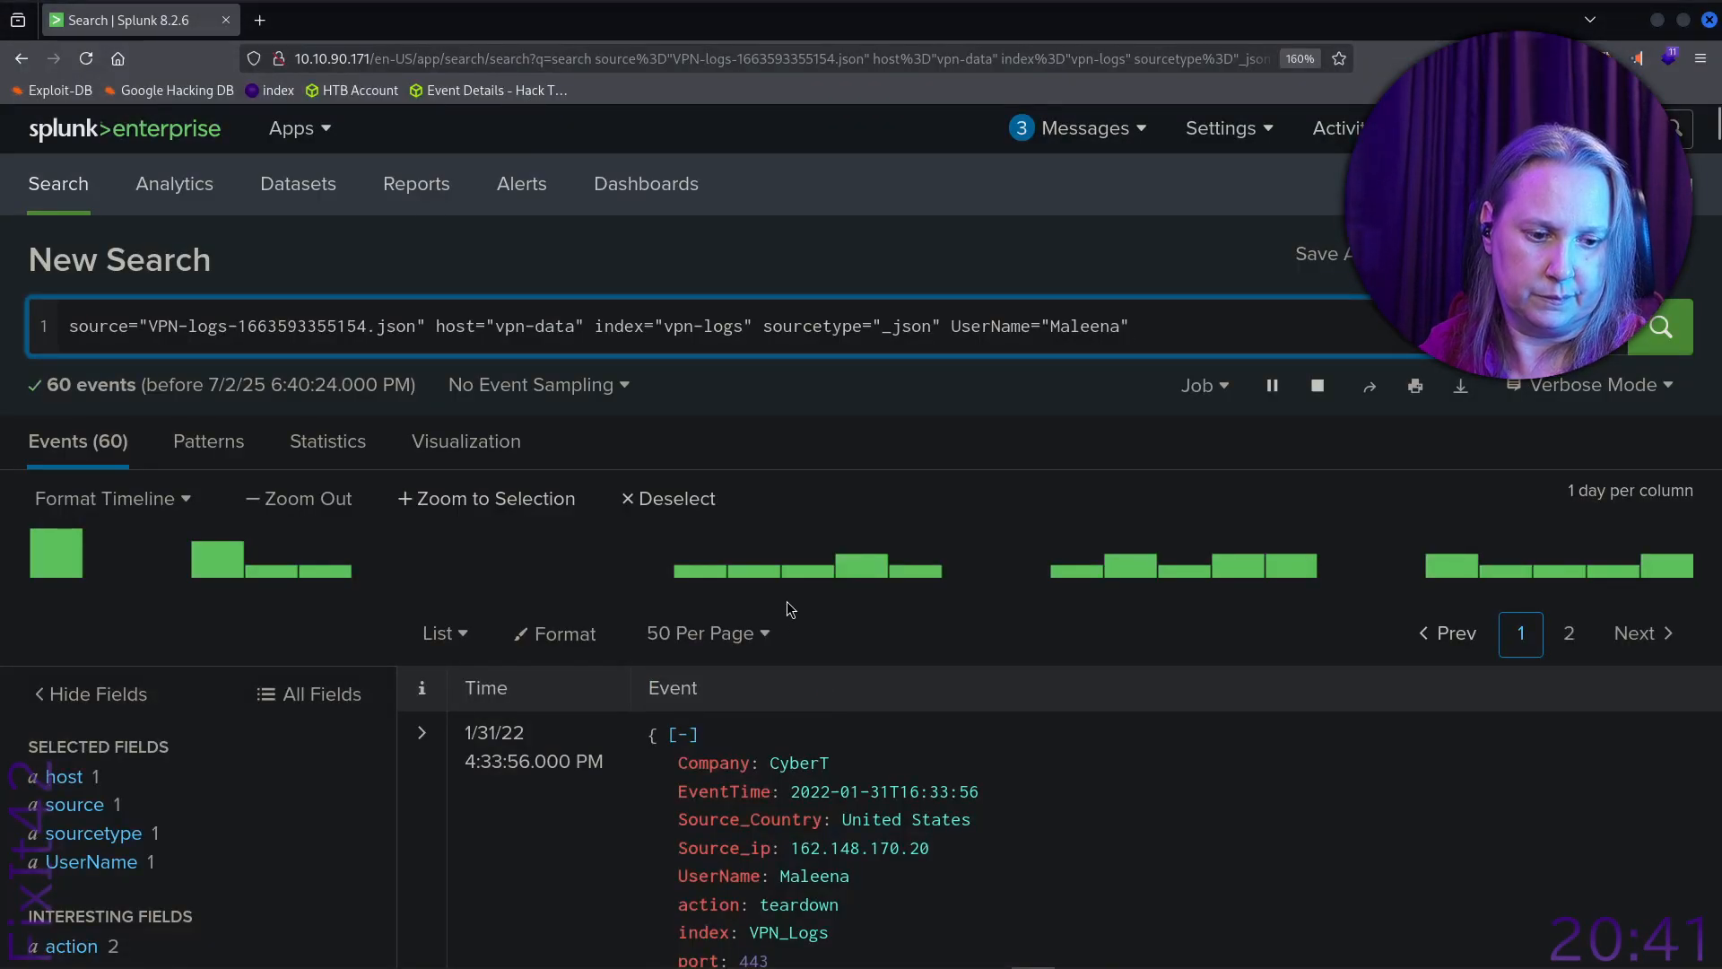
key(alt+Tab)
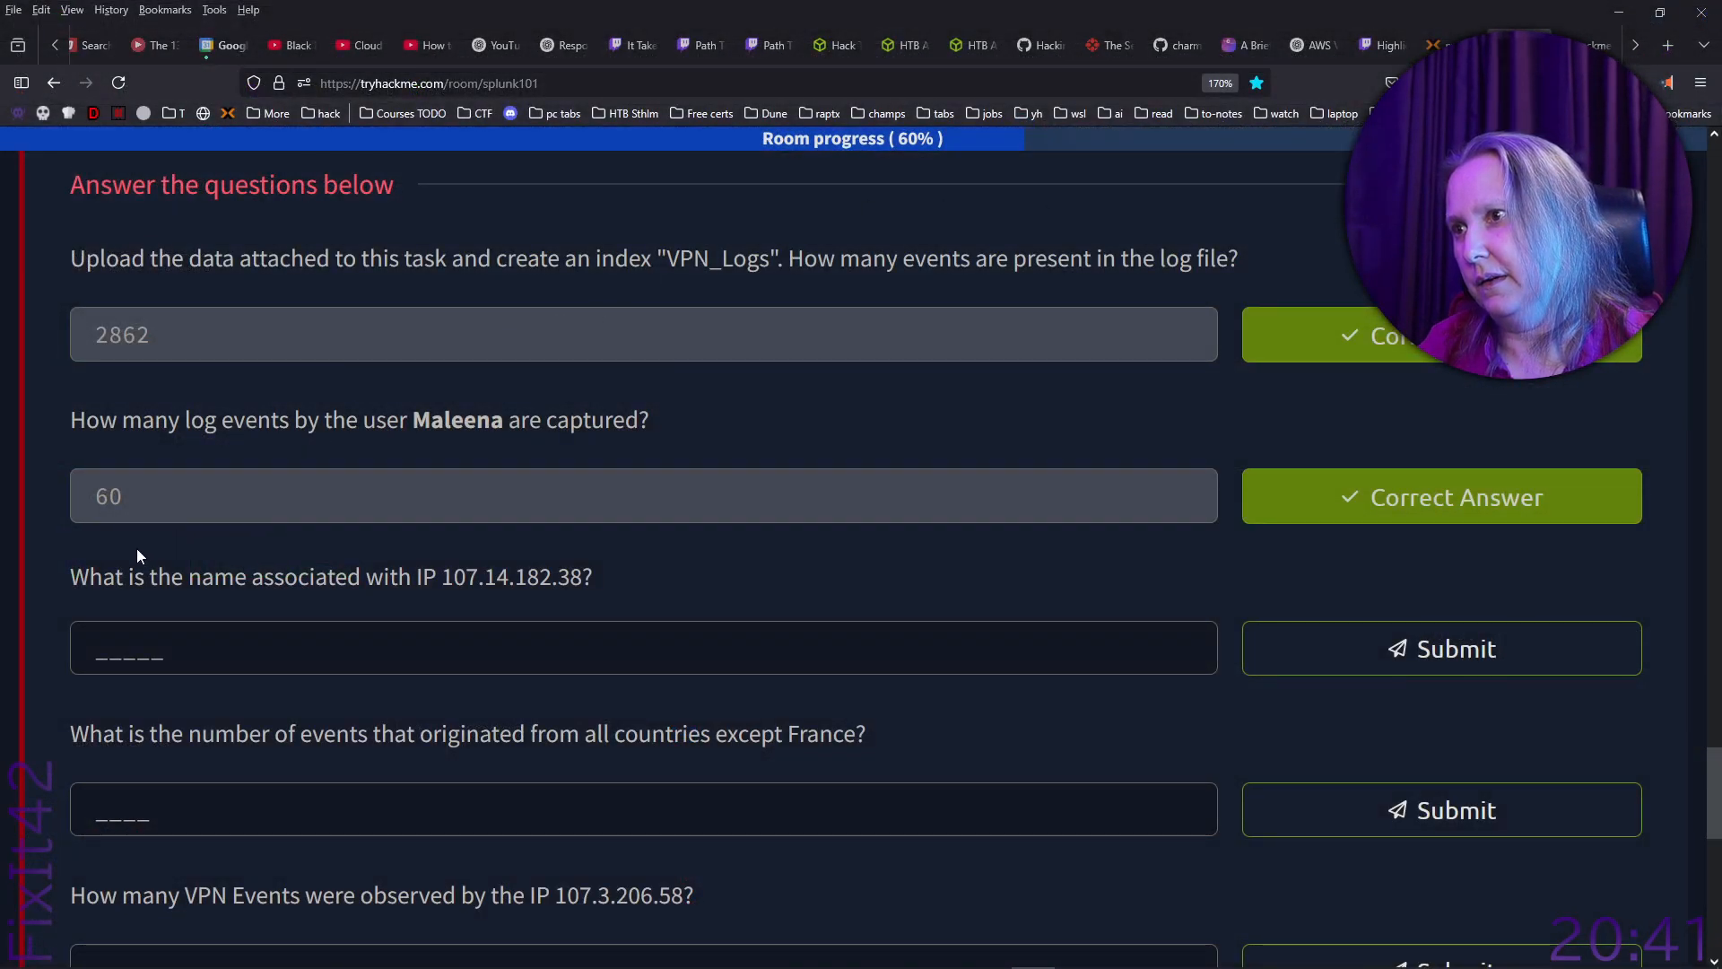
drag(588, 577, 446, 581)
key(ctrl+c)
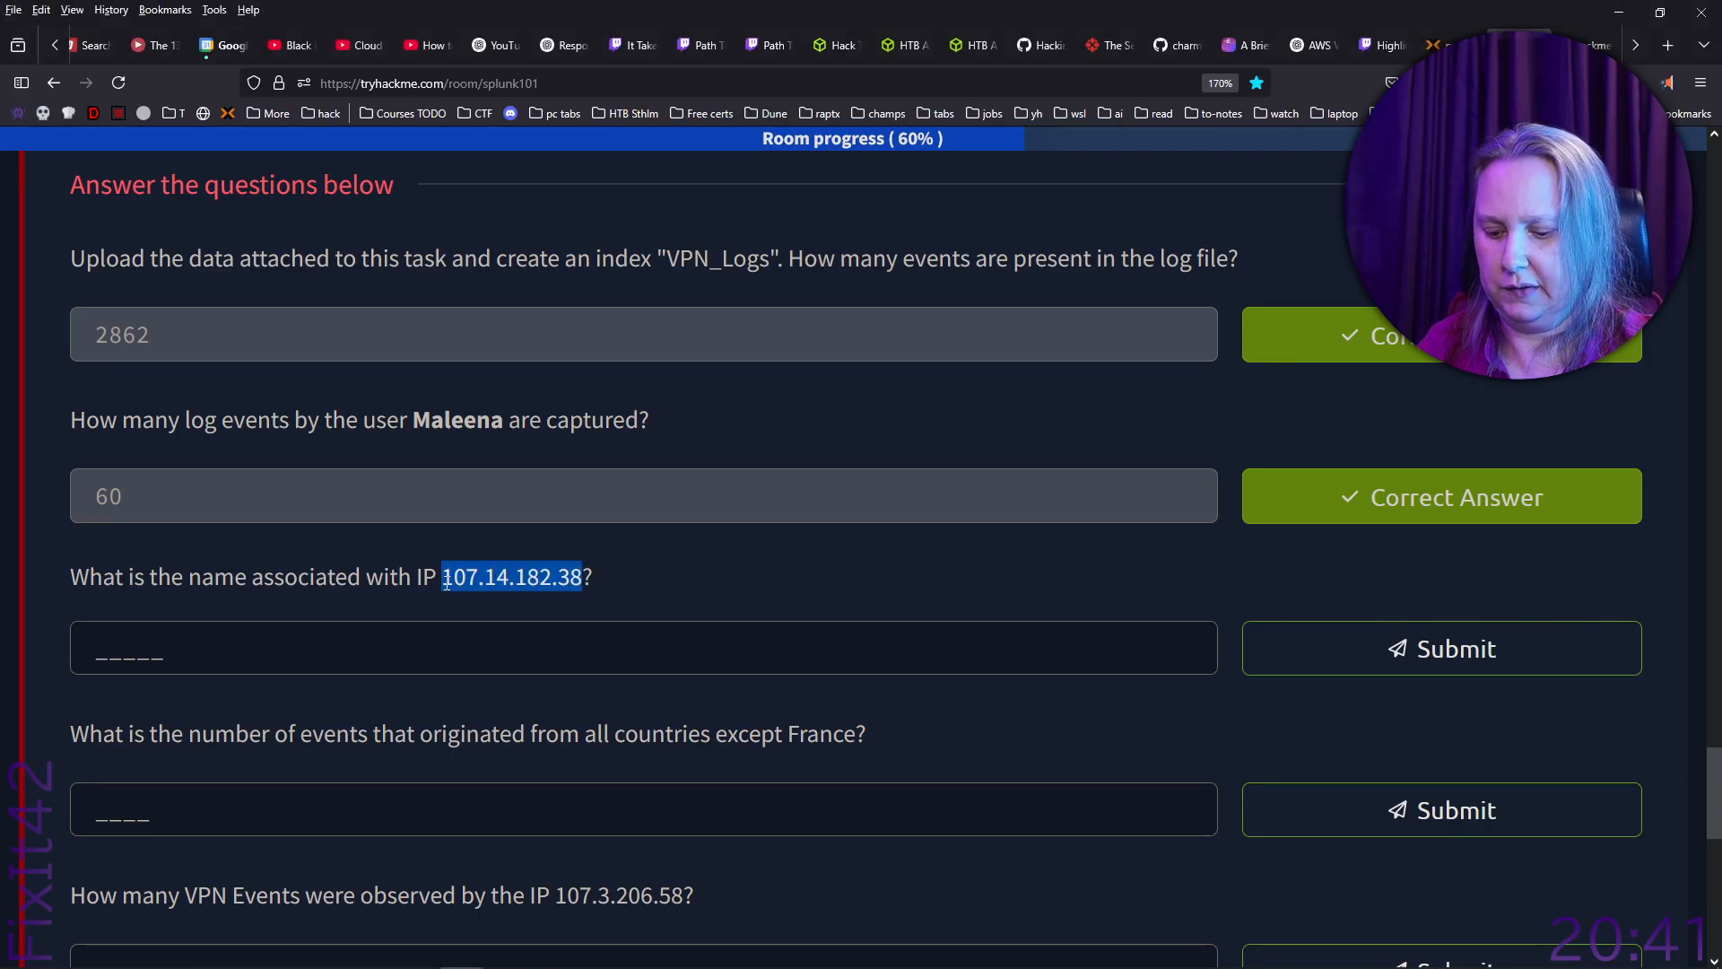
Switch back to Splunk and replace the UserName field name in the search query with Source_ip.
key(alt+Tab)
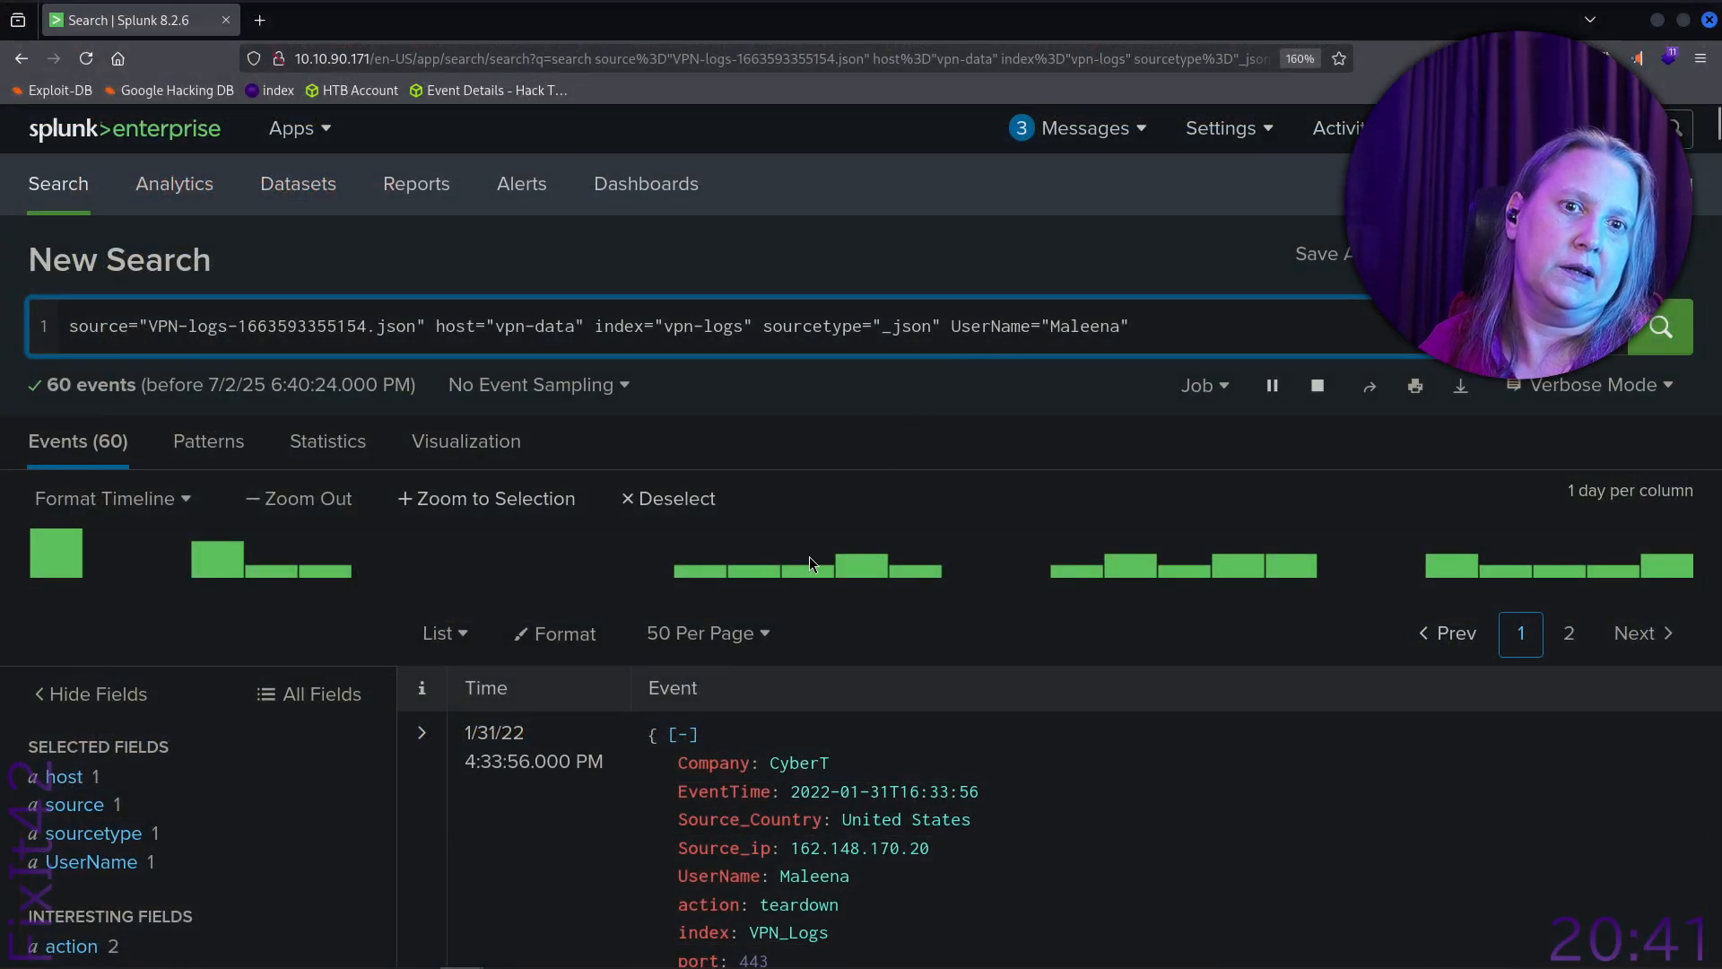
scroll(922, 861, down, 5)
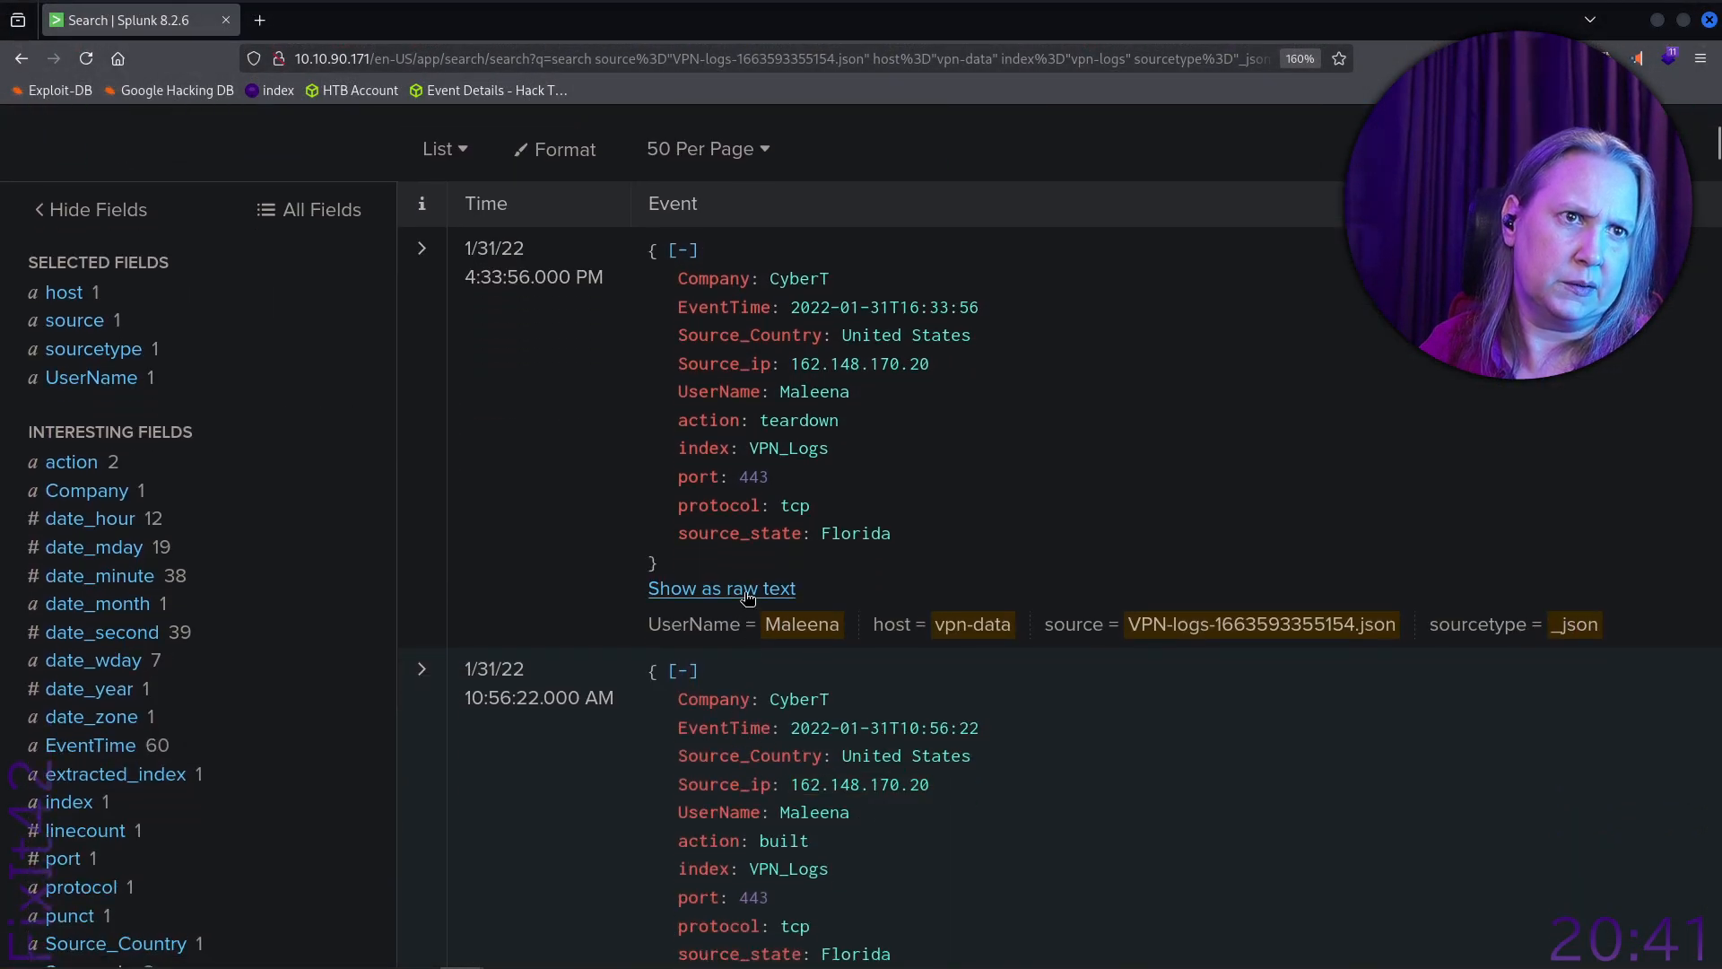
scroll(766, 489, up, 5)
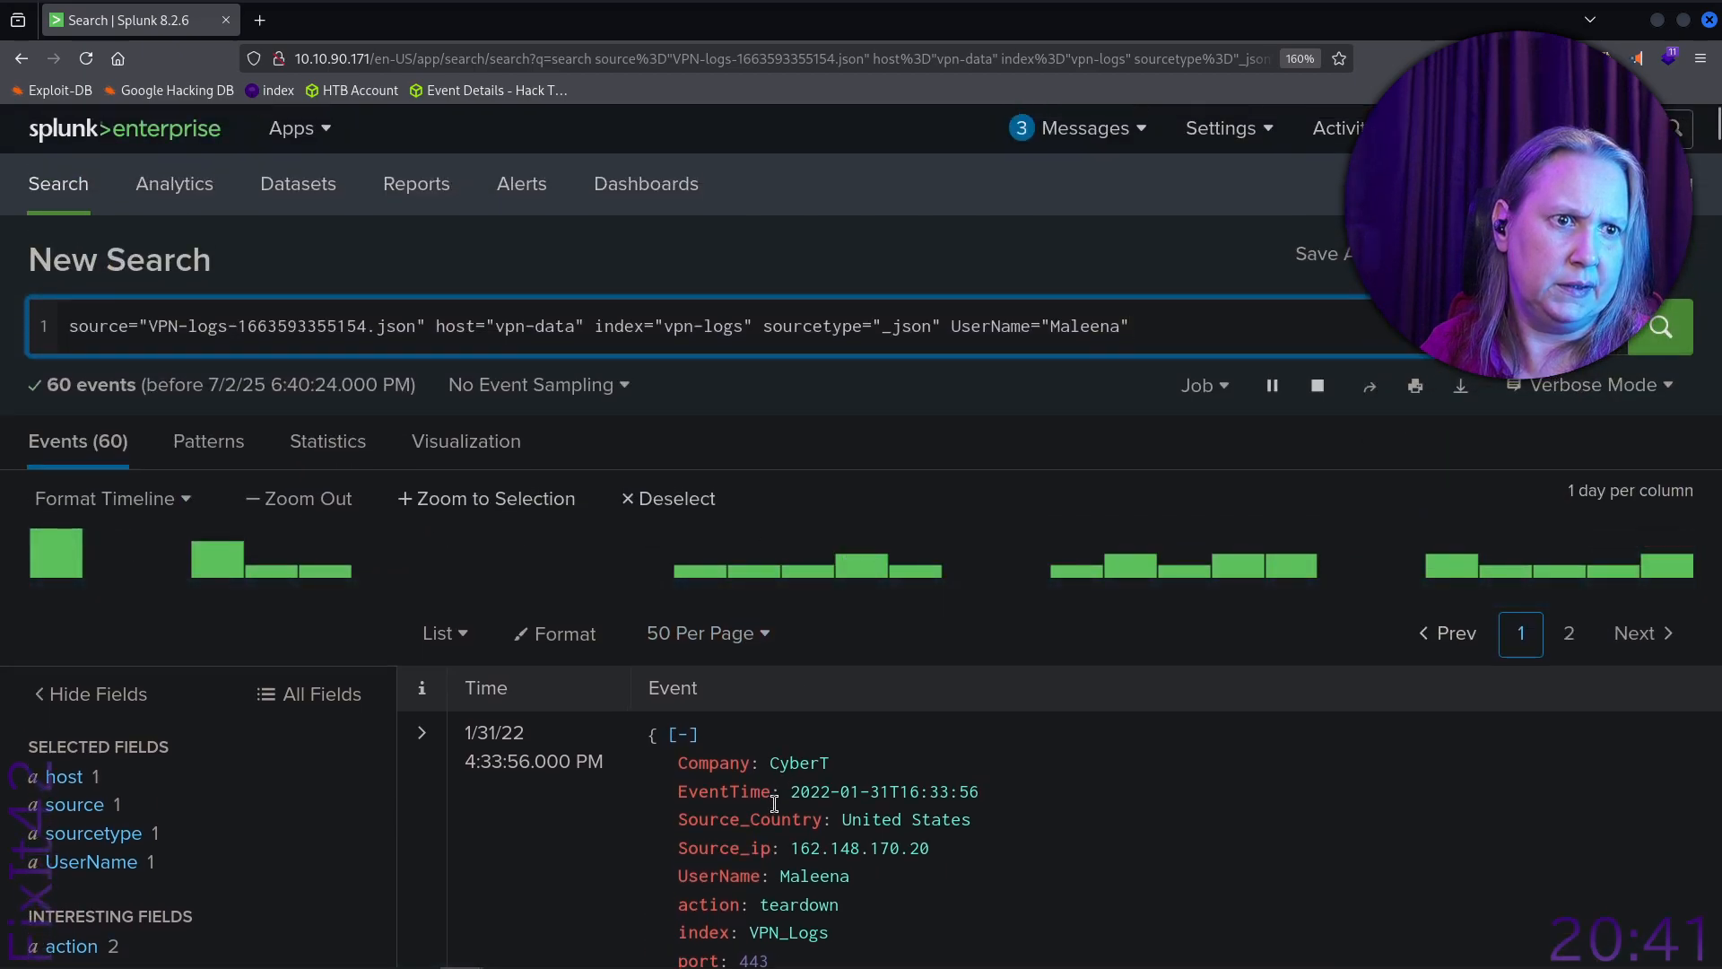
scroll(768, 847, down, 2)
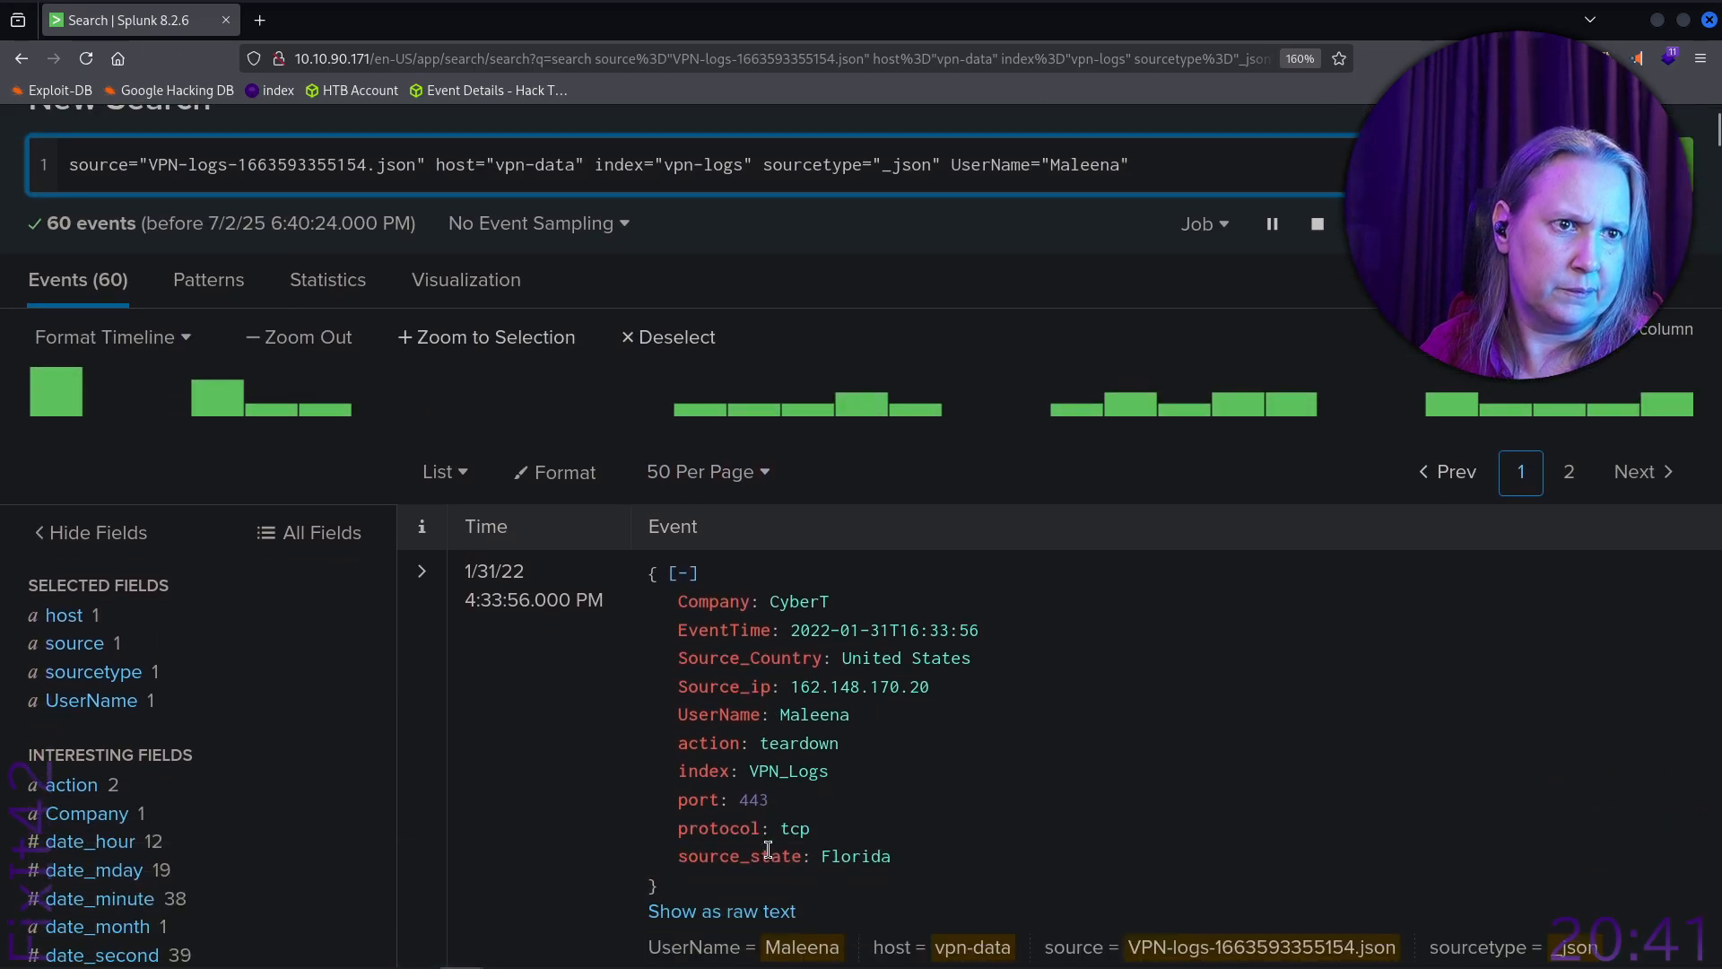
double_click(1000, 166)
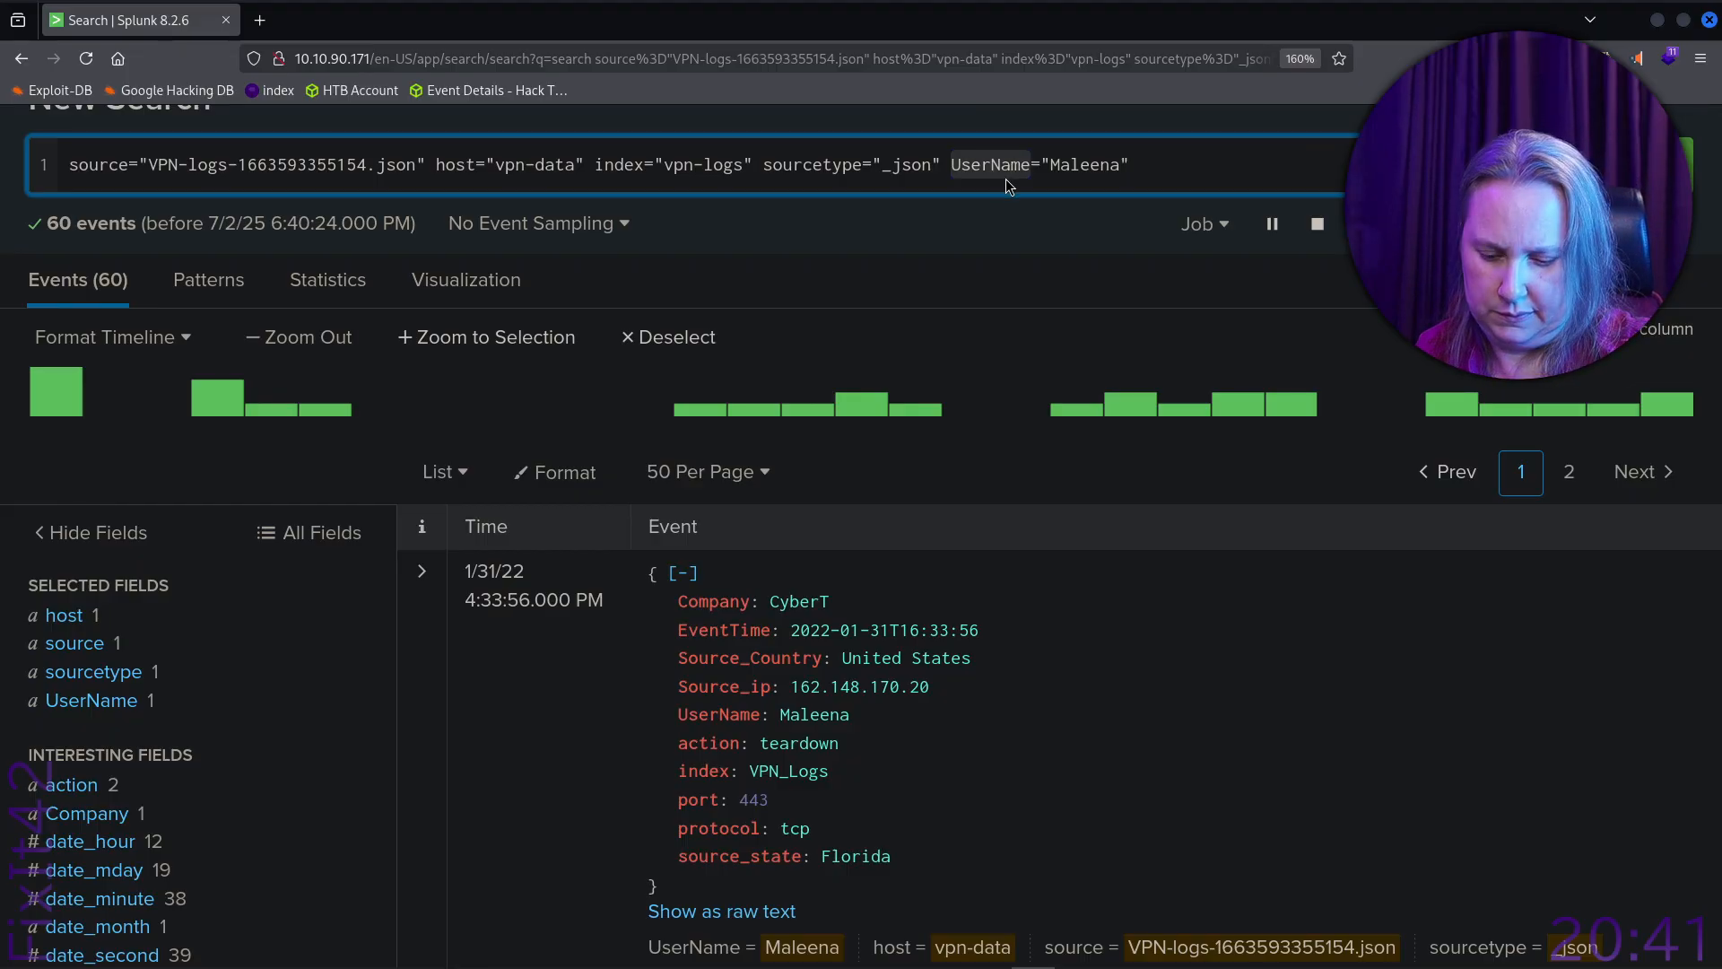
text(Source_)
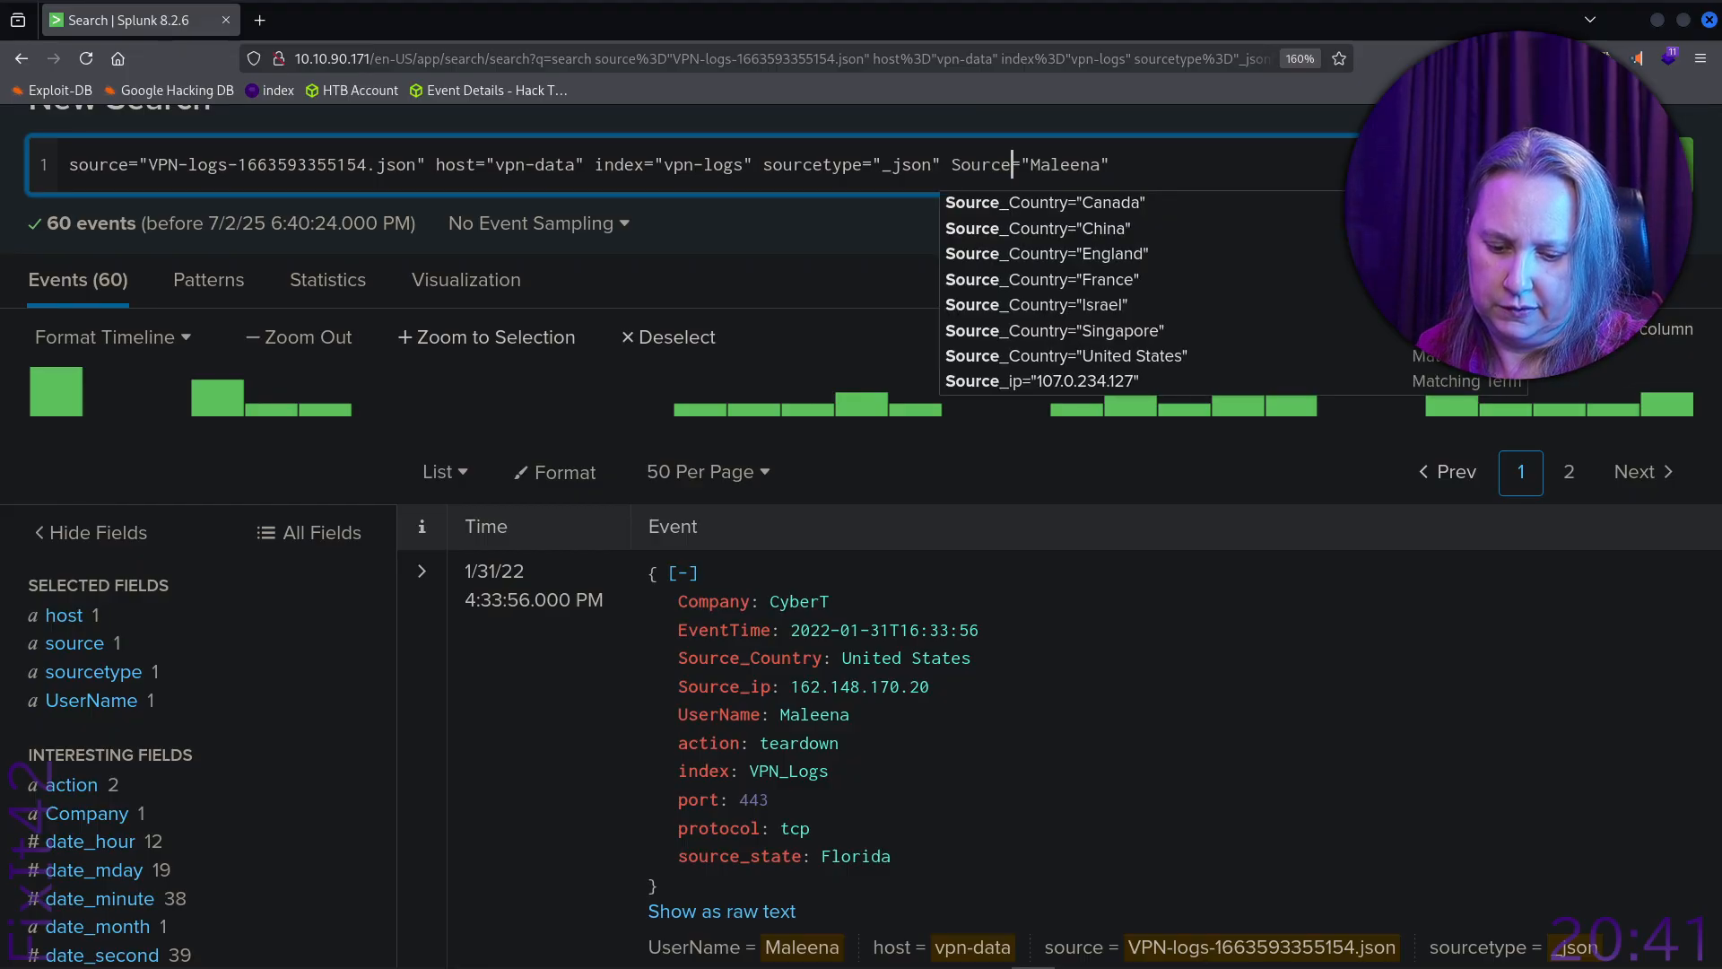
text(ip)
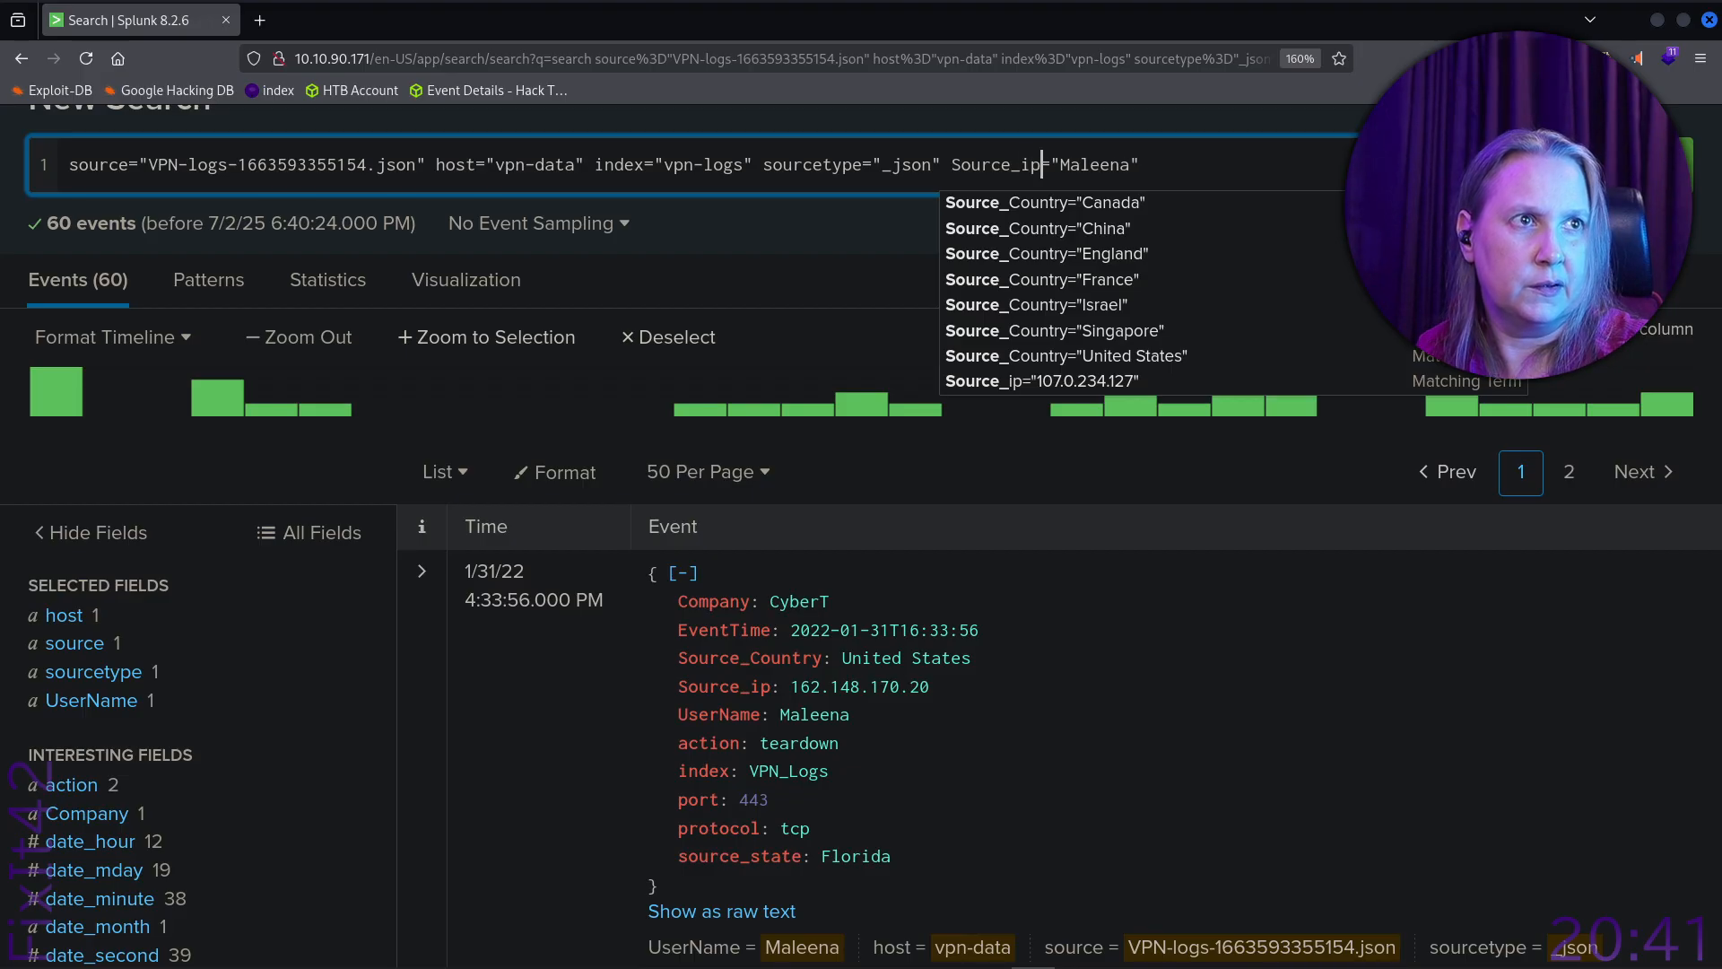
key(Right)
key(Right)
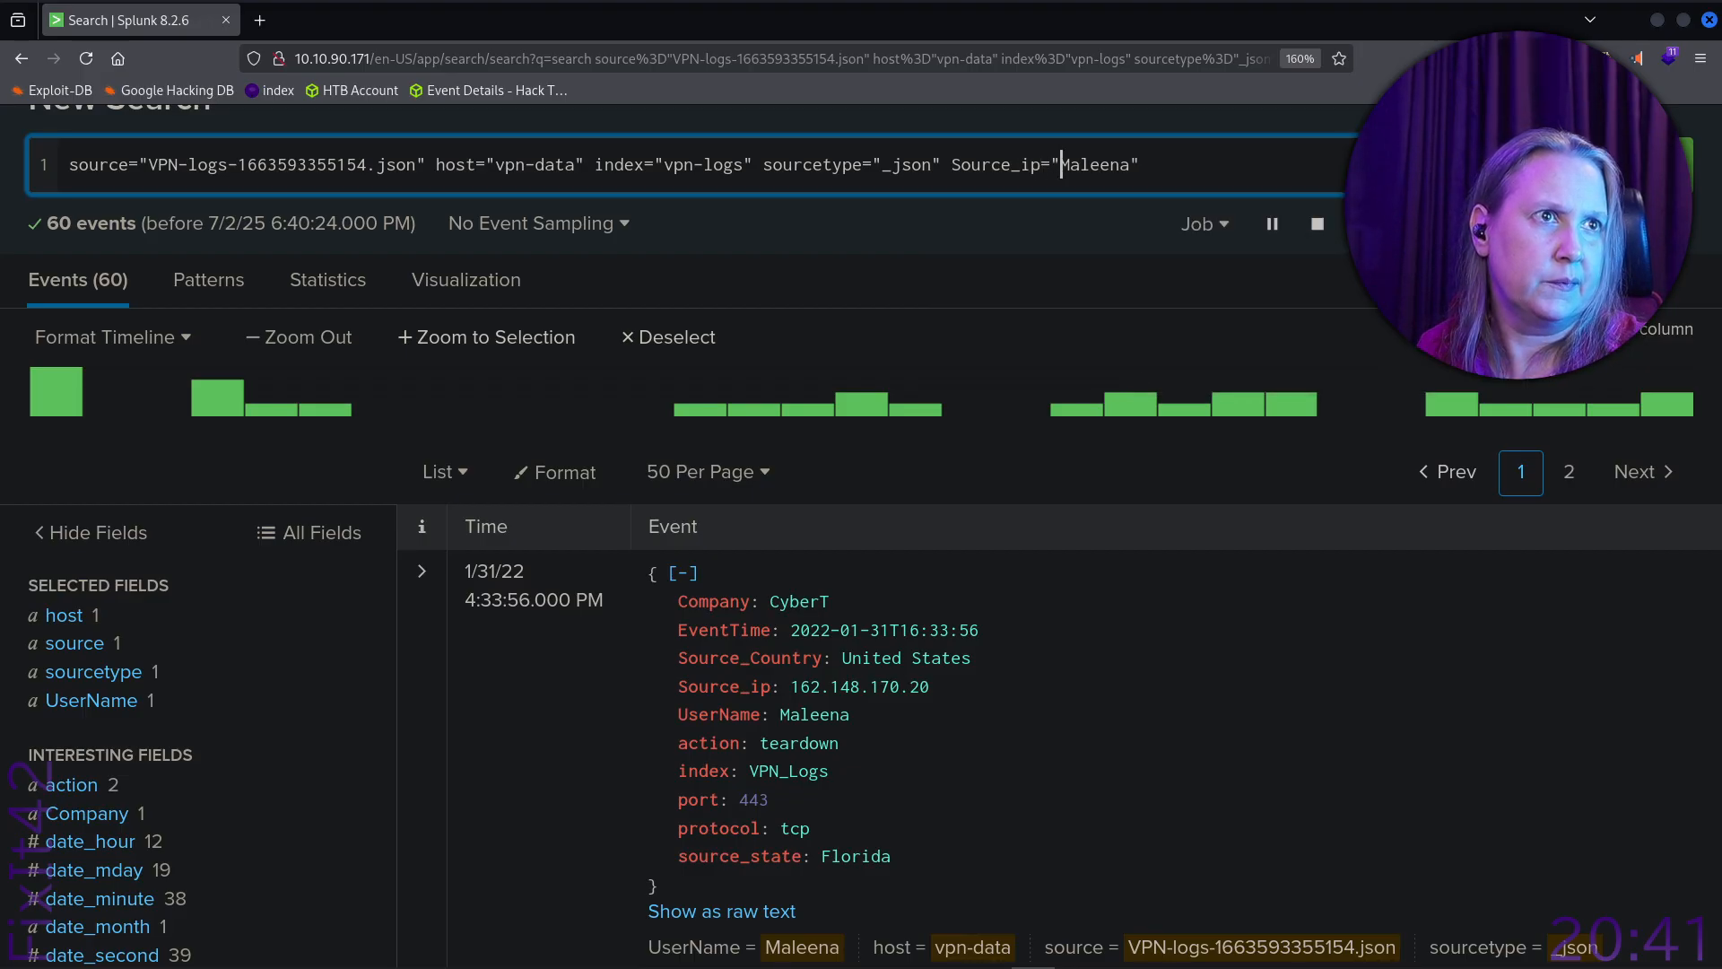
key(shift+End)
key(shift+Left)
key(ctrl+v)
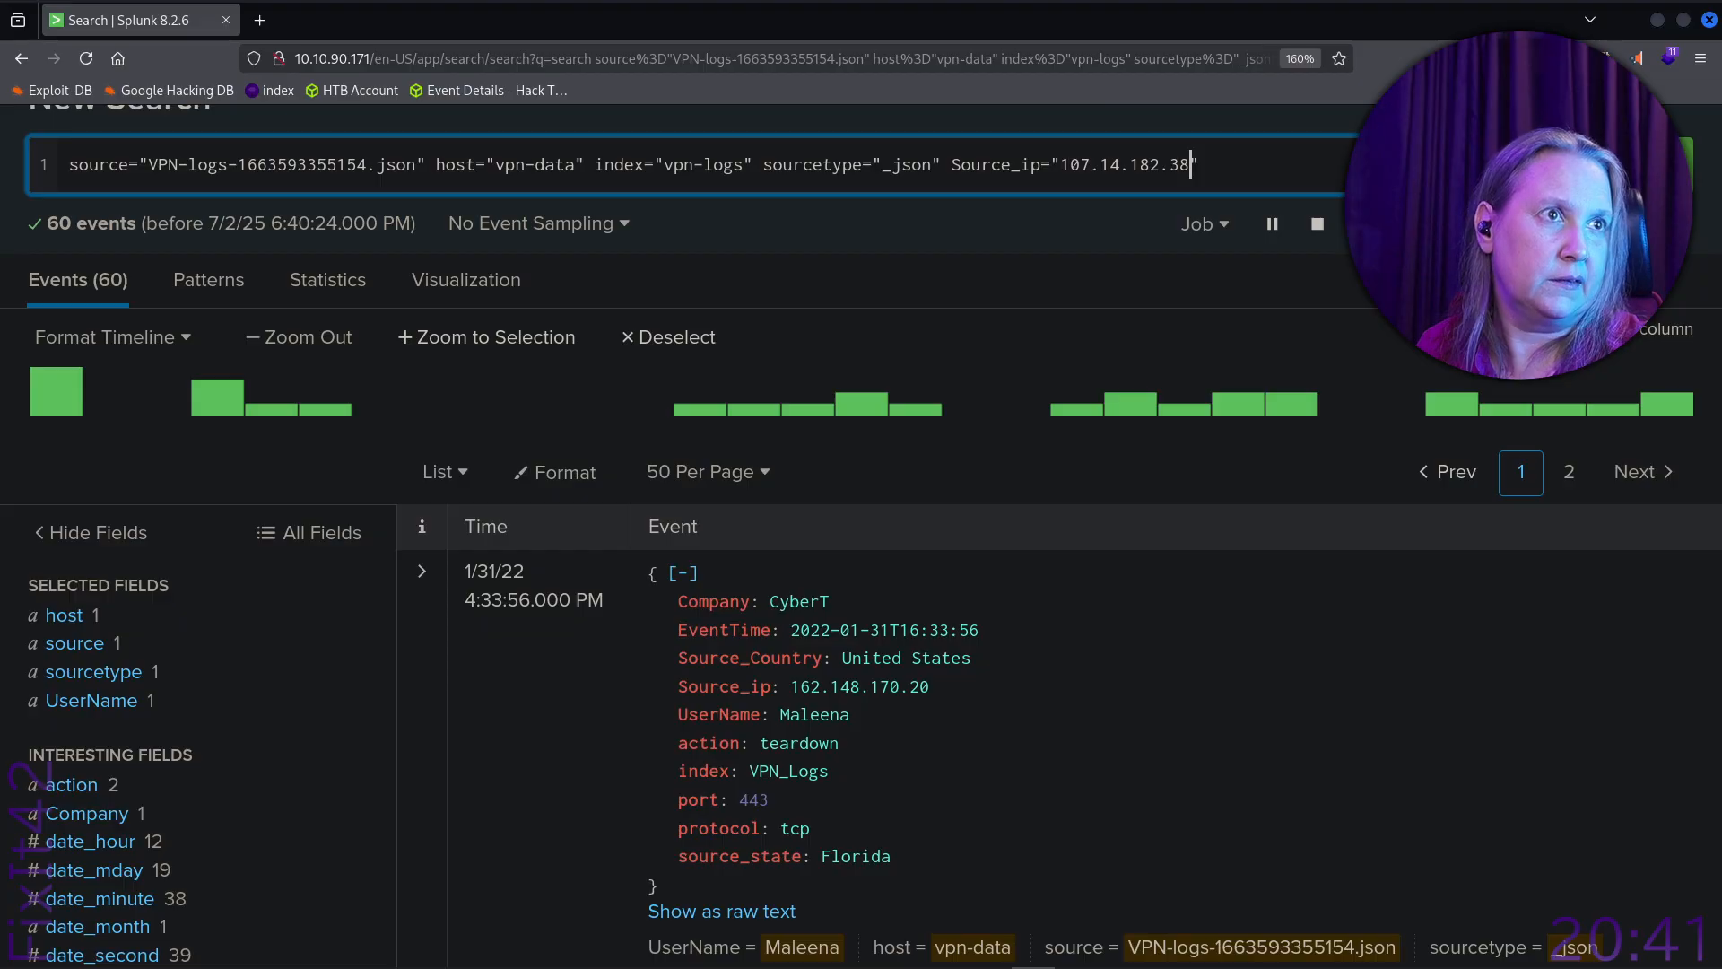
key(Return)
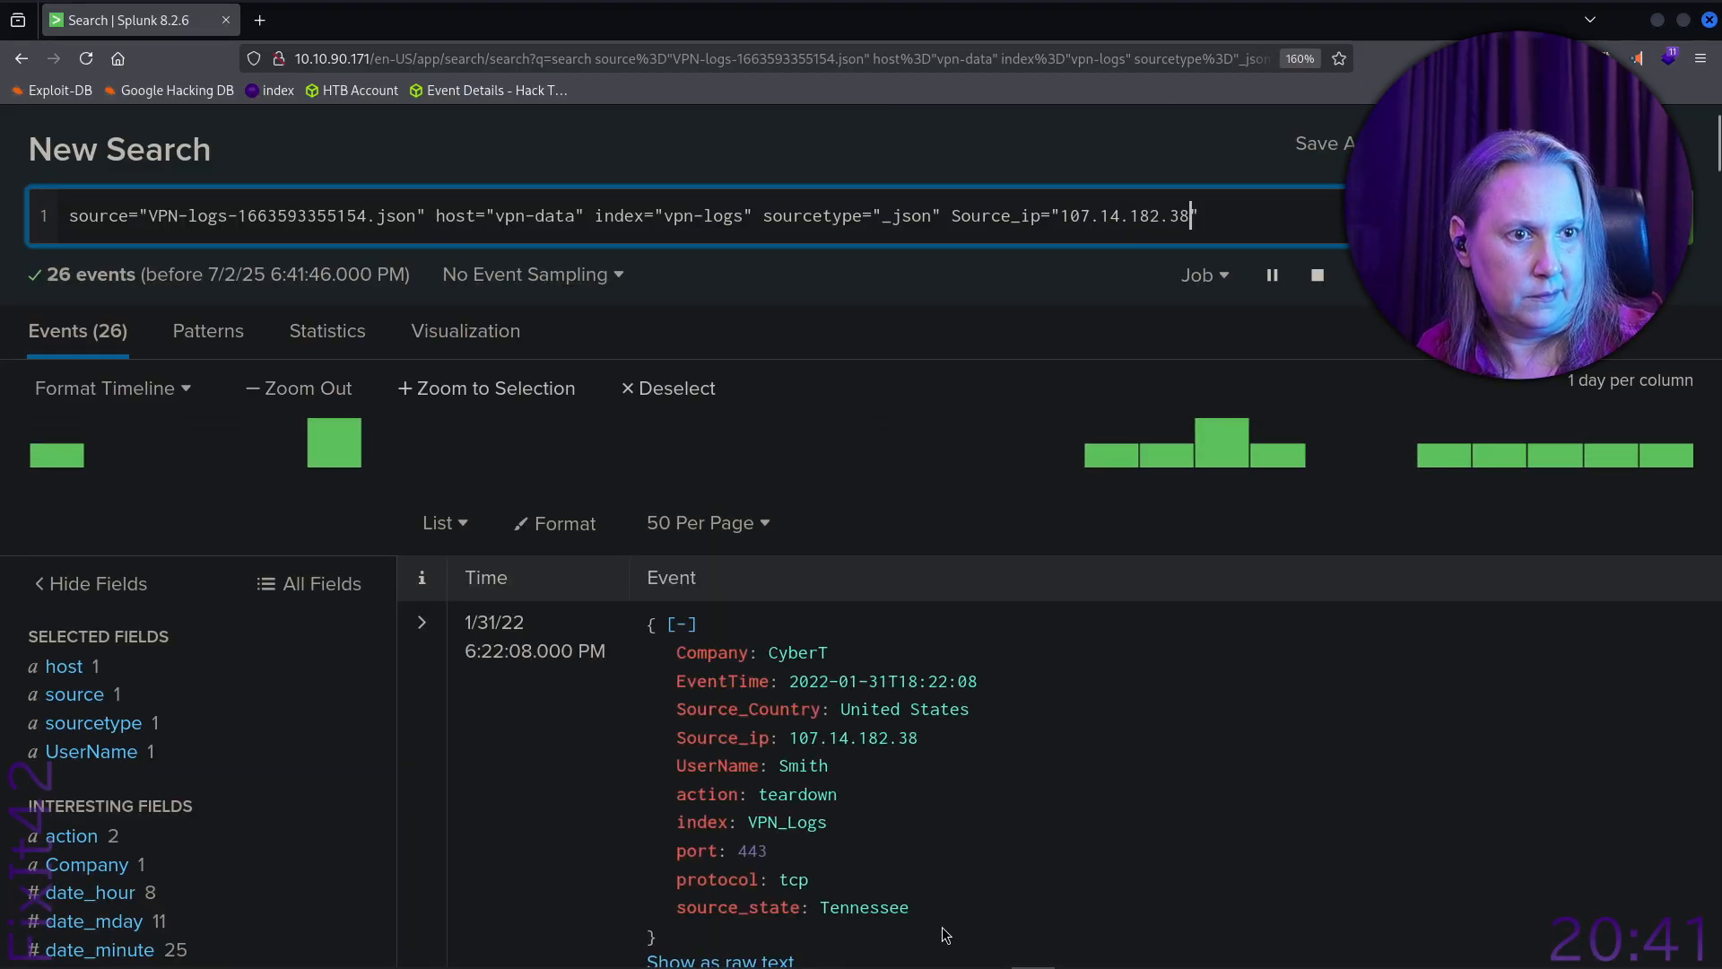
Check the UserName in the matching events and submit it as the answer to the third question in the TryHackMe room.
scroll(956, 843, down, 6)
scroll(956, 850, down, 1)
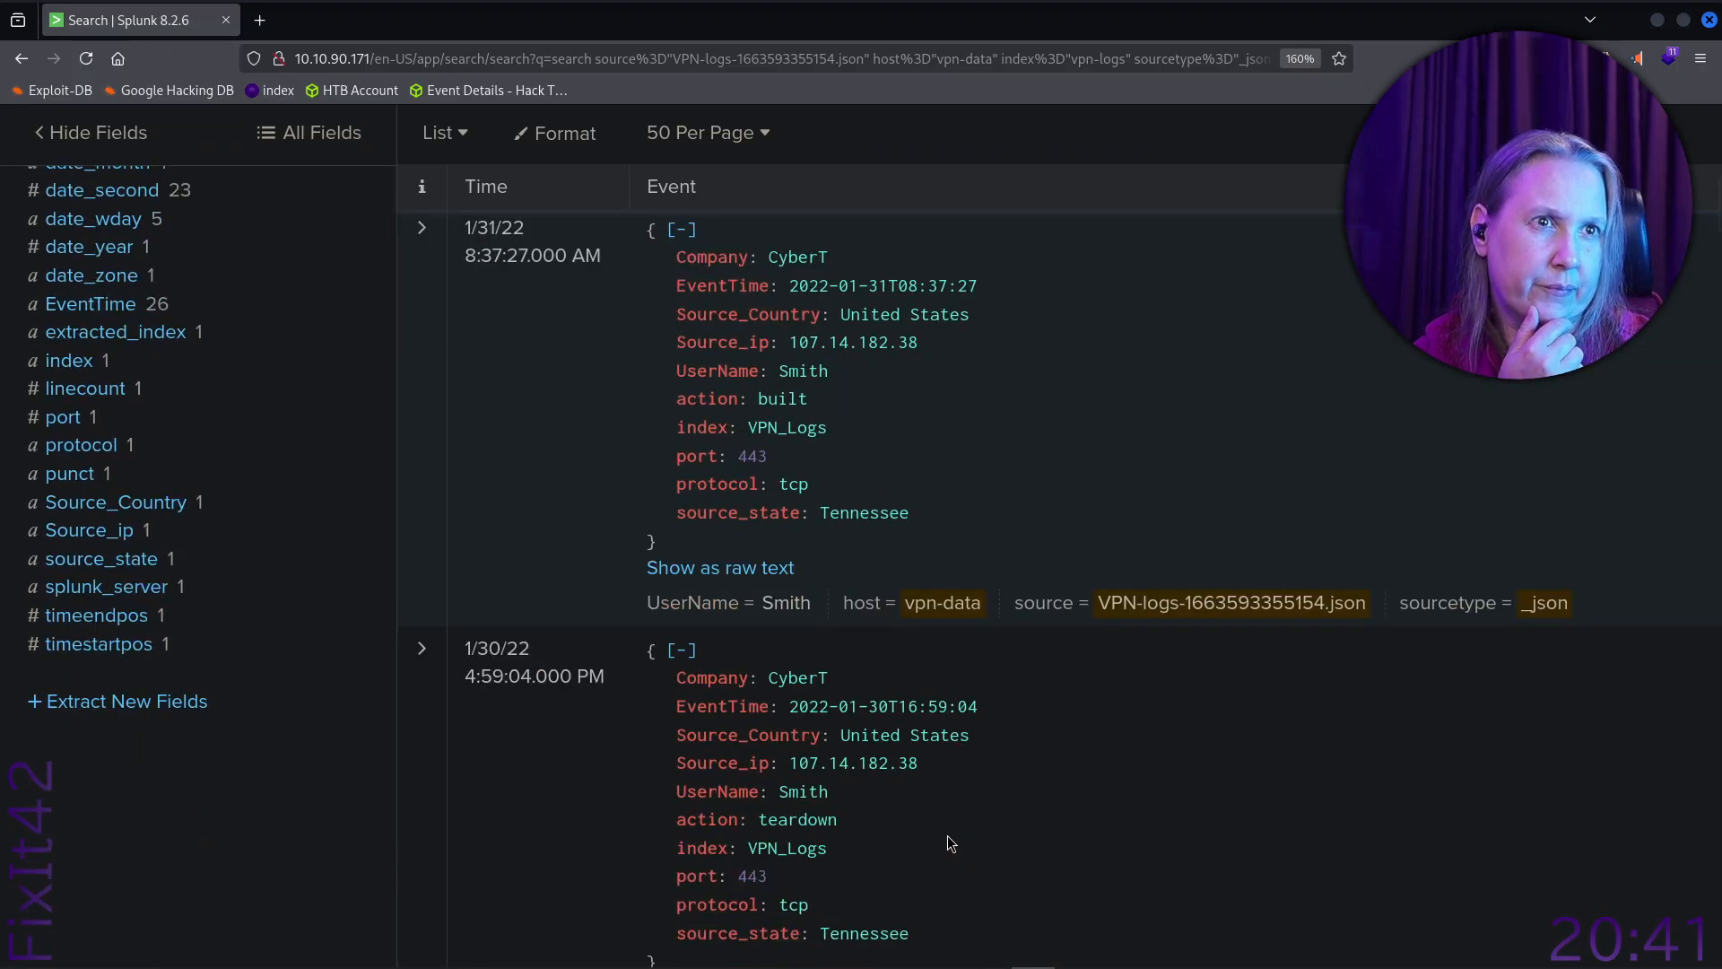
scroll(947, 836, up, 8)
scroll(945, 834, down, 7)
scroll(945, 834, down, 9)
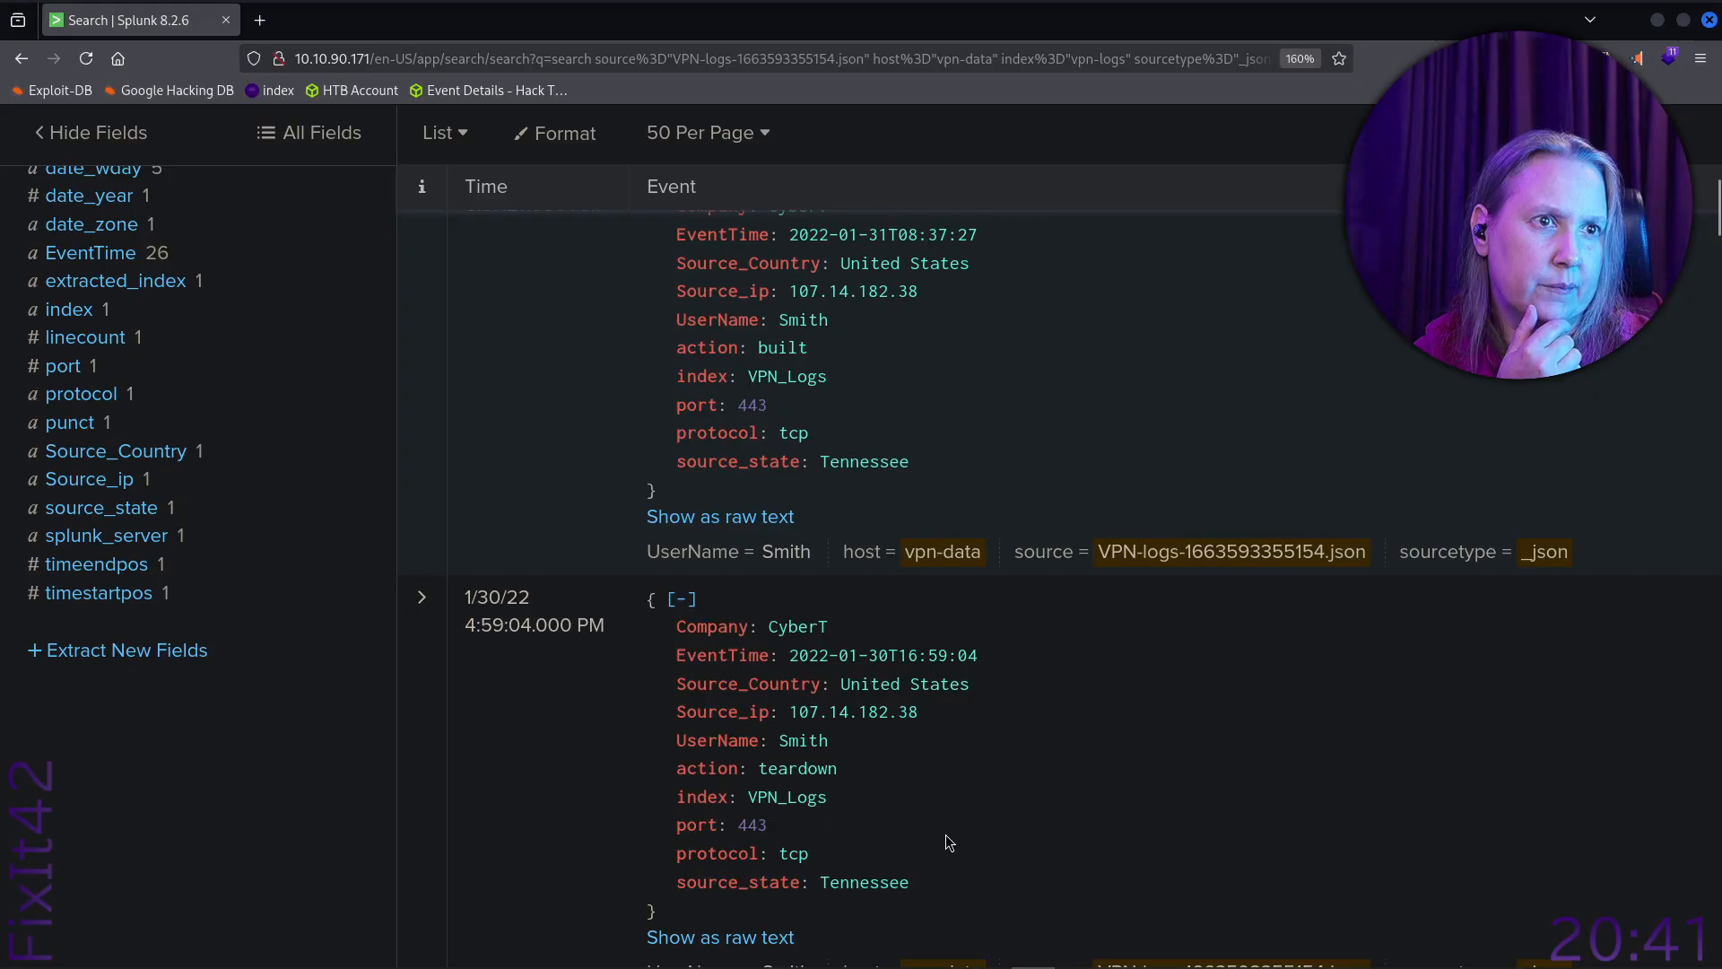
scroll(946, 839, down, 8)
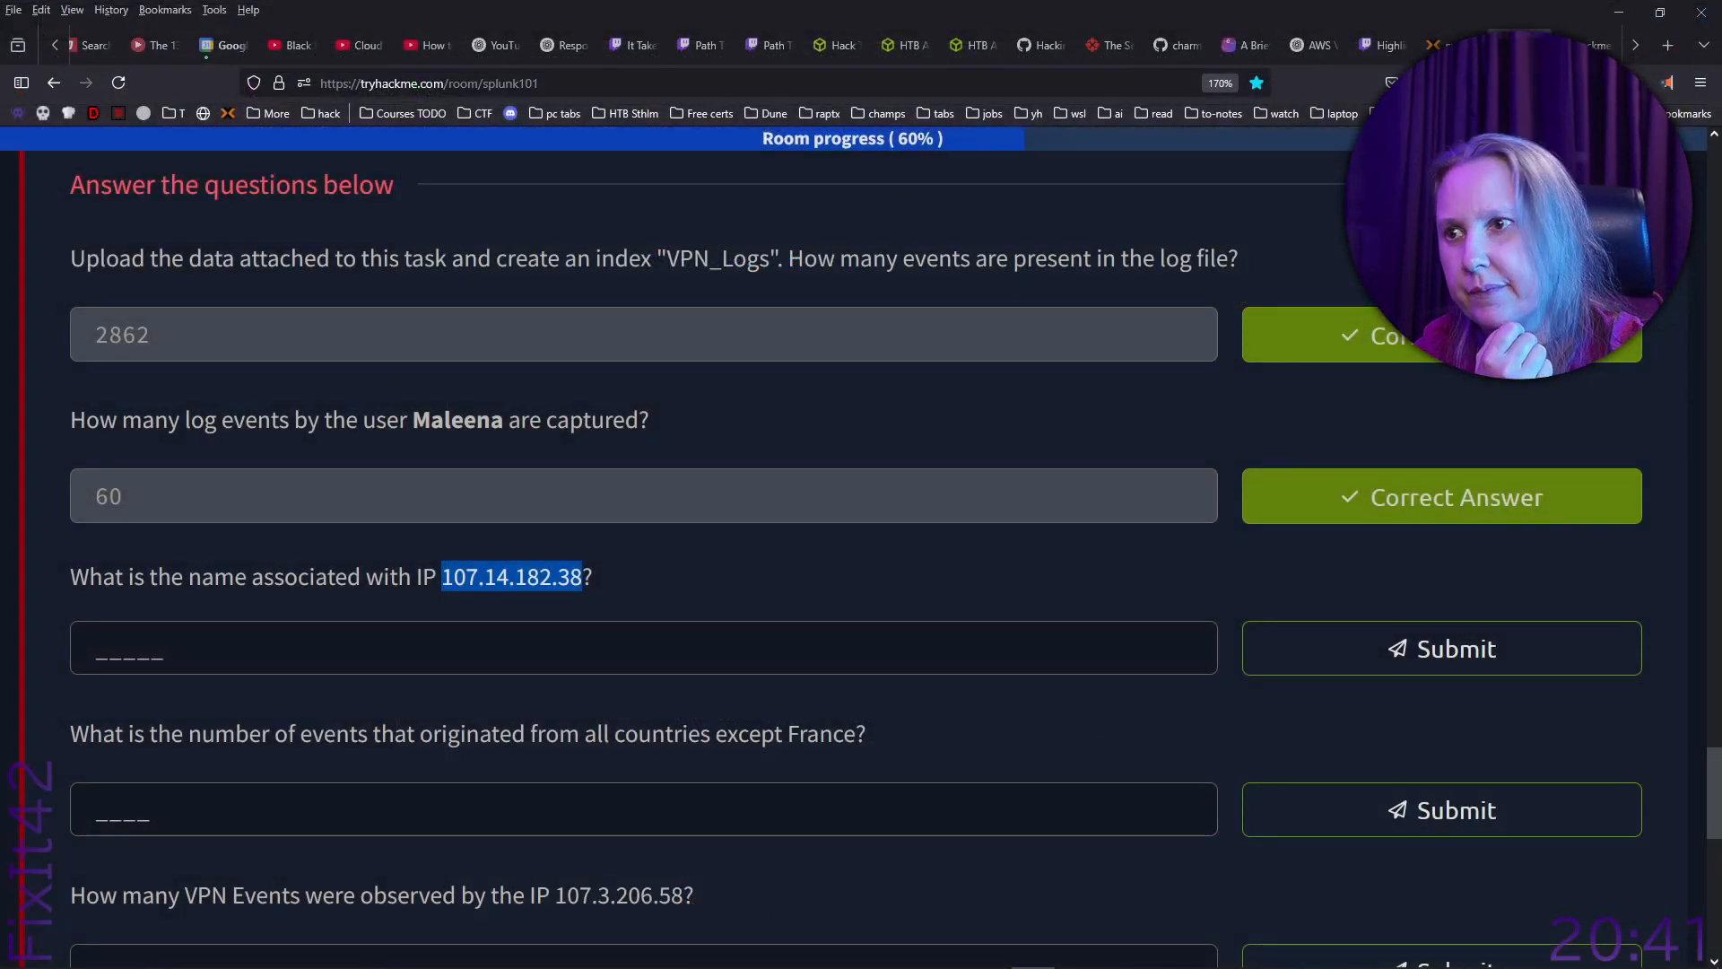
click(1035, 638)
text(Smith)
key(Return)
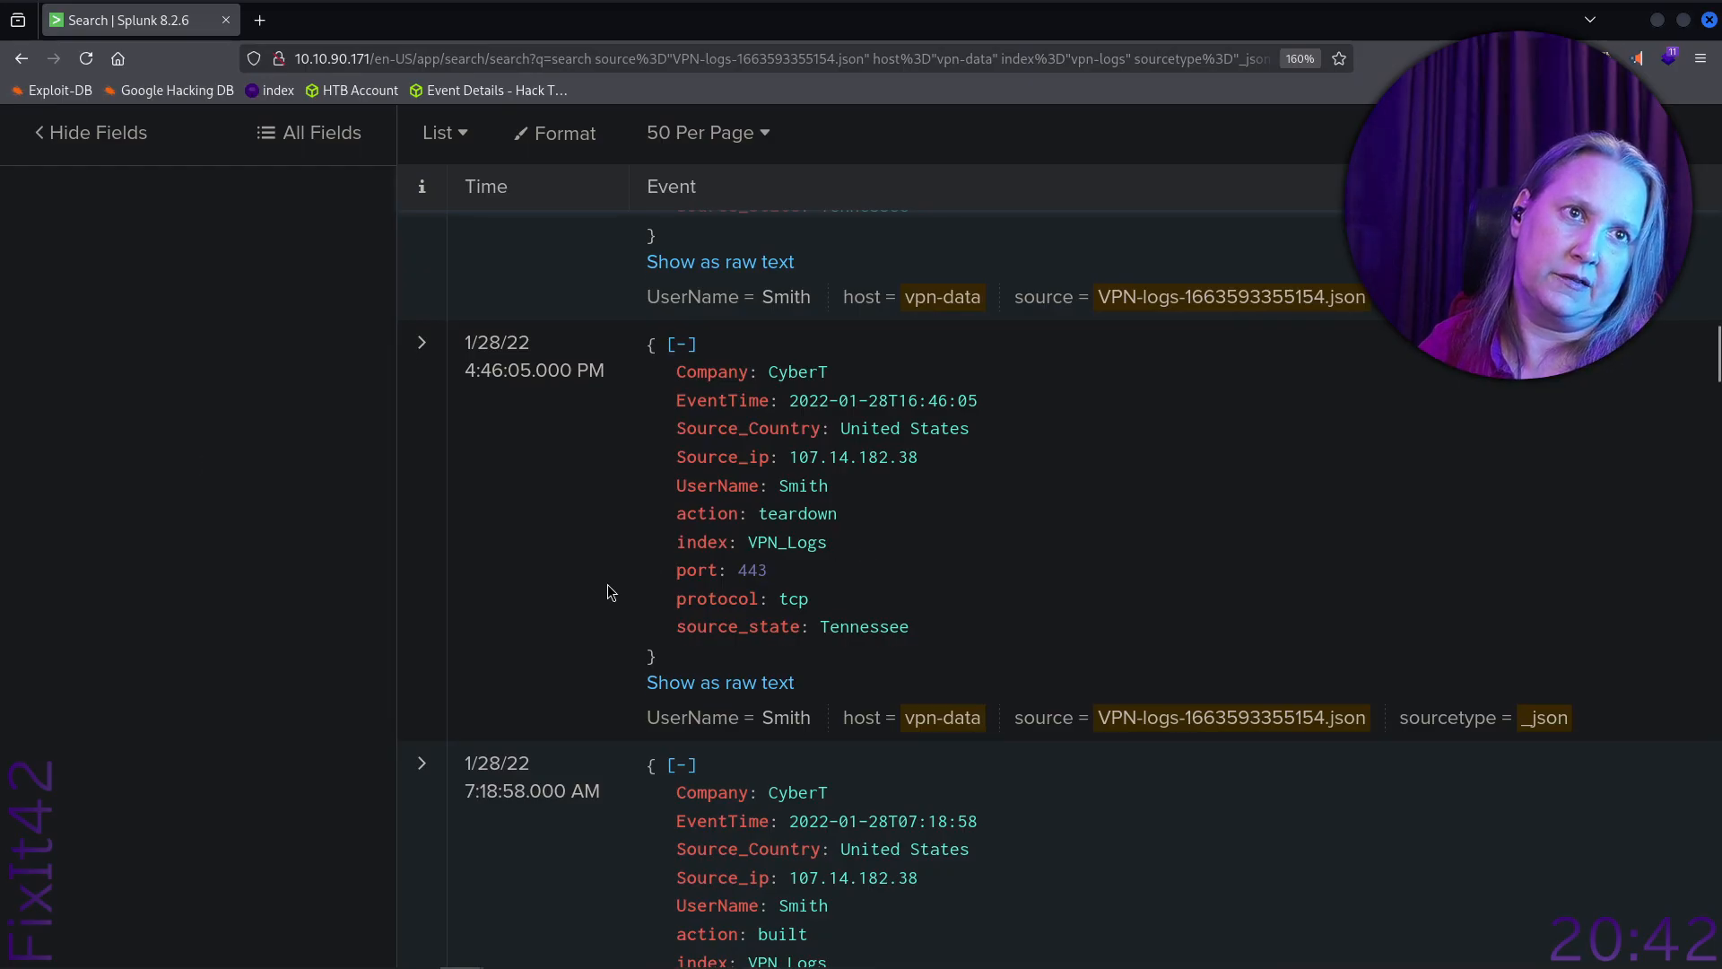
Return to Splunk, remove the Source_ip filter from the query and rerun the search.
scroll(606, 584, up, 15)
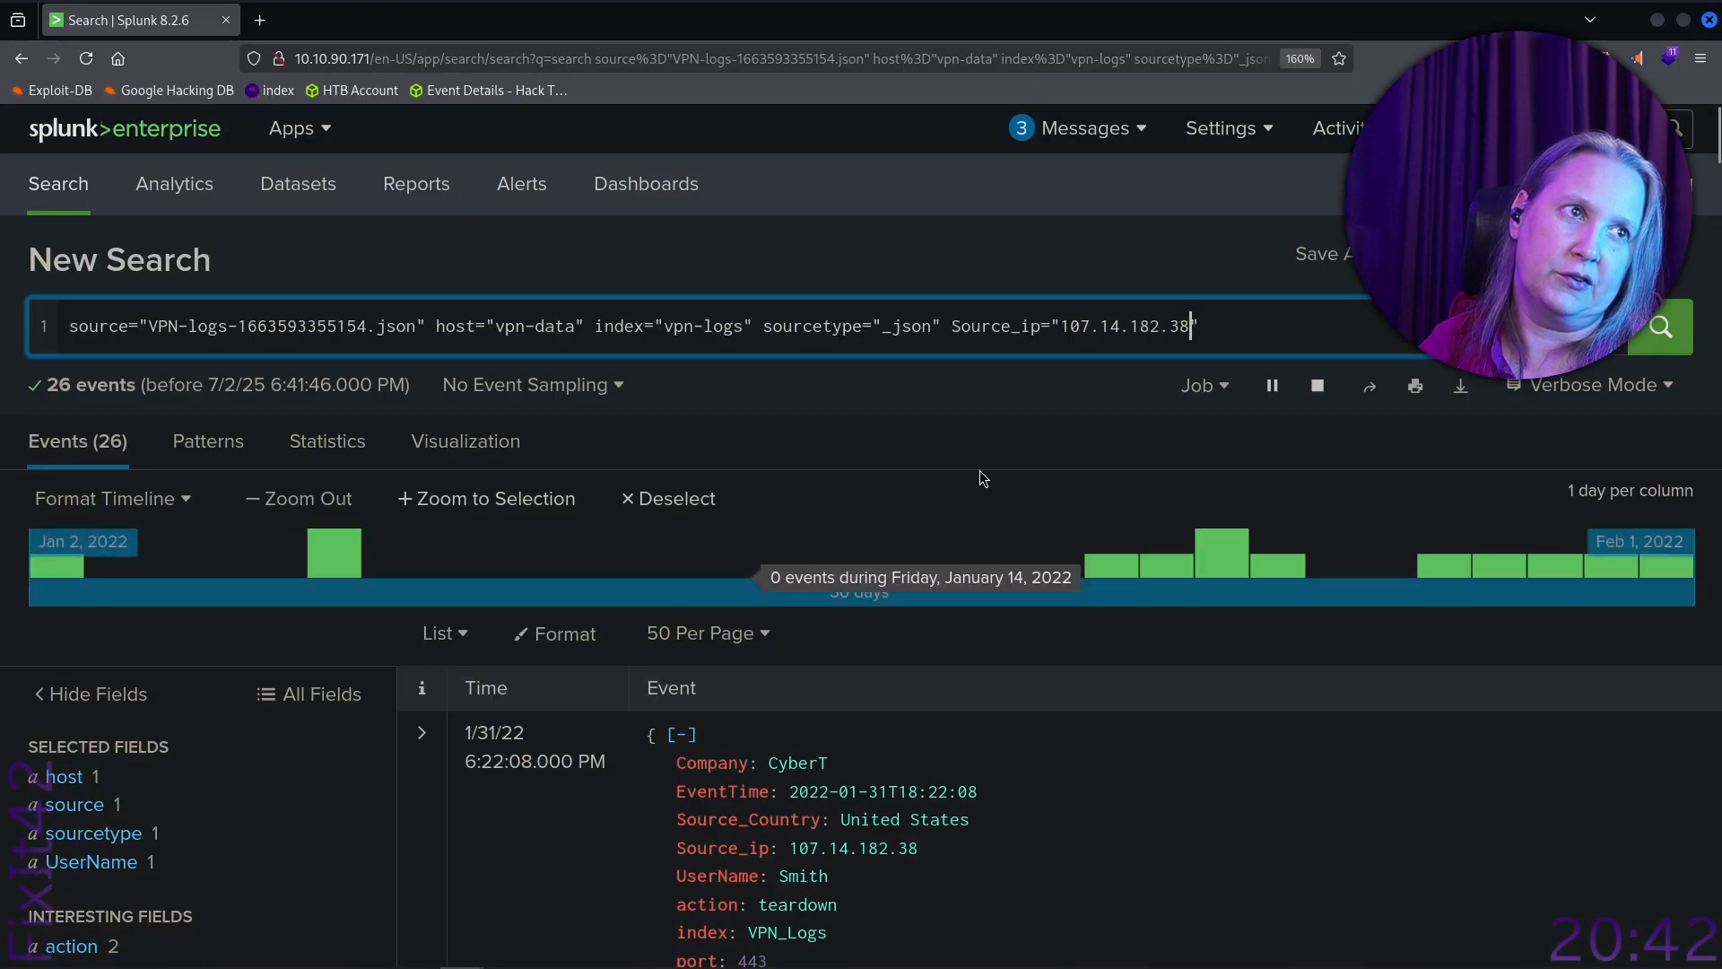
drag(1201, 325, 942, 325)
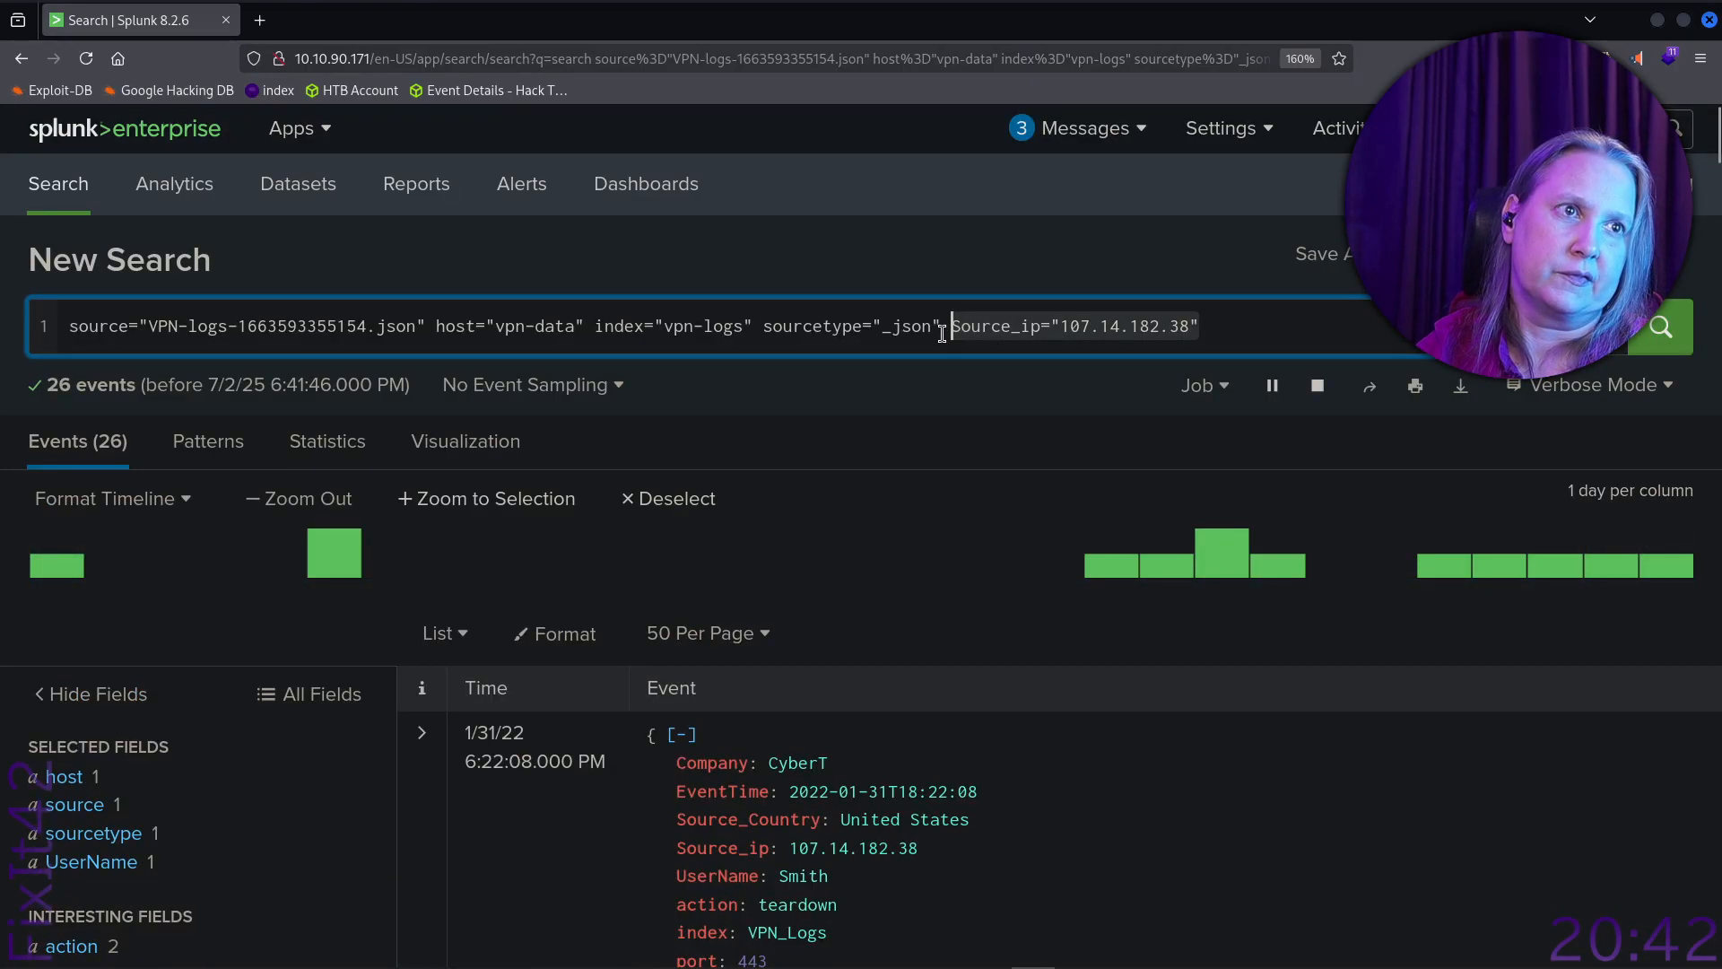
key(BackSpace)
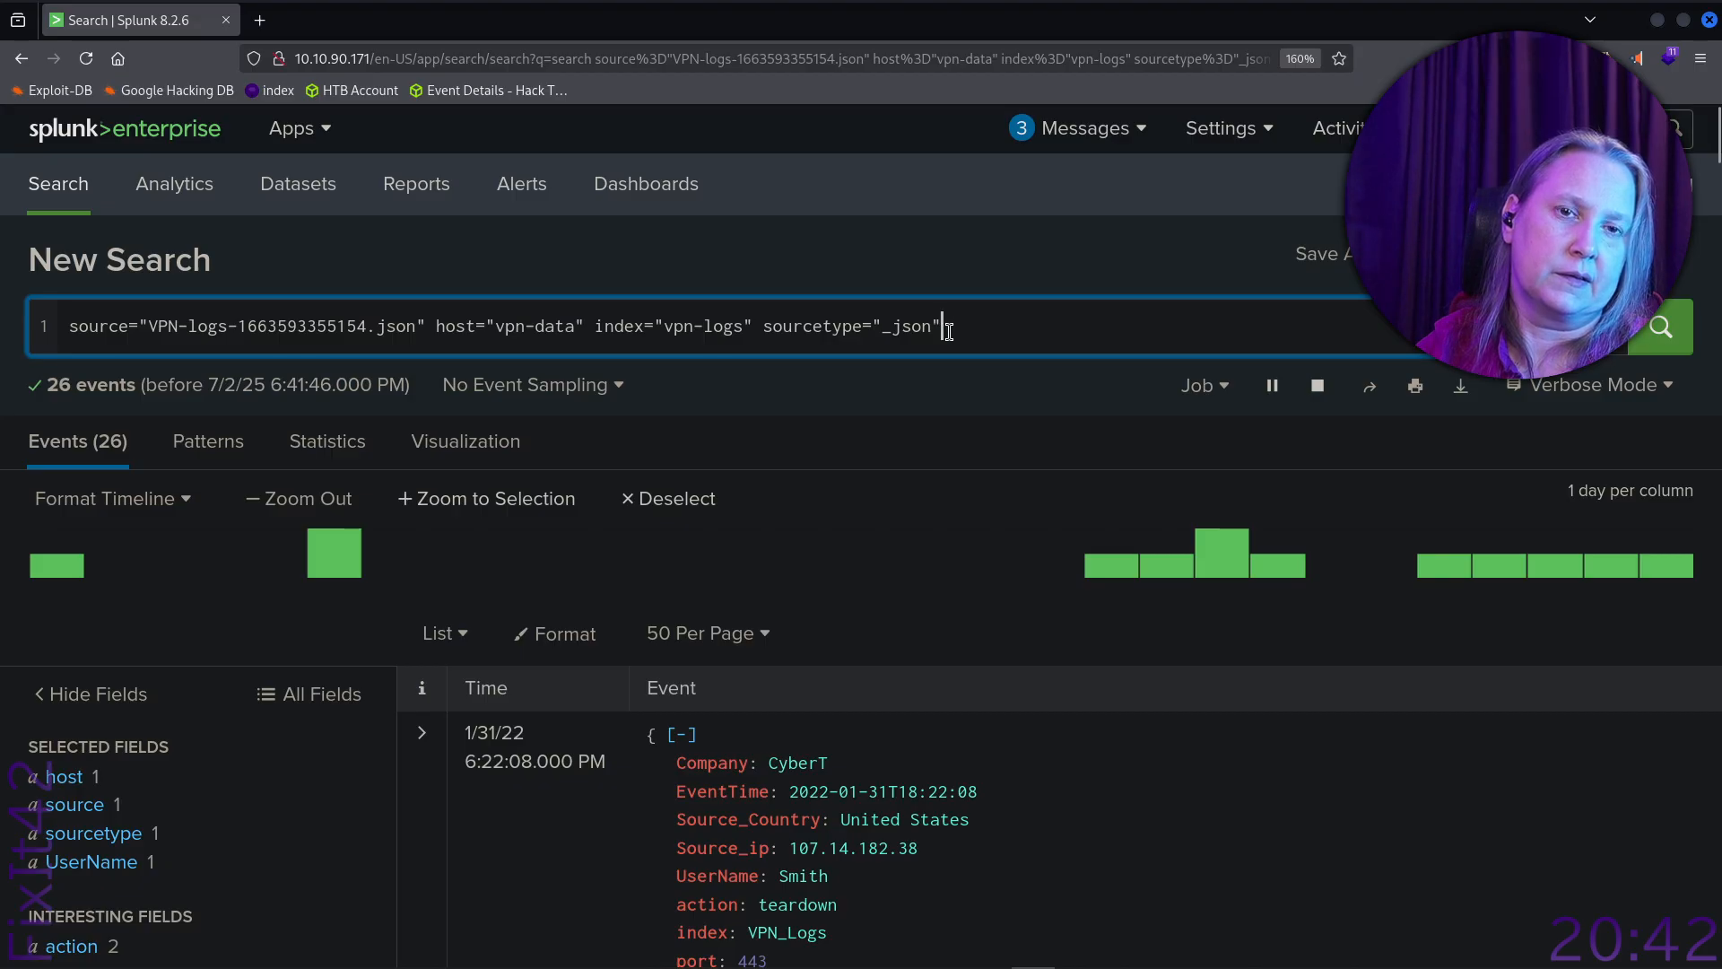
key(Return)
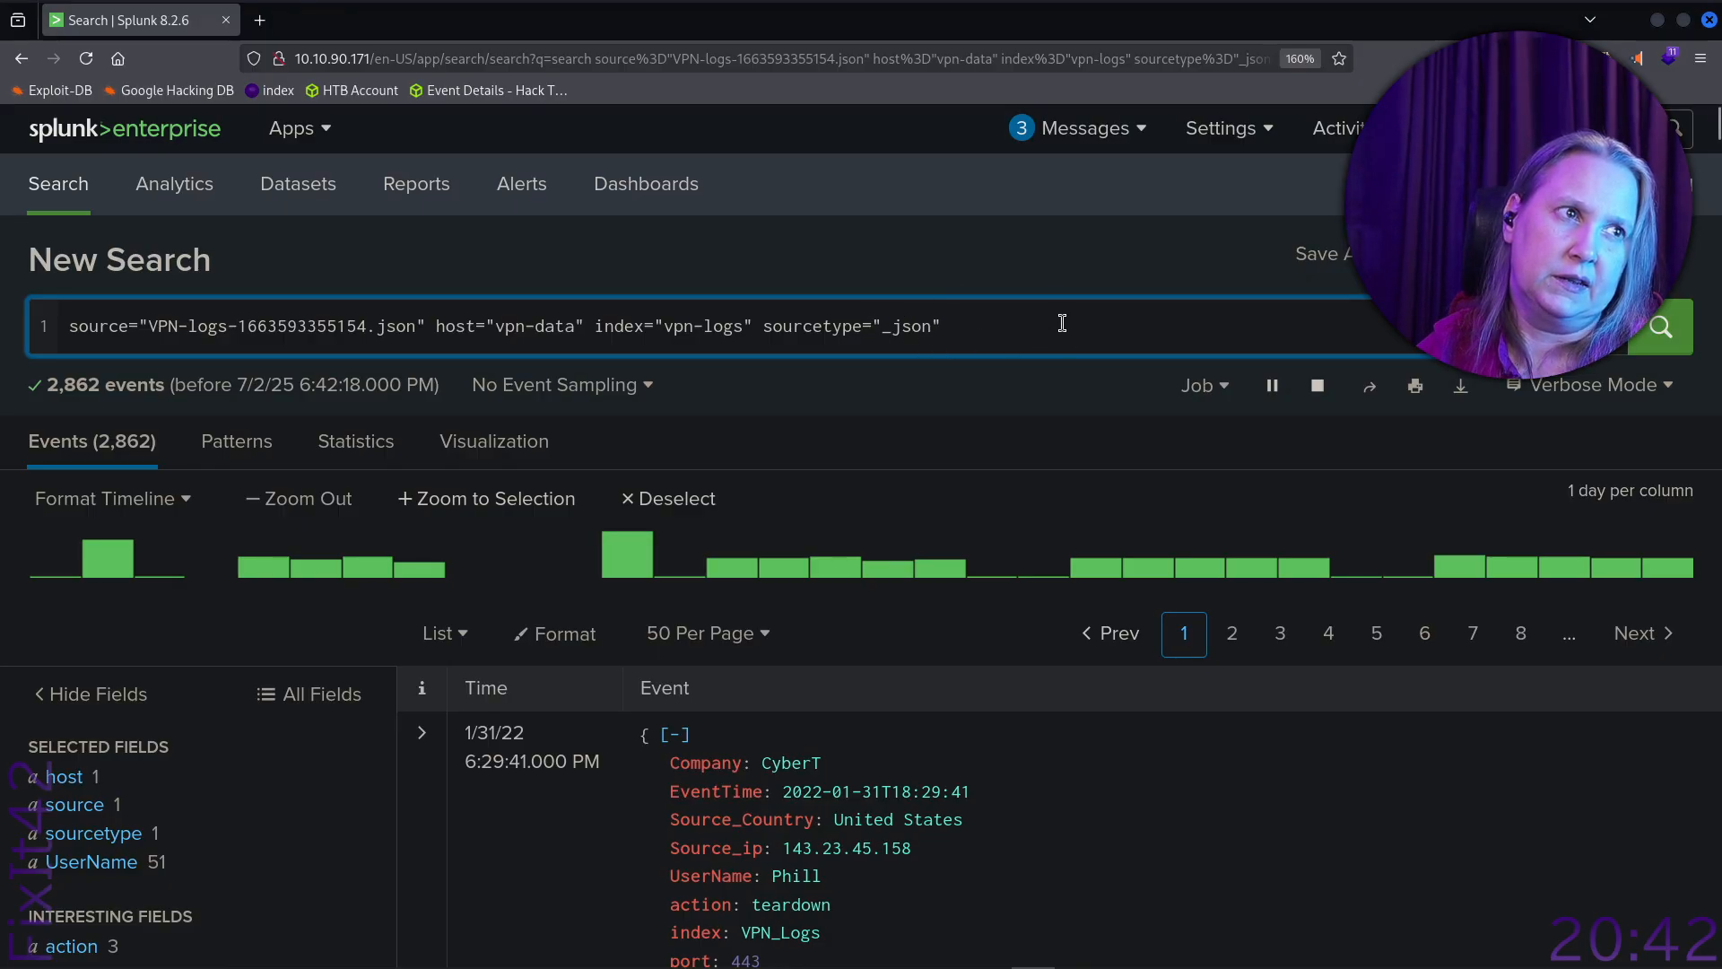
Open the value summary of the Source_Country field and add it to the selected fields.
scroll(1062, 323, down, 5)
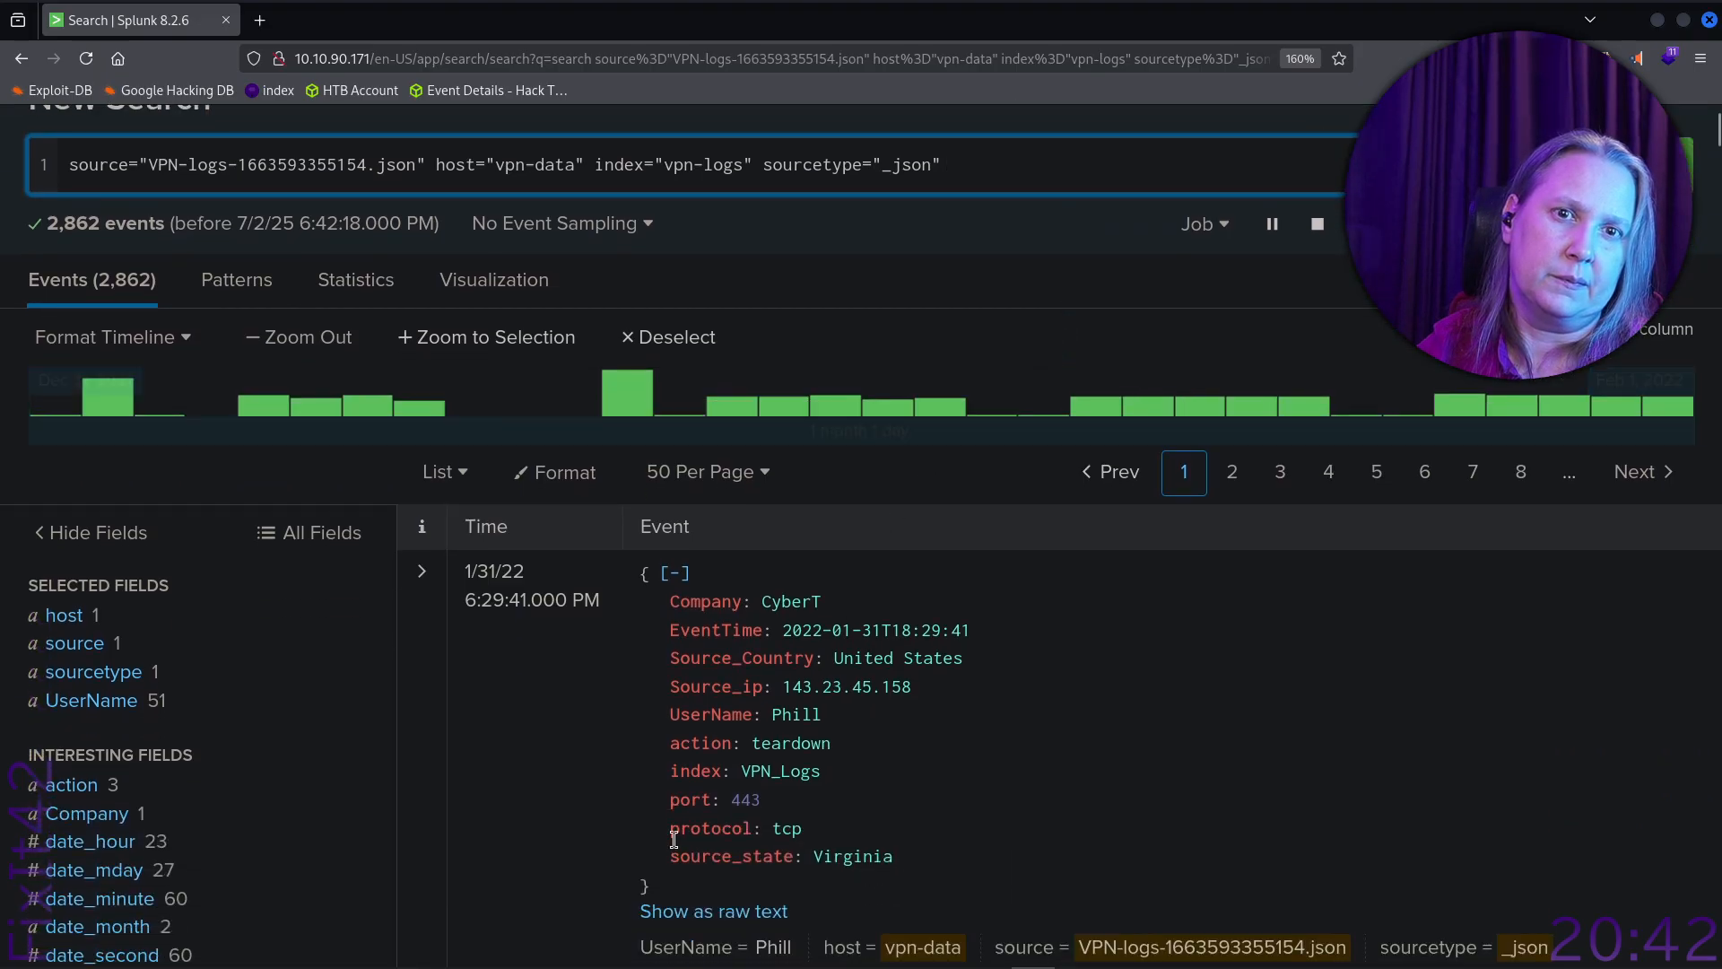
scroll(233, 727, down, 5)
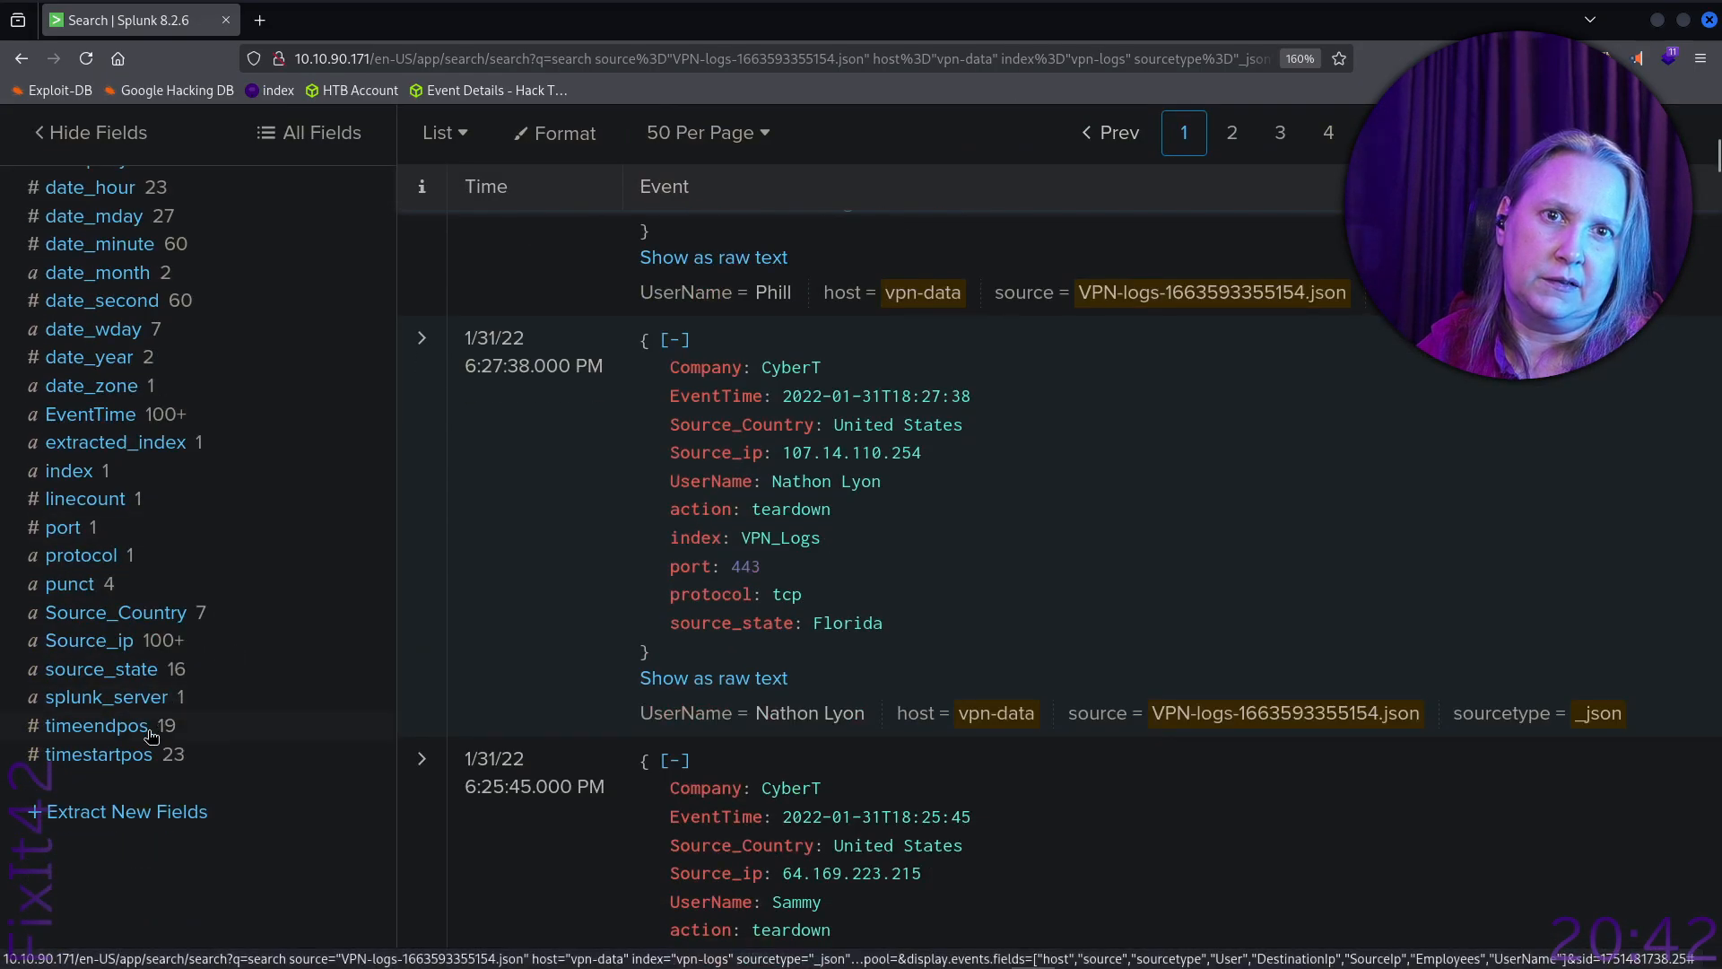
scroll(160, 737, up, 1)
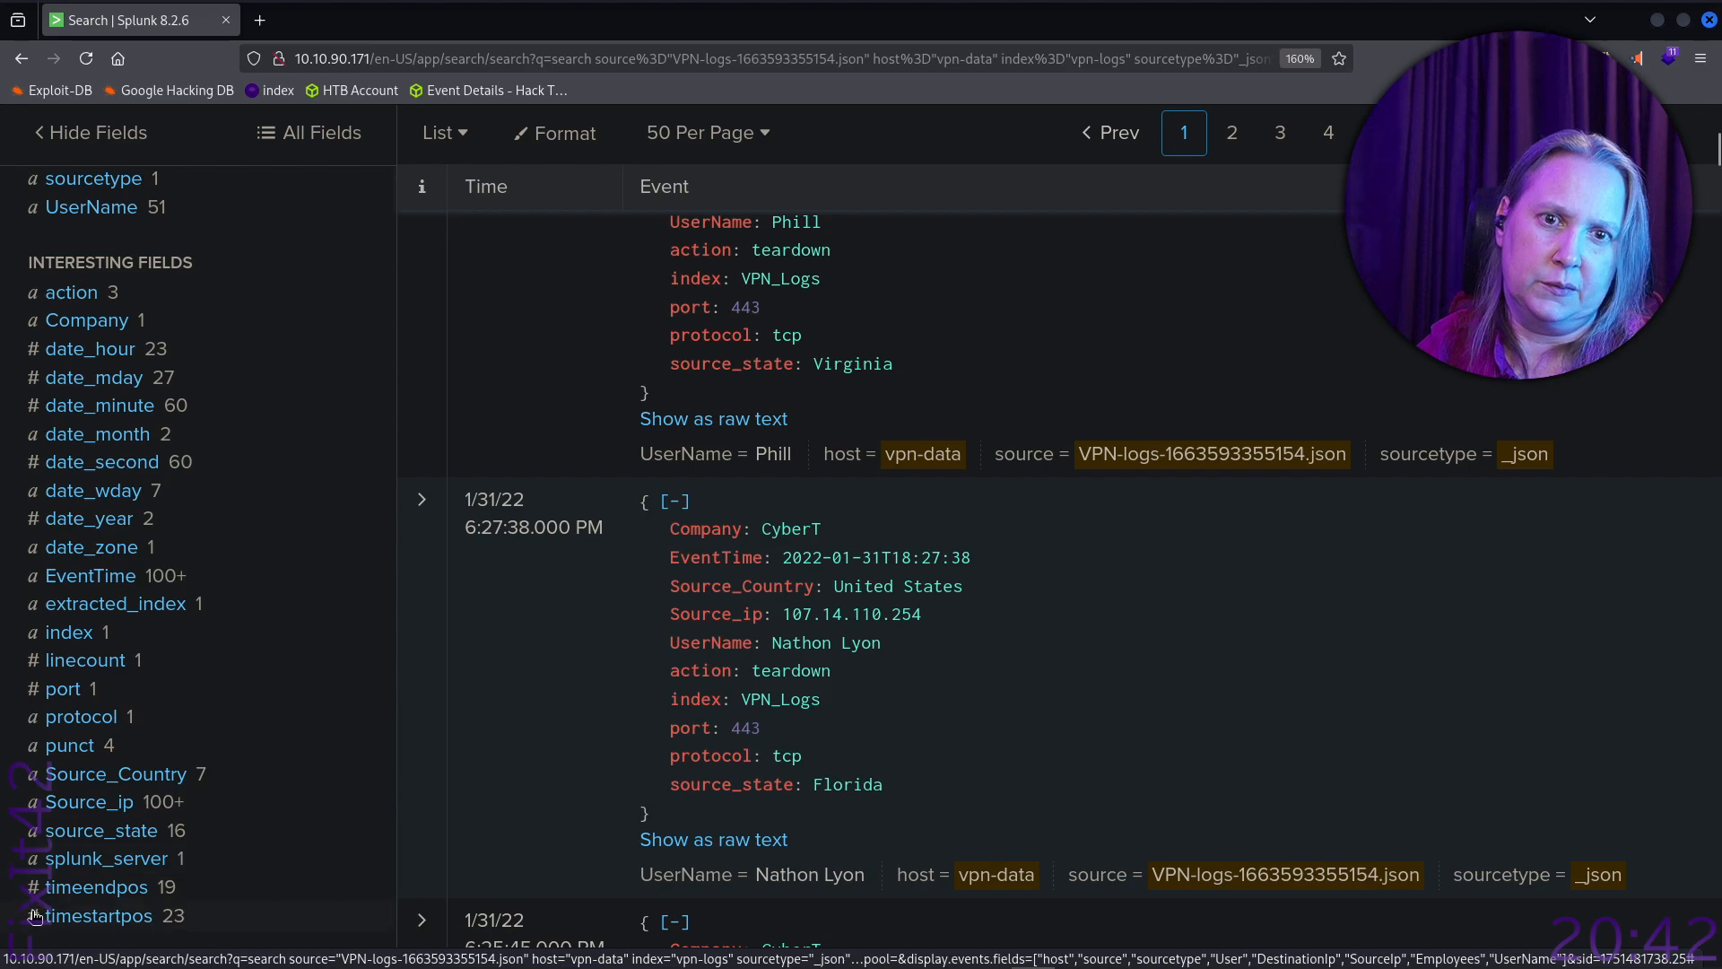
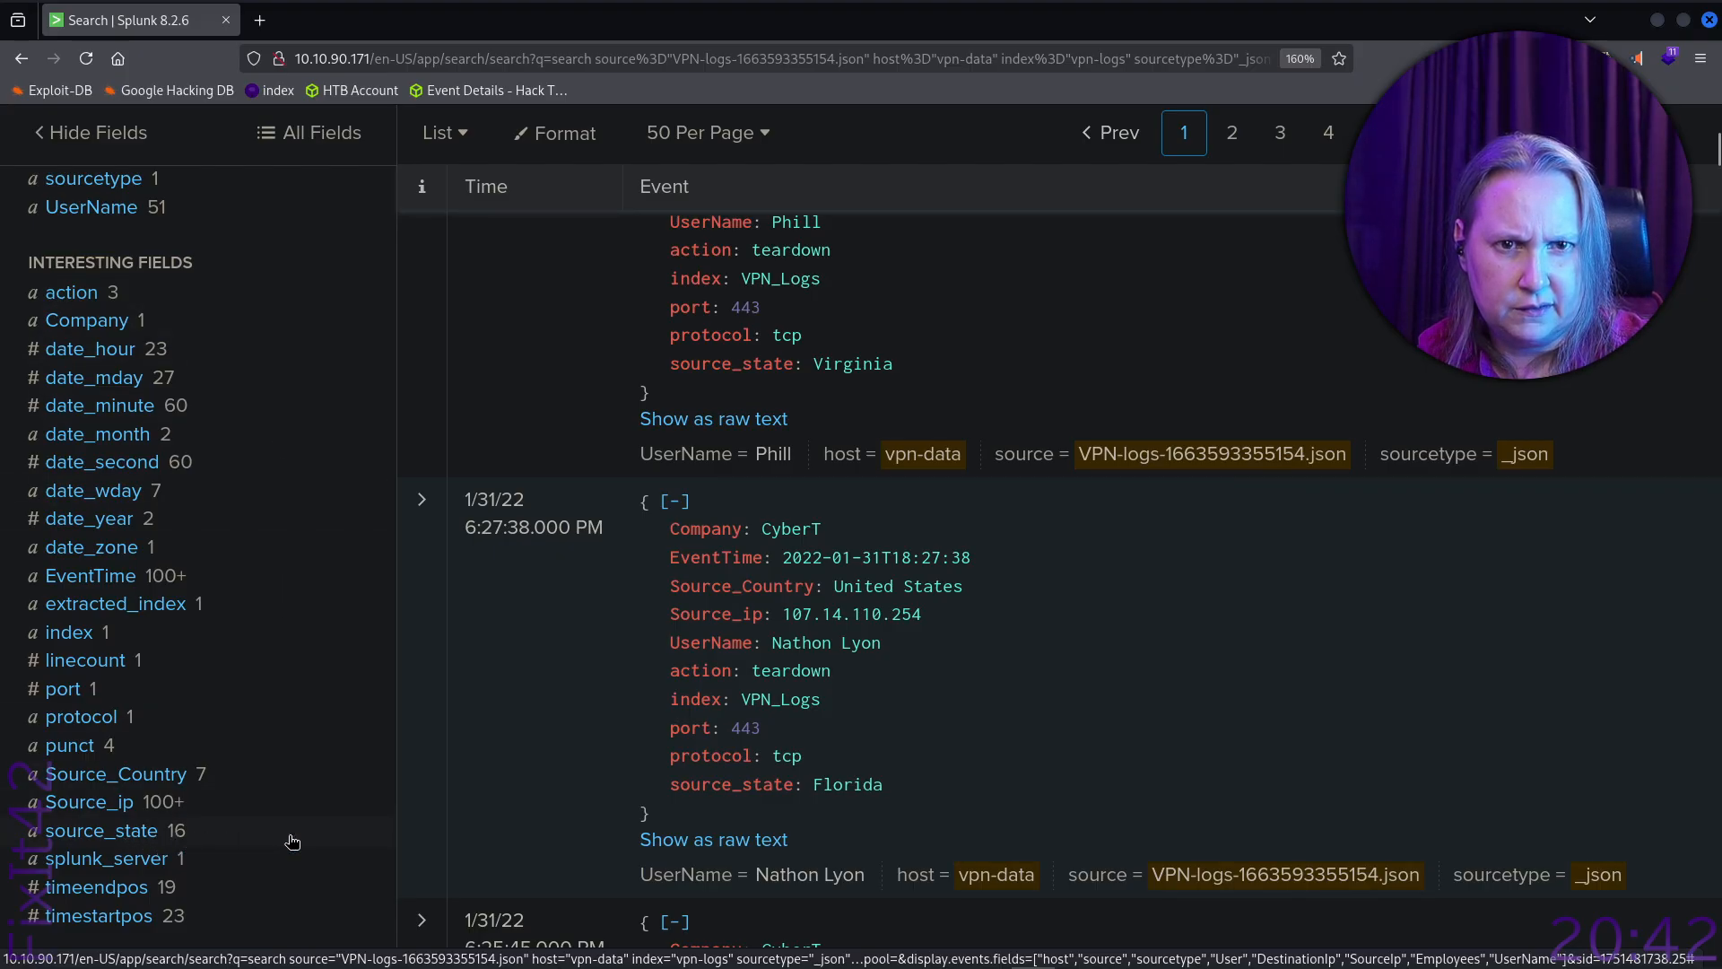
click(33, 787)
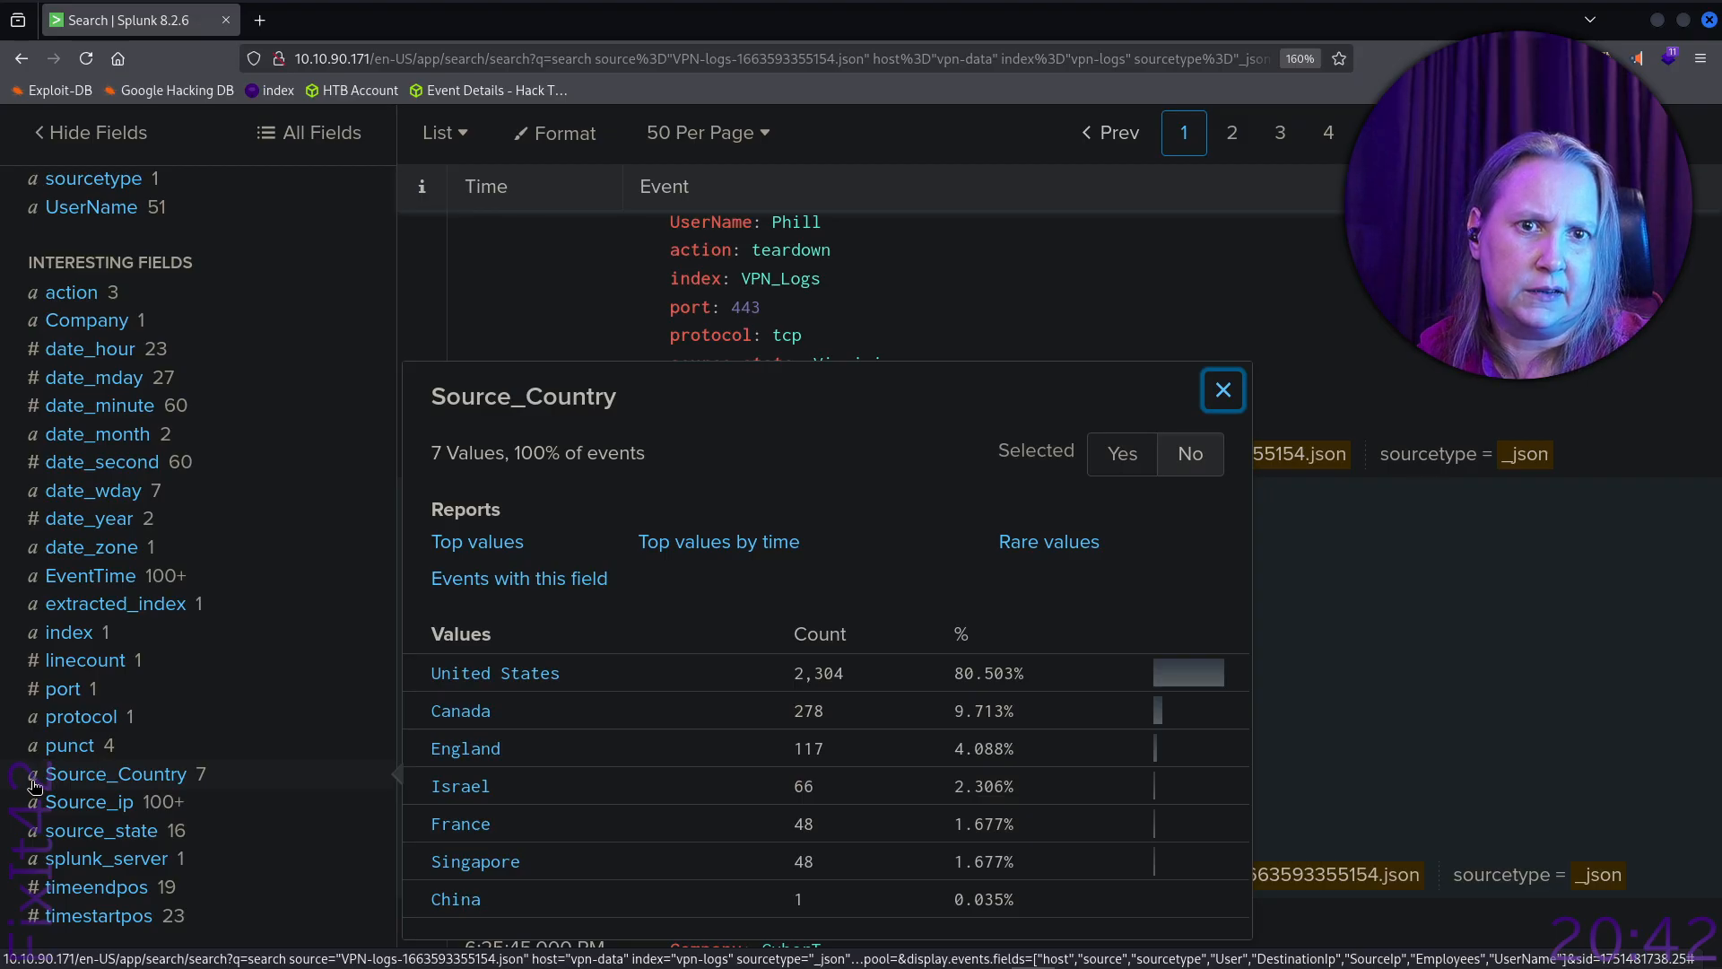
click(32, 787)
click(35, 787)
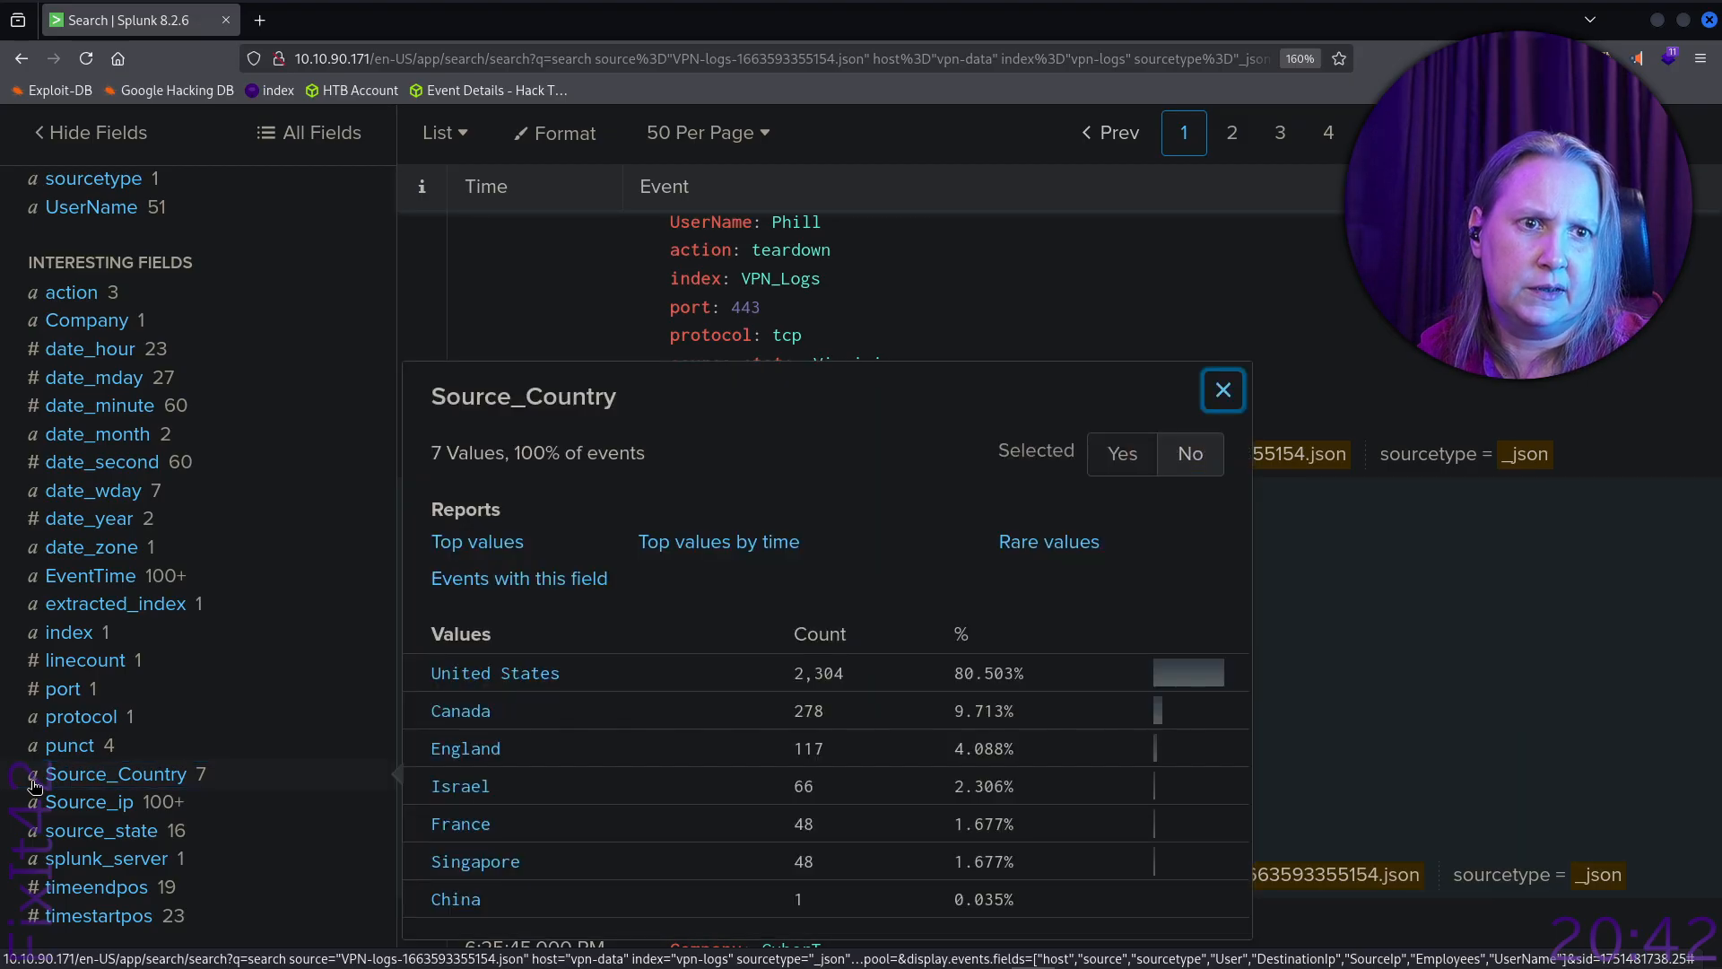
click(206, 780)
click(205, 780)
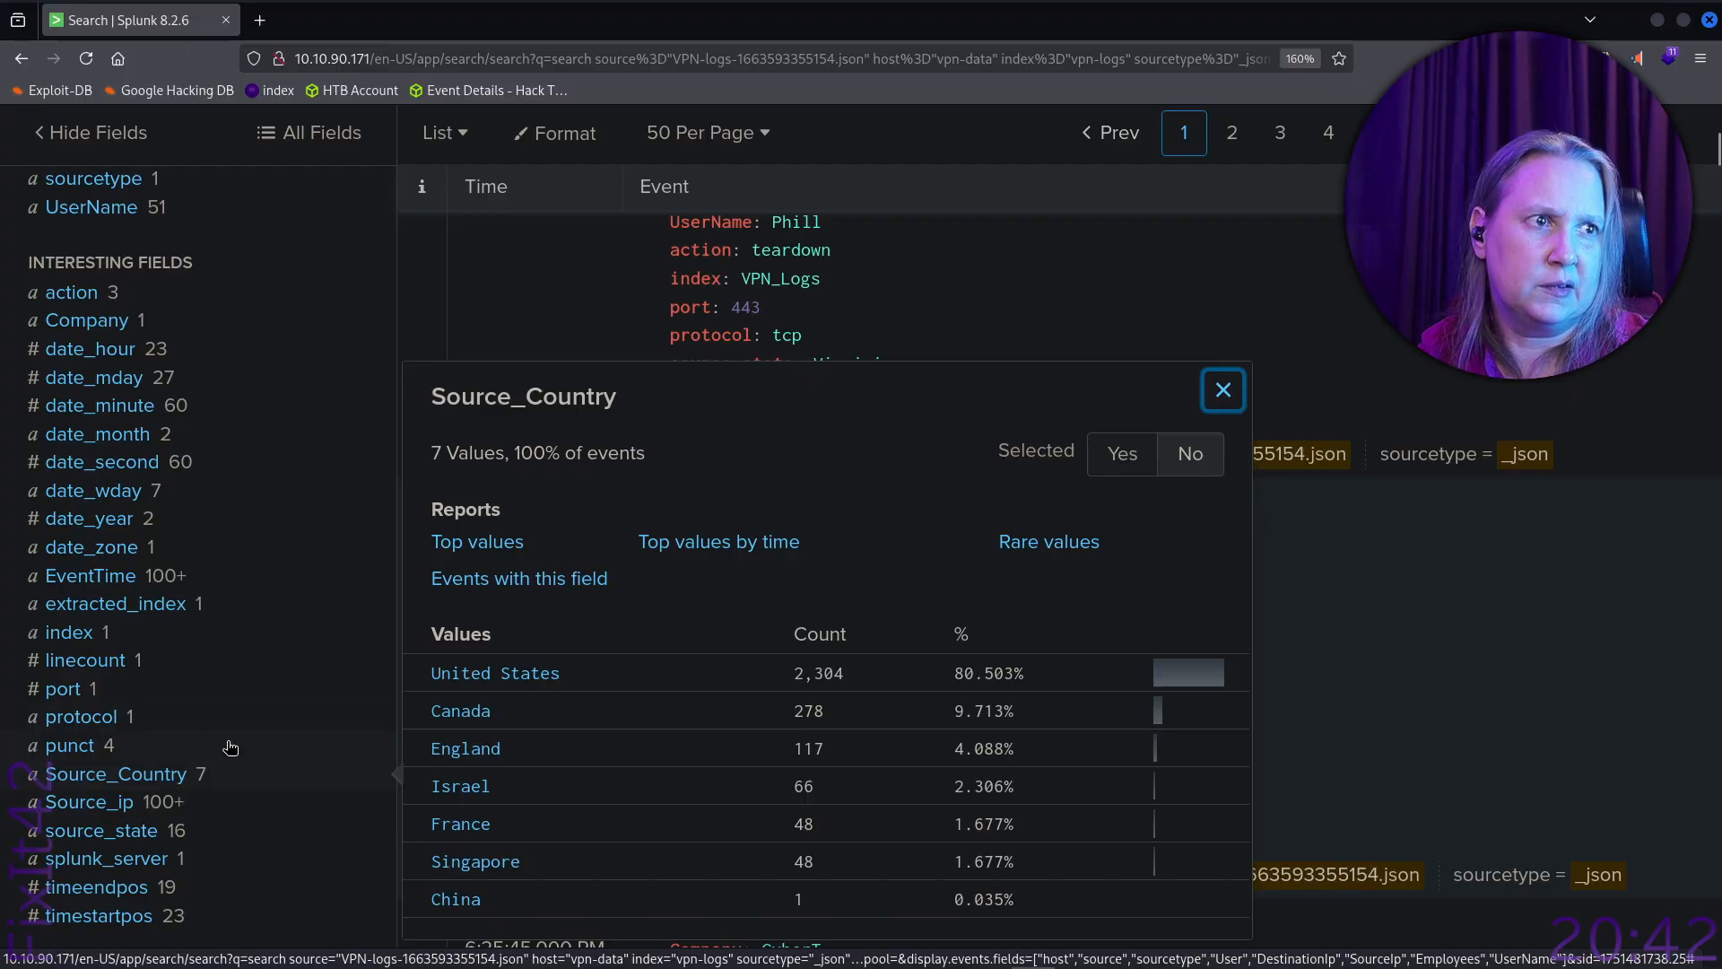
click(1122, 453)
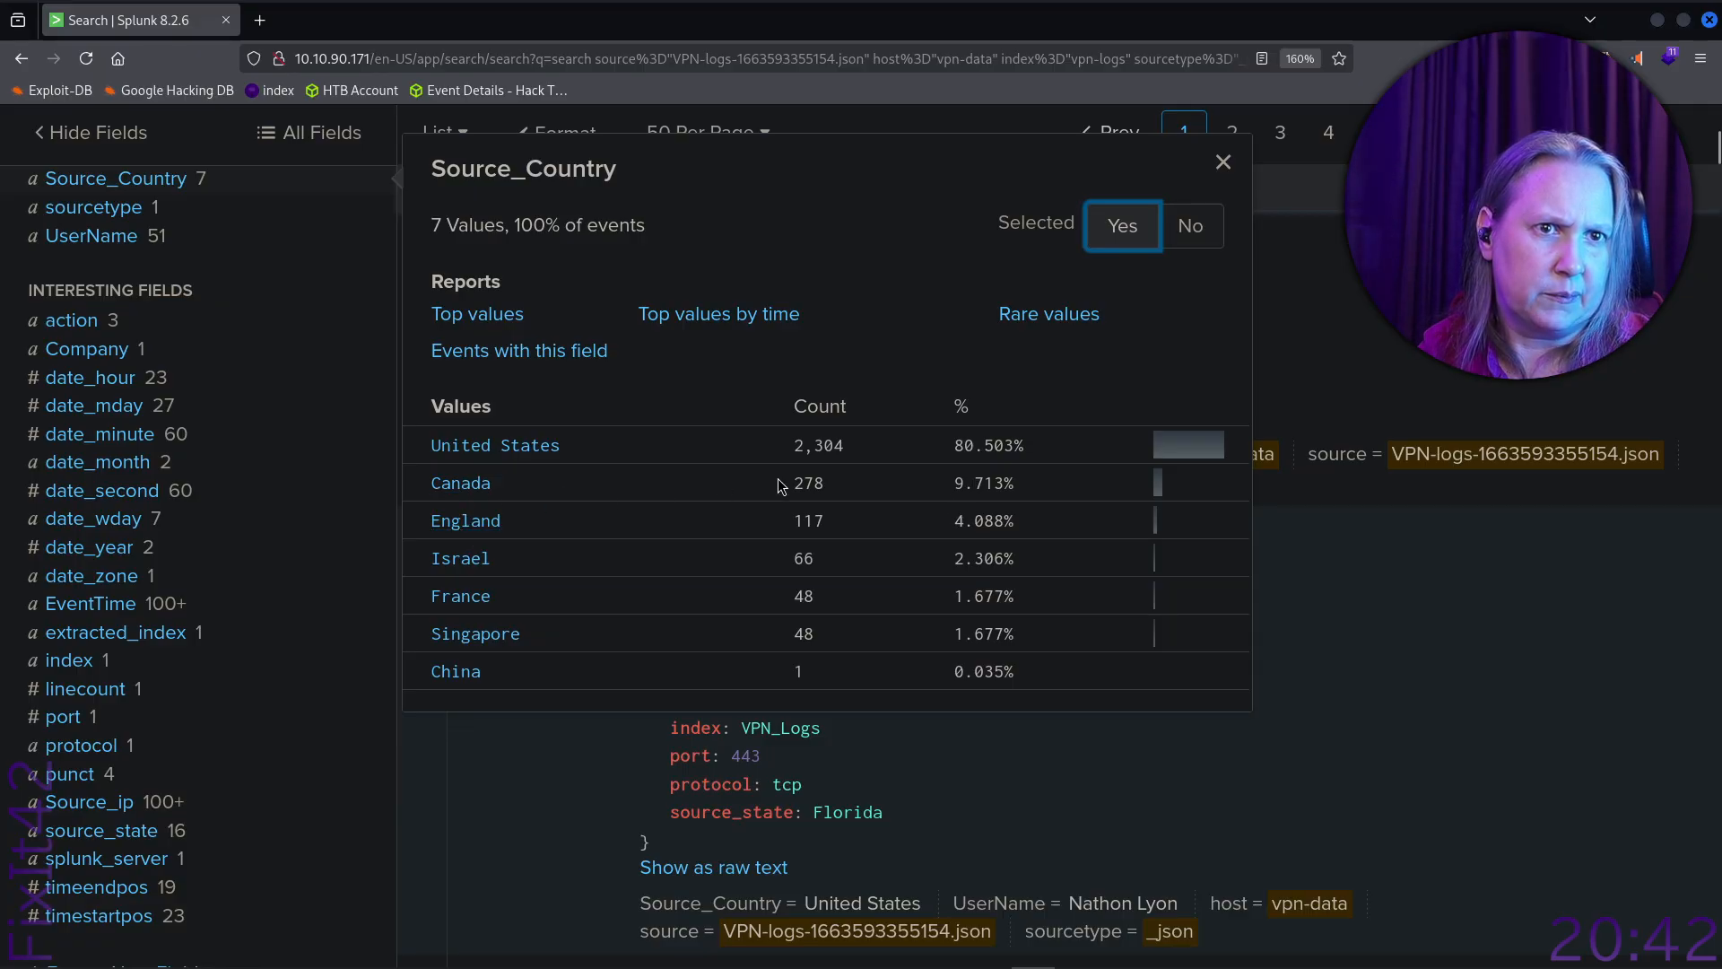
Filter the search to events whose Source_Country is France.
right_click(468, 599)
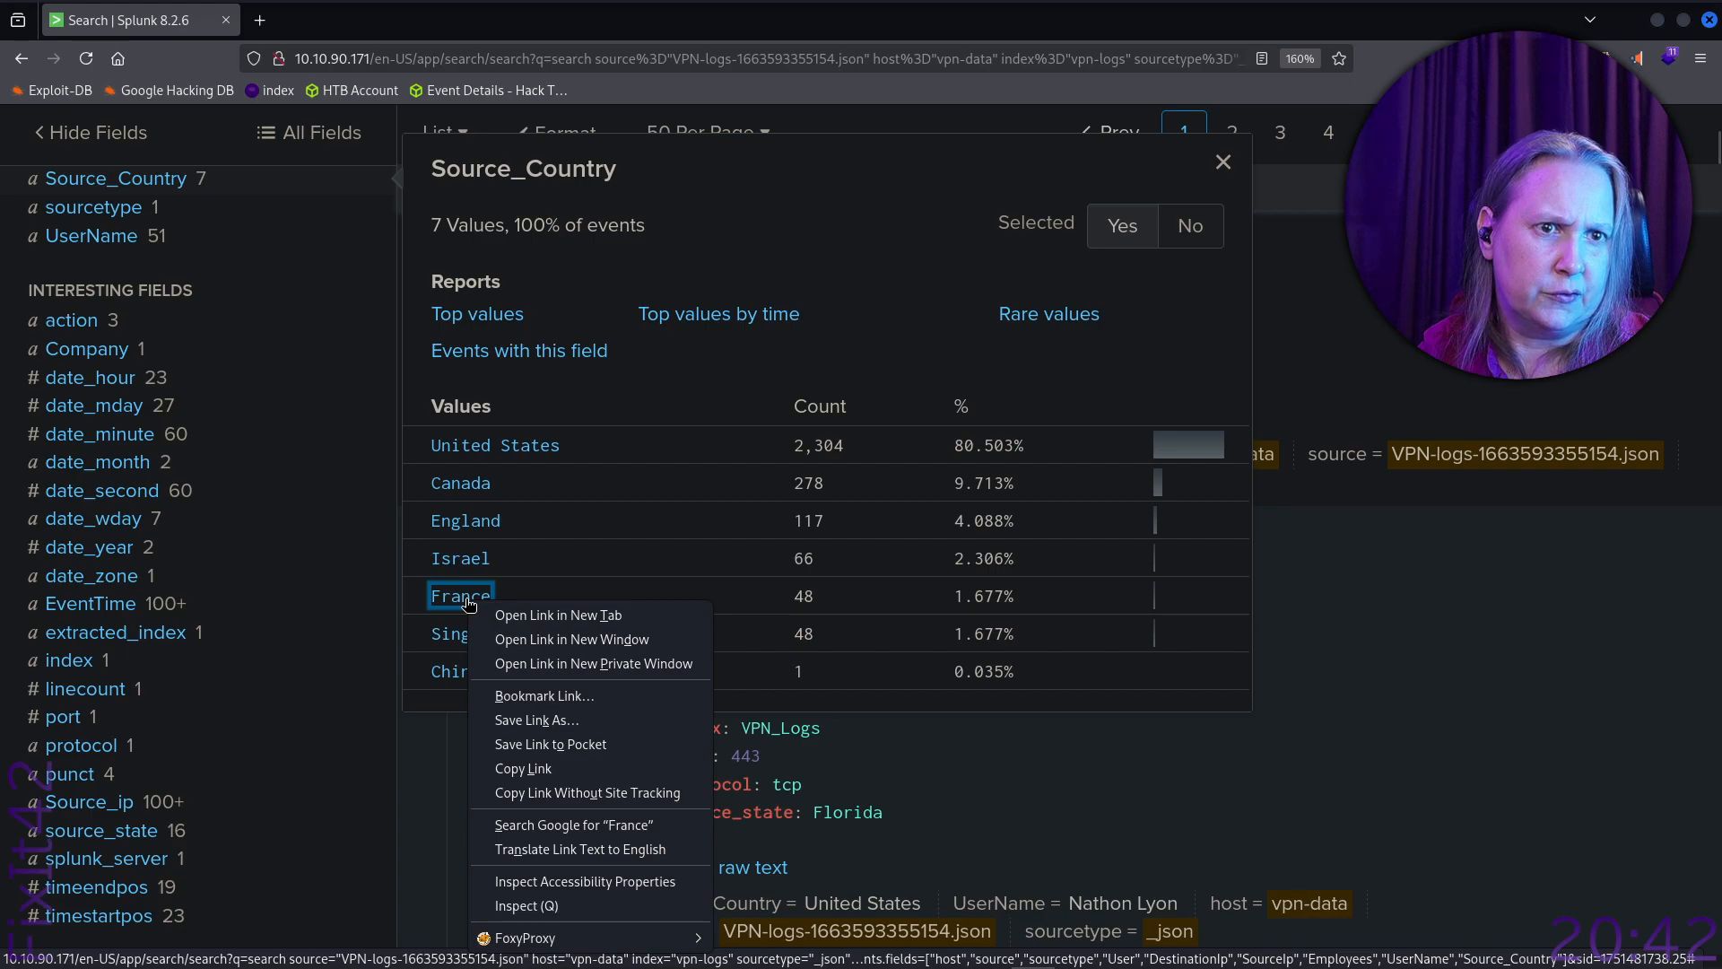
click(731, 601)
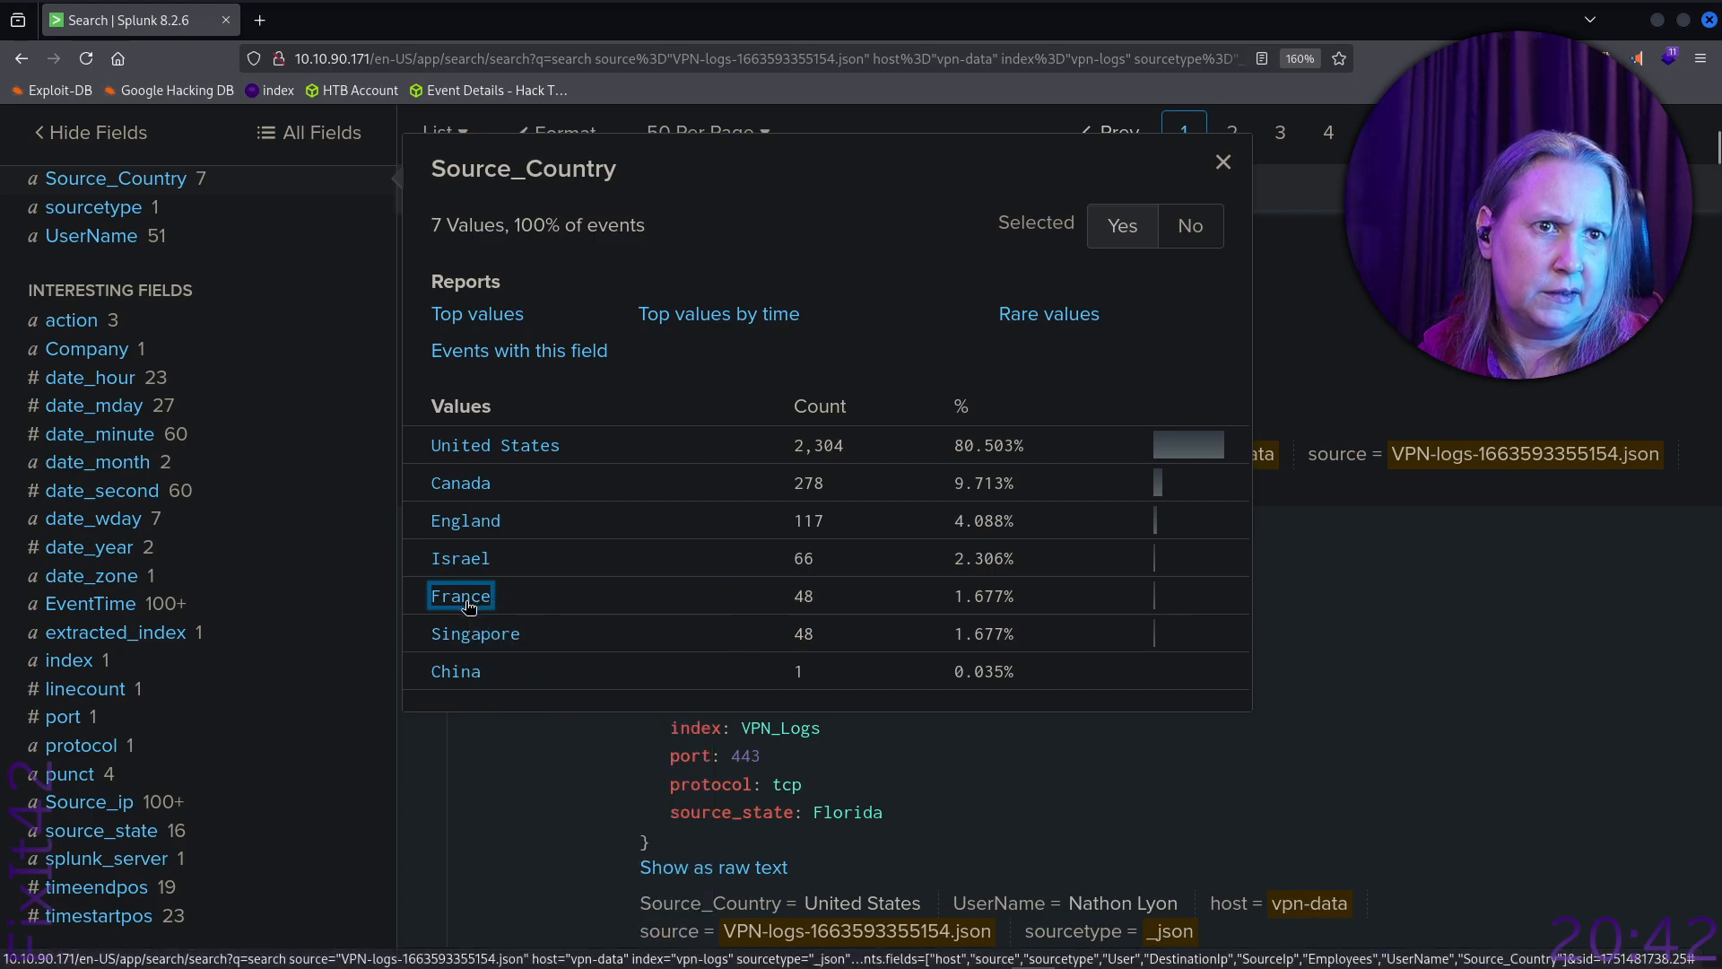
click(465, 597)
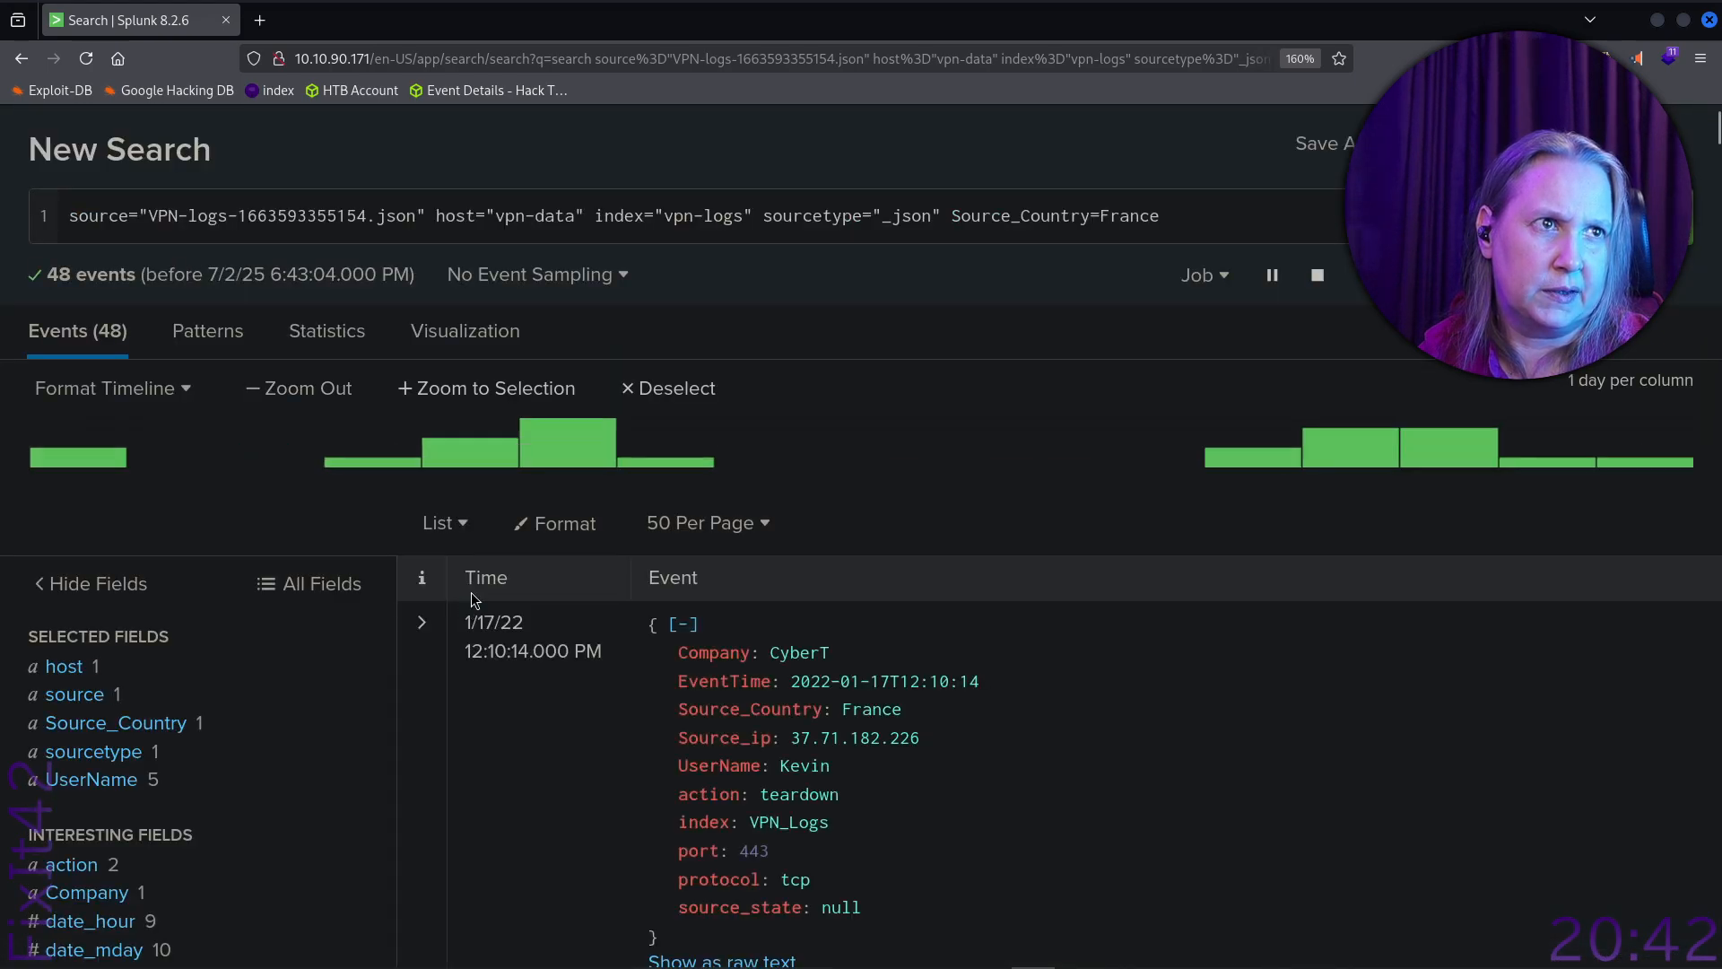
Try to exclude France by changing the Source_Country operator to <> and running the search.
click(1100, 217)
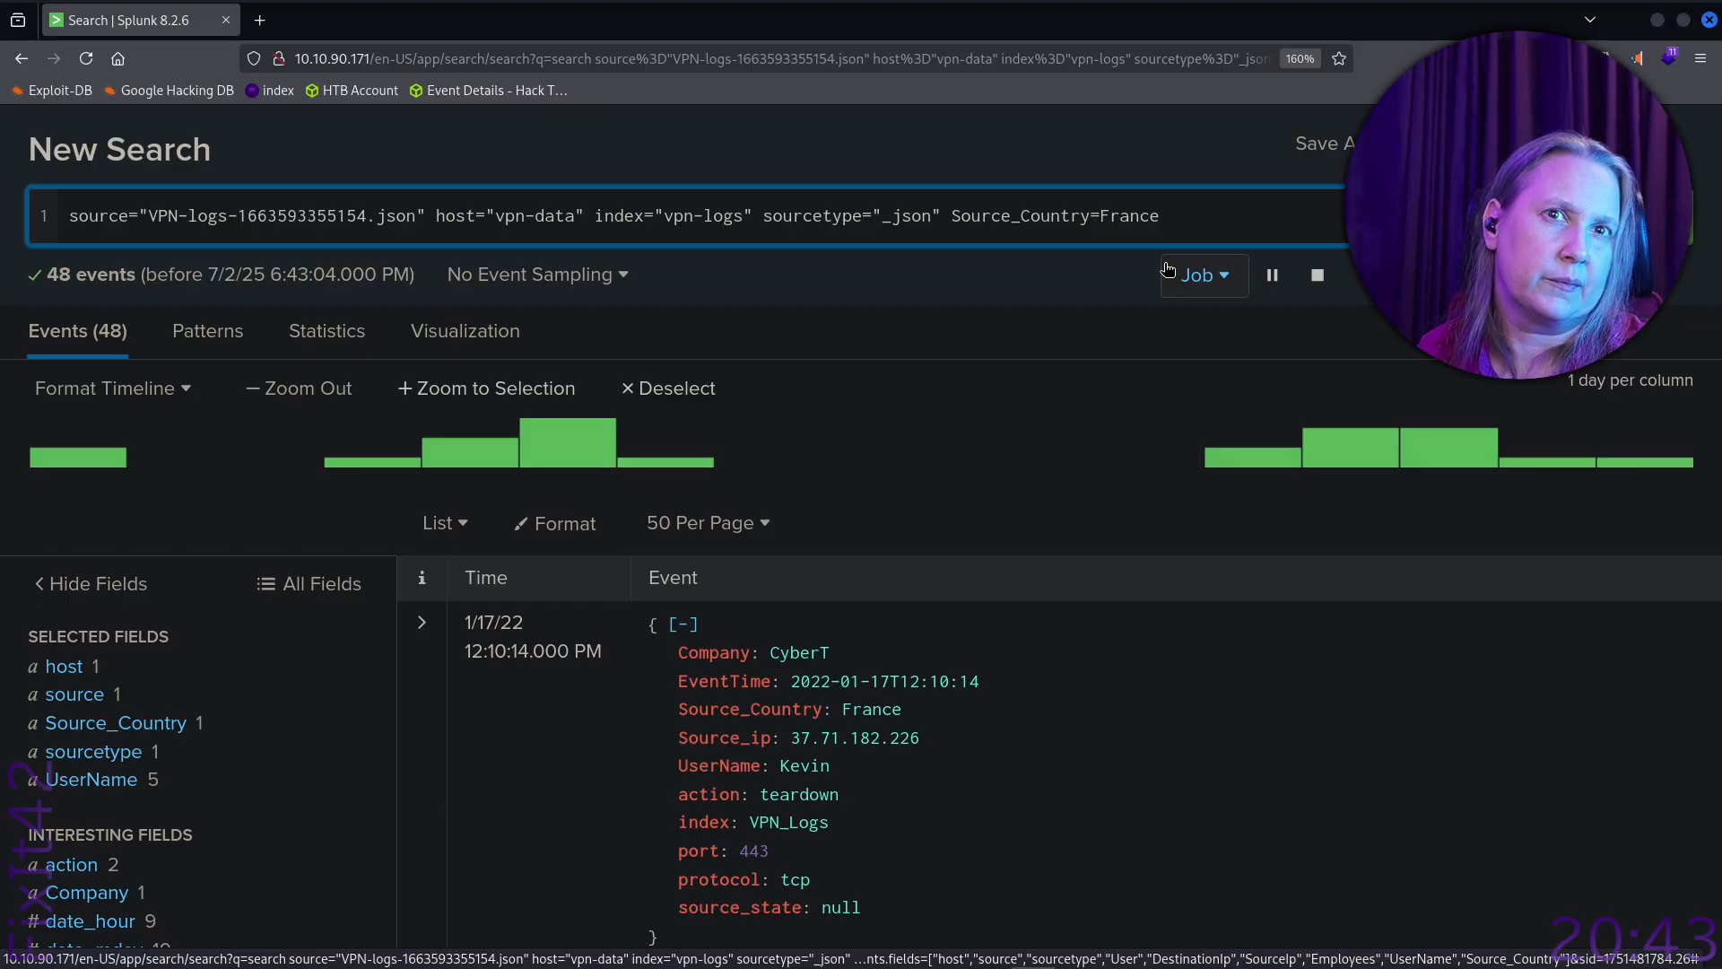
key(Left)
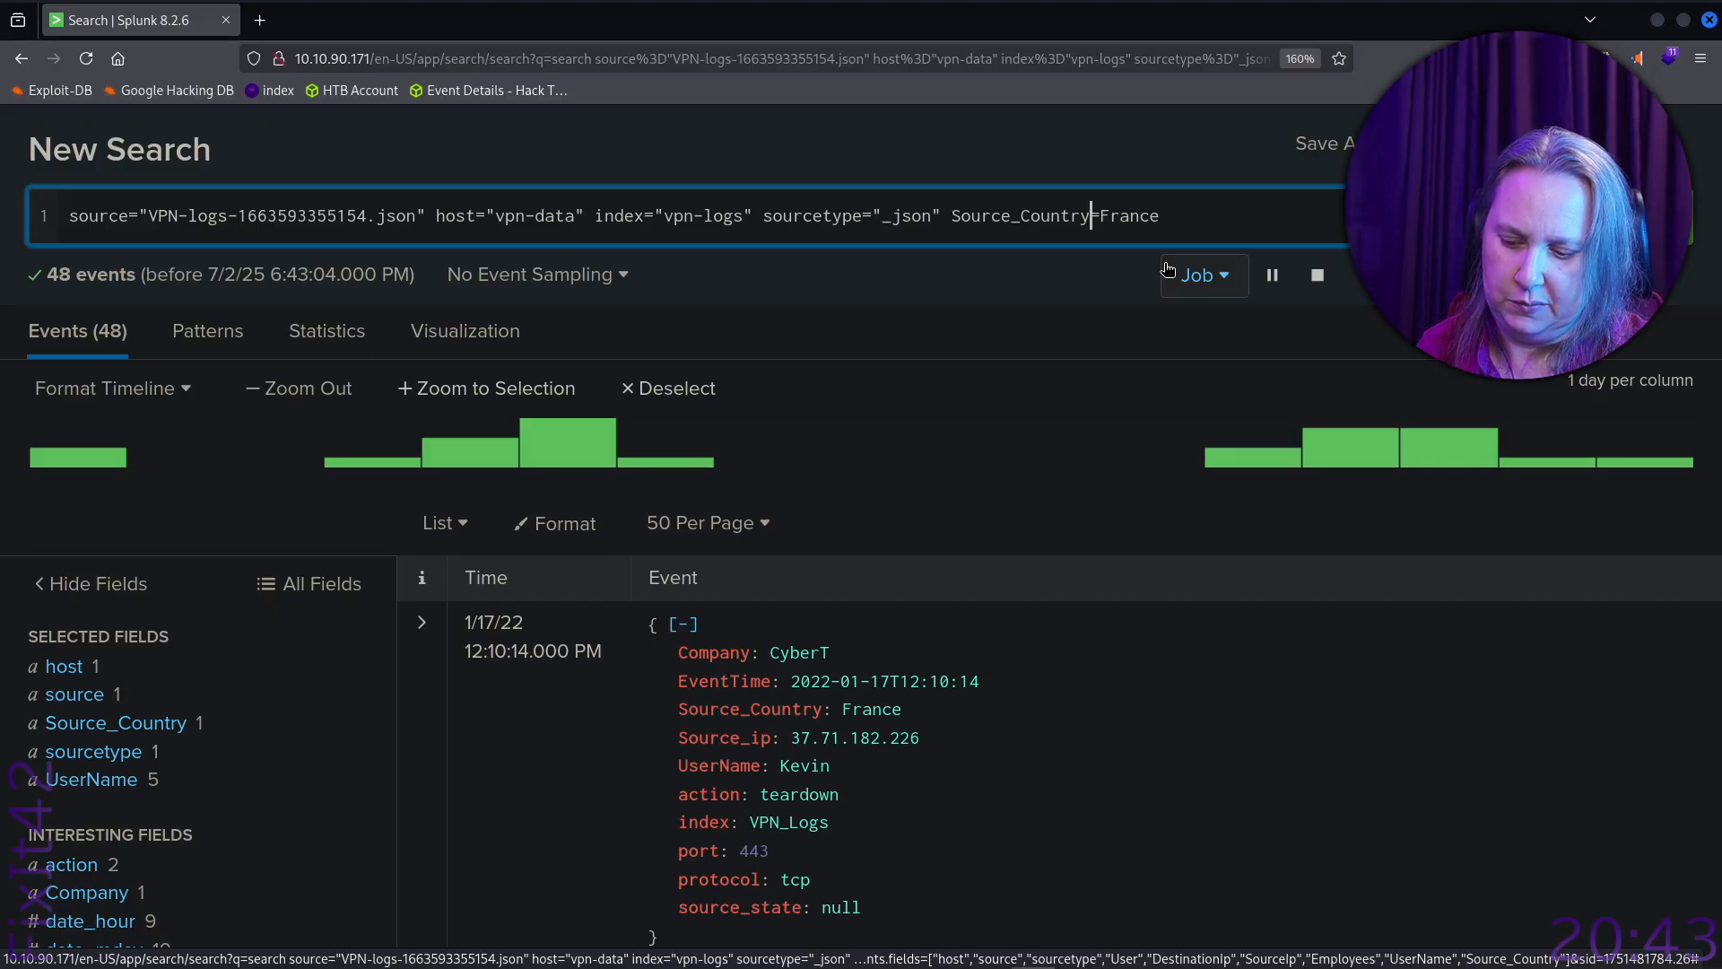
text(<>)
key(Delete)
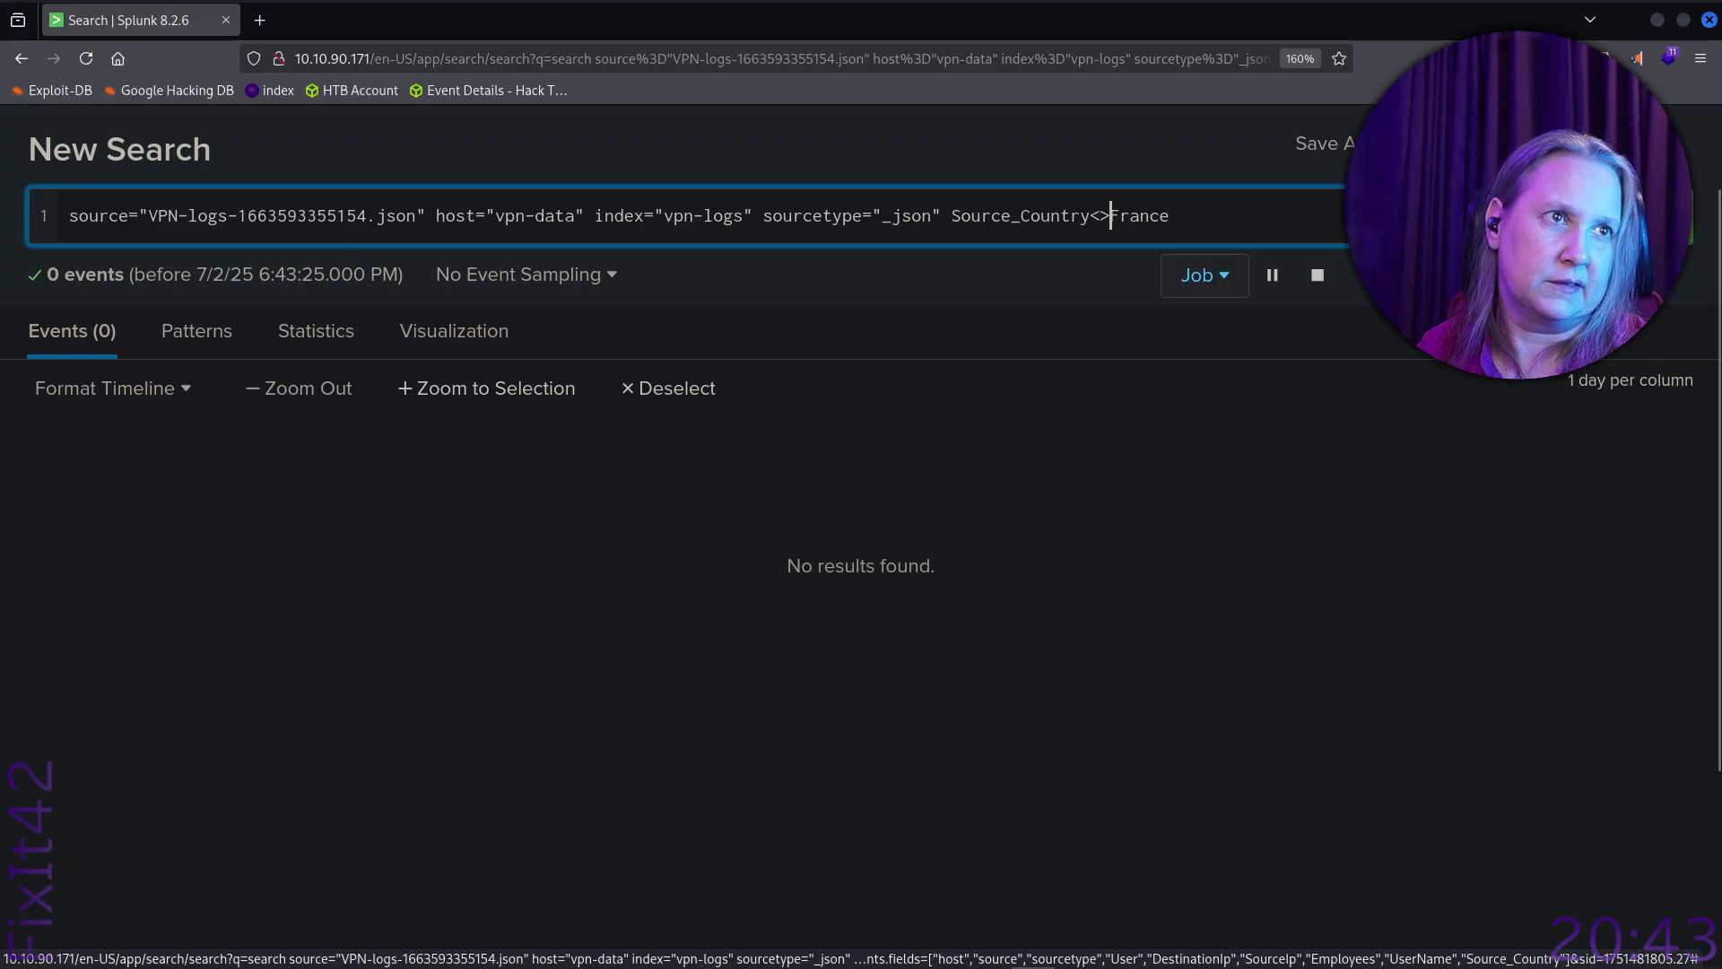
Replace the <> operator with != so the query reads Source_Country!=France, and run the search.
key(Left)
key(Left)
key(Delete)
key(Delete)
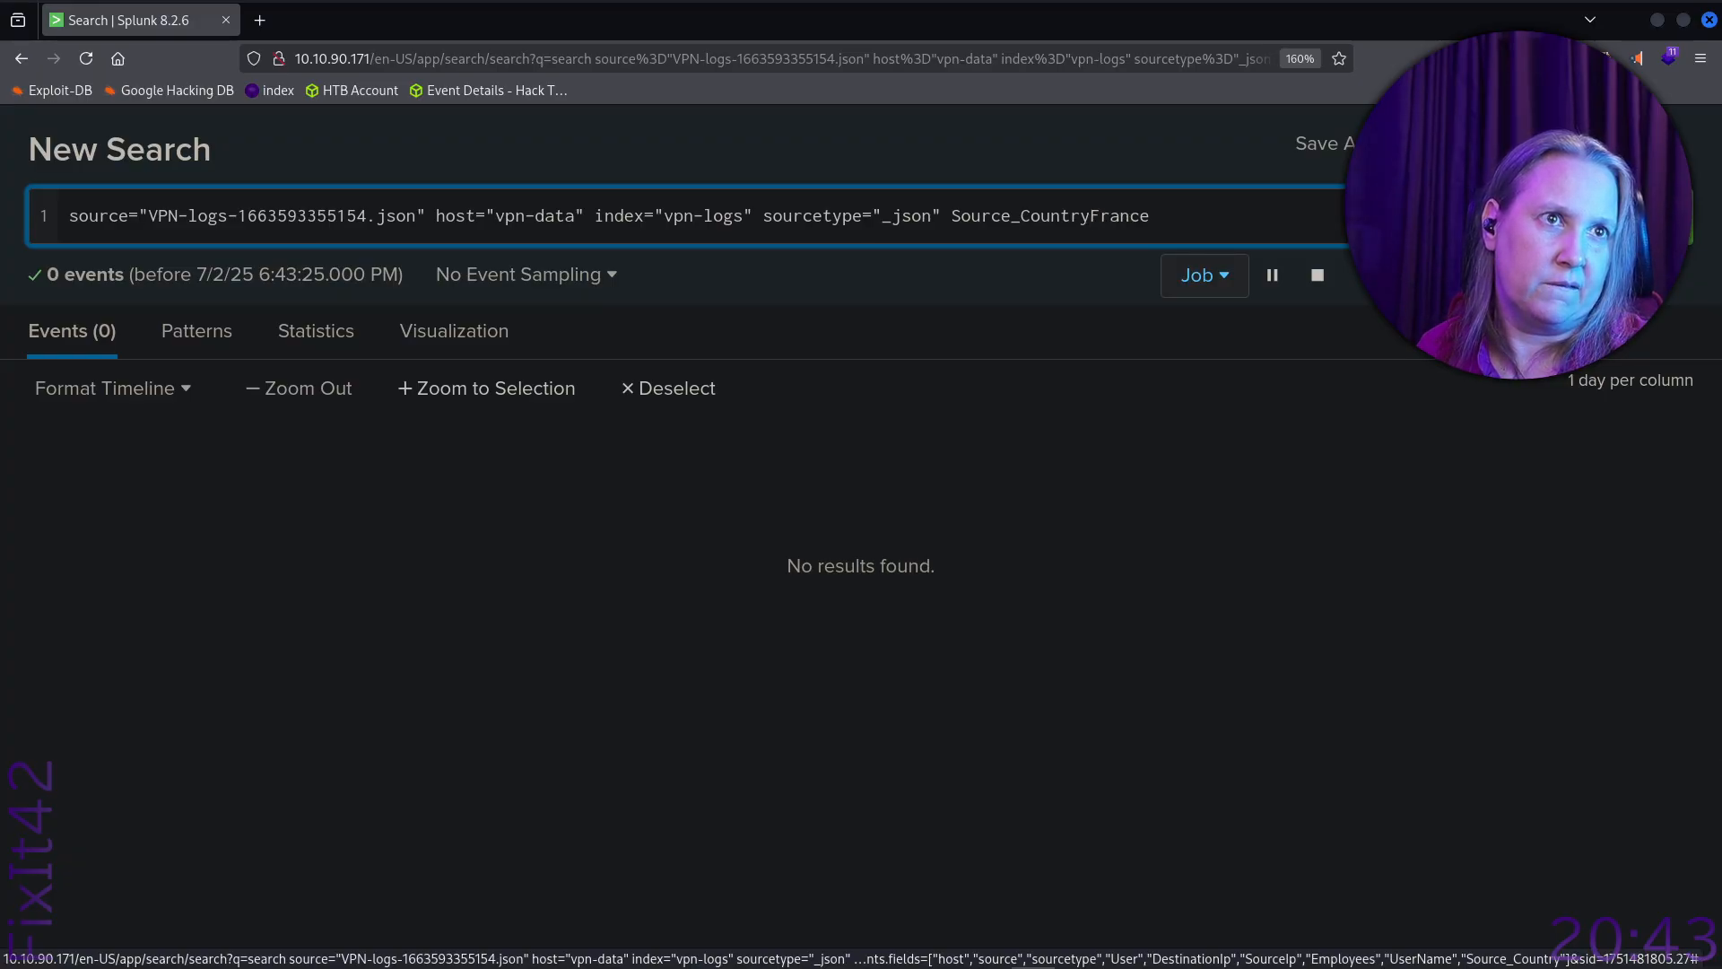
text(!=)
key(Return)
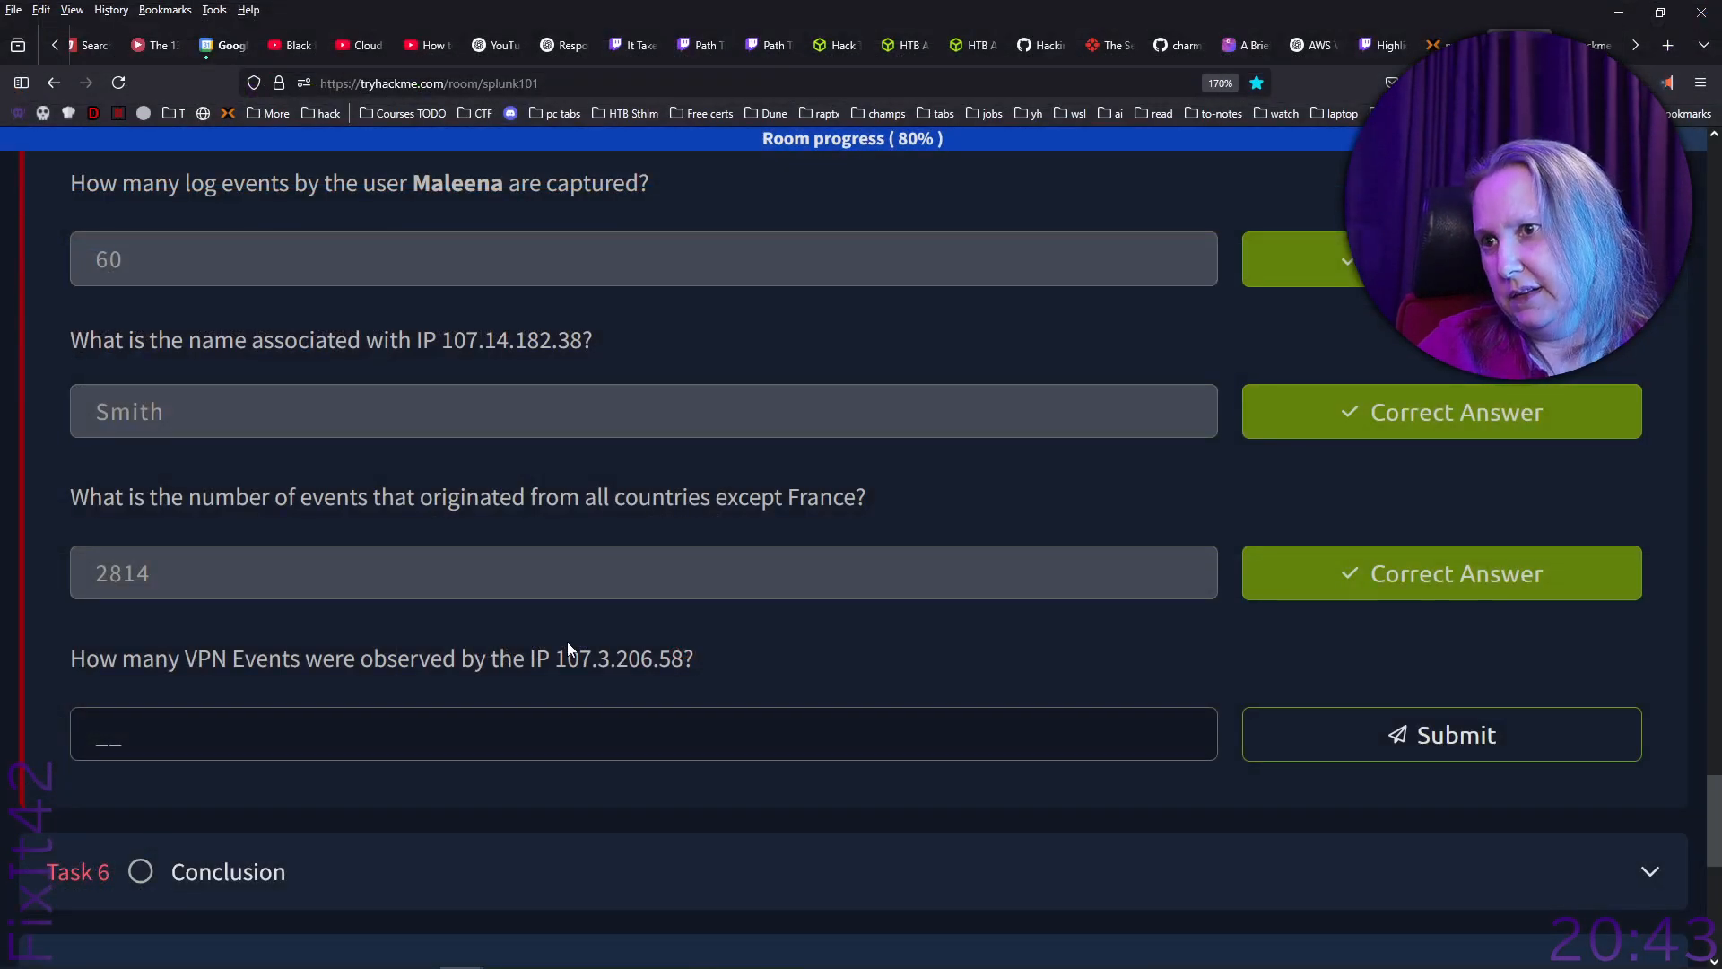
Copy the IP address 107.3.206.58 from the last Task 5 question in the TryHackMe room.
drag(591, 658, 659, 658)
key(ctrl+c)
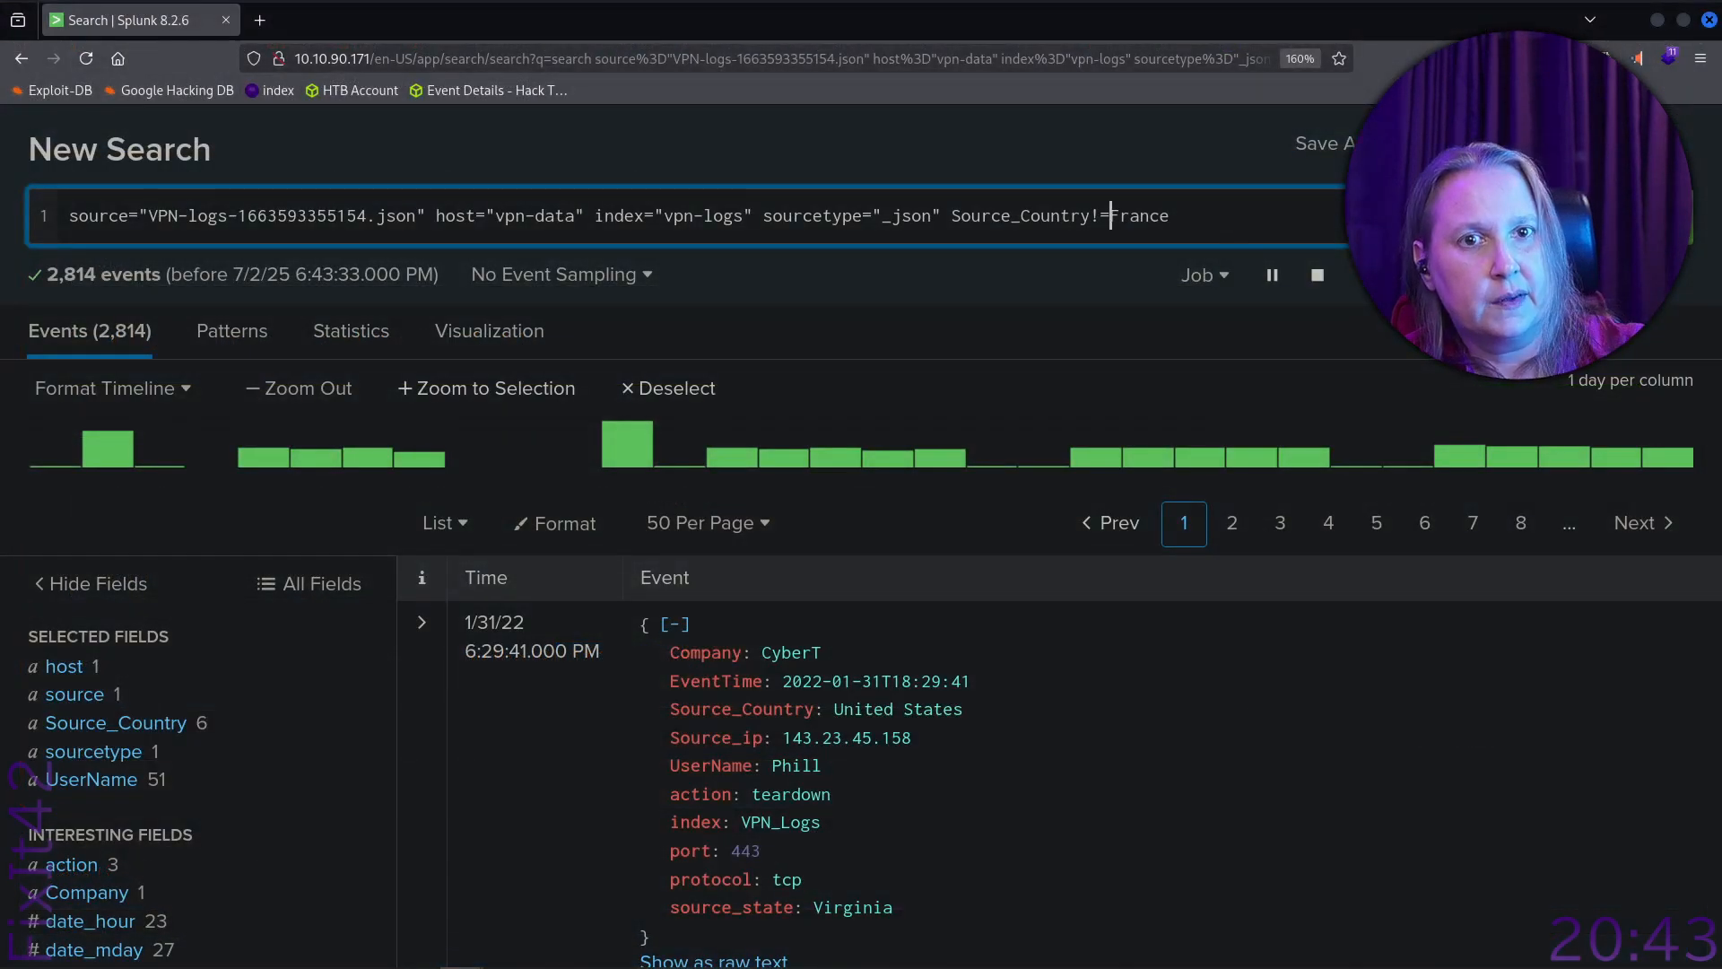
Remove the Source_Country!=France filter from the query and look through the available fields for the source IP.
drag(1171, 216, 944, 222)
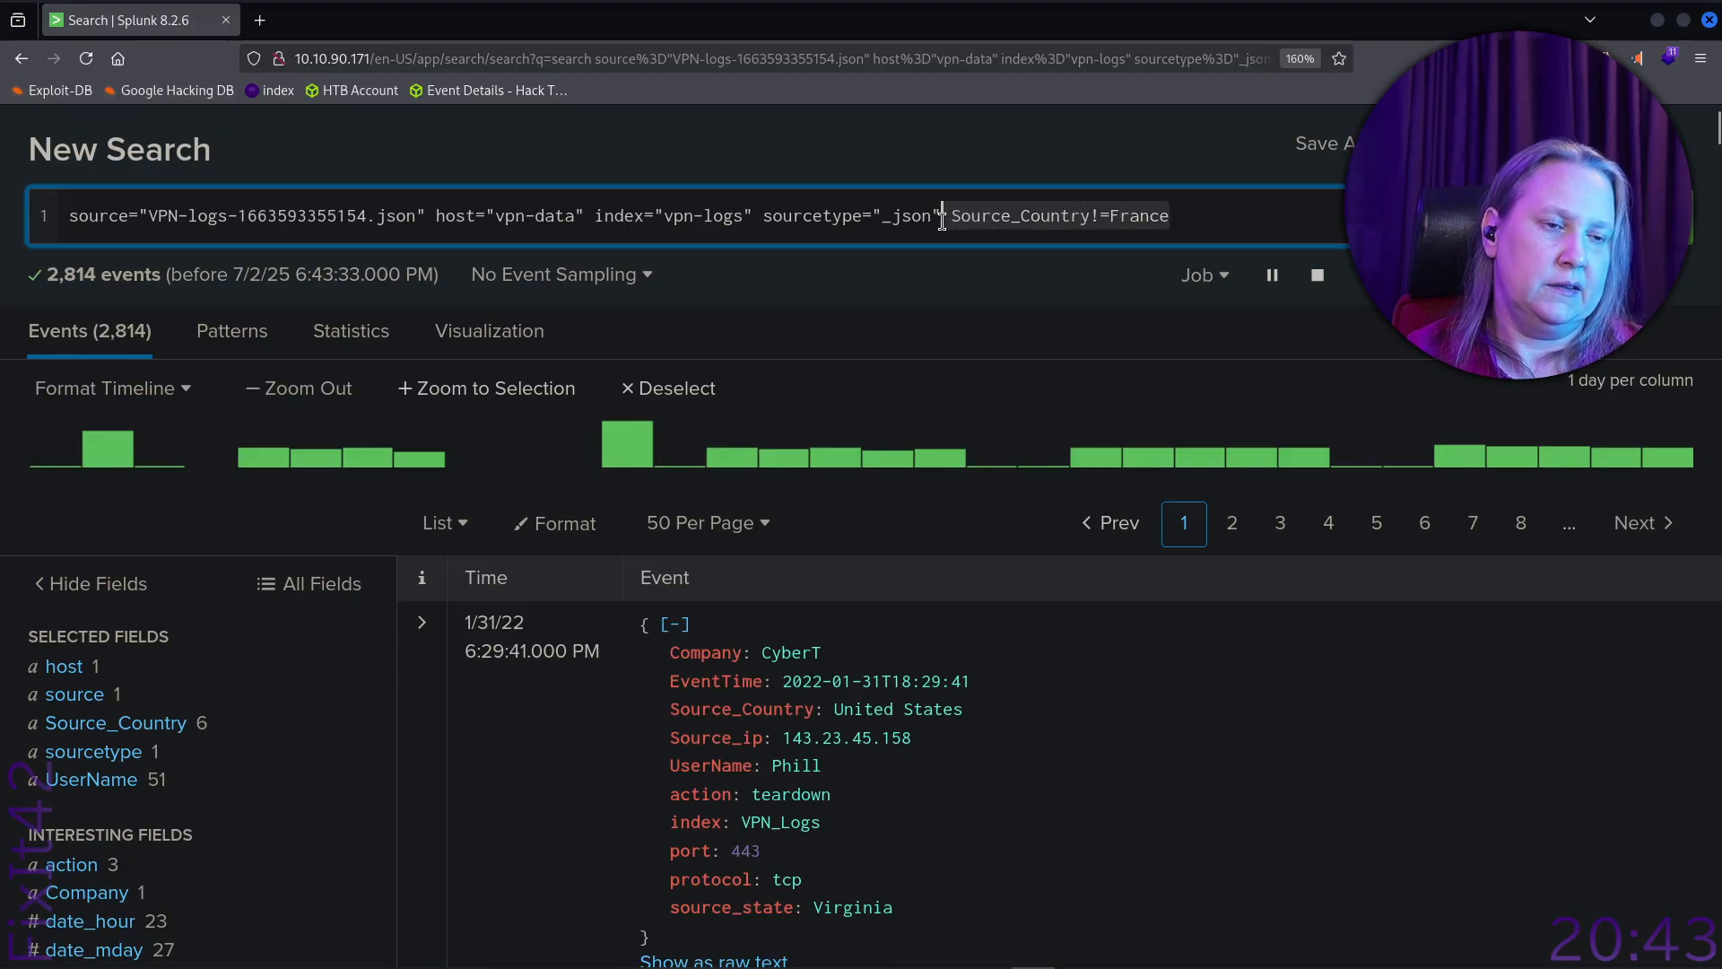
key(BackSpace)
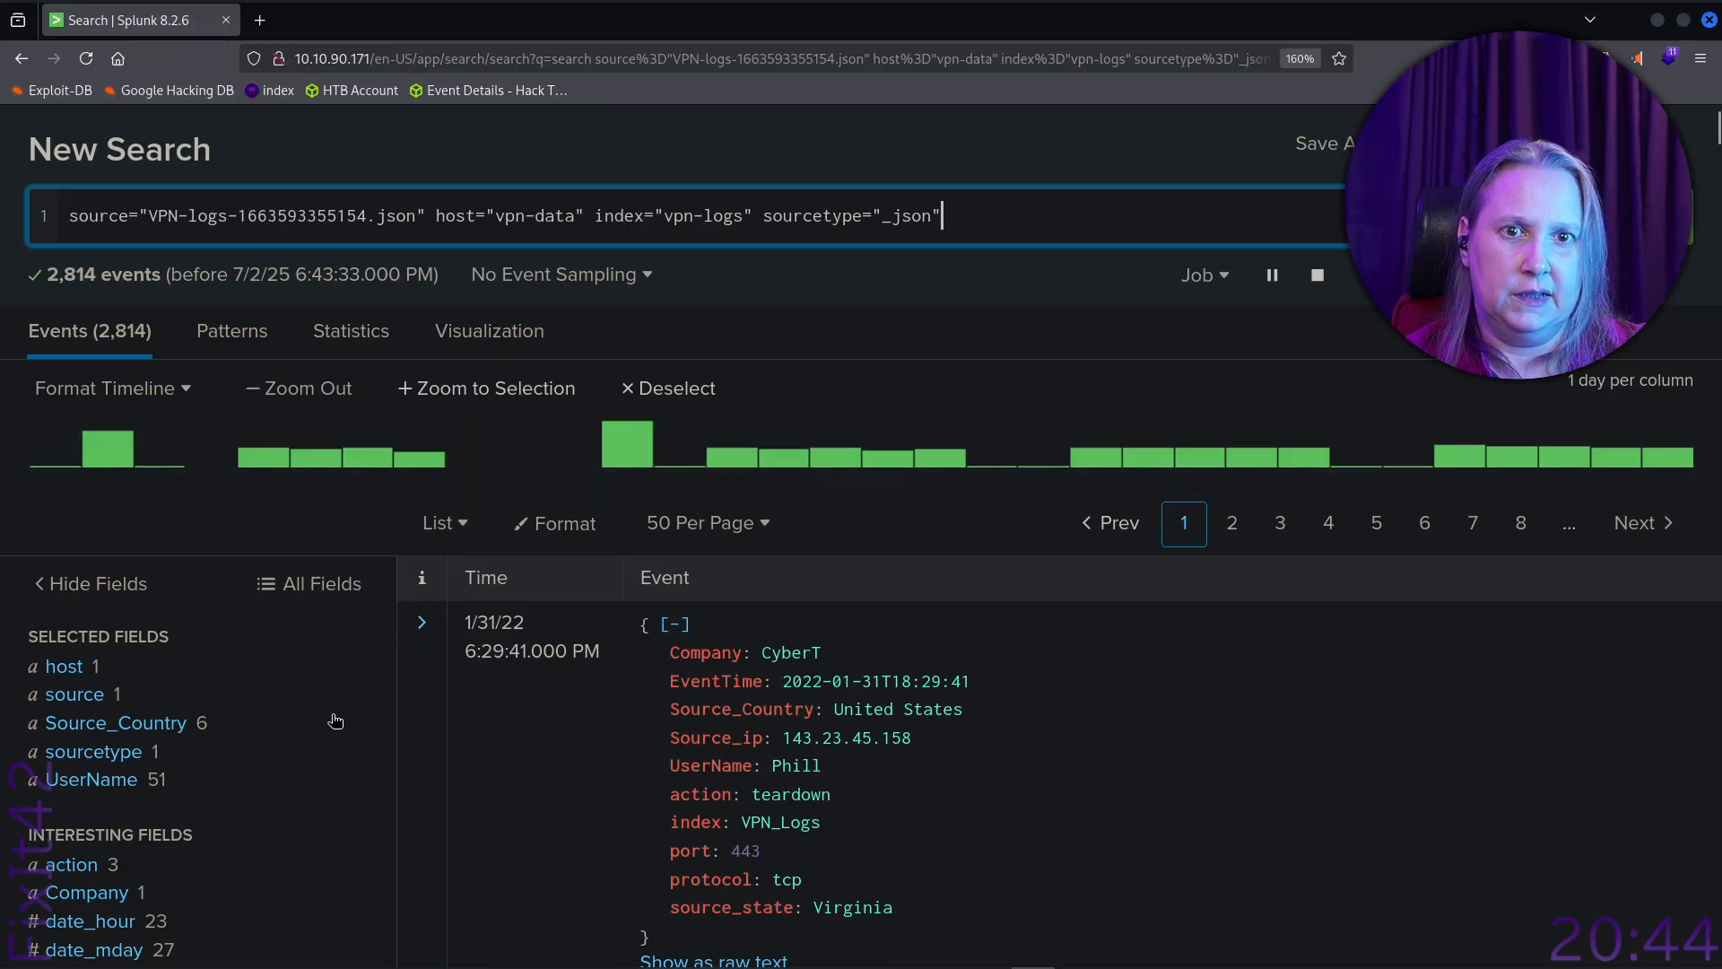
scroll(349, 698, down, 6)
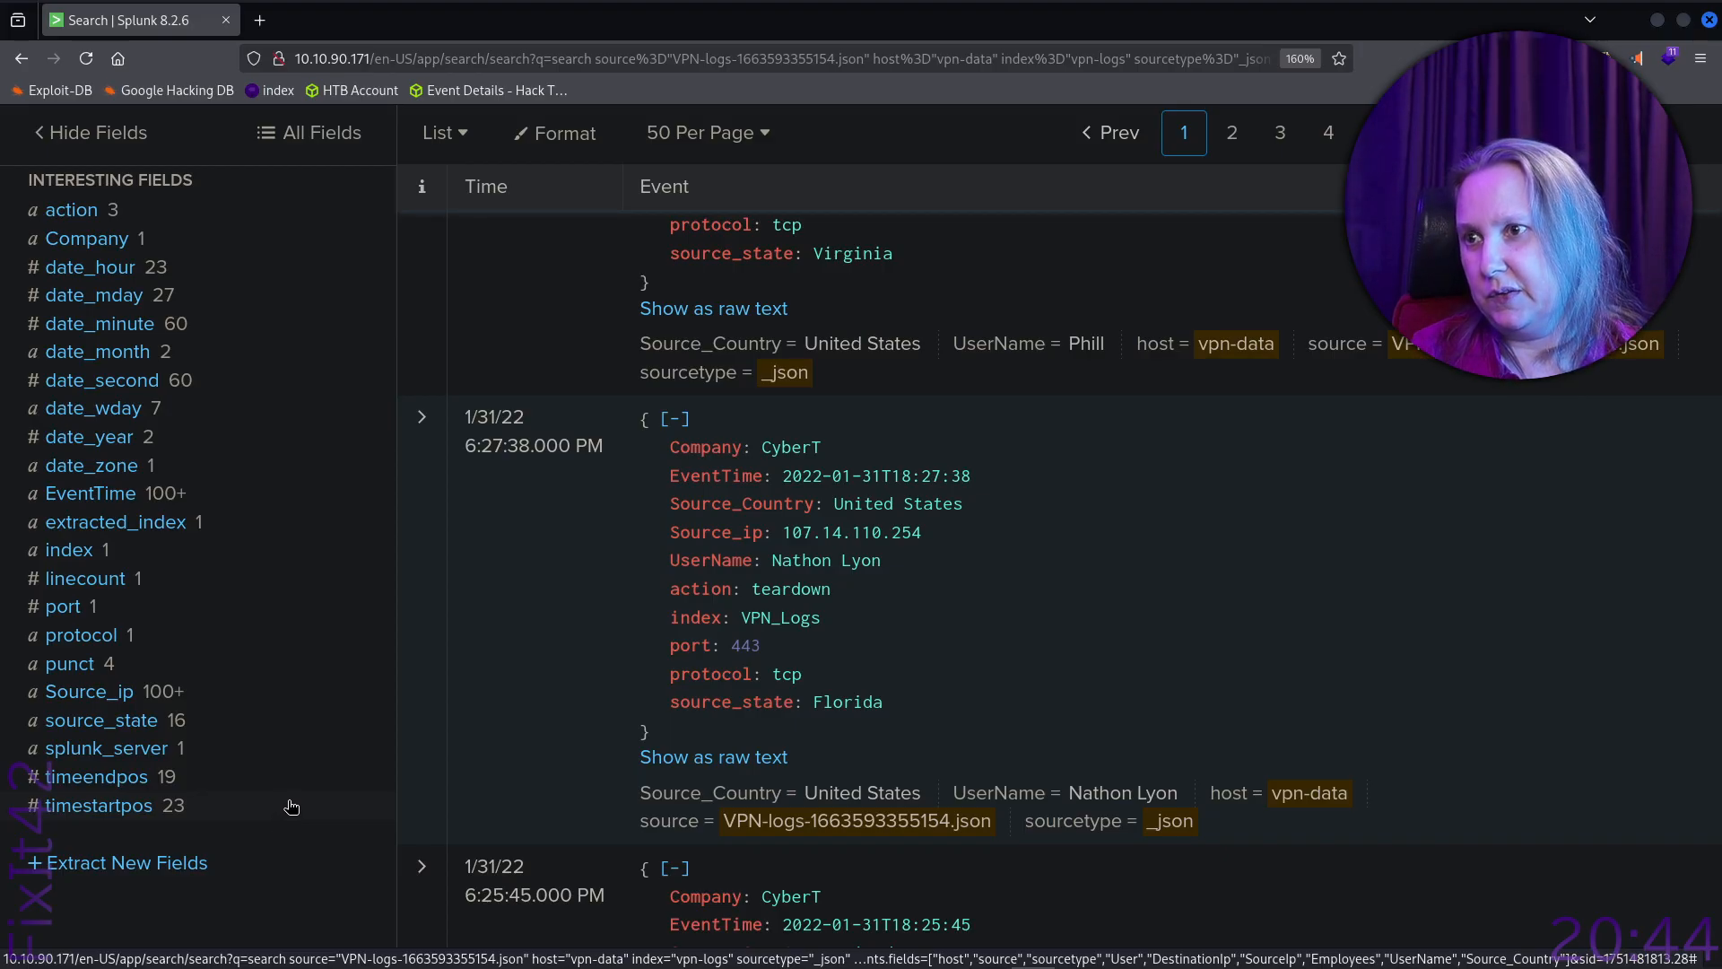
scroll(292, 806, up, 10)
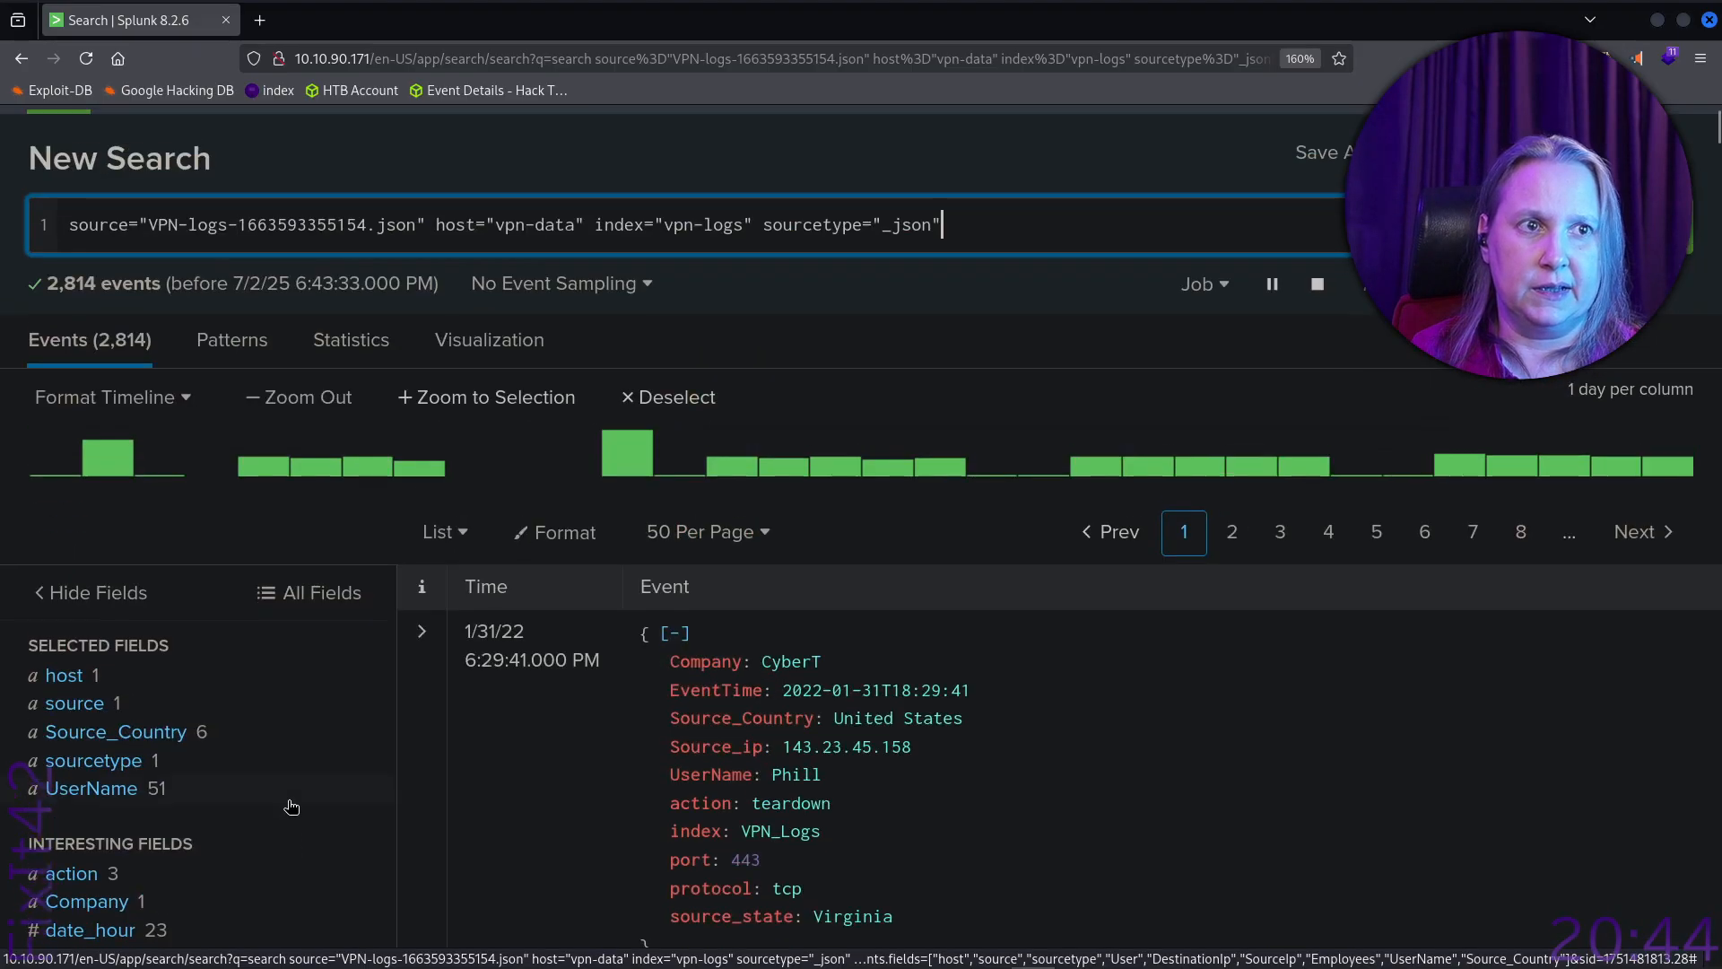
Go back through the previous searches to the one filtered by Source_ip="107.14.182.38".
right_click(27, 61)
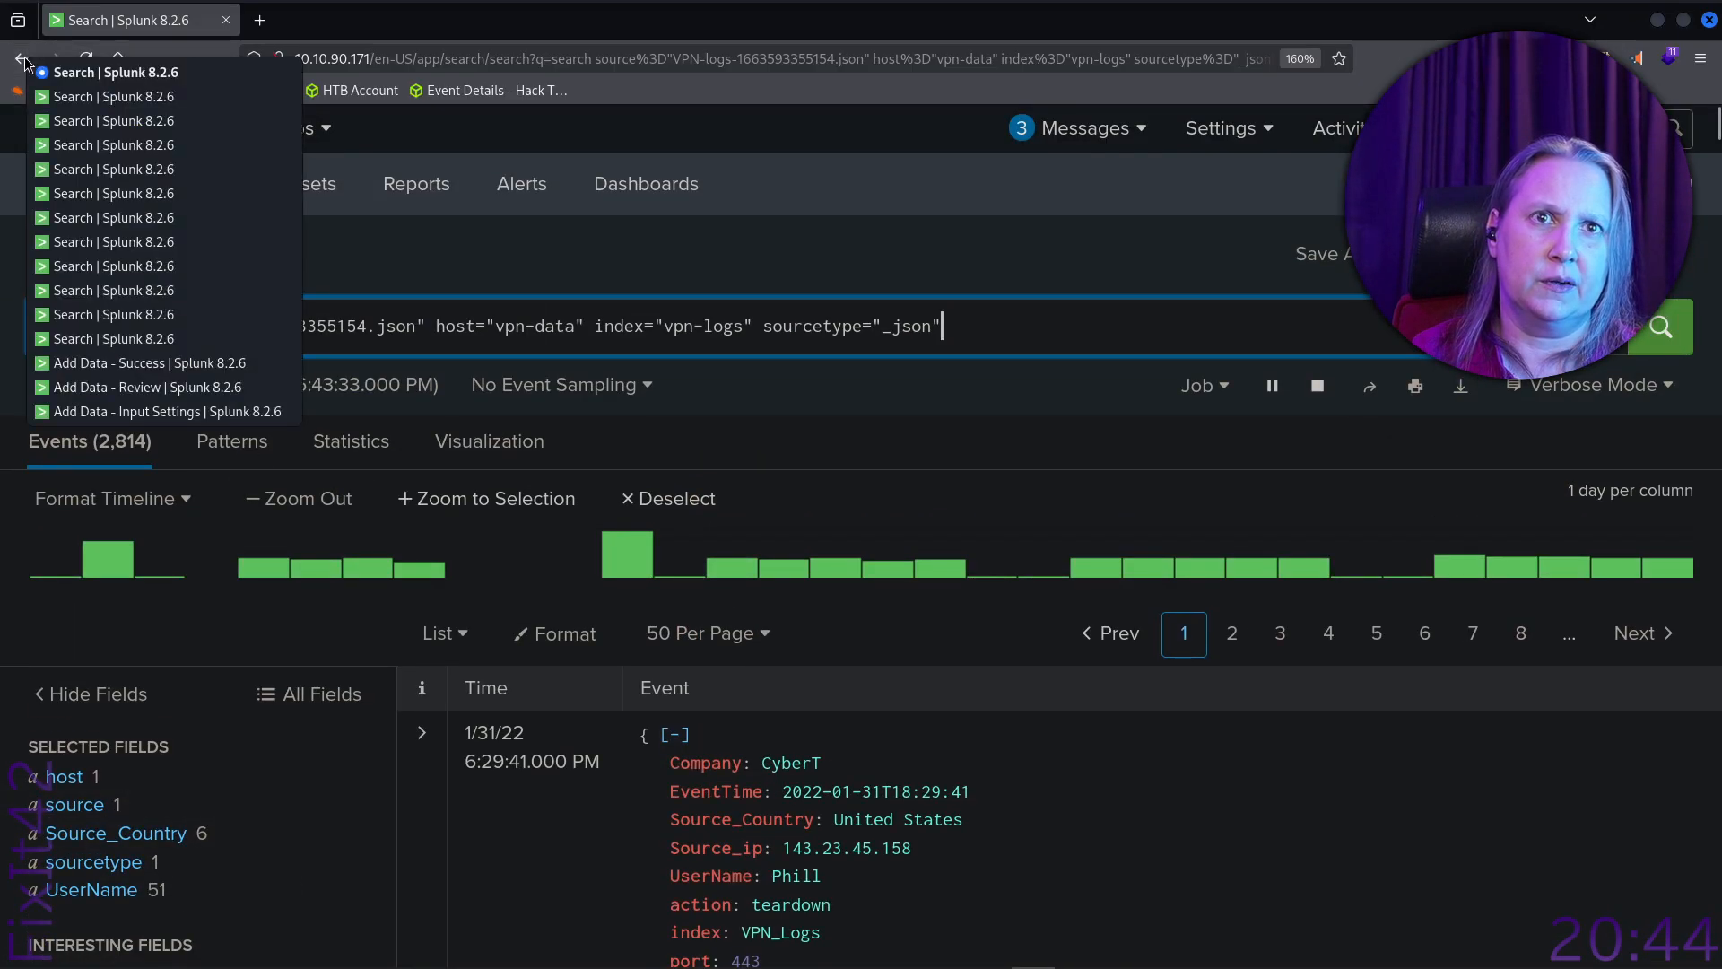
key(Escape)
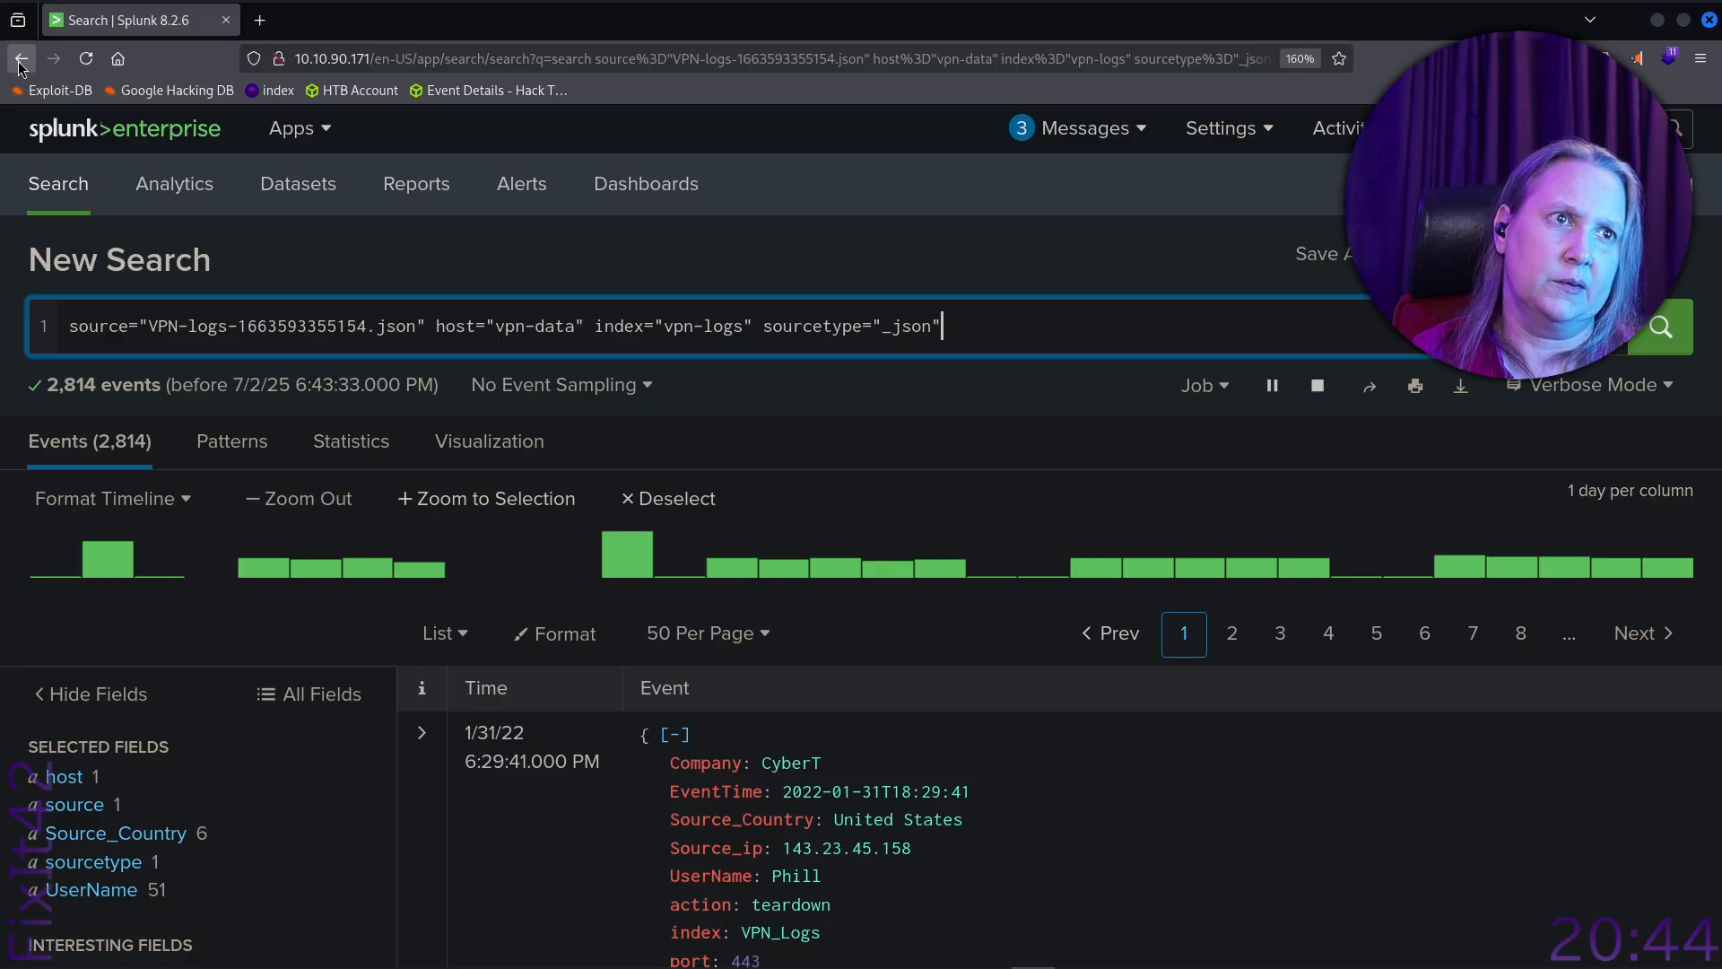
click(19, 61)
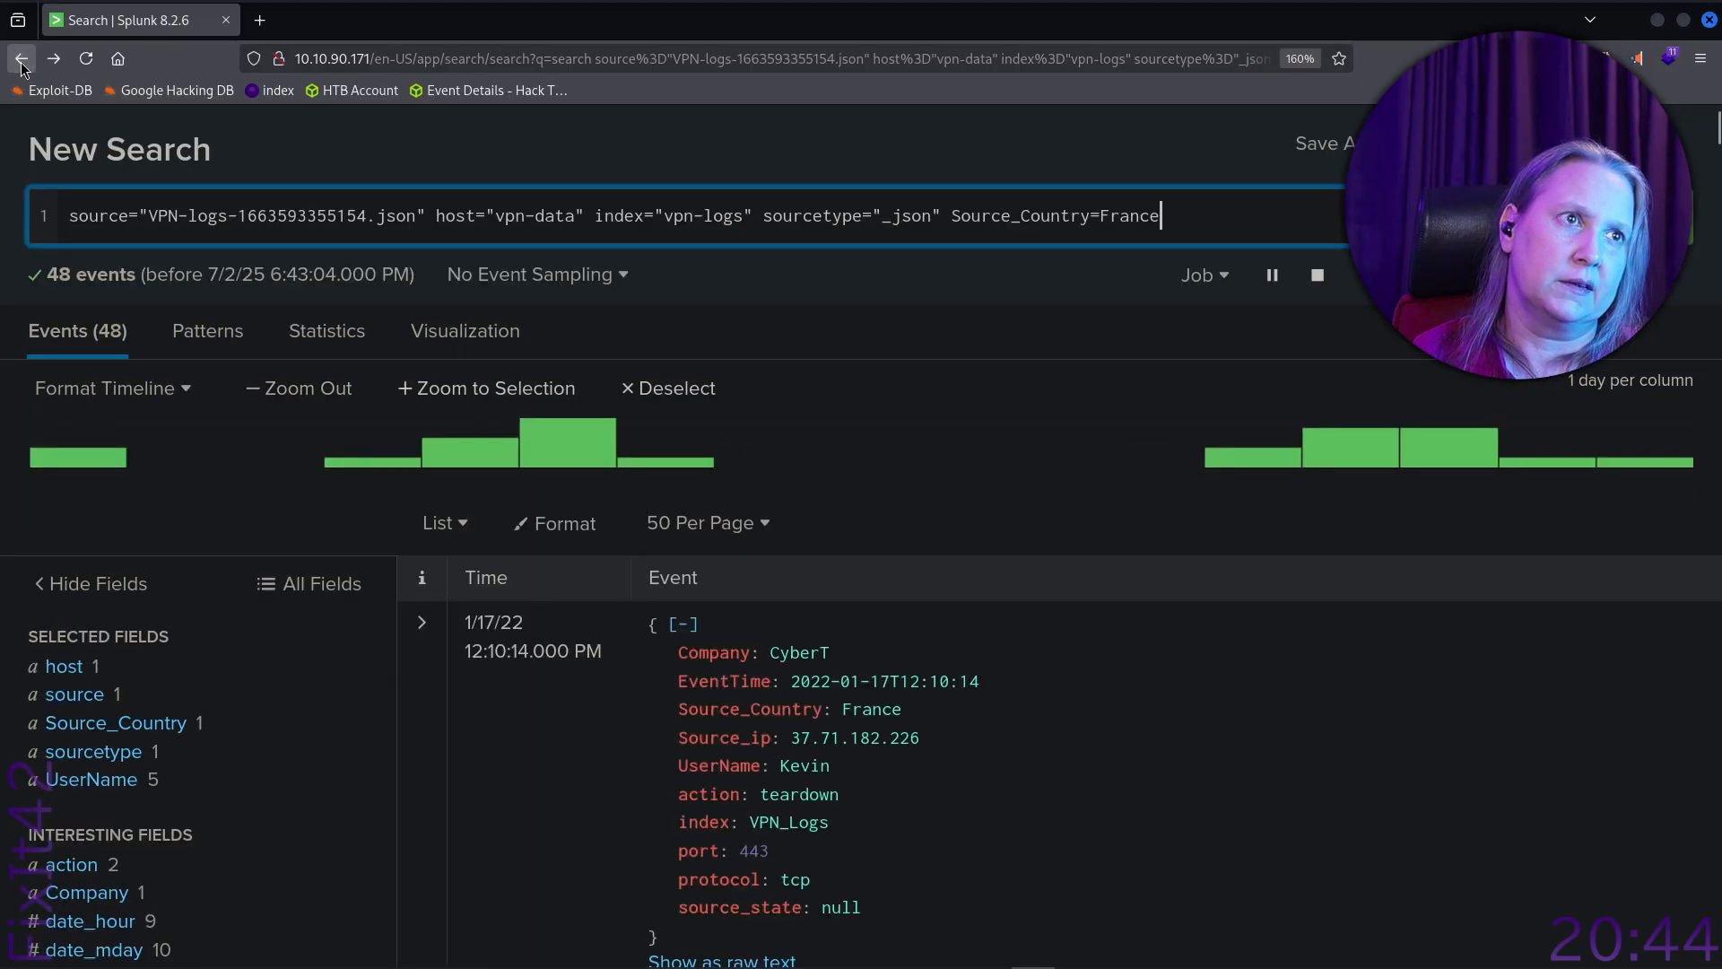
click(20, 61)
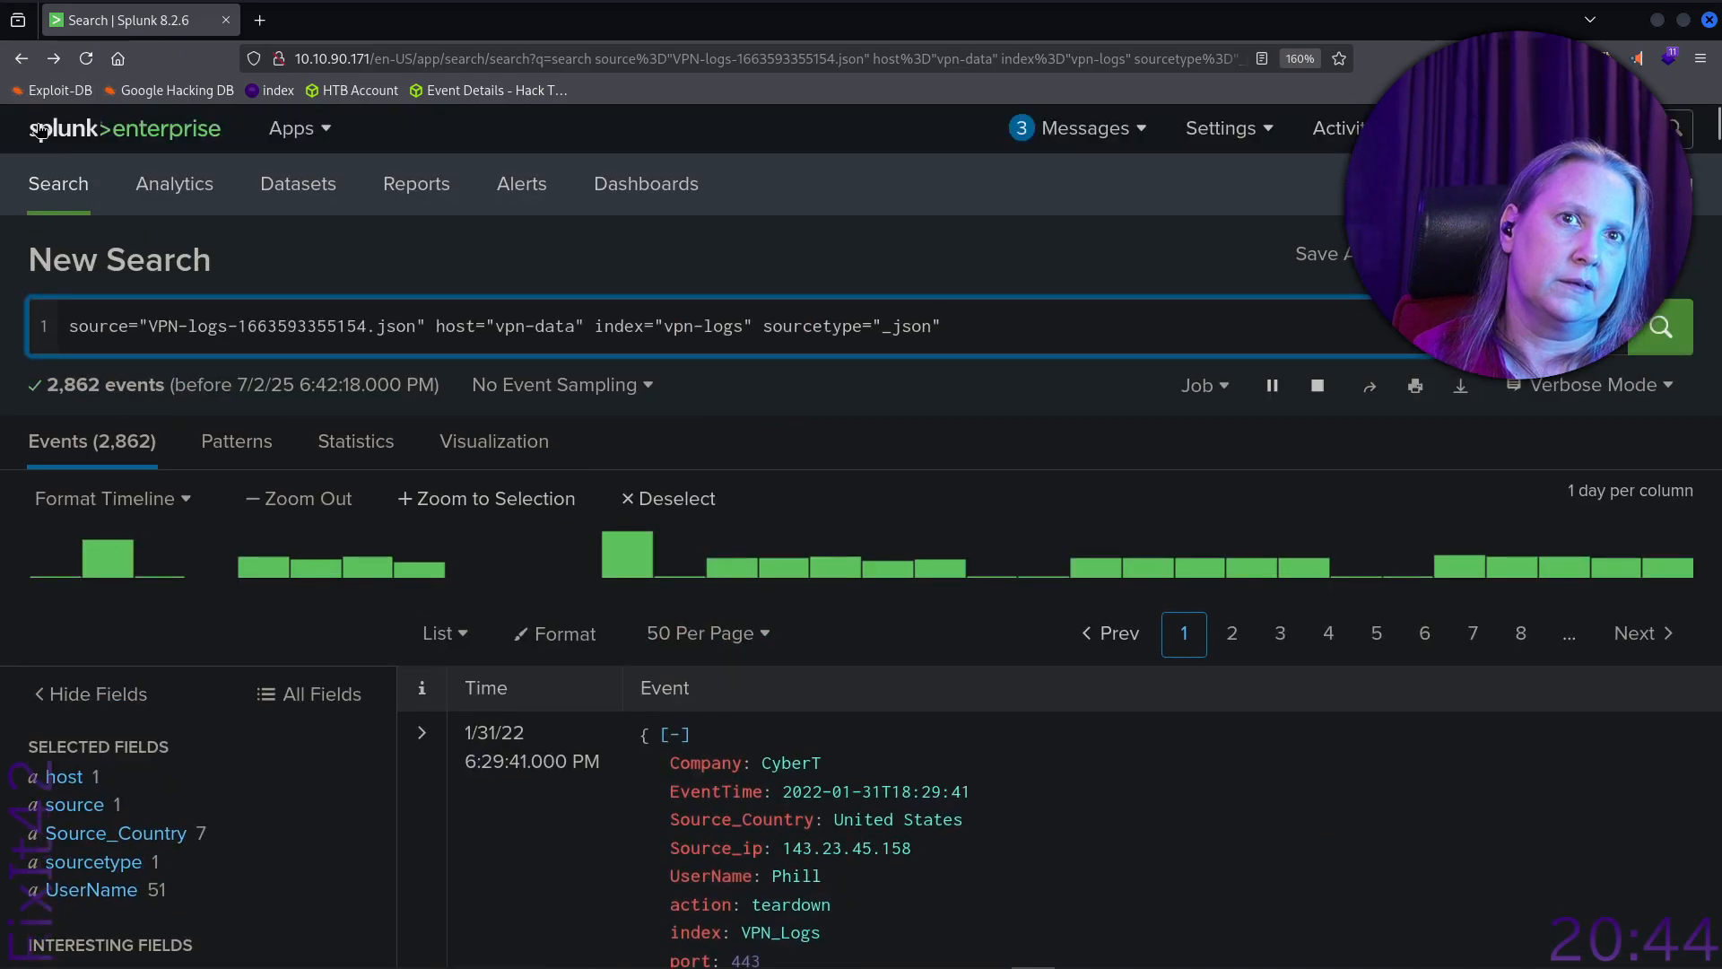
click(20, 58)
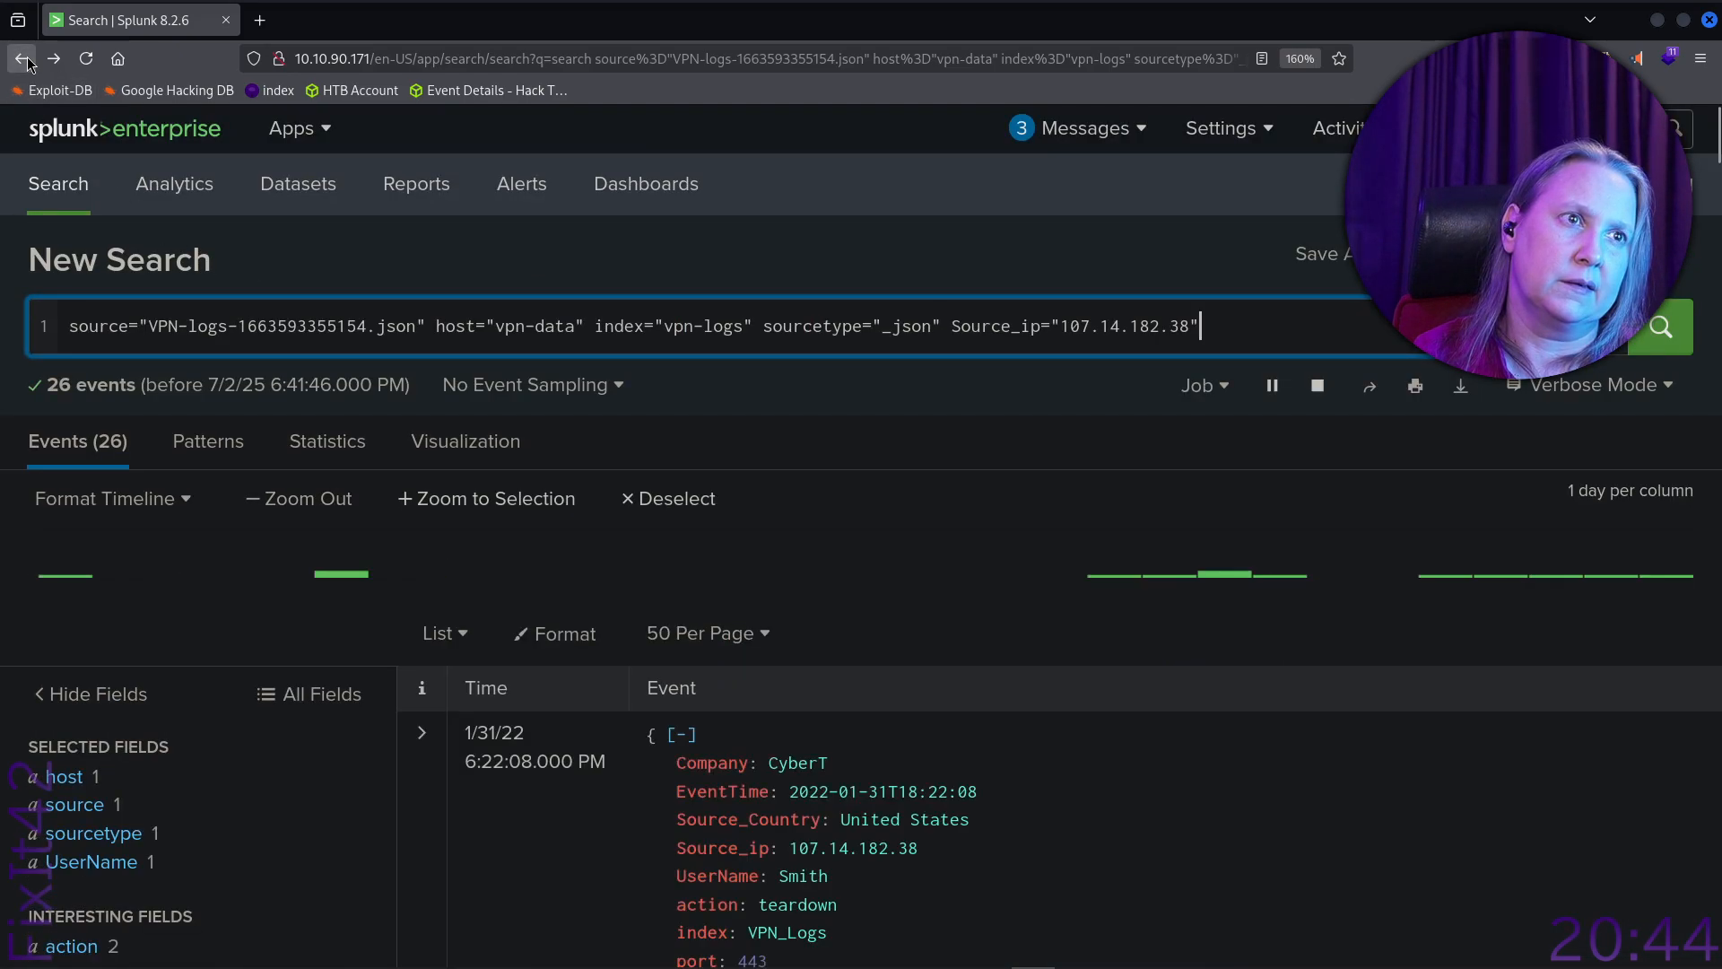
Replace the Source_ip value in the query with the copied address 107.3.206.58 and run the search.
click(1192, 327)
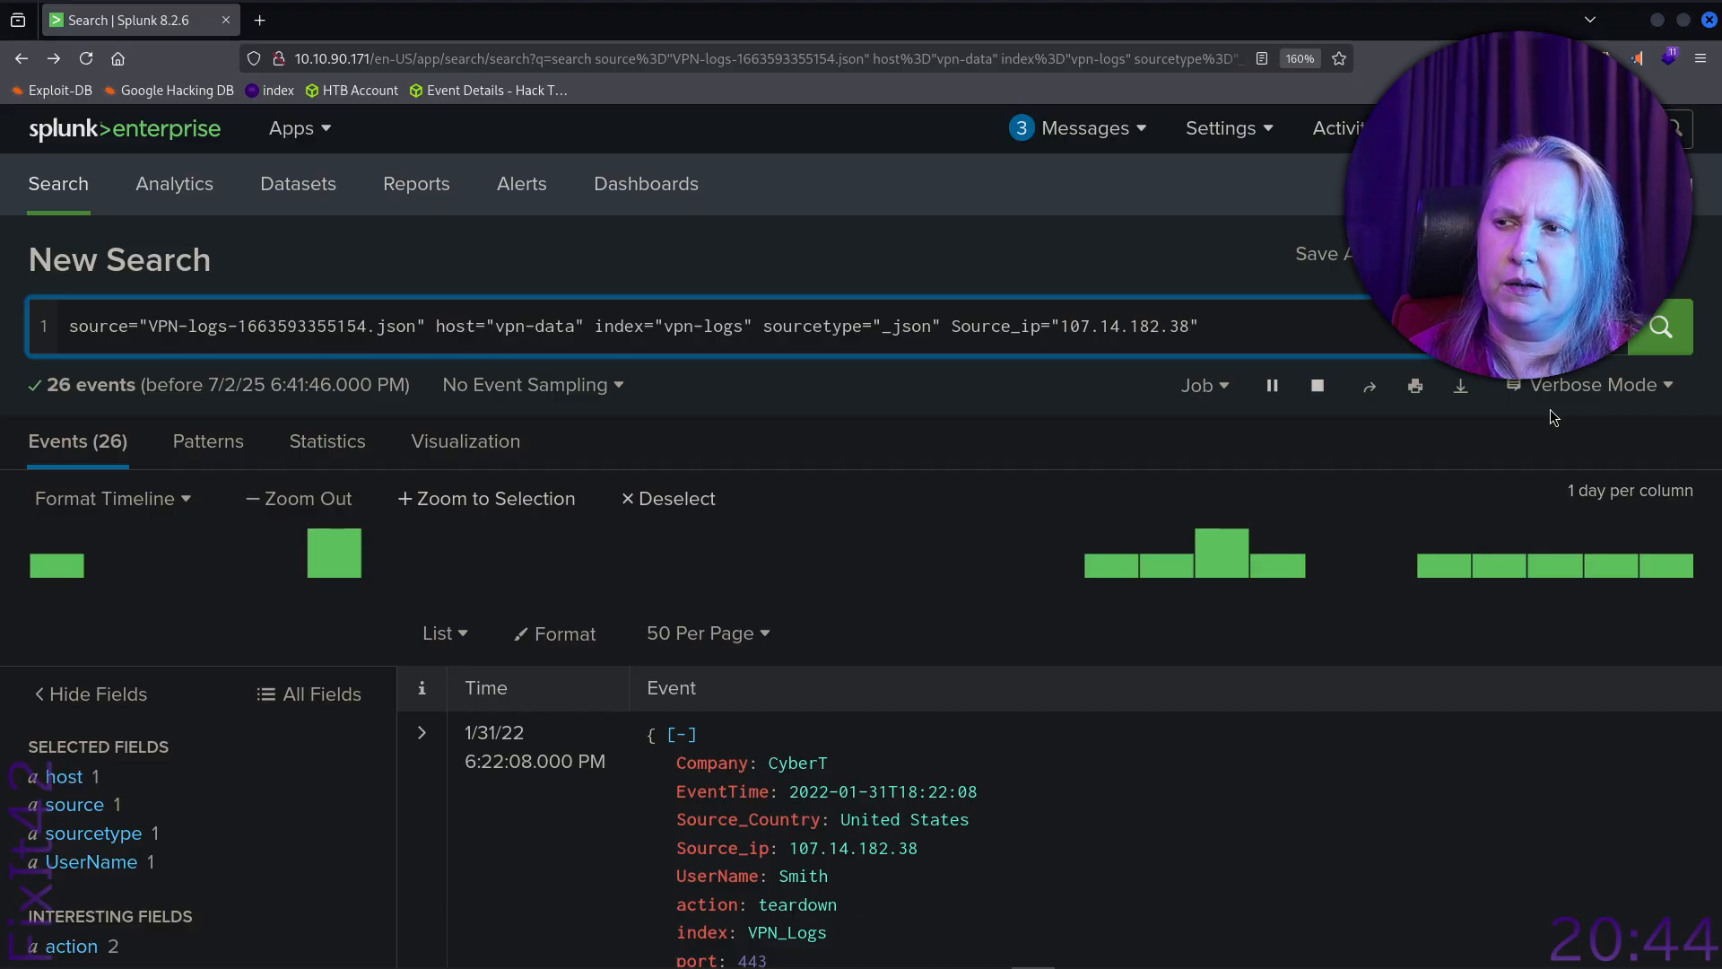
key(Left)
key(Left)
key(Left)
key(Left)
key(Left)
key(Left)
key(Left)
key(Left)
key(Left)
key(Left)
key(shift+Left)
key(shift+Left)
key(shift+Left)
key(ctrl+v)
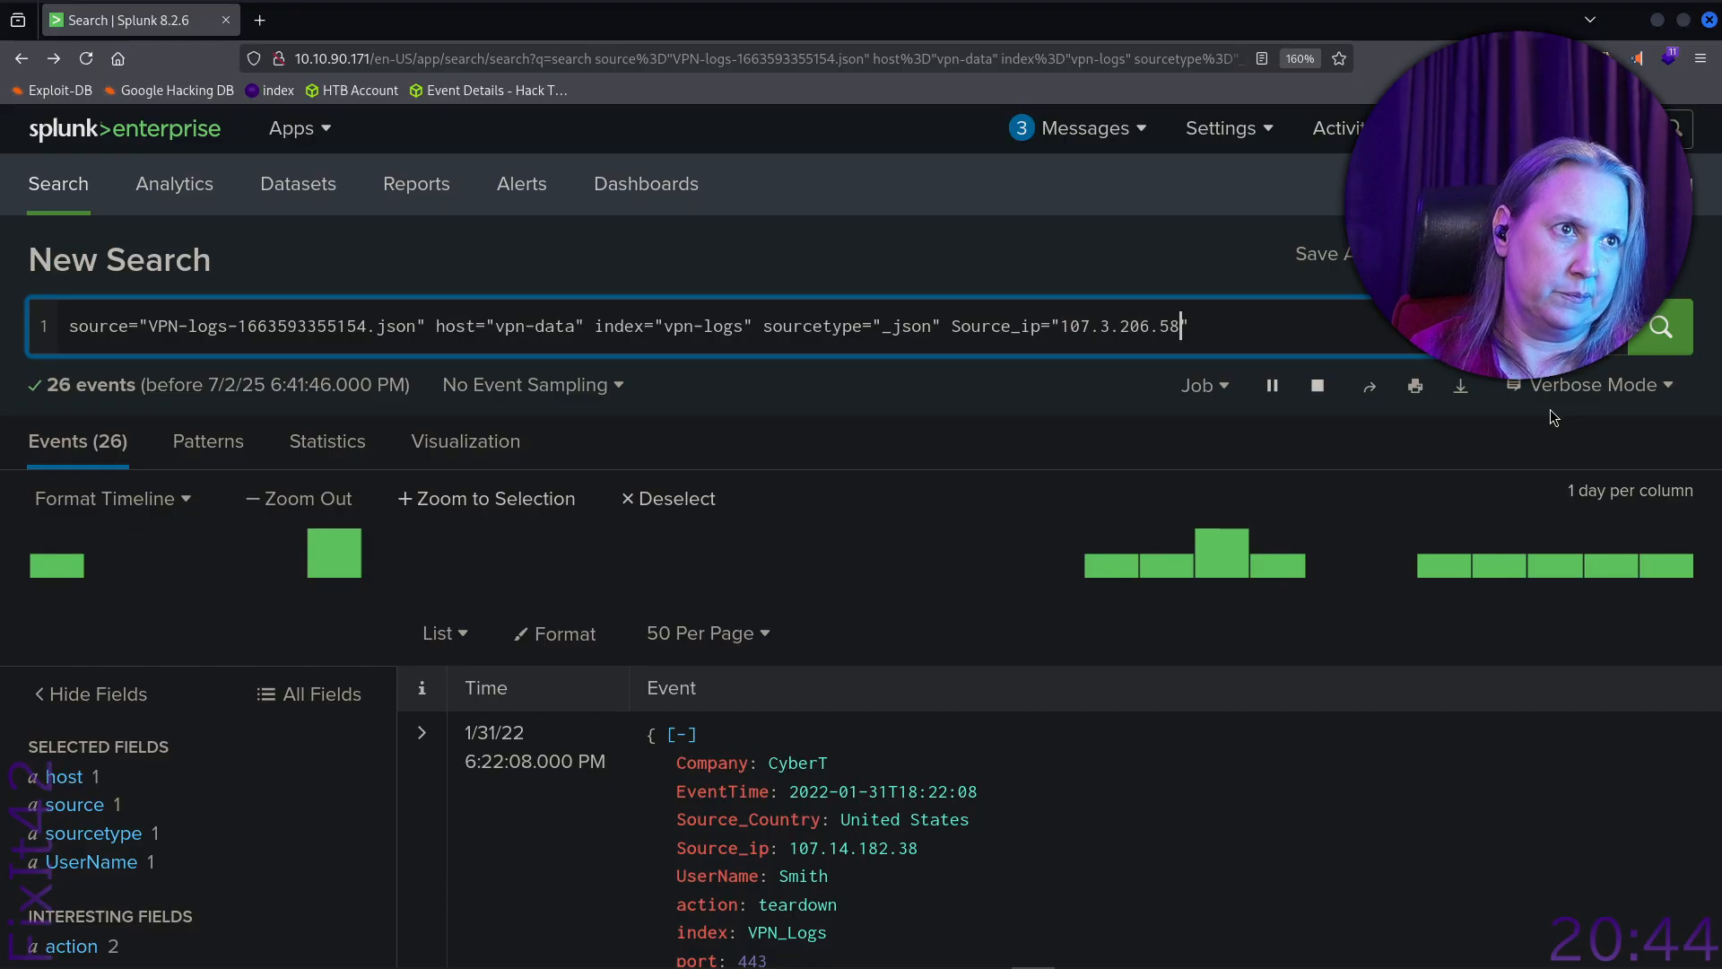
key(Return)
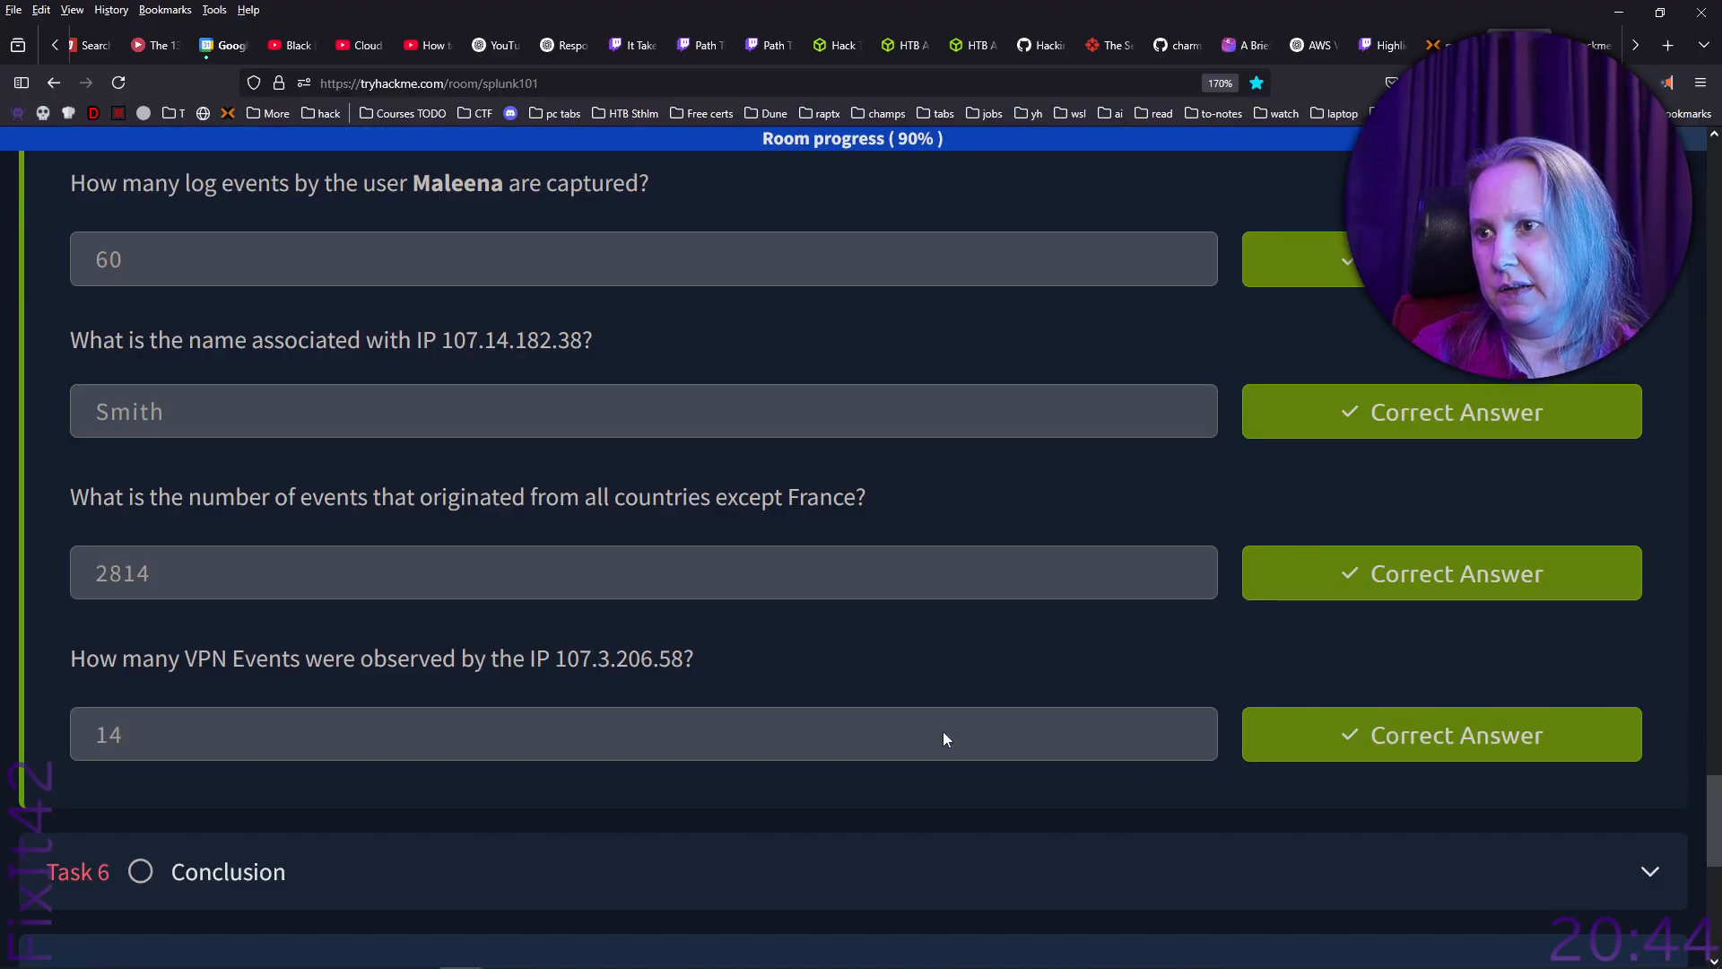
In the TryHackMe room, collapse the finished Task 5 and expand the Task 6 Conclusion.
scroll(761, 257, down, 5)
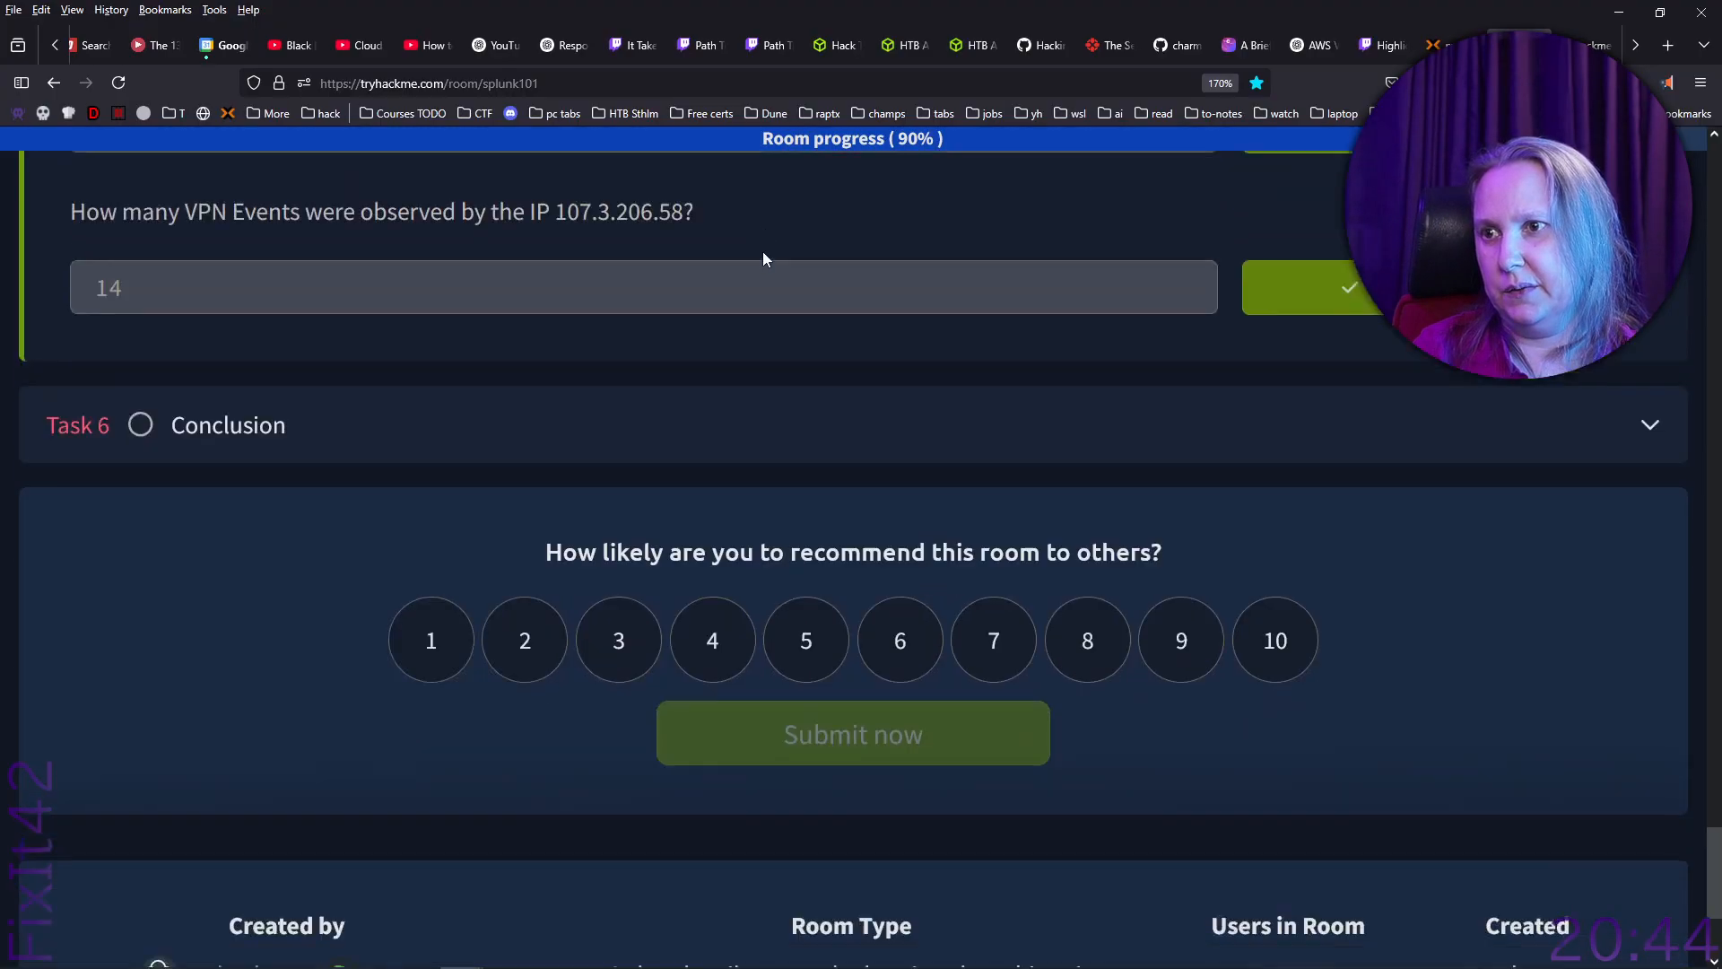
scroll(830, 404, up, 15)
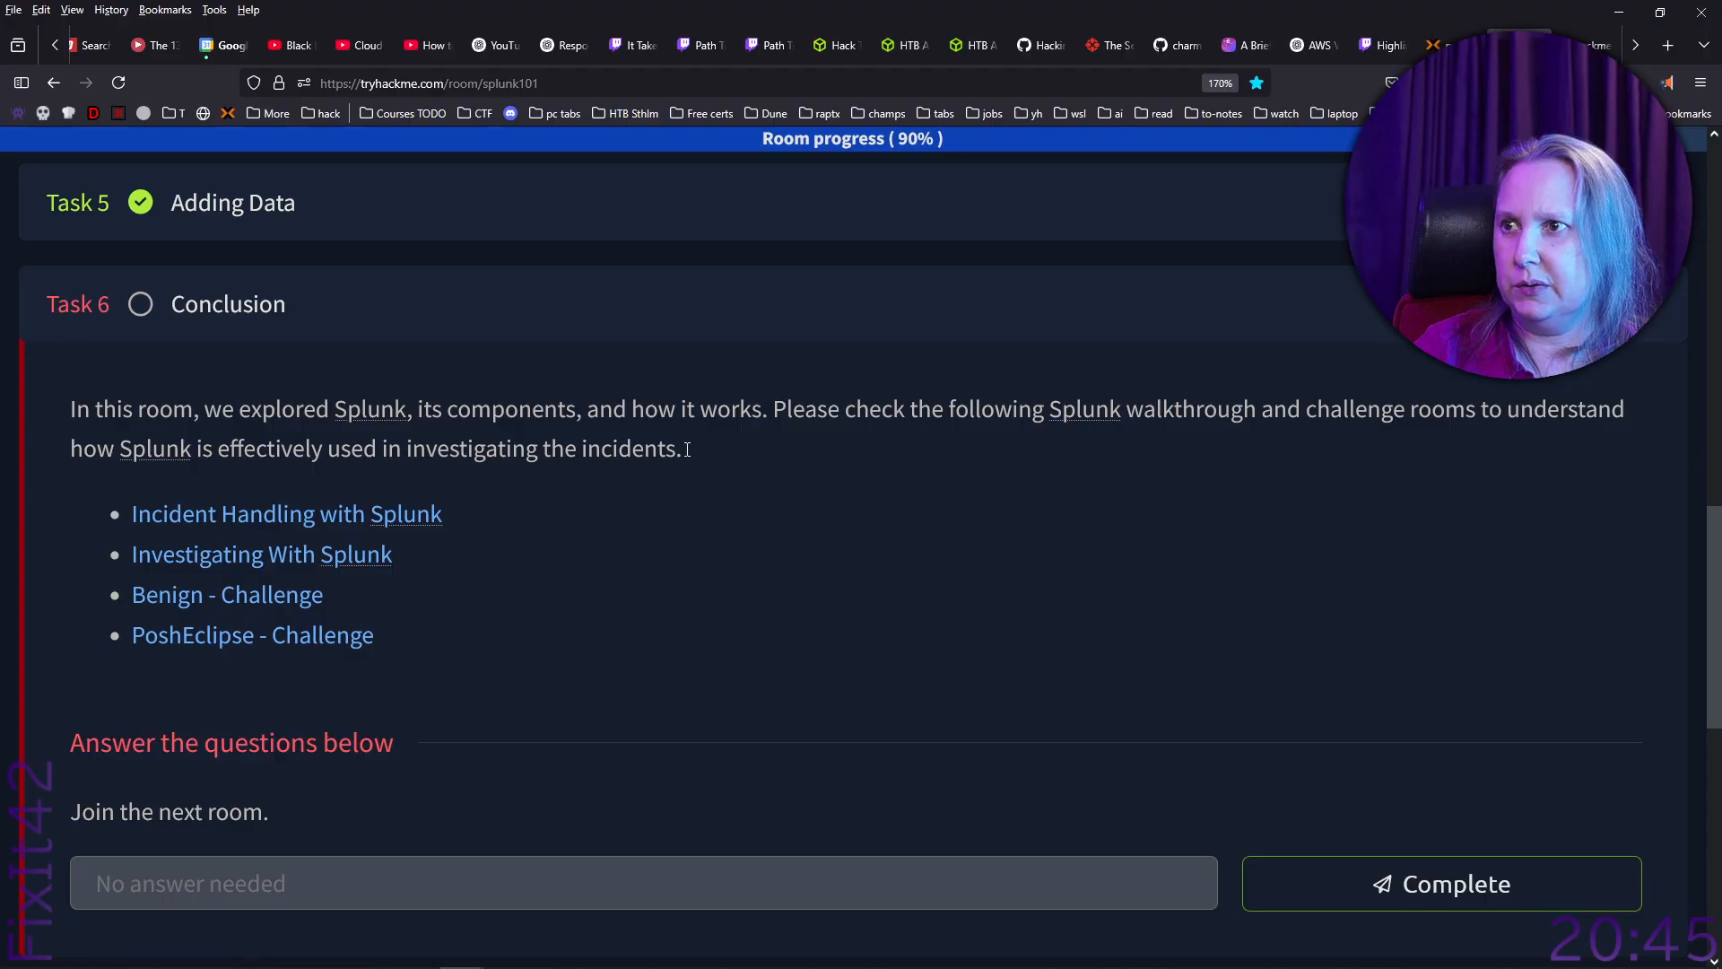
scroll(902, 465, down, 2)
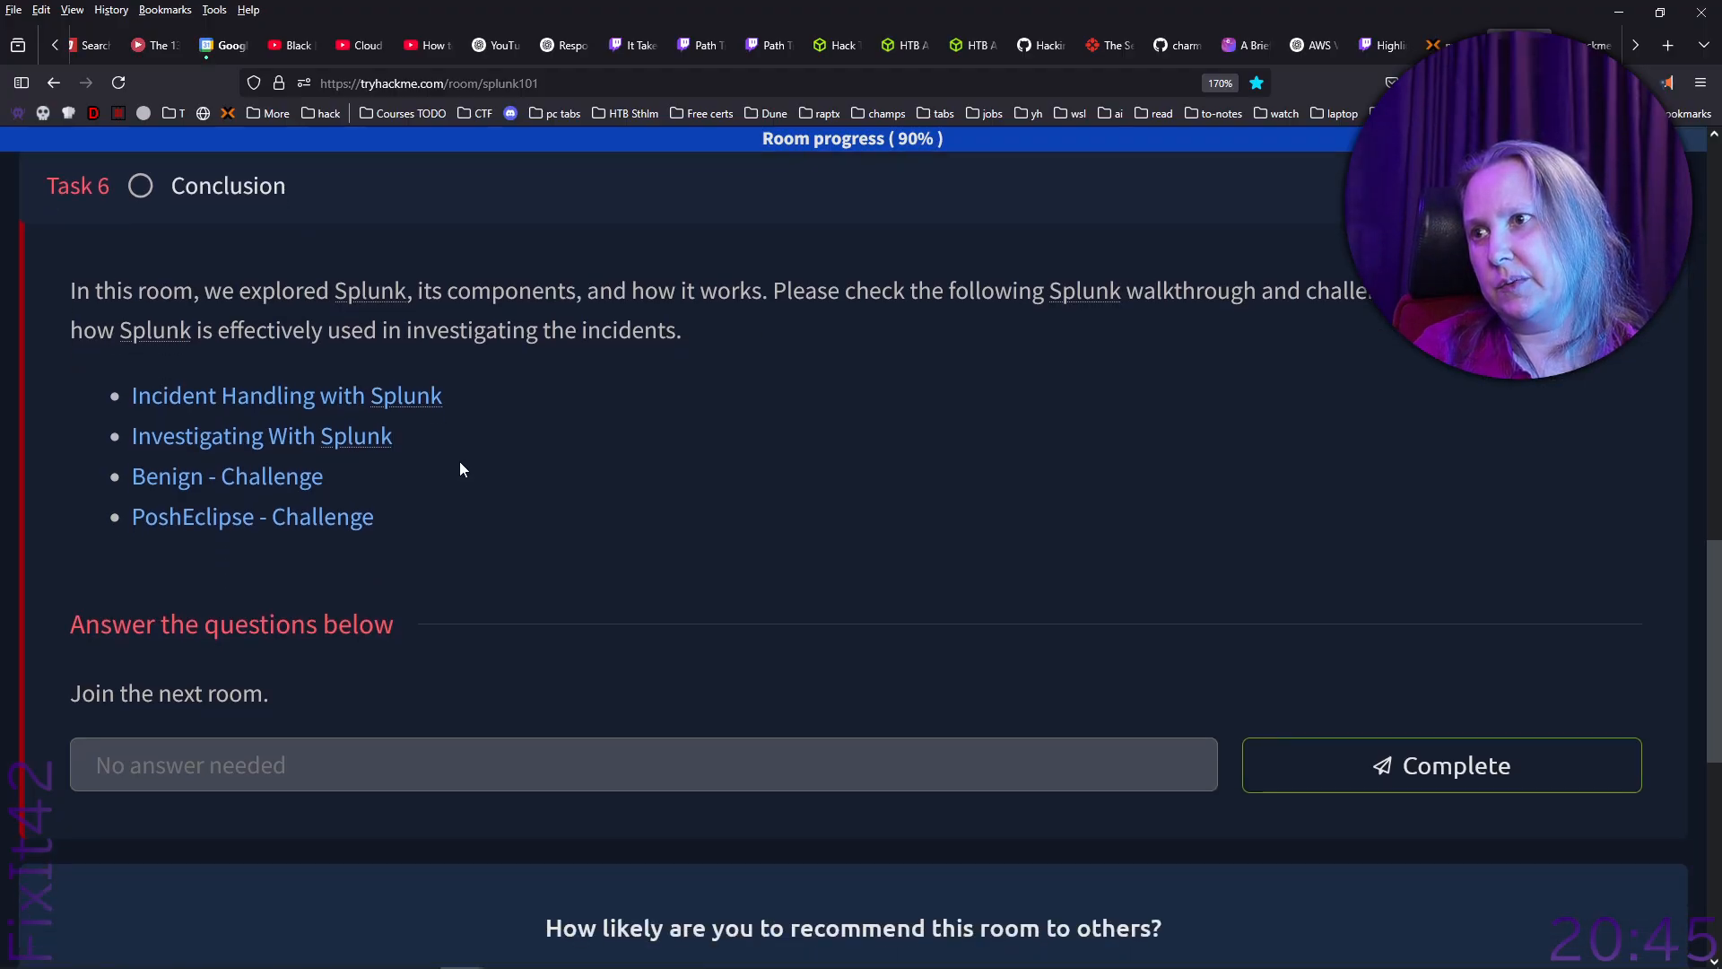
Open all four Splunk walkthrough and challenge rooms linked in Task 6 in new tabs, and mark the Conclusion task complete.
middle_click(261, 399)
middle_click(243, 438)
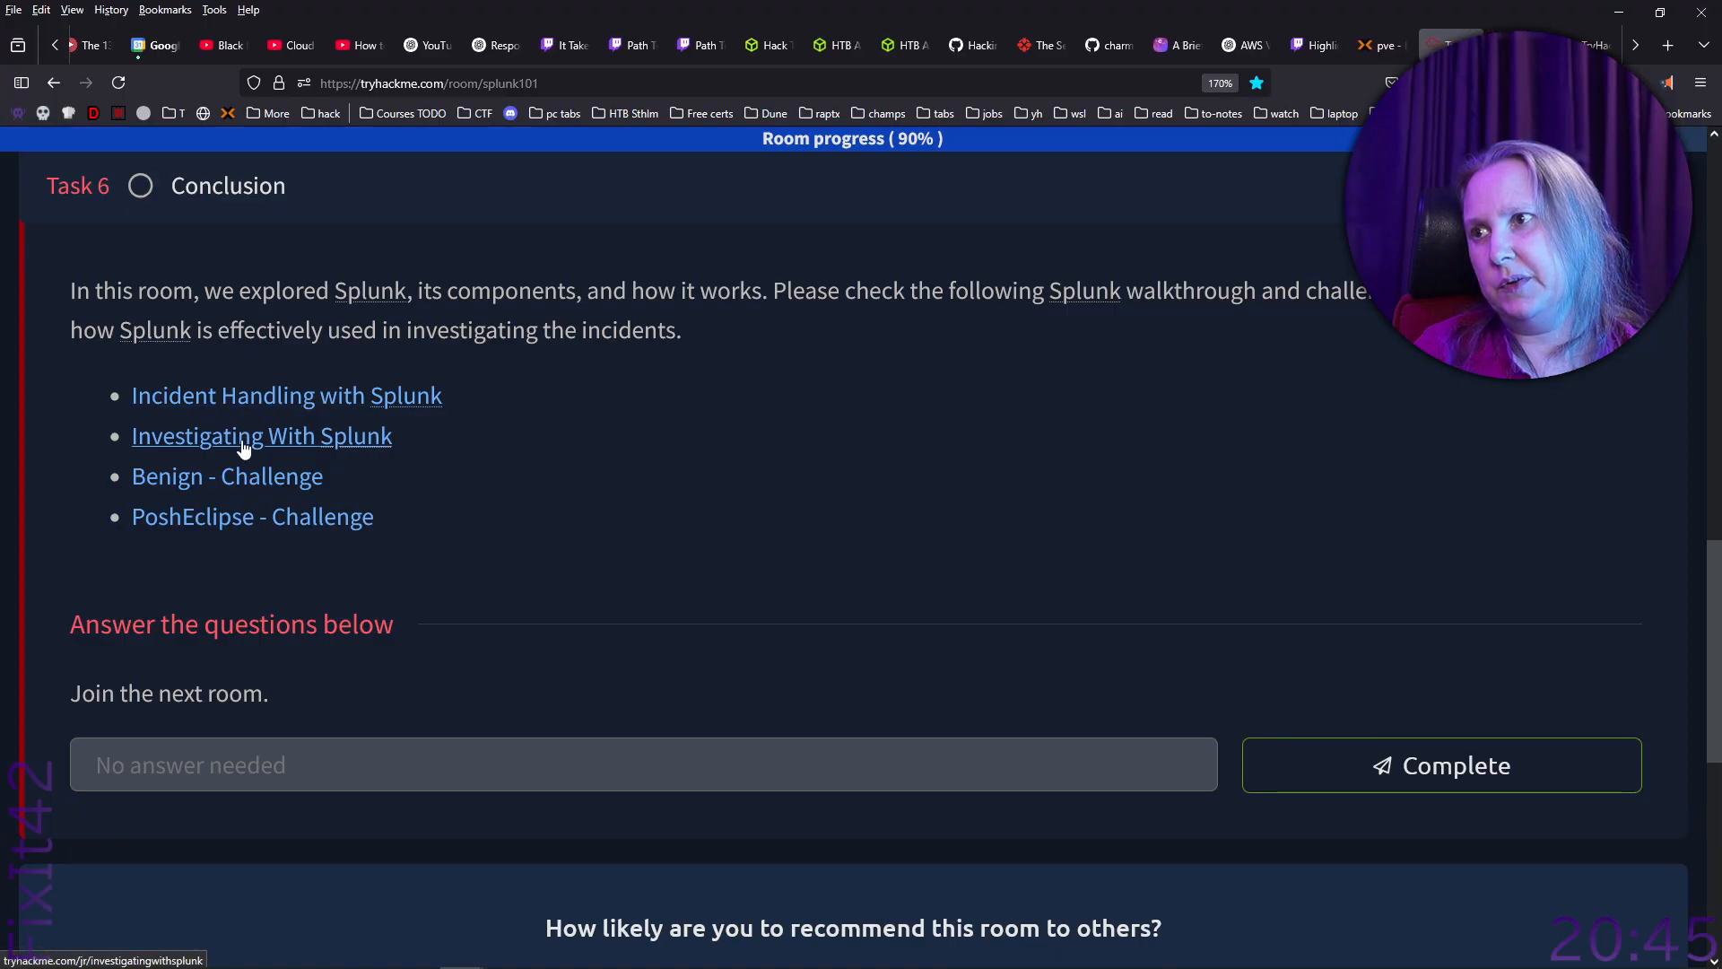
middle_click(184, 482)
middle_click(188, 527)
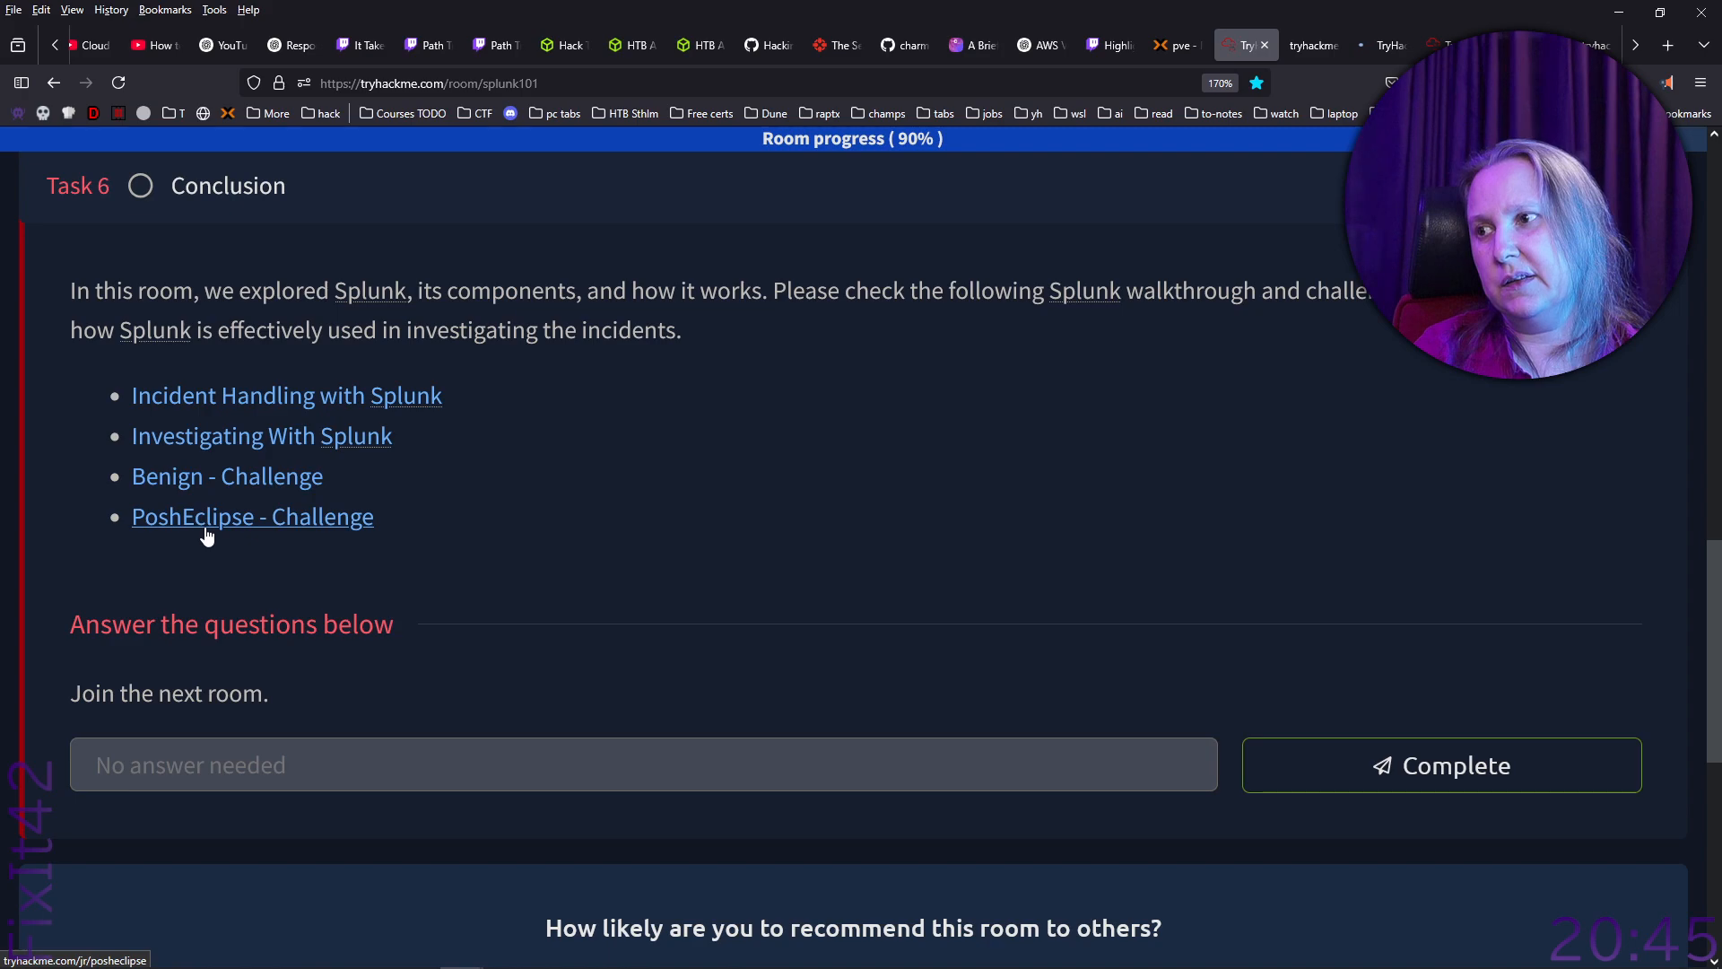
click(1378, 775)
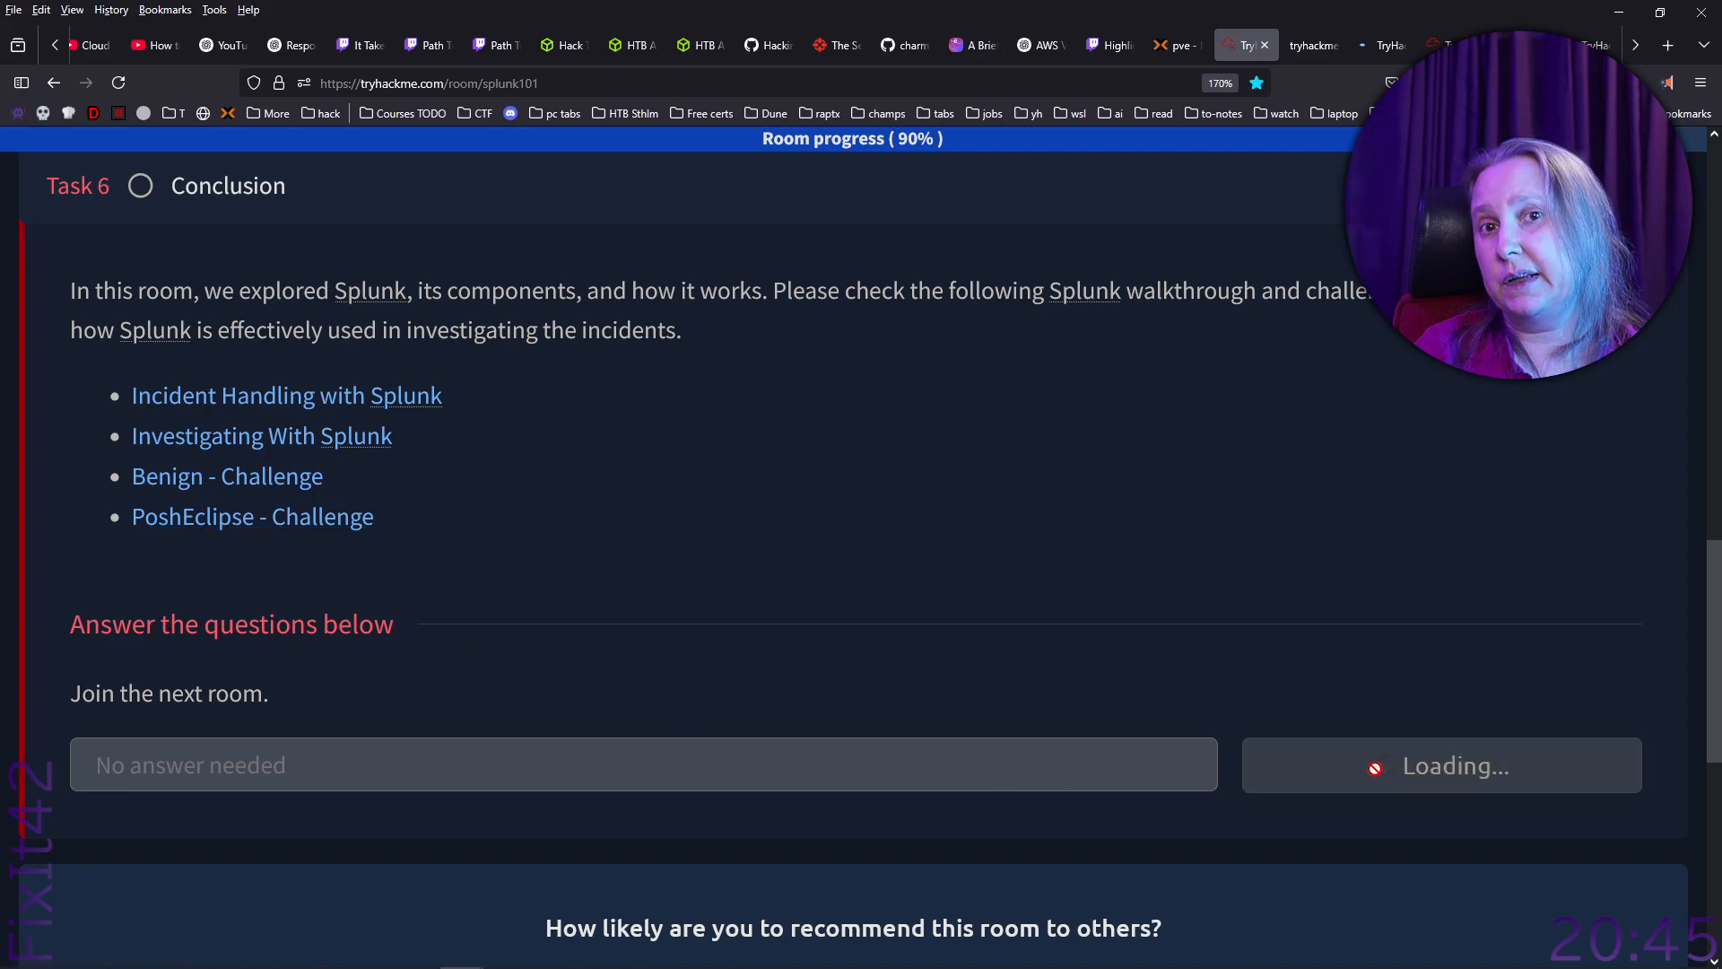